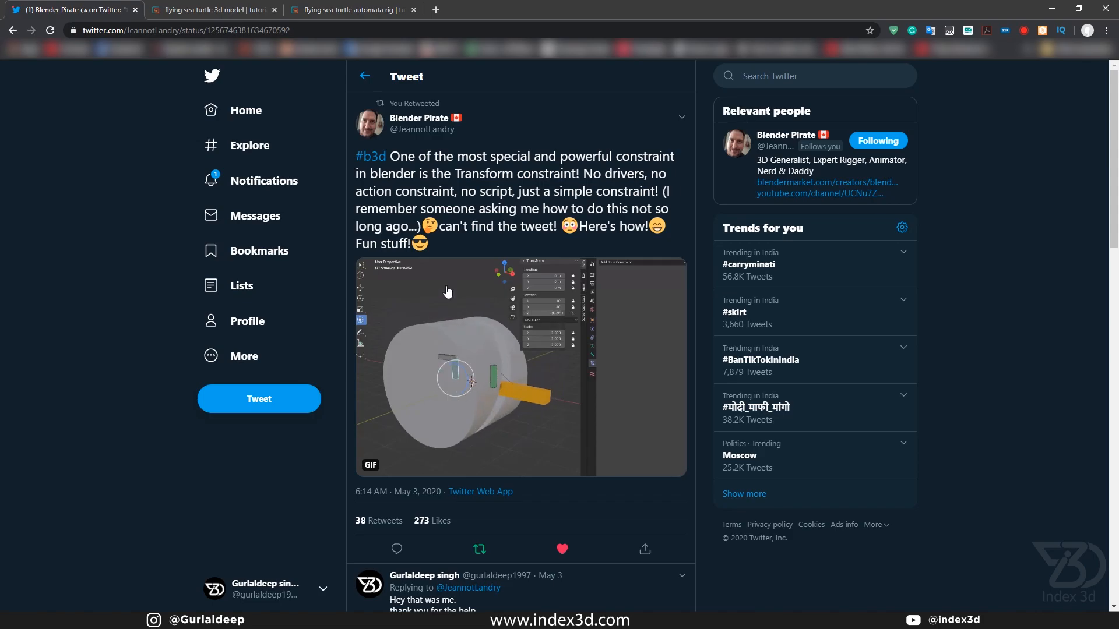
# Close the Transform constraint tweet and read through the Gumroad page of the flying sea turtle 3D model.
pyautogui.click(186, 7)
pyautogui.click(136, 10)
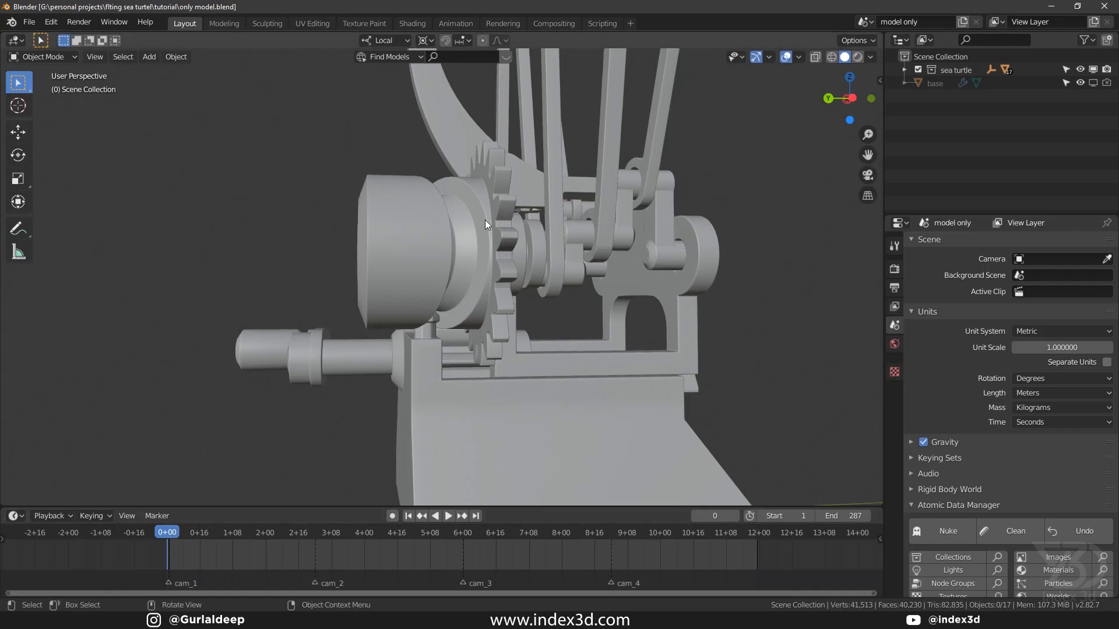
pyautogui.scroll(-5, 544, 292)
pyautogui.scroll(-3, 543, 287)
pyautogui.moveTo(543, 288); pyautogui.dragTo(505, 273, button='middle')
pyautogui.hotkey('alt', 'Tab')
pyautogui.scroll(-8, 475, 275)
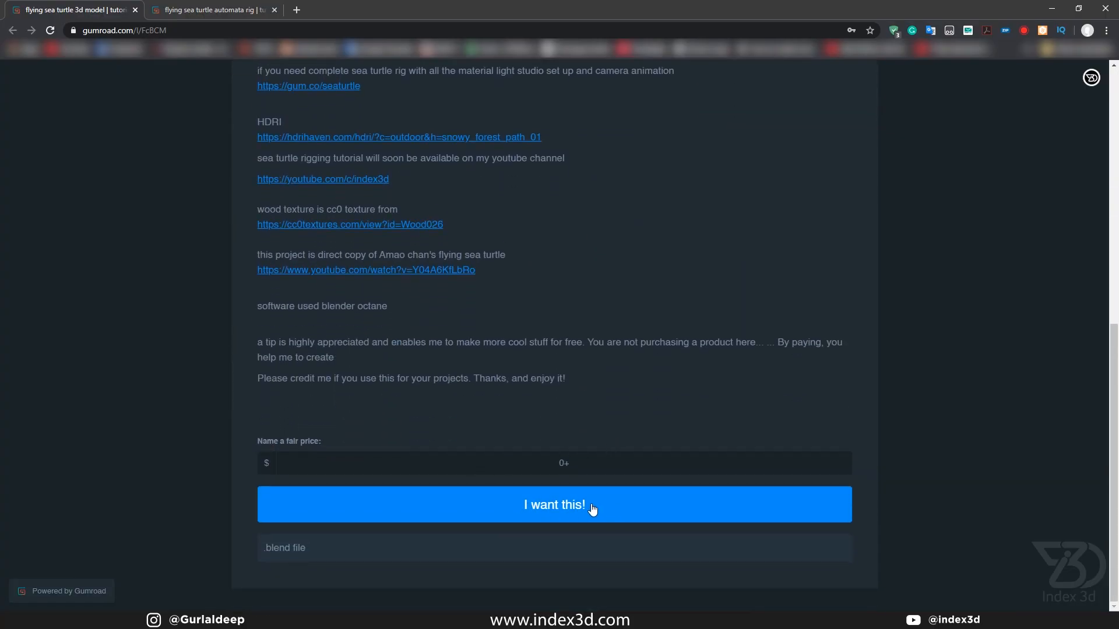
pyautogui.scroll(5, 624, 490)
pyautogui.scroll(-4, 604, 562)
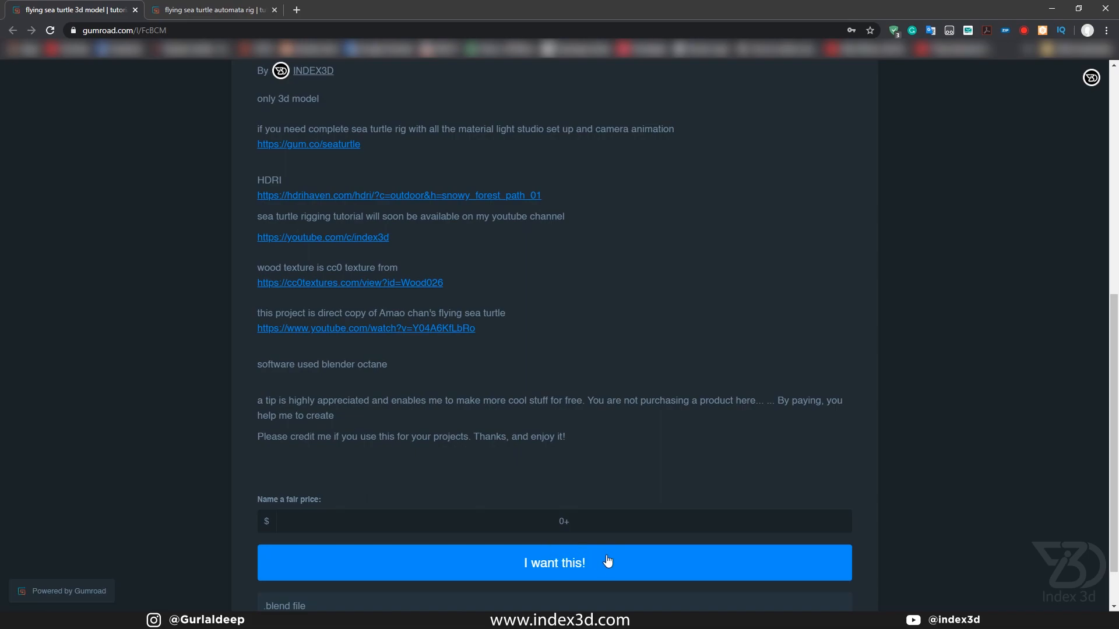
pyautogui.scroll(8, 608, 561)
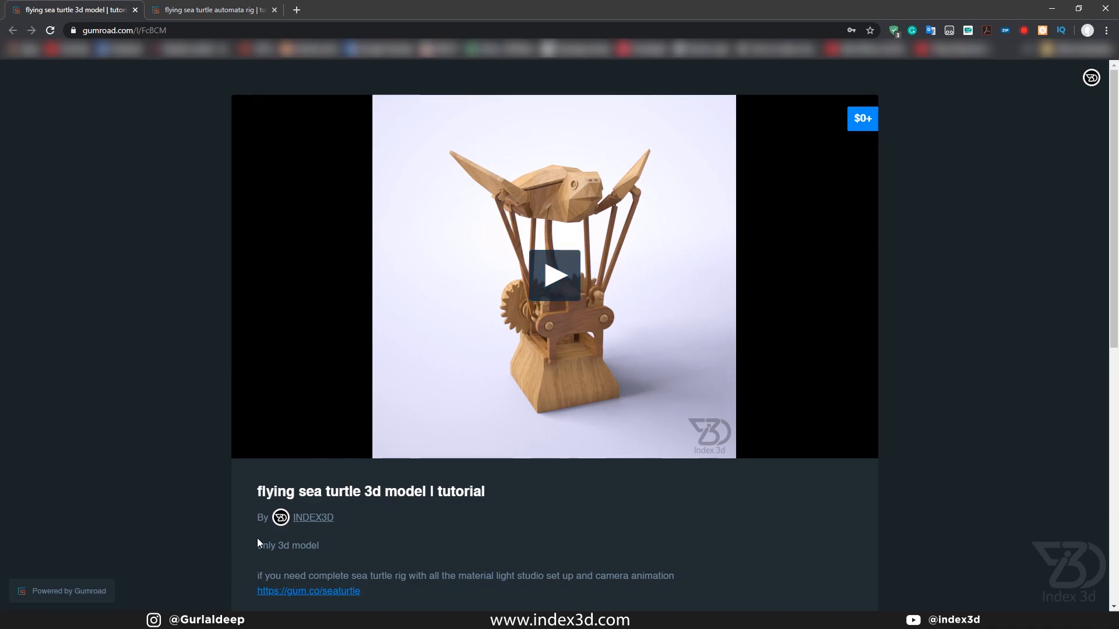
# Open the flying sea turtle automata rig page, highlight "camera animation" in its description and play the preview video.
pyautogui.click(239, 10)
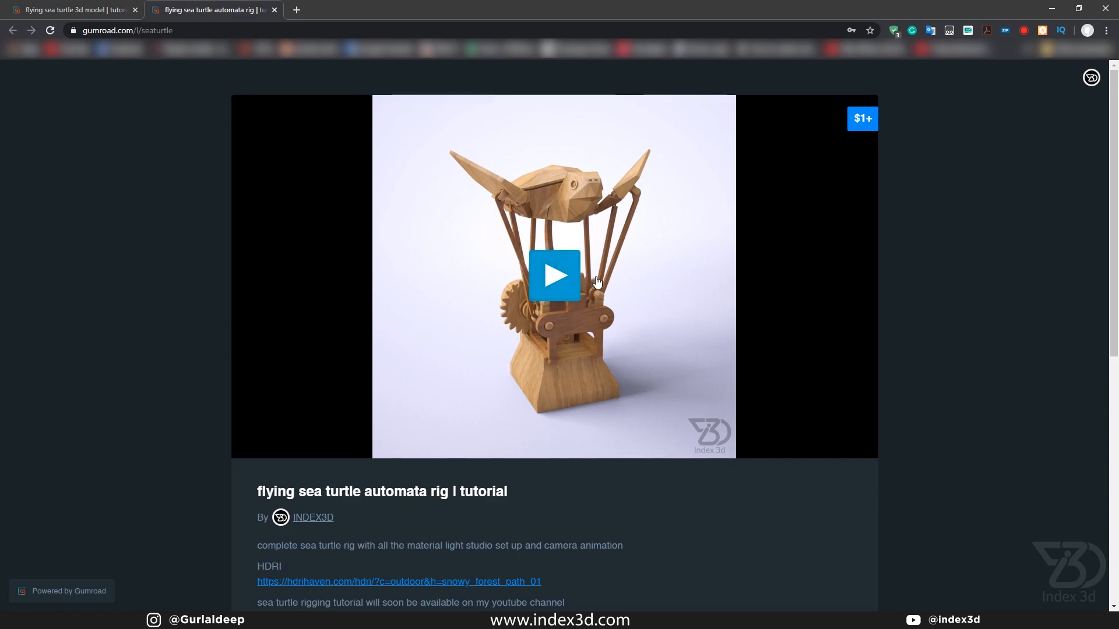
pyautogui.scroll(-2, 408, 432)
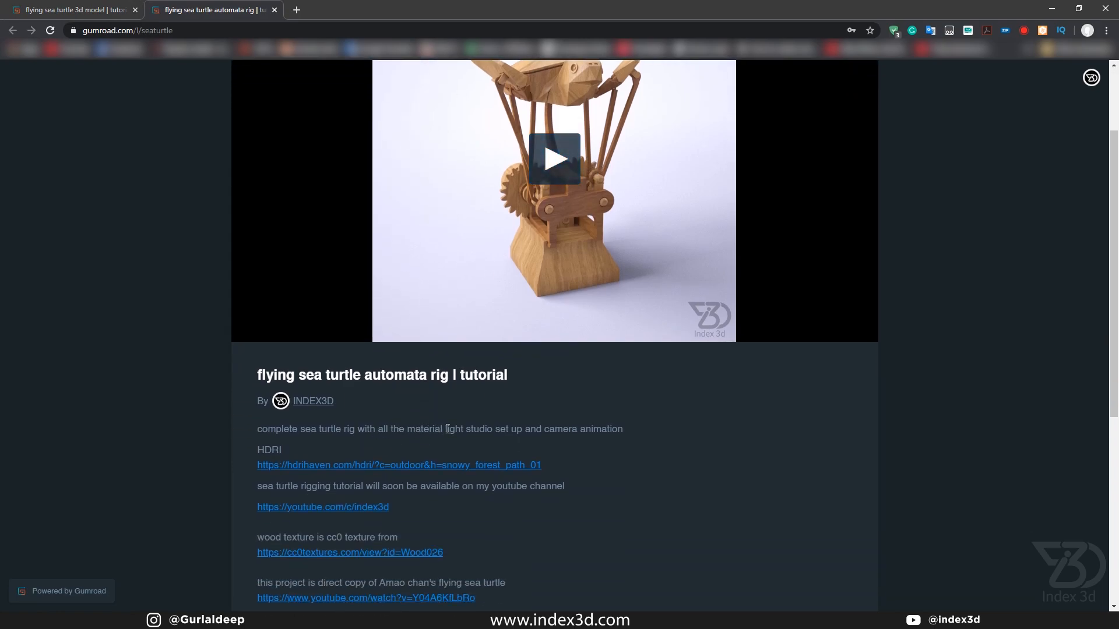
pyautogui.moveTo(623, 429); pyautogui.dragTo(543, 429)
pyautogui.scroll(2, 569, 379)
pyautogui.click(554, 159)
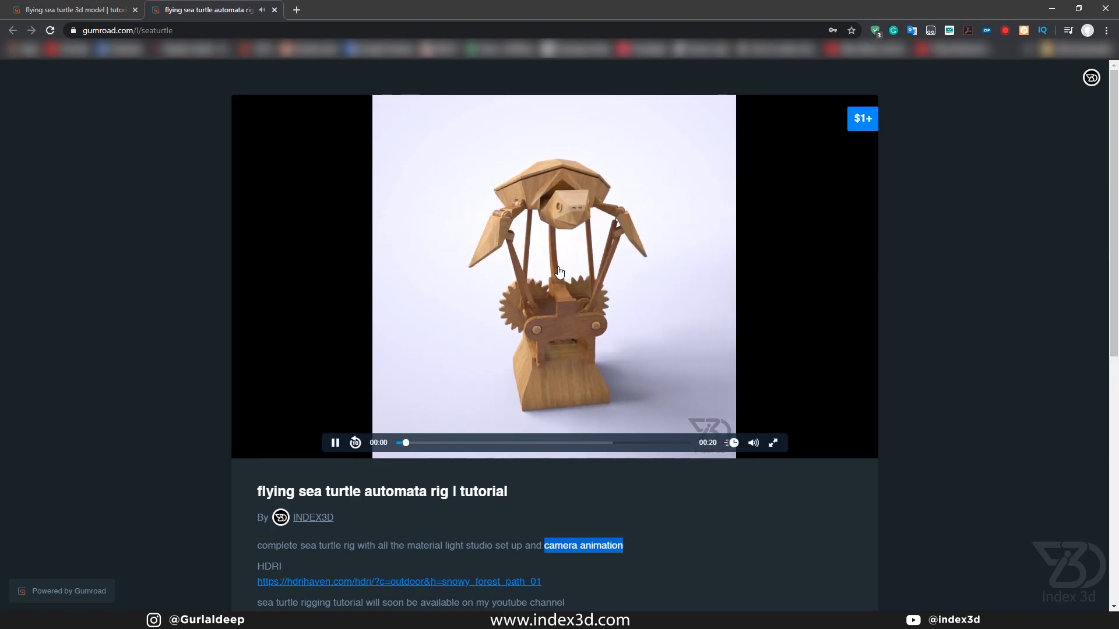
# Try a sample price of 500000 in the automata rig's fair-price field.
pyautogui.scroll(-8, 506, 356)
pyautogui.click(574, 438)
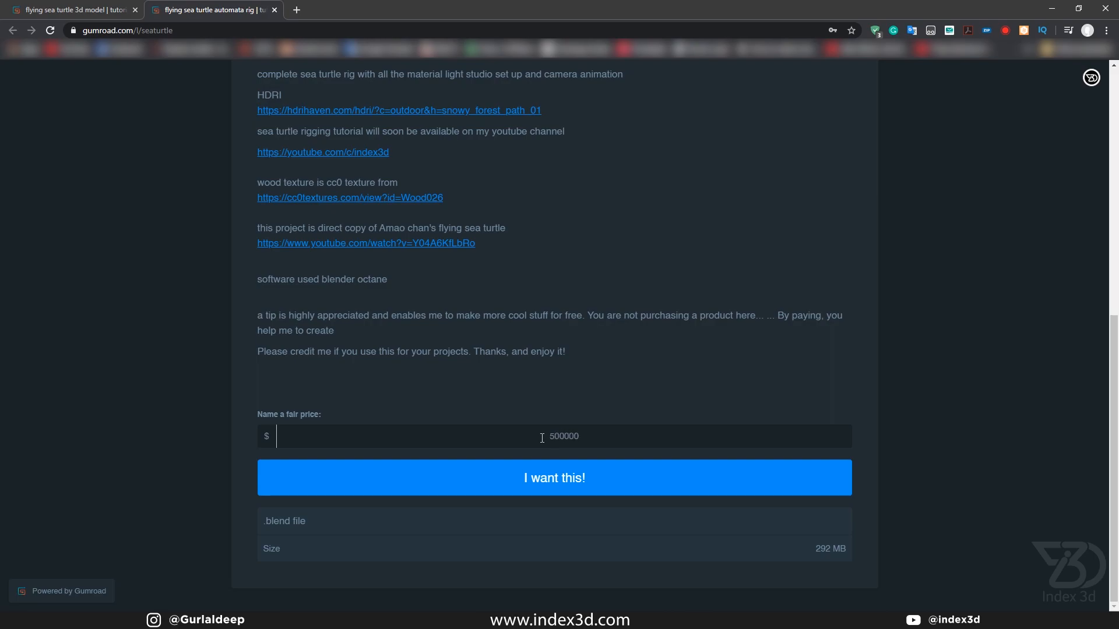
pyautogui.moveTo(592, 442); pyautogui.dragTo(455, 444)
pyautogui.write('5')
pyautogui.click(134, 11)
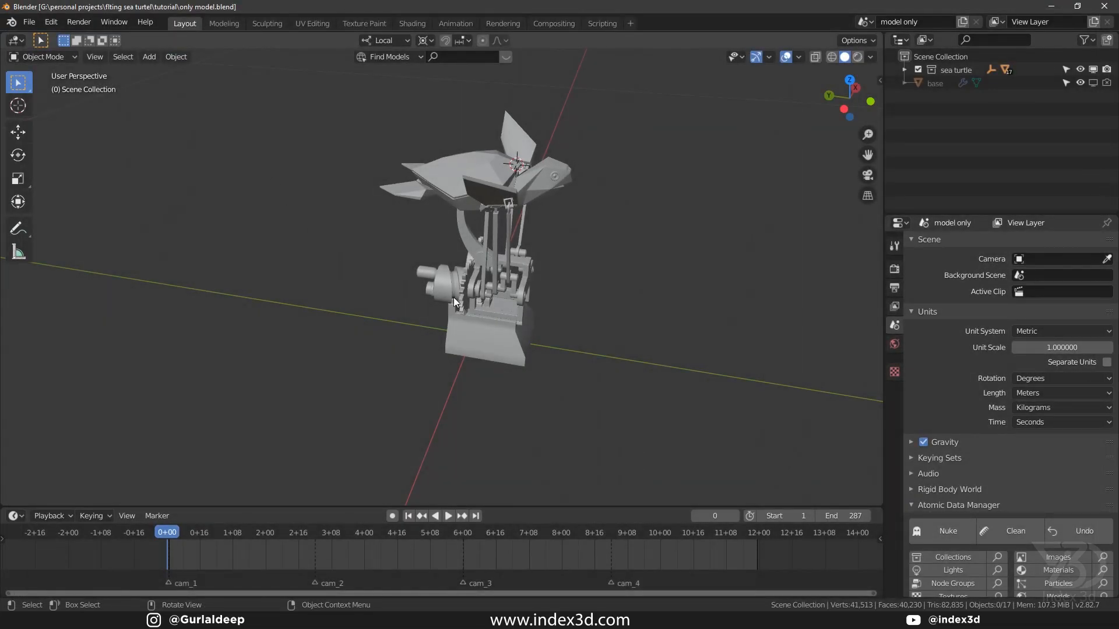
# In Blender, select the crank handle at the front of the base and snap the 3D cursor to it.
pyautogui.scroll(3, 454, 297)
pyautogui.click(480, 338)
pyautogui.moveTo(481, 337); pyautogui.dragTo(466, 306, button='middle')
pyautogui.scroll(2, 376, 290)
pyautogui.moveTo(375, 290)
pyautogui.mouseDown(button='middle')
pyautogui.moveTo(411, 305)
pyautogui.moveTo(376, 311)
pyautogui.mouseUp(button='middle')
pyautogui.scroll(3, 373, 308)
pyautogui.click(367, 299)
pyautogui.middleClick(377, 308)
pyautogui.hotkey('shift', 's')
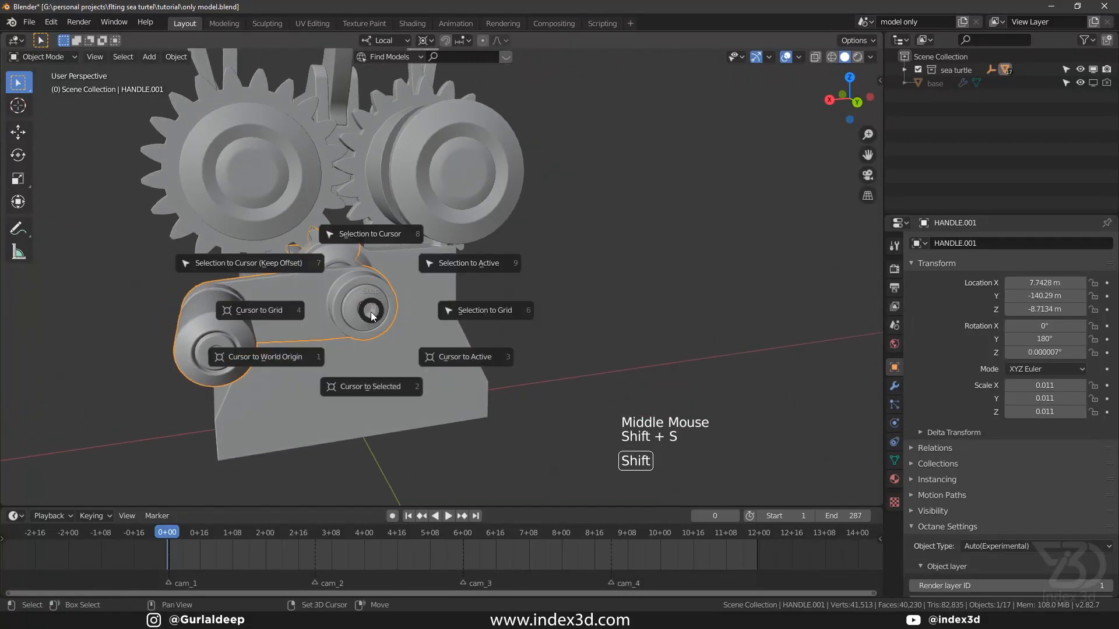
pyautogui.click(372, 363)
# Add a single-bone armature at the 3D cursor on the handle's axis and save the file.
pyautogui.hotkey('shift', 'a')
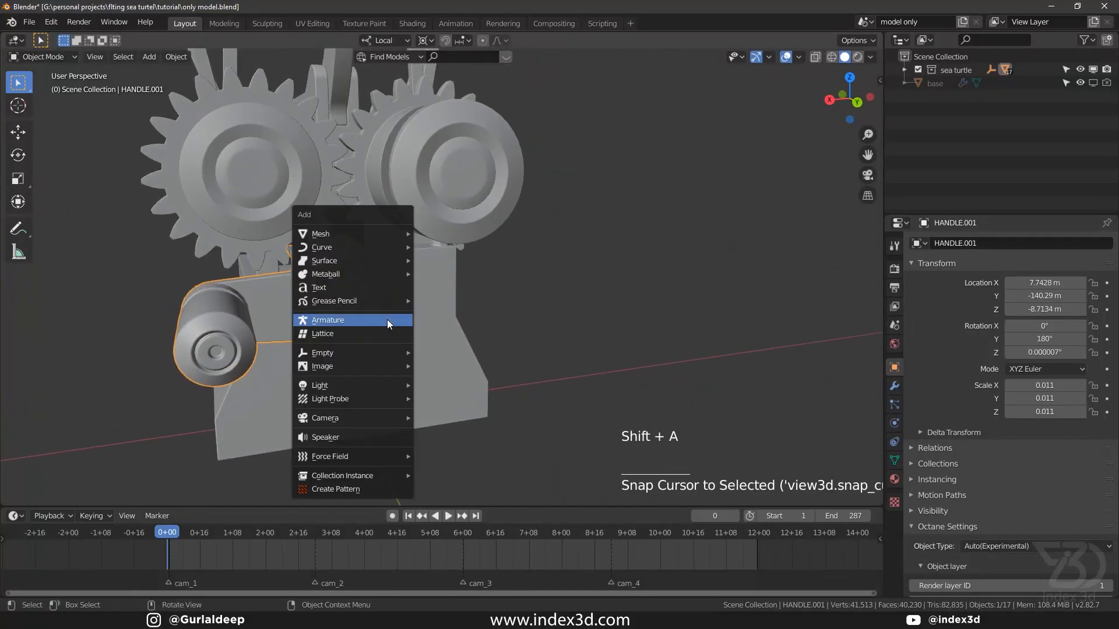
pyautogui.click(334, 320)
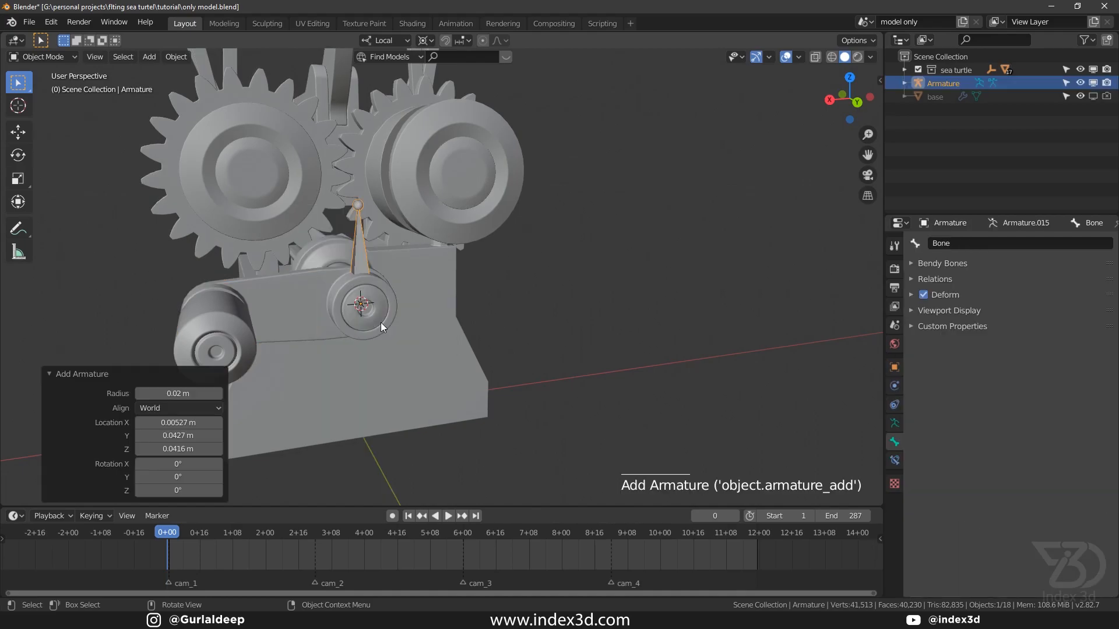
pyautogui.hotkey('ctrl', 's')
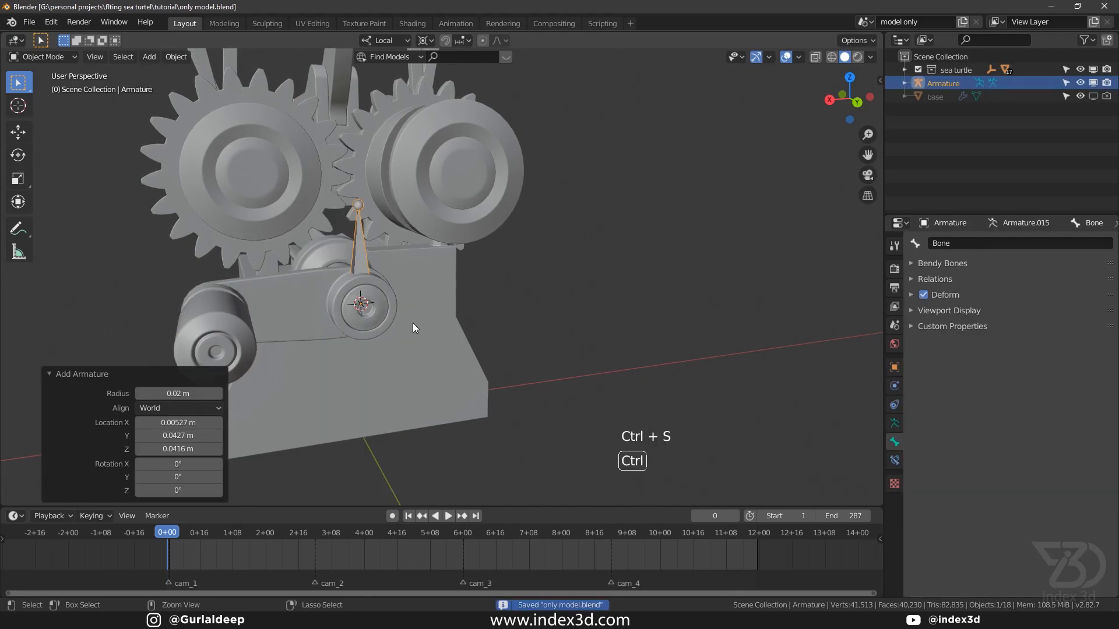
# Try armature radii of 1 m and 0.2 m, and set the radius back to 0.02 m.
pyautogui.moveTo(424, 328); pyautogui.dragTo(409, 316, button='middle')
pyautogui.scroll(2, 340, 286)
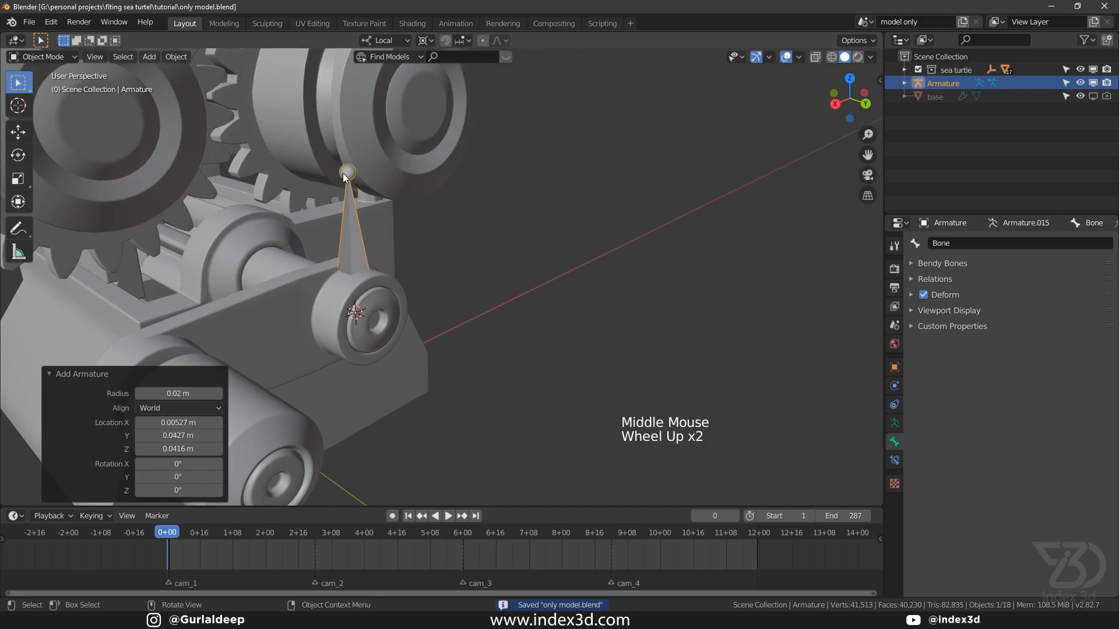
pyautogui.scroll(-5, 361, 262)
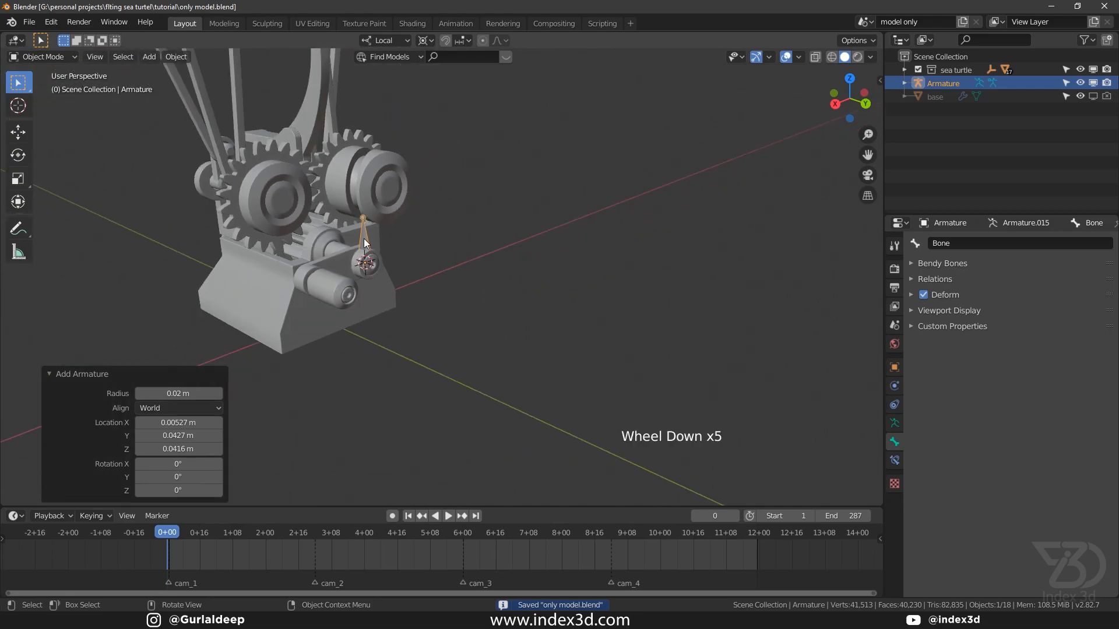
pyautogui.click(177, 394)
pyautogui.write('1')
pyautogui.press('Return')
pyautogui.scroll(-9, 274, 383)
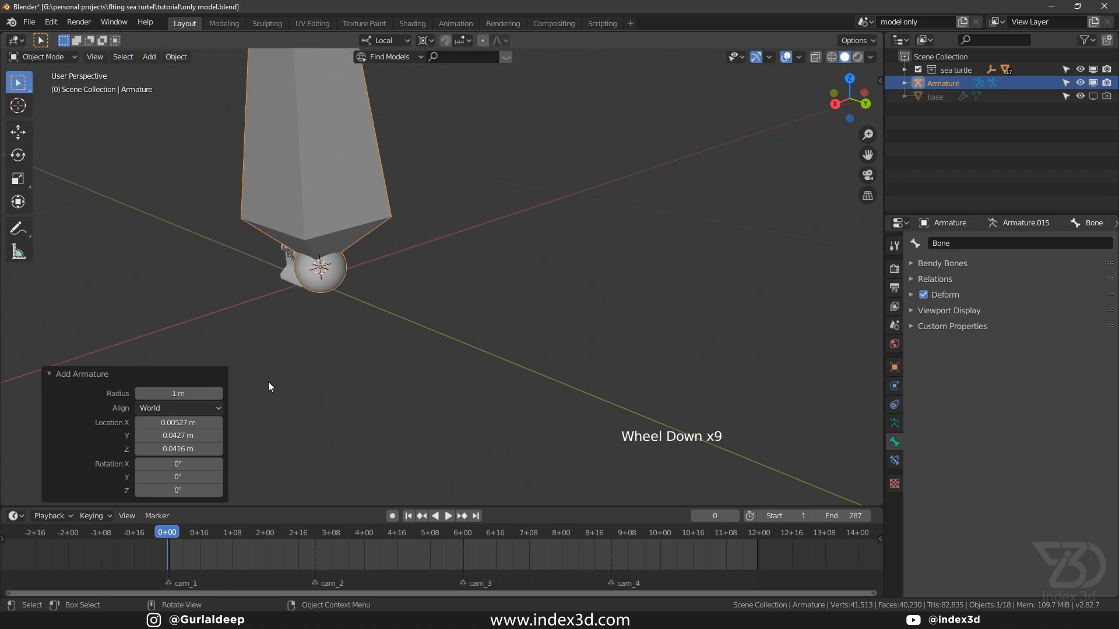
pyautogui.click(175, 393)
pyautogui.press('BackSpace')
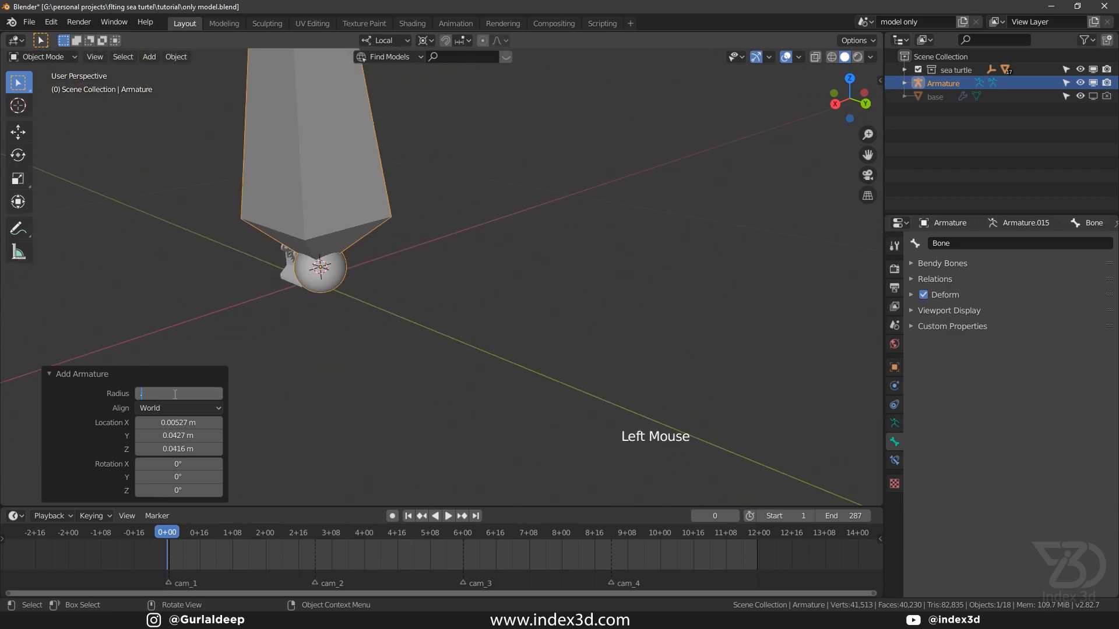
pyautogui.write('.2')
pyautogui.press('Return')
pyautogui.click(174, 393)
pyautogui.press('BackSpace')
pyautogui.press('Return')
pyautogui.scroll(9, 282, 264)
pyautogui.scroll(3, 315, 291)
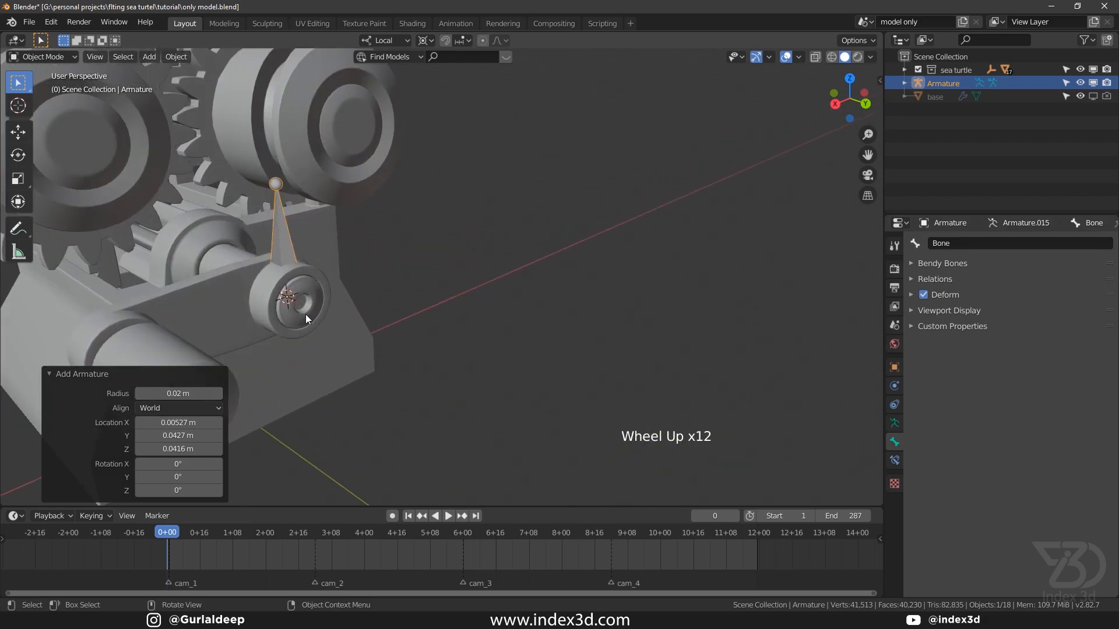
# Move the armature about 0.007 m outward along its local Y axis, in front of the handle.
pyautogui.scroll(-2, 307, 313)
pyautogui.moveTo(306, 314); pyautogui.dragTo(362, 324, button='middle')
pyautogui.scroll(2, 384, 309)
pyautogui.press('g')
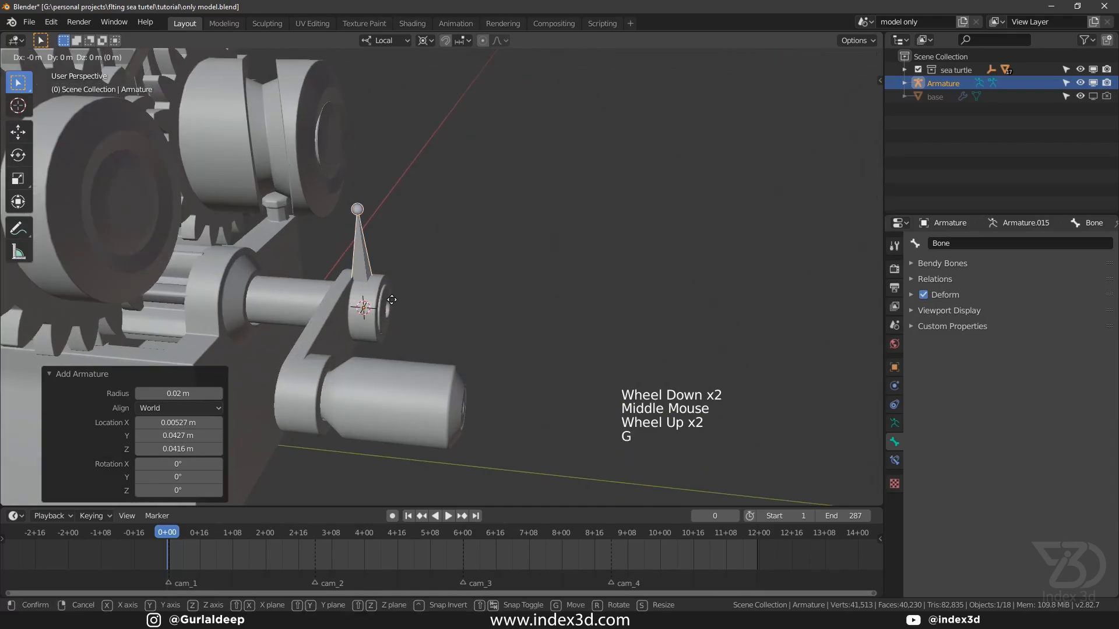
pyautogui.click(402, 309)
# Rotate the armature 90° about its local Y axis.
pyautogui.moveTo(402, 309); pyautogui.dragTo(344, 308, button='middle')
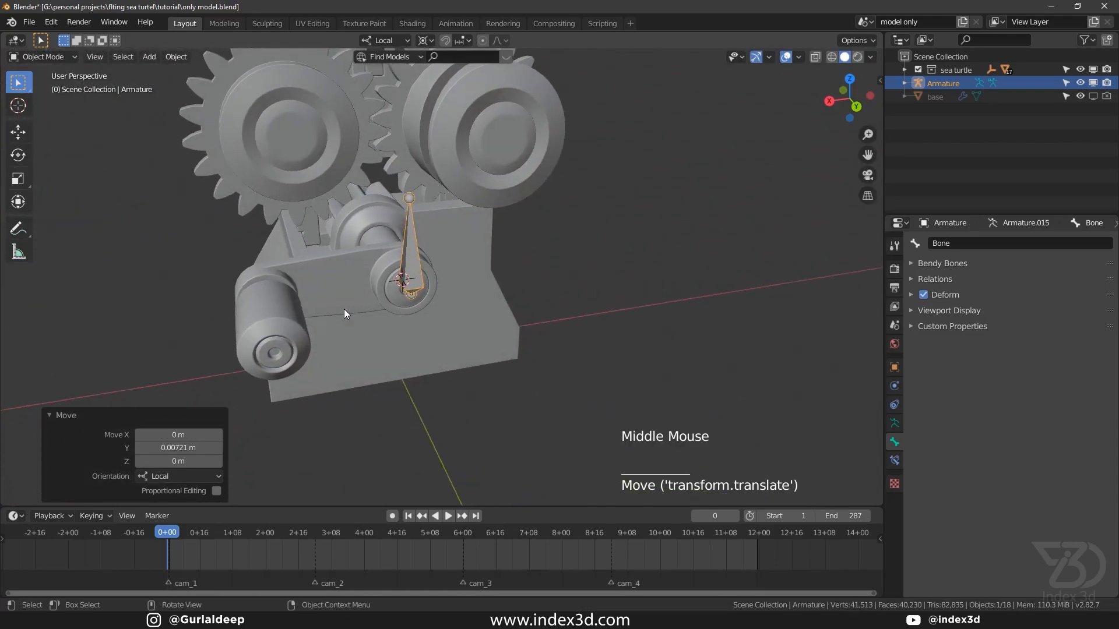
pyautogui.write('r0')
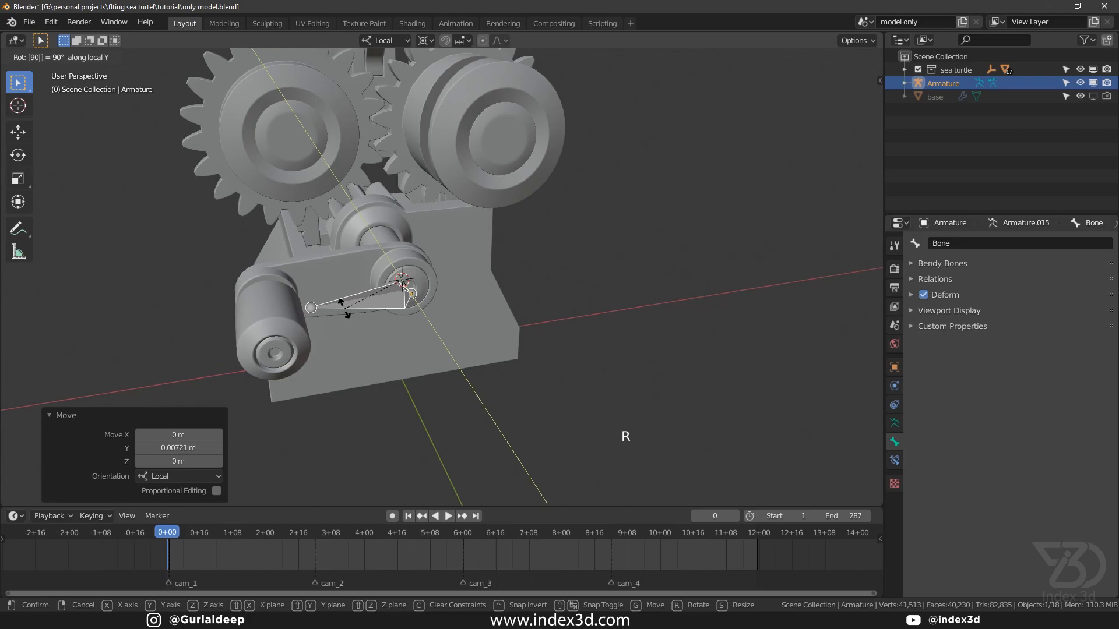
pyautogui.press('Return')
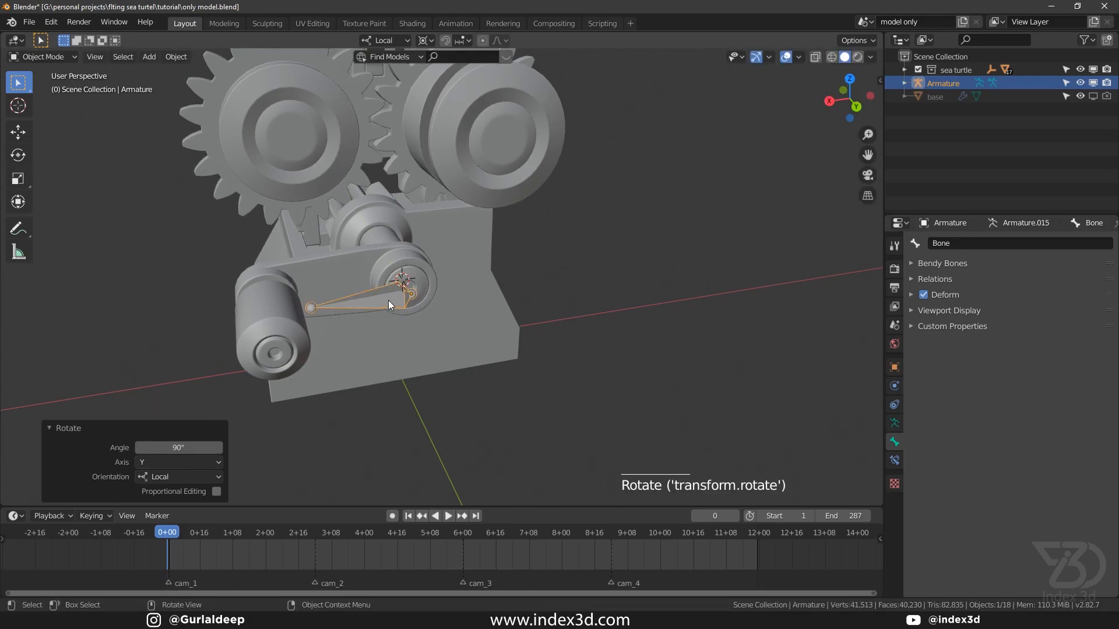
# Duplicate the armature near the shaft, and snap the 3D cursor to the gear_L object.
pyautogui.hotkey('shift', 'd')
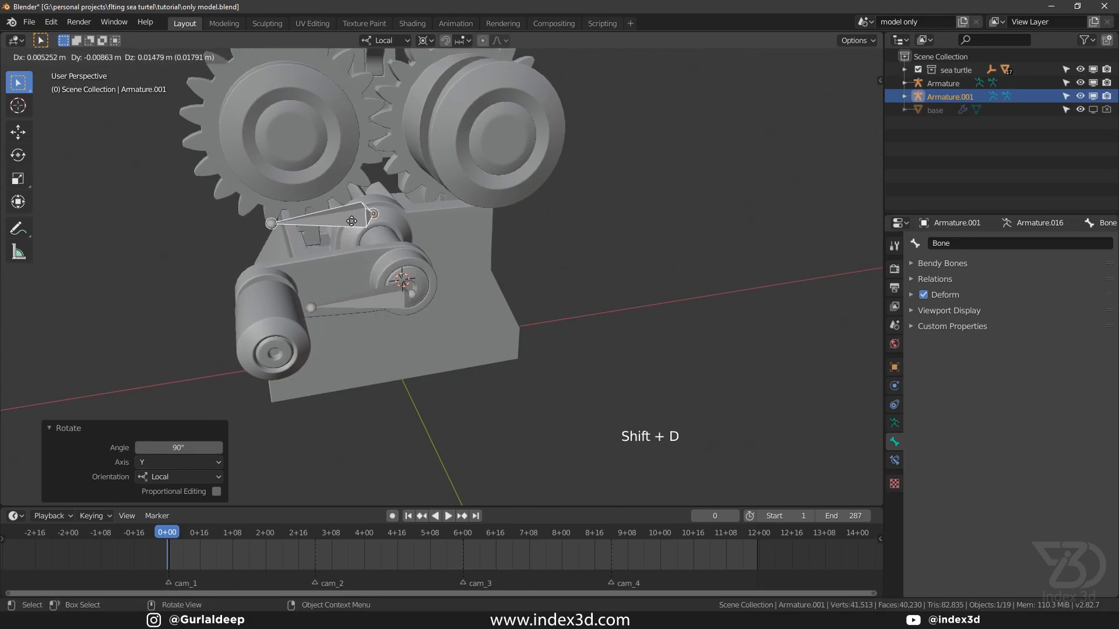
pyautogui.click(333, 194)
pyautogui.click(292, 135)
pyautogui.moveTo(294, 136); pyautogui.dragTo(330, 136, button='middle')
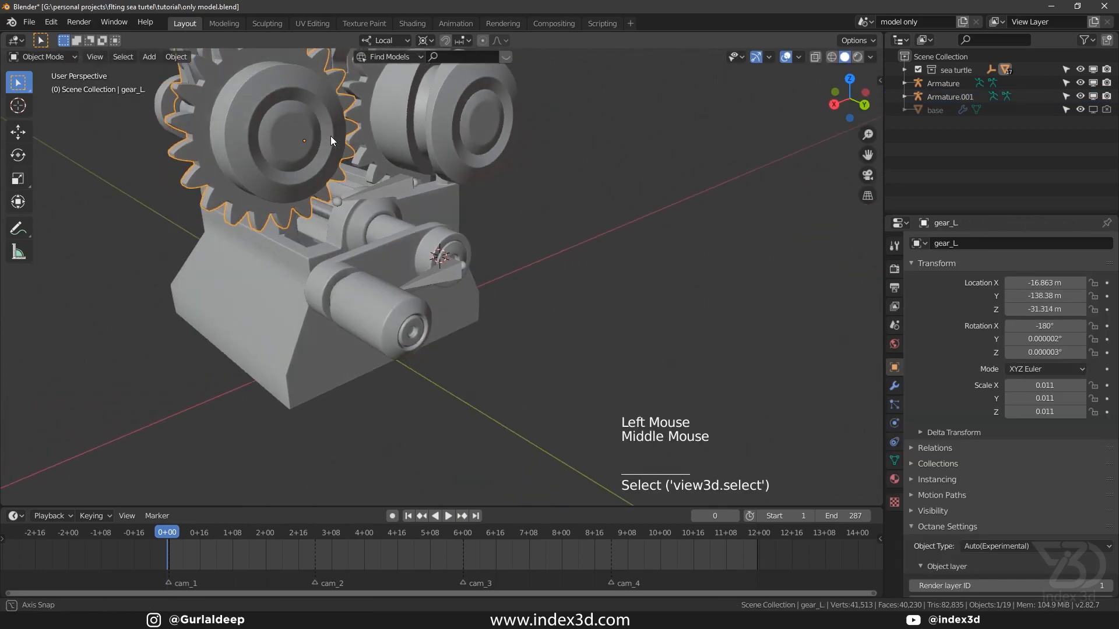
pyautogui.hotkey('shift', 's')
pyautogui.keyDown('shift'); pyautogui.moveTo(312, 229); pyautogui.dragTo(326, 274, button='middle'); pyautogui.keyUp('shift')
# Snap the duplicated armature to the 3D cursor at the gear's centre.
pyautogui.click(410, 231)
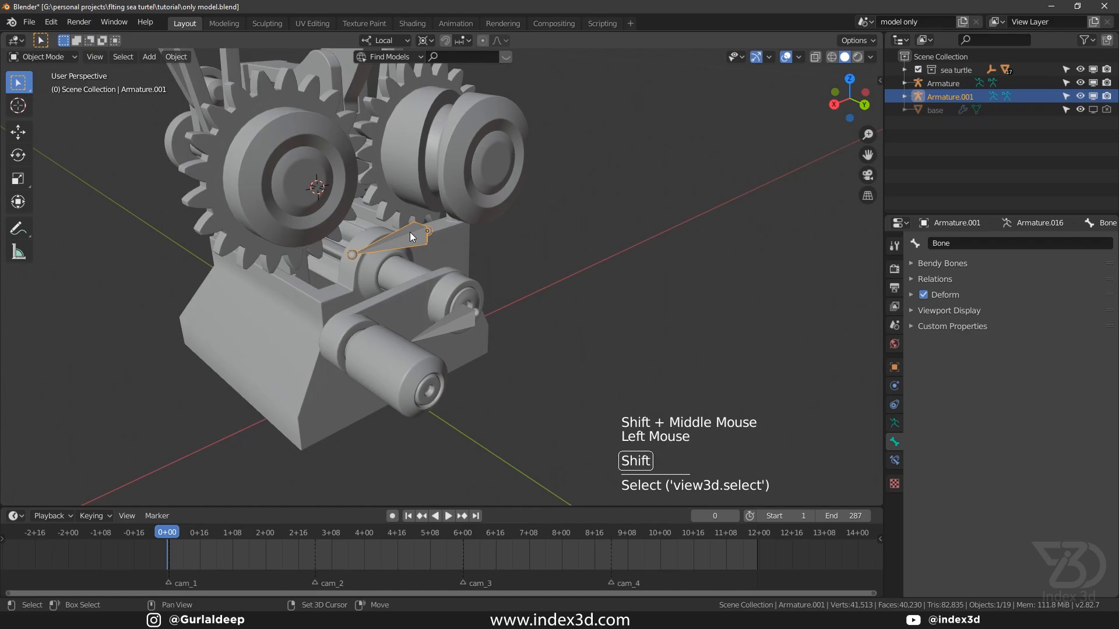
pyautogui.hotkey('shift', 's')
pyautogui.click(400, 155)
# Apply the rotation of both armatures, first the gear's and then the handle's, and save the file.
pyautogui.keyDown('shift'); pyautogui.moveTo(296, 209); pyautogui.dragTo(435, 249, button='middle'); pyautogui.keyUp('shift')
pyautogui.scroll(2, 379, 243)
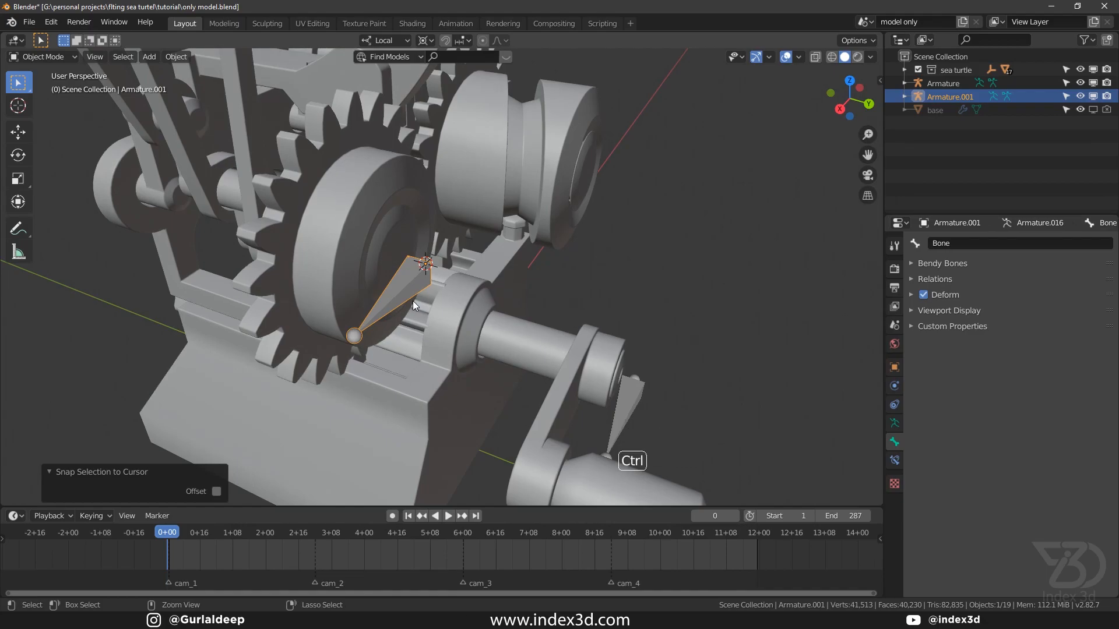
pyautogui.hotkey('ctrl', 'a')
pyautogui.click(375, 303)
pyautogui.click(638, 398)
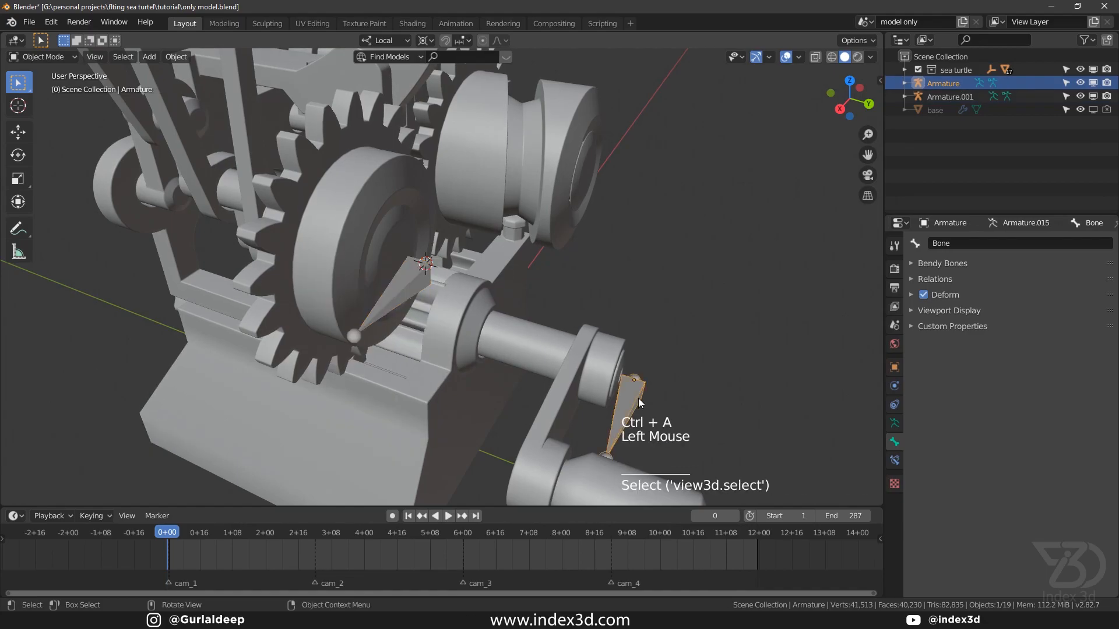
pyautogui.hotkey('ctrl', 'a')
pyautogui.click(565, 398)
pyautogui.hotkey('ctrl', 's')
# Show the handle armature's transform values in the viewport and collapse the Align Tools section.
pyautogui.keyDown('shift'); pyautogui.moveTo(613, 345); pyautogui.dragTo(562, 296, button='middle'); pyautogui.keyUp('shift')
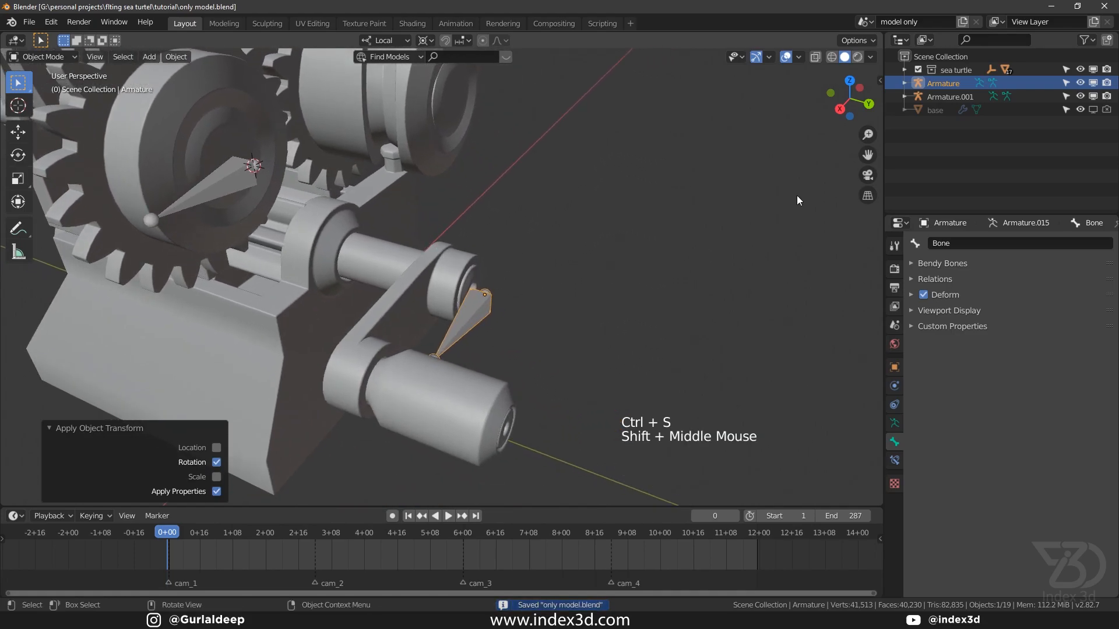
pyautogui.click(879, 79)
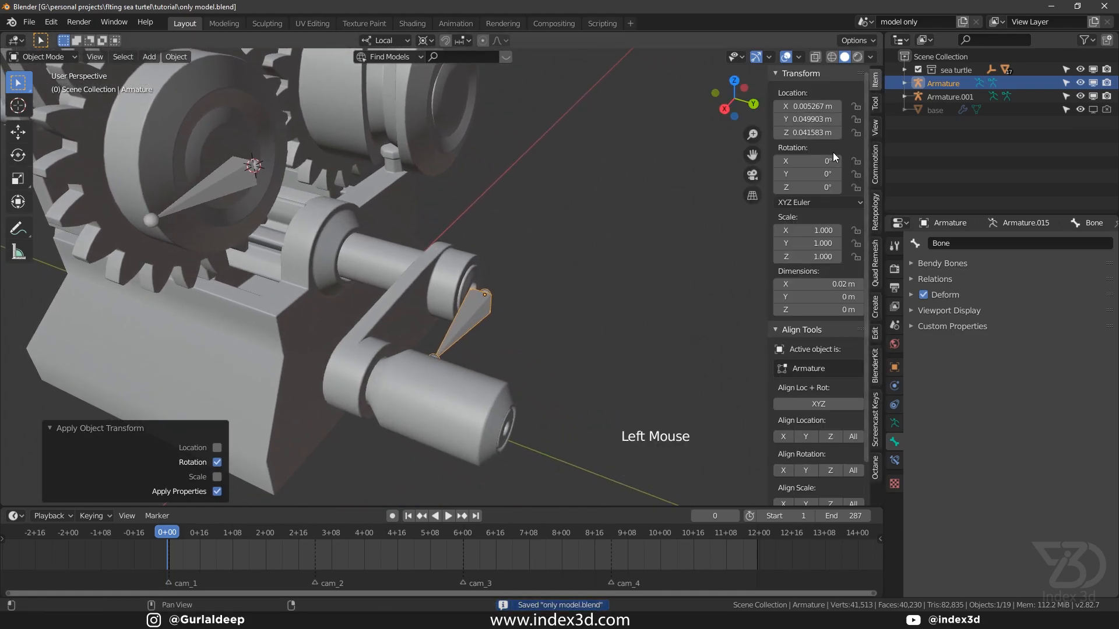
pyautogui.click(791, 331)
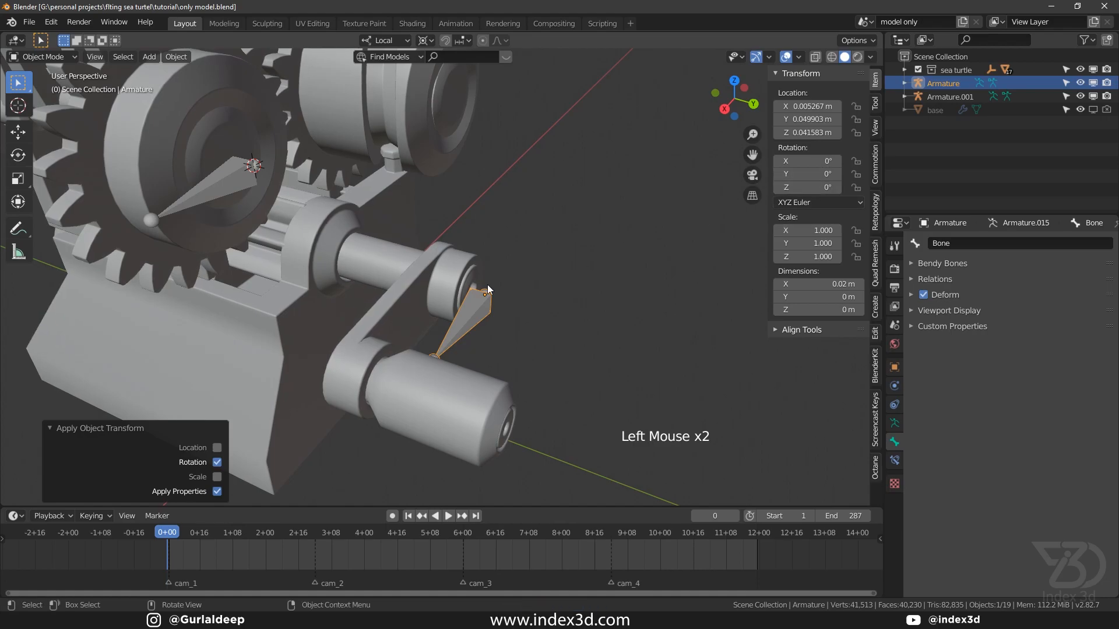
# Parent the crank handle to the bone of the armature in front of it and save the file.
pyautogui.click(418, 265)
pyautogui.keyDown('shift'); pyautogui.click(477, 313); pyautogui.keyUp('shift')
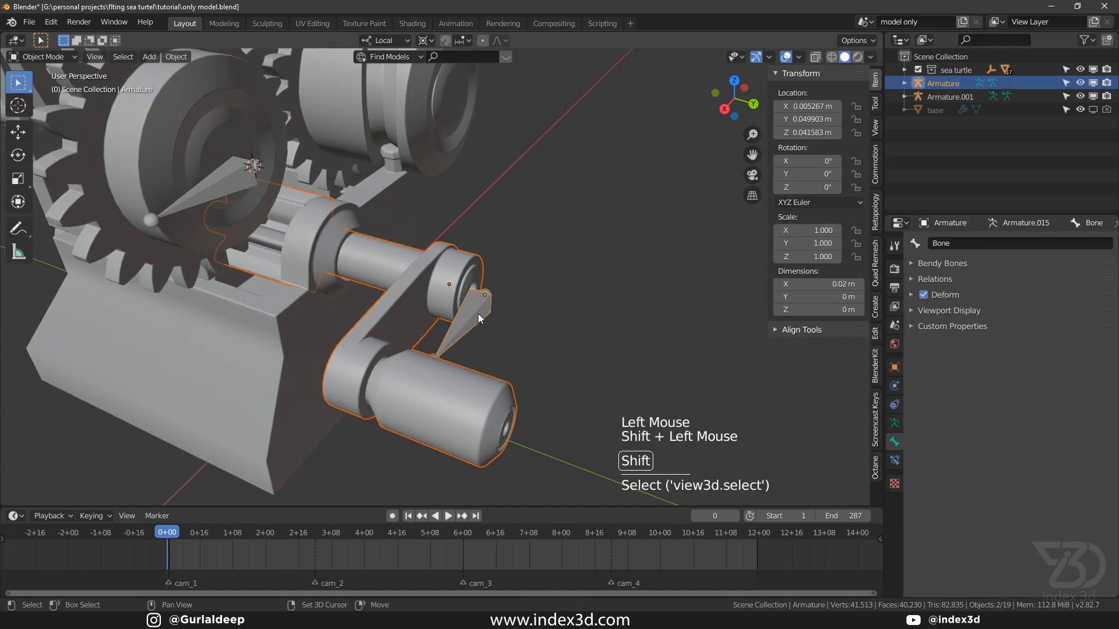
pyautogui.hotkey('ctrl', 'p')
pyautogui.click(426, 317)
pyautogui.hotkey('ctrl', 's')
# Parent gear_L to the bone of the duplicated armature using the Bone parent type, and save the file.
pyautogui.keyDown('shift'); pyautogui.moveTo(257, 211); pyautogui.dragTo(401, 305, button='middle'); pyautogui.keyUp('shift')
pyautogui.click(309, 154)
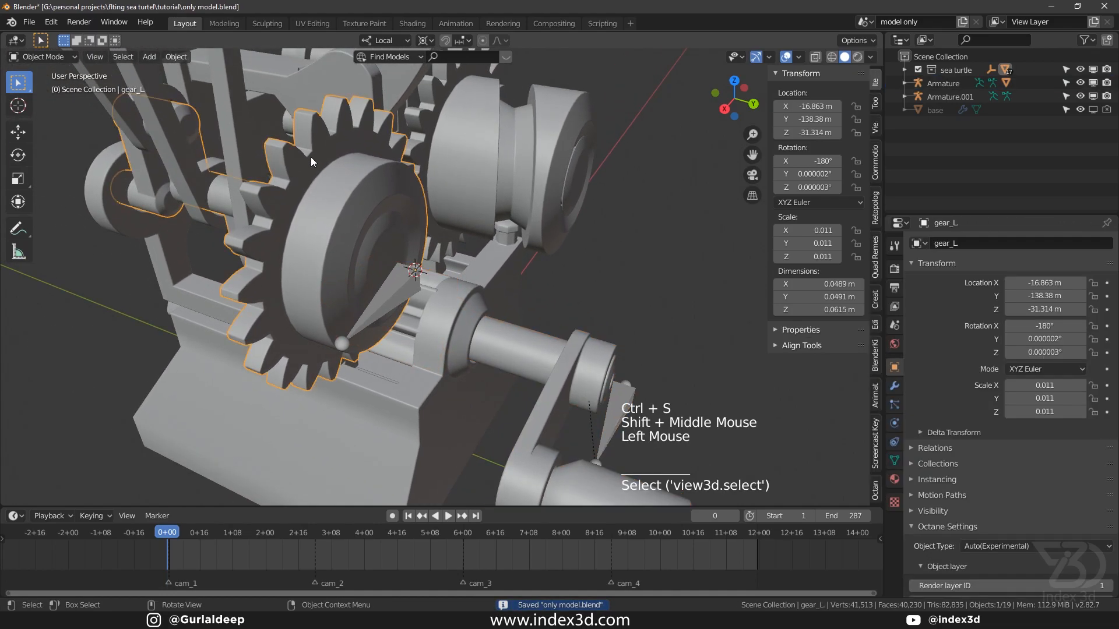
pyautogui.keyDown('shift'); pyautogui.click(408, 281); pyautogui.keyUp('shift')
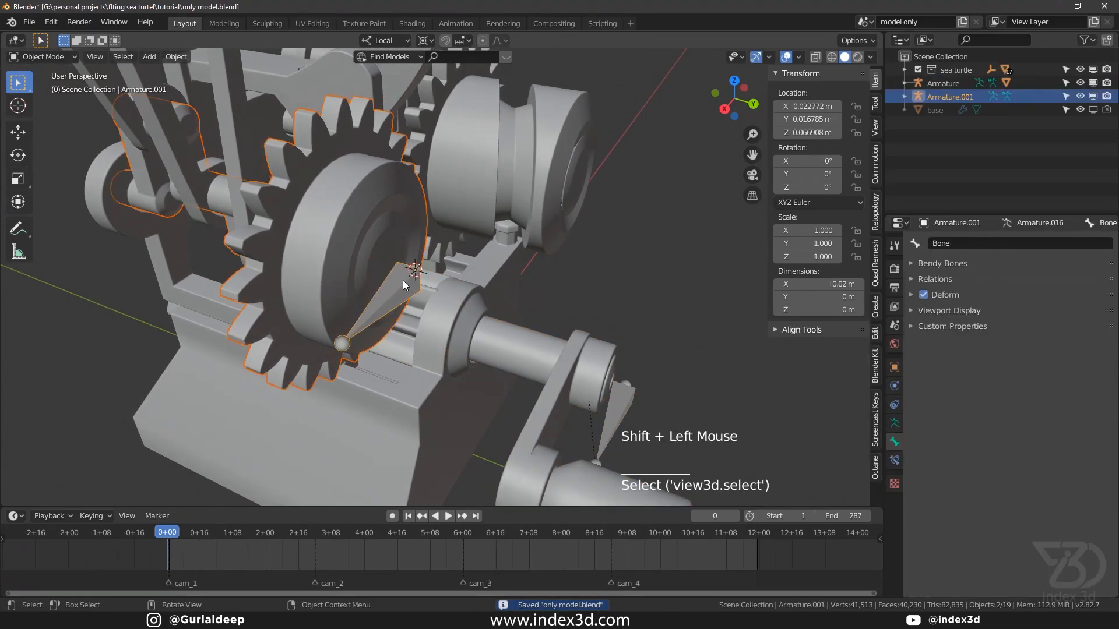
pyautogui.hotkey('ctrl', 'p')
pyautogui.click(403, 281)
pyautogui.hotkey('ctrl', 's')
pyautogui.keyDown('shift'); pyautogui.moveTo(403, 281); pyautogui.dragTo(382, 309, button='middle'); pyautogui.keyUp('shift')
pyautogui.hotkey('ctrl', 's')
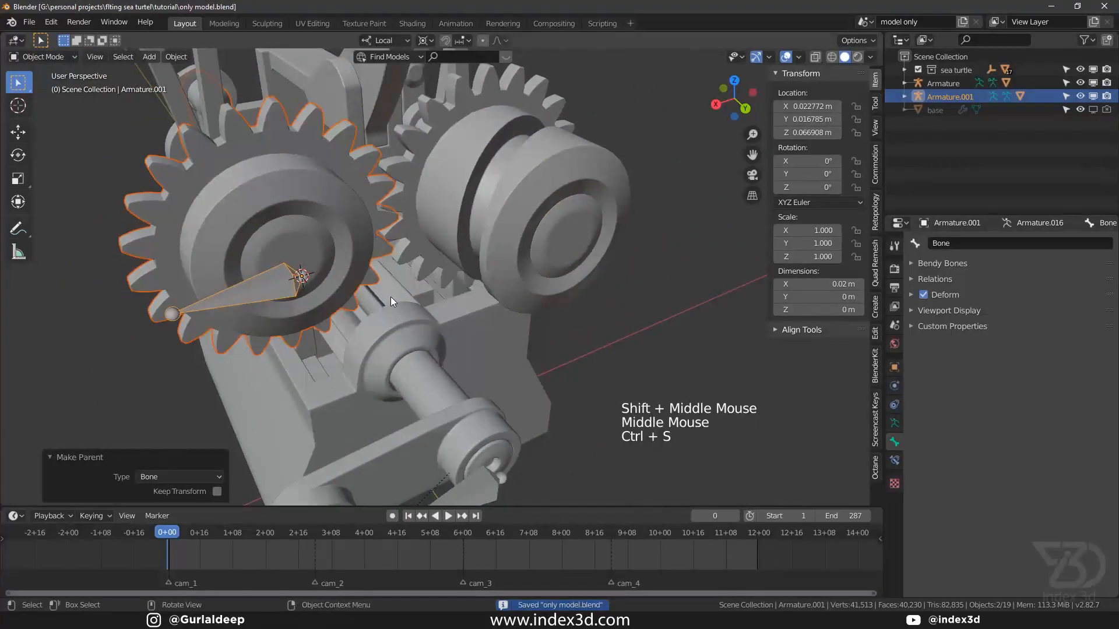
# Isolate the crank handle and gear_L in local view, save the file, and frame their meshing teeth.
pyautogui.click(392, 291)
pyautogui.scroll(-2, 432, 340)
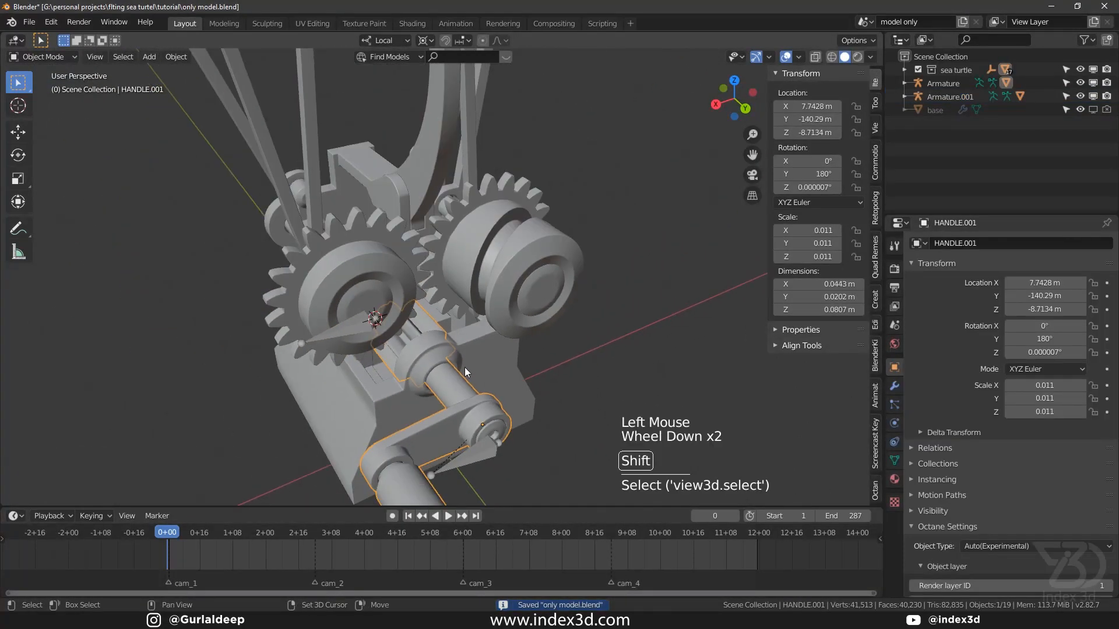
pyautogui.keyDown('shift'); pyautogui.click(413, 258); pyautogui.keyUp('shift')
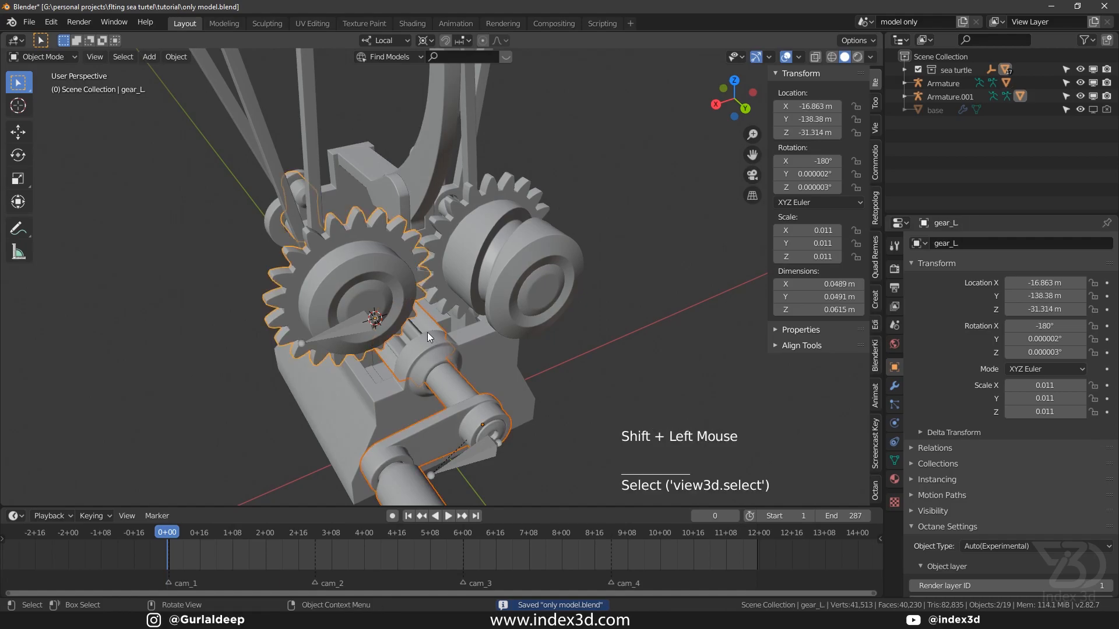
pyautogui.press('KP_Divide')
pyautogui.hotkey('ctrl', 's')
pyautogui.moveTo(449, 330); pyautogui.dragTo(428, 274, button='middle')
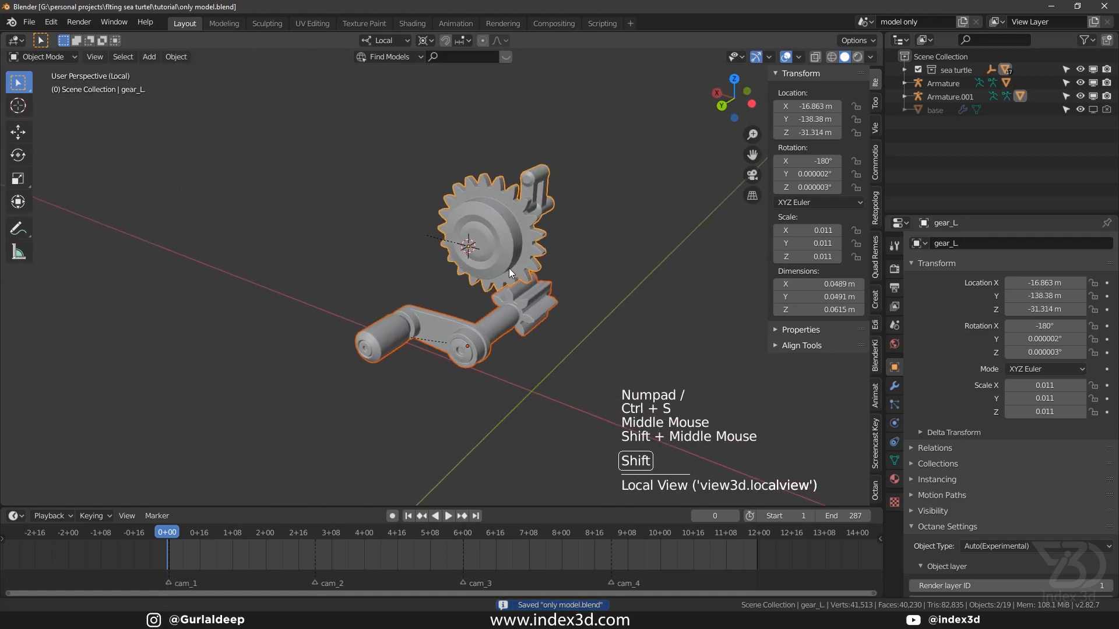
pyautogui.scroll(3, 470, 267)
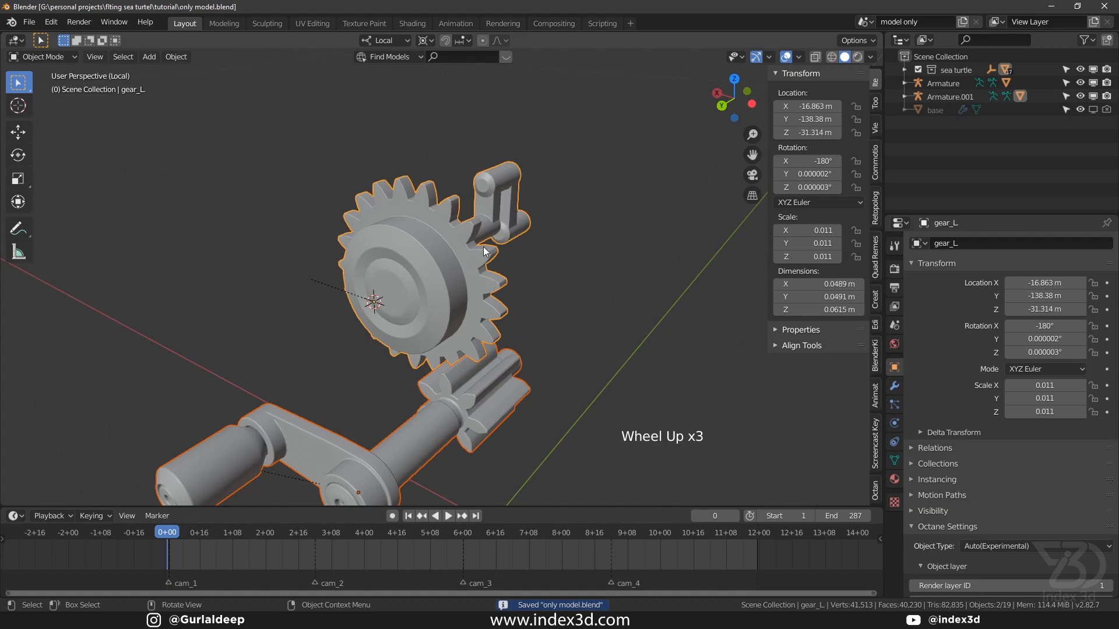
pyautogui.keyDown('shift'); pyautogui.moveTo(450, 270); pyautogui.dragTo(434, 293, button='middle'); pyautogui.keyUp('shift')
pyautogui.scroll(2, 430, 269)
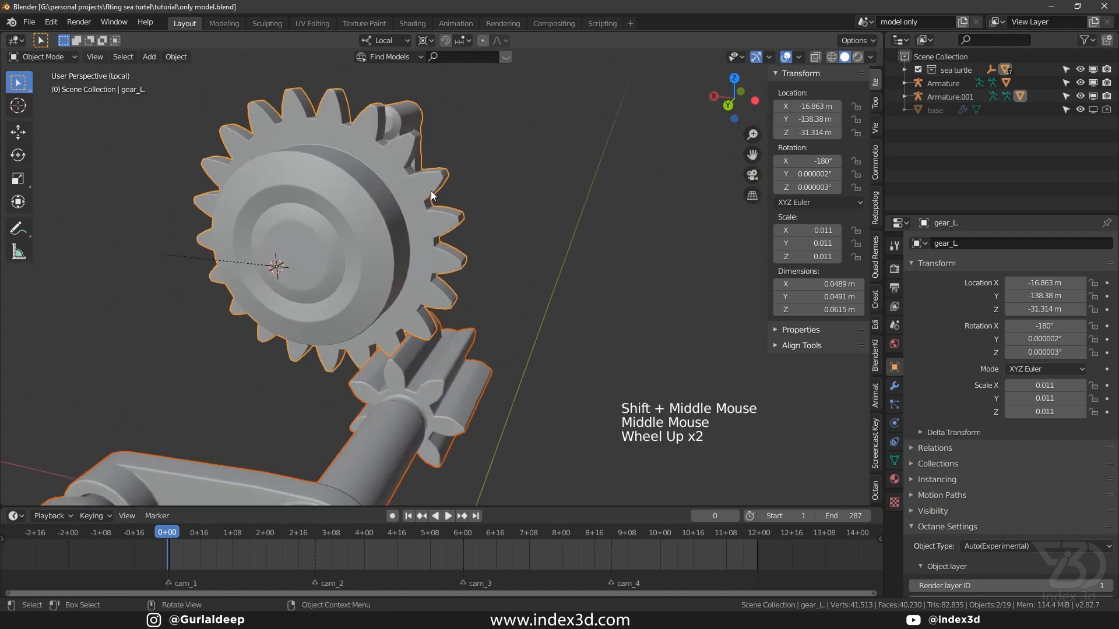
# Work out the tooth ratio between gear_L and the handle's pinion by entering 21/7 as the current frame.
pyautogui.click(462, 316)
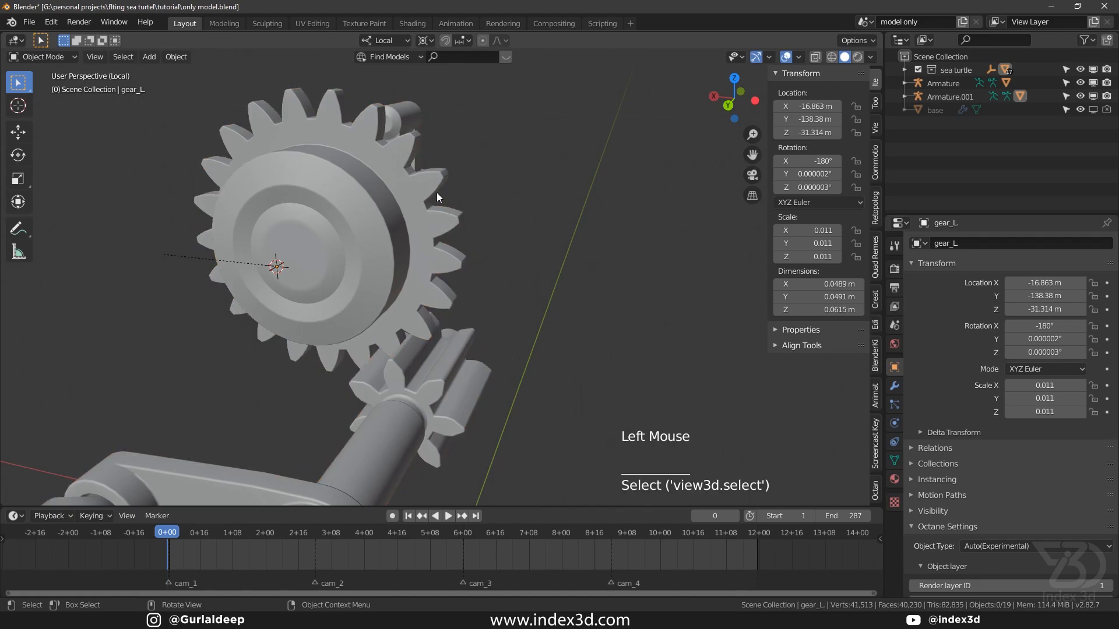
pyautogui.keyDown('shift'); pyautogui.moveTo(454, 317); pyautogui.dragTo(439, 279, button='middle'); pyautogui.keyUp('shift')
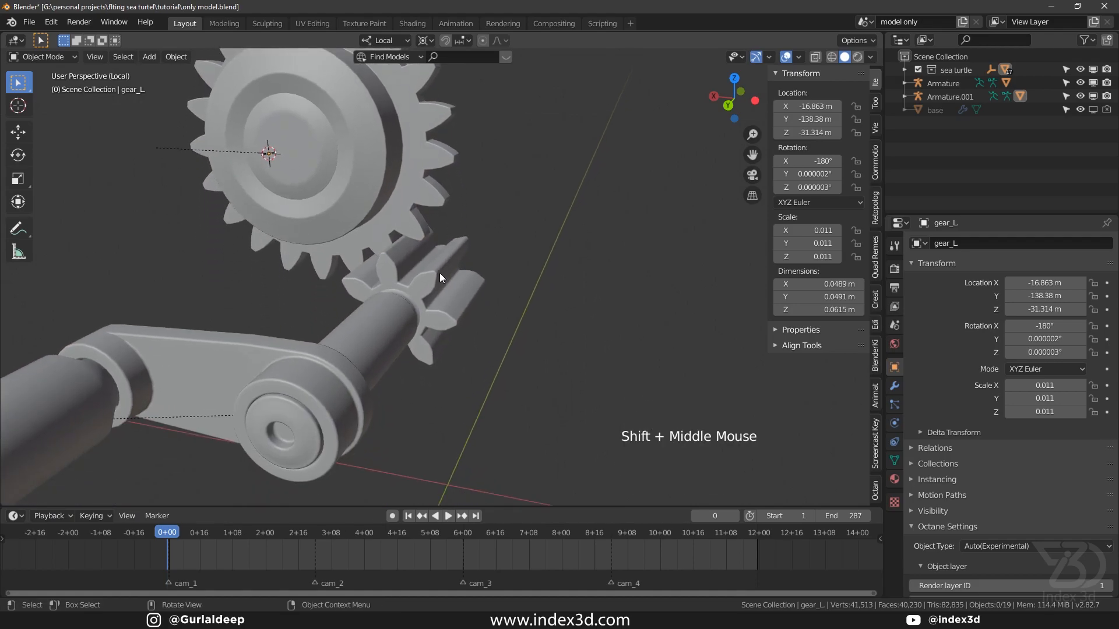
pyautogui.click(451, 201)
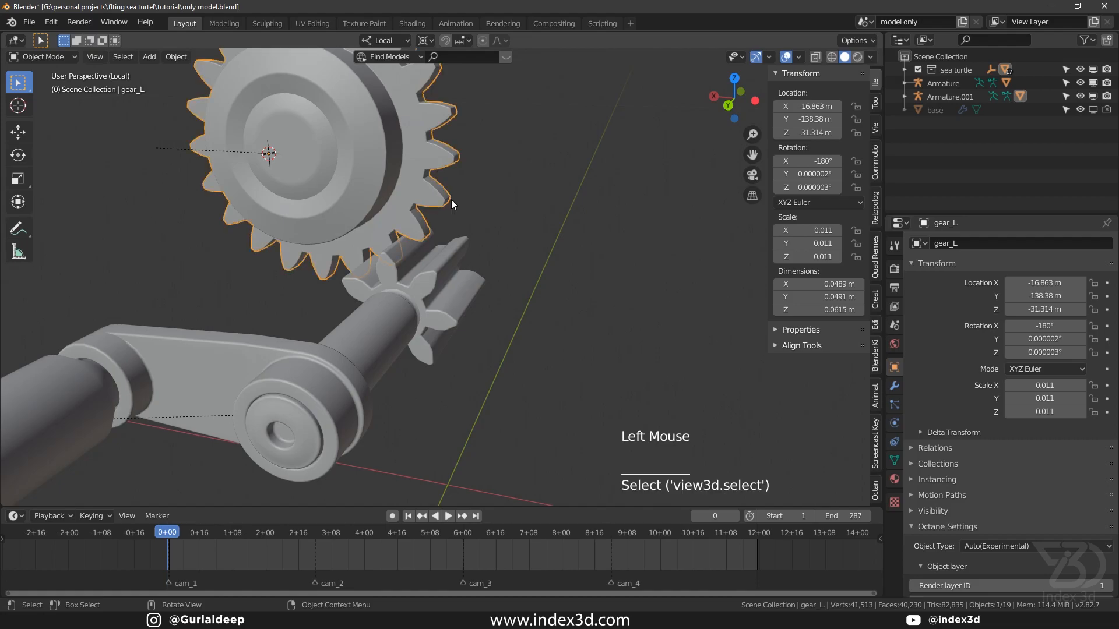
pyautogui.doubleClick(712, 516)
pyautogui.write('21')
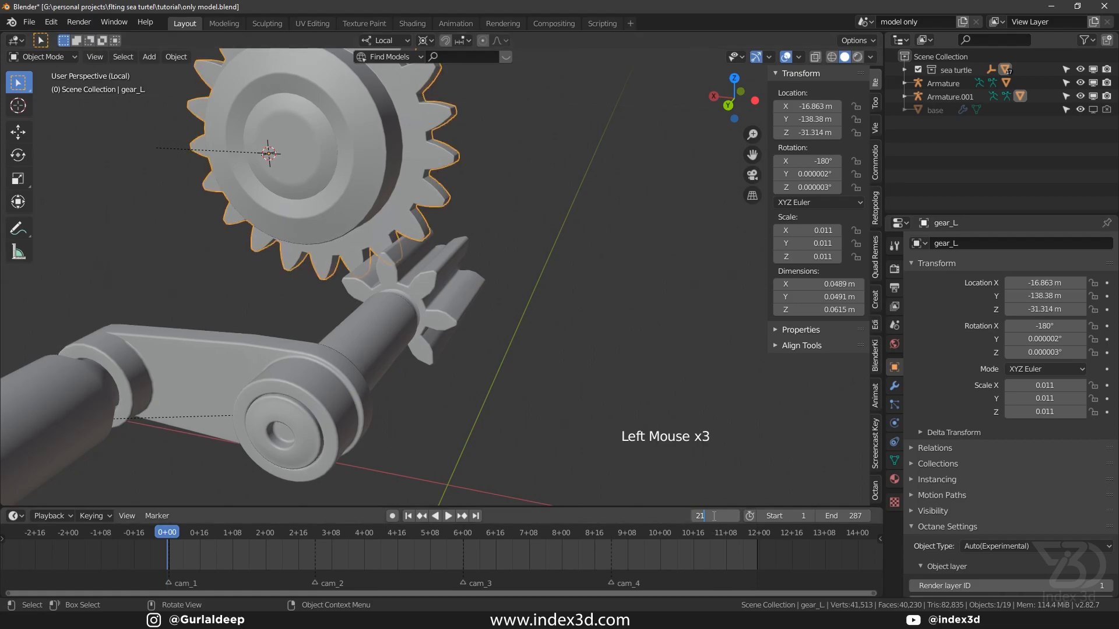
pyautogui.write('/7')
pyautogui.press('Return')
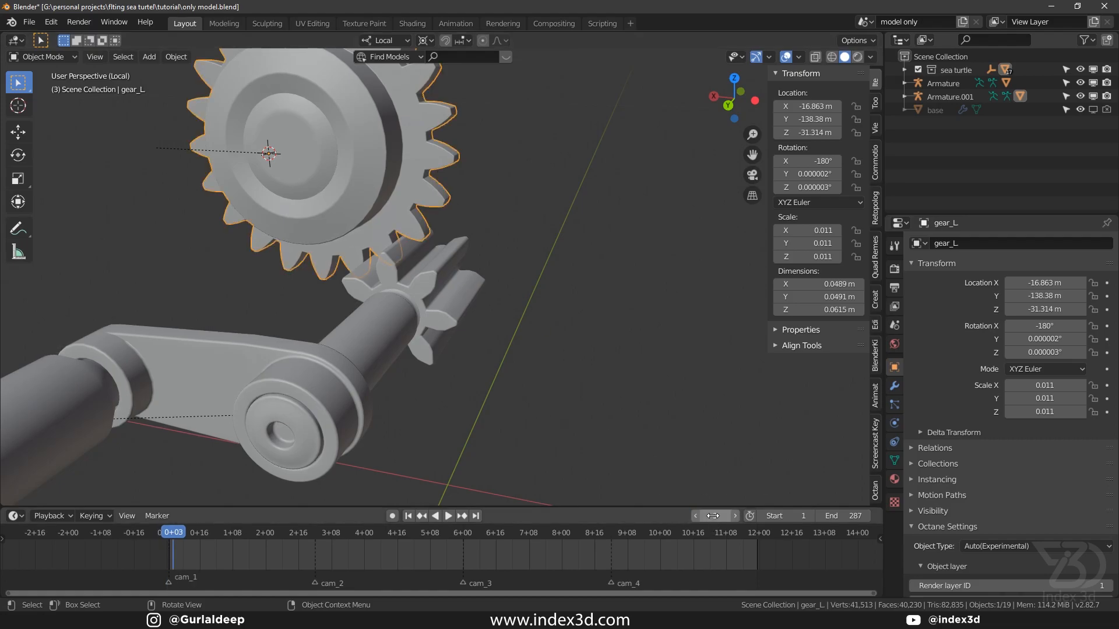
# Compare the handle's pinion with gear_L, save the file, and leave local view to show the whole model.
pyautogui.keyDown('shift'); pyautogui.moveTo(416, 327); pyautogui.dragTo(471, 366, button='middle'); pyautogui.keyUp('shift')
pyautogui.click(428, 401)
pyautogui.click(345, 100)
pyautogui.click(473, 345)
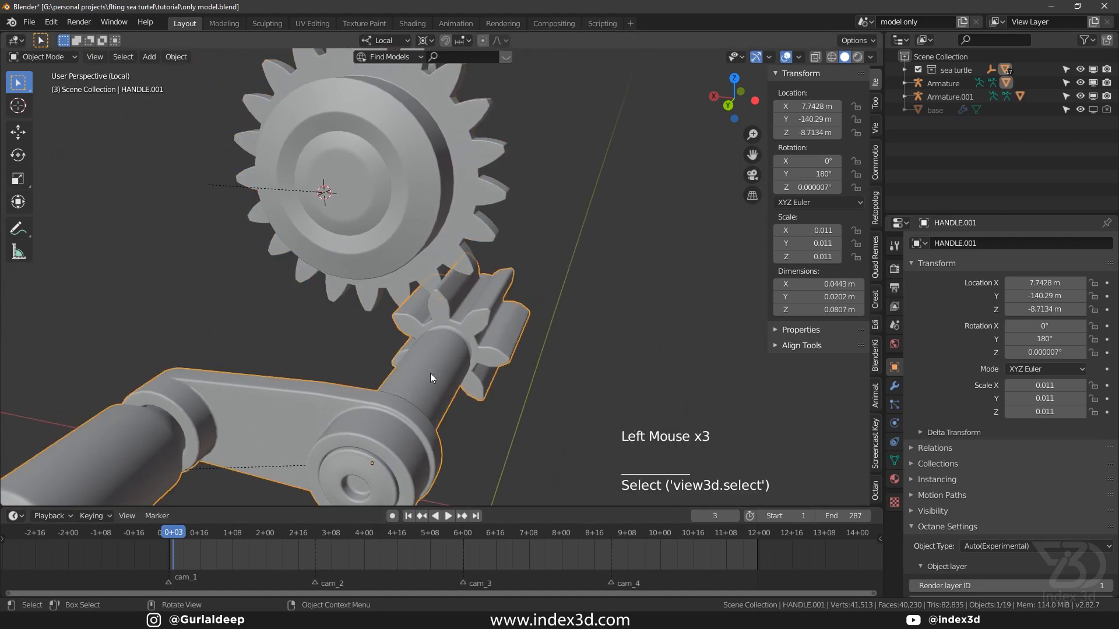
pyautogui.scroll(-2, 443, 383)
pyautogui.keyDown('shift'); pyautogui.moveTo(438, 329); pyautogui.dragTo(428, 332, button='middle'); pyautogui.keyUp('shift')
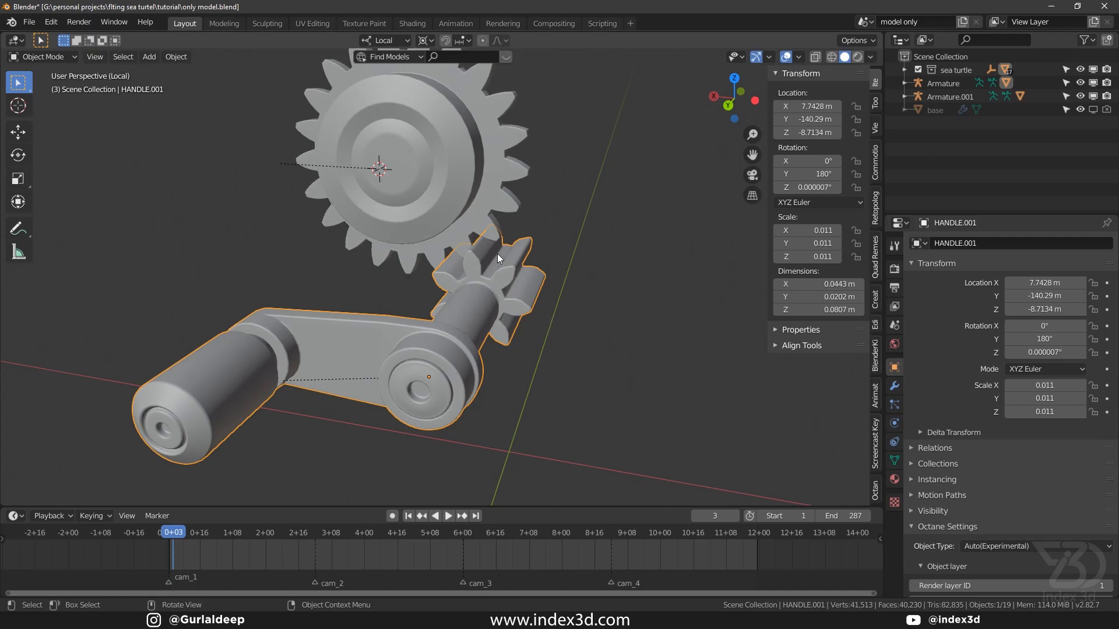
pyautogui.click(476, 157)
pyautogui.hotkey('ctrl', 's')
pyautogui.press('KP_Divide')
# Copy the handle armature's Y rotation as a new driver and paste it onto the gear armature's Y rotation.
pyautogui.keyDown('shift'); pyautogui.moveTo(557, 295); pyautogui.dragTo(467, 397, button='middle'); pyautogui.keyUp('shift')
pyautogui.click(470, 392)
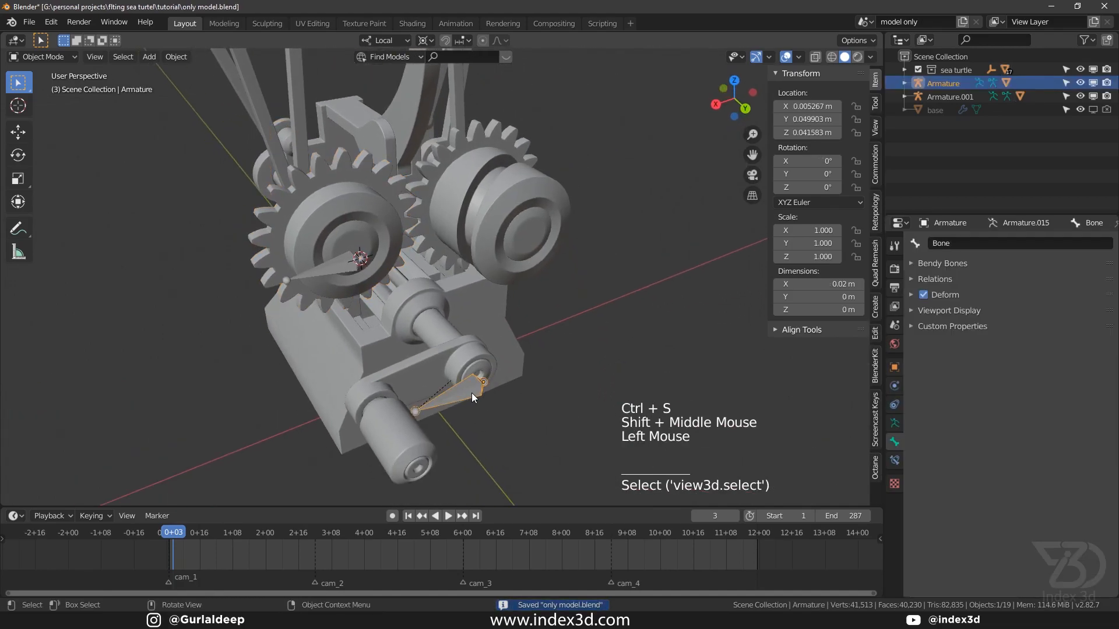
pyautogui.rightClick(800, 174)
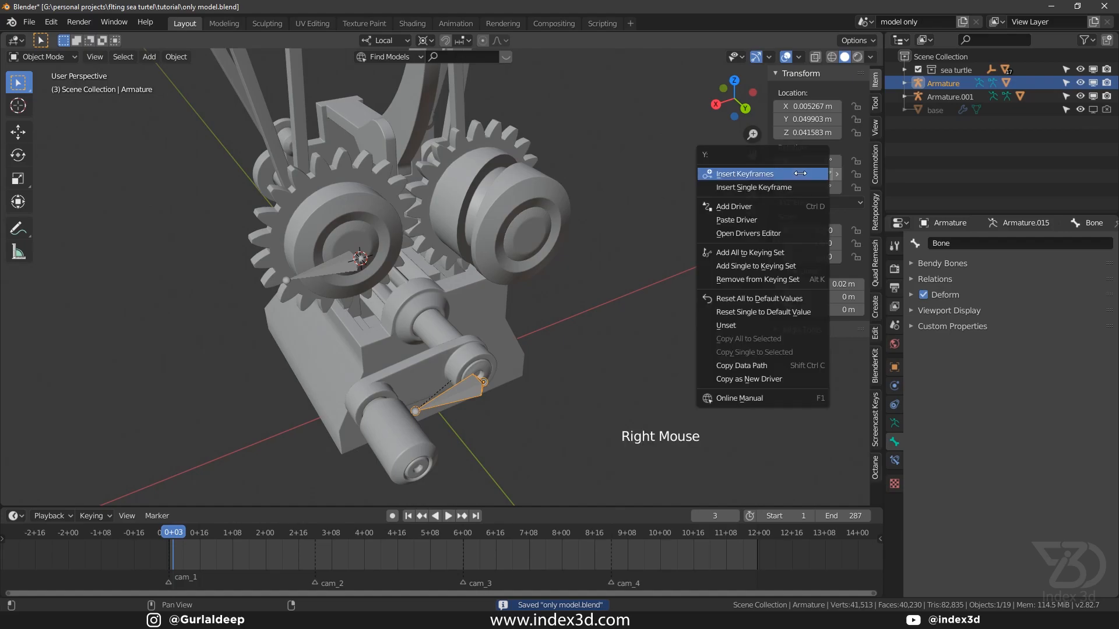
pyautogui.click(757, 379)
pyautogui.click(343, 262)
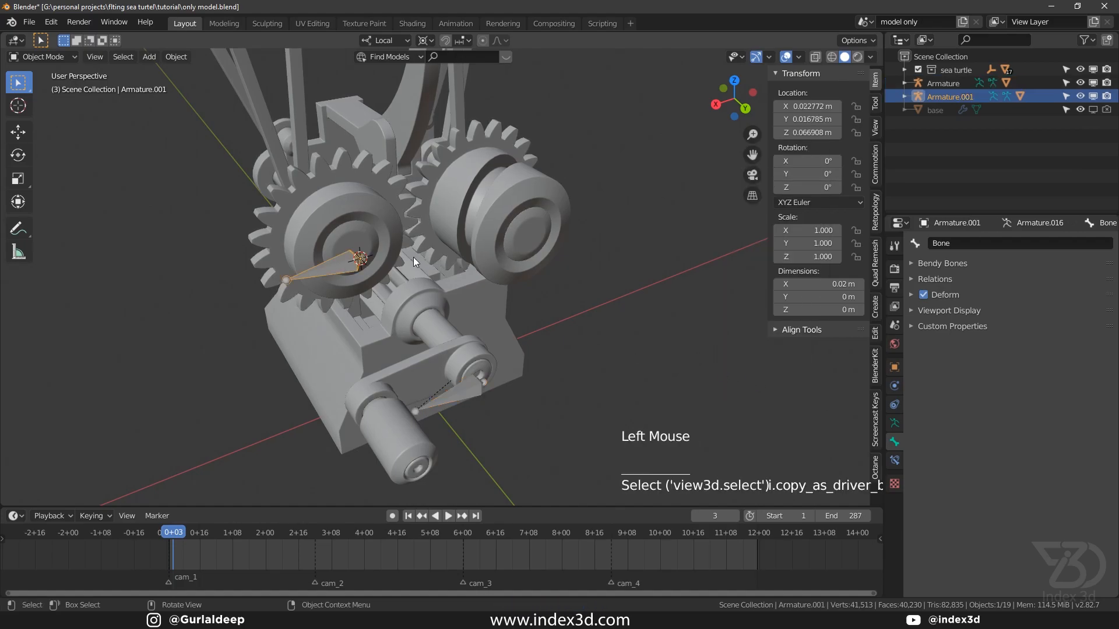
pyautogui.rightClick(799, 174)
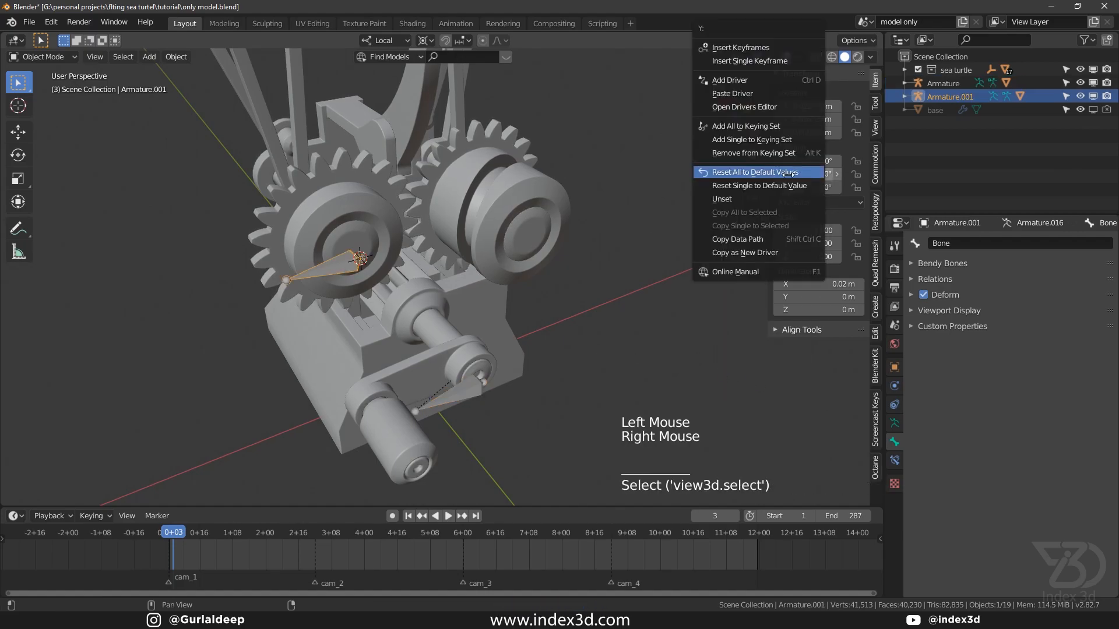
pyautogui.click(732, 93)
# Change the gear armature's Y rotation driver to a Scripted Expression with the value rotation_euler/3.
pyautogui.rightClick(810, 176)
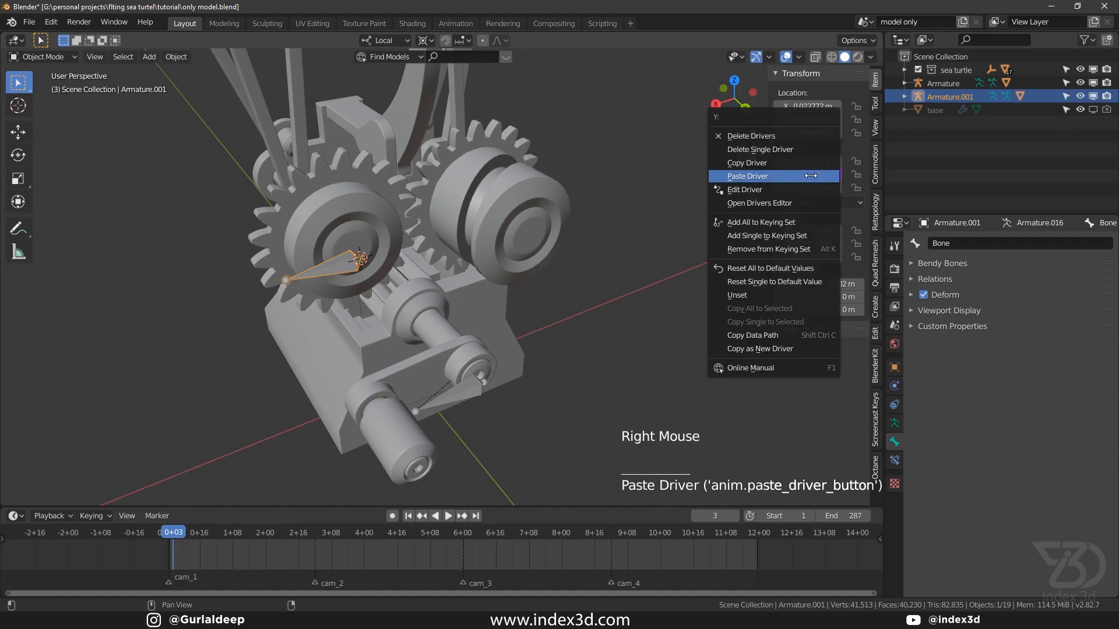
pyautogui.click(758, 190)
pyautogui.click(779, 191)
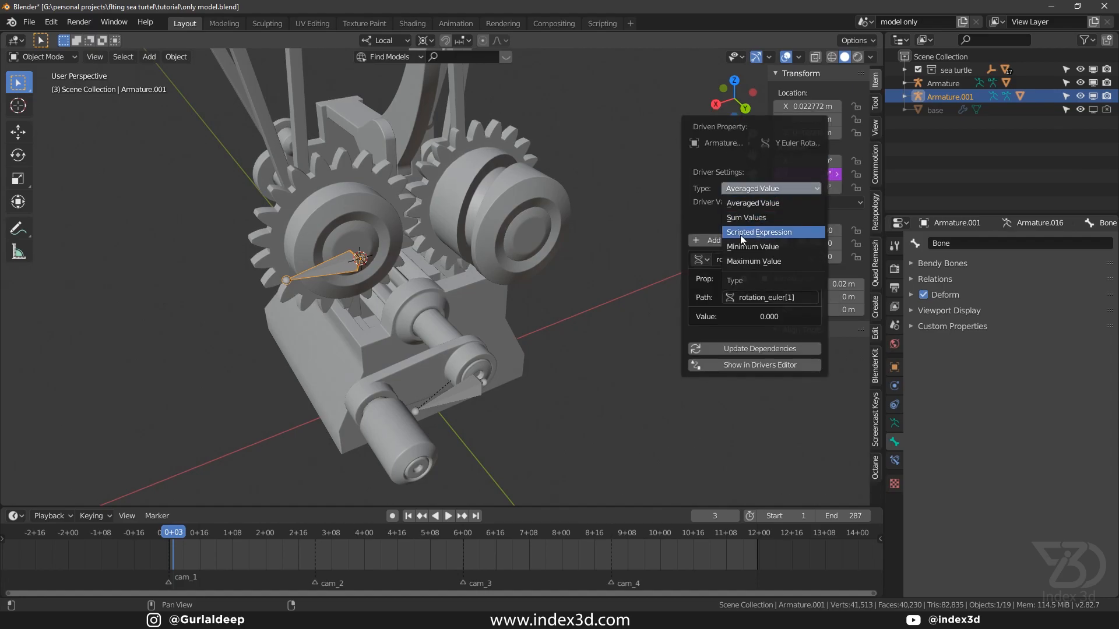
pyautogui.click(743, 232)
pyautogui.click(752, 243)
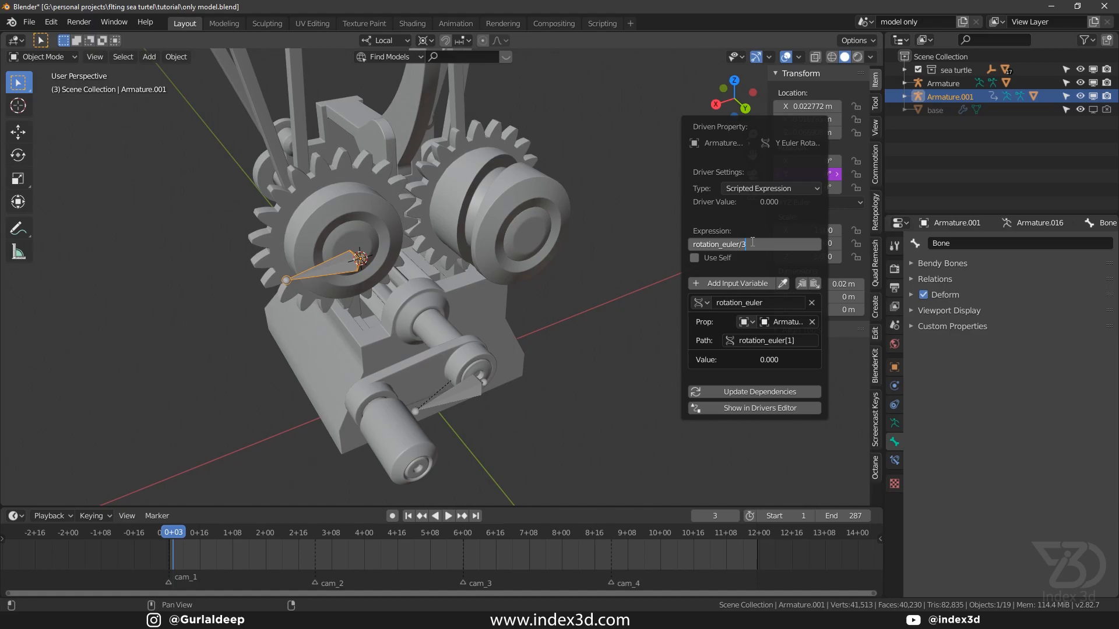
pyautogui.press('Return')
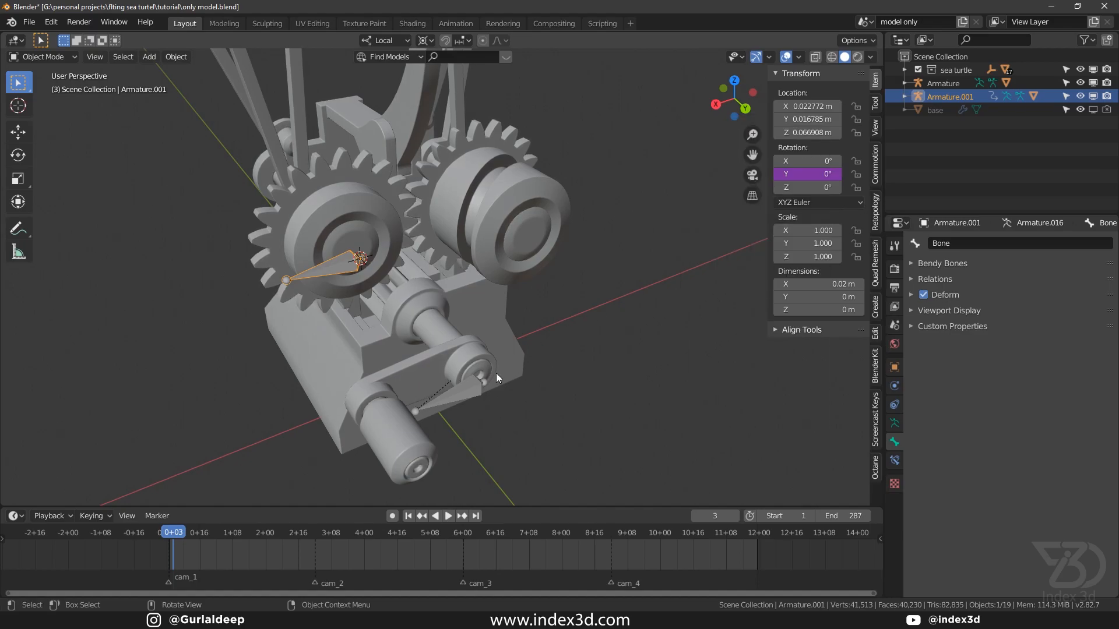
# Rotate the handle armature to 22.5° about Y to test how the driven gear turns.
pyautogui.click(472, 406)
pyautogui.click(472, 406)
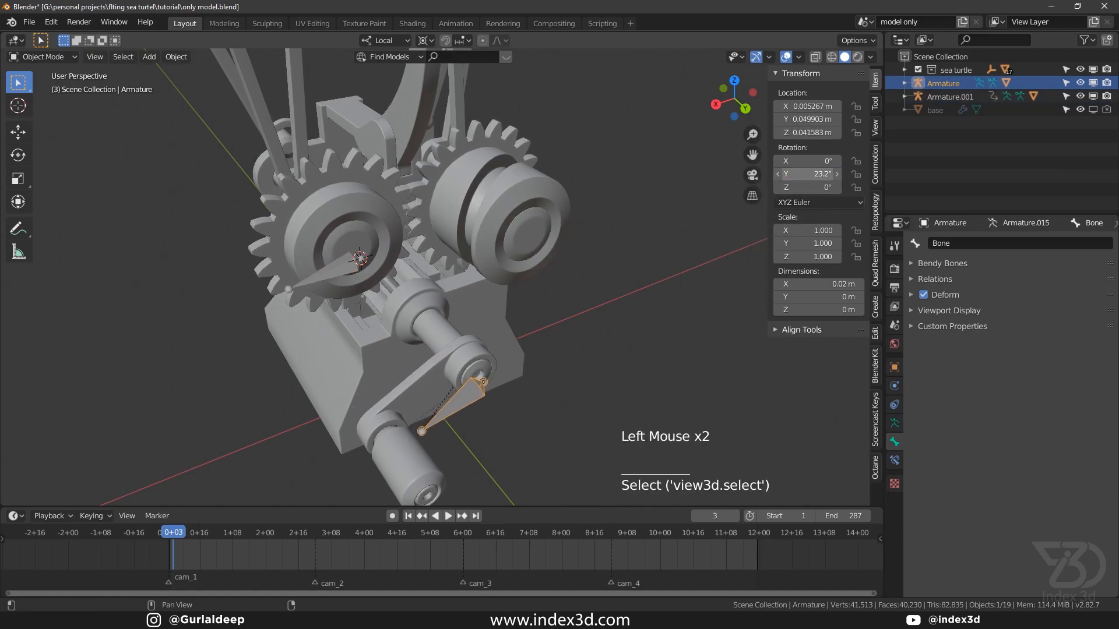
pyautogui.moveTo(816, 174)
pyautogui.mouseDown()
pyautogui.moveTo(780, 175)
pyautogui.moveTo(807, 174)
pyautogui.mouseUp()
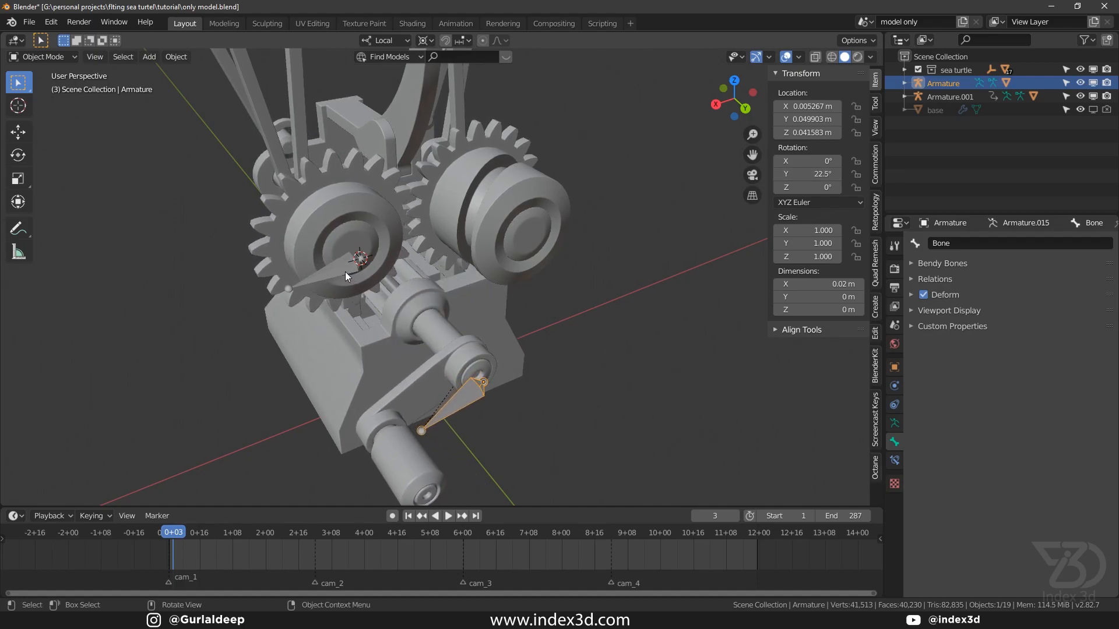
# Reverse the driven gear's direction by setting its armature's Y rotation expression to rotation_euler/-3.
pyautogui.click(346, 276)
pyautogui.doubleClick(818, 175)
pyautogui.click(825, 174)
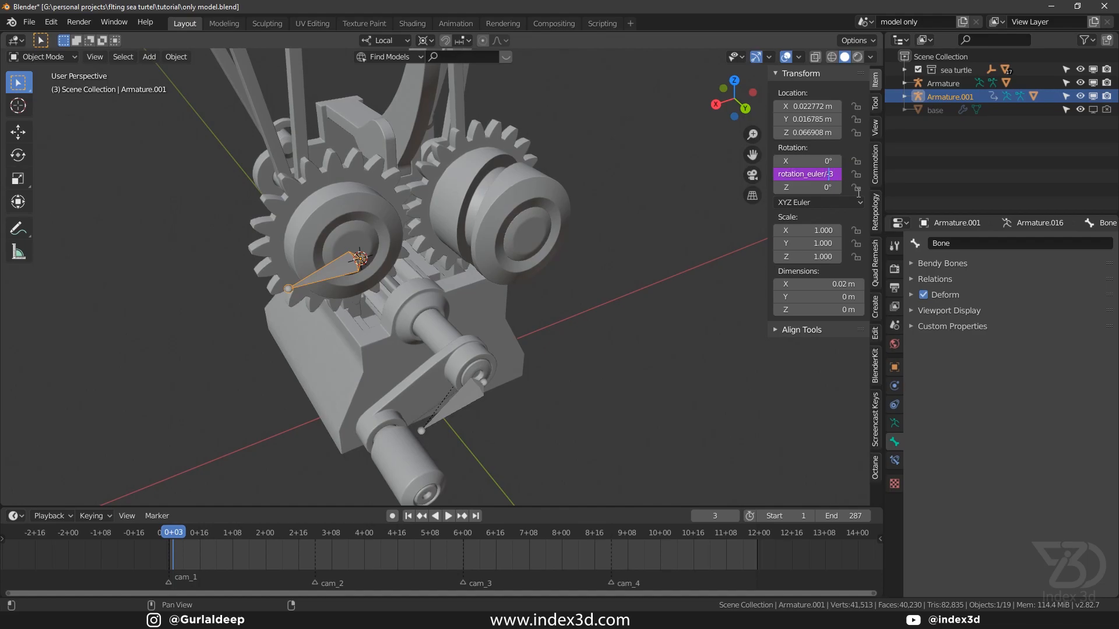
pyautogui.press('Return')
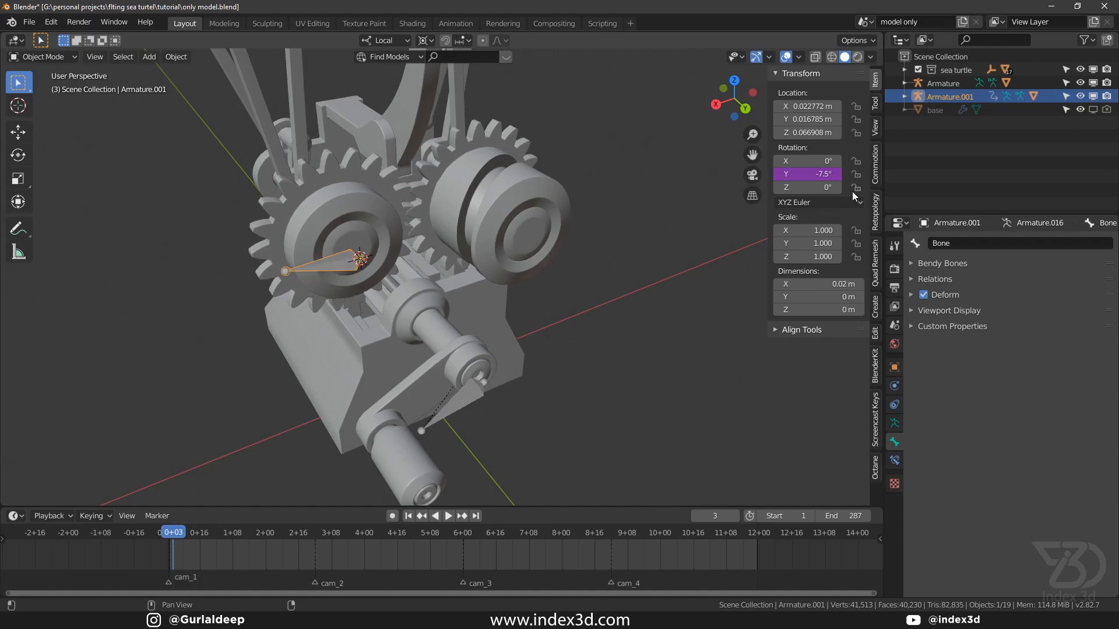
# Turn the handle armature about Y as a test, reset its Y rotation to 0°, and save the file.
pyautogui.click(457, 412)
pyautogui.moveTo(809, 175)
pyautogui.mouseDown()
pyautogui.moveTo(896, 175)
pyautogui.moveTo(732, 174)
pyautogui.moveTo(823, 174)
pyautogui.mouseUp()
pyautogui.click(823, 174)
pyautogui.write('0')
pyautogui.press('Return')
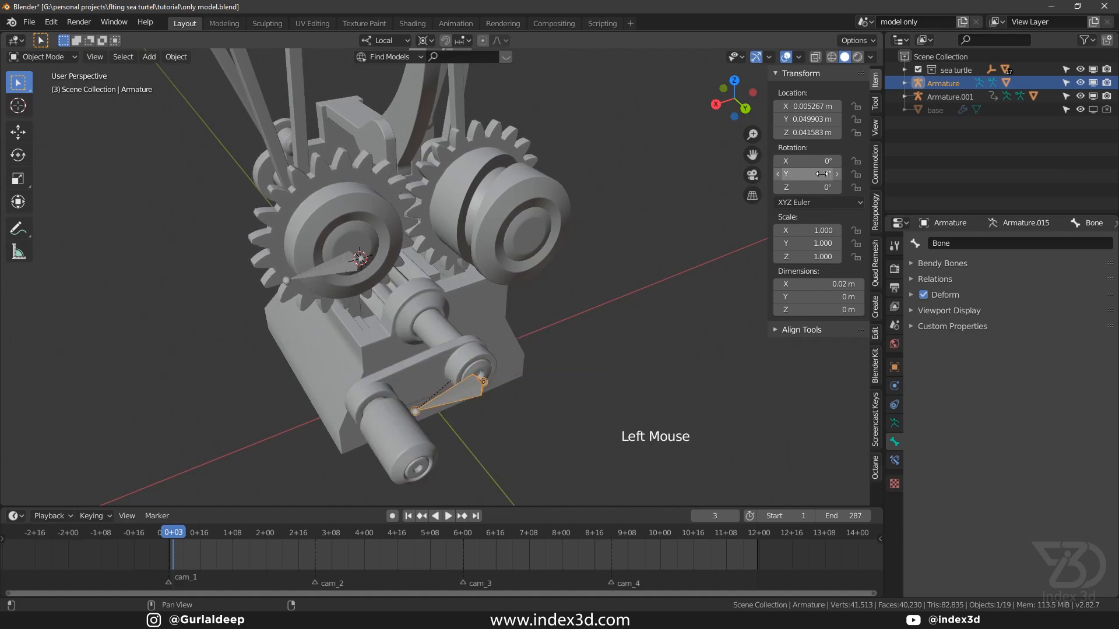
pyautogui.hotkey('ctrl', 's')
# Search the add-ons in the preferences for "alig" and check that Object: Align Tools is enabled.
pyautogui.moveTo(341, 292); pyautogui.dragTo(408, 269, button='middle')
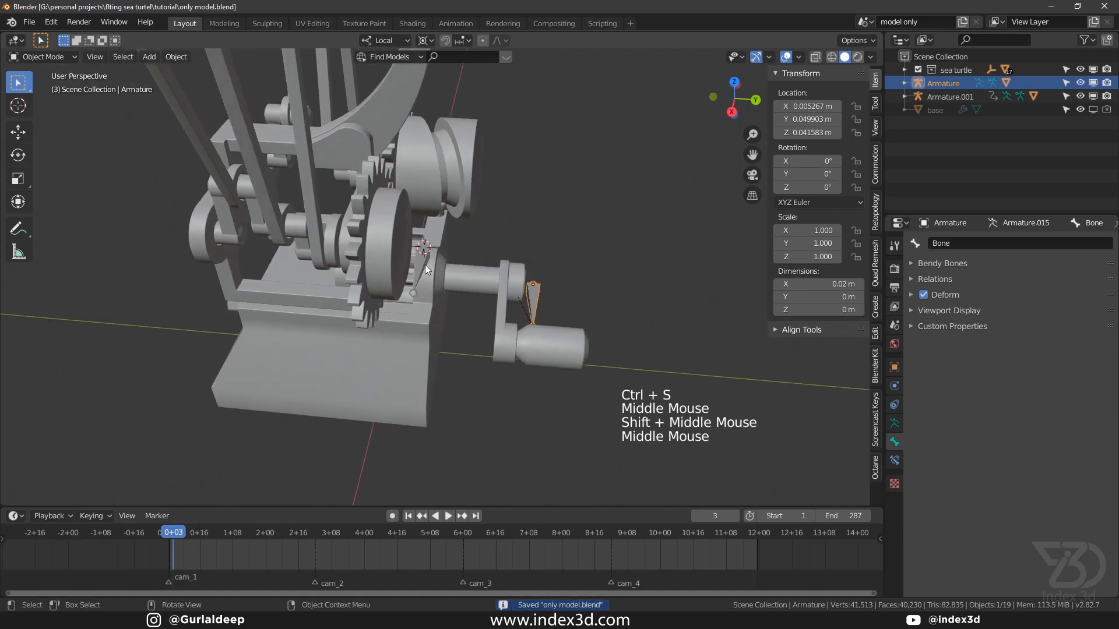
pyautogui.click(406, 268)
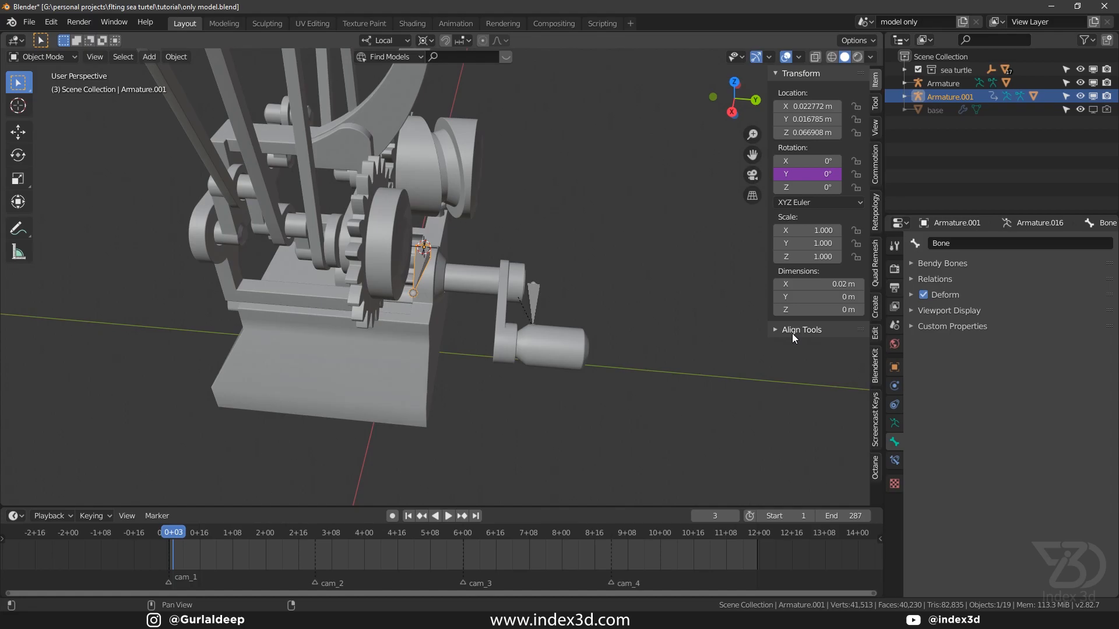
pyautogui.click(51, 25)
pyautogui.click(70, 211)
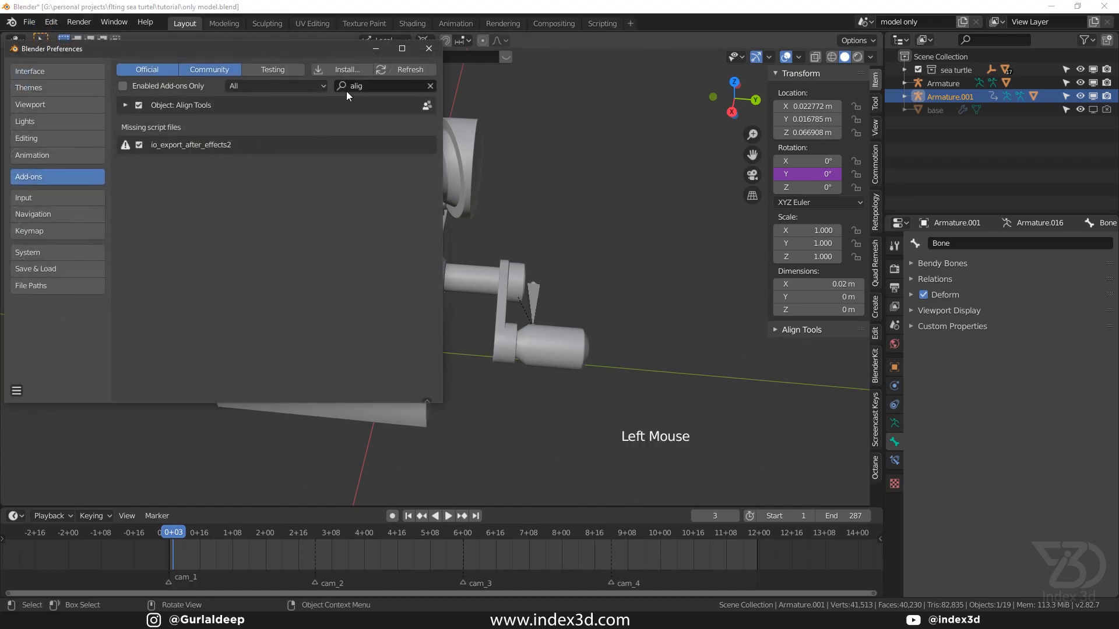
pyautogui.click(368, 86)
pyautogui.write('aligh')
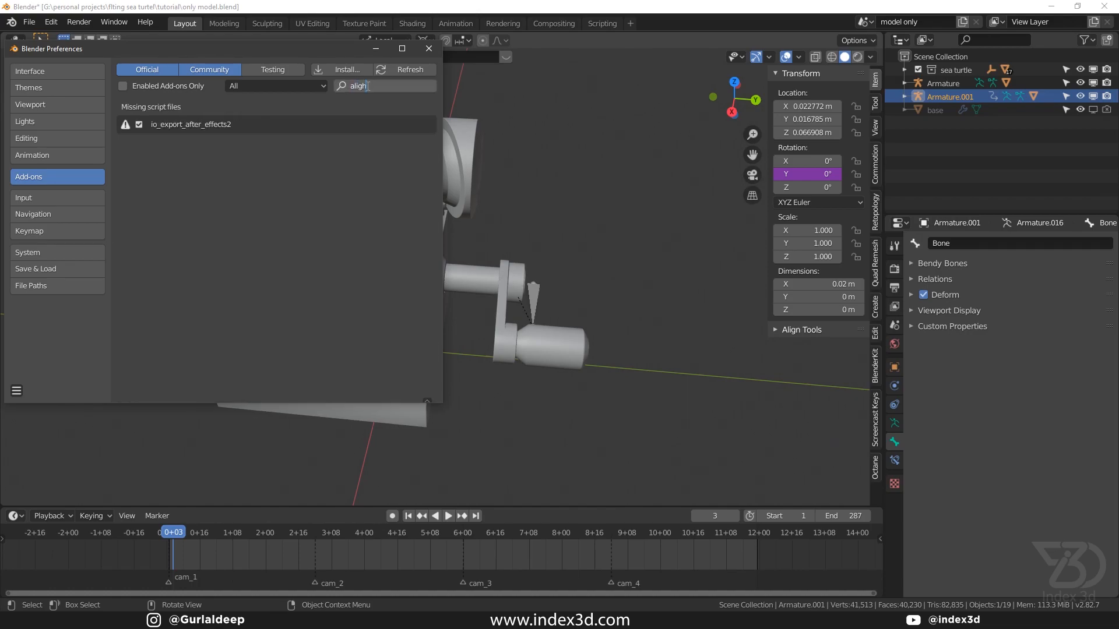
pyautogui.press('BackSpace')
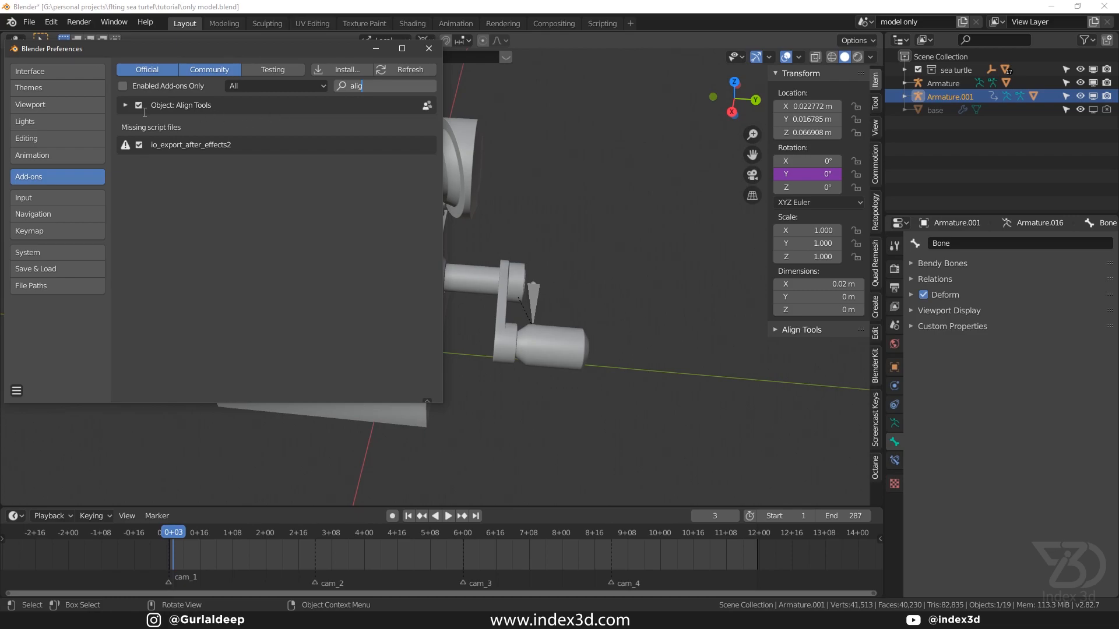
pyautogui.click(429, 48)
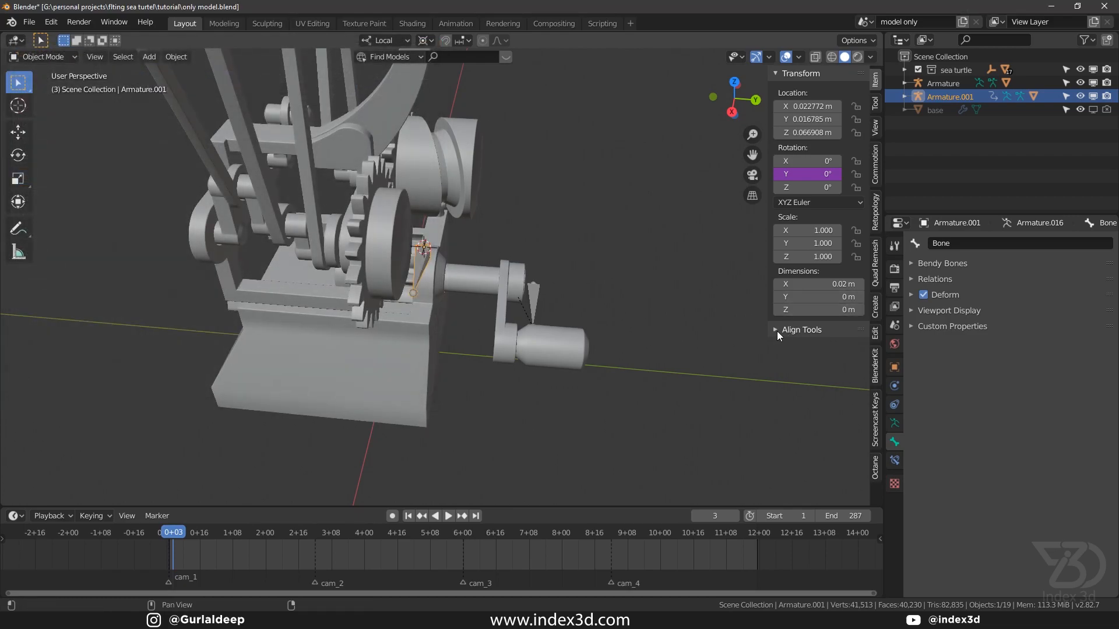
# Expand the Align Tools section and duplicate the gear armature, moving the copy -0.0365 m along its local Y axis.
pyautogui.click(777, 333)
pyautogui.click(420, 269)
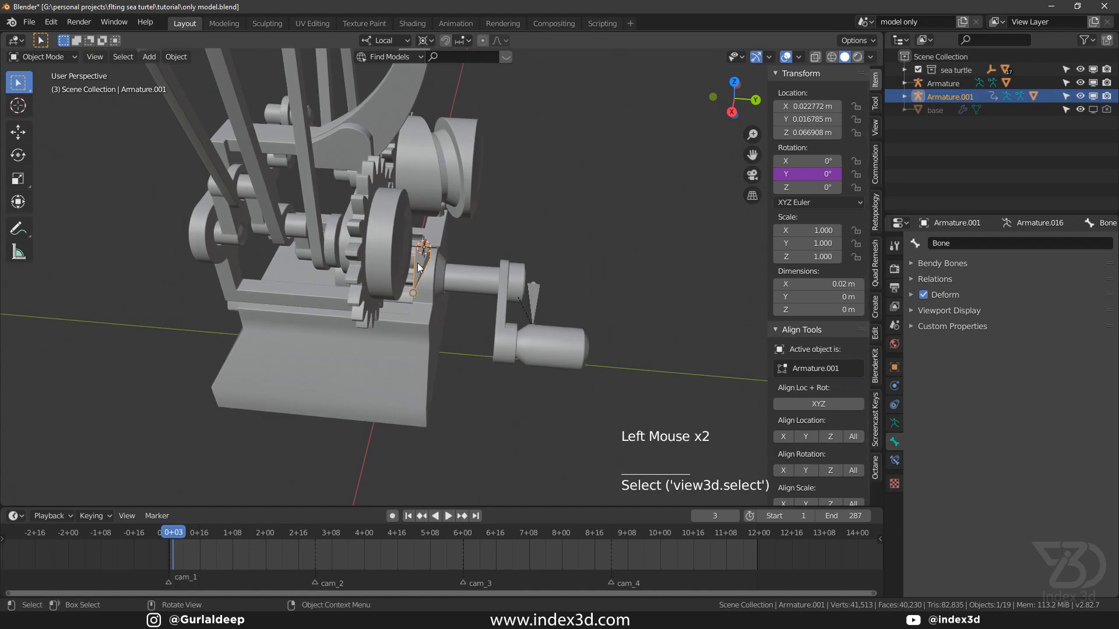
pyautogui.hotkey('shift', 'd')
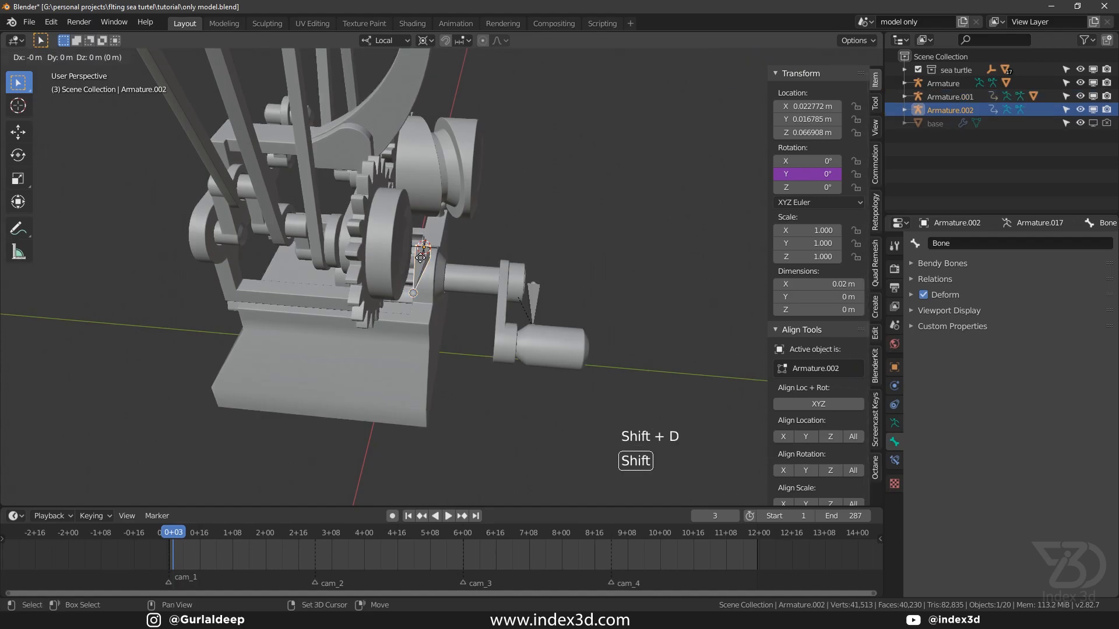
pyautogui.press('y')
pyautogui.press('y')
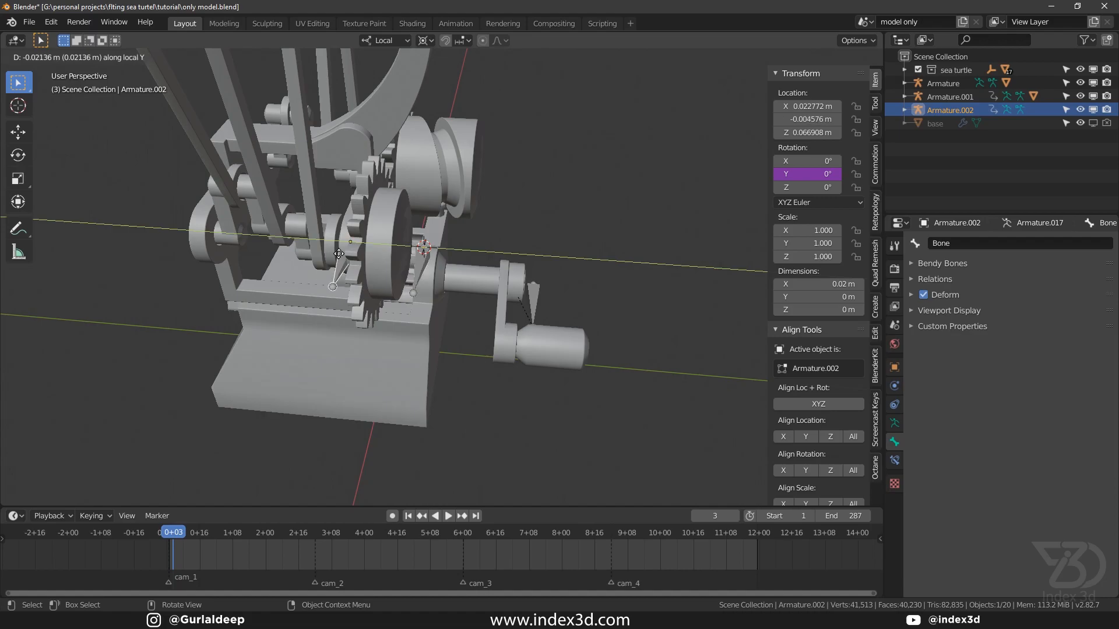
pyautogui.click(293, 250)
pyautogui.scroll(3, 296, 240)
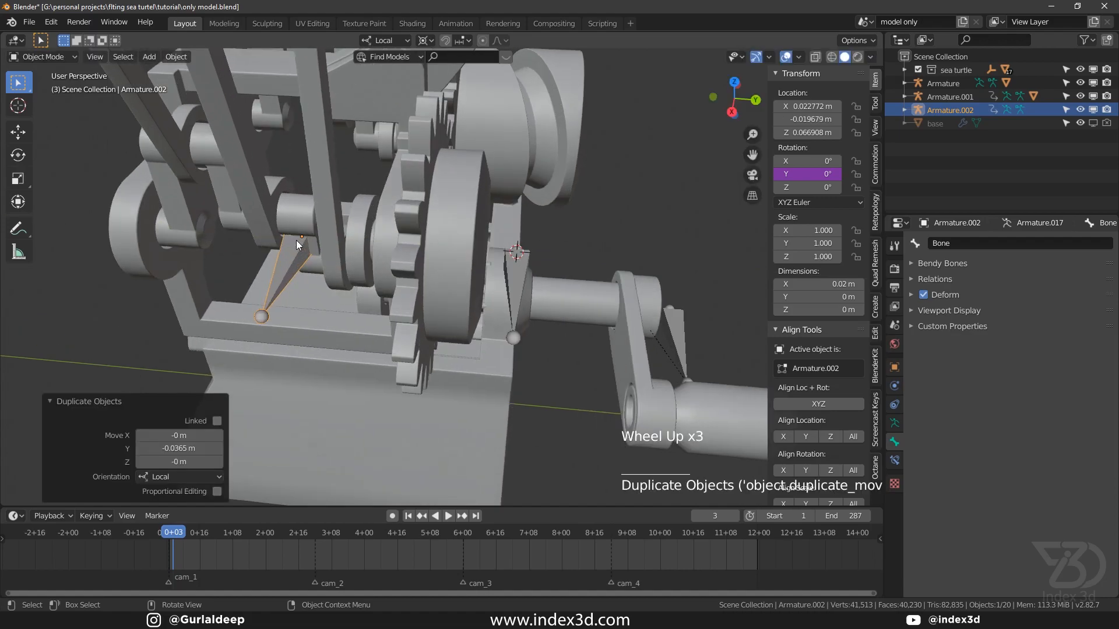
# Align the copied armature's Y location with the connecting rod nearest the large gear.
pyautogui.keyDown('shift'); pyautogui.click(335, 190); pyautogui.keyUp('shift')
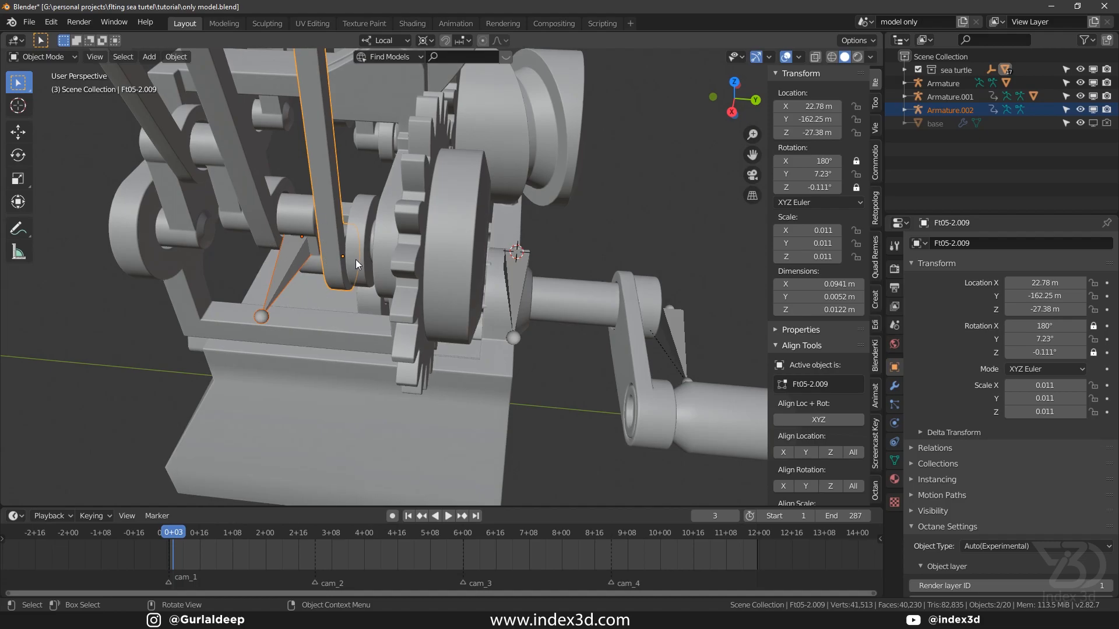
pyautogui.click(805, 451)
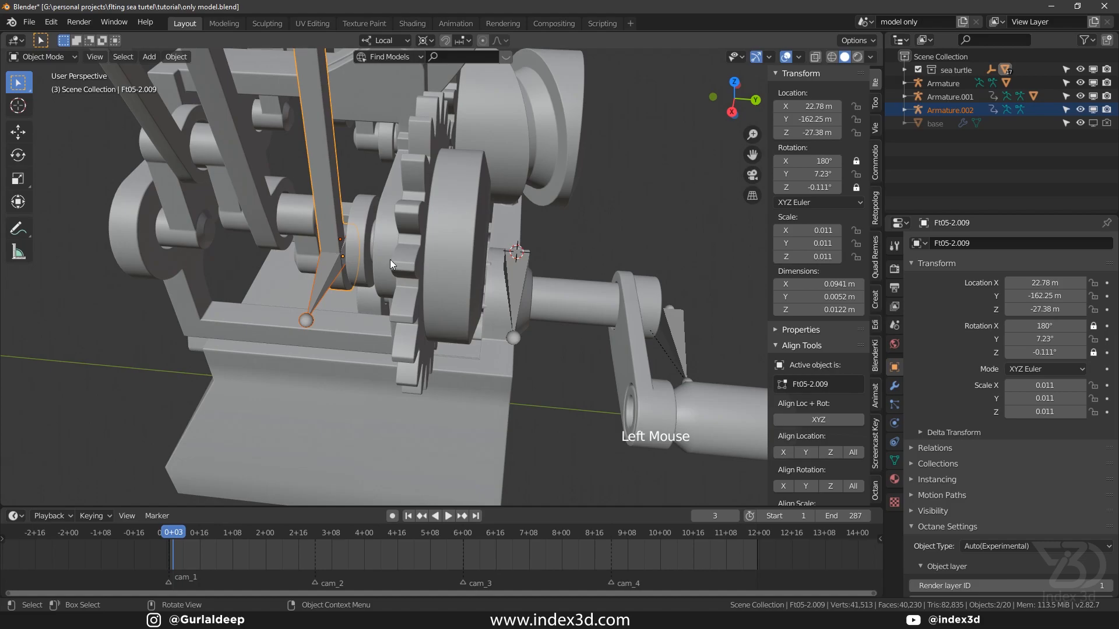
# Duplicate the armature by -0.00946 m along its local Y axis and align the copy's Y location with the middle connecting rod.
pyautogui.keyDown('shift'); pyautogui.moveTo(297, 248); pyautogui.dragTo(366, 276, button='middle'); pyautogui.keyUp('shift')
pyautogui.click(372, 288)
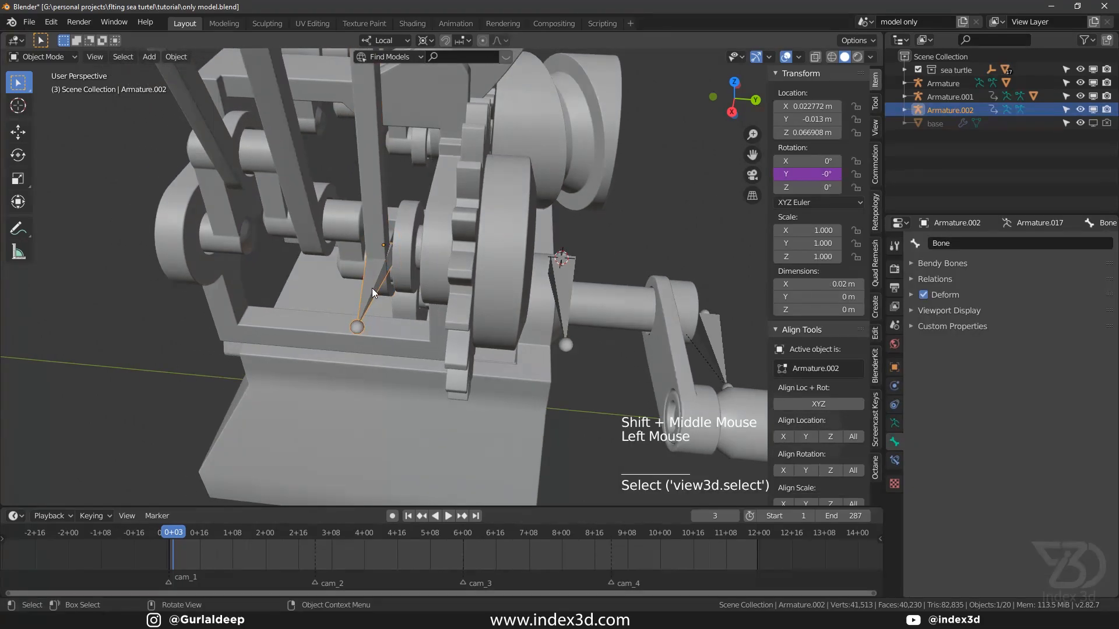
pyautogui.hotkey('shift', 'd')
pyautogui.click(316, 277)
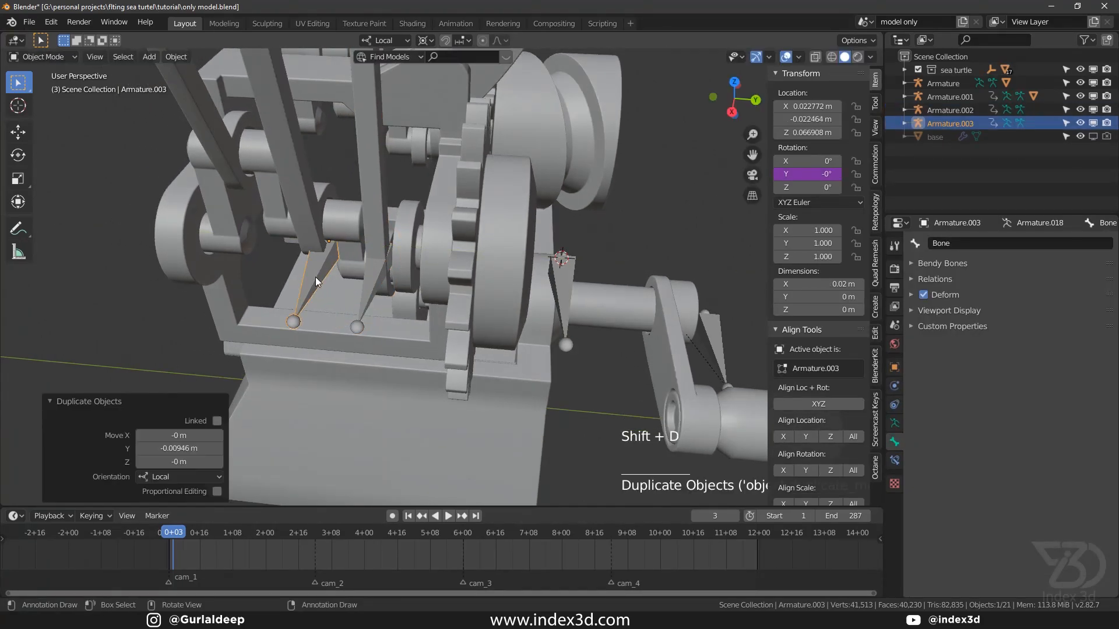
pyautogui.keyDown('shift'); pyautogui.click(307, 218); pyautogui.keyUp('shift')
pyautogui.click(807, 453)
# Duplicate the middle armature by -0.00972 m along local Y, align the copy's Y location with the outermost connecting rod, and save the file.
pyautogui.keyDown('shift'); pyautogui.moveTo(393, 303); pyautogui.dragTo(446, 317, button='middle'); pyautogui.keyUp('shift')
pyautogui.click(377, 298)
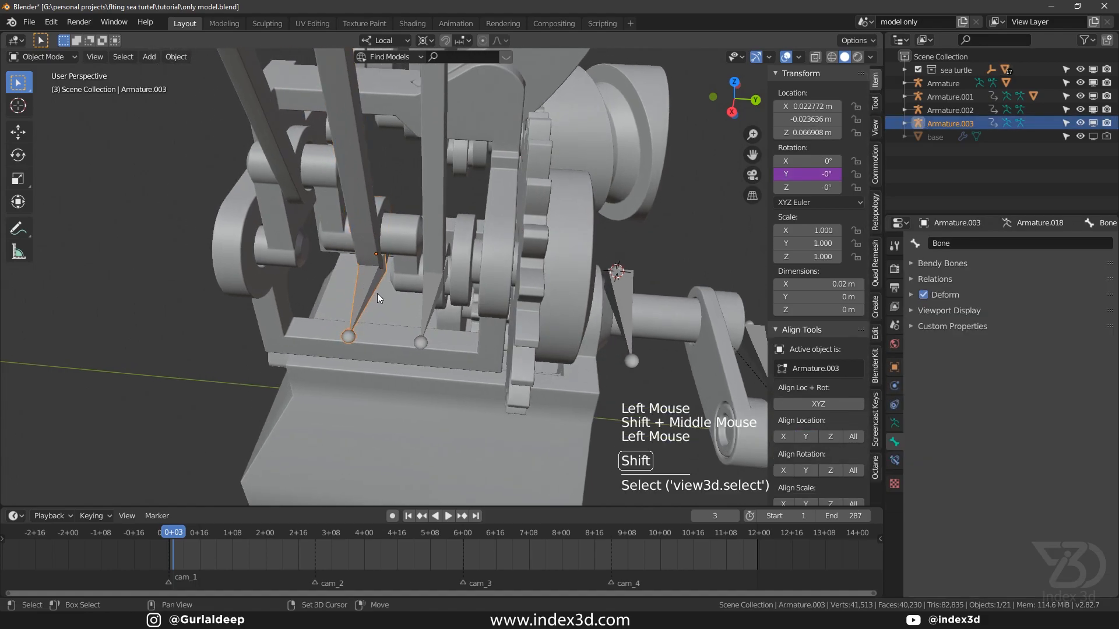
pyautogui.hotkey('shift', 'd')
pyautogui.click(319, 271)
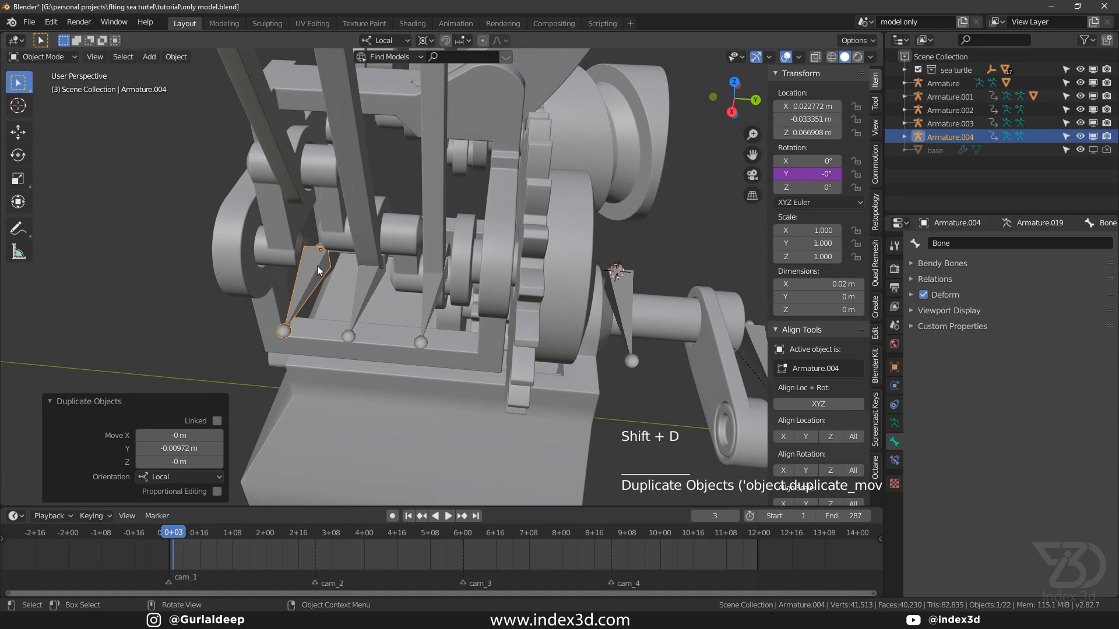
pyautogui.click(319, 271)
pyautogui.keyDown('shift'); pyautogui.click(299, 178); pyautogui.keyUp('shift')
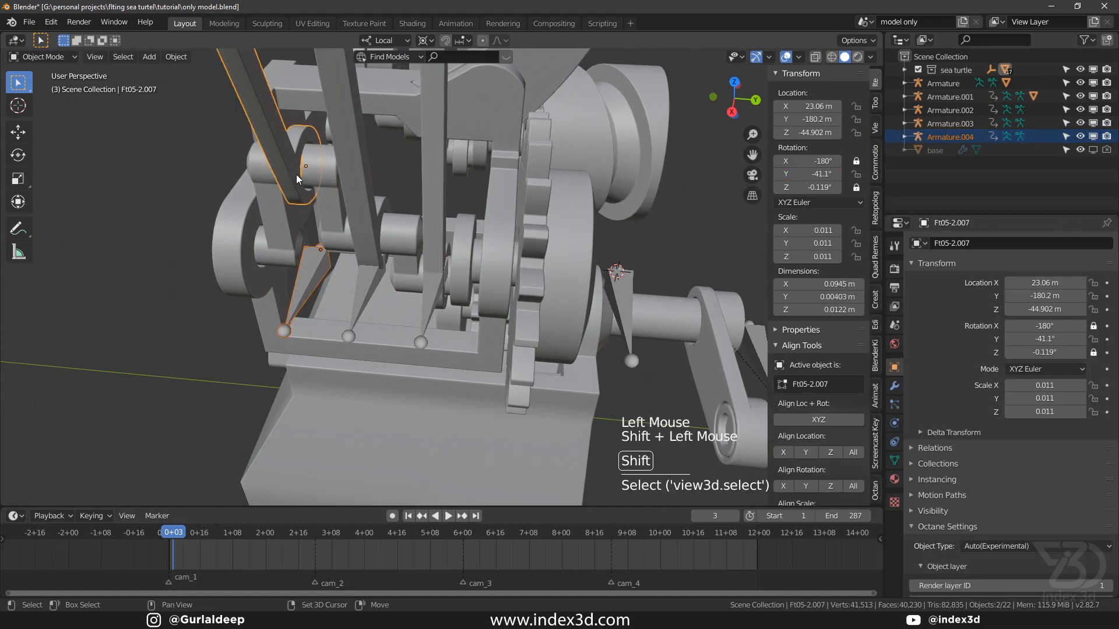
pyautogui.click(805, 449)
pyautogui.hotkey('ctrl', 's')
pyautogui.moveTo(310, 218); pyautogui.dragTo(330, 229, button='middle')
pyautogui.hotkey('ctrl', 's')
pyautogui.scroll(2, 337, 211)
pyautogui.click(379, 215)
pyautogui.hotkey('ctrl', 's')
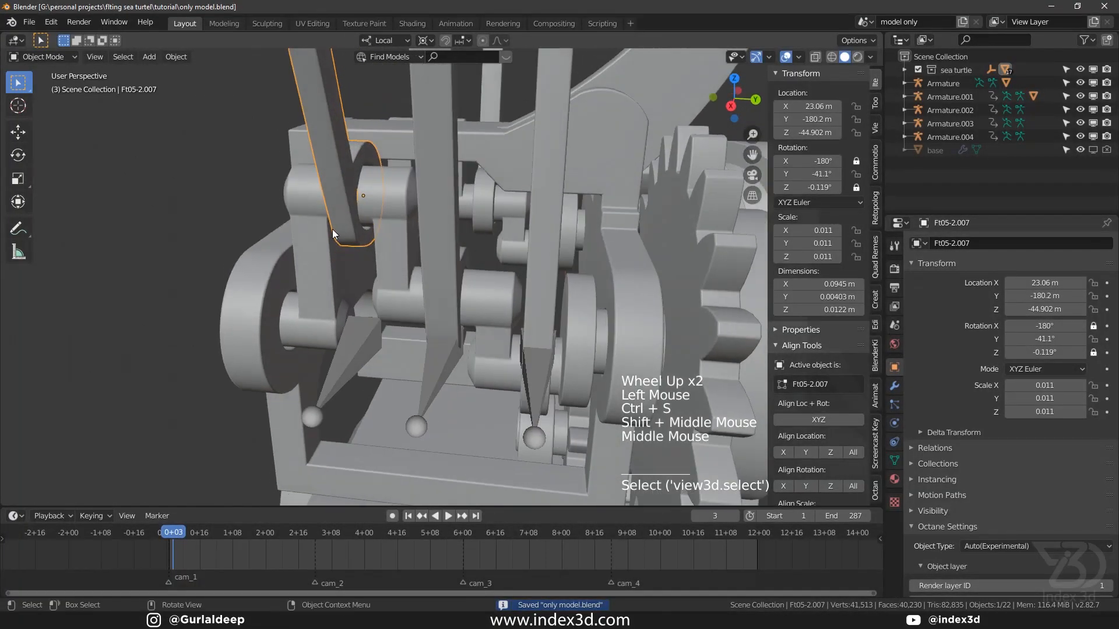
# Snap the 3D cursor to the outermost rod's origin, snap its armature's bone tail to the cursor, and save the file.
pyautogui.click(351, 199)
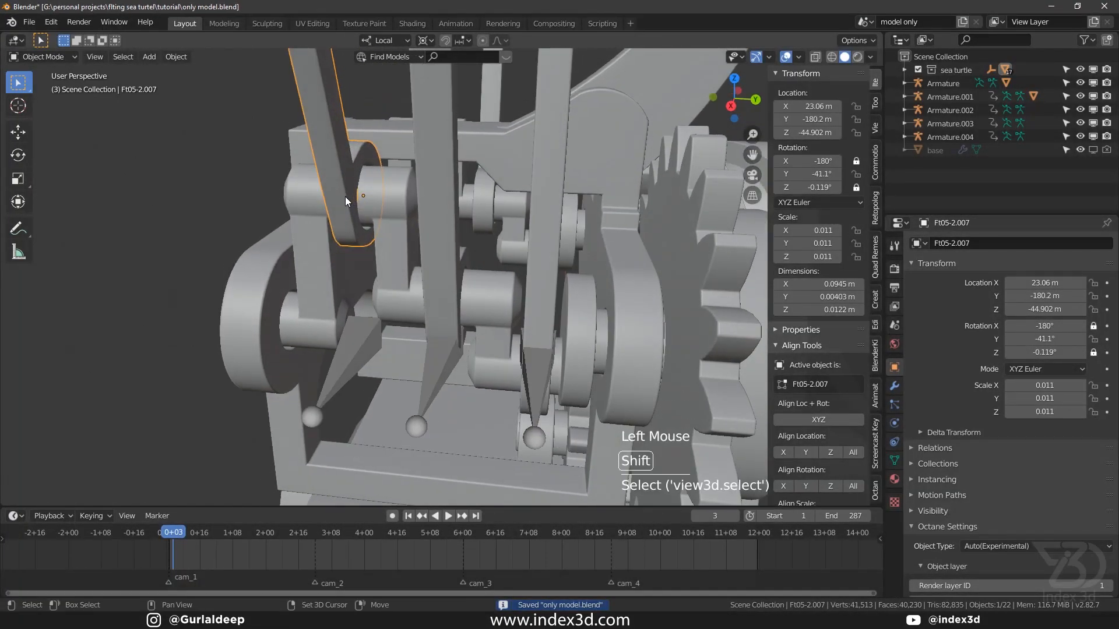
pyautogui.hotkey('shift', 's')
pyautogui.click(345, 314)
pyautogui.click(338, 369)
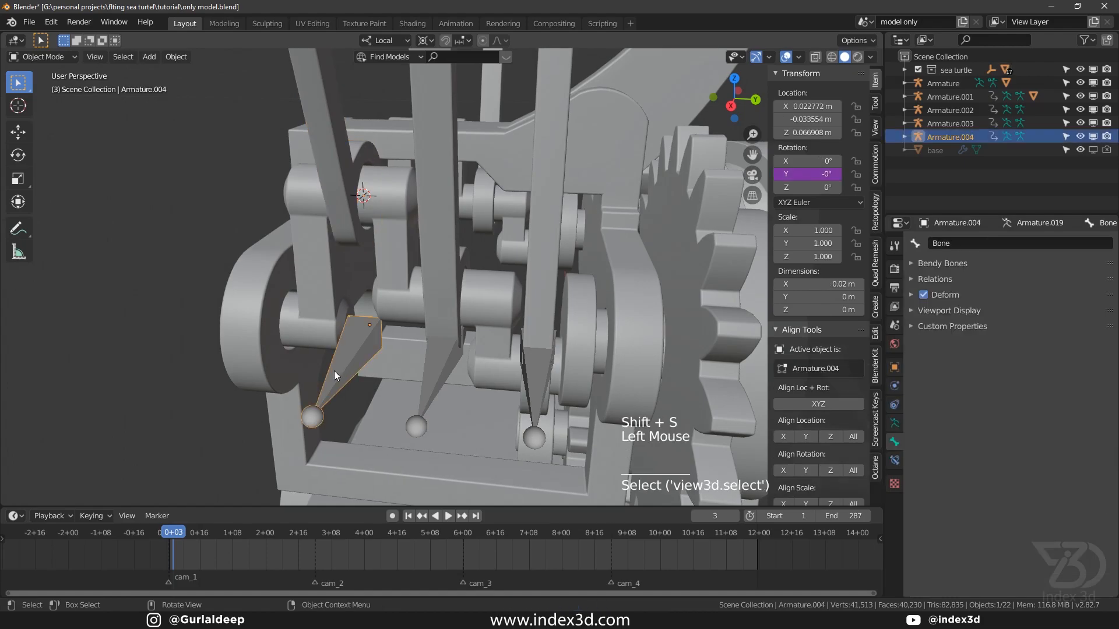
pyautogui.press('Tab')
pyautogui.click(310, 416)
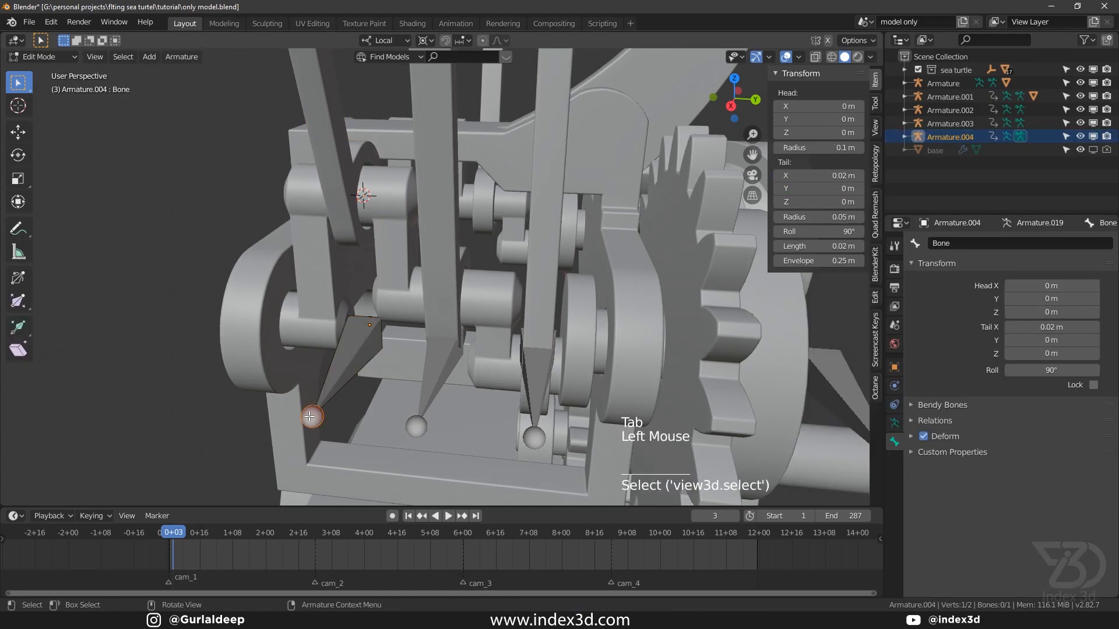
pyautogui.press('shift')
pyautogui.hotkey('shift', 's')
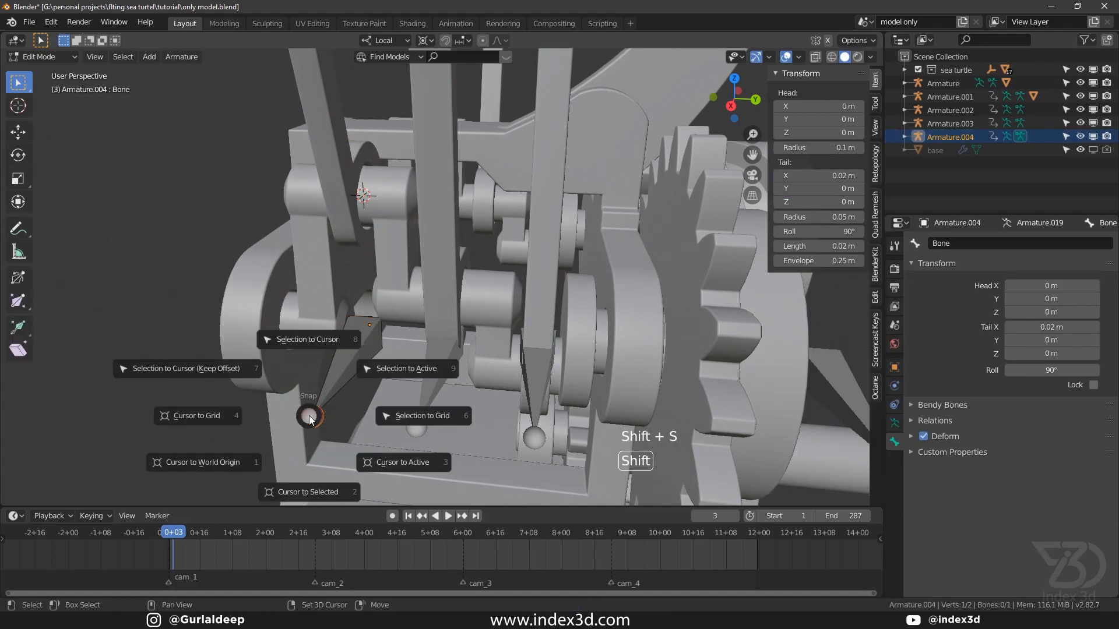
pyautogui.click(307, 339)
pyautogui.moveTo(338, 338); pyautogui.dragTo(381, 333, button='middle')
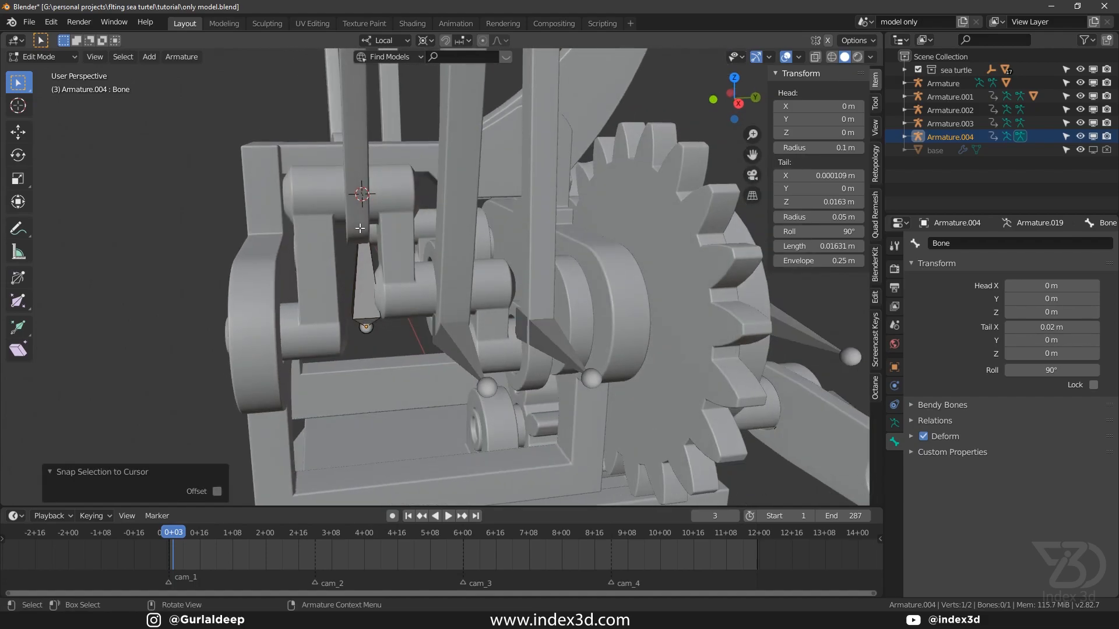
pyautogui.moveTo(367, 309); pyautogui.dragTo(370, 295, button='middle')
pyautogui.hotkey('ctrl', 's')
pyautogui.press('Tab')
# Snap the 3D cursor to the middle rod's origin, snap the middle armature's bone tail to it, and save the file.
pyautogui.keyDown('shift'); pyautogui.moveTo(443, 317); pyautogui.dragTo(390, 283, button='middle'); pyautogui.keyUp('shift')
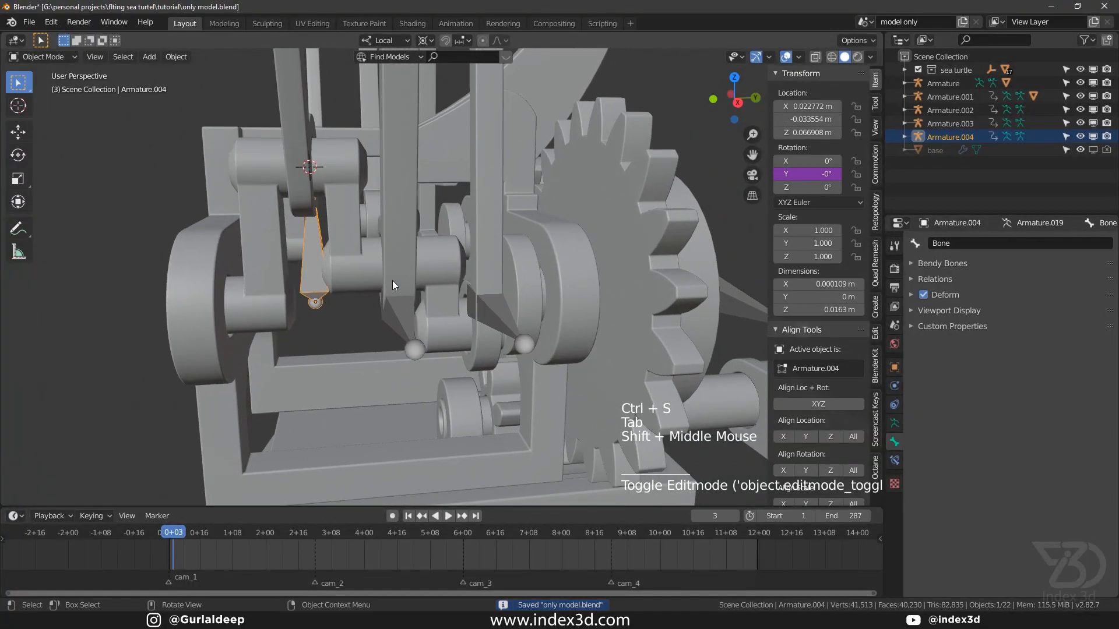
pyautogui.click(407, 240)
pyautogui.hotkey('shift', 's')
pyautogui.click(413, 350)
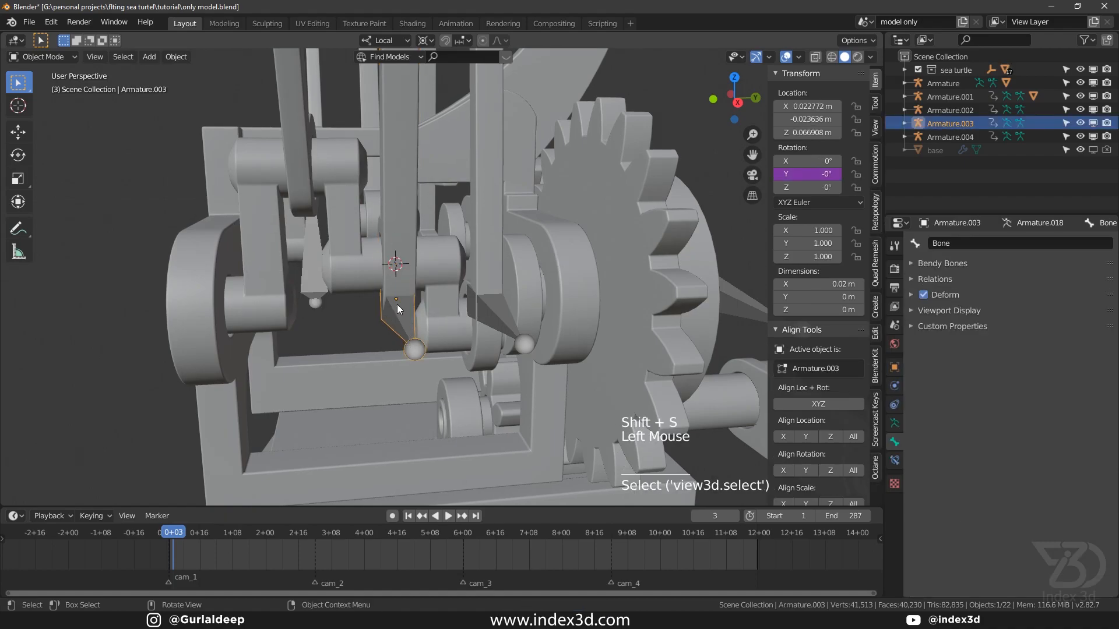
pyautogui.moveTo(397, 305); pyautogui.dragTo(425, 309, button='middle')
pyautogui.press('Tab')
pyautogui.hotkey('shift', 's')
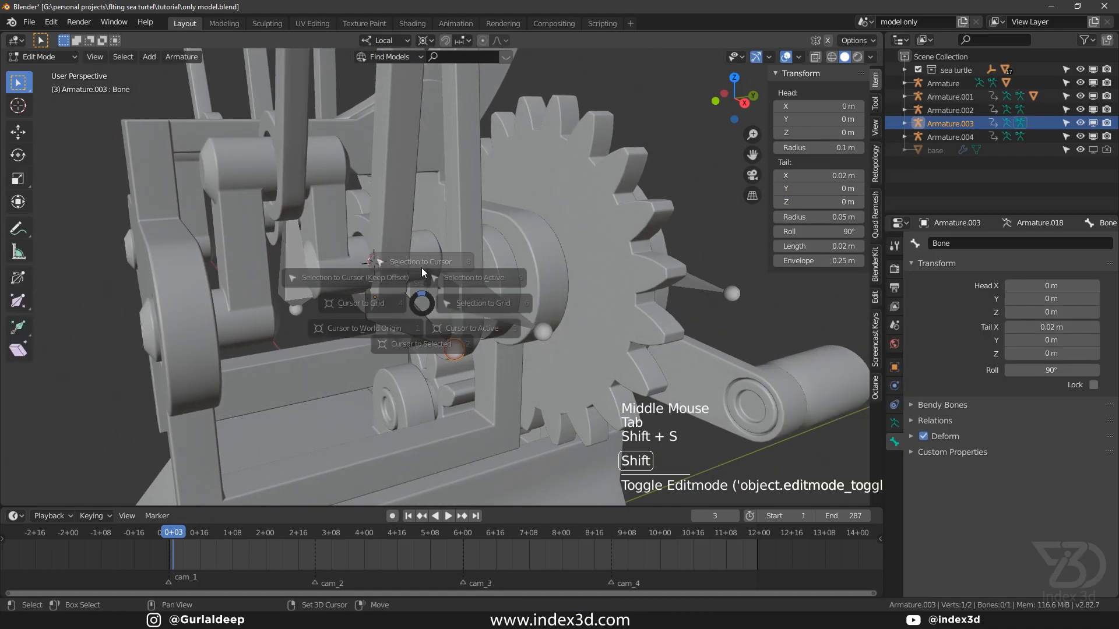
pyautogui.hotkey('ctrl', 's')
pyautogui.moveTo(422, 309)
pyautogui.mouseDown(button='middle')
pyautogui.moveTo(422, 271)
pyautogui.moveTo(487, 289)
pyautogui.moveTo(408, 300)
pyautogui.mouseUp(button='middle')
pyautogui.hotkey('ctrl', 's')
pyautogui.press('Tab')
# Snap the 3D cursor to the origin of the rod nearest the gear, snap its armature's bone tail there, and save the file.
pyautogui.click(487, 289)
pyautogui.click(403, 289)
pyautogui.hotkey('shift', 's')
pyautogui.press('Tab')
pyautogui.click(440, 286)
pyautogui.press('Tab')
pyautogui.click(410, 287)
pyautogui.press('Tab')
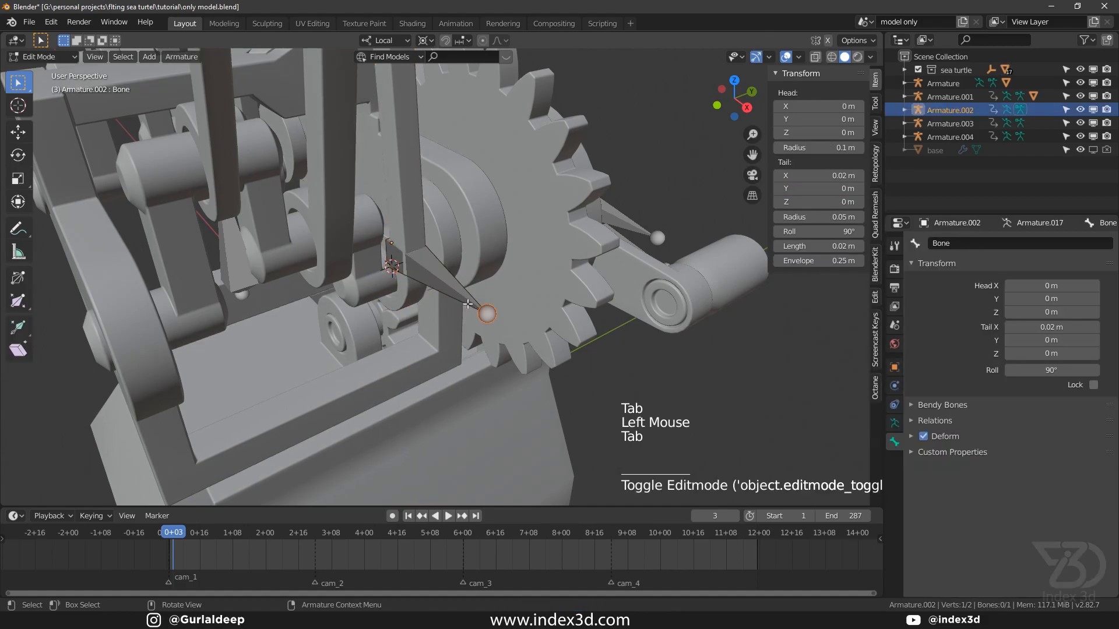
pyautogui.hotkey('shift', 's')
pyautogui.hotkey('ctrl', 's')
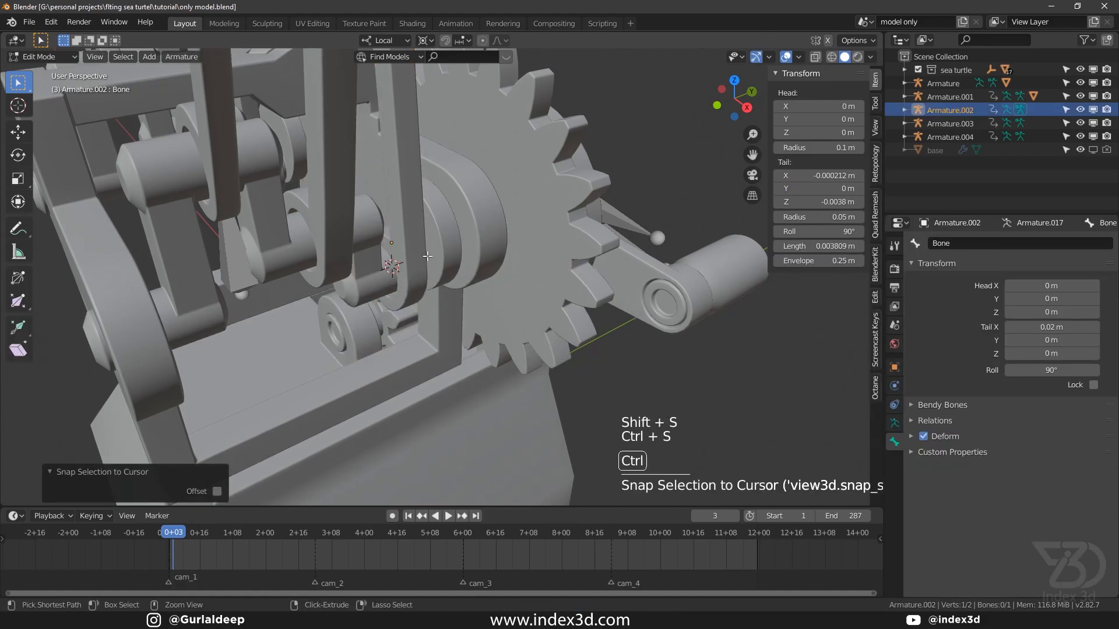
pyautogui.press('Tab')
# Hide the base frame and the parts covering the rod bones.
pyautogui.keyDown('shift'); pyautogui.moveTo(549, 232); pyautogui.dragTo(392, 248, button='middle'); pyautogui.keyUp('shift')
pyautogui.scroll(-2, 371, 244)
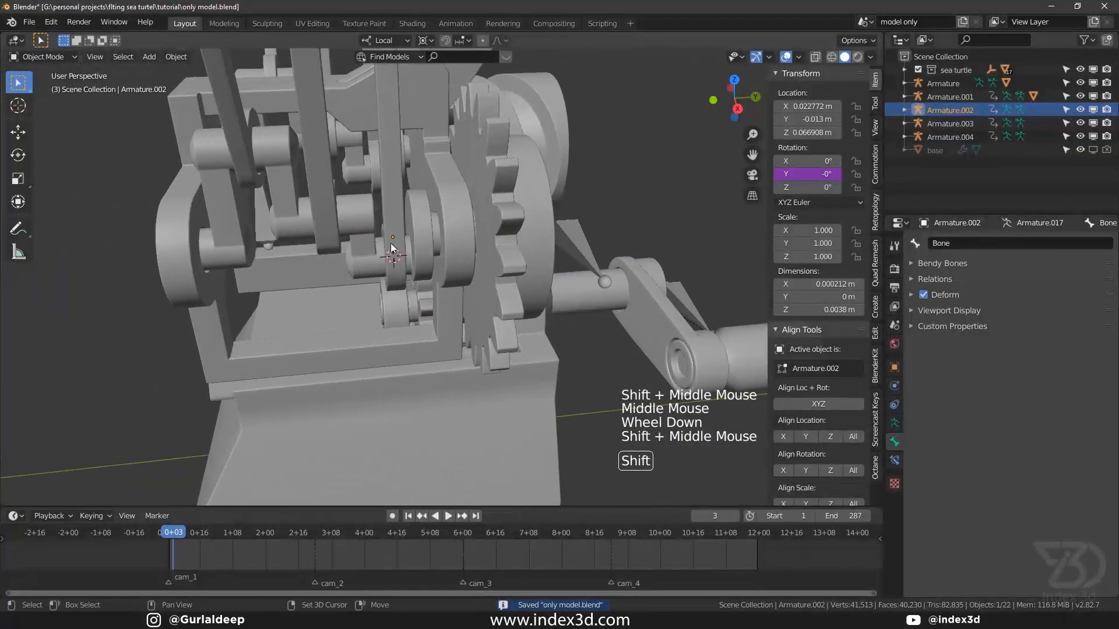
pyautogui.click(267, 225)
pyautogui.moveTo(186, 343); pyautogui.dragTo(250, 293)
pyautogui.press('h')
pyautogui.click(334, 286)
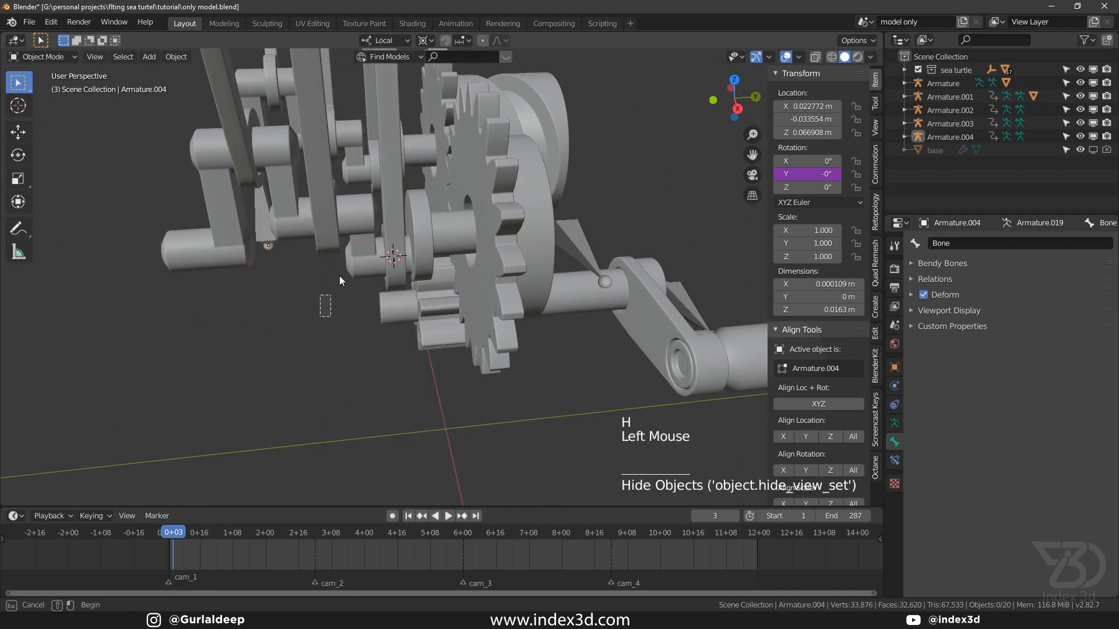
pyautogui.press('h')
# Join the armatures of the outermost rod and the rod nearest the gear into the gear armature.
pyautogui.moveTo(379, 253); pyautogui.dragTo(568, 253, button='middle')
pyautogui.click(267, 239)
pyautogui.keyDown('shift'); pyautogui.click(389, 240); pyautogui.keyUp('shift')
pyautogui.keyDown('shift'); pyautogui.click(589, 239); pyautogui.keyUp('shift')
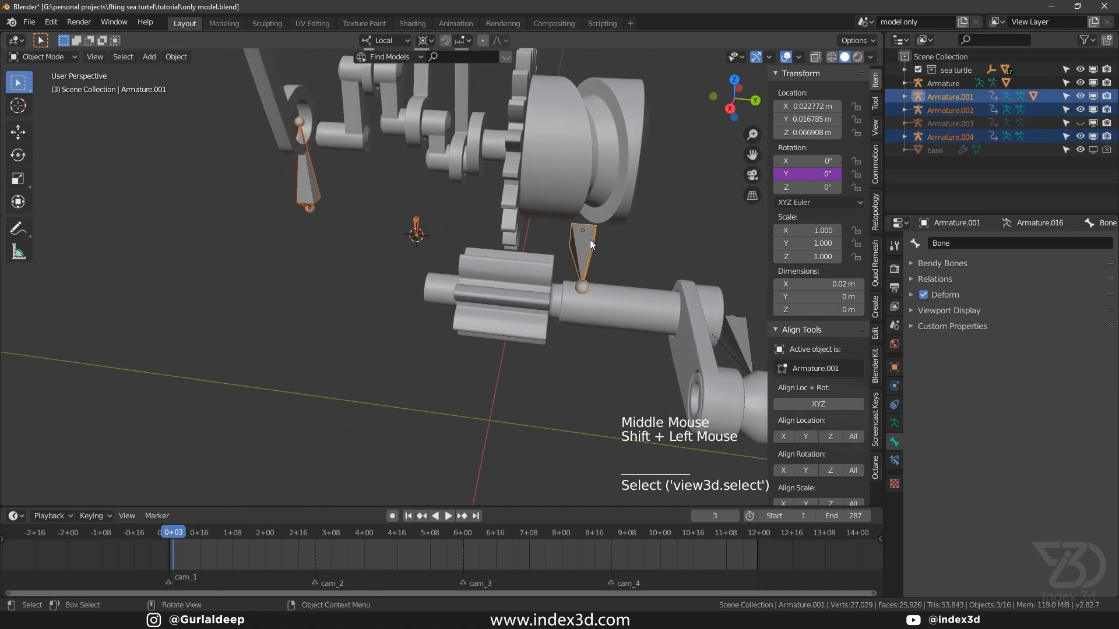
pyautogui.hotkey('ctrl', 'j')
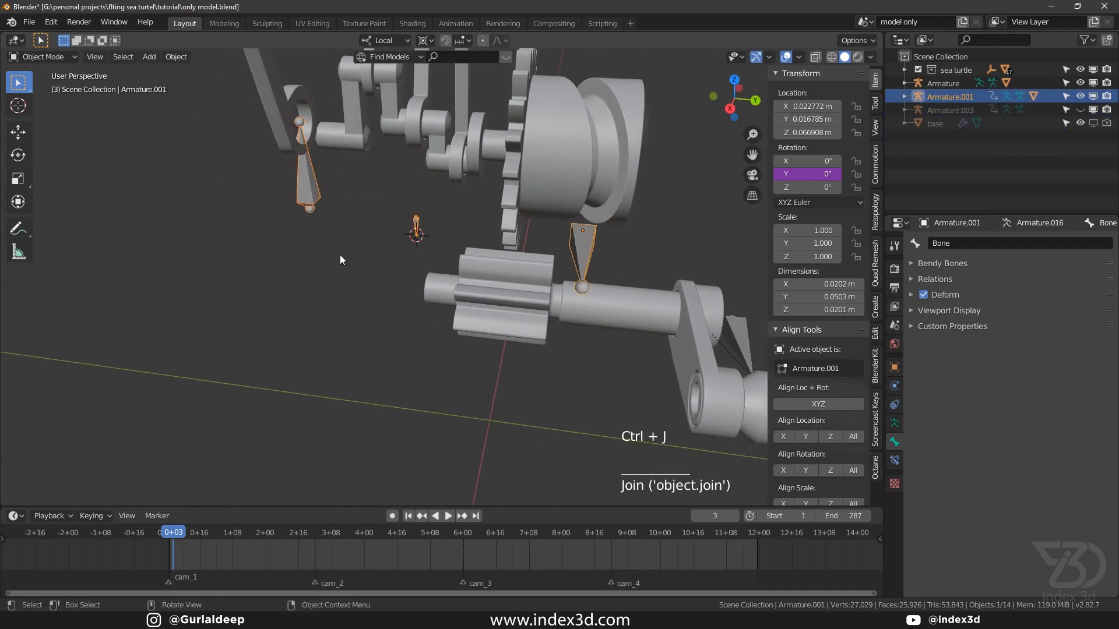
pyautogui.press('KP_Divide')
pyautogui.press('KP_Divide')
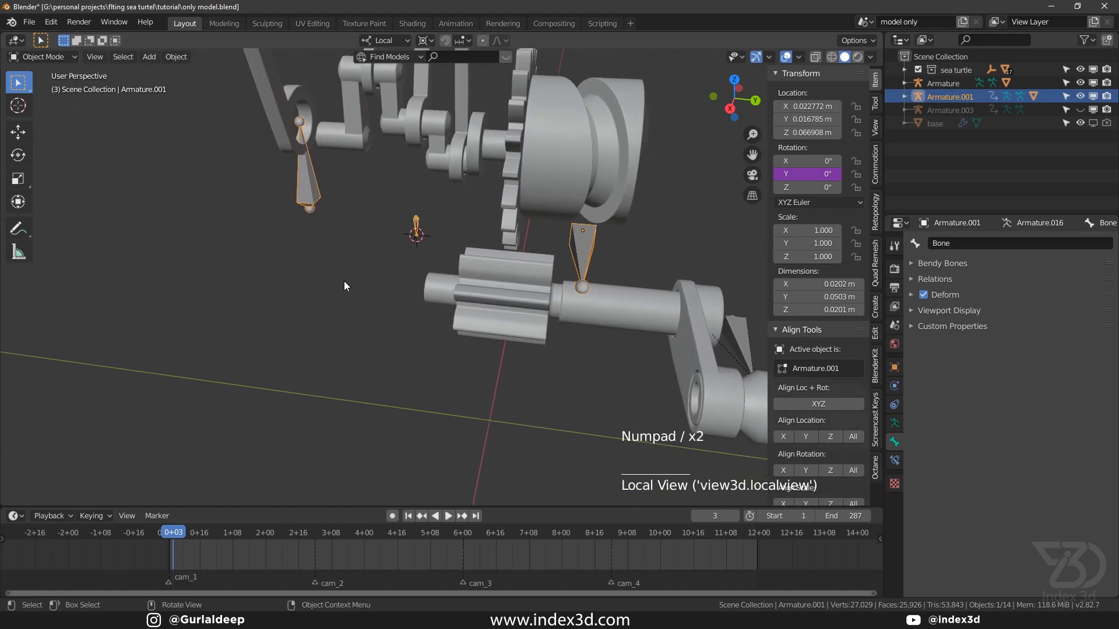
# Unhide all hidden objects and hide only the middle connecting rod that covers the remaining bone.
pyautogui.hotkey('alt', 'h')
pyautogui.click(347, 221)
pyautogui.scroll(3, 348, 222)
pyautogui.moveTo(348, 222); pyautogui.dragTo(375, 190, button='middle')
pyautogui.click(331, 197)
pyautogui.scroll(1, 327, 192)
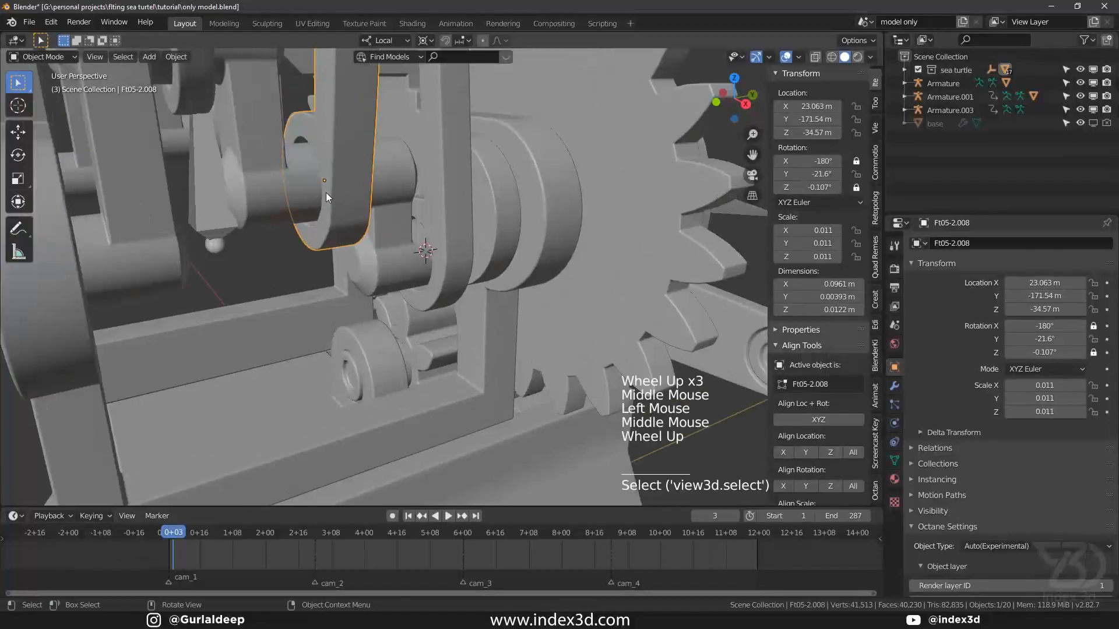
pyautogui.press('h')
# Join the middle rod's armature into the gear armature.
pyautogui.scroll(1, 326, 192)
pyautogui.click(329, 235)
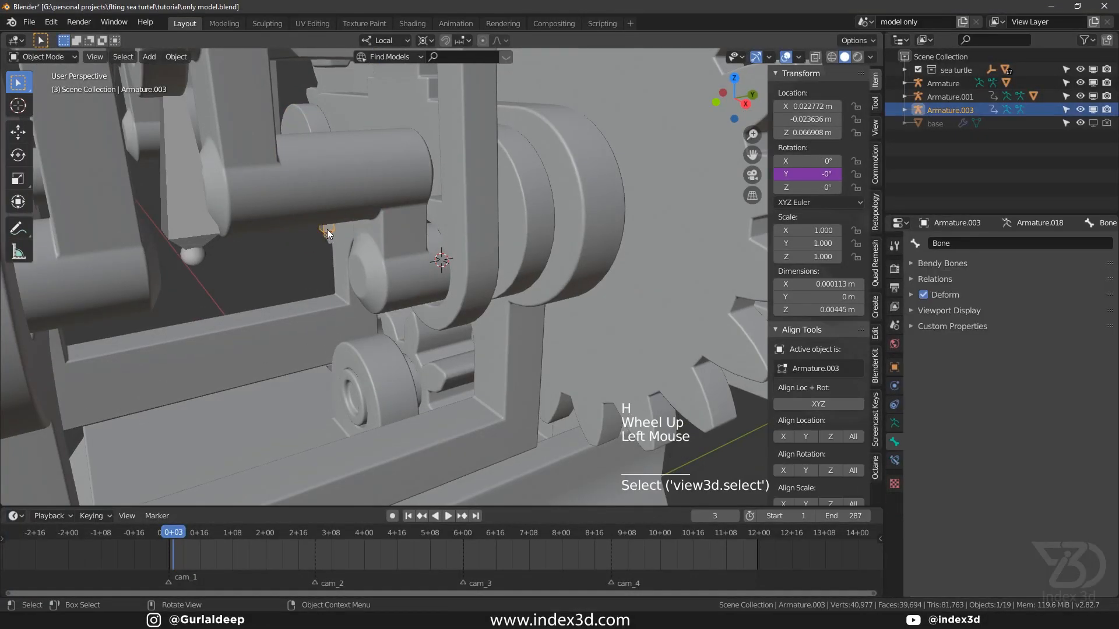
pyautogui.scroll(-3, 320, 231)
pyautogui.keyDown('shift'); pyautogui.click(635, 222); pyautogui.keyUp('shift')
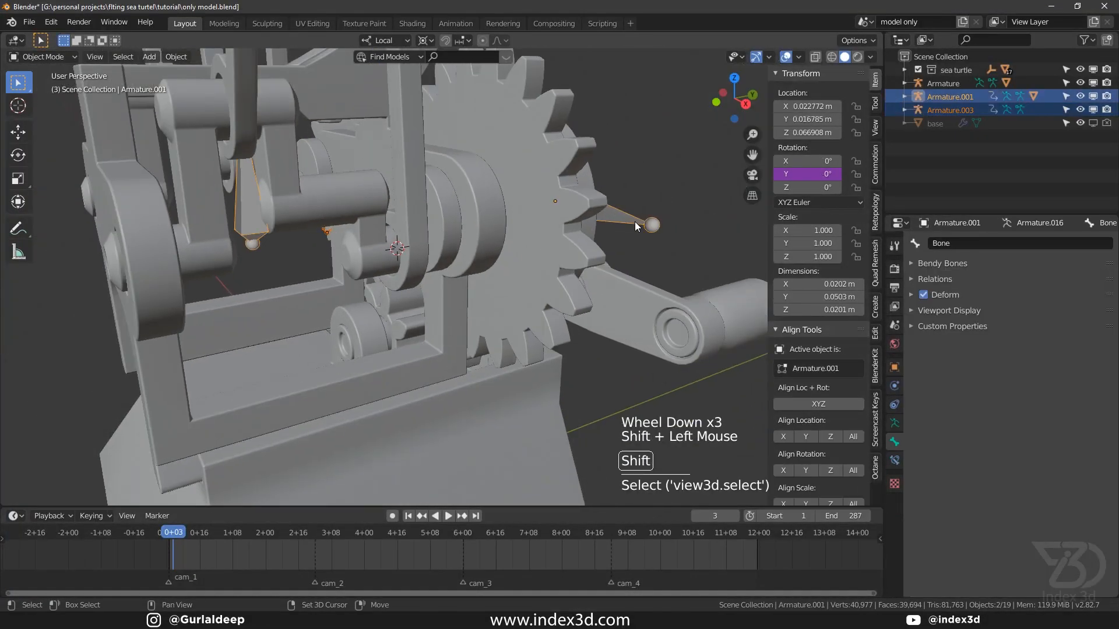
pyautogui.hotkey('ctrl', 'j')
# Test-move the joined armature to check that its bones travel together, cancel the move, and save the file.
pyautogui.click(634, 222)
pyautogui.scroll(-4, 635, 221)
pyautogui.keyDown('shift'); pyautogui.moveTo(634, 221); pyautogui.dragTo(563, 253, button='middle'); pyautogui.keyUp('shift')
pyautogui.press('g')
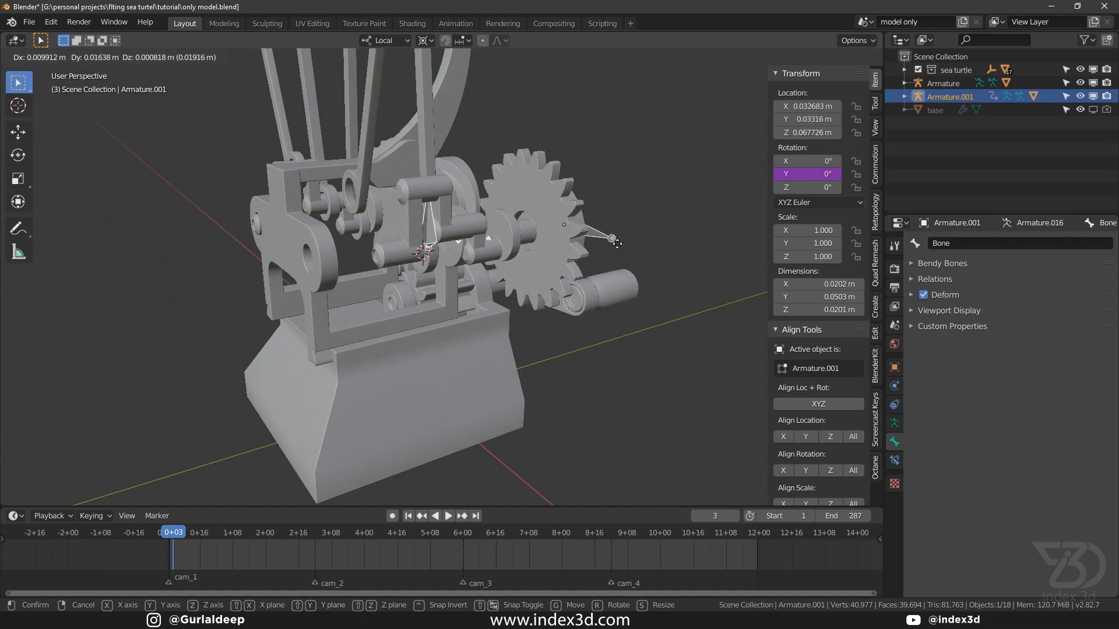
pyautogui.rightClick(569, 252)
pyautogui.hotkey('ctrl', 's')
# Enable In Front in the gear armature's viewport display settings and save the file.
pyautogui.moveTo(569, 252); pyautogui.dragTo(483, 238, button='middle')
pyautogui.scroll(1, 545, 233)
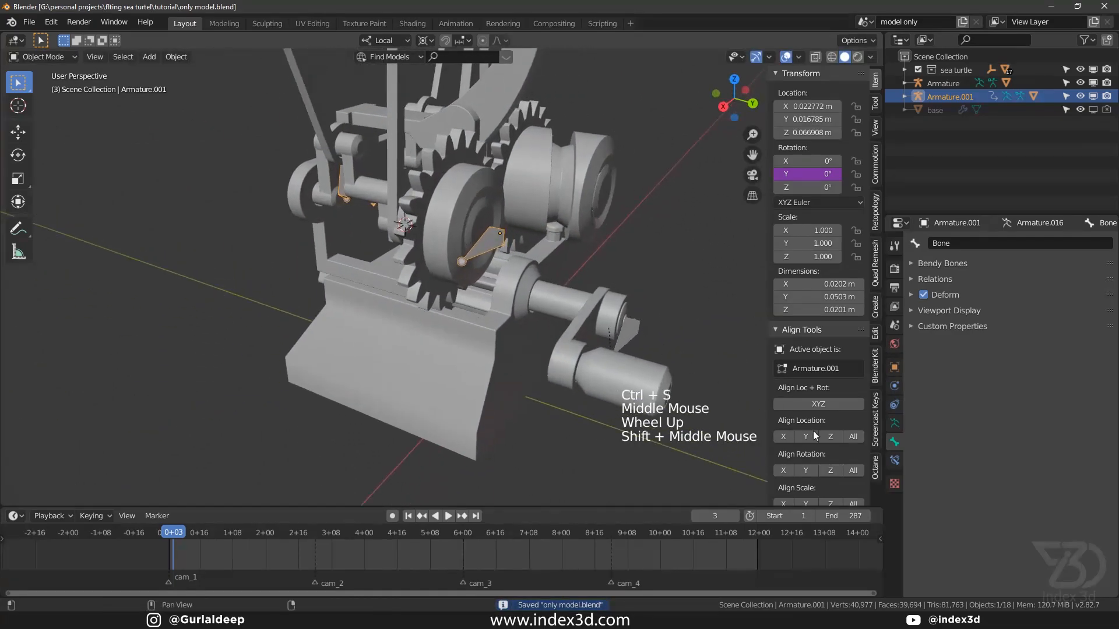
pyautogui.click(894, 367)
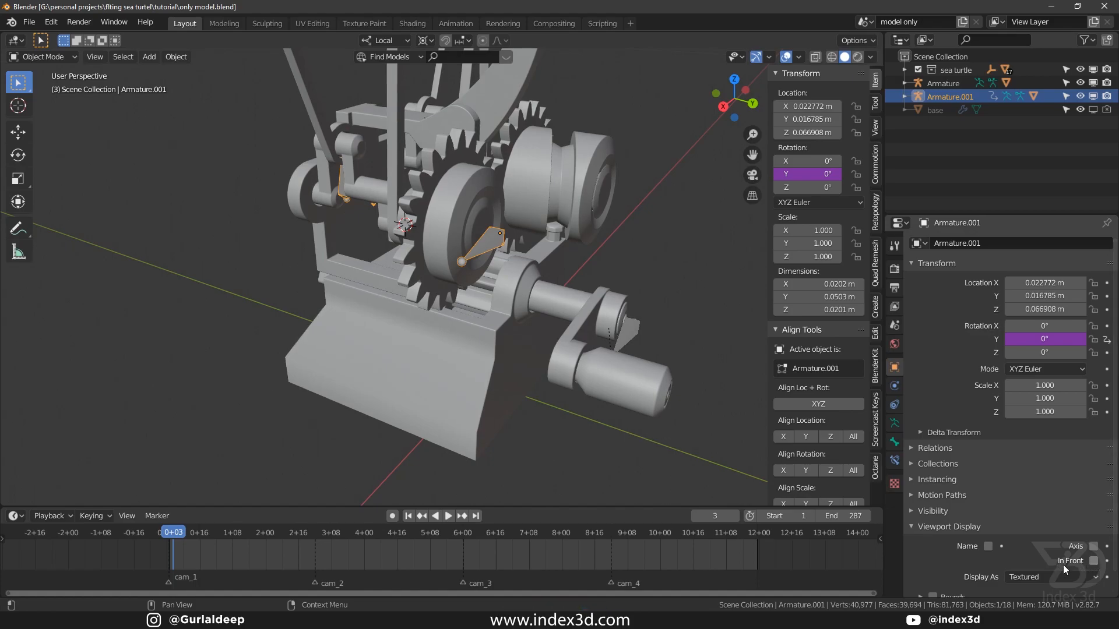
pyautogui.click(1093, 561)
pyautogui.scroll(1, 369, 192)
pyautogui.moveTo(338, 193); pyautogui.dragTo(325, 157, button='middle')
pyautogui.keyDown('shift'); pyautogui.moveTo(399, 204); pyautogui.dragTo(425, 285, button='middle'); pyautogui.keyUp('shift')
pyautogui.moveTo(443, 279); pyautogui.dragTo(441, 303, button='middle')
pyautogui.hotkey('ctrl', 's')
# Turn the handle armature 18.3° about Y to test the joined bones, reset its Y rotation to 0°, and save the file.
pyautogui.click(571, 383)
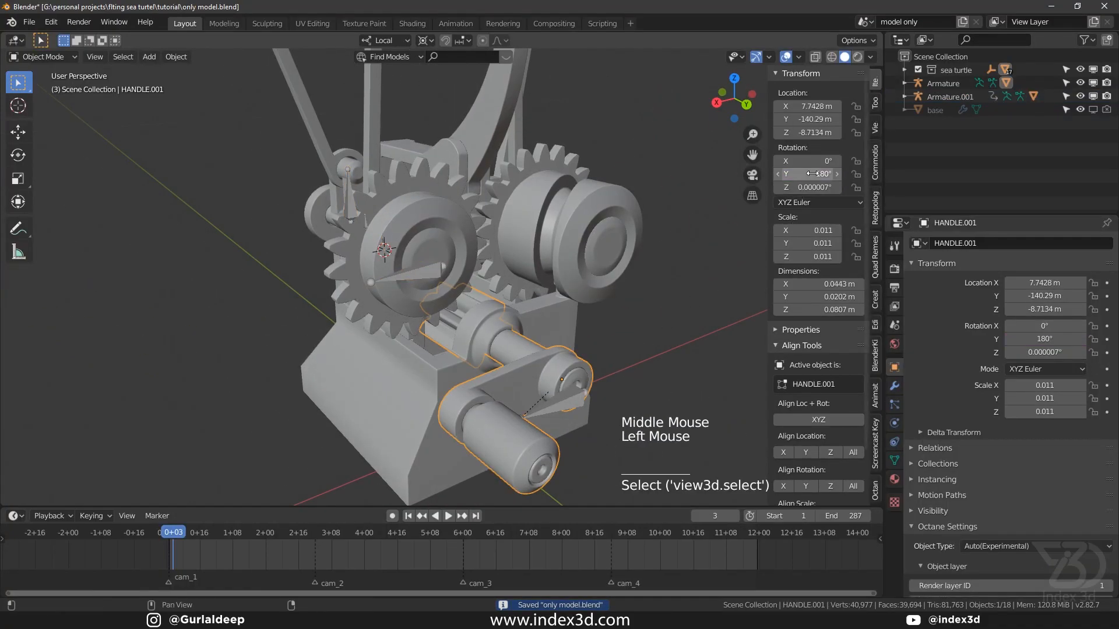
pyautogui.click(572, 382)
pyautogui.hotkey('ctrl', 'z')
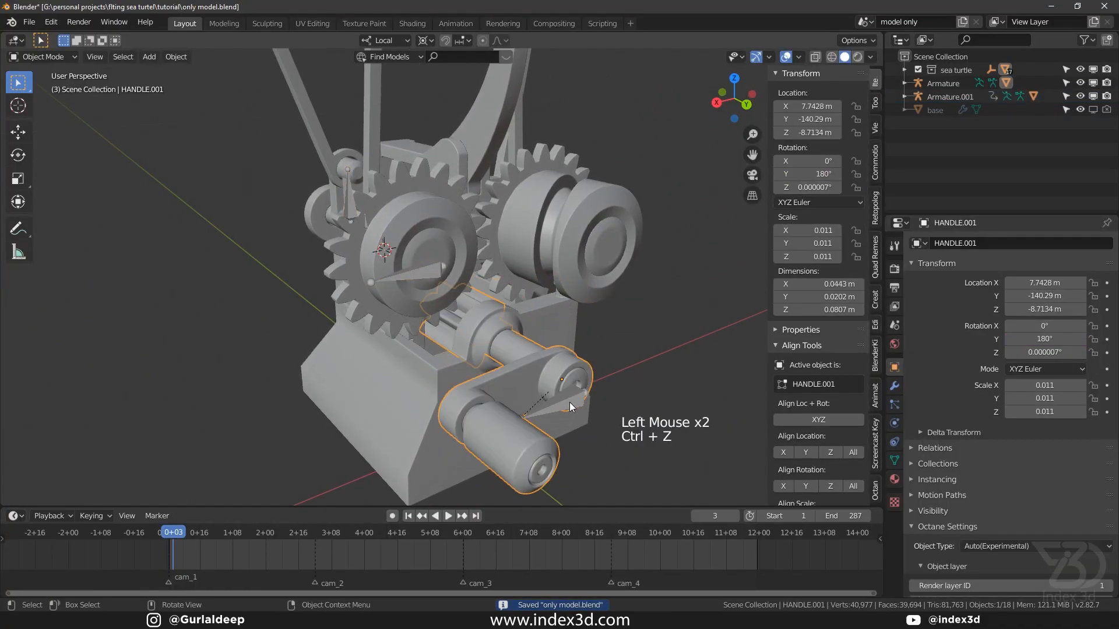
pyautogui.click(569, 402)
pyautogui.click(569, 402)
pyautogui.moveTo(809, 174); pyautogui.dragTo(767, 181)
pyautogui.click(813, 174)
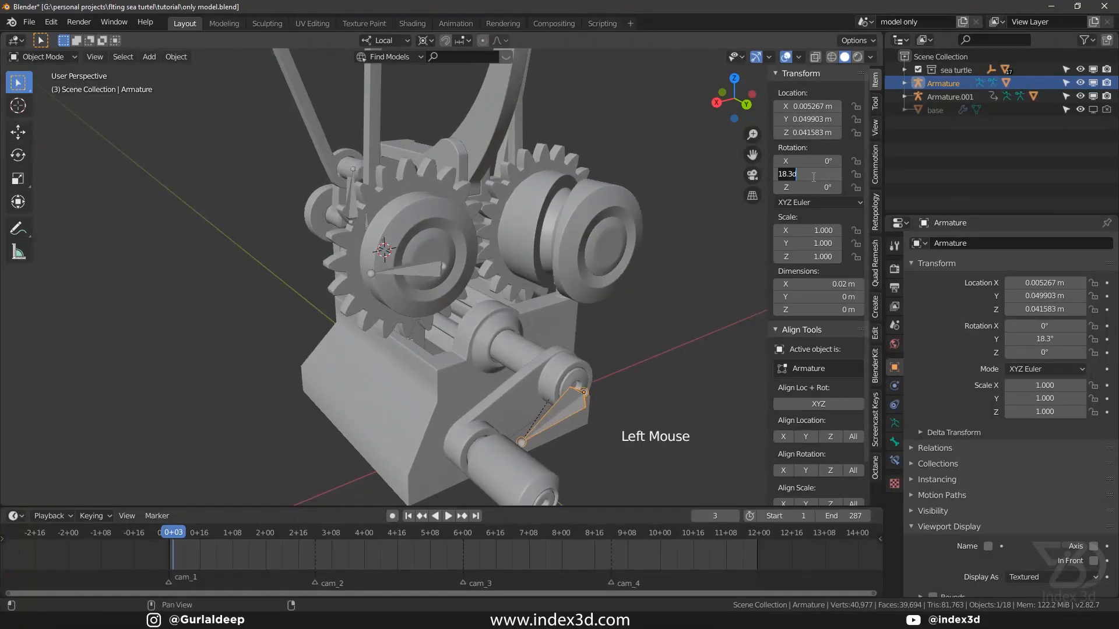
pyautogui.write('0')
pyautogui.press('Return')
pyautogui.hotkey('ctrl', 's')
# Save the file and isolate the turtle's head in local view.
pyautogui.scroll(-3, 425, 249)
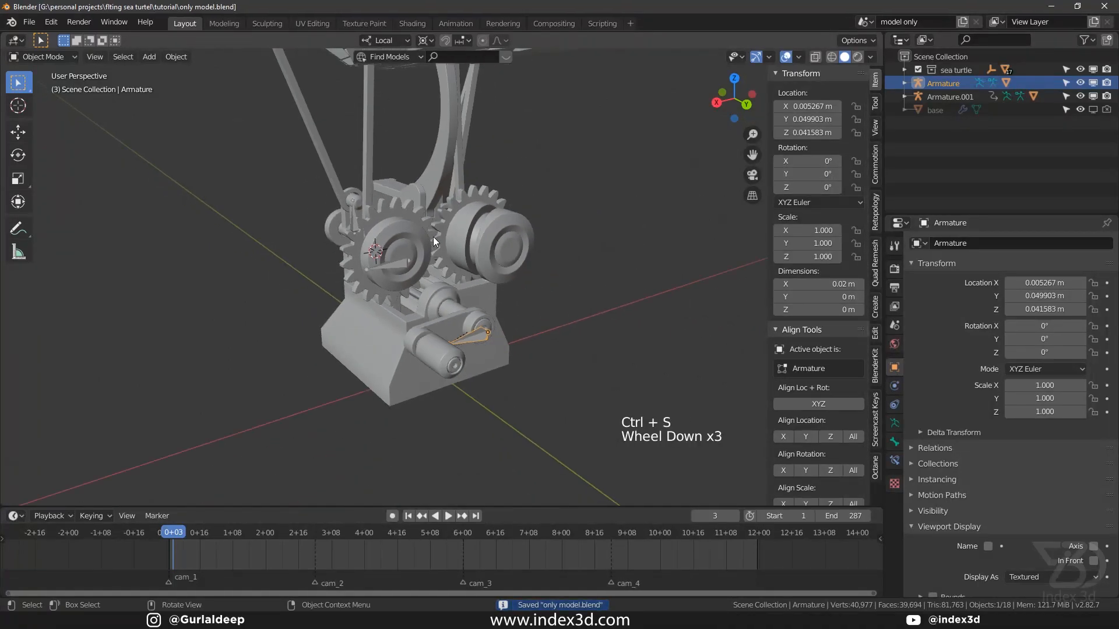
pyautogui.keyDown('shift'); pyautogui.moveTo(421, 244); pyautogui.dragTo(449, 281, button='middle'); pyautogui.keyUp('shift')
pyautogui.hotkey('ctrl', 's')
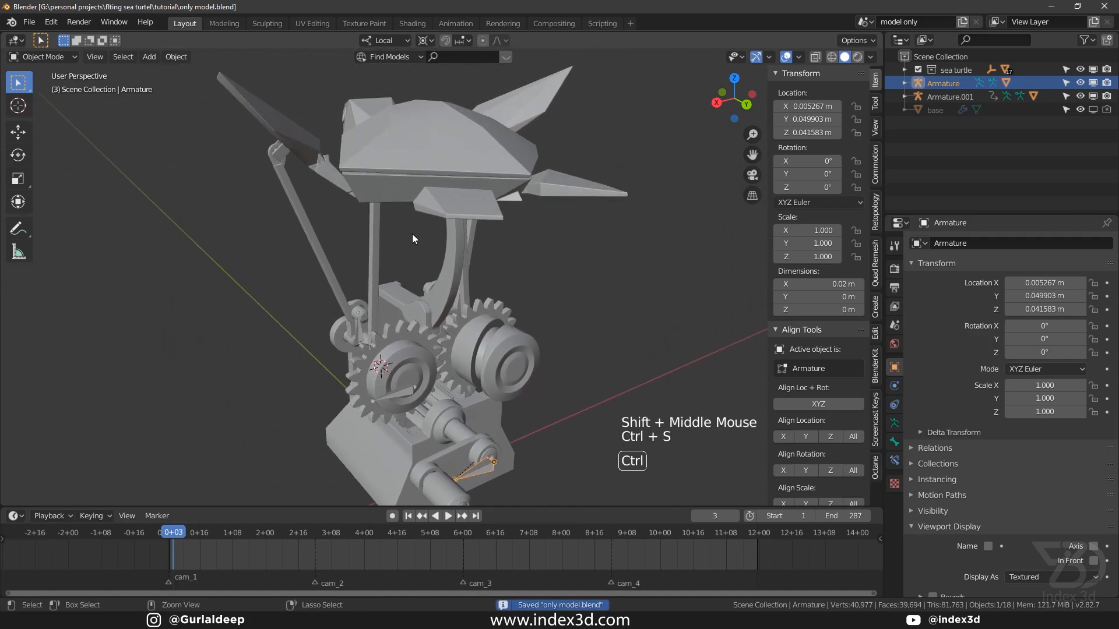
pyautogui.keyDown('shift'); pyautogui.moveTo(414, 236); pyautogui.dragTo(440, 282, button='middle'); pyautogui.keyUp('shift')
pyautogui.click(424, 176)
pyautogui.moveTo(457, 194); pyautogui.dragTo(400, 245, button='middle')
pyautogui.click(183, 205)
pyautogui.keyDown('shift'); pyautogui.moveTo(222, 211); pyautogui.dragTo(333, 261, button='middle'); pyautogui.keyUp('shift')
pyautogui.scroll(4, 427, 219)
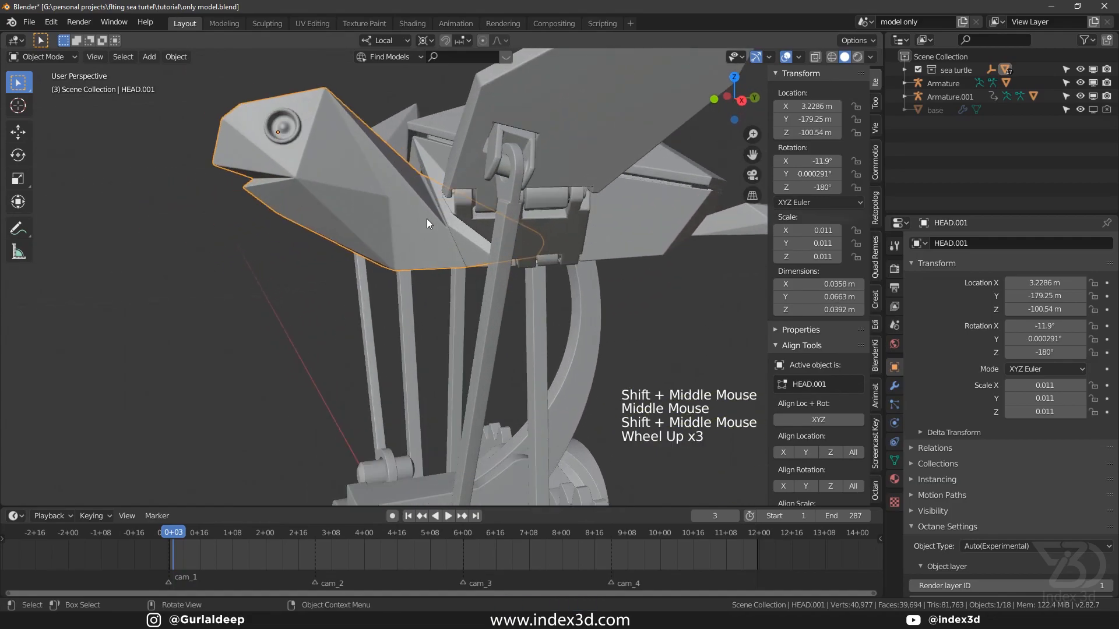
pyautogui.scroll(-4, 418, 222)
pyautogui.click(364, 187)
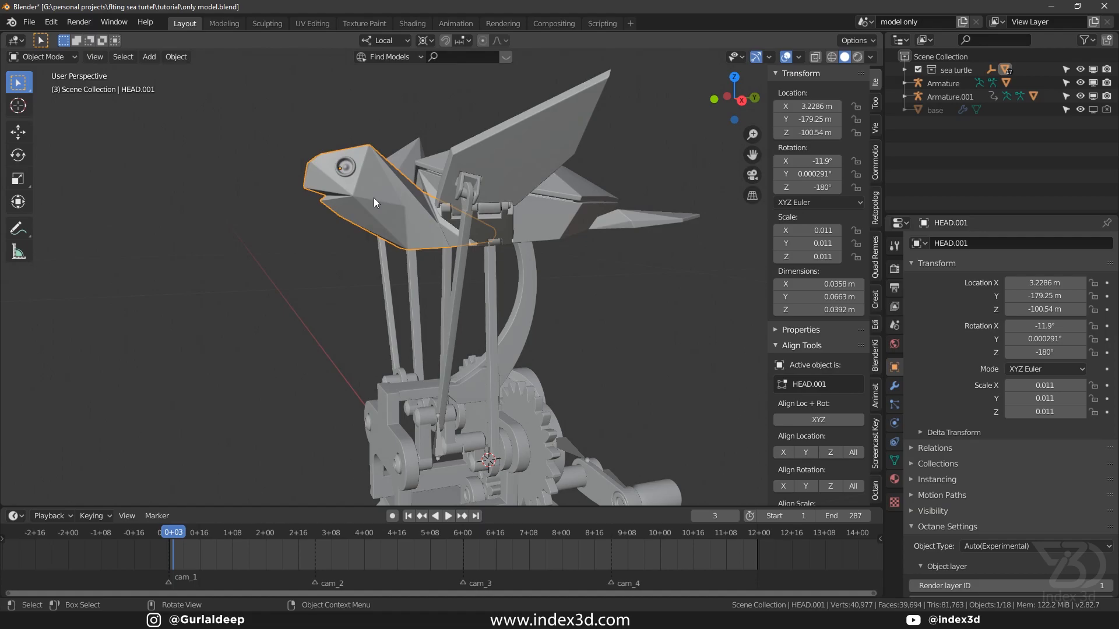
pyautogui.press('KP_Divide')
# Snap the 3D cursor to the midpoint between two opposite faces in the cavity under the head.
pyautogui.keyDown('shift'); pyautogui.moveTo(499, 309); pyautogui.dragTo(457, 173, button='middle'); pyautogui.keyUp('shift')
pyautogui.scroll(4, 421, 242)
pyautogui.press('Tab')
pyautogui.scroll(4, 405, 189)
pyautogui.click(404, 189)
pyautogui.keyDown('shift'); pyautogui.click(469, 171); pyautogui.keyUp('shift')
pyautogui.hotkey('shift', 's')
pyautogui.moveTo(463, 221); pyautogui.dragTo(378, 195, button='middle')
pyautogui.scroll(2, 376, 203)
# Add an armature at the 3D cursor inside the head with a 0.02 m radius.
pyautogui.press('Tab')
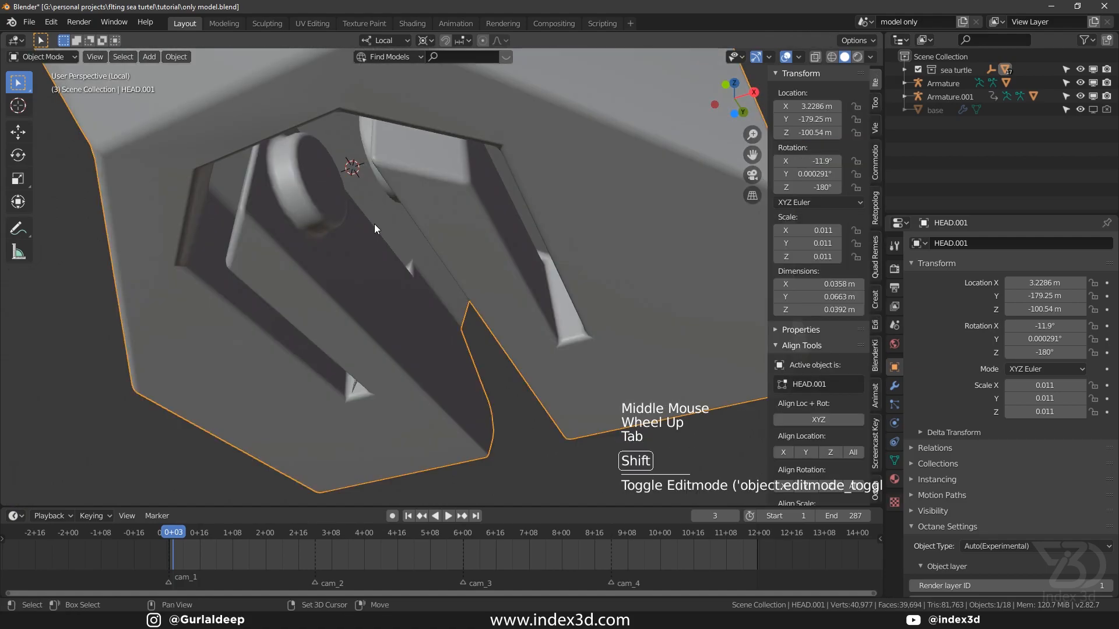
pyautogui.hotkey('shift', 'a')
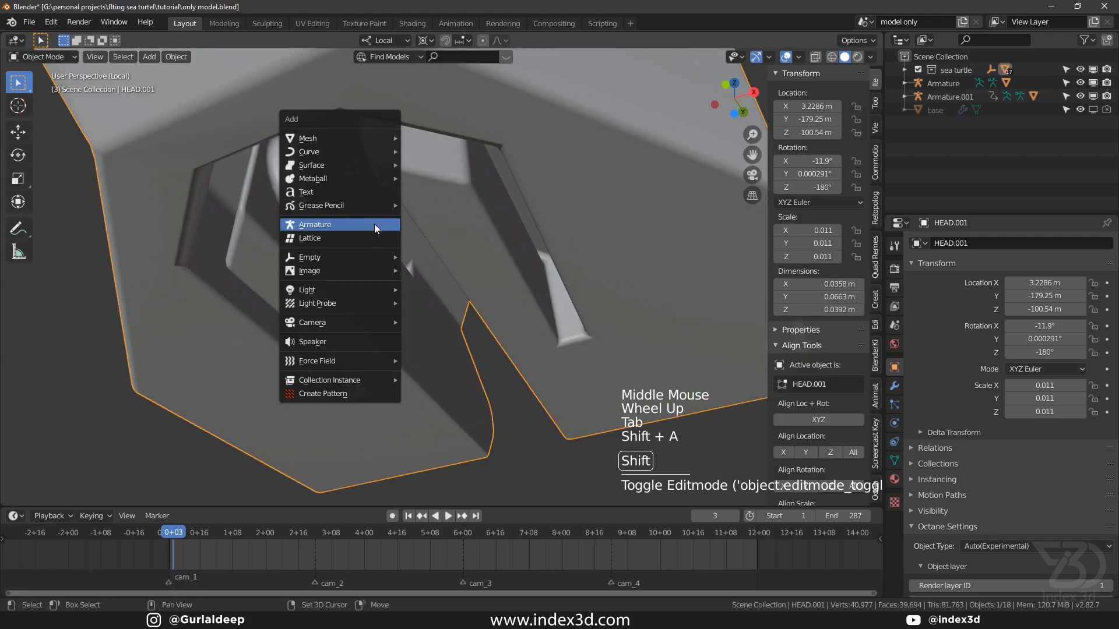
pyautogui.click(340, 226)
pyautogui.scroll(-4, 343, 224)
pyautogui.scroll(-3, 346, 176)
pyautogui.moveTo(346, 176); pyautogui.dragTo(337, 144, button='middle')
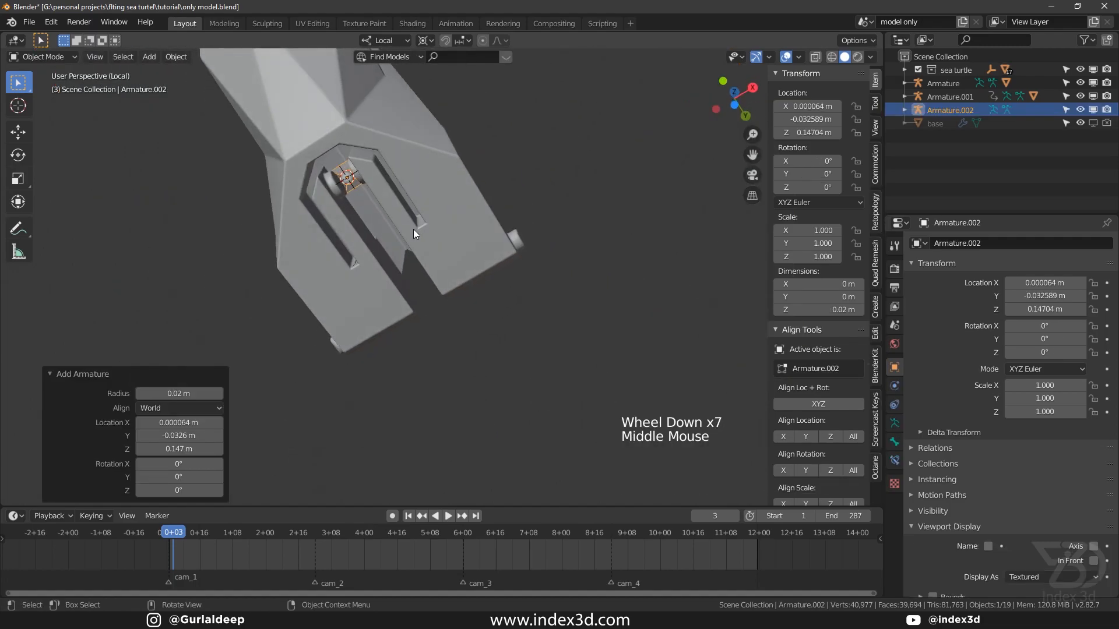
# Leave the head's local view and isolate the turtle's body instead.
pyautogui.press('KP_Divide')
pyautogui.keyDown('shift'); pyautogui.moveTo(414, 229); pyautogui.dragTo(441, 215, button='middle'); pyautogui.keyUp('shift')
pyautogui.click(439, 229)
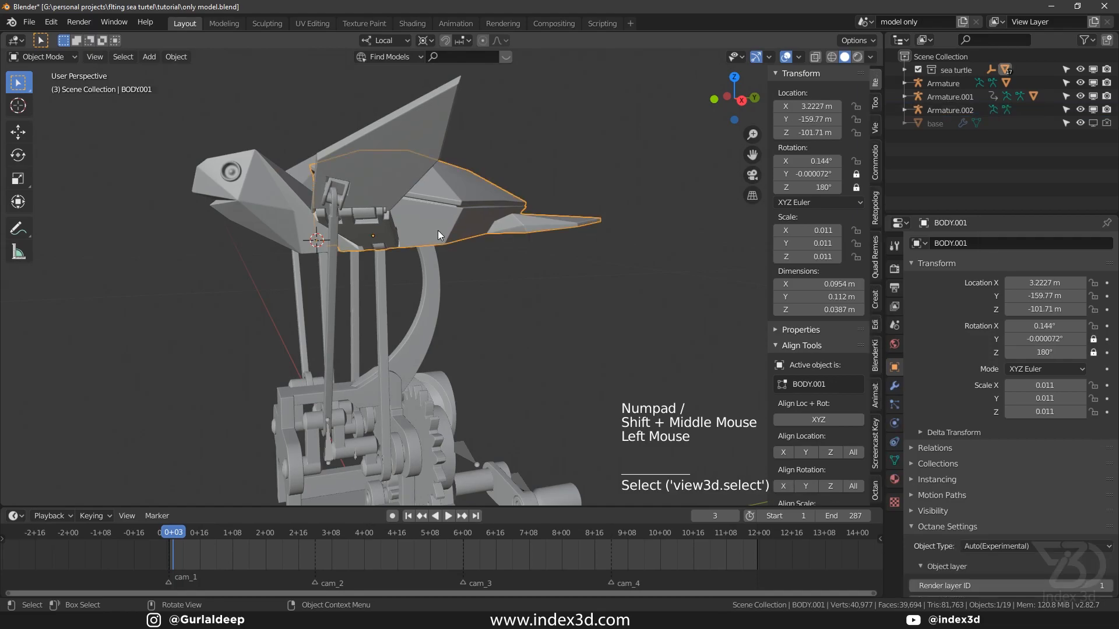
pyautogui.scroll(3, 421, 237)
pyautogui.press('KP_Divide')
# Snap the 3D cursor to the midpoint between the body's two opposite round hinge faces.
pyautogui.moveTo(351, 376); pyautogui.dragTo(452, 377, button='middle')
pyautogui.scroll(4, 347, 364)
pyautogui.press('Tab')
pyautogui.click(336, 367)
pyautogui.scroll(3, 452, 377)
pyautogui.keyDown('shift'); pyautogui.click(433, 364); pyautogui.keyUp('shift')
pyautogui.hotkey('shift', 's')
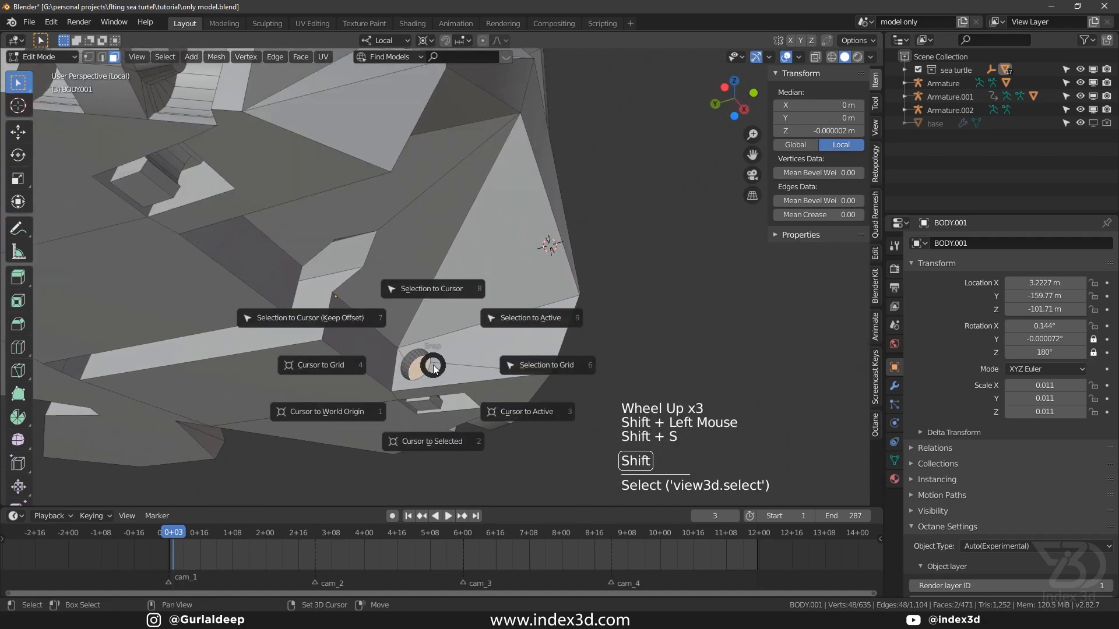
pyautogui.moveTo(359, 326); pyautogui.dragTo(297, 360, button='middle')
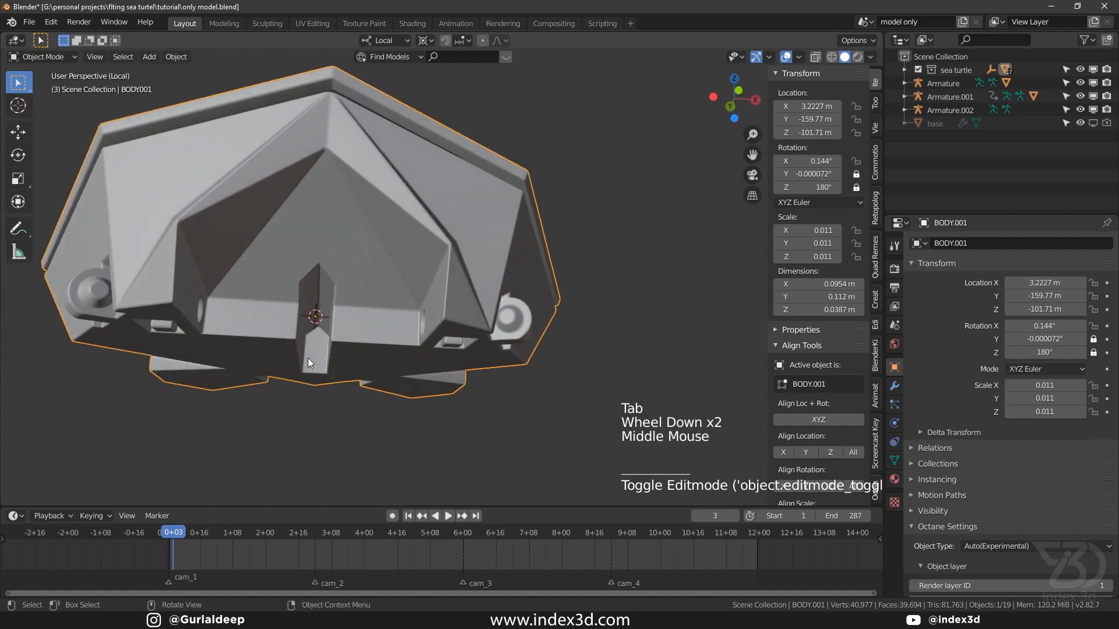
# Leave local view, save the file, and enable In Front in the head armature's viewport display settings.
pyautogui.press('KP_Divide')
pyautogui.hotkey('ctrl', 's')
pyautogui.moveTo(247, 221); pyautogui.dragTo(352, 265, button='middle')
pyautogui.click(162, 145)
pyautogui.click(1093, 561)
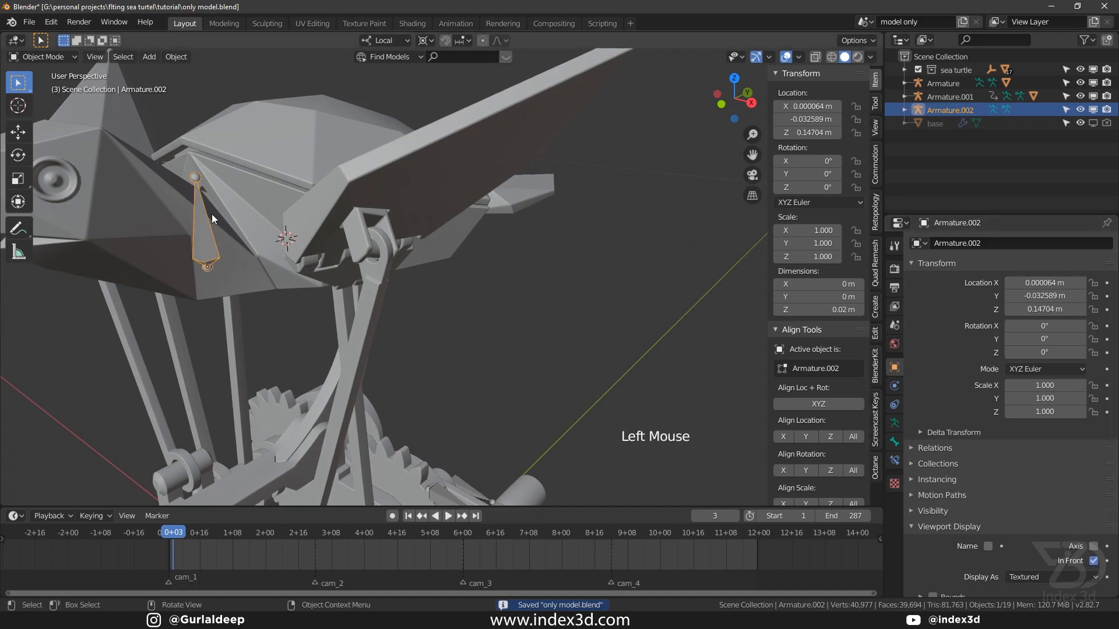
# Snap the head bone's tail to the 3D cursor at the body hinge and save the file.
pyautogui.scroll(2, 206, 181)
pyautogui.press('Tab')
pyautogui.click(202, 177)
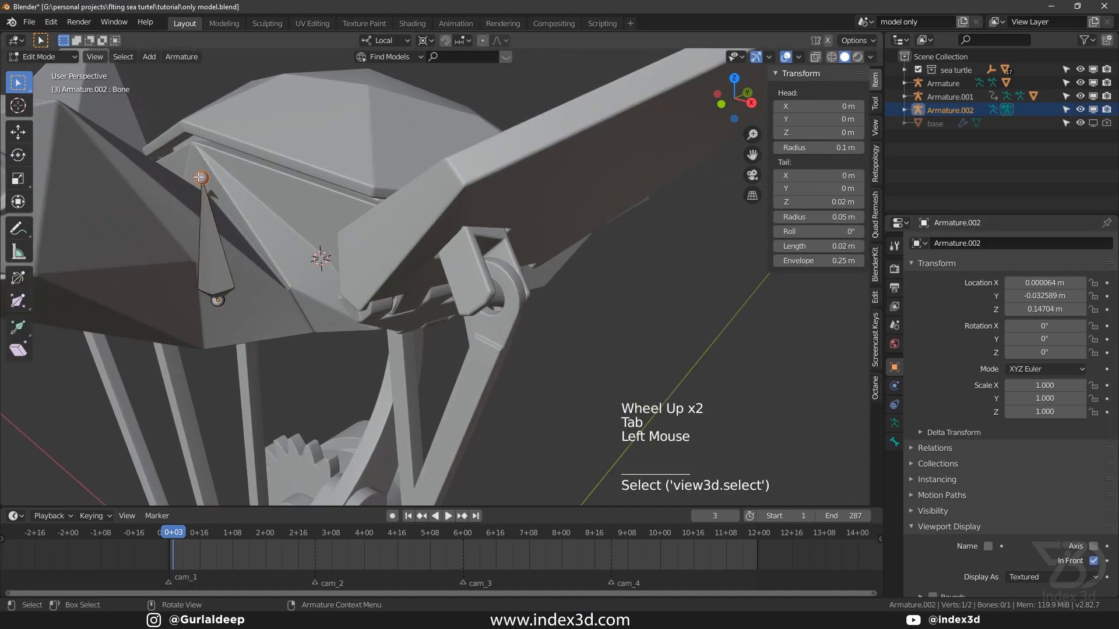
pyautogui.hotkey('shift', 's')
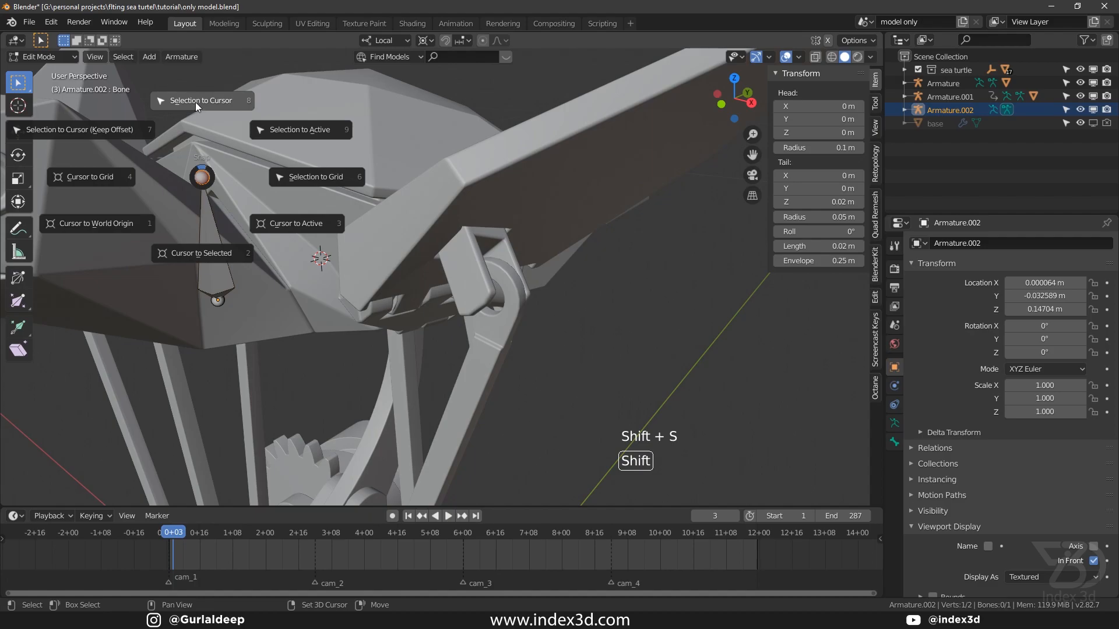
pyautogui.click(197, 100)
pyautogui.hotkey('ctrl', 's')
# Extrude a body bone about 0.0195 m long from the head bone's tail along Y, using the Normal transform orientation.
pyautogui.click(270, 286)
pyautogui.moveTo(270, 286); pyautogui.dragTo(175, 256, button='middle')
pyautogui.press('KP_3')
pyautogui.scroll(3, 285, 230)
pyautogui.click(285, 229)
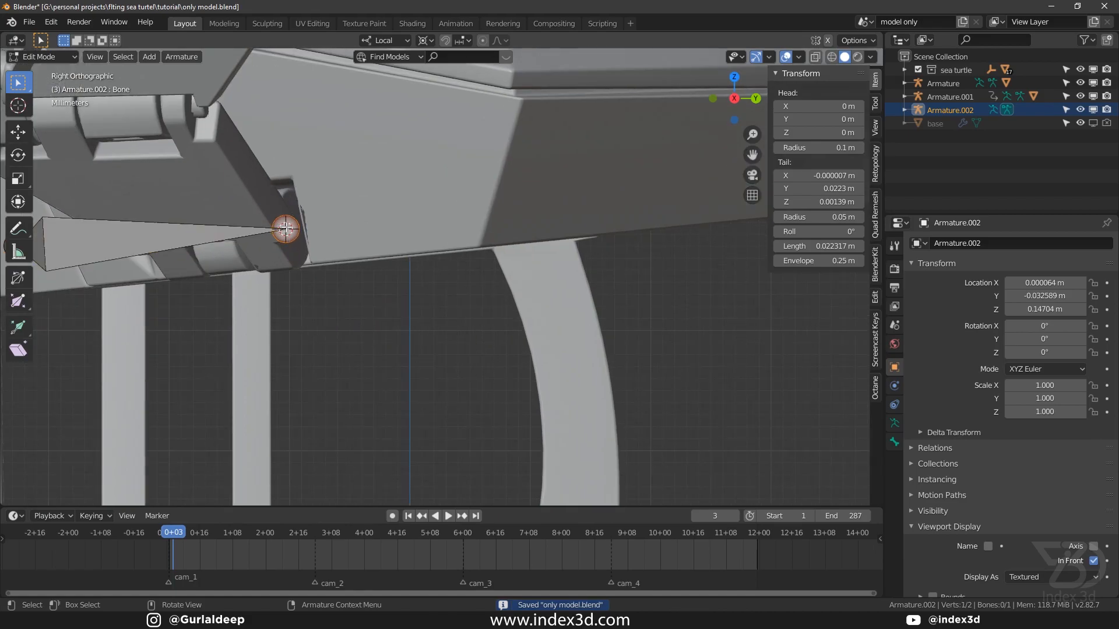
pyautogui.click(383, 41)
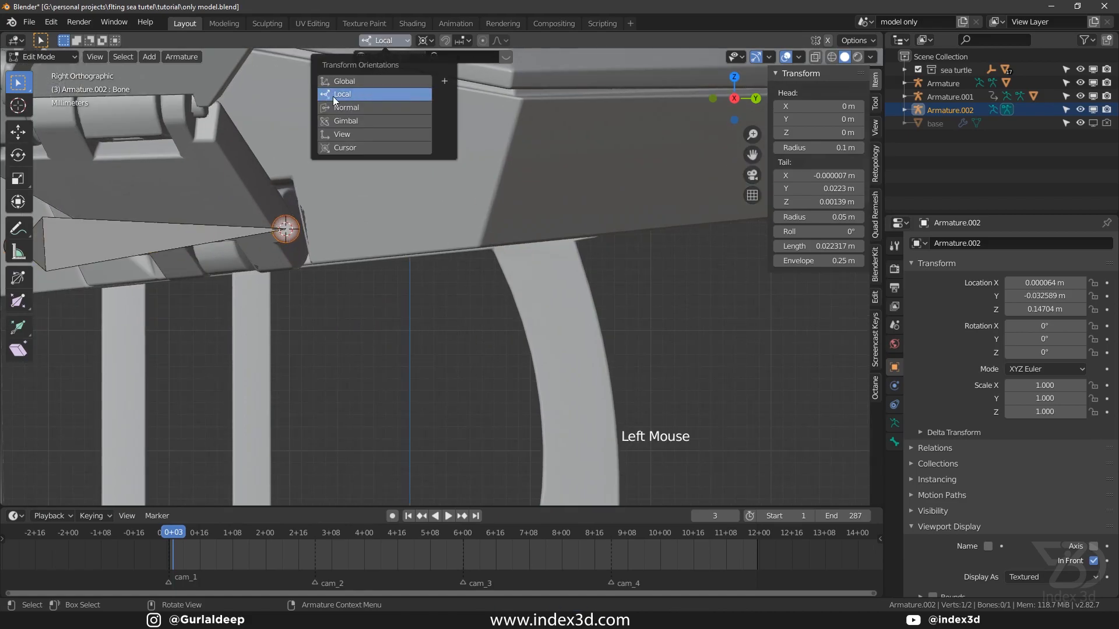
pyautogui.click(38, 56)
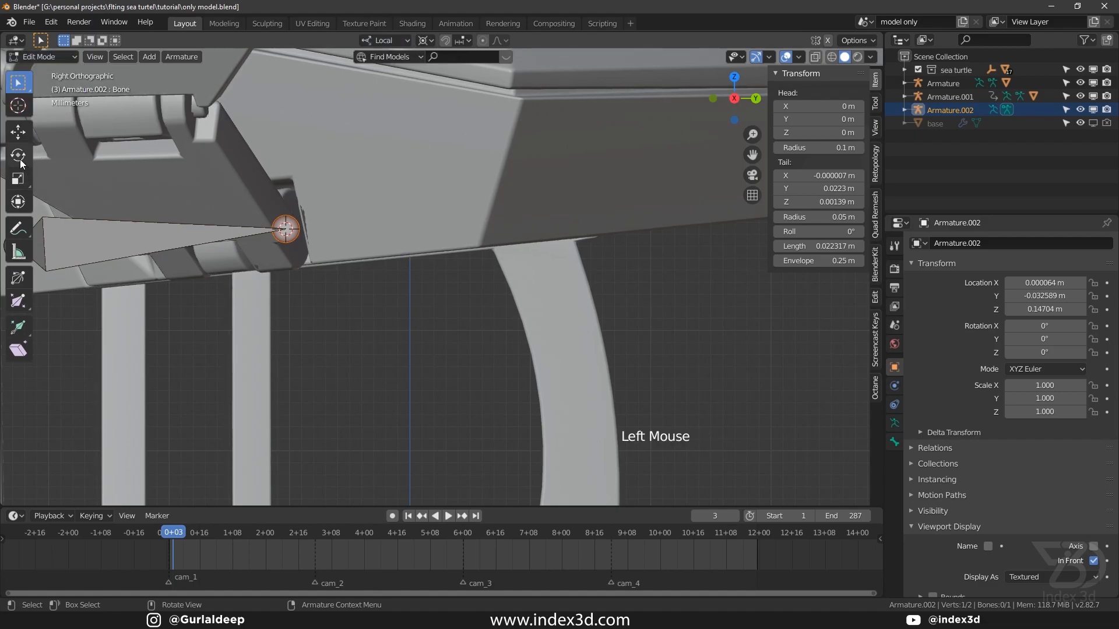
pyautogui.click(18, 133)
pyautogui.click(394, 41)
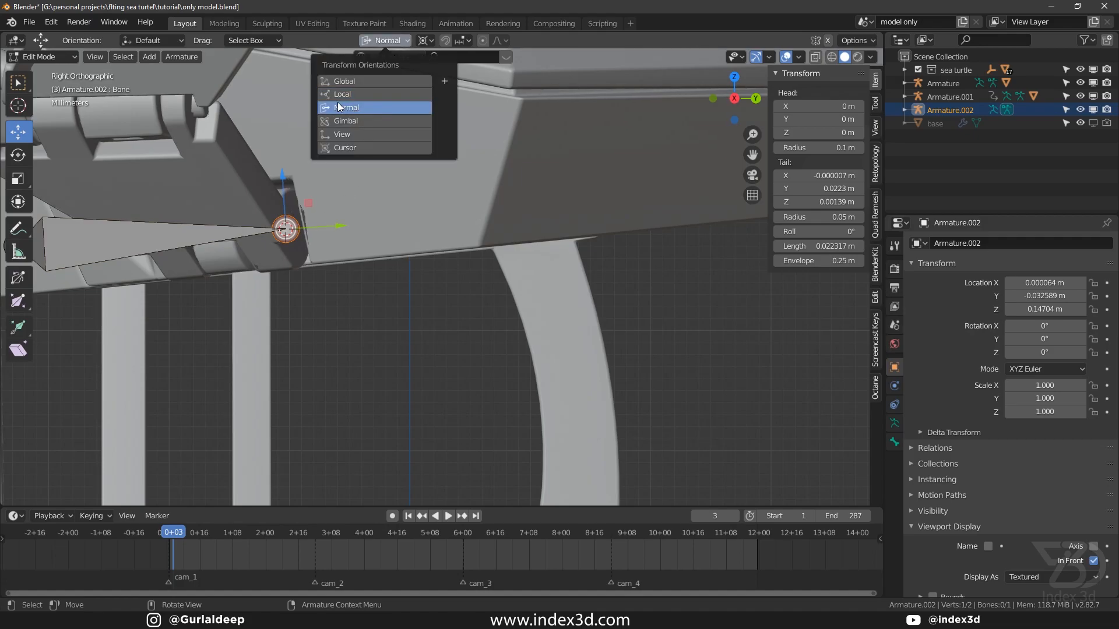
pyautogui.keyDown('shift'); pyautogui.moveTo(402, 222); pyautogui.dragTo(308, 222, button='middle'); pyautogui.keyUp('shift')
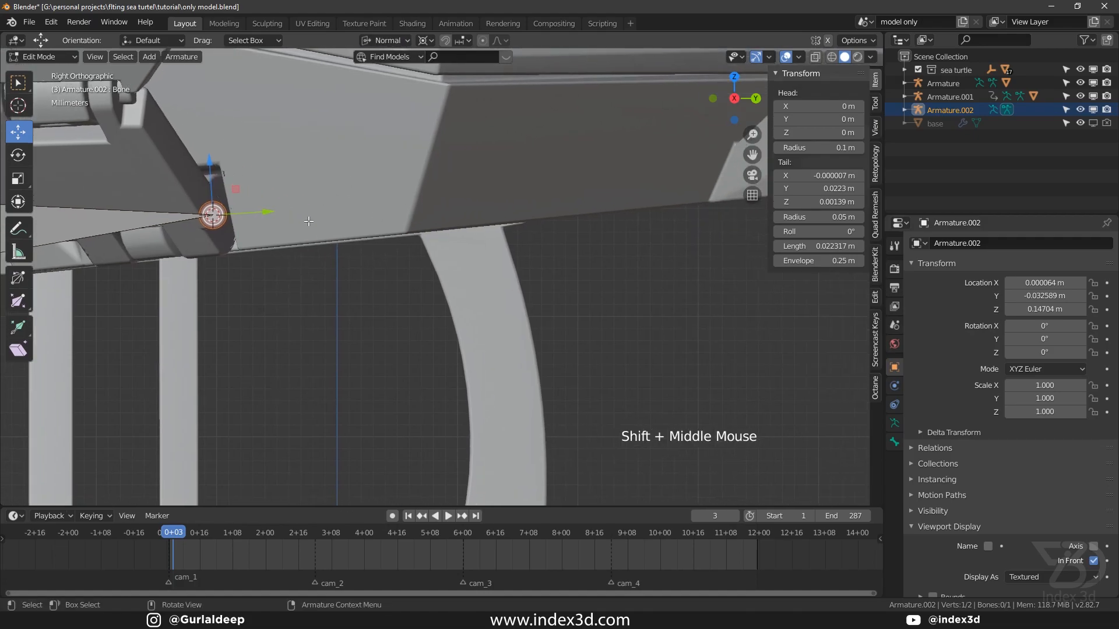
pyautogui.press('e')
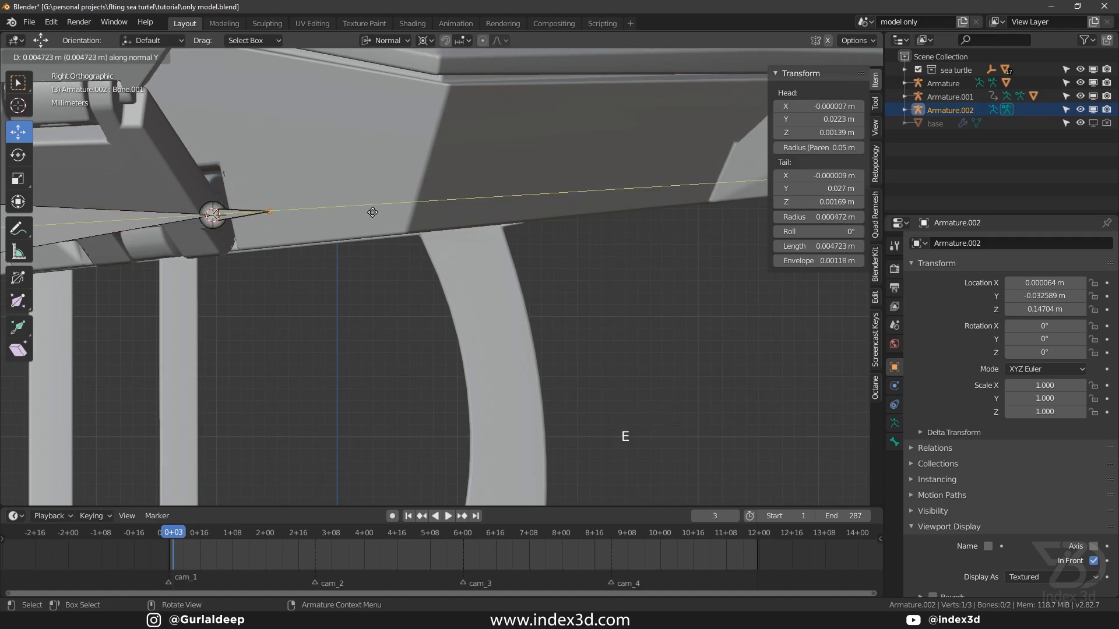
pyautogui.click(536, 186)
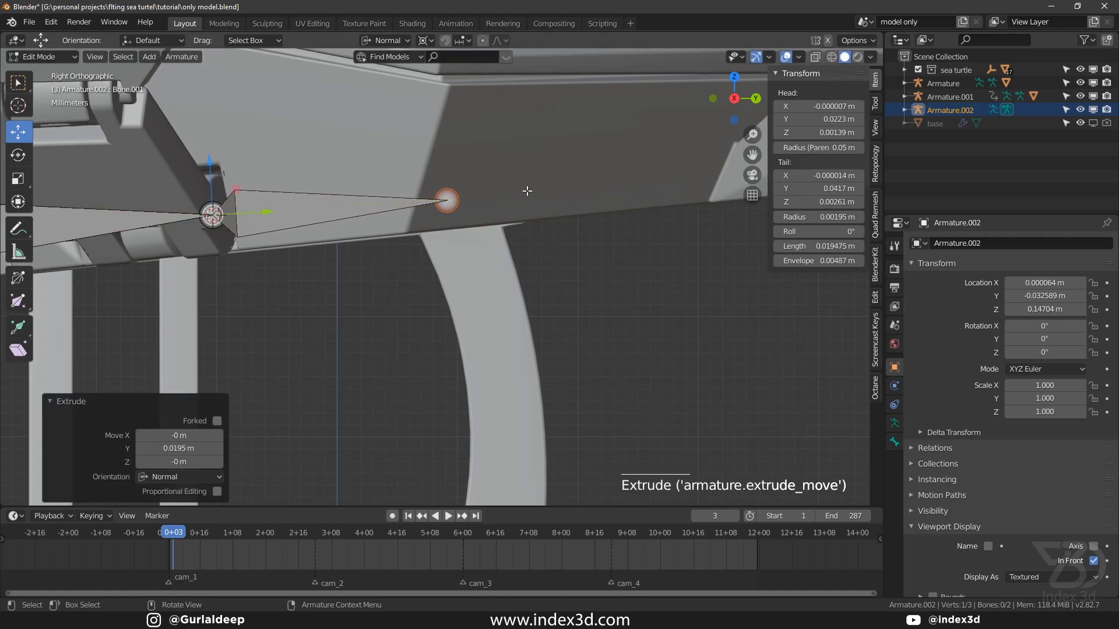
# Extrude a third bone about 0.006 m long from the body bone's tail along normal Y and save the file.
pyautogui.press('e')
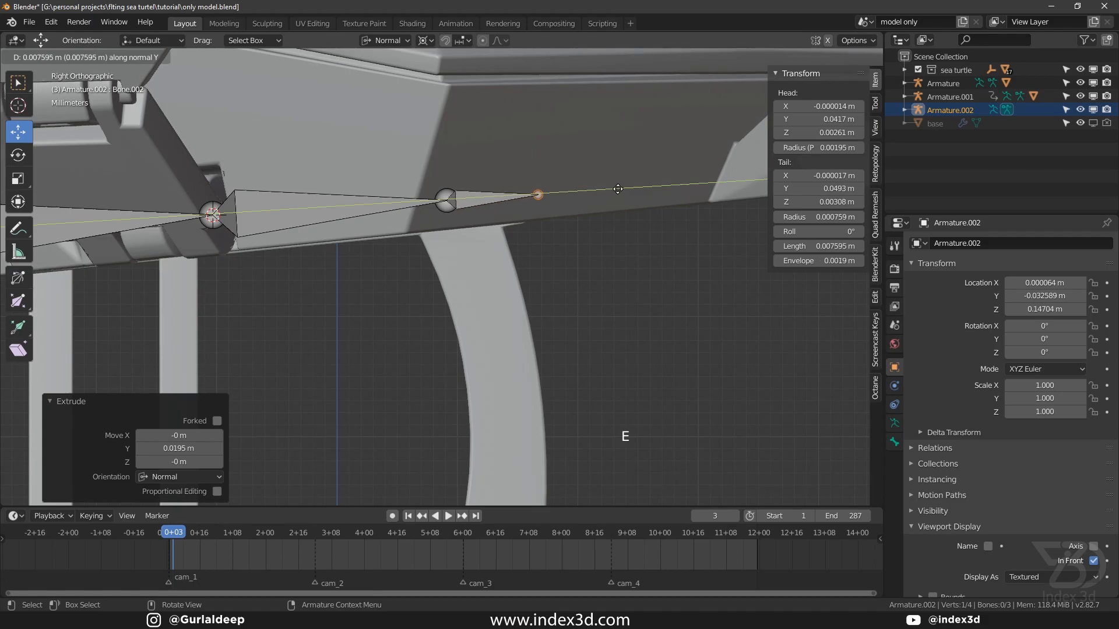
pyautogui.click(601, 193)
pyautogui.hotkey('ctrl', 's')
pyautogui.doubleClick(491, 199)
pyautogui.click(491, 199)
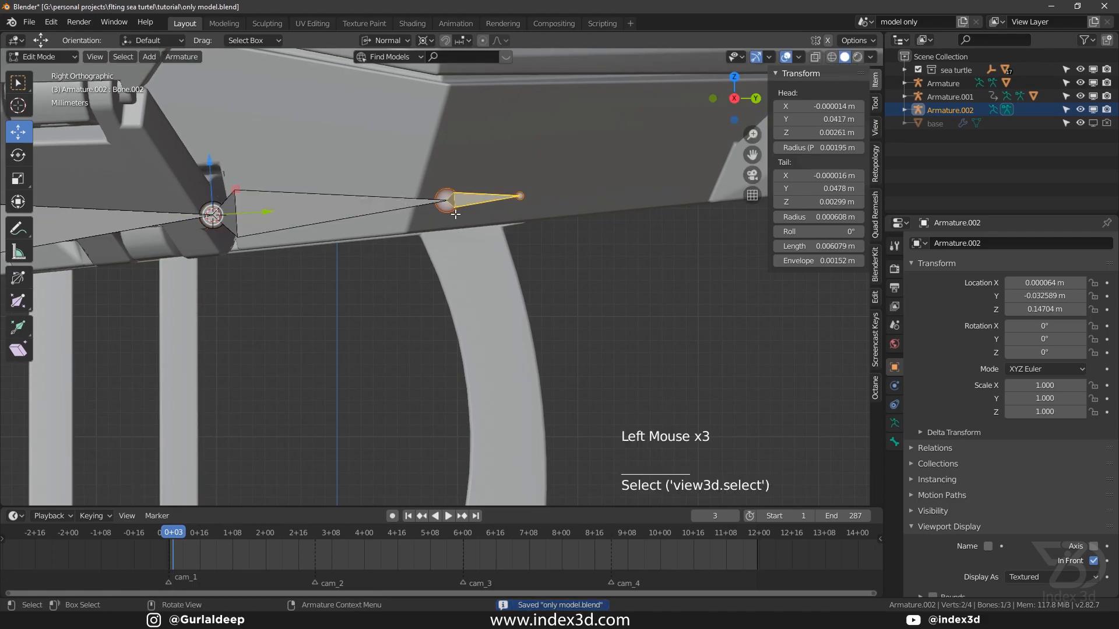
pyautogui.hotkey('ctrl', 's')
# Return the head and body armature to Object Mode and save the file.
pyautogui.click(40, 57)
pyautogui.click(41, 57)
pyautogui.press('Tab')
pyautogui.hotkey('ctrl', 's')
pyautogui.scroll(-4, 222, 192)
pyautogui.keyDown('shift'); pyautogui.scroll(-1, 222, 192); pyautogui.keyUp('shift')
pyautogui.keyDown('shift'); pyautogui.moveTo(222, 192); pyautogui.dragTo(238, 195, button='middle'); pyautogui.keyUp('shift')
pyautogui.moveTo(239, 194); pyautogui.dragTo(259, 196, button='middle')
pyautogui.hotkey('ctrl', 's')
# Snap the 3D cursor to the lower pivot of the rod Ft05-2.009 and add an armature there.
pyautogui.keyDown('shift'); pyautogui.moveTo(296, 265); pyautogui.dragTo(349, 298, button='middle'); pyautogui.keyUp('shift')
pyautogui.click(273, 245)
pyautogui.scroll(-1, 274, 250)
pyautogui.scroll(4, 372, 354)
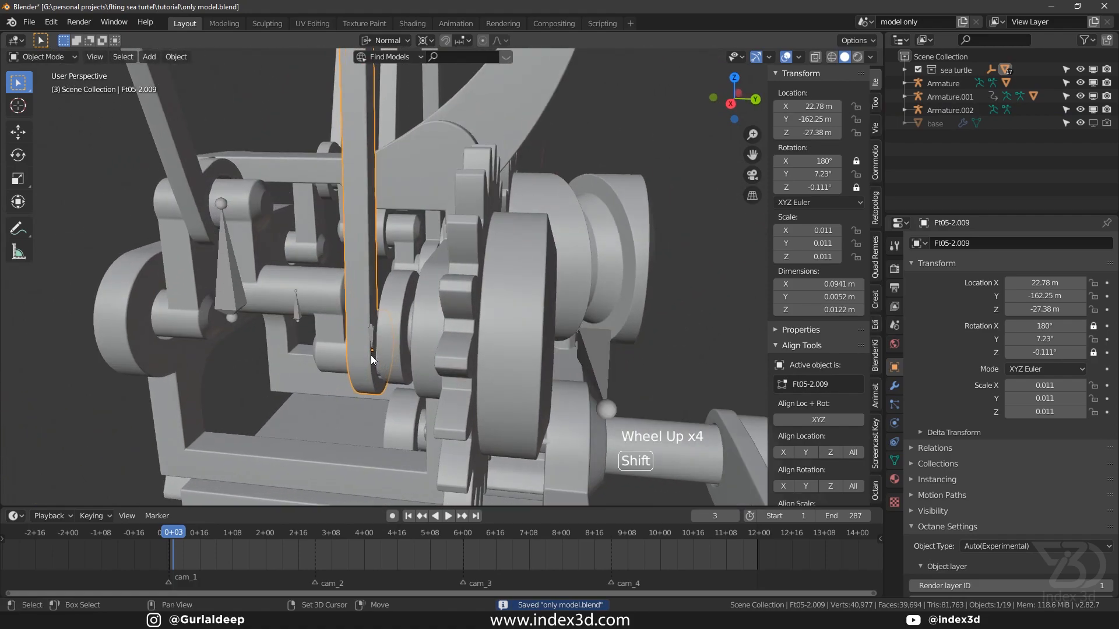
pyautogui.hotkey('shift', 's')
pyautogui.hotkey('shift', 'a')
pyautogui.click(384, 373)
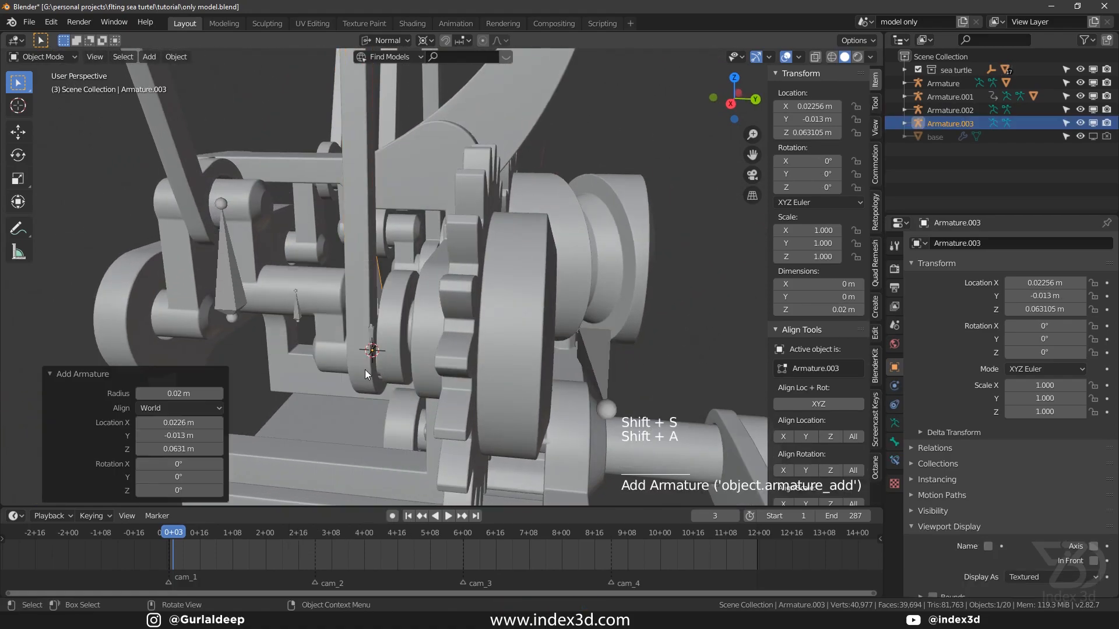
# Scale the new rod armature up to about 3.767 and save the file.
pyautogui.click(377, 275)
pyautogui.click(379, 278)
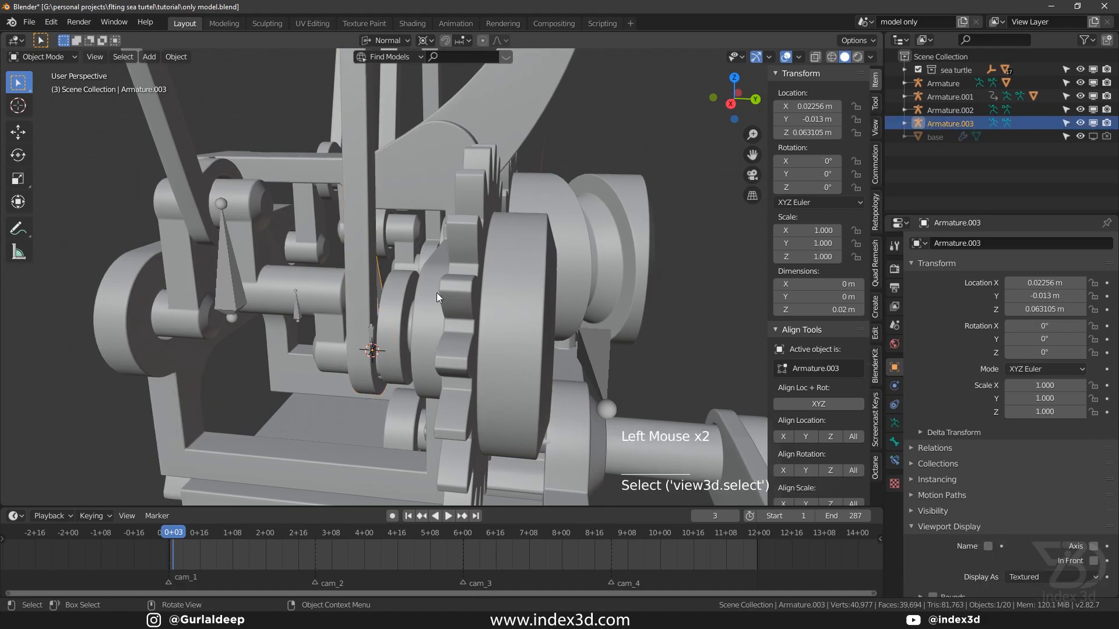
pyautogui.scroll(-5, 454, 289)
pyautogui.press('s')
pyautogui.click(663, 347)
pyautogui.hotkey('ctrl', 's')
# Switch the direction of the rod armature's bone and save the file.
pyautogui.keyDown('shift'); pyautogui.moveTo(431, 180); pyautogui.dragTo(394, 302, button='middle'); pyautogui.keyUp('shift')
pyautogui.click(394, 302)
pyautogui.press('Tab')
pyautogui.click(387, 300)
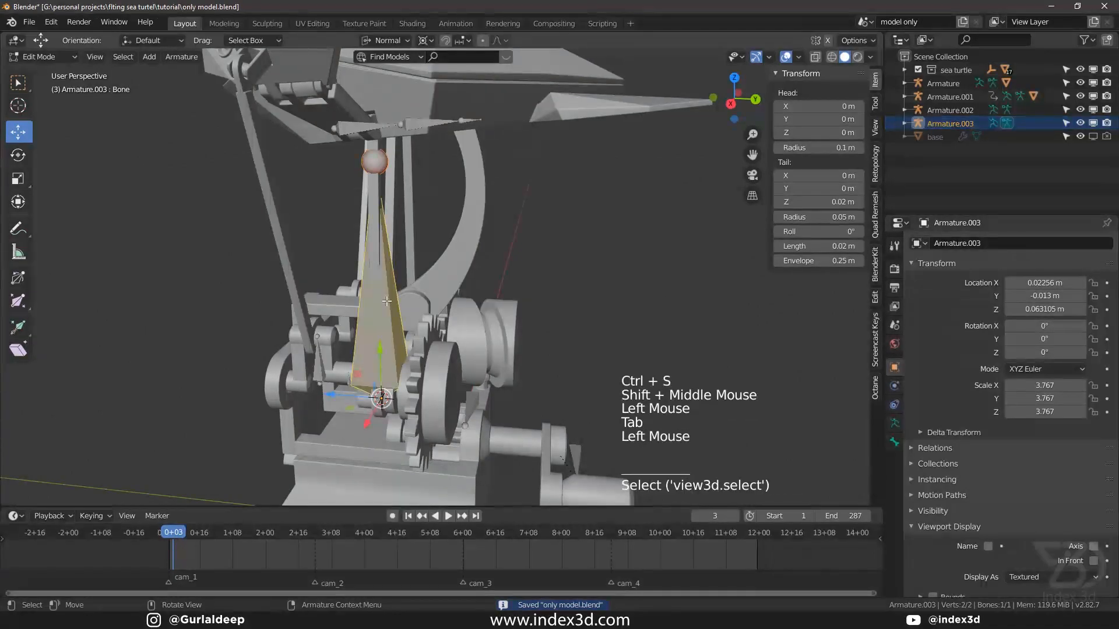
pyautogui.rightClick(384, 299)
pyautogui.rightClick(383, 299)
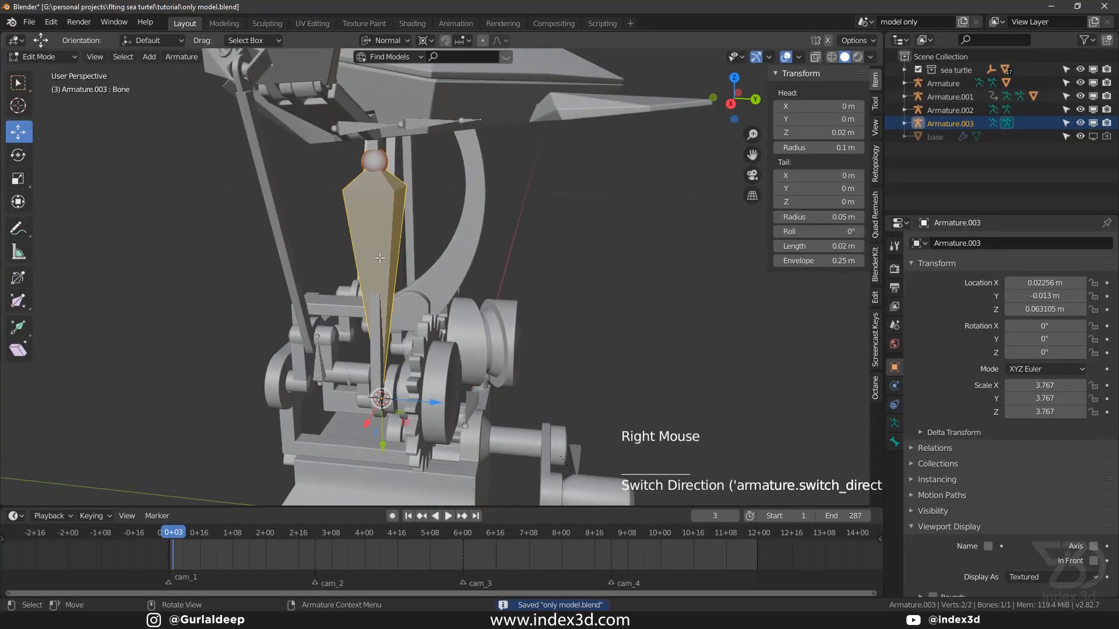
pyautogui.moveTo(379, 202)
pyautogui.mouseDown(button='middle')
pyautogui.moveTo(361, 206)
pyautogui.moveTo(375, 211)
pyautogui.mouseUp(button='middle')
pyautogui.hotkey('ctrl', 's')
# Isolate the rod and its armature in local view, view them from the front, and save the file.
pyautogui.press('KP_Divide')
pyautogui.hotkey('ctrl', 's')
pyautogui.press('KP_Divide')
pyautogui.hotkey('ctrl', 's')
pyautogui.press('Tab')
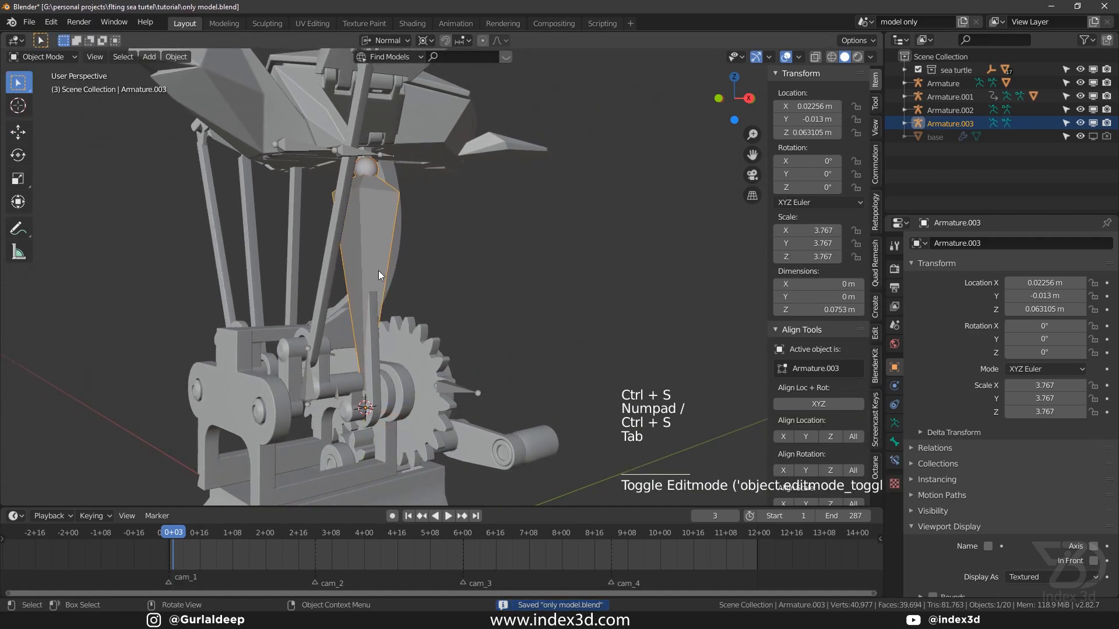
pyautogui.click(389, 313)
pyautogui.click(379, 266)
pyautogui.keyDown('shift'); pyautogui.click(380, 253); pyautogui.keyUp('shift')
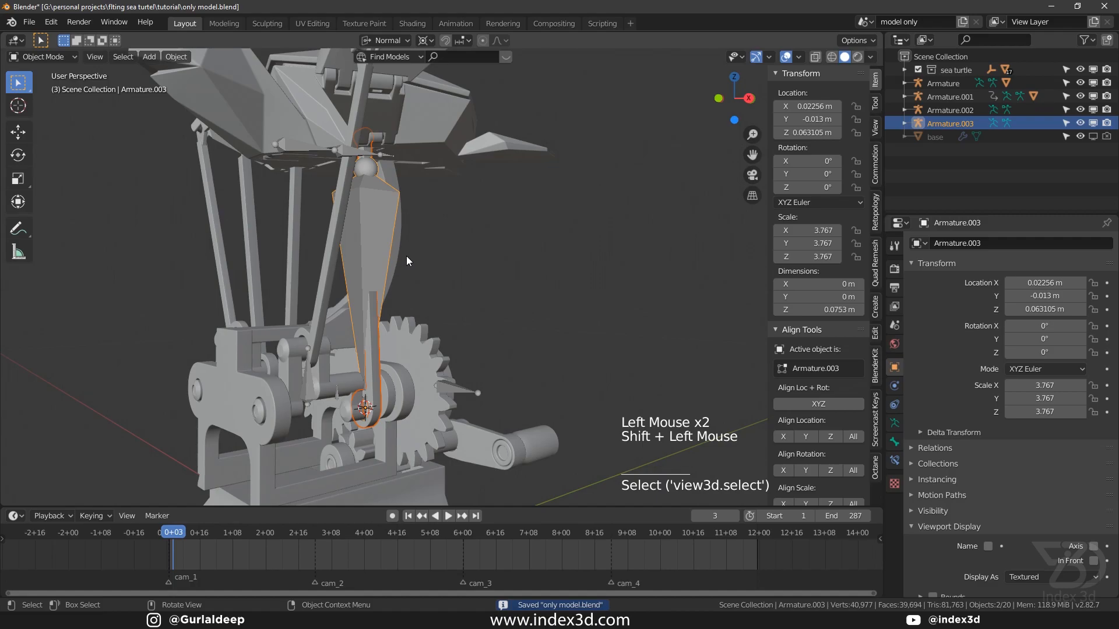
pyautogui.press('KP_Divide')
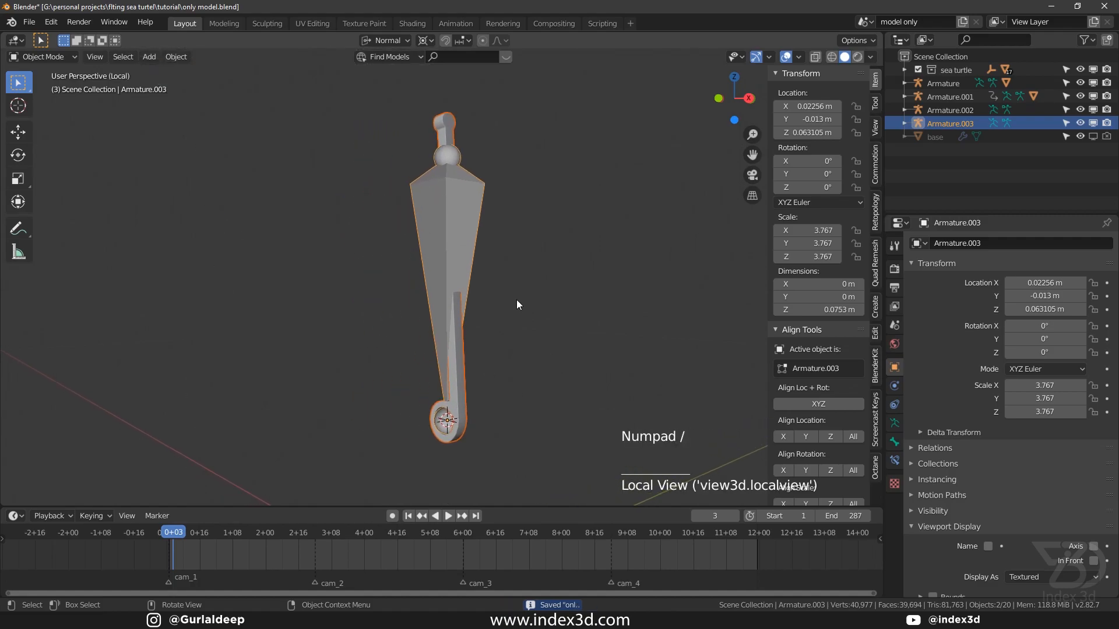
pyautogui.press('KP_1')
pyautogui.hotkey('ctrl', 's')
# Select the upper joint of the rod's bone in Edit Mode and enable X-ray display.
pyautogui.keyDown('shift'); pyautogui.moveTo(499, 175); pyautogui.dragTo(459, 177); pyautogui.keyUp('shift')
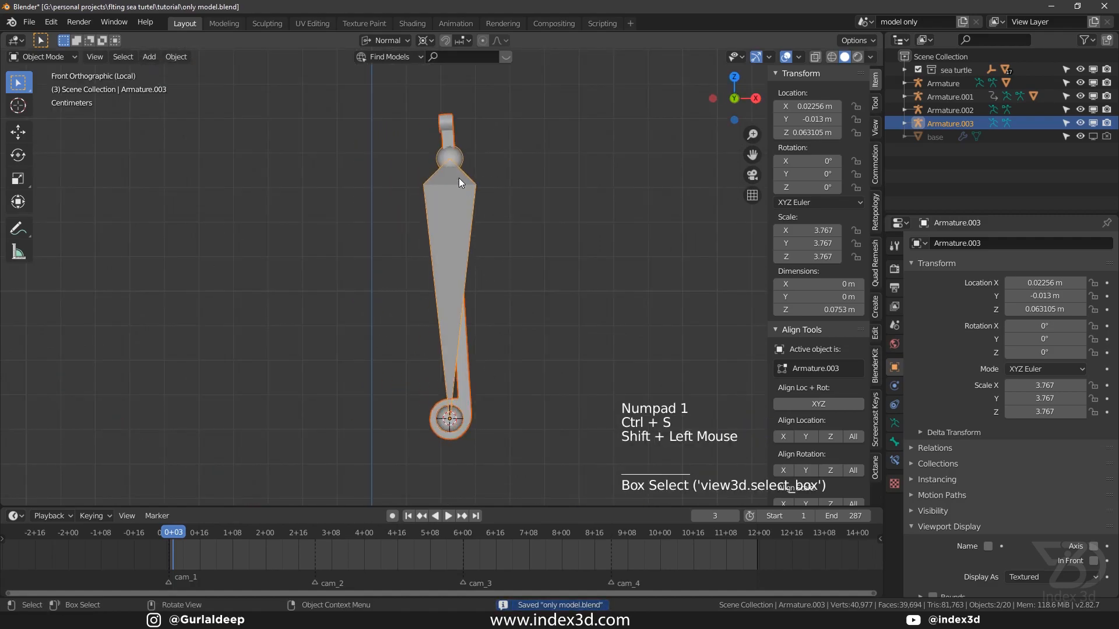
pyautogui.click(459, 177)
pyautogui.keyDown('shift'); pyautogui.moveTo(459, 177); pyautogui.dragTo(464, 229, button='middle'); pyautogui.keyUp('shift')
pyautogui.scroll(5, 464, 229)
pyautogui.press('Tab')
pyautogui.click(418, 228)
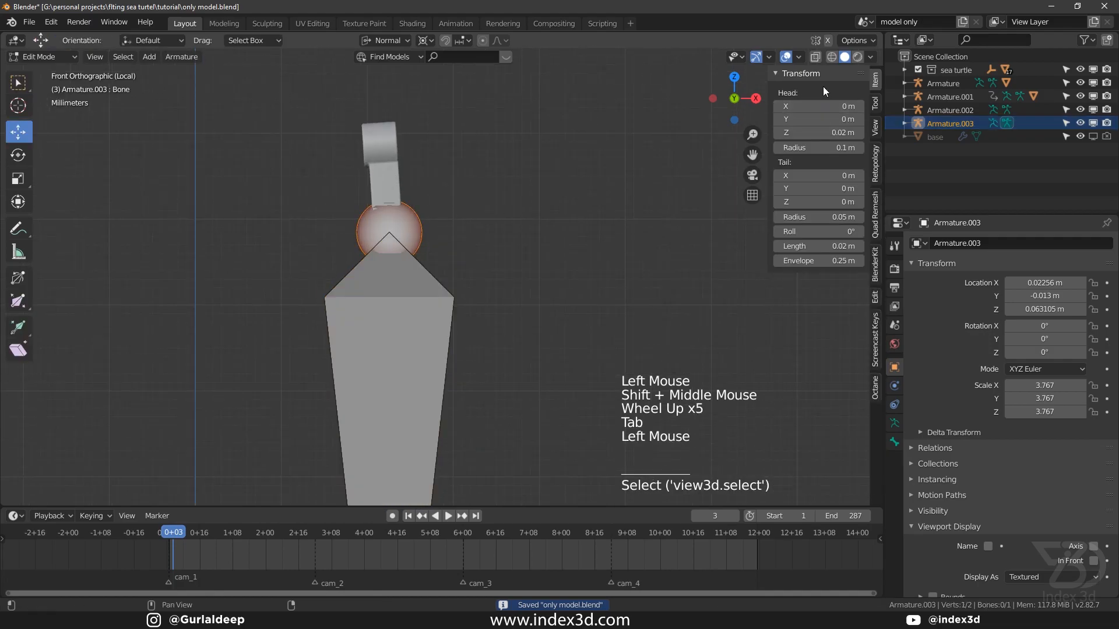
pyautogui.click(815, 56)
pyautogui.keyDown('shift'); pyautogui.moveTo(426, 234); pyautogui.dragTo(403, 273, button='middle'); pyautogui.keyUp('shift')
pyautogui.click(373, 270)
pyautogui.scroll(3, 390, 266)
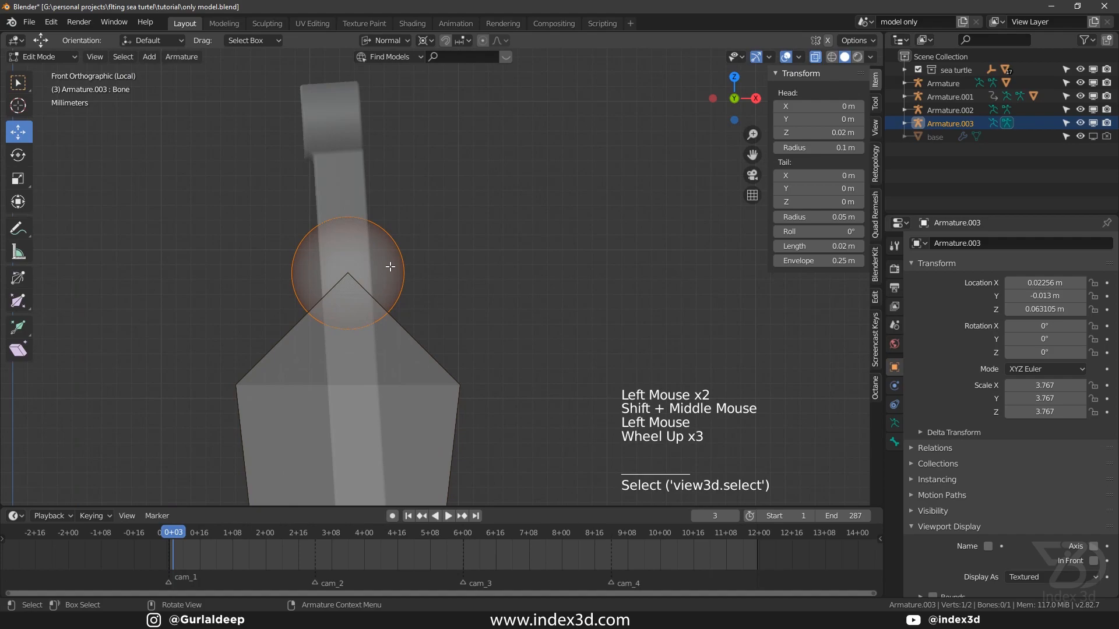
pyautogui.press('g')
pyautogui.press('z')
pyautogui.rightClick(381, 176)
# Set the transform orientation to Global and move the rod bone's upper joint up 0.0105 m along Z.
pyautogui.click(386, 41)
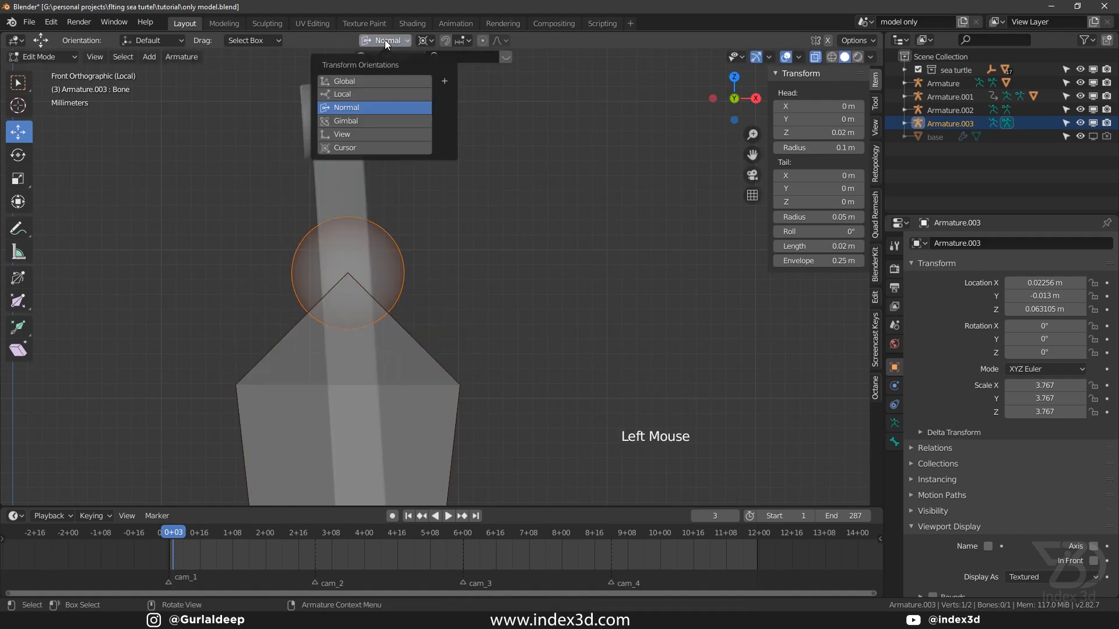
pyautogui.click(351, 81)
pyautogui.press('g')
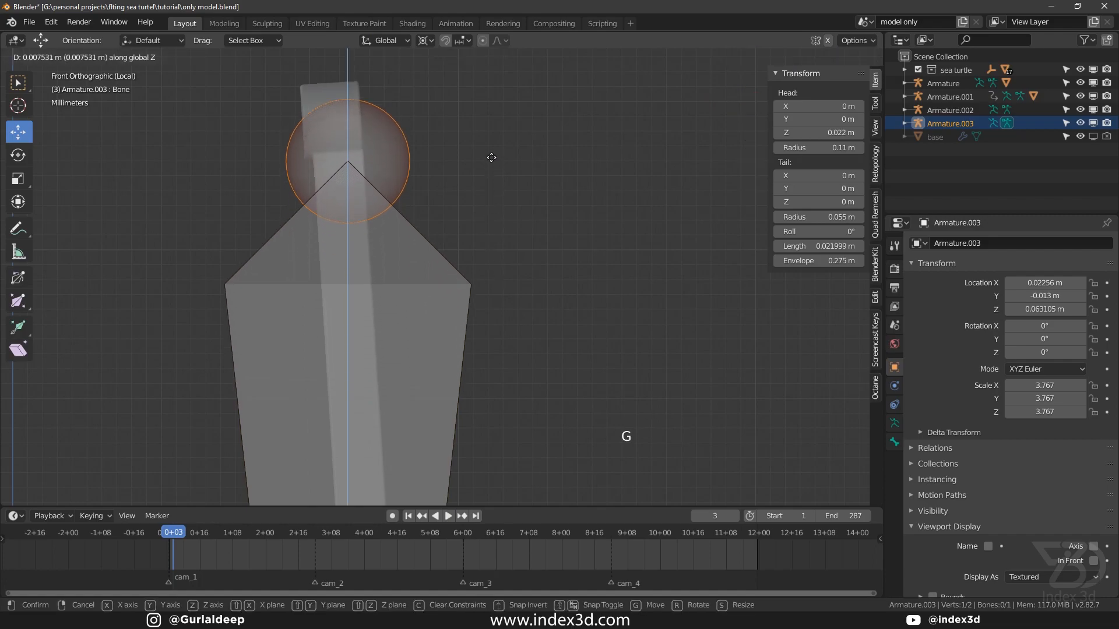
pyautogui.click(486, 119)
# Shift the rod bone's upper joint along global X by -0.000899 m and a further -0.000068 m, and save the file.
pyautogui.keyDown('shift'); pyautogui.moveTo(408, 126); pyautogui.dragTo(407, 205, button='middle'); pyautogui.keyUp('shift')
pyautogui.keyDown('shift'); pyautogui.scroll(1, 408, 204); pyautogui.keyUp('shift')
pyautogui.scroll(2, 407, 204)
pyautogui.press('g')
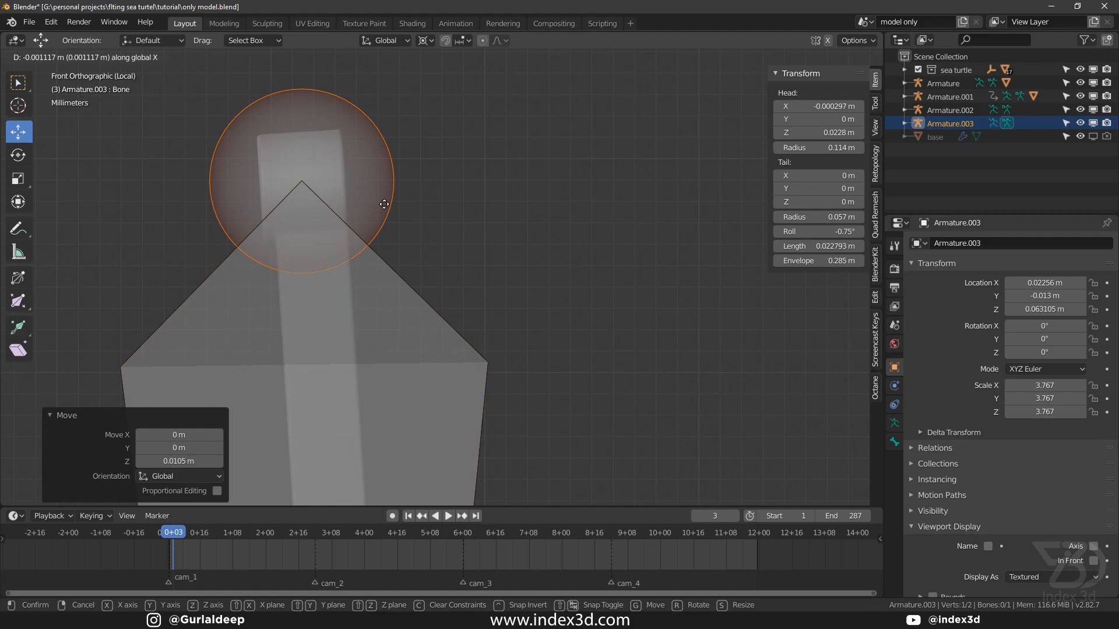
pyautogui.click(389, 204)
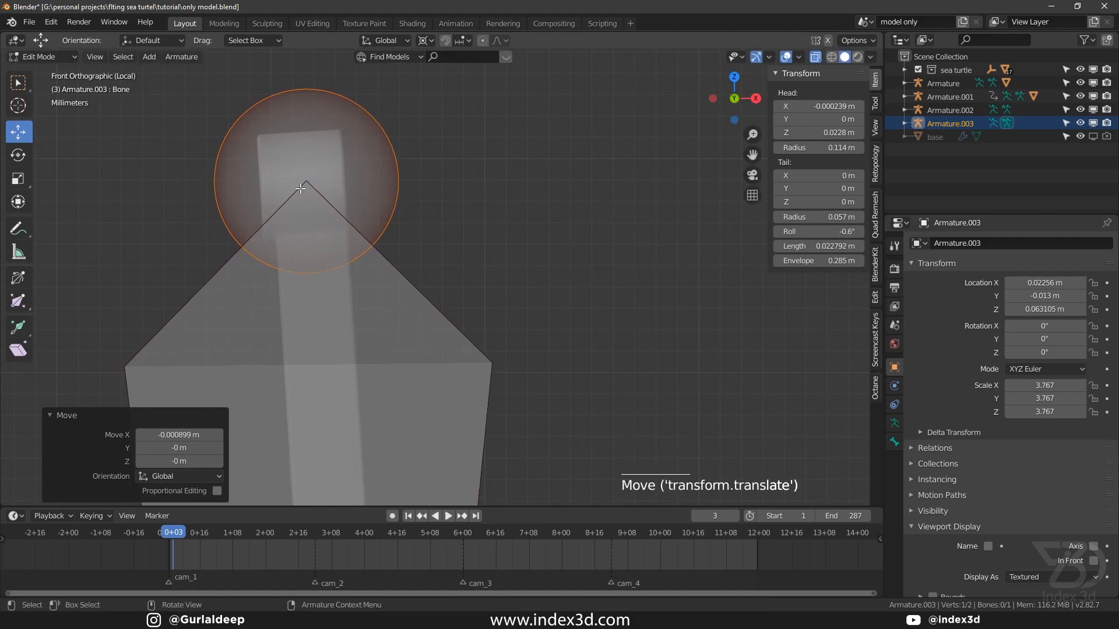
pyautogui.scroll(-5, 302, 186)
pyautogui.scroll(6, 343, 203)
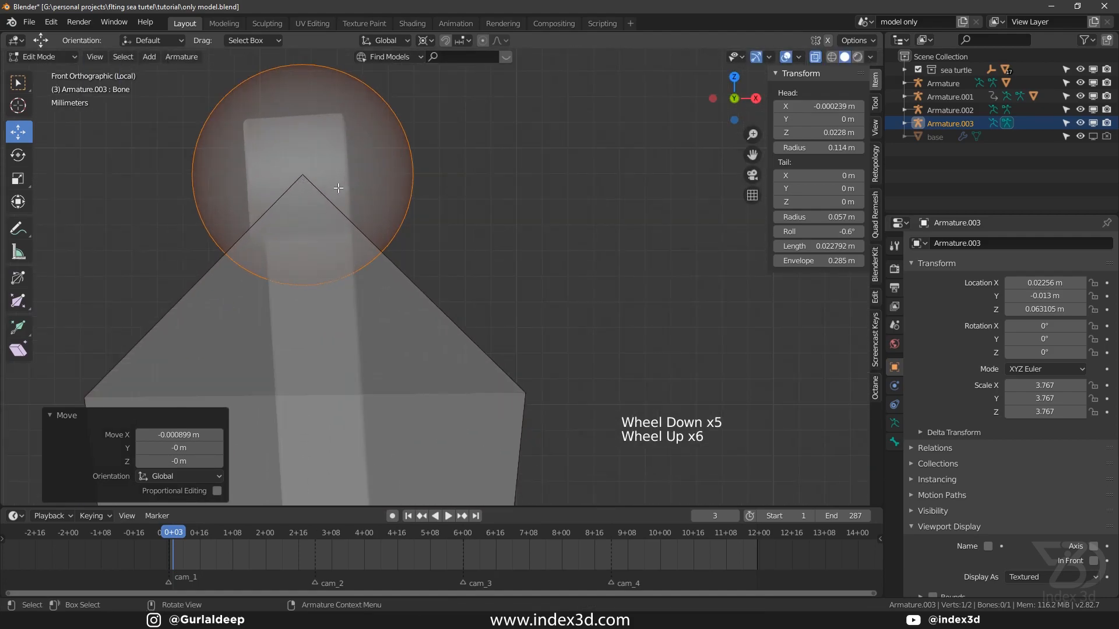
pyautogui.press('g')
pyautogui.press('g')
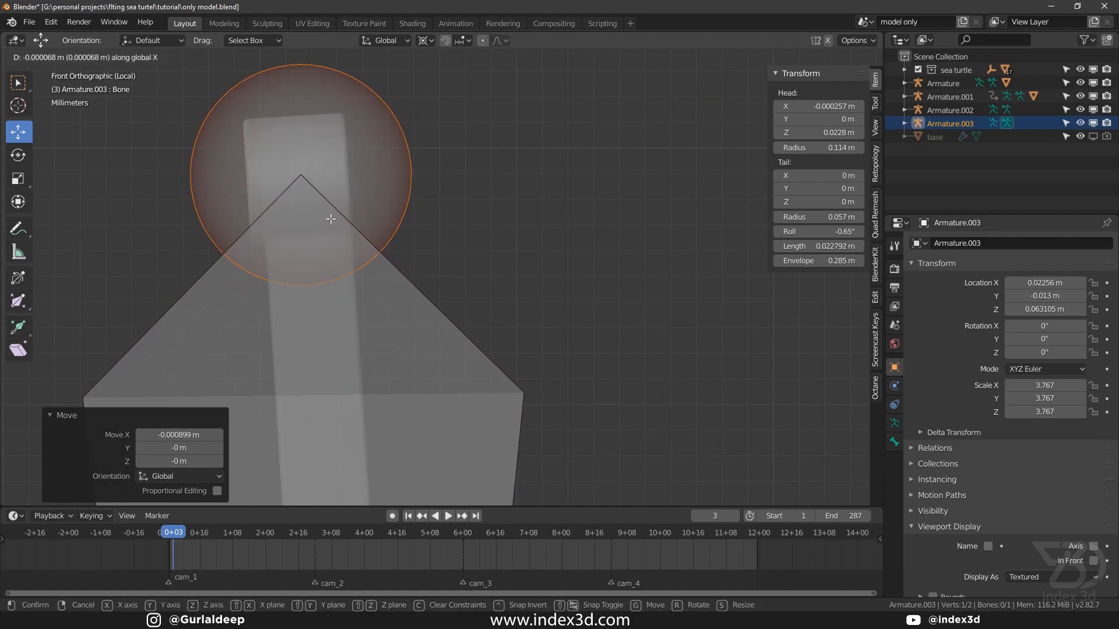
pyautogui.click(326, 221)
pyautogui.hotkey('ctrl', 's')
pyautogui.click(798, 56)
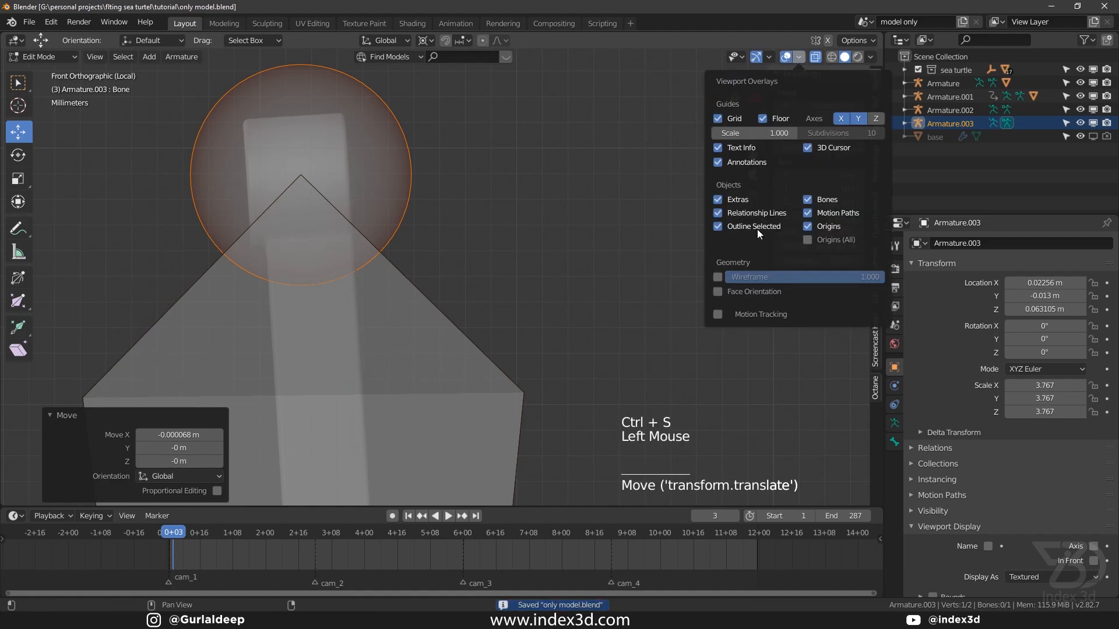
pyautogui.click(722, 276)
pyautogui.click(721, 276)
# Return the rod armature to Object Mode and save the file.
pyautogui.hotkey('ctrl', 's')
pyautogui.click(48, 60)
pyautogui.click(48, 60)
pyautogui.click(47, 75)
pyautogui.scroll(-5, 354, 161)
pyautogui.moveTo(338, 198); pyautogui.dragTo(389, 229, button='middle')
pyautogui.hotkey('ctrl', 's')
# Leave local view, turn off X-ray display, and save the file.
pyautogui.press('KP_Divide')
pyautogui.hotkey('ctrl', 's')
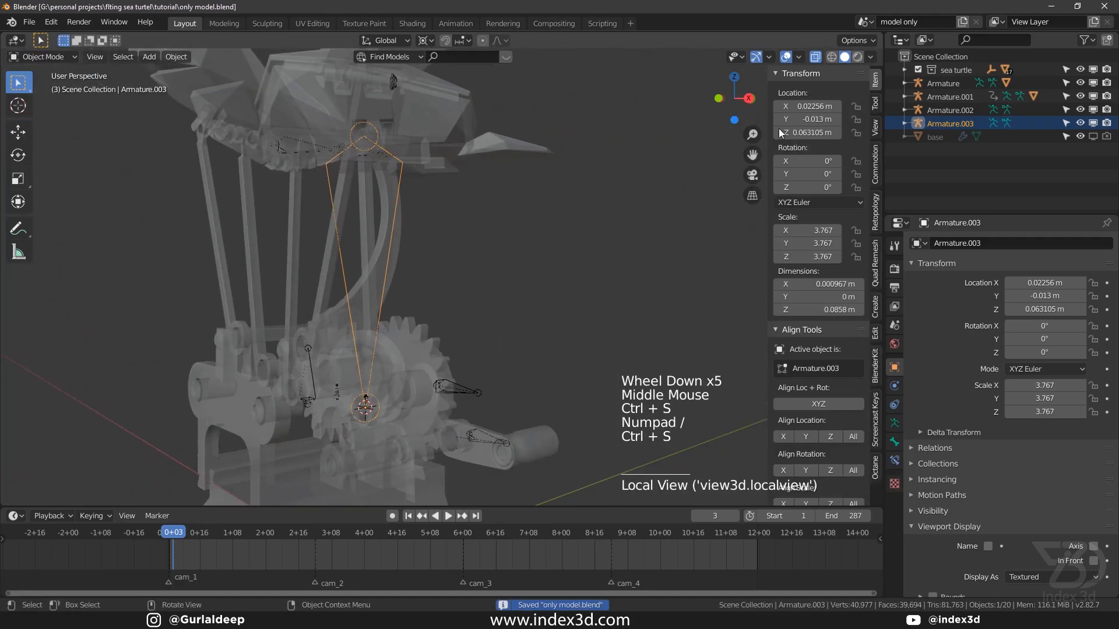
pyautogui.click(815, 56)
pyautogui.hotkey('ctrl', 's')
pyautogui.click(386, 186)
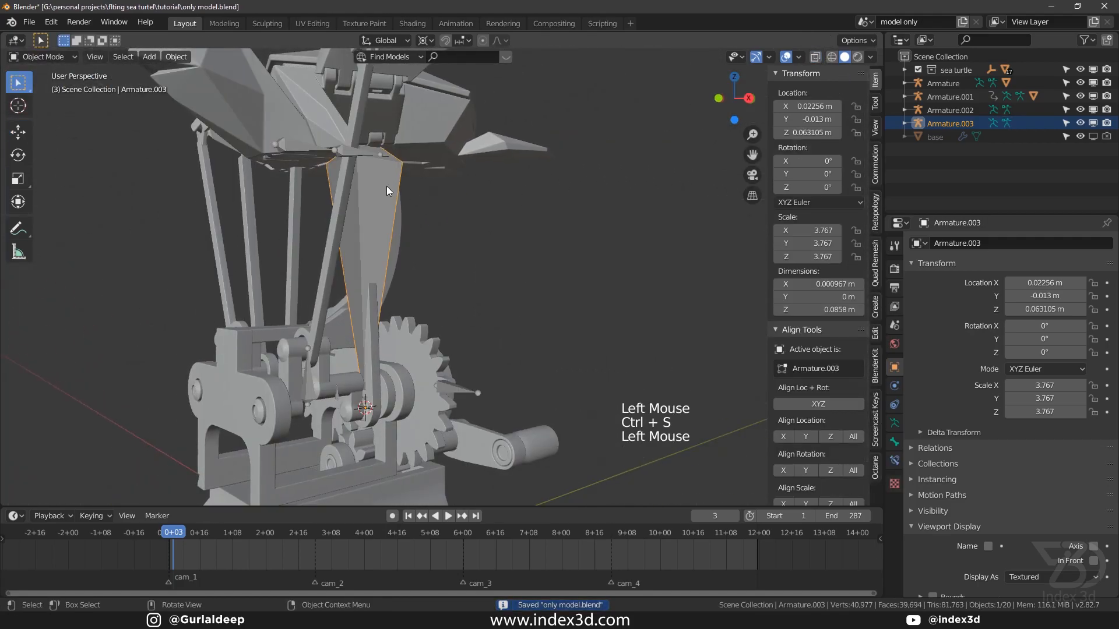
# Isolate the turtle's horizontal bone chain together with the rod armature in local view and save the file.
pyautogui.keyDown('shift'); pyautogui.moveTo(386, 187); pyautogui.dragTo(358, 204, button='middle'); pyautogui.keyUp('shift')
pyautogui.scroll(3, 292, 191)
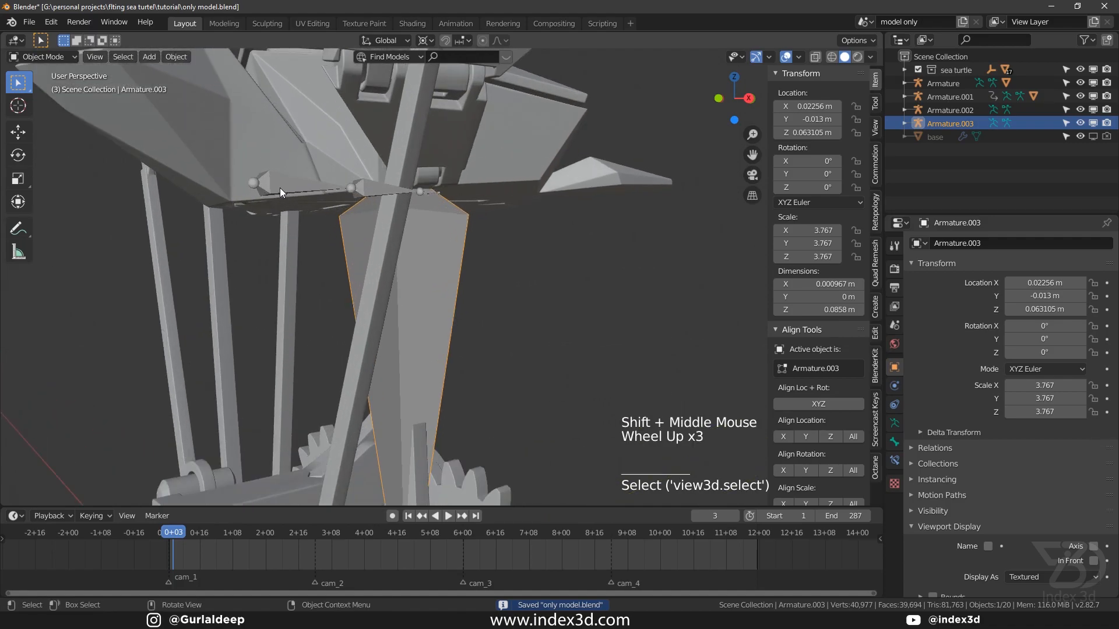
pyautogui.hotkey('ctrl', 's')
pyautogui.click(277, 184)
pyautogui.keyDown('shift'); pyautogui.click(418, 244); pyautogui.keyUp('shift')
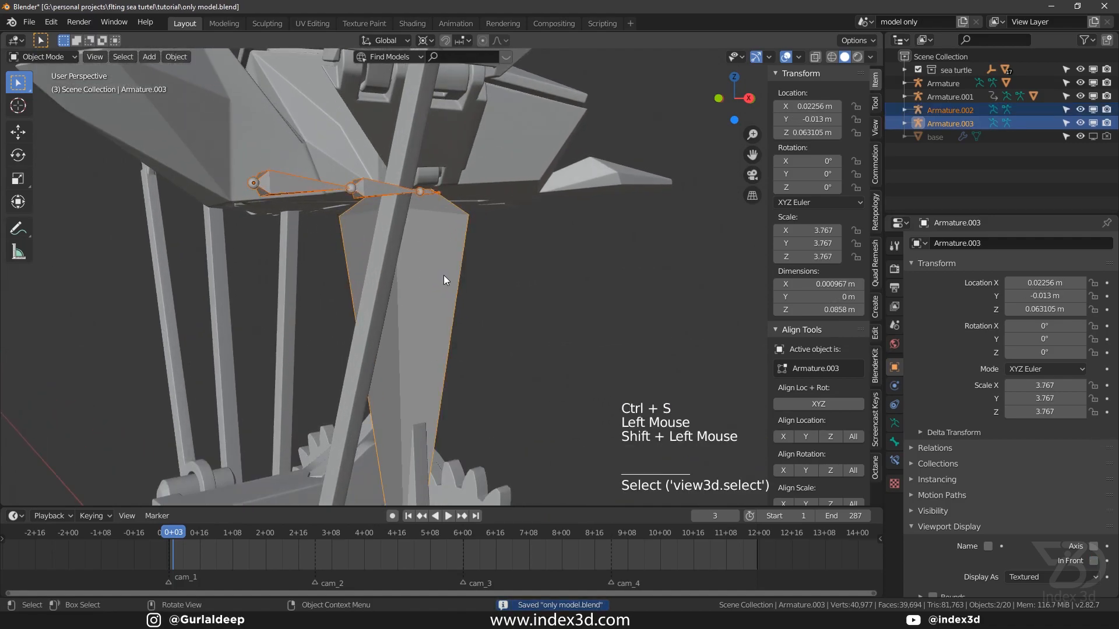
pyautogui.press('KP_Divide')
pyautogui.hotkey('ctrl', 's')
pyautogui.moveTo(442, 275); pyautogui.dragTo(400, 244, button='middle')
pyautogui.hotkey('ctrl', 's')
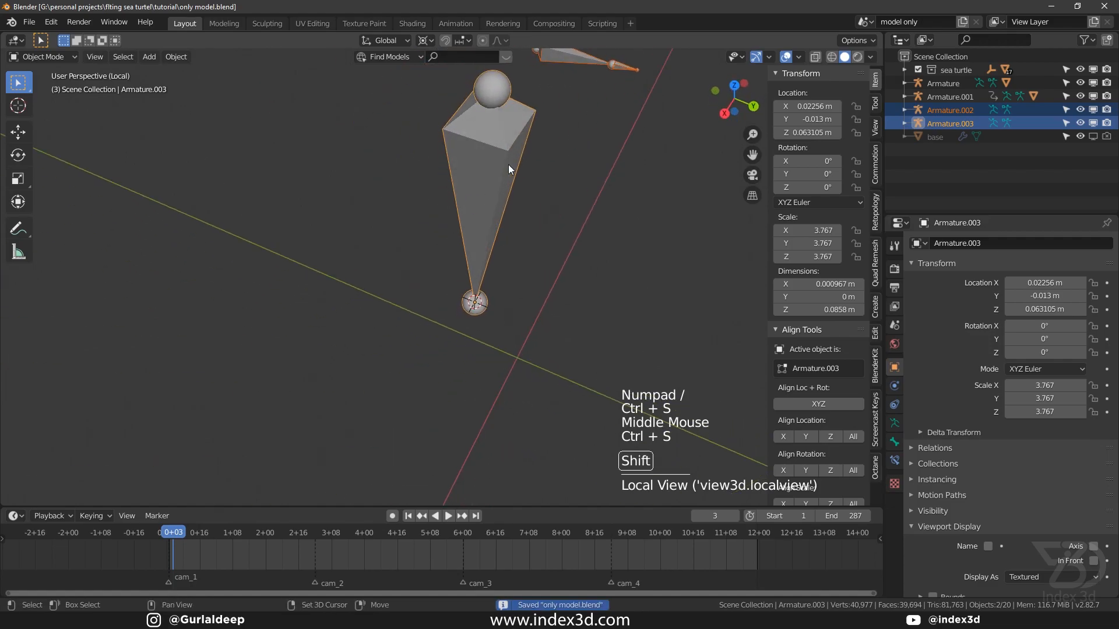
# Join the horizontal bone chain into the rod armature and save the file.
pyautogui.keyDown('shift'); pyautogui.moveTo(514, 158); pyautogui.dragTo(455, 208, button='middle'); pyautogui.keyUp('shift')
pyautogui.click(456, 207)
pyautogui.click(445, 158)
pyautogui.keyDown('shift'); pyautogui.click(418, 231); pyautogui.keyUp('shift')
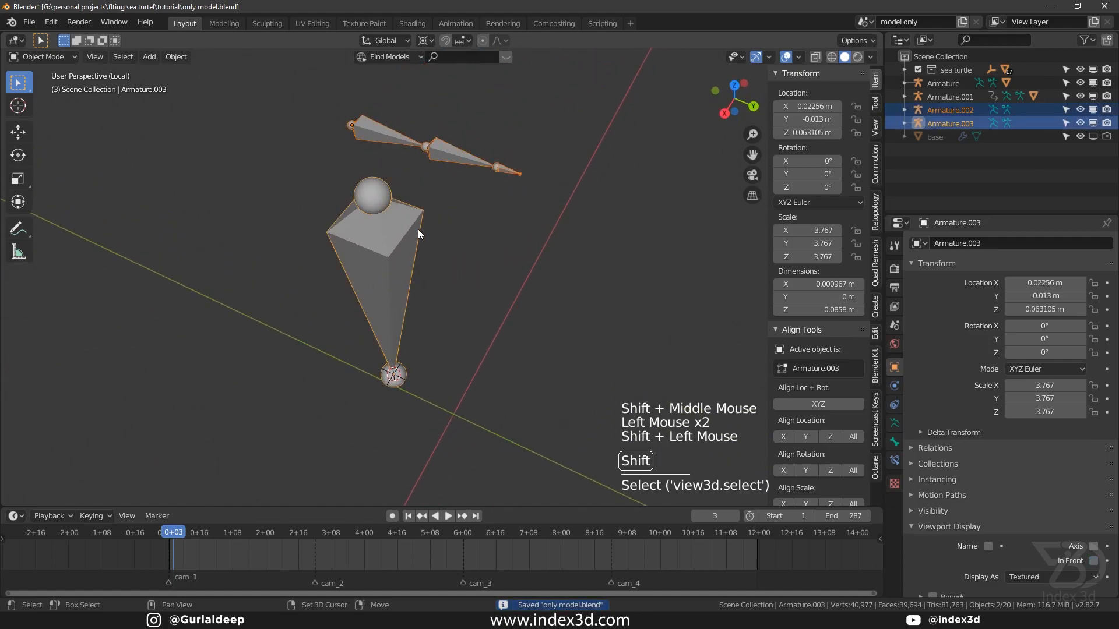
pyautogui.hotkey('ctrl', 'j')
pyautogui.hotkey('ctrl', 's')
# In Edit Mode, switch the direction of the chain's middle bone and small end bone, and save the file.
pyautogui.keyDown('shift'); pyautogui.moveTo(446, 177); pyautogui.dragTo(415, 215, button='middle'); pyautogui.keyUp('shift')
pyautogui.scroll(3, 415, 215)
pyautogui.click(417, 219)
pyautogui.press('Tab')
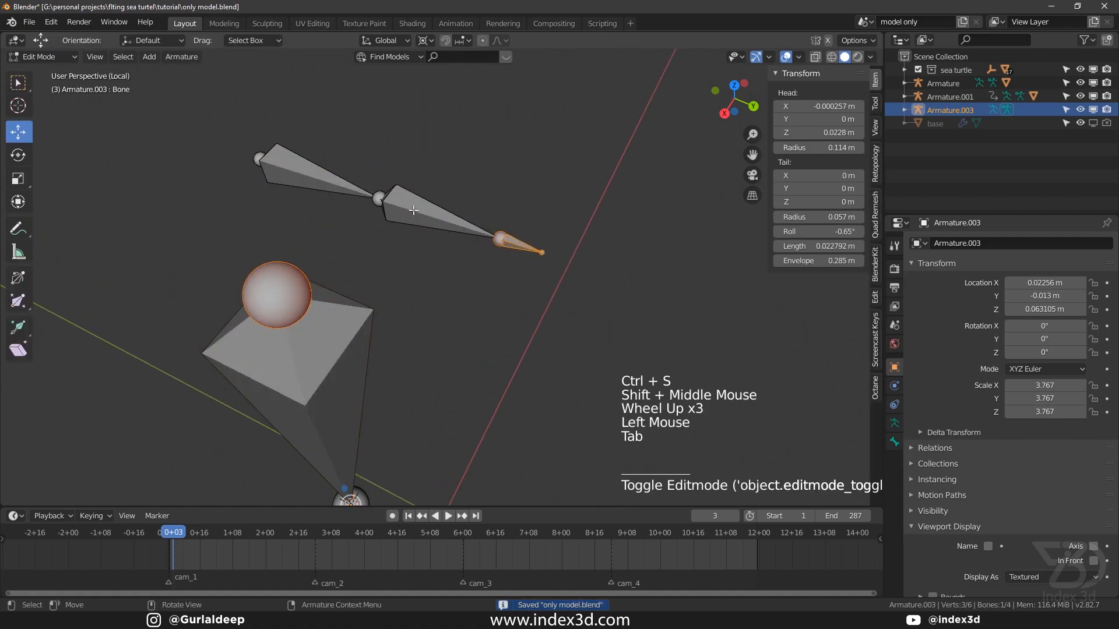
pyautogui.click(414, 210)
pyautogui.keyDown('shift'); pyautogui.click(524, 247); pyautogui.keyUp('shift')
pyautogui.rightClick(509, 245)
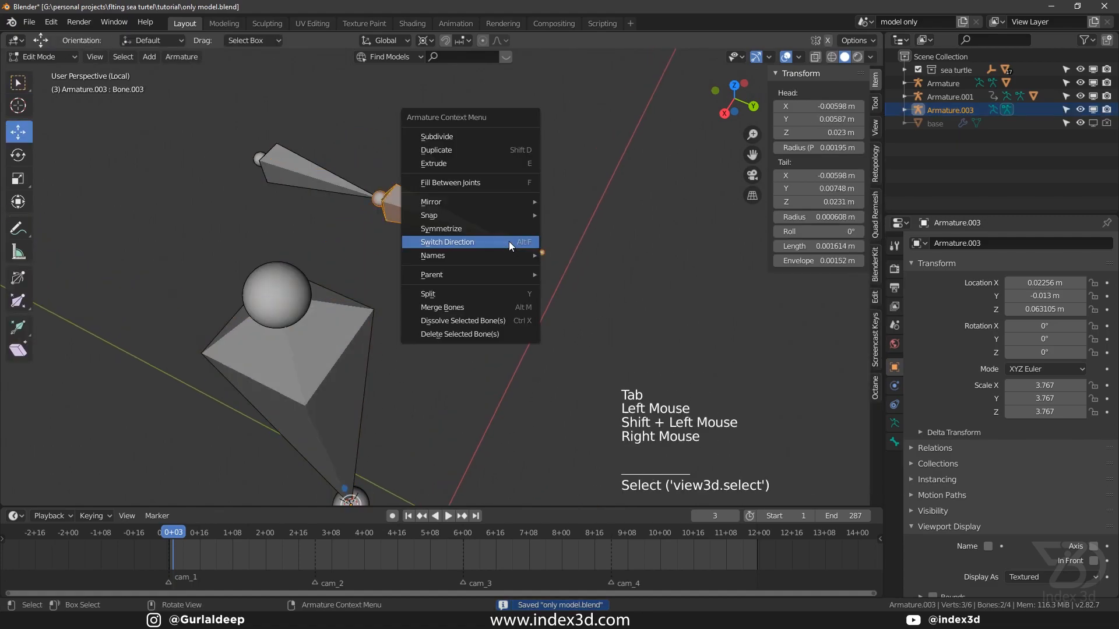
pyautogui.click(468, 242)
pyautogui.click(465, 235)
pyautogui.hotkey('ctrl', 's')
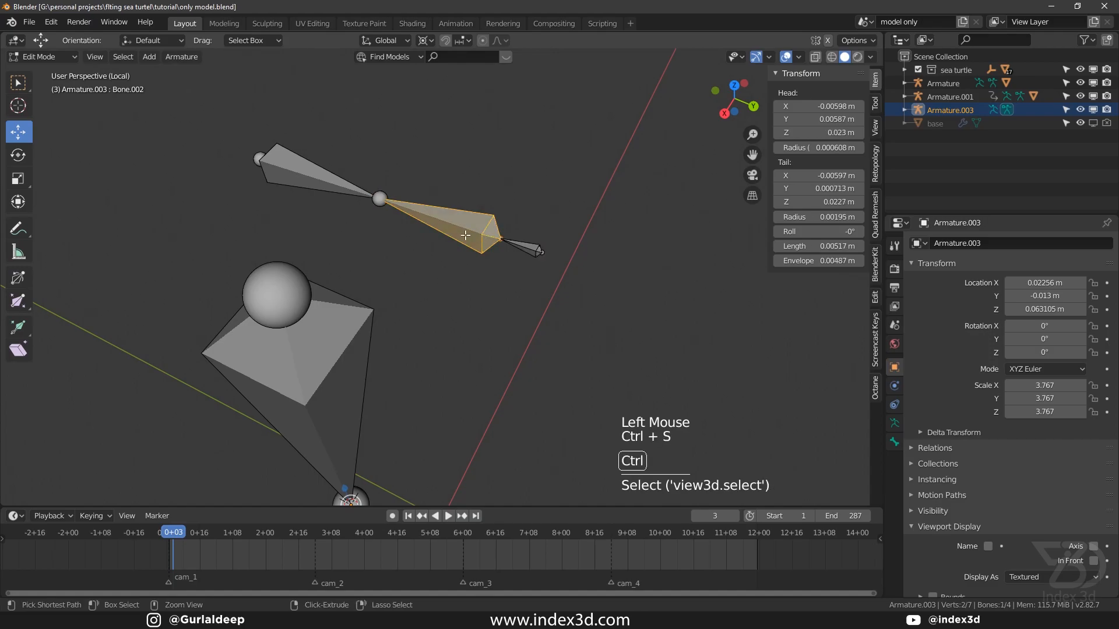
# Return the joined armature to Object Mode and leave local view to show the whole turtle.
pyautogui.press('Tab')
pyautogui.press('KP_Divide')
pyautogui.keyDown('shift'); pyautogui.moveTo(465, 235); pyautogui.dragTo(404, 210, button='middle'); pyautogui.keyUp('shift')
pyautogui.keyDown('shift'); pyautogui.scroll(-1, 330, 264); pyautogui.keyUp('shift')
pyautogui.scroll(-2, 329, 265)
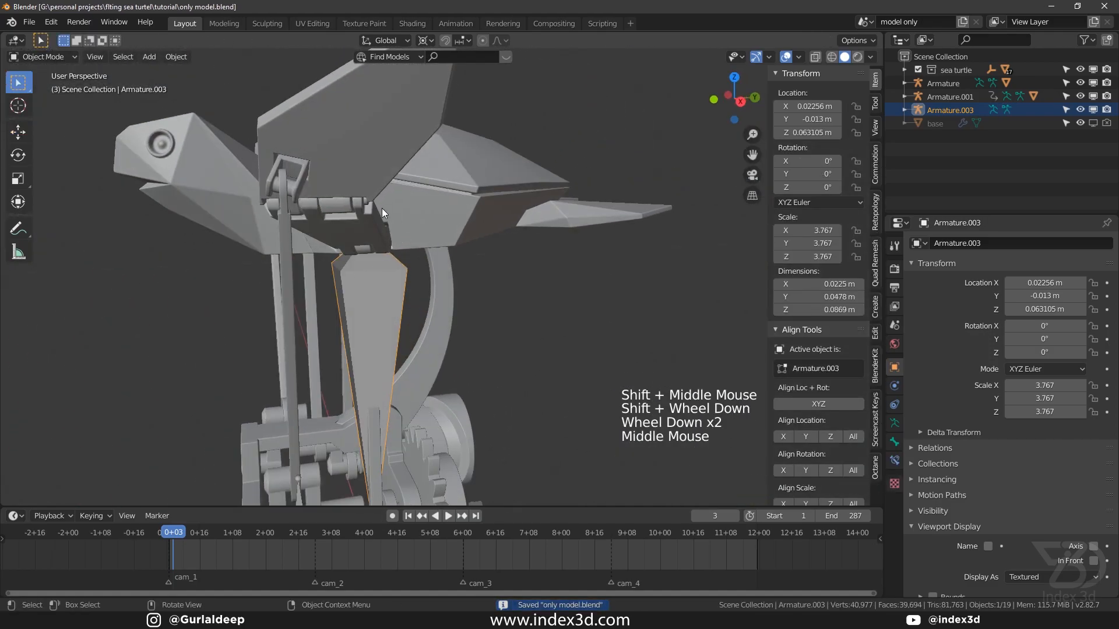
# Annotate the turtle's head and rear body with curved swing arrows, then erase the annotations.
pyautogui.click(18, 229)
pyautogui.moveTo(299, 185); pyautogui.dragTo(445, 219)
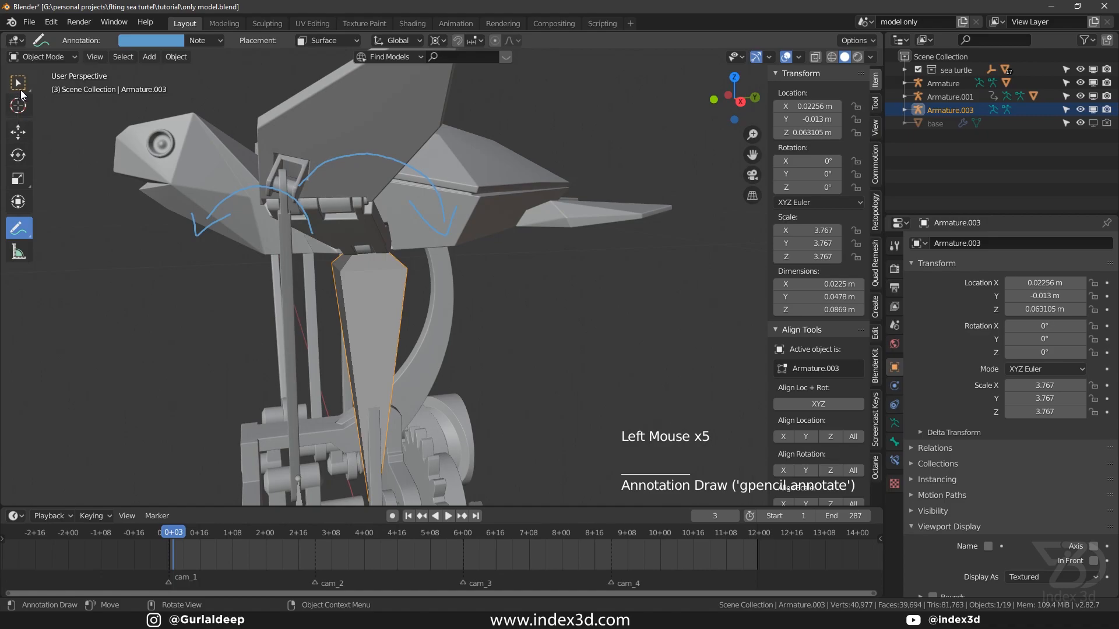
pyautogui.moveTo(299, 206)
pyautogui.keyDown('ctrl'); pyautogui.mouseDown()
pyautogui.moveTo(274, 217)
pyautogui.moveTo(352, 227)
pyautogui.mouseUp(); pyautogui.keyUp('ctrl')
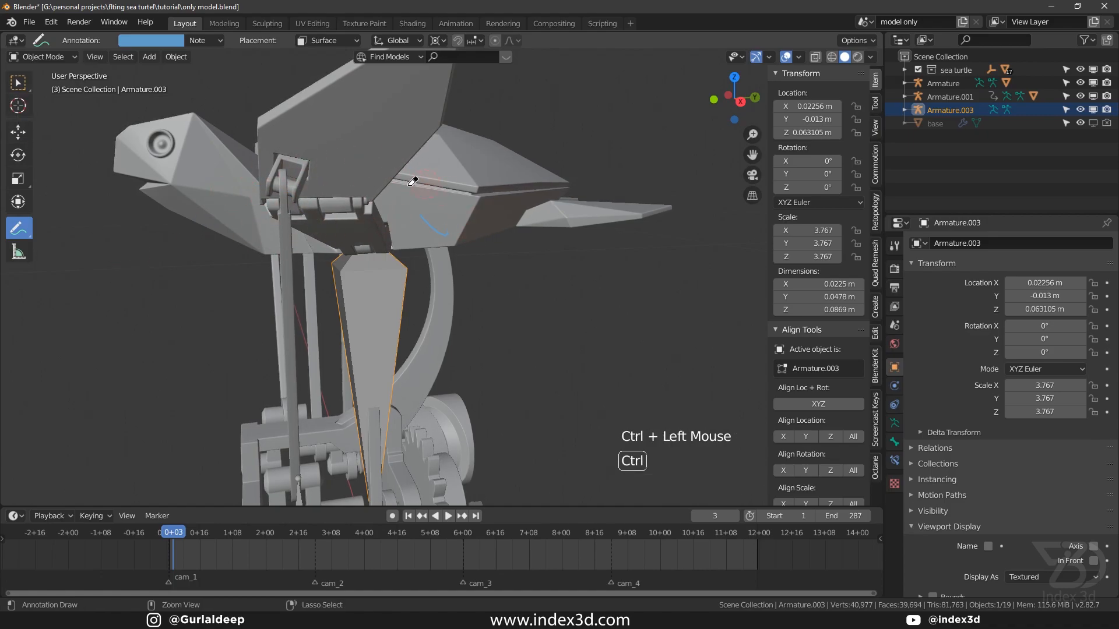
pyautogui.keyDown('ctrl'); pyautogui.moveTo(419, 178); pyautogui.dragTo(434, 226); pyautogui.keyUp('ctrl')
pyautogui.click(28, 85)
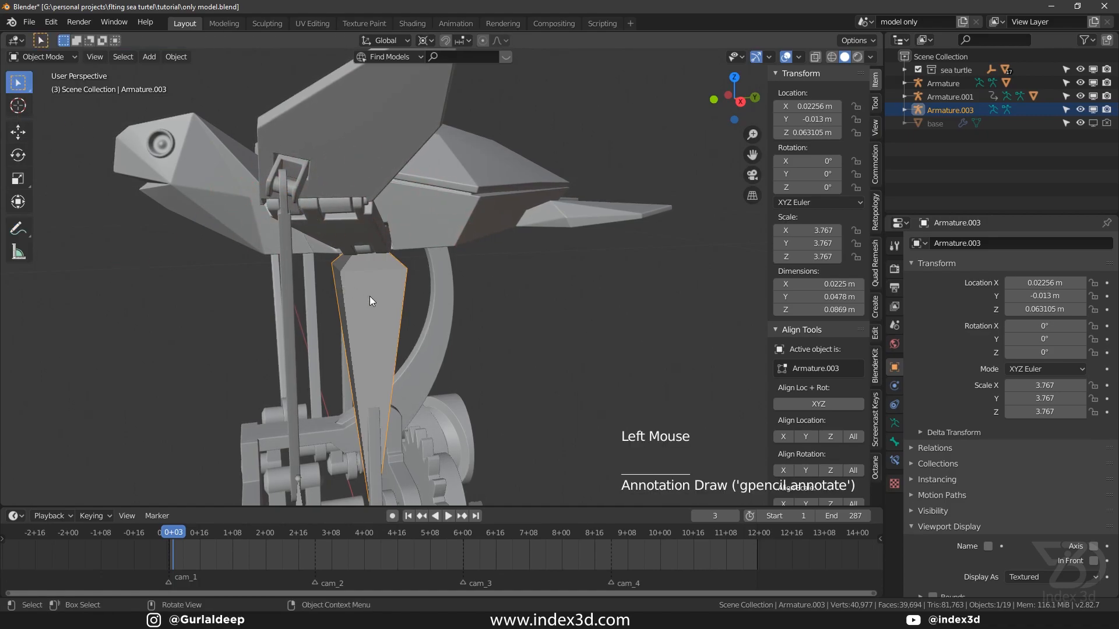
# Isolate the joined armature in local view, save the file, and enter Edit Mode.
pyautogui.press('KP_Divide')
pyautogui.hotkey('ctrl', 's')
pyautogui.keyDown('shift'); pyautogui.moveTo(369, 296); pyautogui.dragTo(384, 267, button='middle'); pyautogui.keyUp('shift')
pyautogui.hotkey('ctrl', 's')
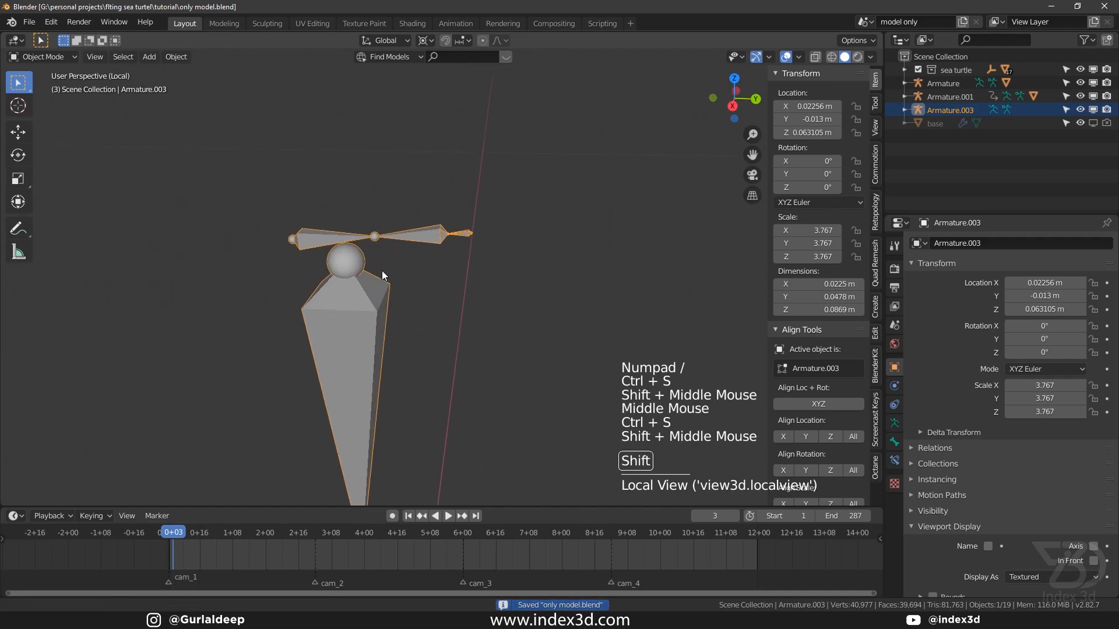
pyautogui.keyDown('shift'); pyautogui.scroll(1, 383, 267); pyautogui.keyUp('shift')
pyautogui.scroll(2, 408, 233)
pyautogui.click(429, 240)
pyautogui.press('Tab')
# Try rotating the rear joint and the middle bone of the chain using a different pivot point.
pyautogui.click(458, 237)
pyautogui.press('r')
pyautogui.click(467, 236)
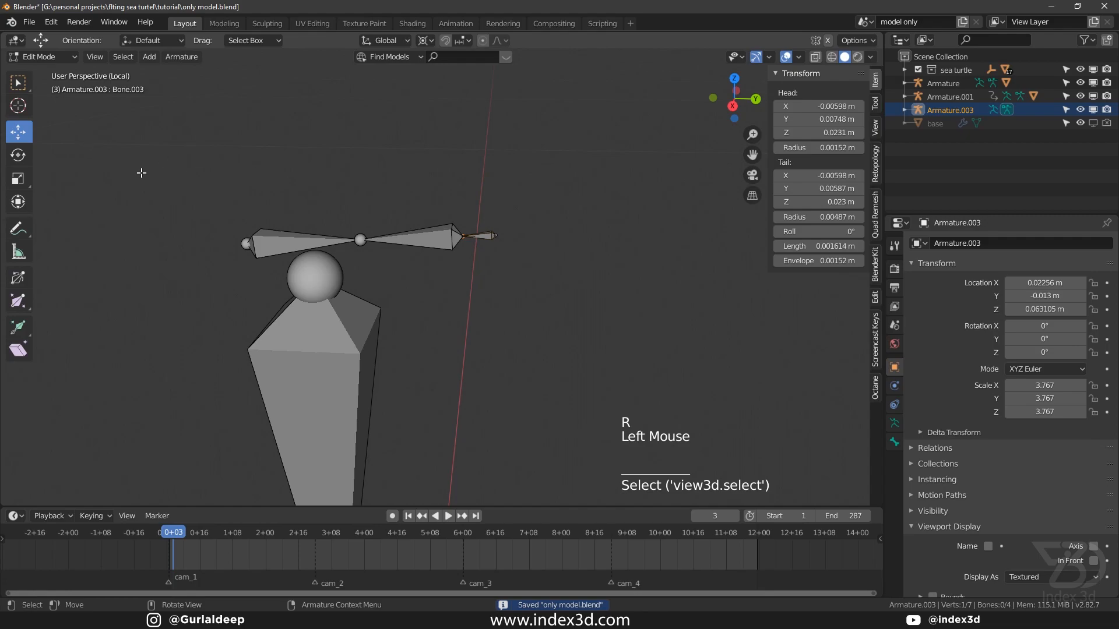
pyautogui.click(429, 41)
pyautogui.click(447, 56)
pyautogui.press('r')
pyautogui.rightClick(477, 267)
pyautogui.click(459, 247)
pyautogui.press('r')
pyautogui.rightClick(499, 259)
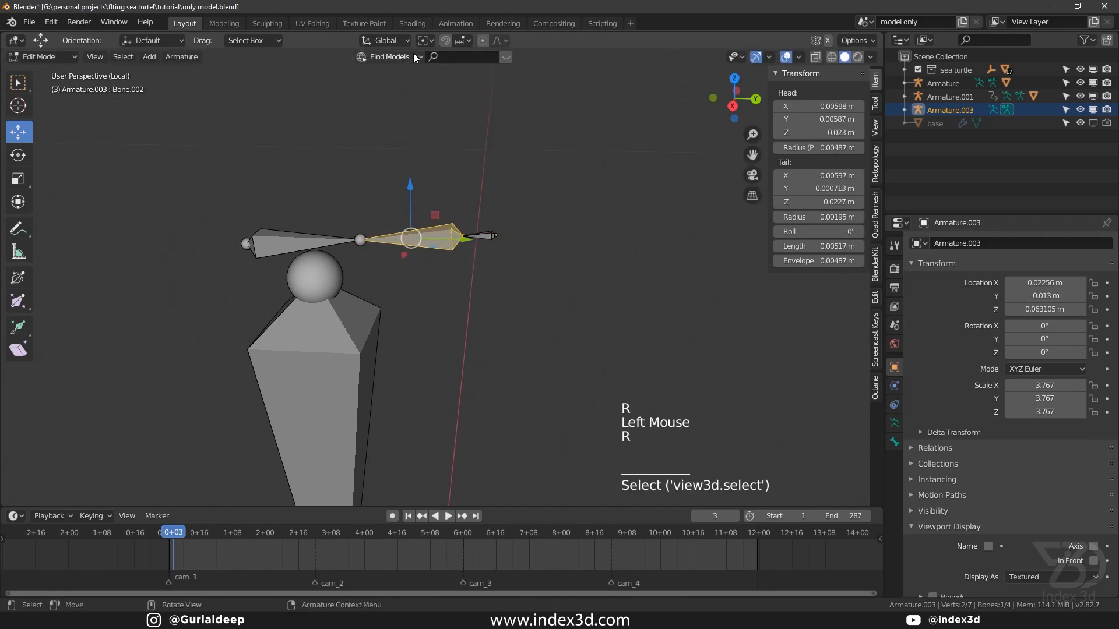
# Change the transform pivot point again and test the rotation of the middle and front bones, cancelling each rotation.
pyautogui.click(427, 41)
pyautogui.click(489, 98)
pyautogui.press('r')
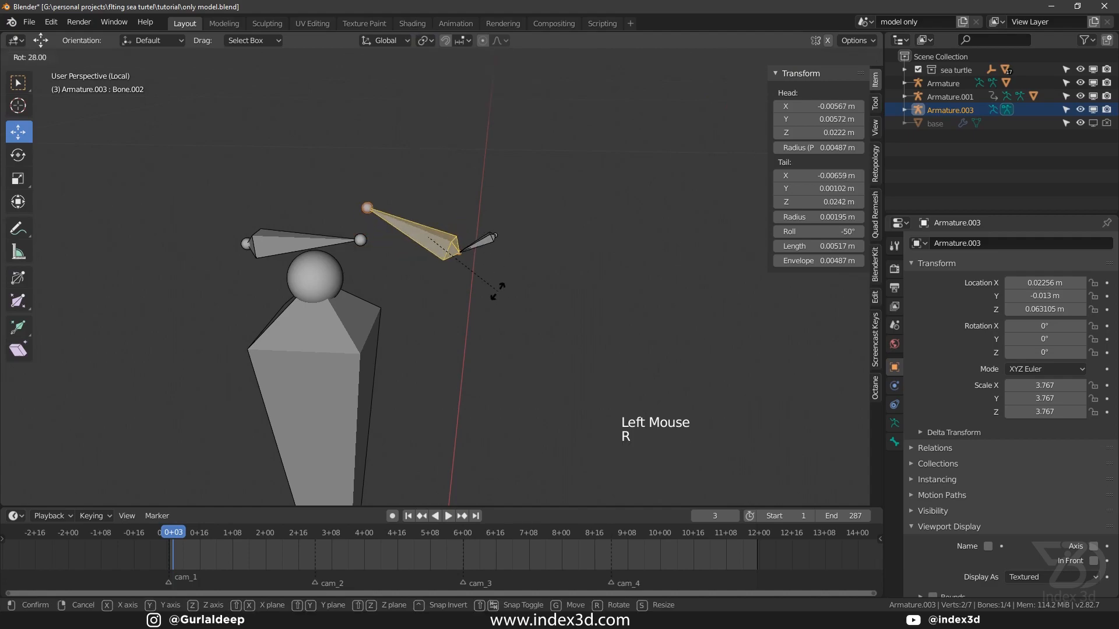
pyautogui.rightClick(497, 280)
pyautogui.click(296, 240)
pyautogui.press('r')
pyautogui.rightClick(422, 262)
# Save the file and examine the chain's middle bone and the joint it shares with the front bone.
pyautogui.hotkey('ctrl', 's')
pyautogui.keyDown('shift'); pyautogui.moveTo(417, 262); pyautogui.dragTo(402, 256, button='middle'); pyautogui.keyUp('shift')
pyautogui.moveTo(402, 257); pyautogui.dragTo(387, 233, button='middle')
pyautogui.hotkey('ctrl', 's')
pyautogui.click(402, 233)
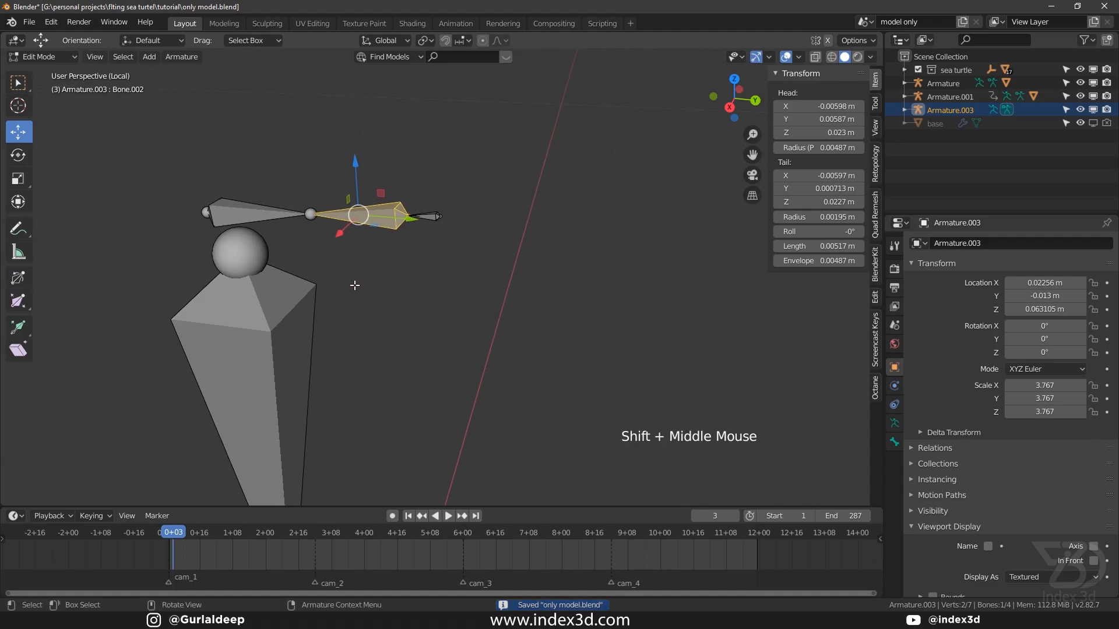
pyautogui.scroll(1, 326, 252)
pyautogui.keyDown('shift'); pyautogui.moveTo(327, 252); pyautogui.dragTo(401, 265, button='middle'); pyautogui.keyUp('shift')
pyautogui.scroll(3, 295, 226)
pyautogui.click(295, 226)
pyautogui.click(400, 266)
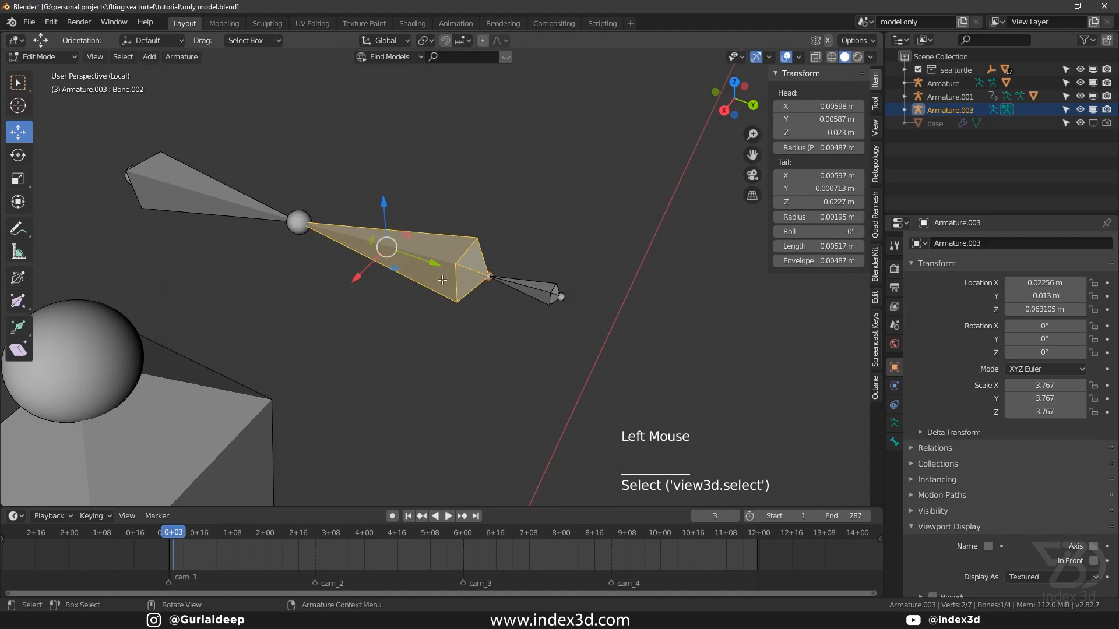
pyautogui.click(296, 224)
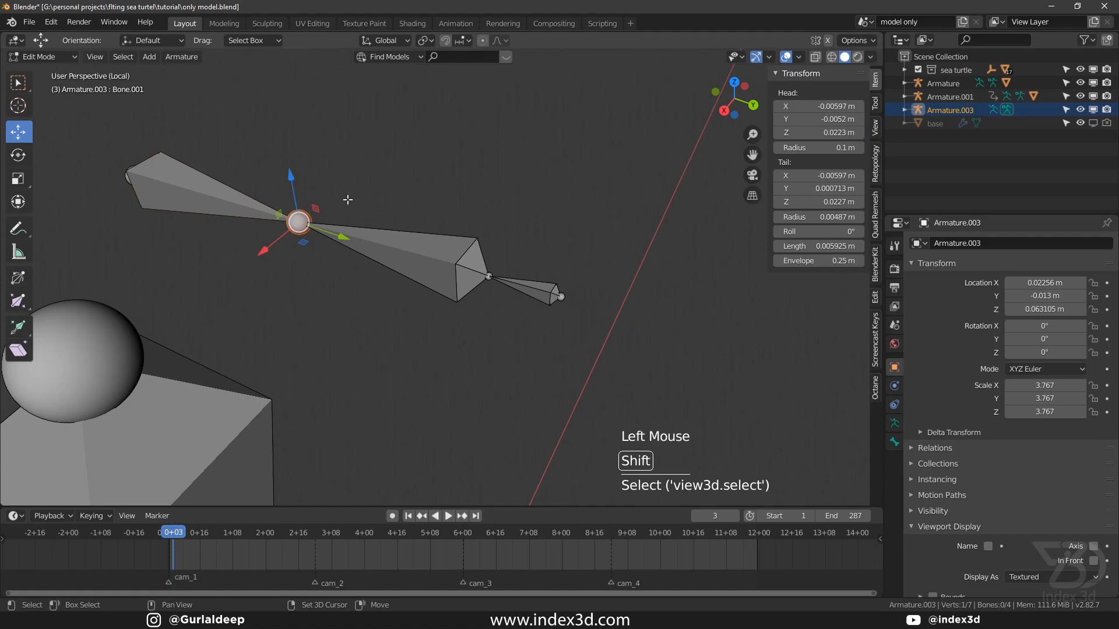
pyautogui.hotkey('ctrl', 's')
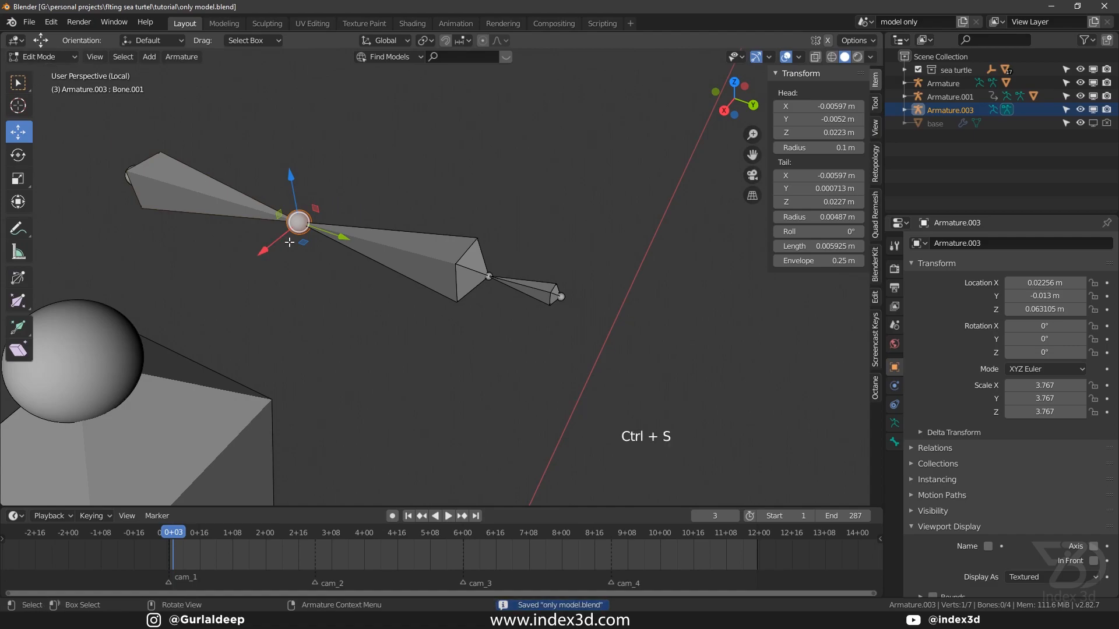
pyautogui.keyDown('shift'); pyautogui.moveTo(217, 237); pyautogui.dragTo(269, 220, button='middle'); pyautogui.keyUp('shift')
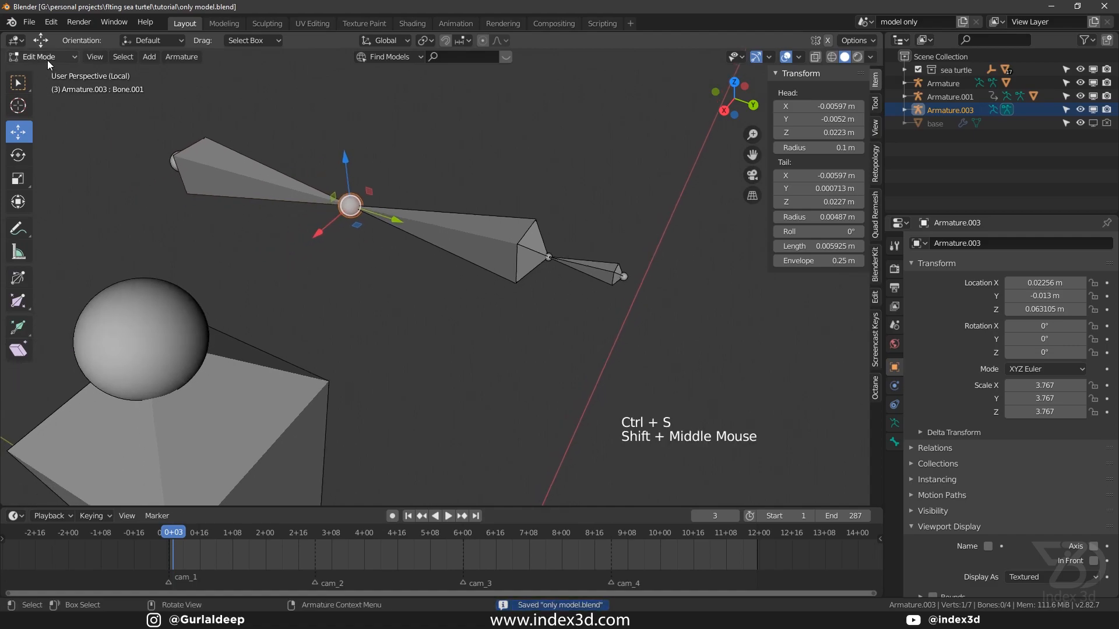
# Parent the rod bone to the chain's front bone with Keep Offset, save the file, and leave Edit Mode.
pyautogui.click(222, 388)
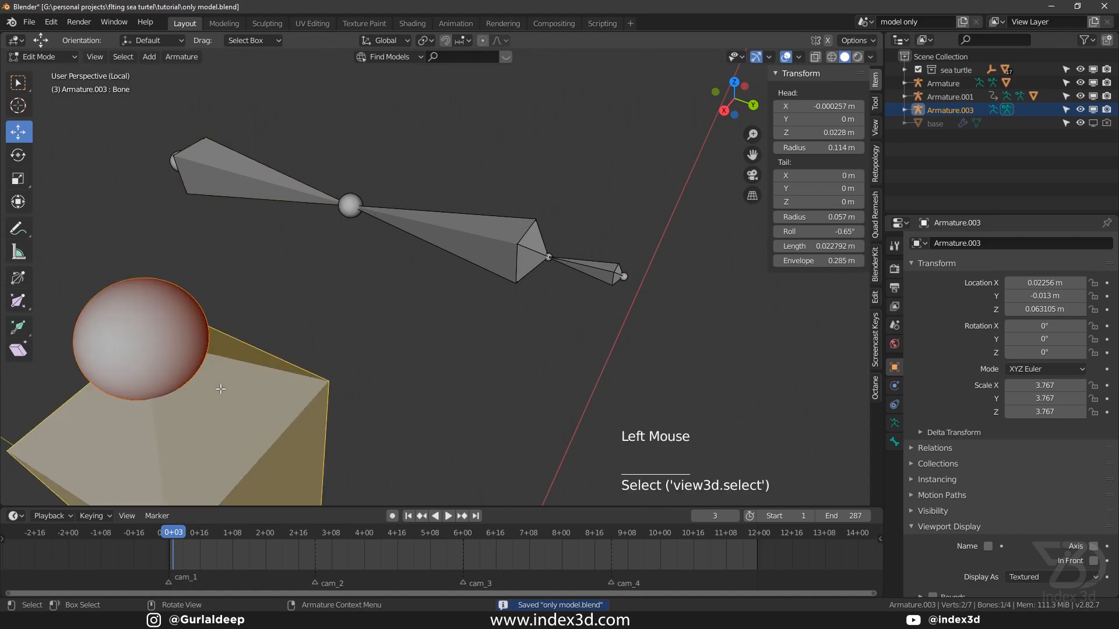
pyautogui.keyDown('shift'); pyautogui.click(232, 183); pyautogui.keyUp('shift')
pyautogui.hotkey('ctrl', 'p')
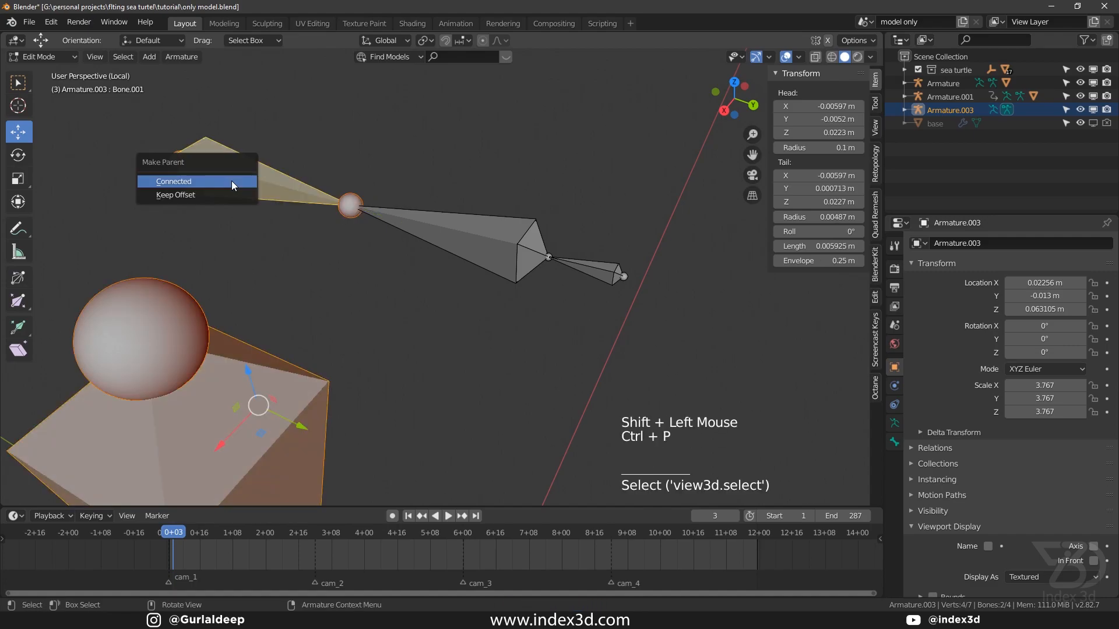
pyautogui.click(211, 198)
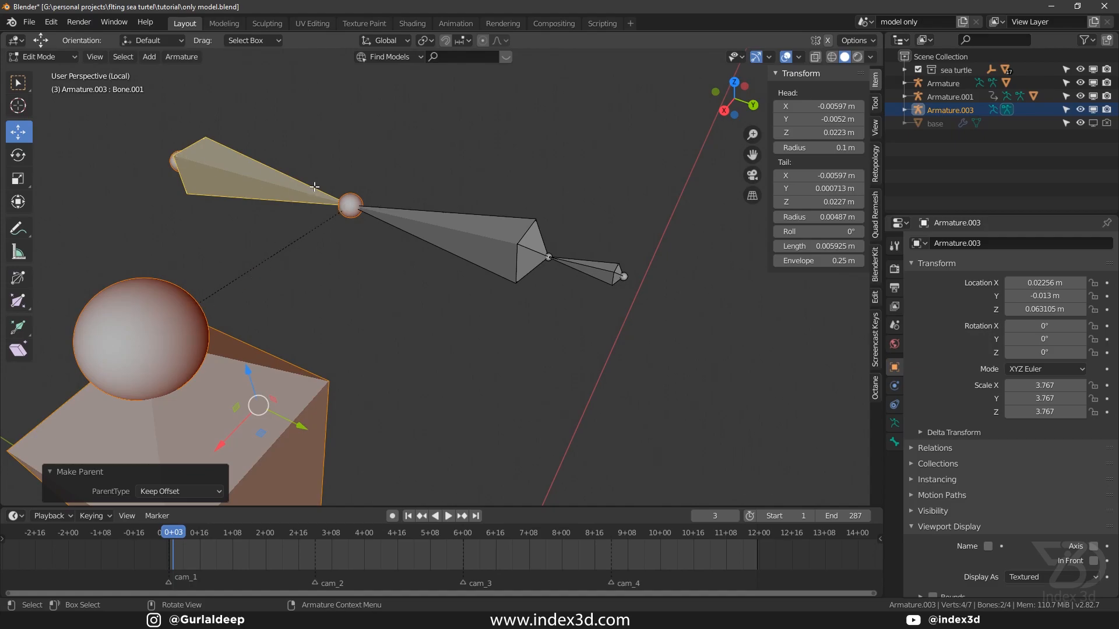
pyautogui.scroll(-4, 350, 324)
pyautogui.keyDown('shift'); pyautogui.moveTo(349, 325); pyautogui.dragTo(358, 274, button='middle'); pyautogui.keyUp('shift')
pyautogui.hotkey('ctrl', 's')
pyautogui.press('Tab')
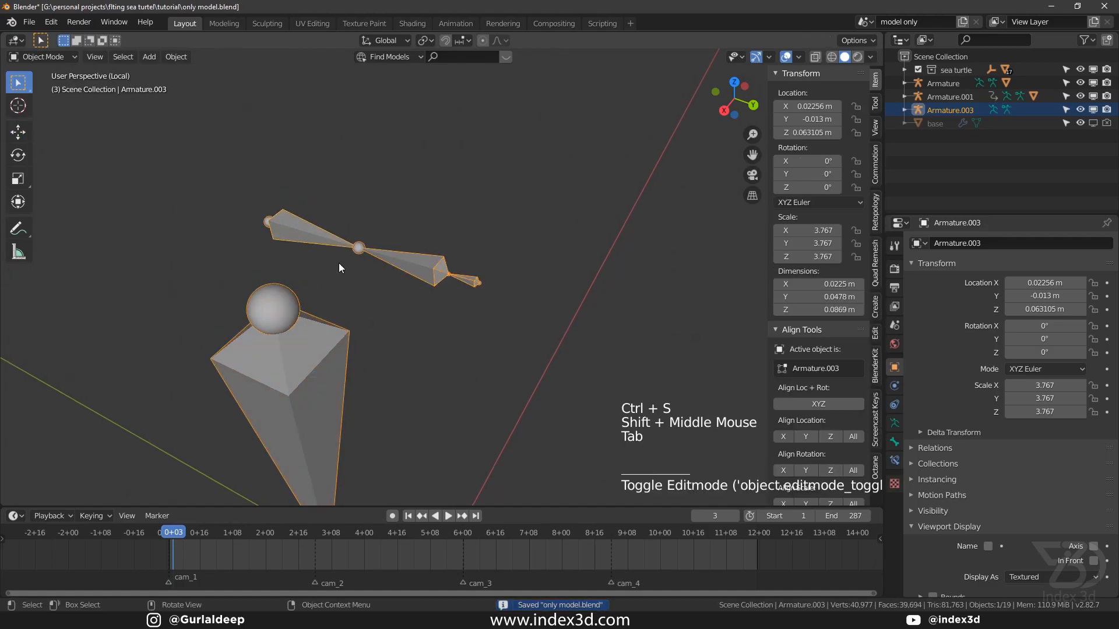
# Switch the joined armature to Pose Mode and save the file.
pyautogui.click(43, 61)
pyautogui.hotkey('ctrl', 's')
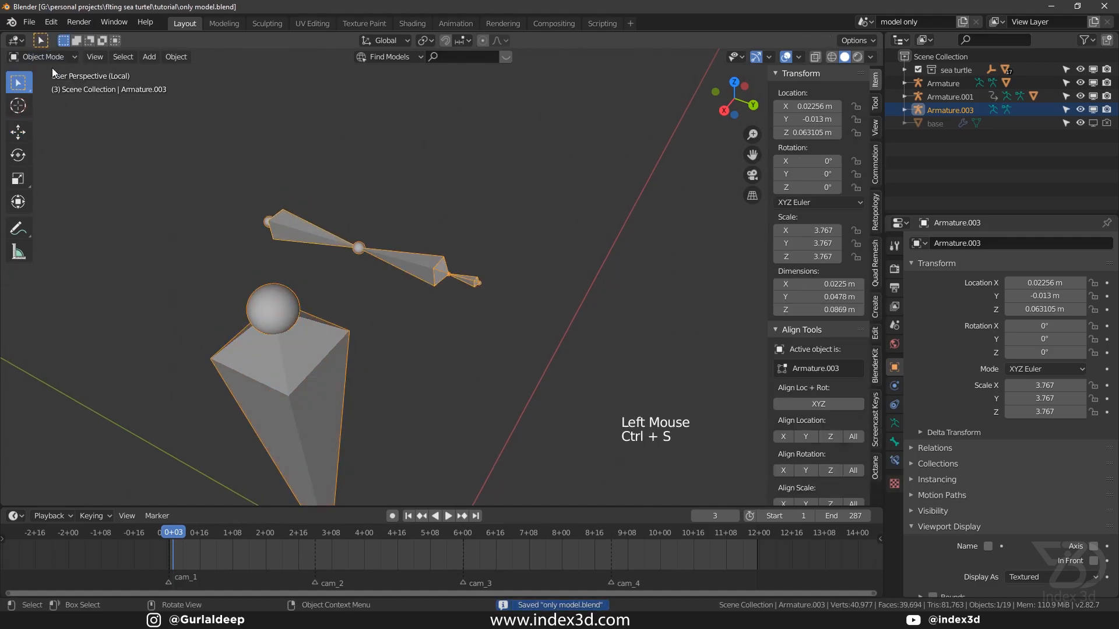
pyautogui.click(46, 57)
pyautogui.click(43, 100)
pyautogui.hotkey('ctrl', 's')
# Leave local view to bring back the full model around the rod bone's lower joint, and save the file.
pyautogui.press('KP_Divide')
pyautogui.hotkey('ctrl', 's')
pyautogui.keyDown('shift'); pyautogui.scroll(-1, 354, 254); pyautogui.keyUp('shift')
pyautogui.keyDown('shift'); pyautogui.moveTo(308, 232); pyautogui.dragTo(292, 300, button='middle'); pyautogui.keyUp('shift')
pyautogui.hotkey('ctrl', 's')
pyautogui.scroll(2, 302, 253)
pyautogui.scroll(2, 292, 300)
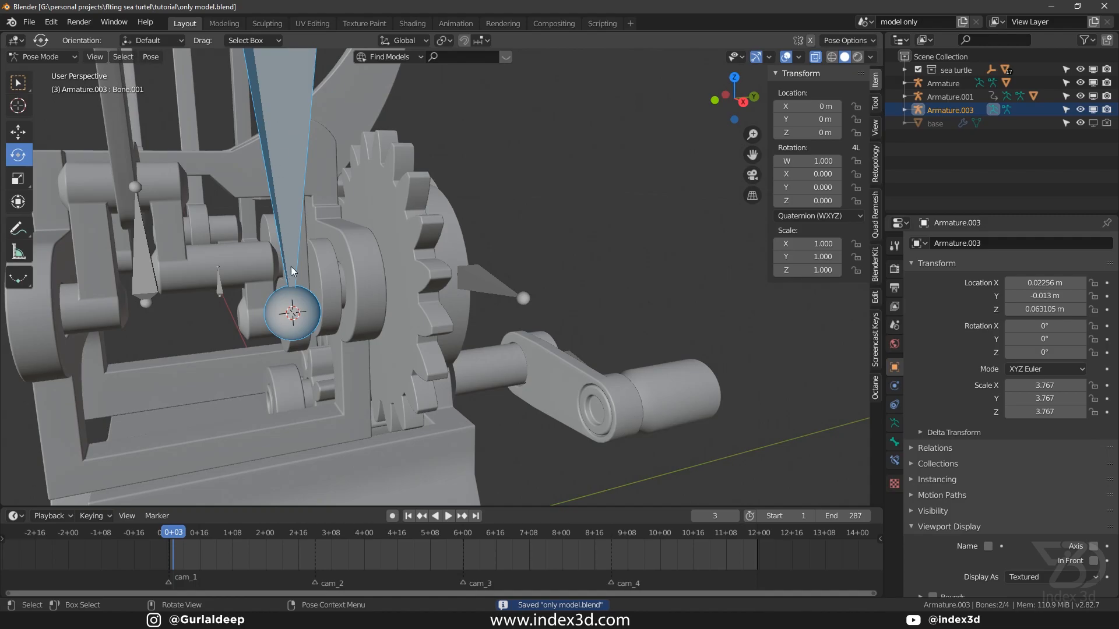
# Examine the small bone inside the rod's lower joint with X-ray off, restore X-ray display, and save the file.
pyautogui.keyDown('shift'); pyautogui.moveTo(297, 321); pyautogui.dragTo(302, 276, button='middle'); pyautogui.keyUp('shift')
pyautogui.scroll(3, 300, 218)
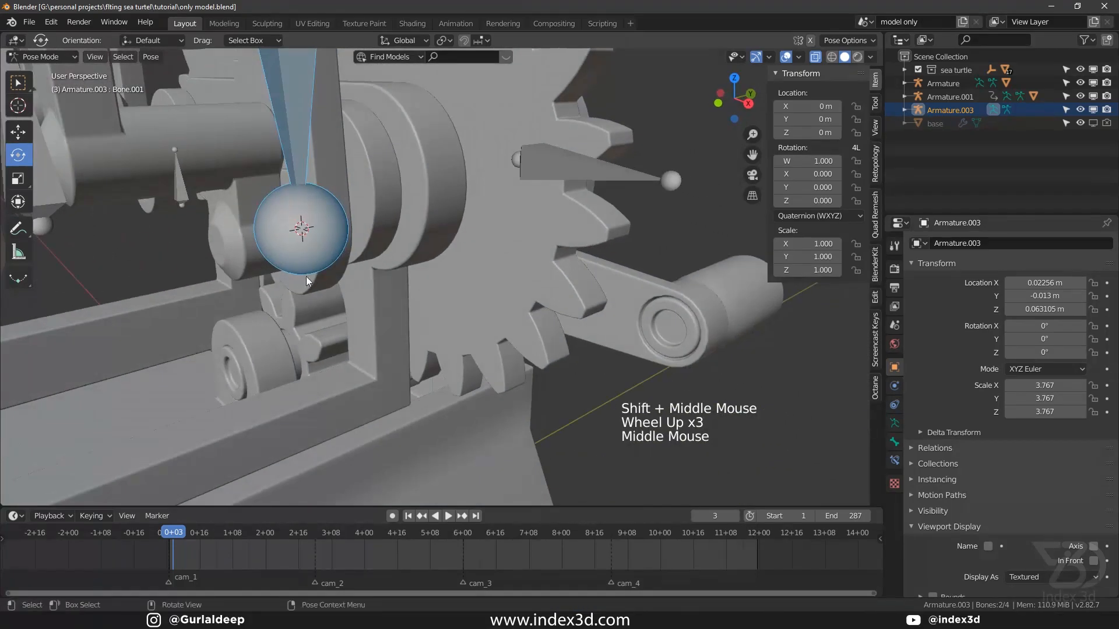
pyautogui.click(815, 58)
pyautogui.scroll(2, 300, 203)
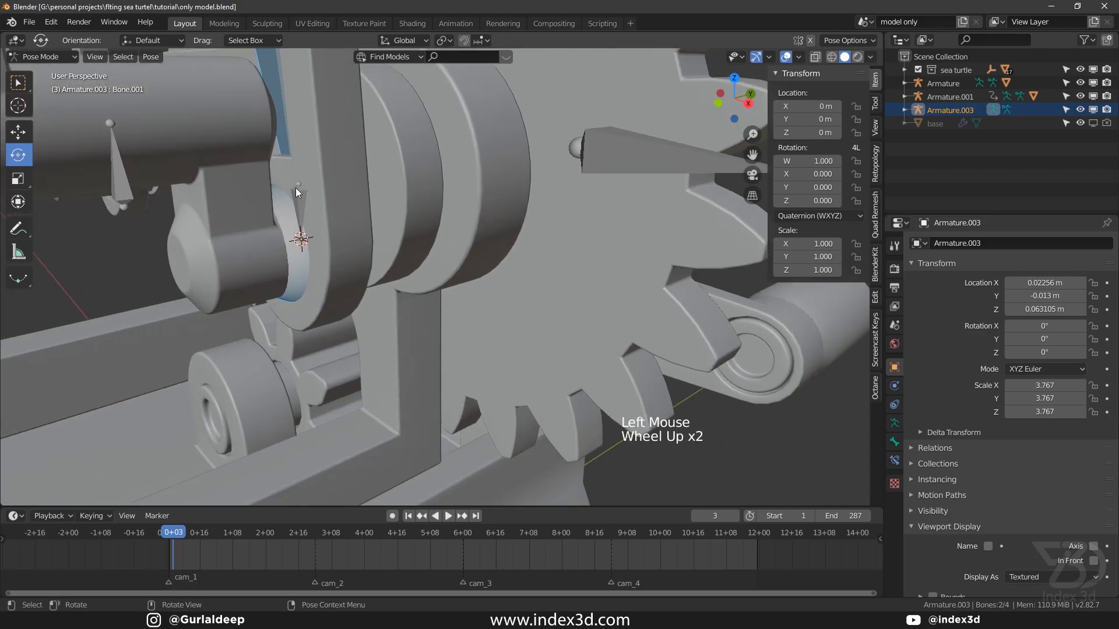
pyautogui.click(814, 59)
pyautogui.hotkey('ctrl', 's')
pyautogui.scroll(-1, 361, 192)
pyautogui.keyDown('shift'); pyautogui.scroll(-2, 360, 193); pyautogui.keyUp('shift')
pyautogui.keyDown('shift'); pyautogui.moveTo(360, 192); pyautogui.dragTo(202, 173, button='middle'); pyautogui.keyUp('shift')
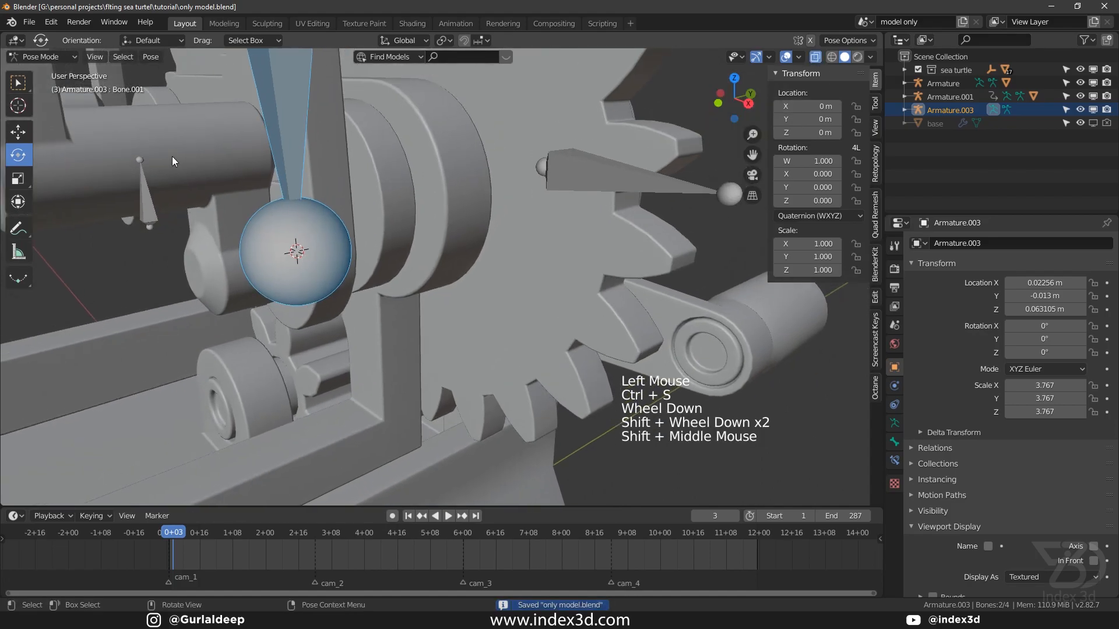
# Add an Inverse Kinematics bone constraint to the tall rod bone above the lower joint in Pose Mode.
pyautogui.click(285, 134)
pyautogui.scroll(-4, 285, 134)
pyautogui.keyDown('shift'); pyautogui.moveTo(286, 134); pyautogui.dragTo(195, 139, button='middle'); pyautogui.keyUp('shift')
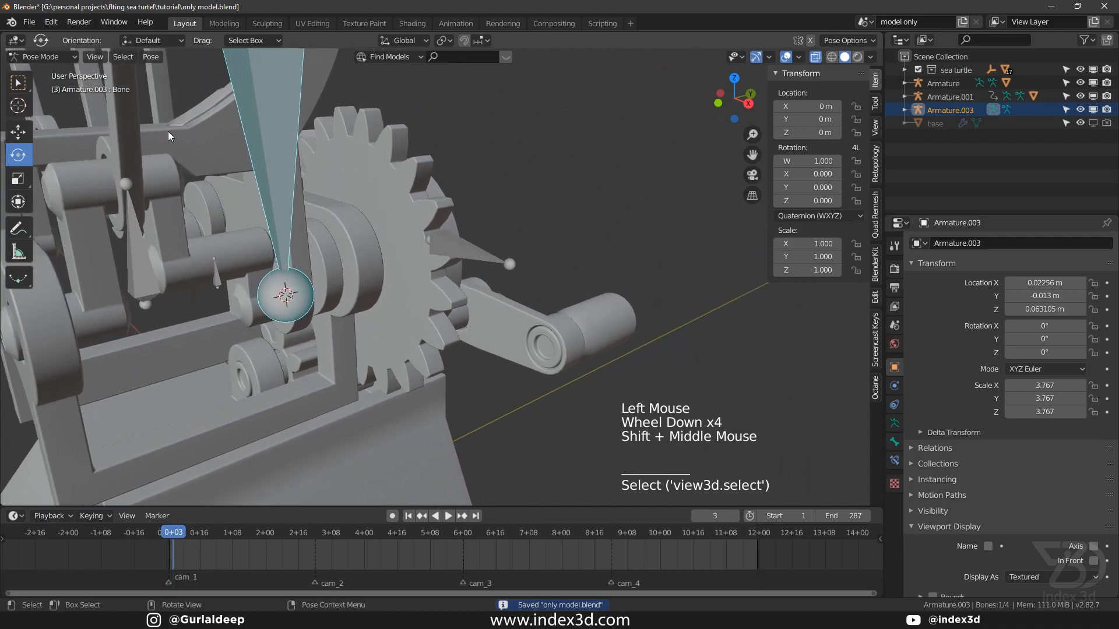
pyautogui.click(53, 58)
pyautogui.click(49, 102)
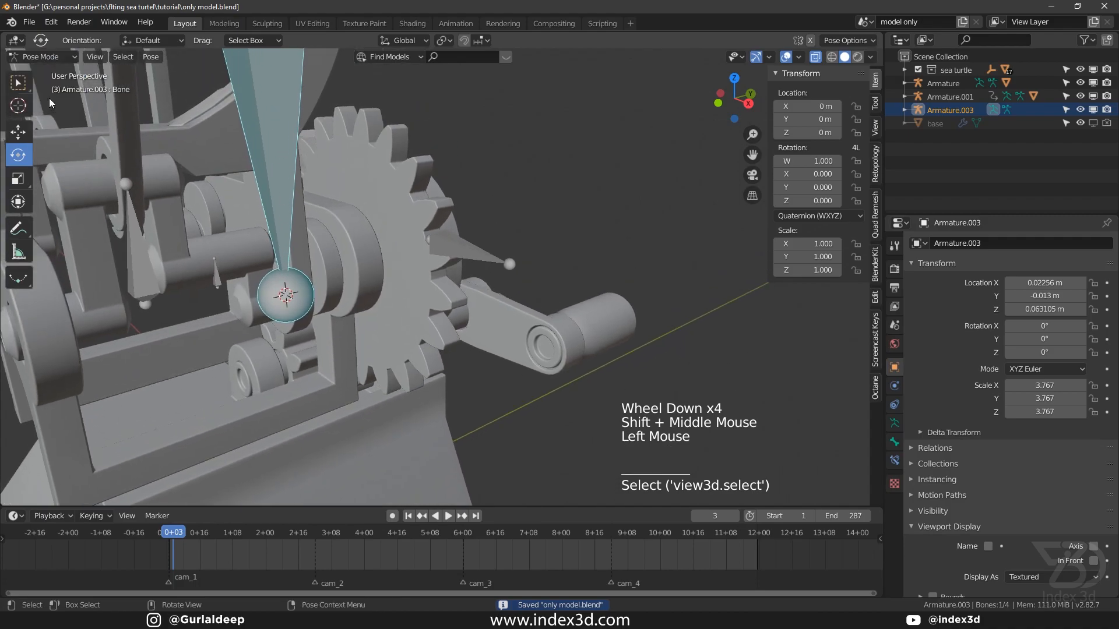
pyautogui.click(894, 461)
pyautogui.click(894, 404)
pyautogui.click(894, 460)
pyautogui.click(994, 245)
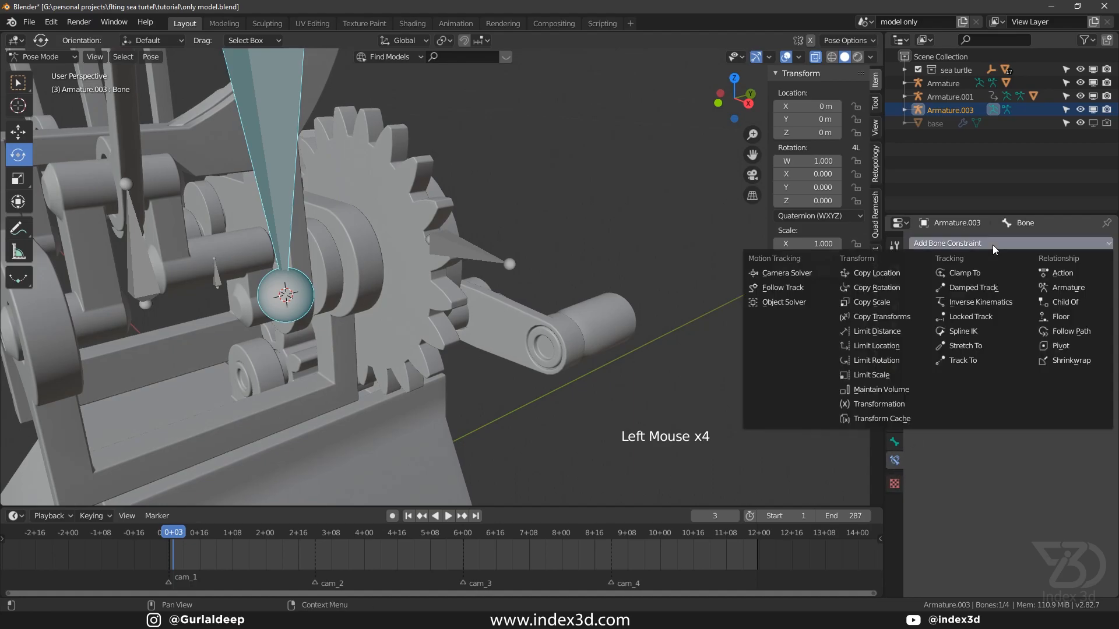
pyautogui.click(987, 303)
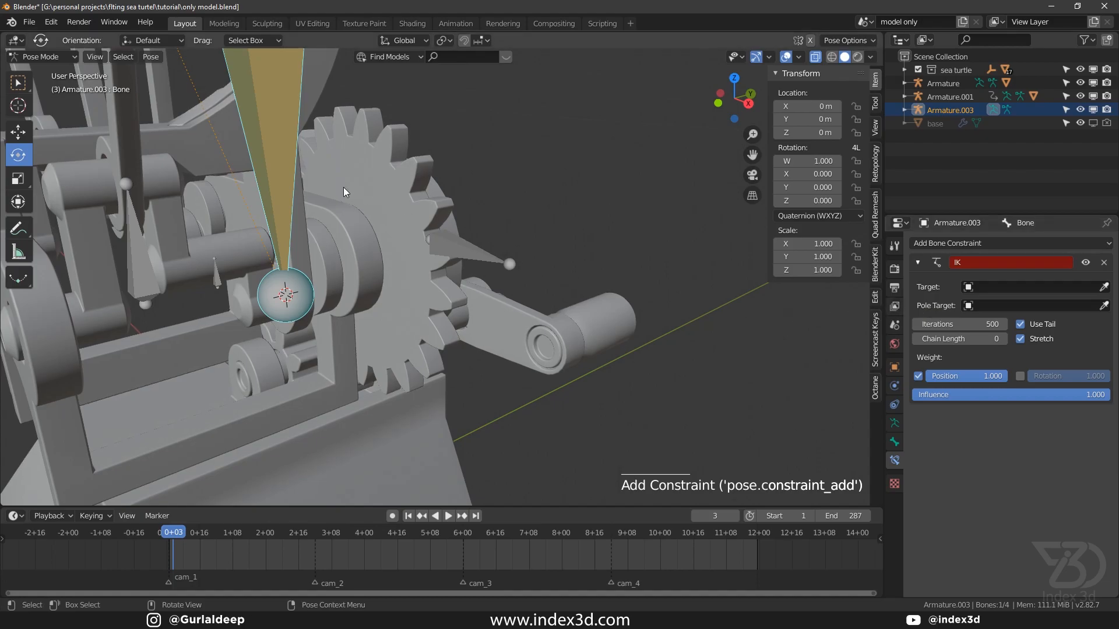
# Switch the rod armature from Pose Mode to Object Mode and save the file.
pyautogui.scroll(-4, 344, 187)
pyautogui.scroll(6, 345, 253)
pyautogui.keyDown('shift'); pyautogui.moveTo(333, 180); pyautogui.dragTo(339, 236, button='middle'); pyautogui.keyUp('shift')
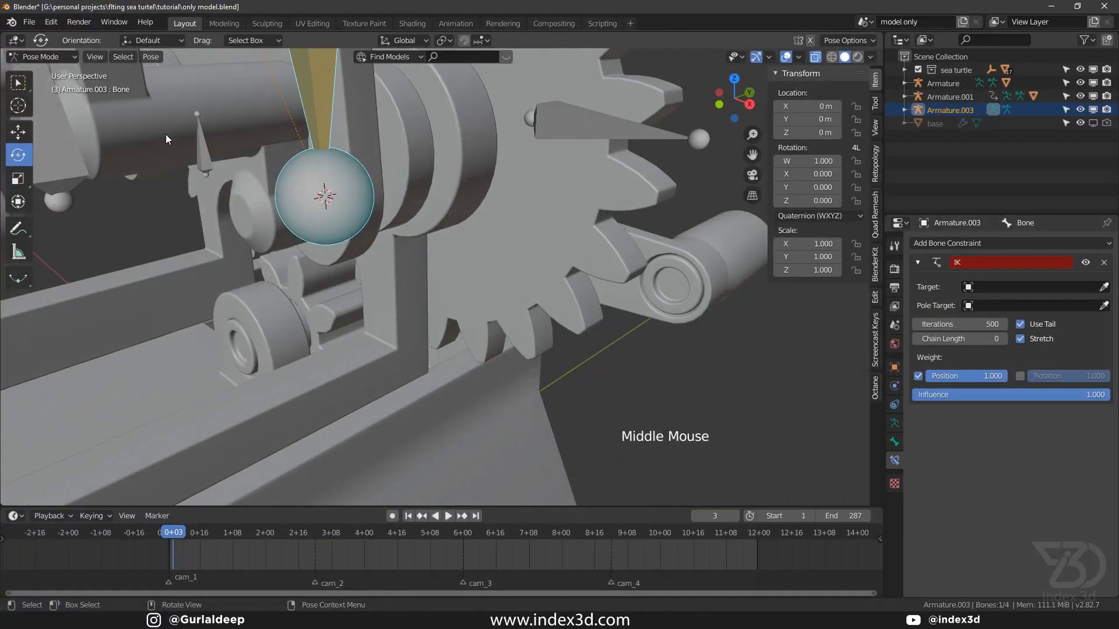
pyautogui.click(36, 63)
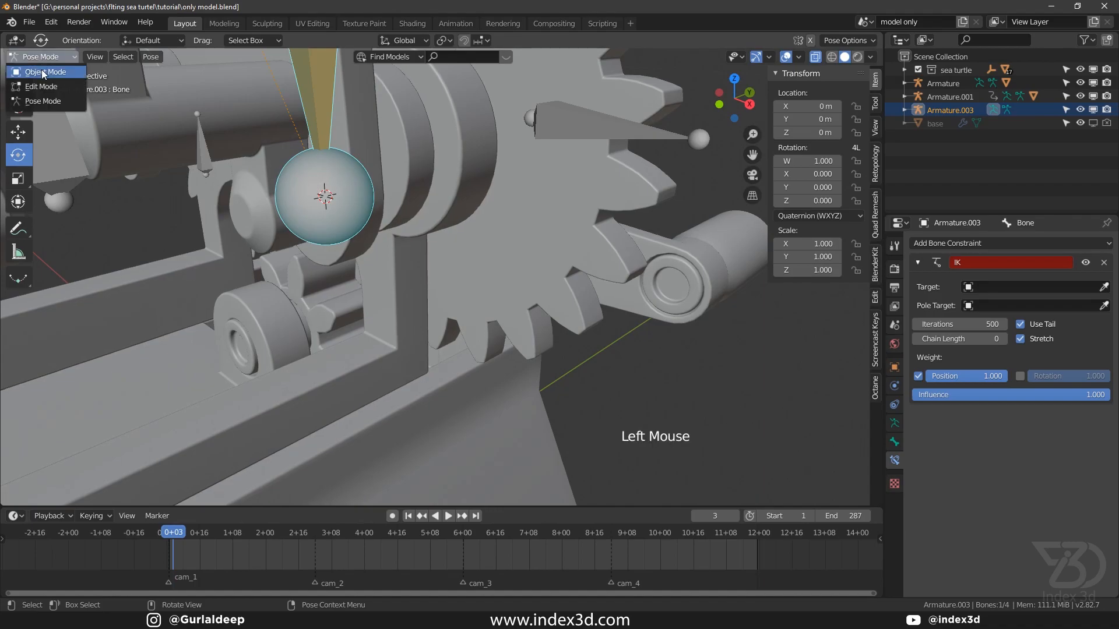
pyautogui.click(40, 69)
pyautogui.scroll(-3, 334, 164)
pyautogui.keyDown('shift'); pyautogui.moveTo(334, 164); pyautogui.dragTo(508, 198, button='middle'); pyautogui.keyUp('shift')
pyautogui.hotkey('ctrl', 's')
# Rename the armature on the left gear and crankshaft as "left gear bone".
pyautogui.click(574, 159)
pyautogui.press('F2')
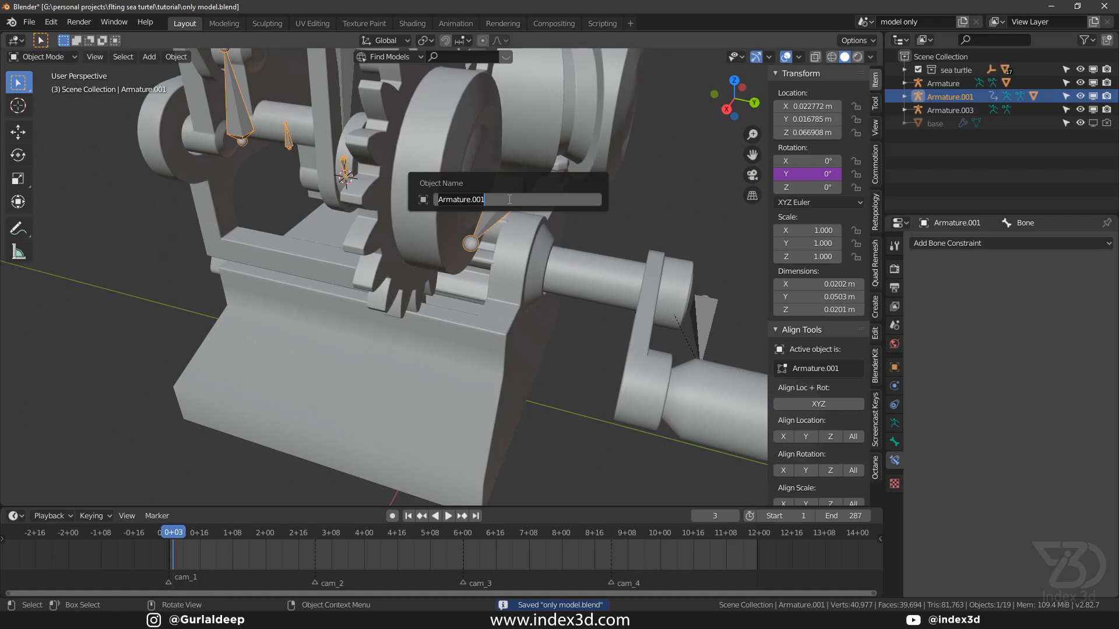
pyautogui.press('BackSpace')
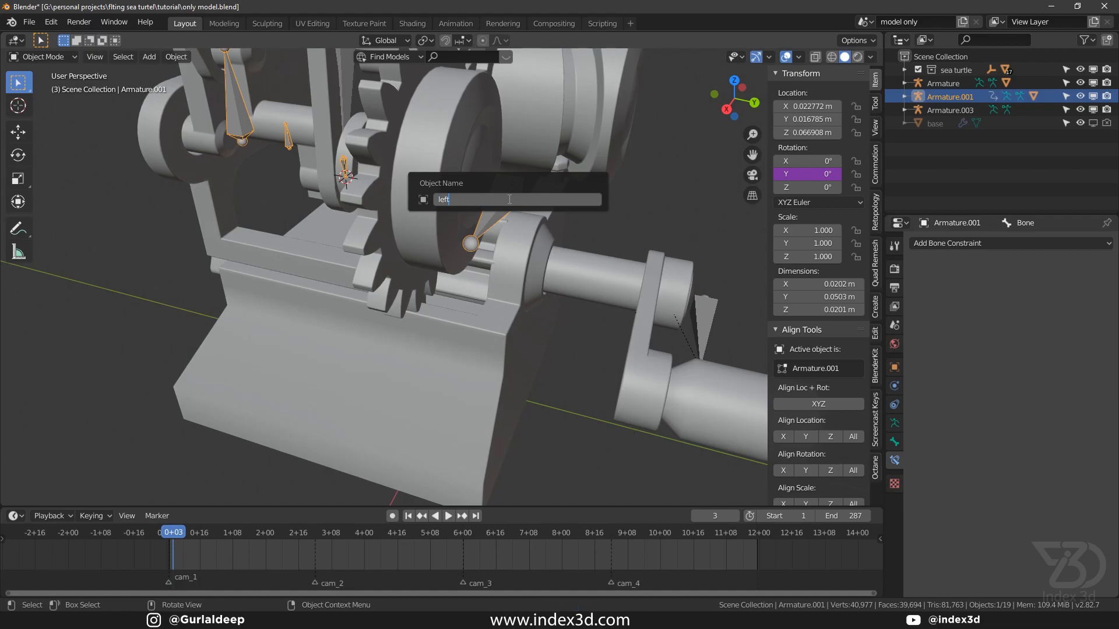
pyautogui.press('BackSpace')
pyautogui.press('BackSpace')
pyautogui.press('BackSpace')
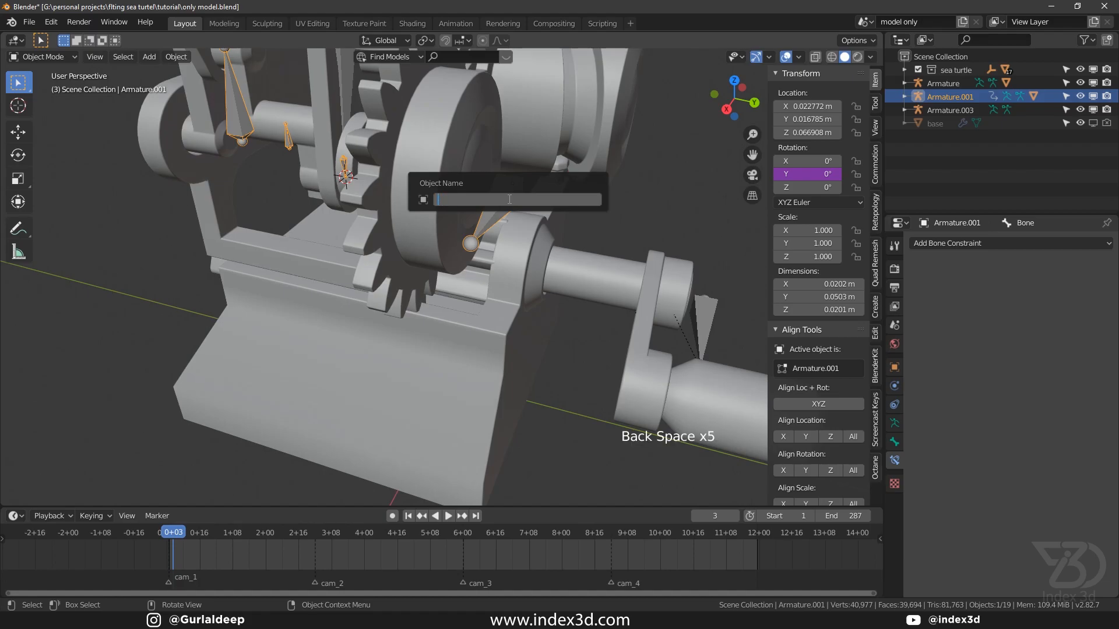
pyautogui.write('left bone gea')
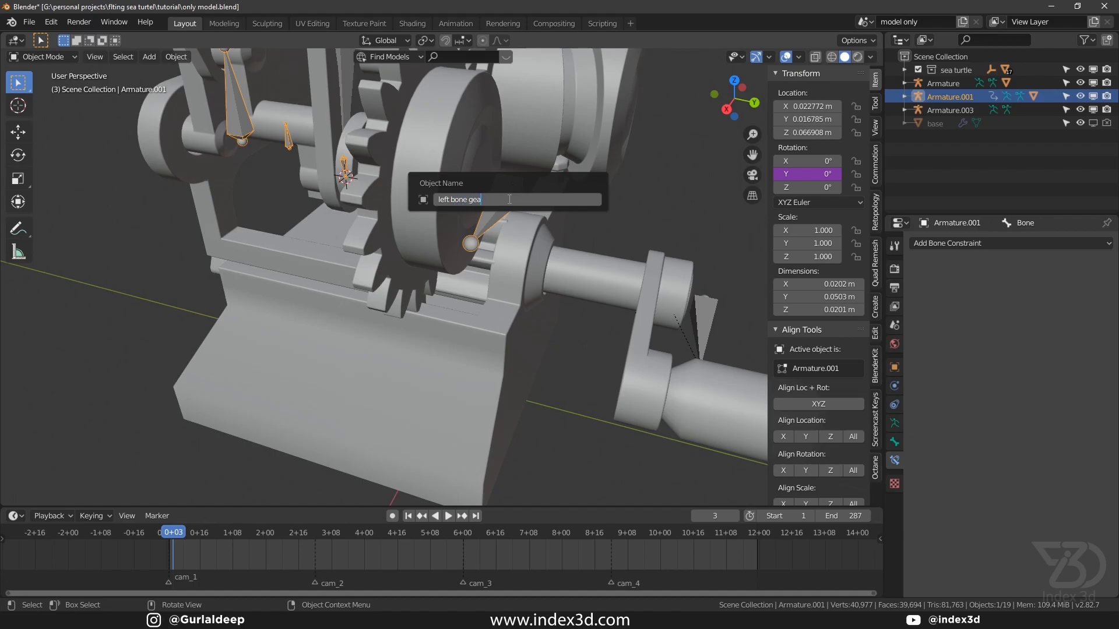
pyautogui.press('BackSpace')
pyautogui.press('BackSpace')
pyautogui.press('BackSpace')
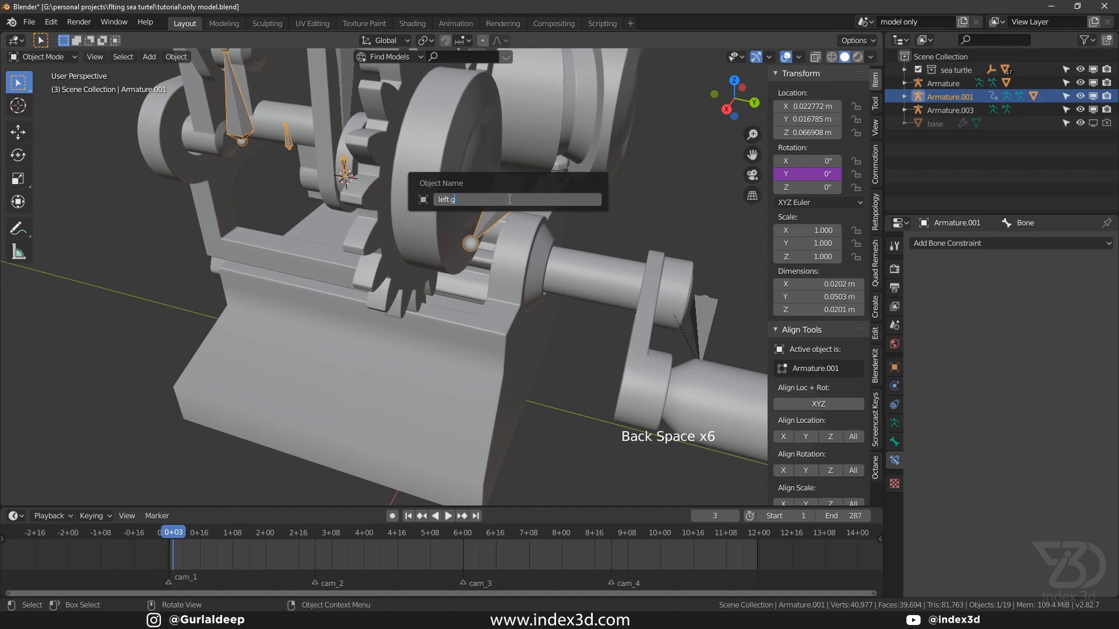
pyautogui.write('one')
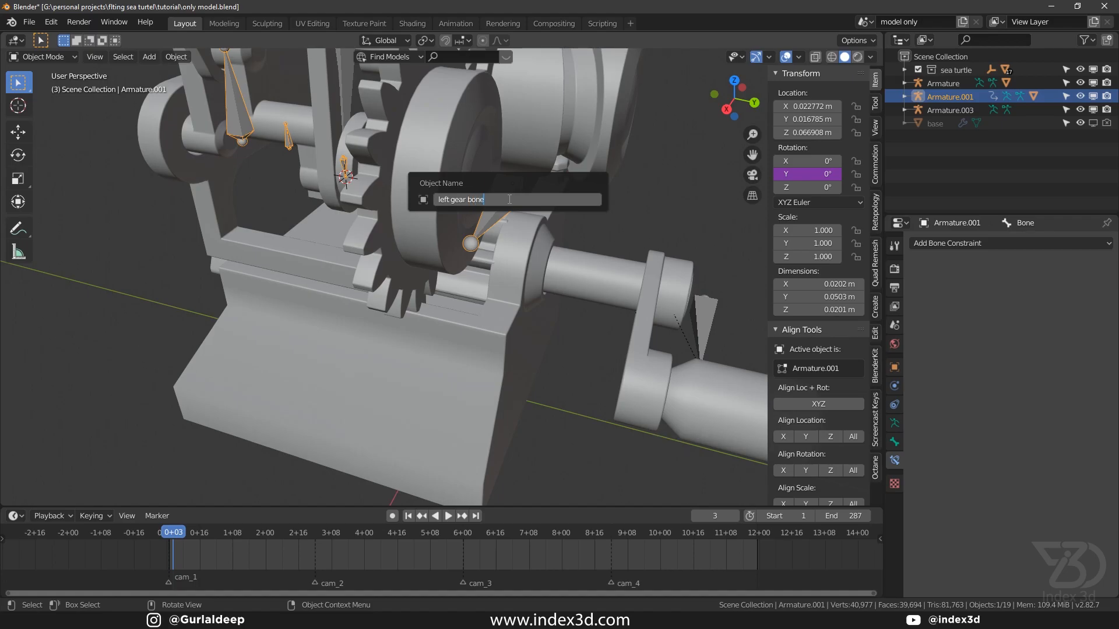
pyautogui.press('Return')
# Rename the crank handle's armature as "animate" and save the file.
pyautogui.click(698, 313)
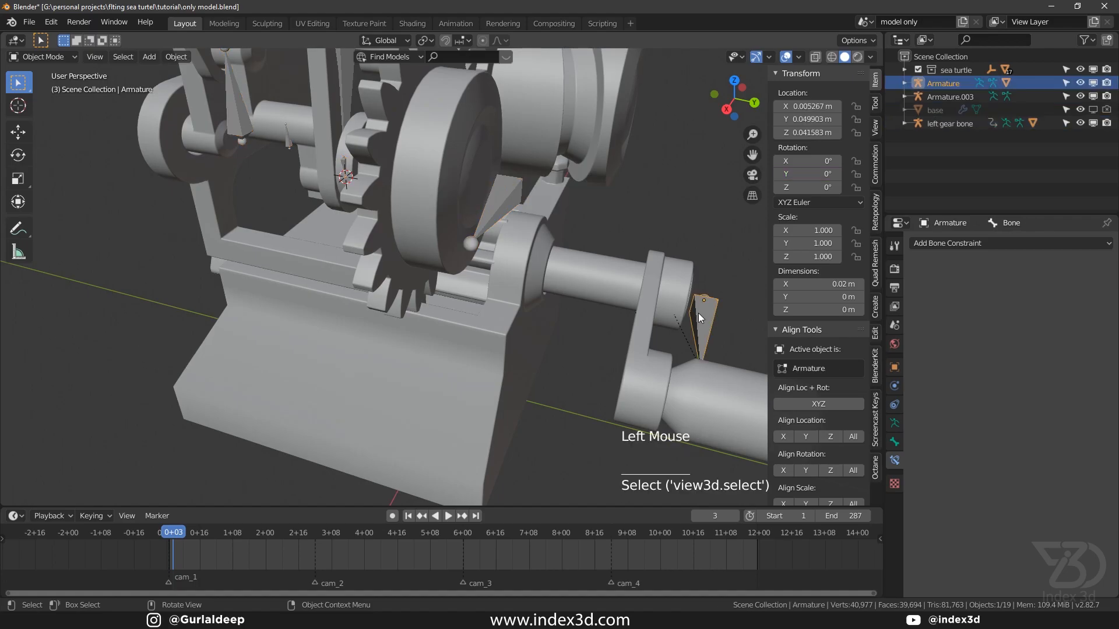
pyautogui.press('F2')
pyautogui.write('aniamtio')
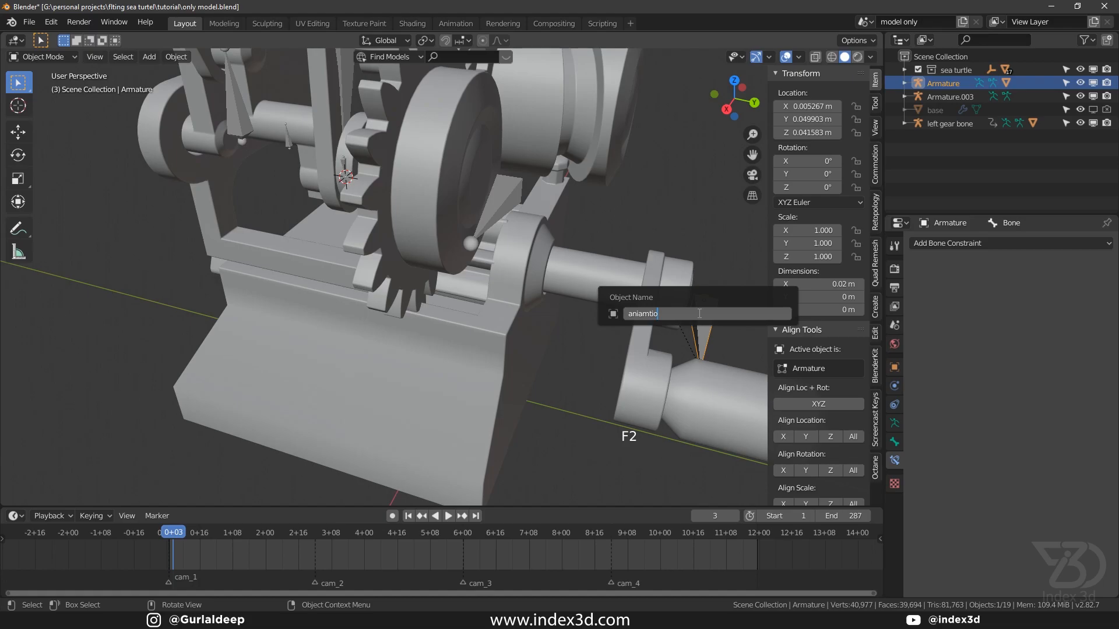
pyautogui.press('BackSpace')
pyautogui.press('BackSpace')
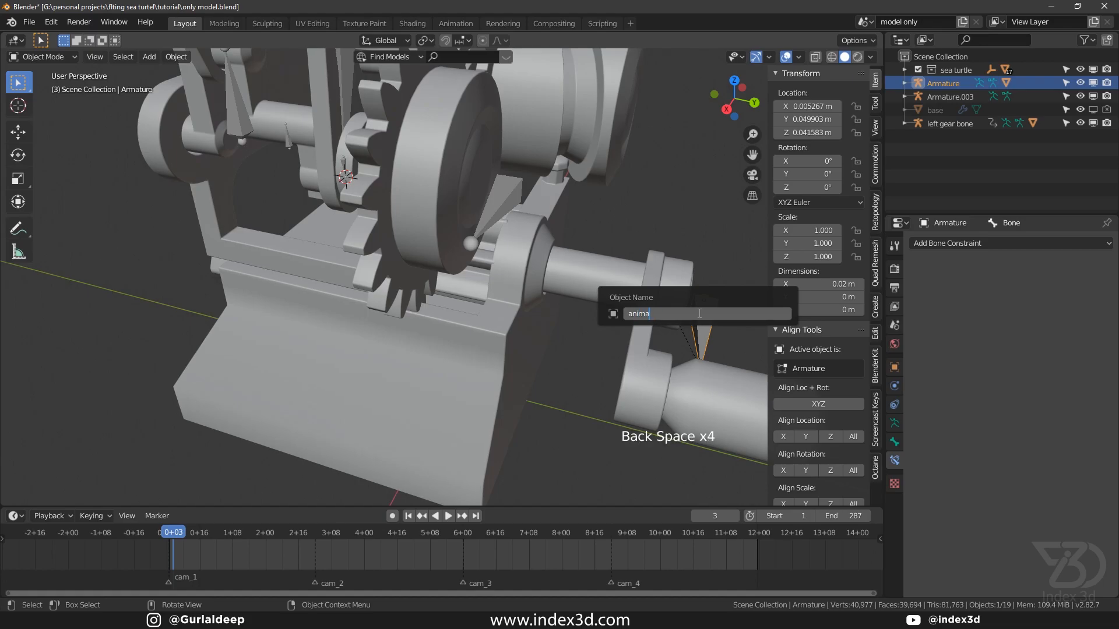
pyautogui.press('Return')
pyautogui.hotkey('ctrl', 's')
# In Edit Mode of the left gear armature, rename the small bone at the front rod's lower joint as "stick 1 target".
pyautogui.keyDown('shift'); pyautogui.moveTo(698, 313); pyautogui.dragTo(408, 233, button='middle'); pyautogui.keyUp('shift')
pyautogui.moveTo(408, 233); pyautogui.dragTo(334, 208, button='middle')
pyautogui.scroll(2, 335, 211)
pyautogui.click(335, 211)
pyautogui.press('Tab')
pyautogui.click(335, 208)
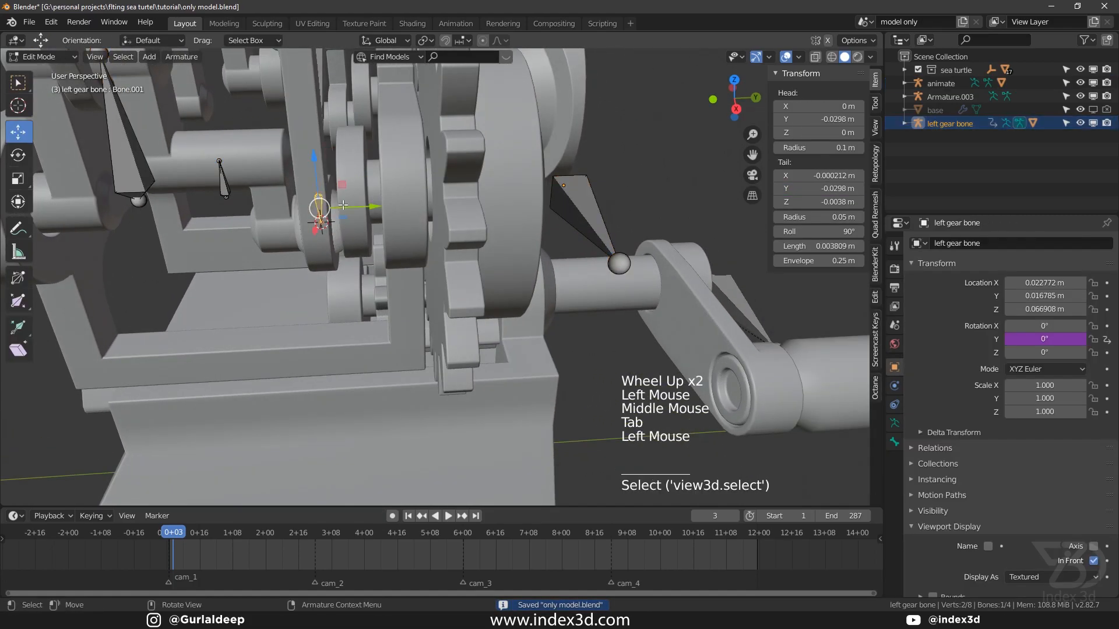
pyautogui.press('F2')
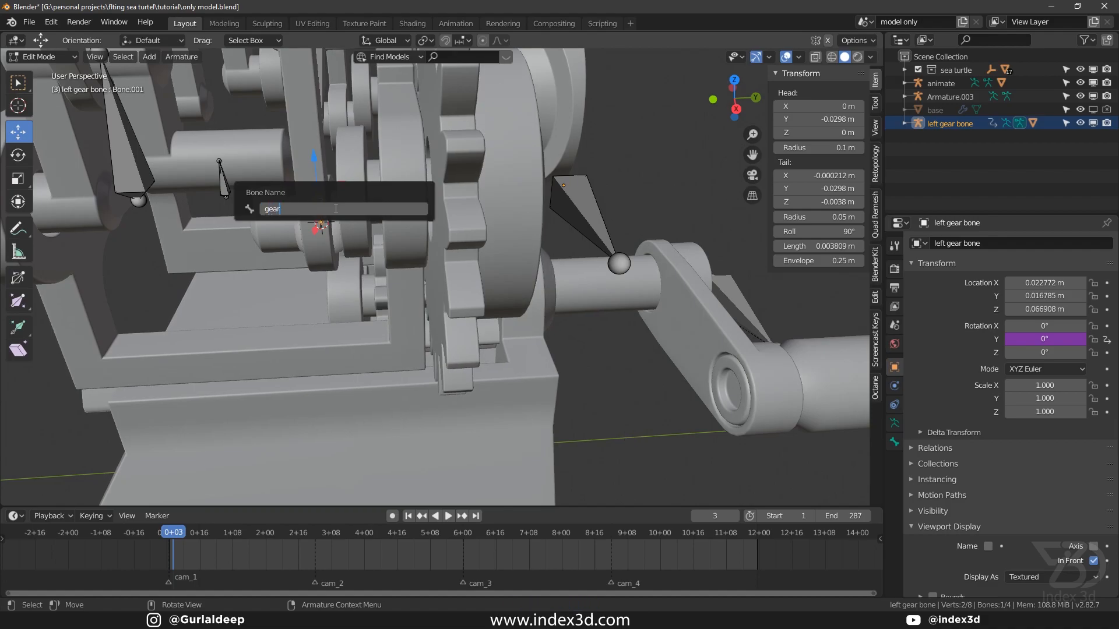
pyautogui.press('BackSpace')
pyautogui.press('BackSpace')
pyautogui.press('BackSpace')
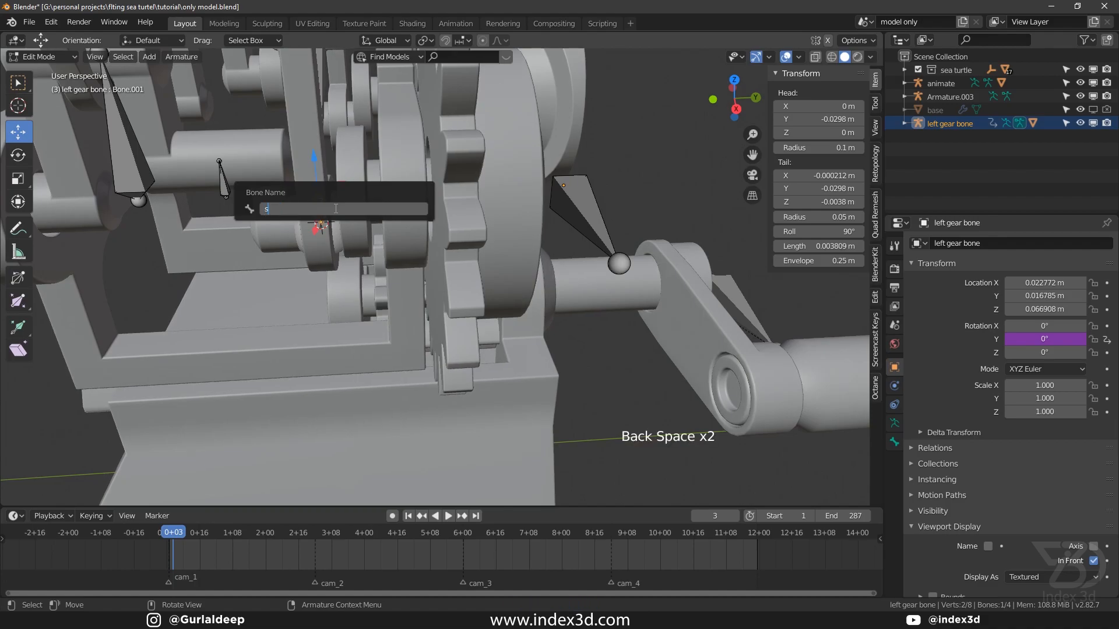
pyautogui.write('stick 1 tr')
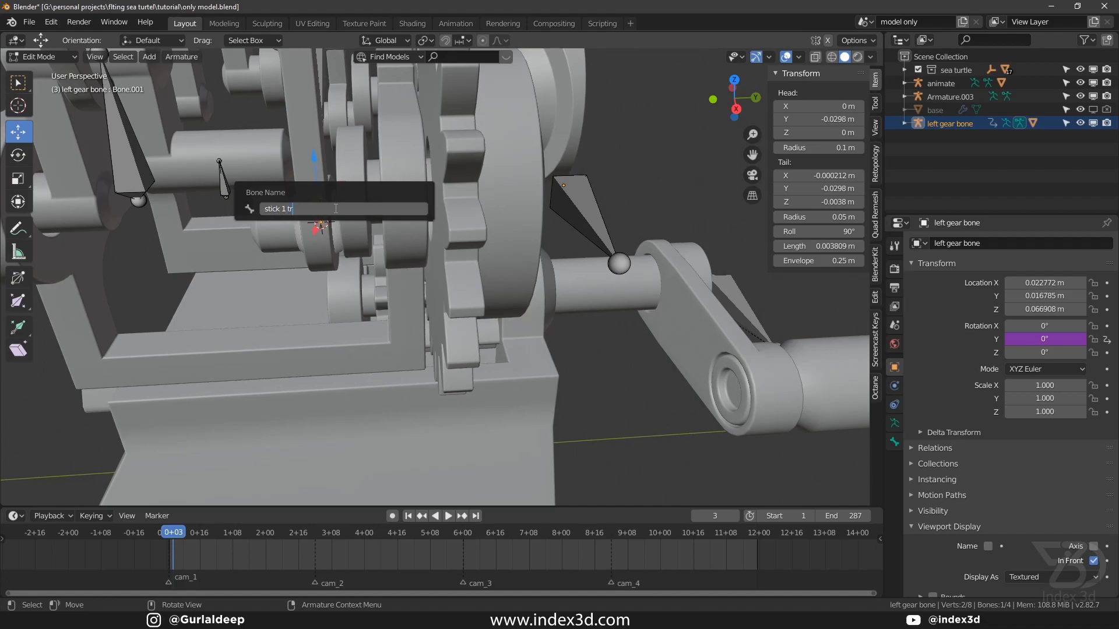
pyautogui.press('BackSpace')
pyautogui.write('arget')
pyautogui.press('Return')
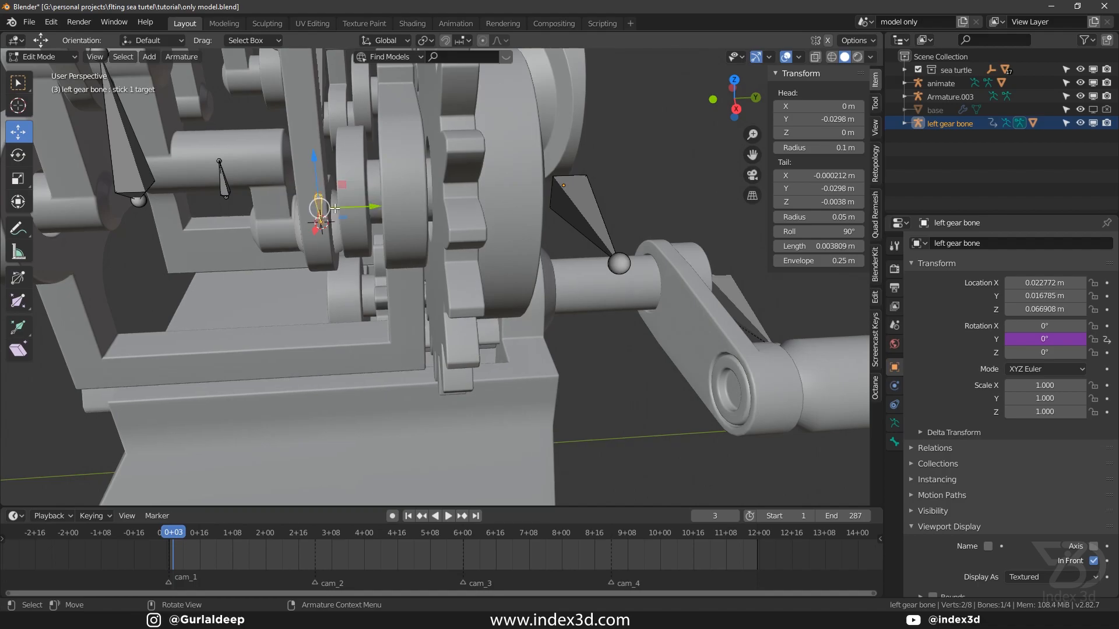
# Copy the first target bone's name and rename the small bone at the middle rod's joint as "stick 2 target".
pyautogui.click(230, 186)
pyautogui.doubleClick(321, 210)
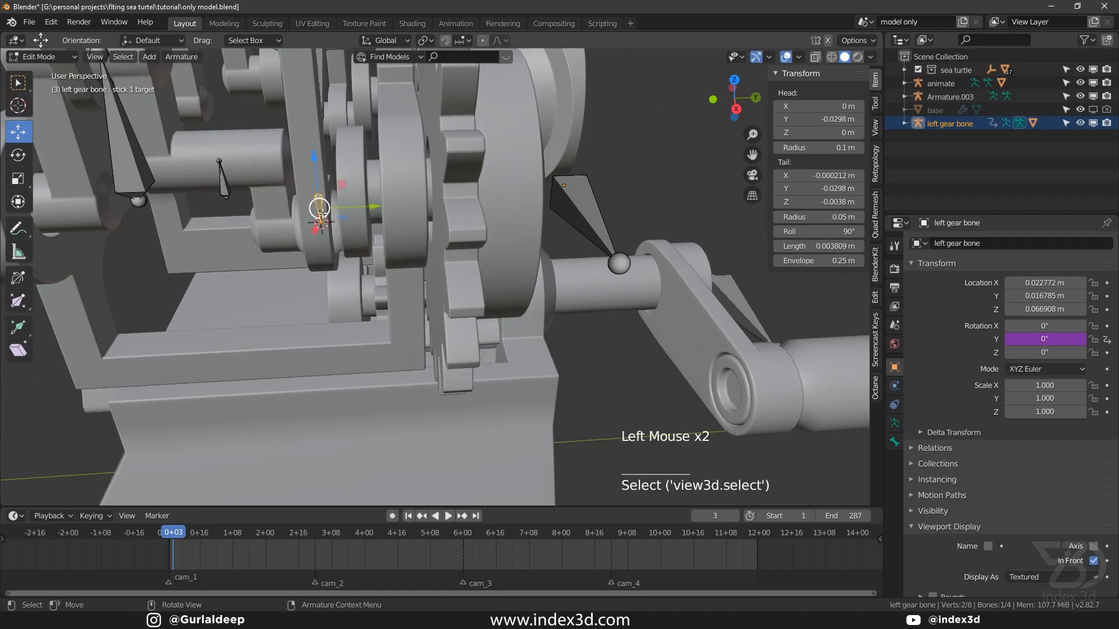
pyautogui.press('F2')
pyautogui.hotkey('ctrl', 'c')
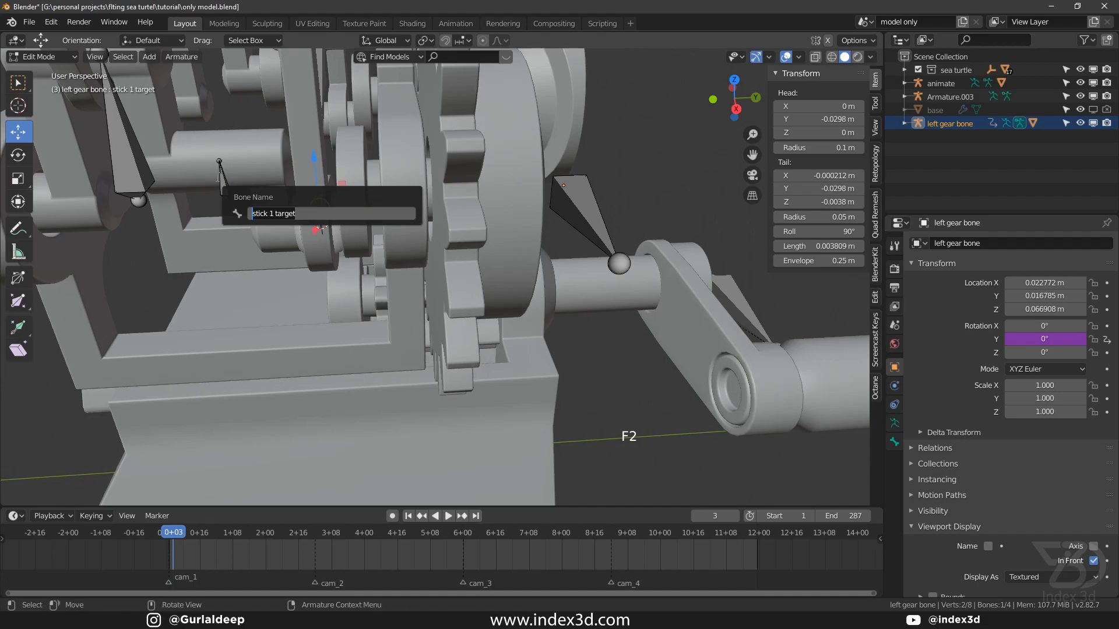
pyautogui.click(222, 179)
pyautogui.press('F2')
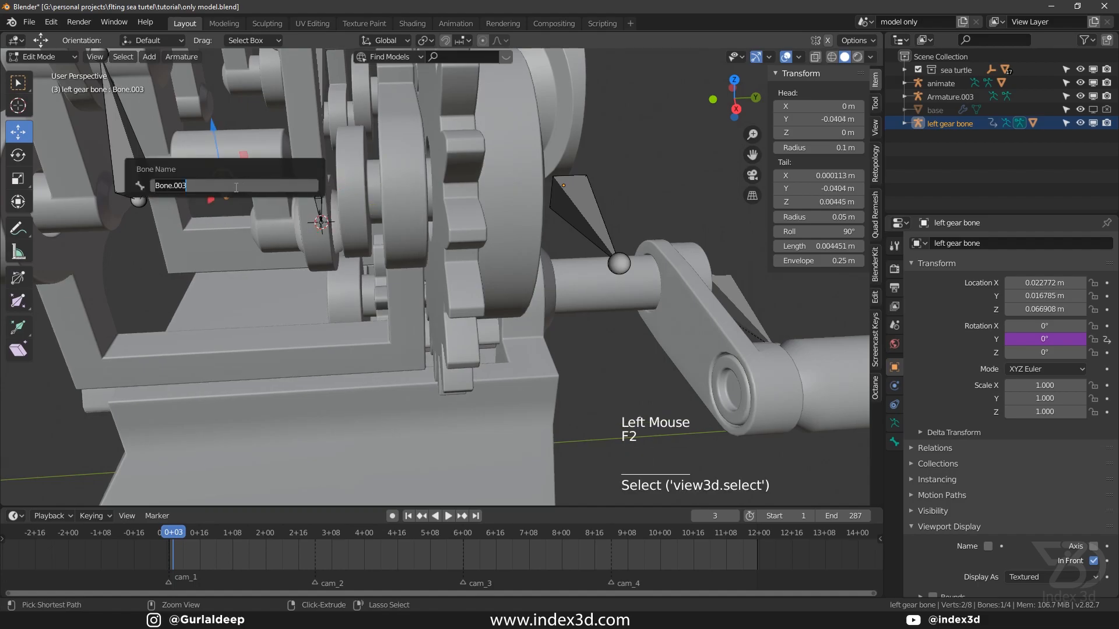
pyautogui.hotkey('ctrl', 'v')
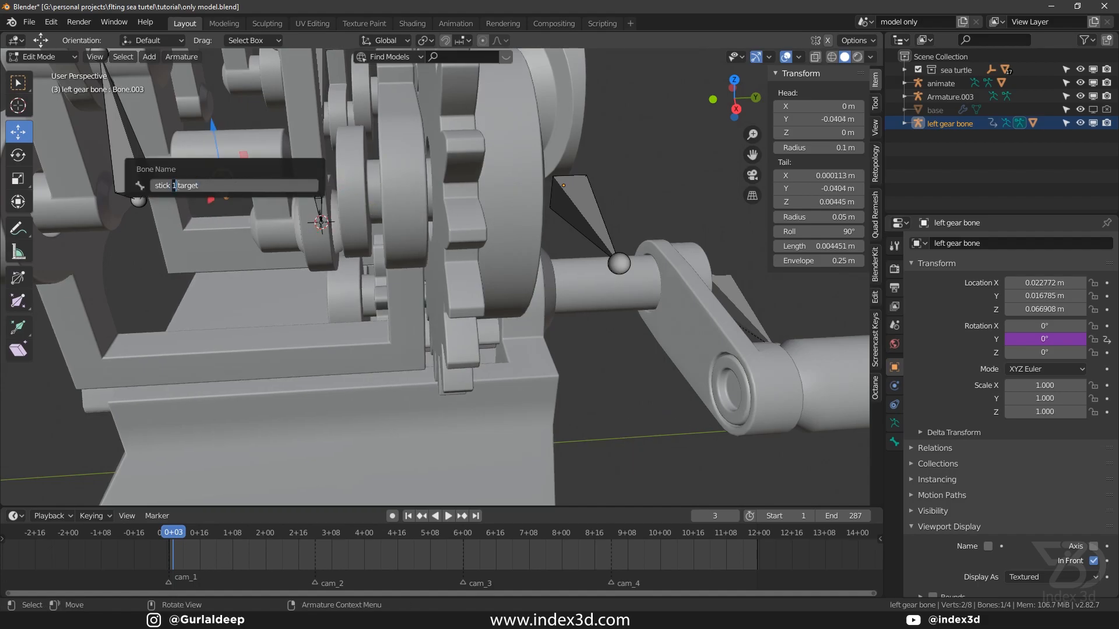
pyautogui.press('Return')
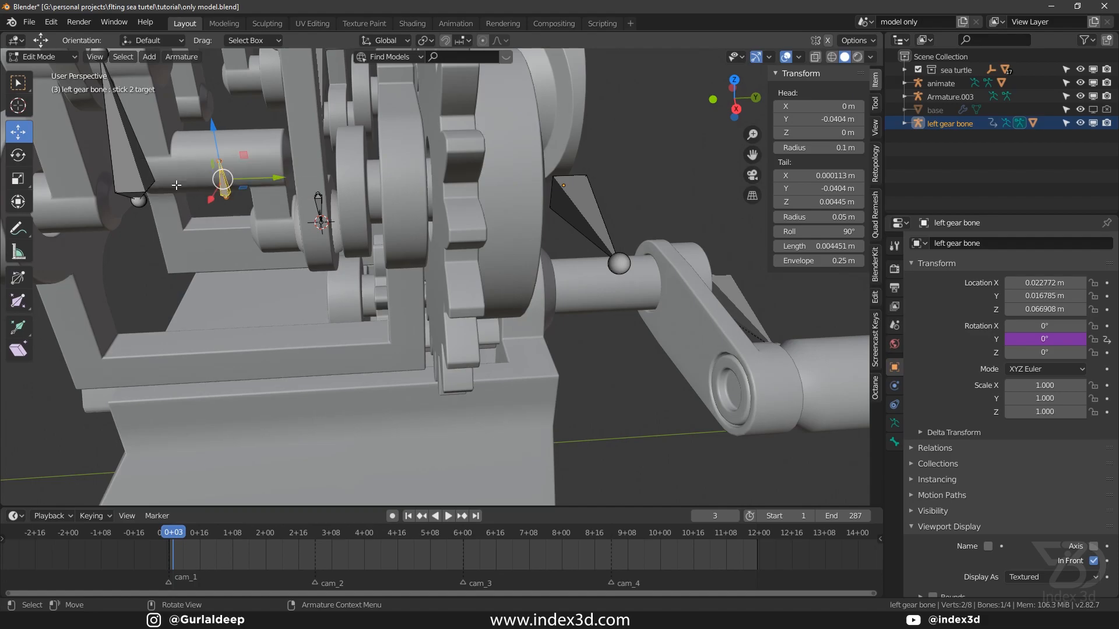
# Rename the large bone at the far rod's joint as "stick 3 target" and leave Edit Mode.
pyautogui.click(140, 187)
pyautogui.press('F2')
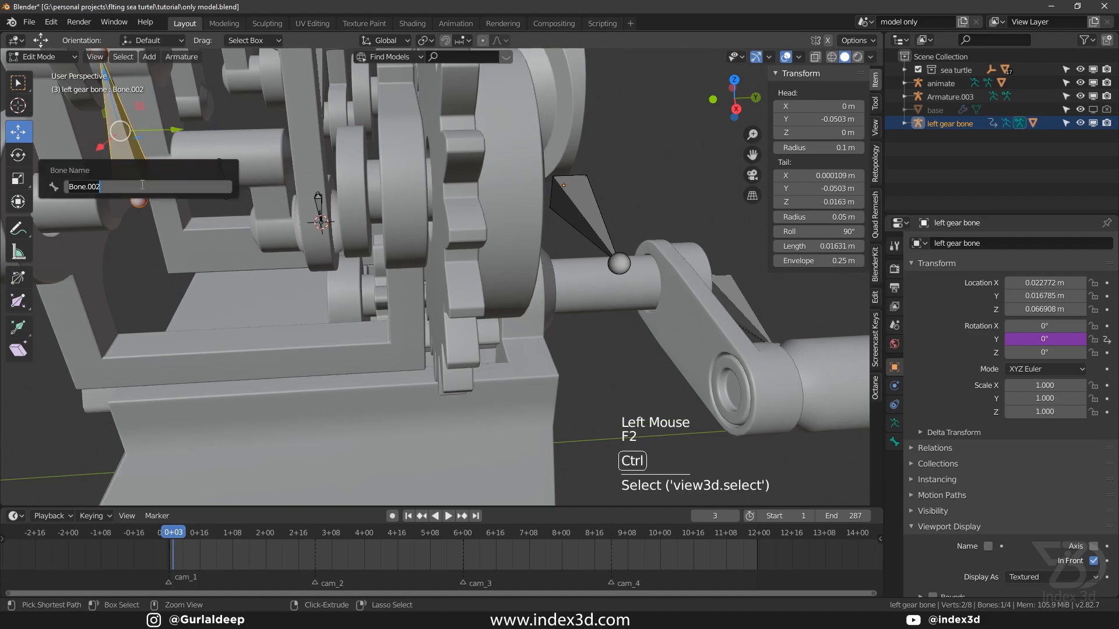
pyautogui.hotkey('ctrl', 'v')
pyautogui.press('Return')
pyautogui.press('Tab')
# Unhide the hidden objects, check the three connecting rods by selecting each one, and save the file.
pyautogui.scroll(-7, 220, 228)
pyautogui.keyDown('shift'); pyautogui.moveTo(244, 245); pyautogui.dragTo(232, 174, button='middle'); pyautogui.keyUp('shift')
pyautogui.click(243, 218)
pyautogui.keyDown('shift'); pyautogui.scroll(-2, 243, 218); pyautogui.keyUp('shift')
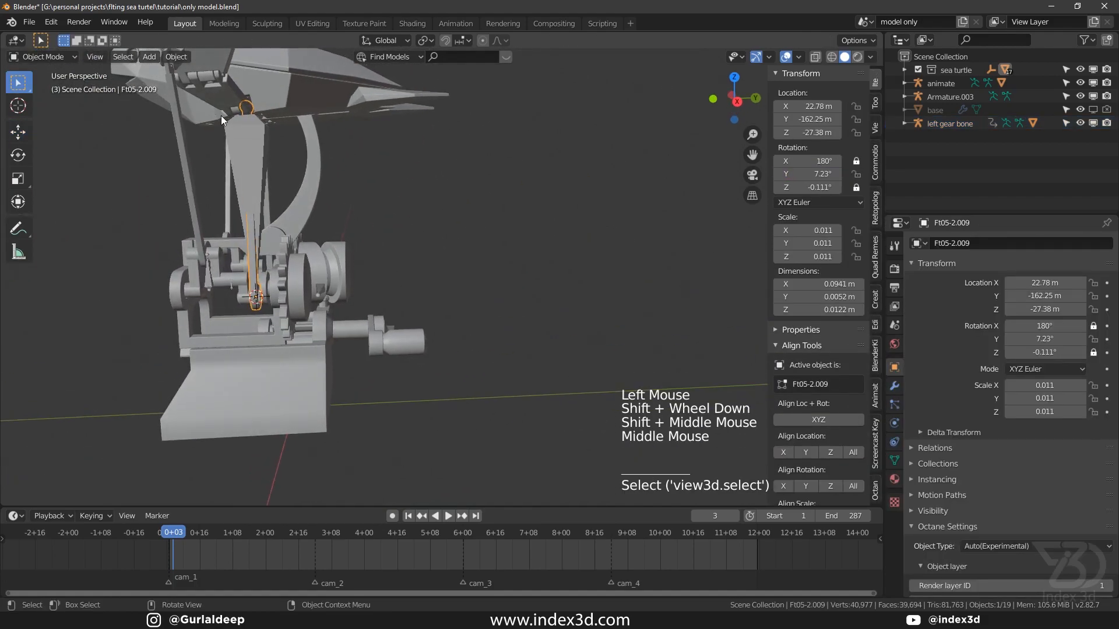
pyautogui.moveTo(221, 128); pyautogui.dragTo(247, 179, button='middle')
pyautogui.hotkey('alt', 'h')
pyautogui.click(253, 148)
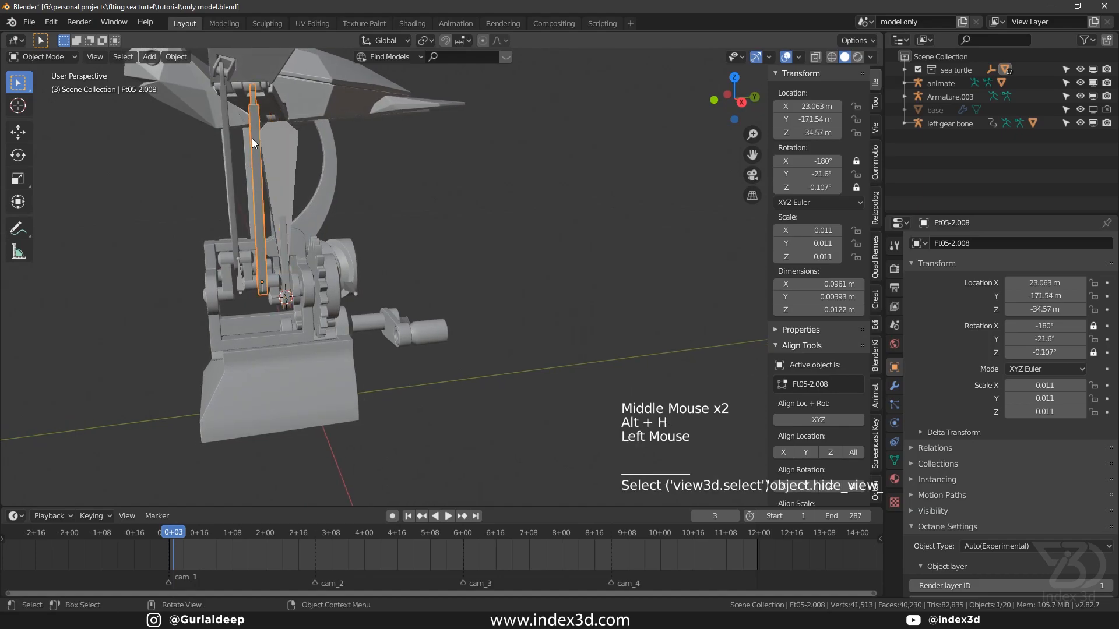
pyautogui.click(229, 144)
pyautogui.moveTo(230, 144); pyautogui.dragTo(219, 186, button='middle')
pyautogui.hotkey('ctrl', 's')
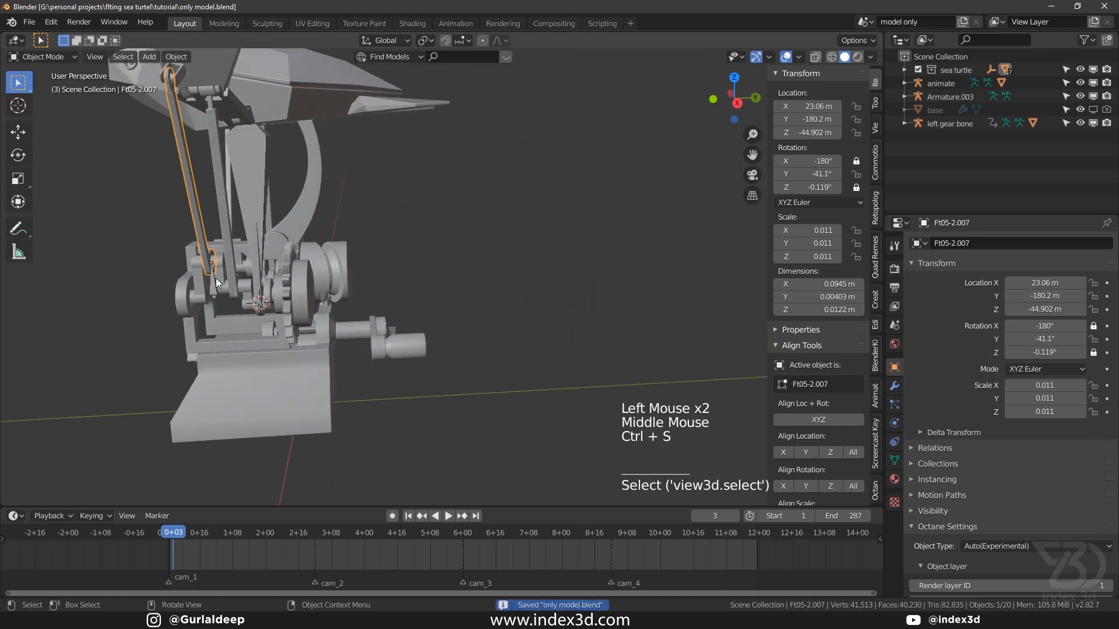
# Select the left gear armature around the rods' lower joints and save the file.
pyautogui.scroll(4, 219, 278)
pyautogui.click(252, 309)
pyautogui.hotkey('ctrl', 's')
pyautogui.keyDown('shift'); pyautogui.moveTo(252, 309); pyautogui.dragTo(312, 232, button='middle'); pyautogui.keyUp('shift')
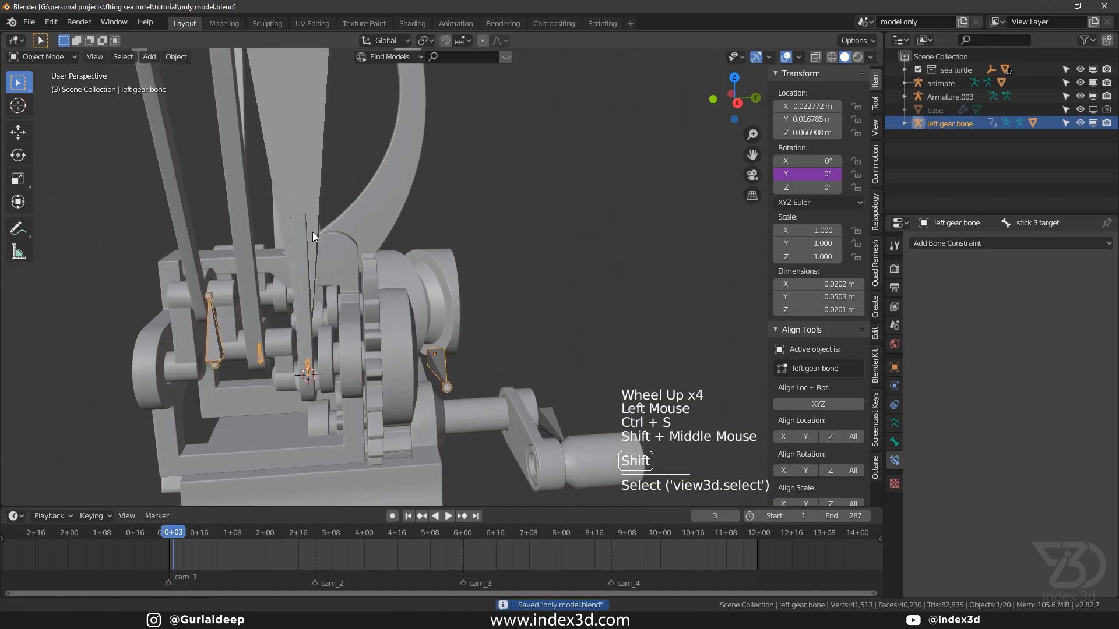
# Rename the large bone of the armature on the rod nearest the gear as "stick_1_L" and save the file.
pyautogui.click(303, 151)
pyautogui.press('Tab')
pyautogui.click(314, 137)
pyautogui.press('F2')
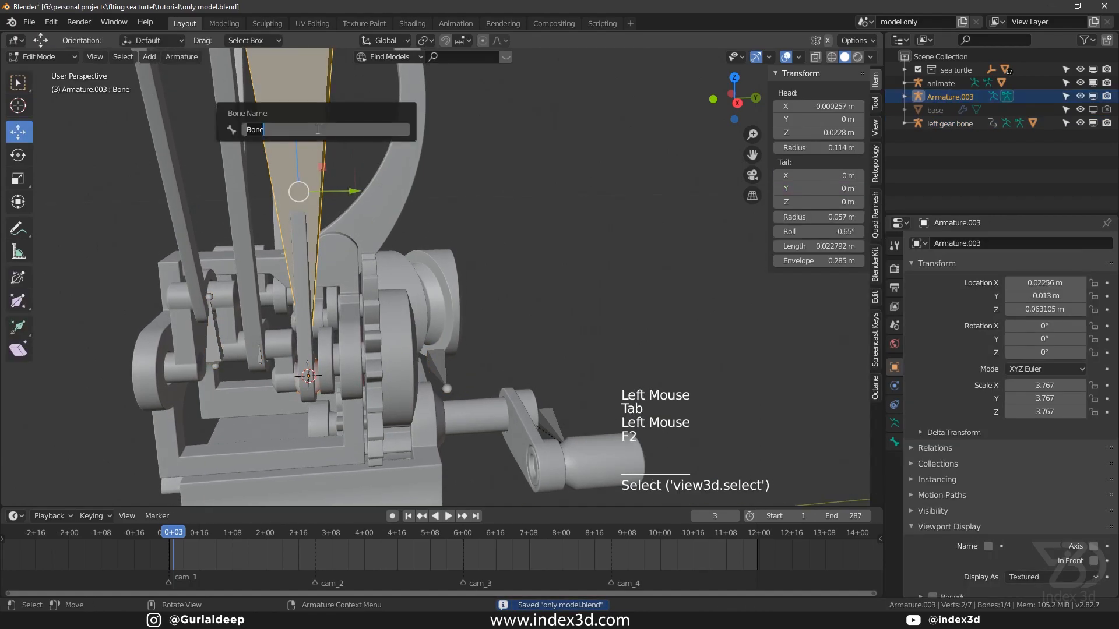
pyautogui.write('stick_1_L')
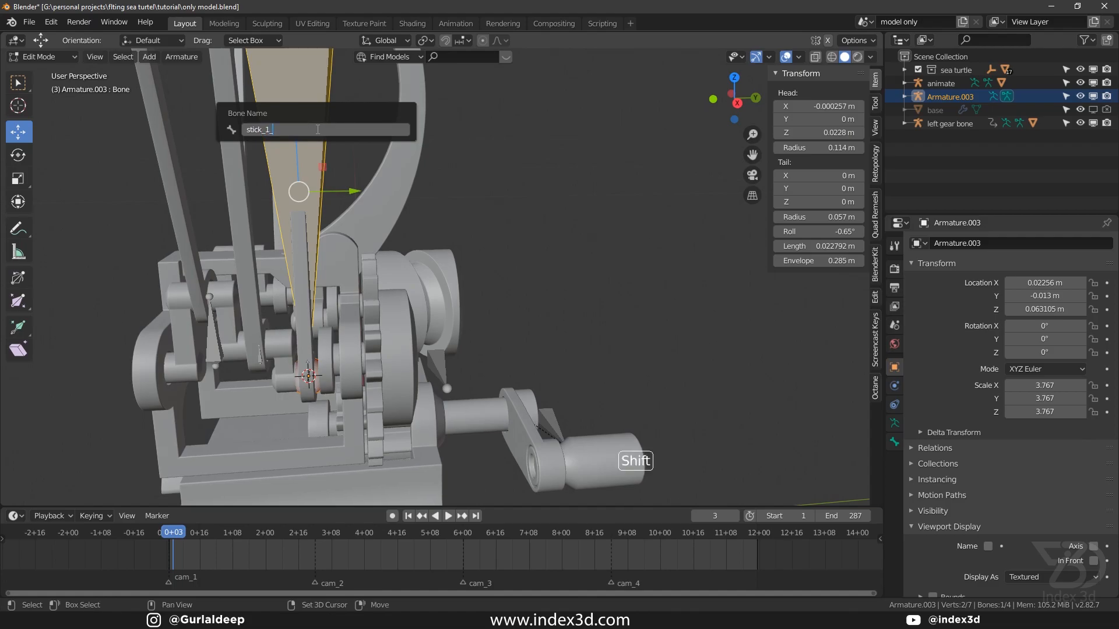
pyautogui.press('Return')
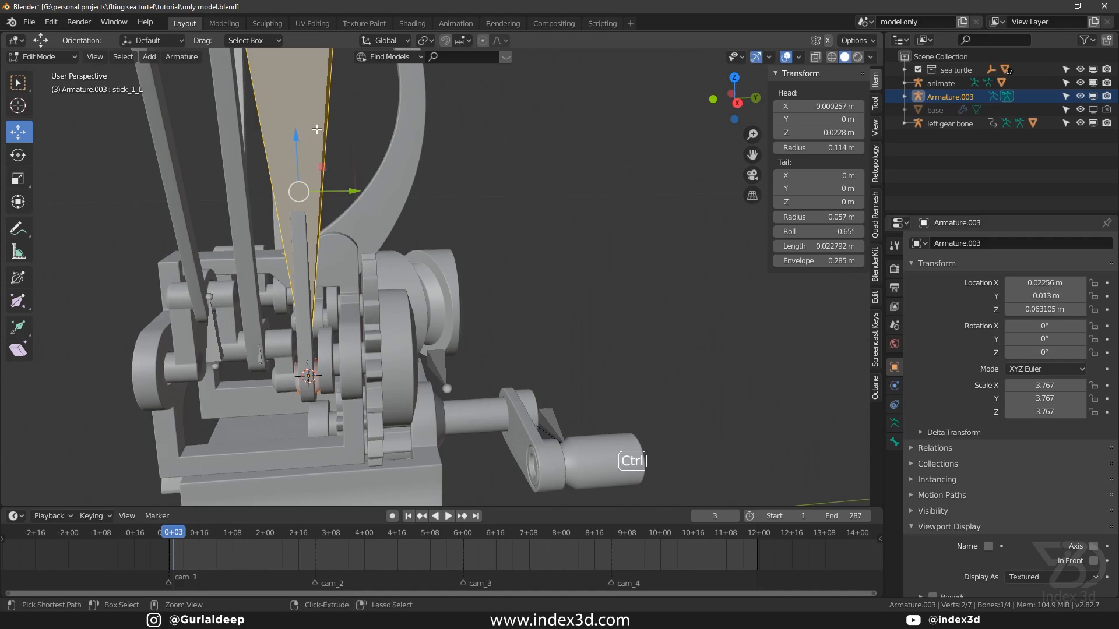
pyautogui.hotkey('ctrl', 's')
# In Pose Mode, set stick_1_L's IK constraint to target the "left gear bone" armature's "stick 1 target" bone, and save the file.
pyautogui.scroll(-3, 309, 193)
pyautogui.keyDown('shift'); pyautogui.moveTo(335, 212); pyautogui.dragTo(344, 216, button='middle'); pyautogui.keyUp('shift')
pyautogui.click(43, 57)
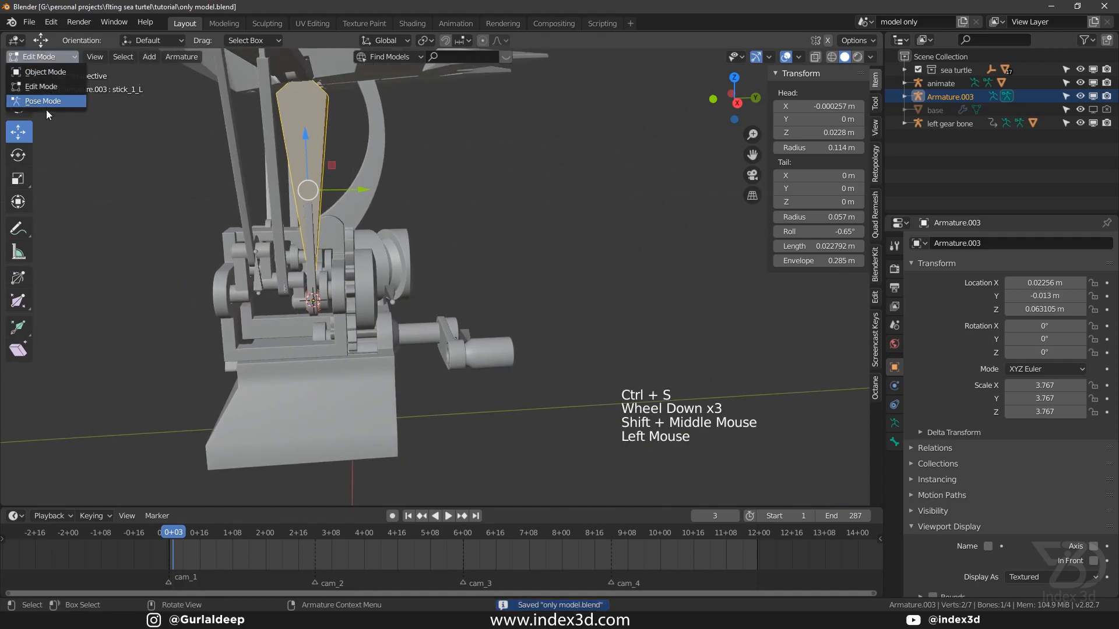
pyautogui.click(47, 108)
pyautogui.click(317, 166)
pyautogui.click(990, 287)
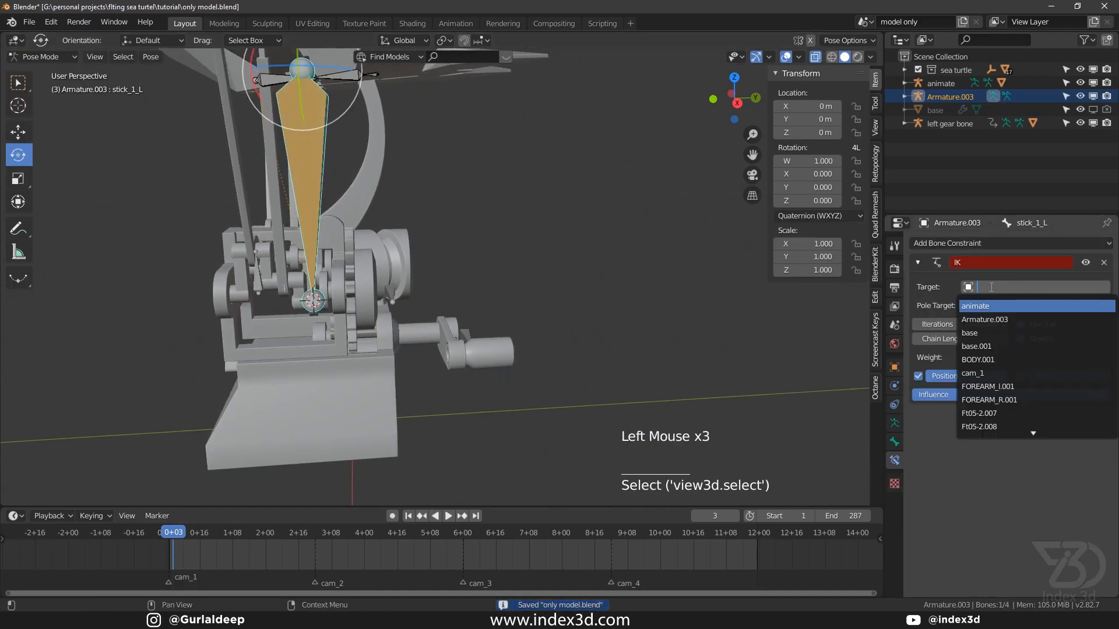
pyautogui.press('BackSpace')
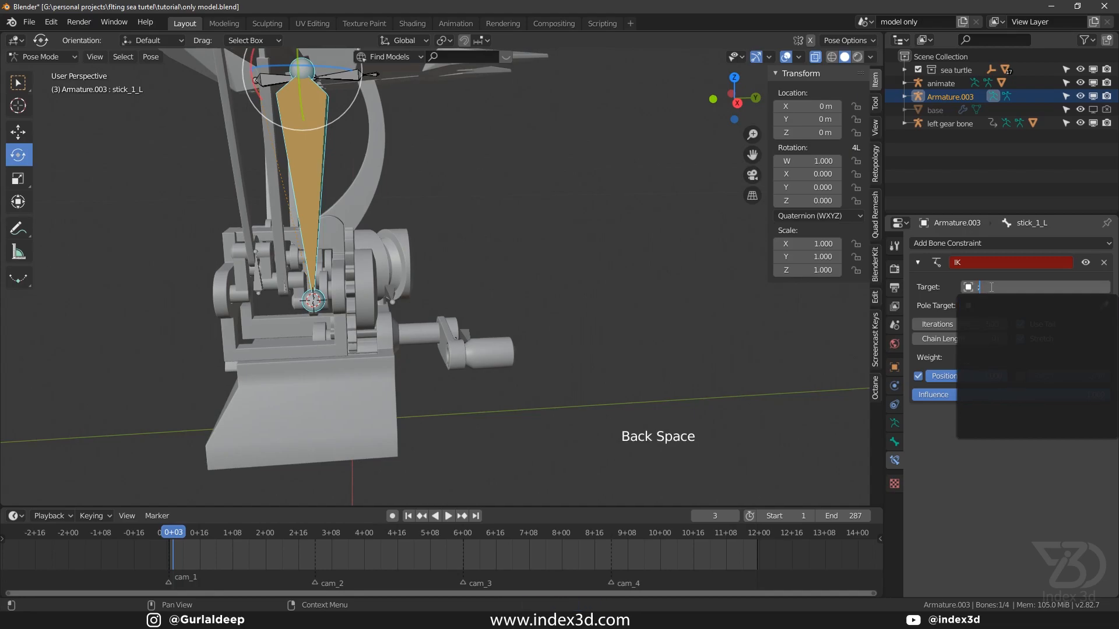
pyautogui.write('lef')
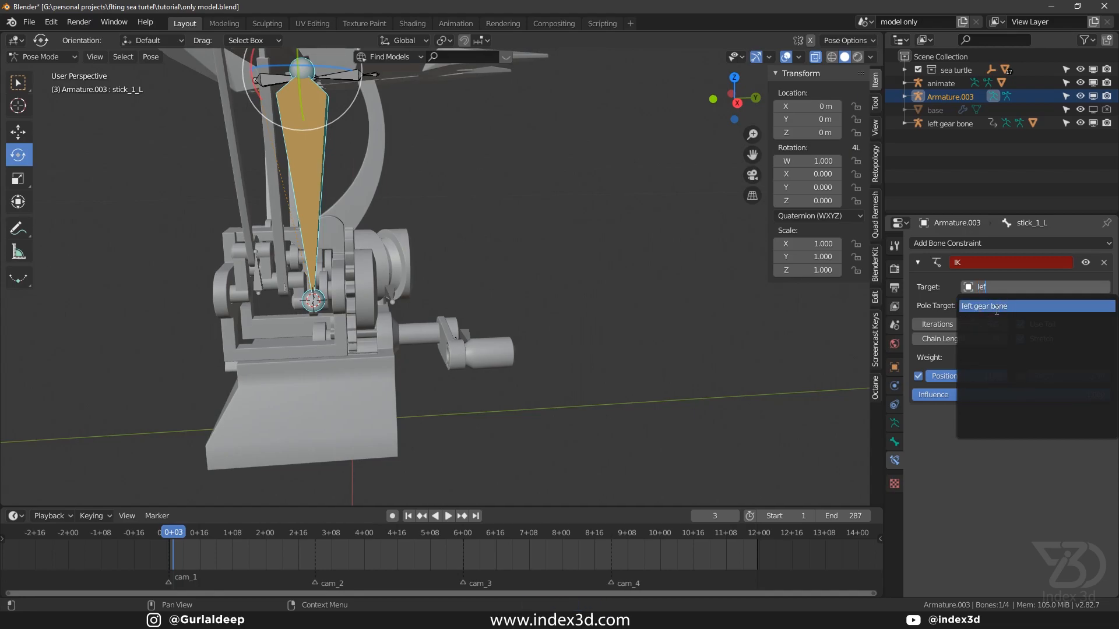
pyautogui.click(1009, 308)
pyautogui.click(997, 305)
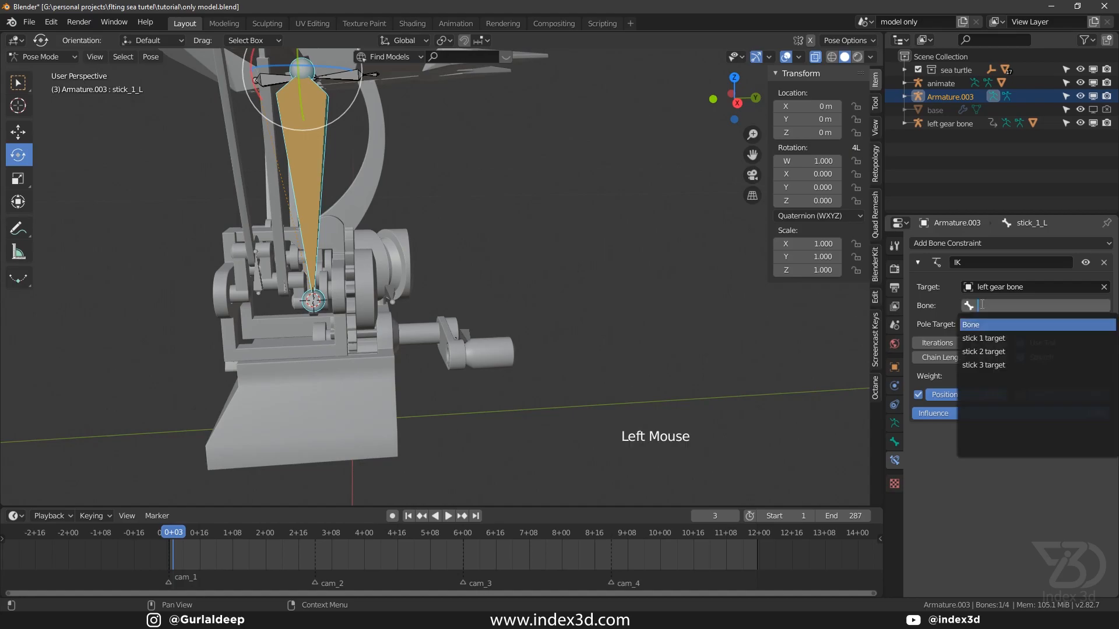
pyautogui.click(1000, 338)
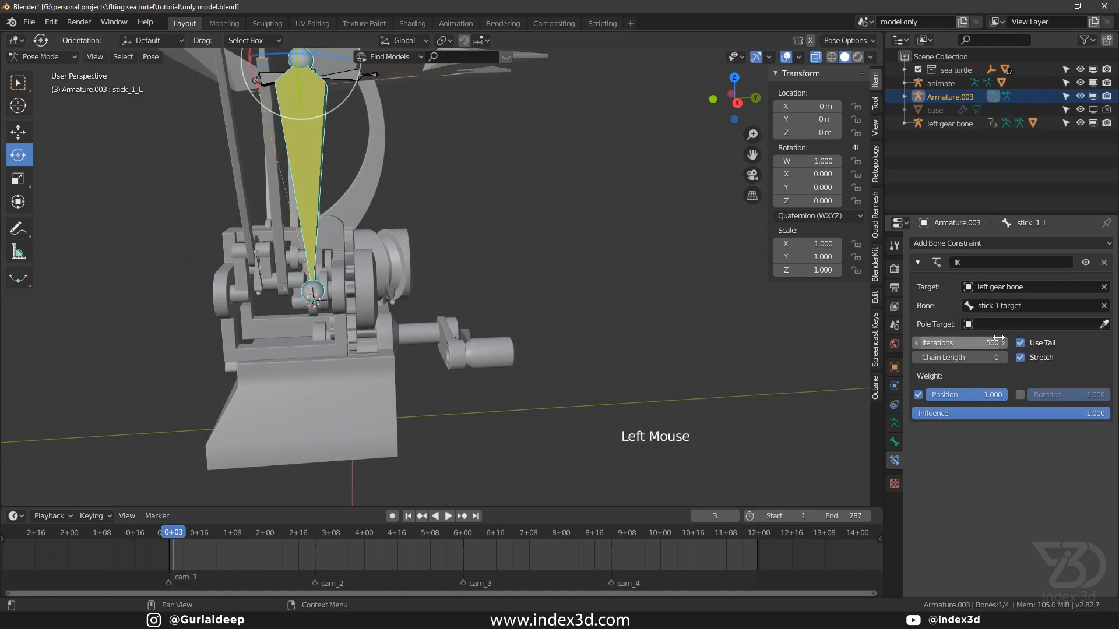
pyautogui.scroll(5, 282, 298)
pyautogui.moveTo(336, 288); pyautogui.dragTo(318, 244, button='middle')
pyautogui.scroll(4, 318, 244)
pyautogui.hotkey('ctrl', 's')
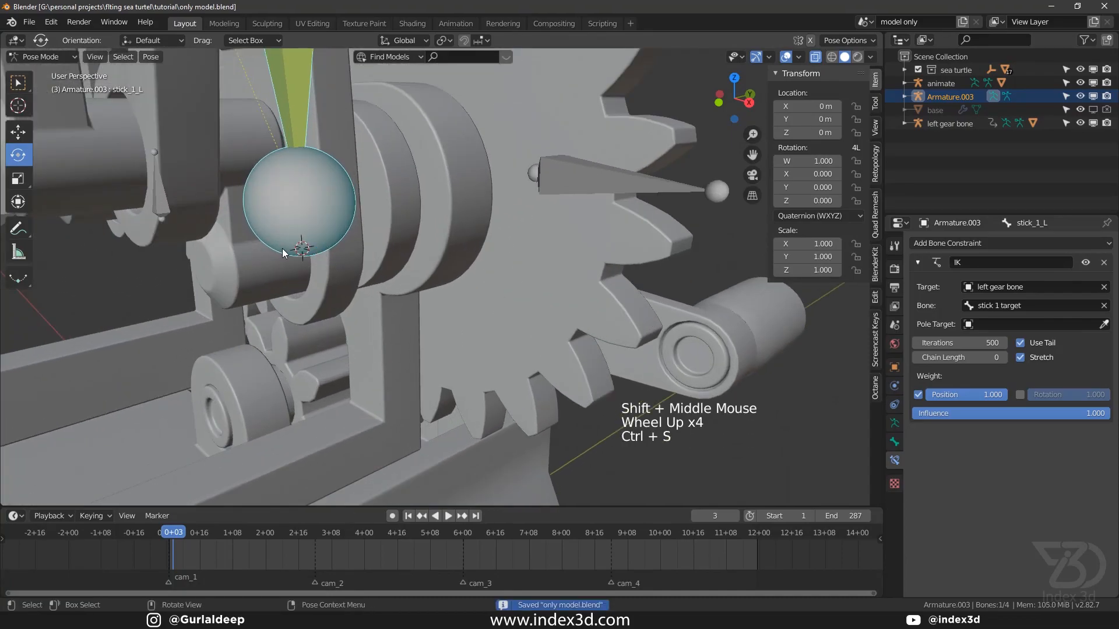
# Return to Object Mode, isolate the rod and left gear armatures together in local view, and save the file.
pyautogui.click(40, 56)
pyautogui.click(40, 71)
pyautogui.scroll(3, 306, 224)
pyautogui.scroll(-3, 305, 224)
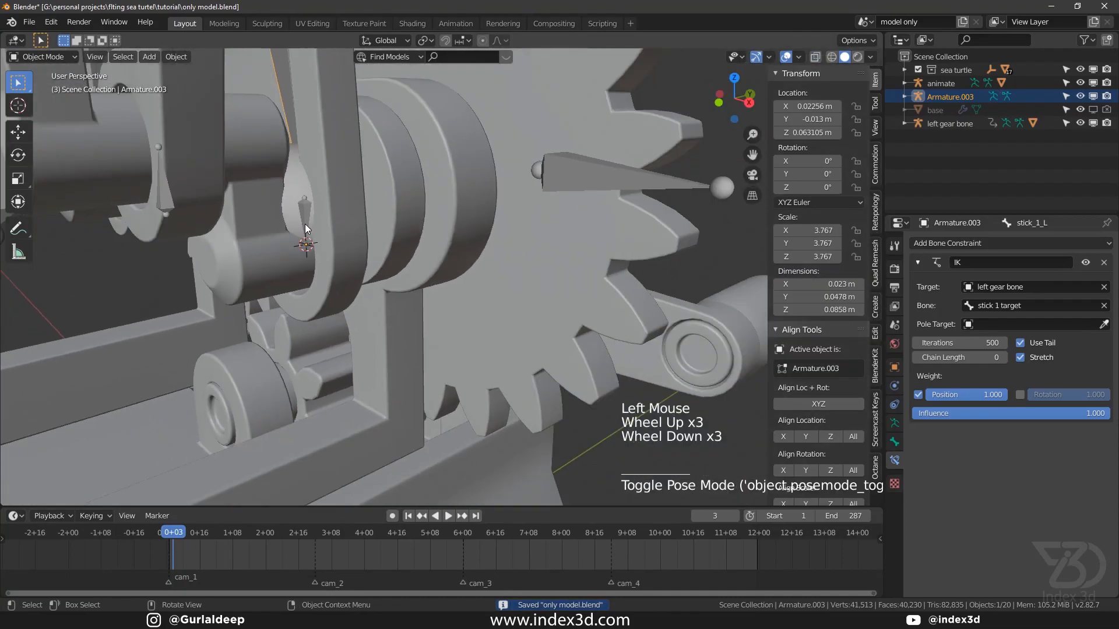
pyautogui.scroll(2, 305, 210)
pyautogui.scroll(2, 306, 200)
pyautogui.scroll(-5, 305, 187)
pyautogui.click(303, 207)
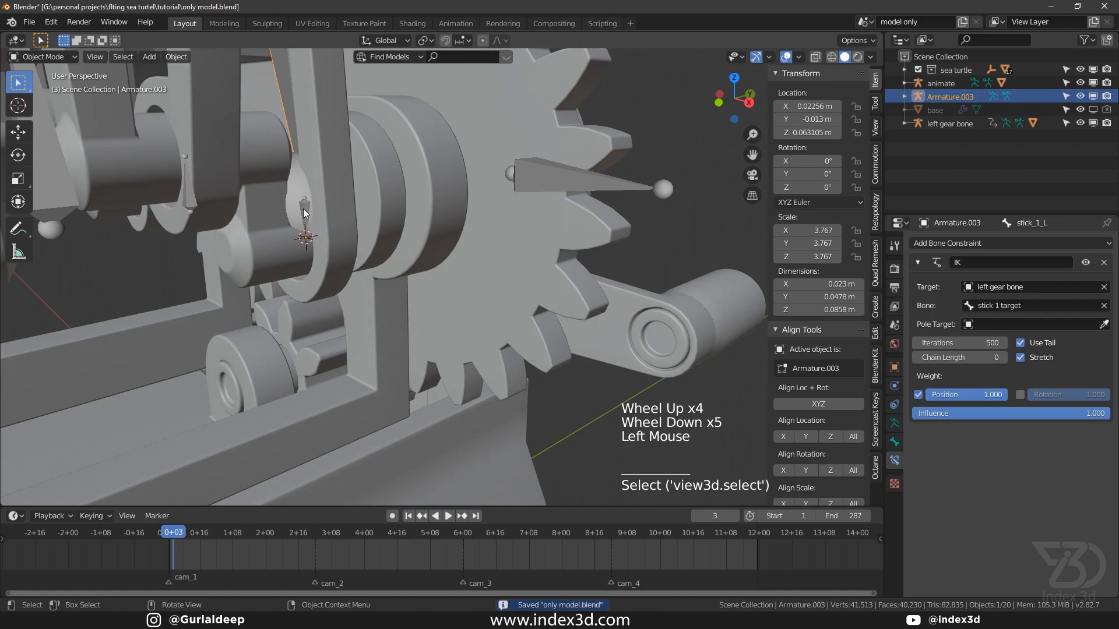
pyautogui.scroll(-2, 551, 218)
pyautogui.keyDown('shift'); pyautogui.click(594, 203); pyautogui.keyUp('shift')
pyautogui.press('KP_Divide')
pyautogui.hotkey('ctrl', 's')
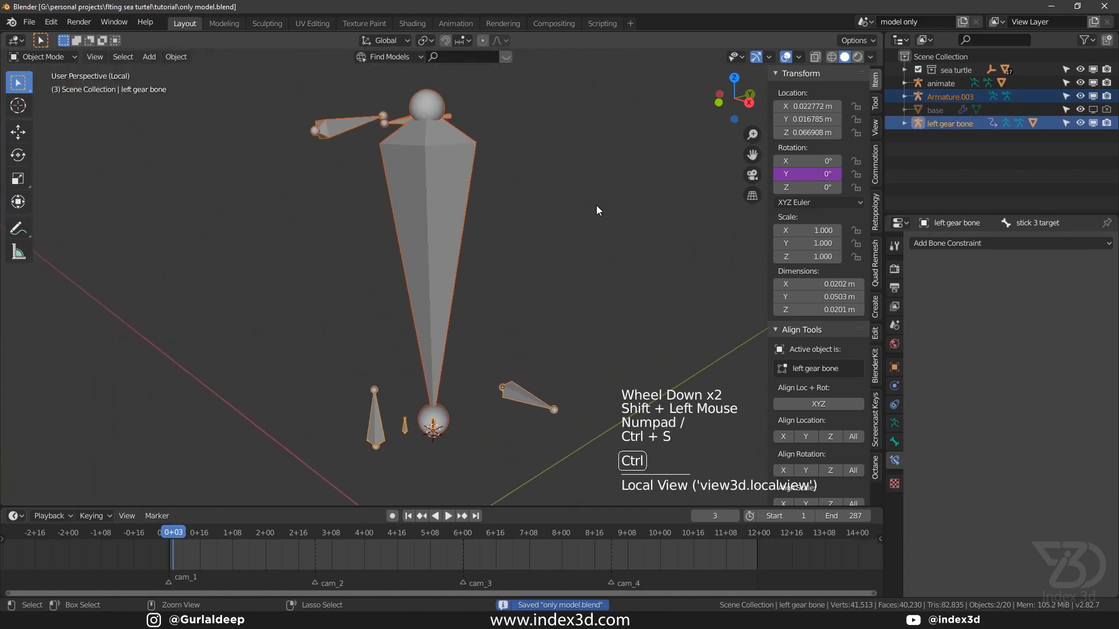
# Select the rod armature and toggle Use Tail off and back on in stick_1_L's IK constraint.
pyautogui.keyDown('shift'); pyautogui.moveTo(587, 196); pyautogui.dragTo(466, 280, button='middle'); pyautogui.keyUp('shift')
pyautogui.scroll(3, 467, 281)
pyautogui.click(391, 305)
pyautogui.scroll(4, 375, 268)
pyautogui.click(369, 257)
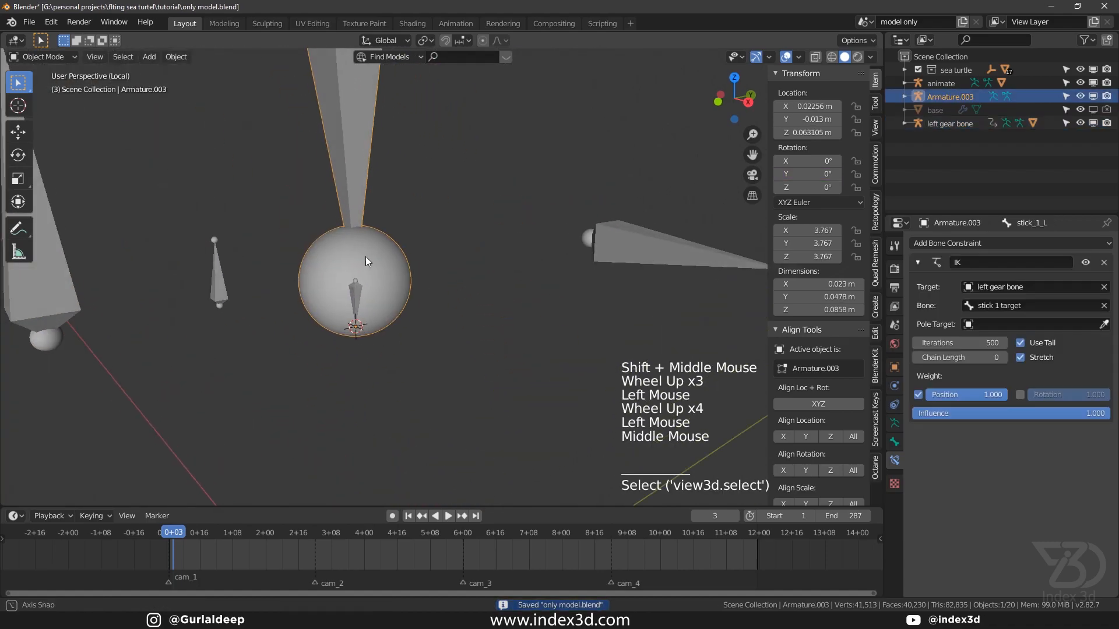
pyautogui.moveTo(368, 257); pyautogui.dragTo(385, 268, button='middle')
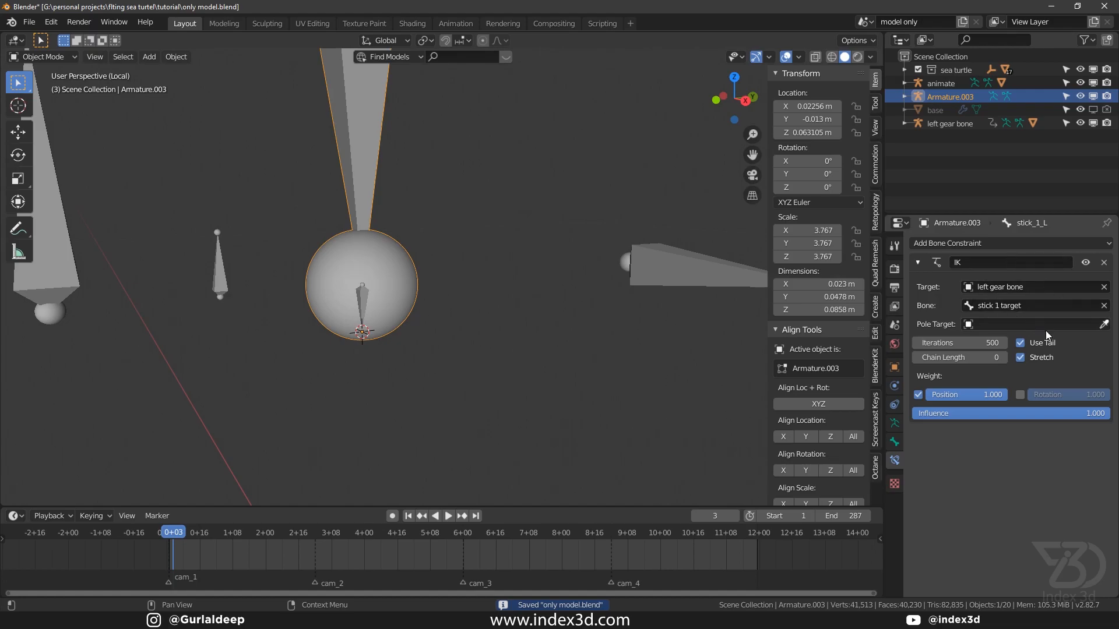
pyautogui.click(1028, 344)
pyautogui.click(1029, 344)
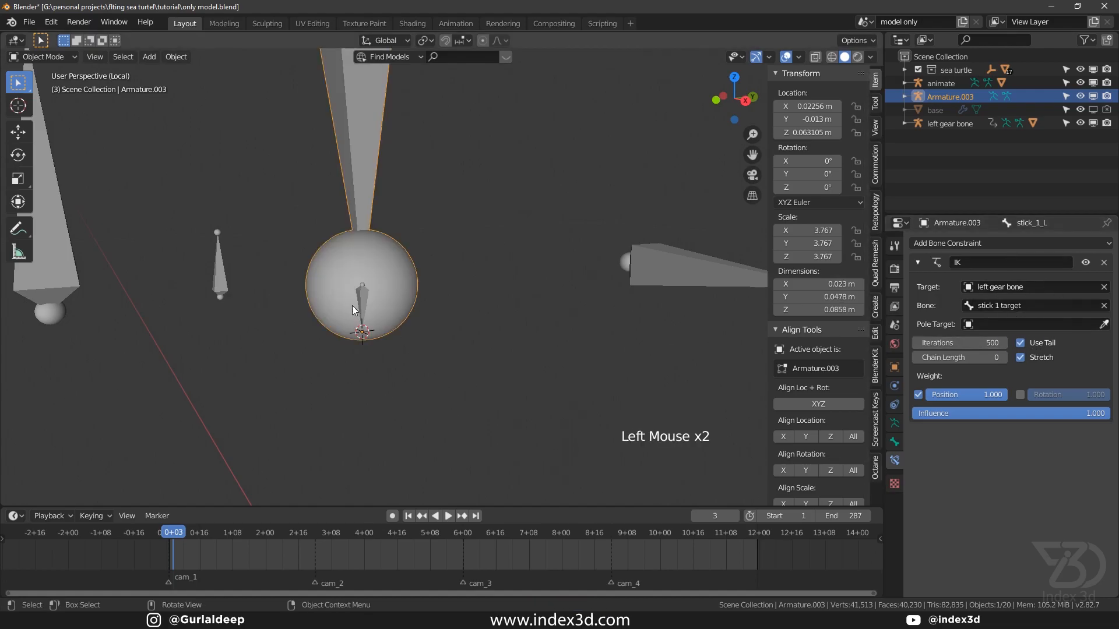
# Select the left gear armature at the rod's lower joint, leave the local view, and save the file.
pyautogui.scroll(3, 350, 307)
pyautogui.click(369, 283)
pyautogui.keyDown('shift'); pyautogui.moveTo(370, 282); pyautogui.dragTo(359, 257, button='middle'); pyautogui.keyUp('shift')
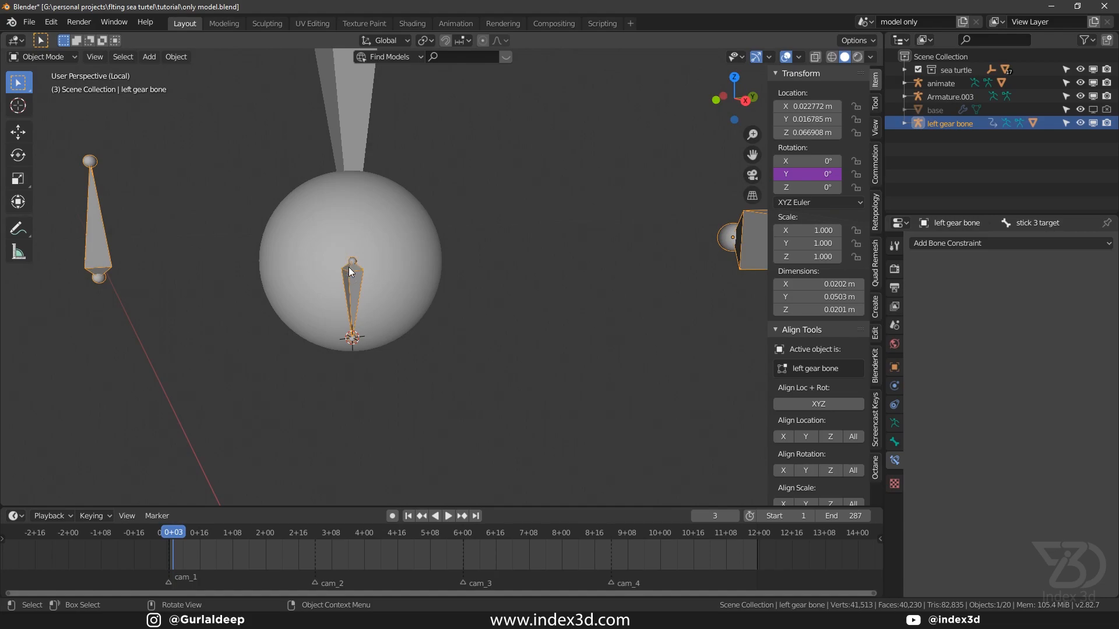
pyautogui.click(353, 258)
pyautogui.hotkey('ctrl', 's')
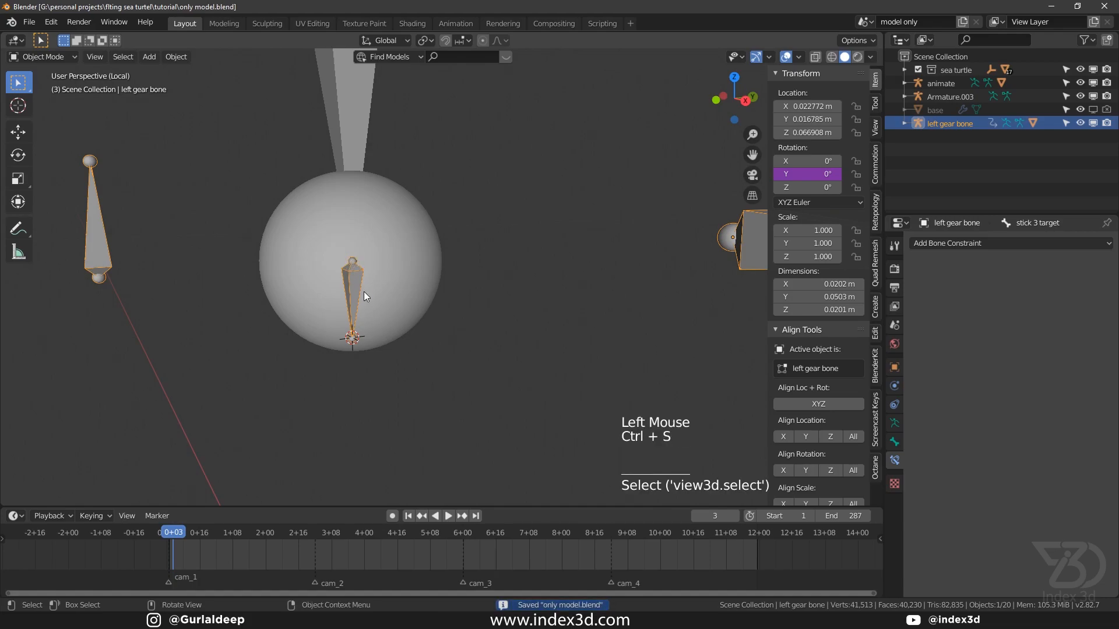
pyautogui.press('KP_Divide')
pyautogui.hotkey('ctrl', 's')
# Try extruding a short extra bone downward from the lower end of the stick 1 target bone, about 0.002 m long.
pyautogui.scroll(2, 350, 198)
pyautogui.scroll(2, 350, 198)
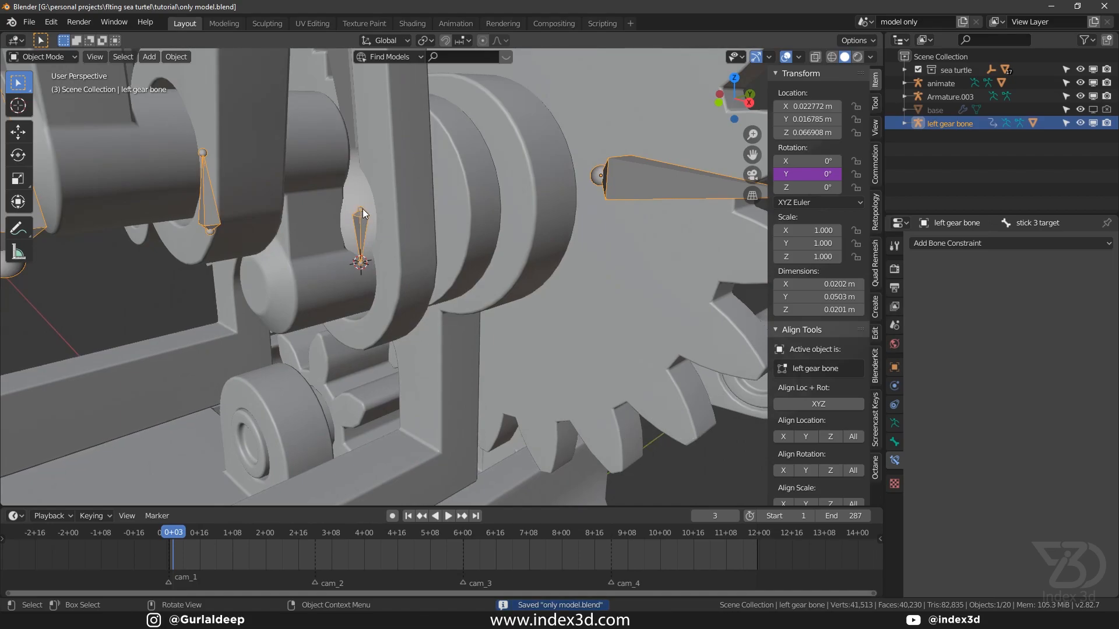
pyautogui.scroll(2, 360, 215)
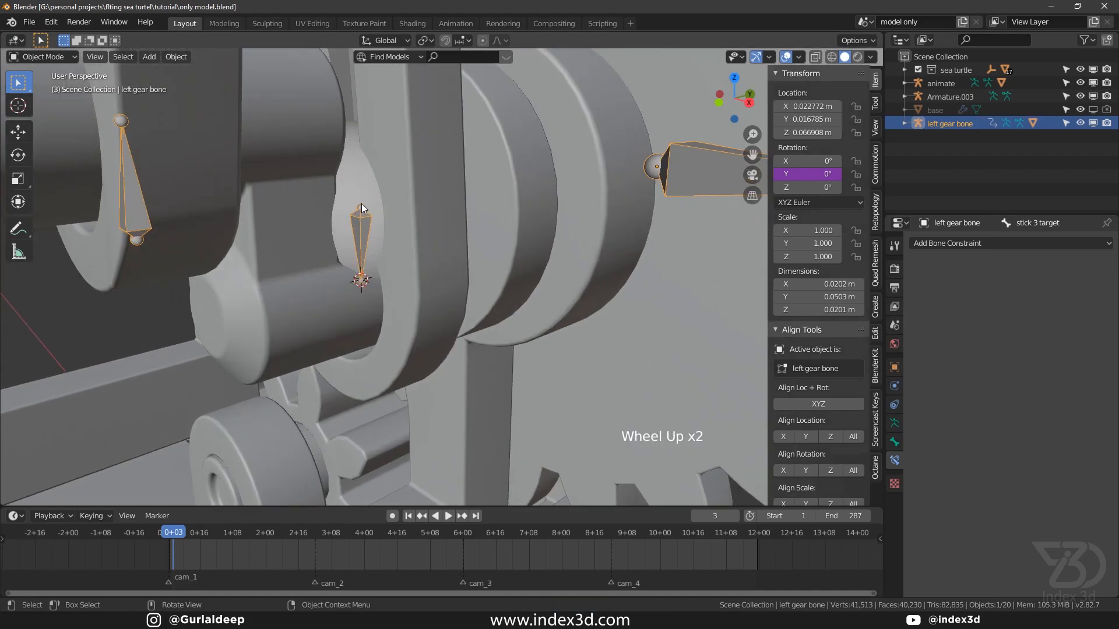
pyautogui.click(359, 245)
pyautogui.press('Tab')
pyautogui.click(362, 224)
pyautogui.press('Tab')
pyautogui.press('Tab')
pyautogui.click(361, 280)
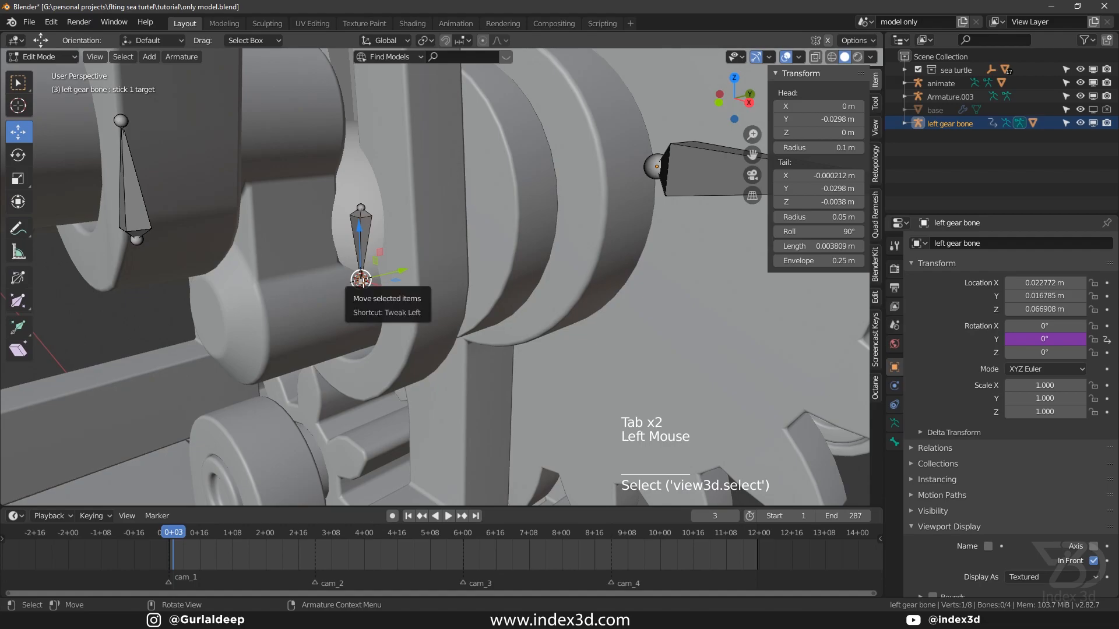
pyautogui.press('e')
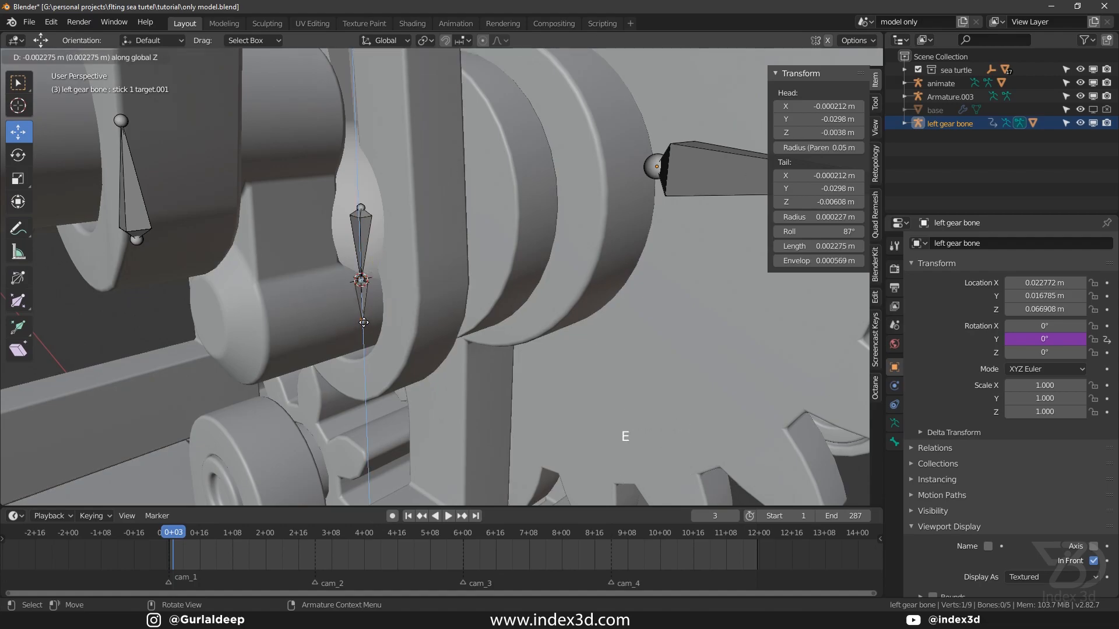
pyautogui.click(363, 317)
pyautogui.press('Tab')
# Select the rod armature, enter and leave Edit Mode, and undo back to before the bone extrusion.
pyautogui.click(366, 180)
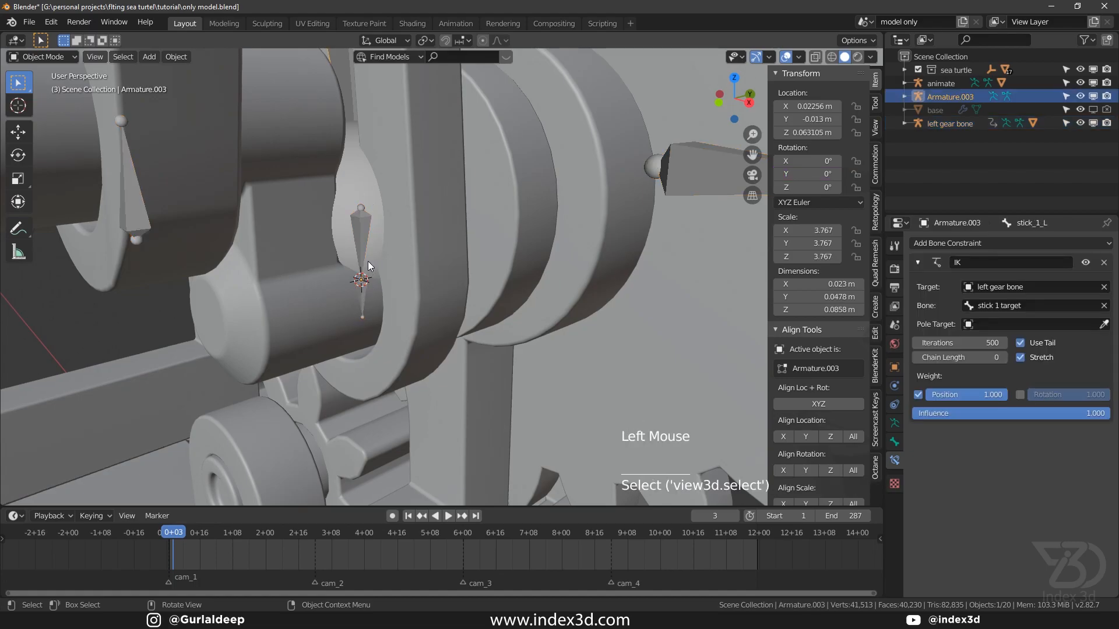
pyautogui.press('Tab')
pyautogui.press('Tab')
pyautogui.hotkey('ctrl', 'z')
pyautogui.hotkey('ctrl', 'z')
pyautogui.hotkey('ctrl', 'z')
pyautogui.hotkey('ctrl', 'z')
pyautogui.hotkey('ctrl', 'z')
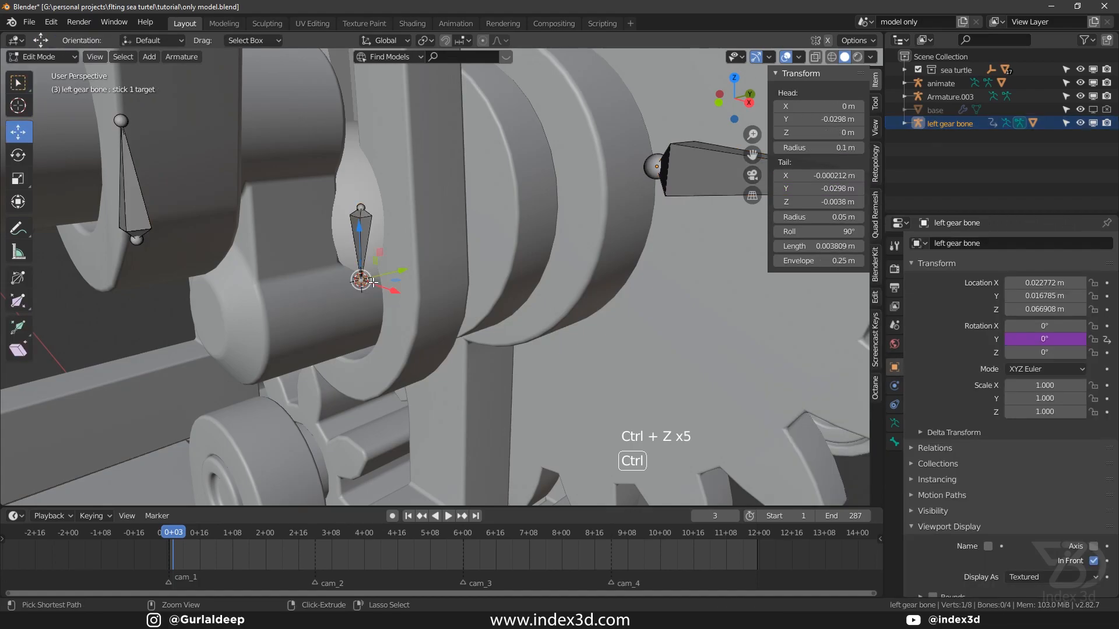
# Save the file, switch the direction of the stick 1 target bone, and leave Edit Mode.
pyautogui.hotkey('ctrl', 's')
pyautogui.press('Tab')
pyautogui.press('Tab')
pyautogui.click(364, 223)
pyautogui.rightClick(364, 223)
pyautogui.click(313, 222)
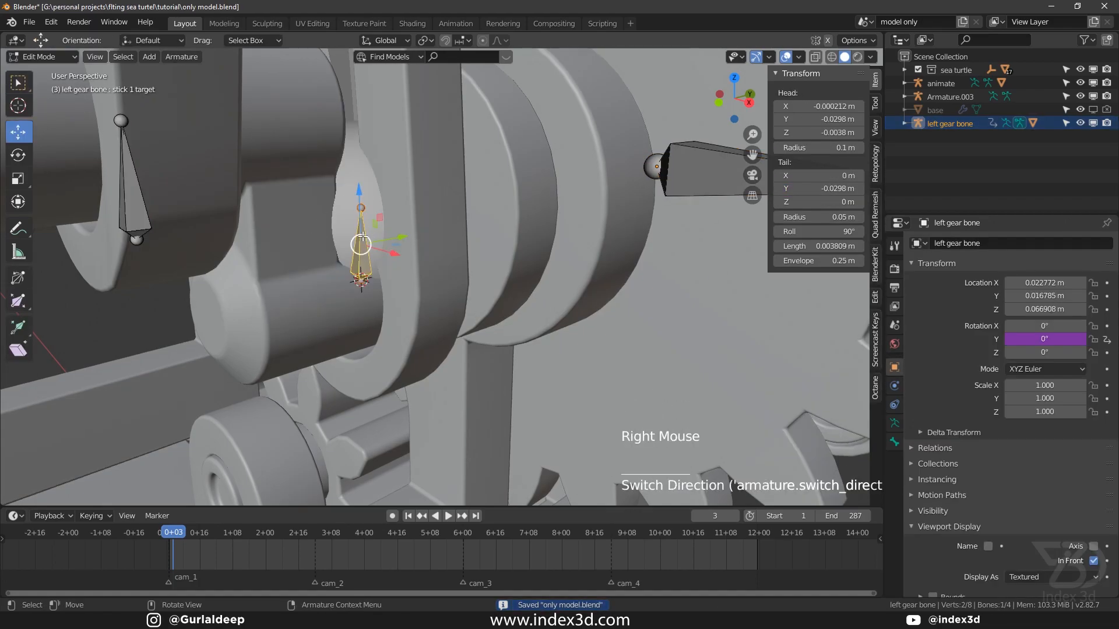
pyautogui.press('Tab')
# Switch the direction of the stick 2 and stick 3 target bones, leave Edit Mode, and save the file.
pyautogui.scroll(-8, 396, 230)
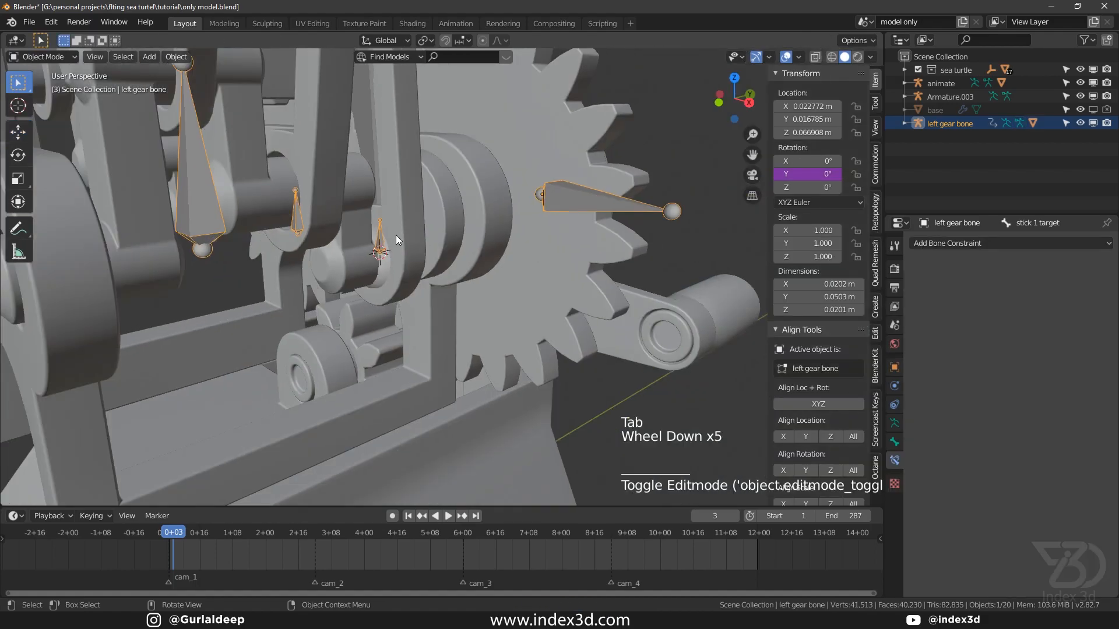
pyautogui.press('Tab')
pyautogui.click(342, 233)
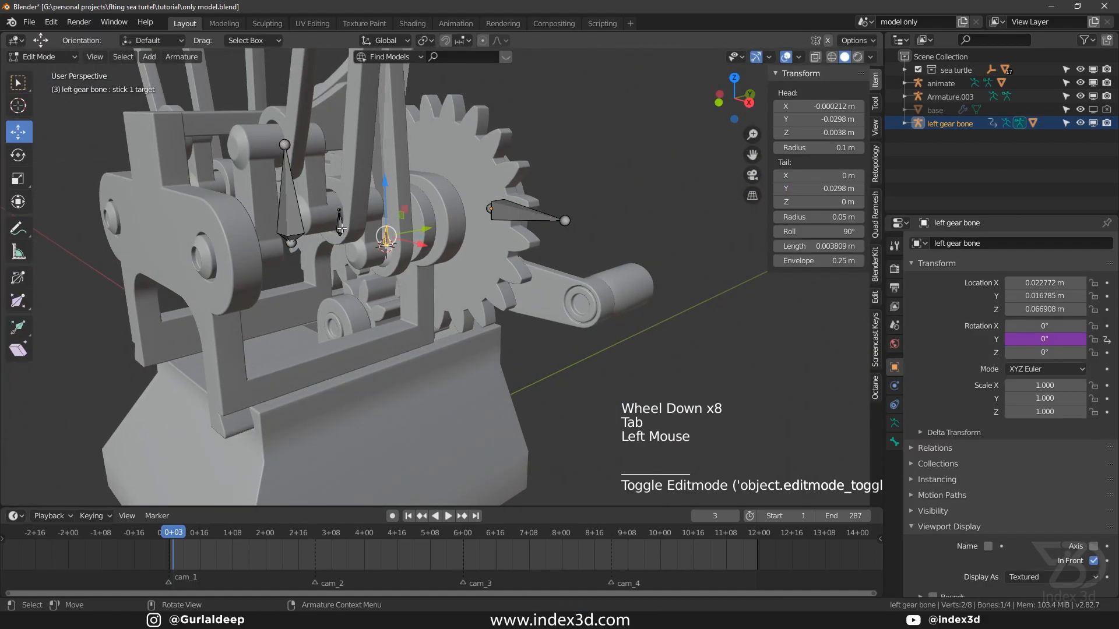
pyautogui.rightClick(342, 230)
pyautogui.click(341, 226)
pyautogui.click(293, 214)
pyautogui.rightClick(292, 215)
pyautogui.click(287, 214)
pyautogui.press('Tab')
pyautogui.hotkey('ctrl', 's')
# Examine the target bones' alignment with the rods' lower joints from several angles, staying in Object Mode and saving the file.
pyautogui.moveTo(449, 231); pyautogui.dragTo(327, 186, button='middle')
pyautogui.hotkey('ctrl', 's')
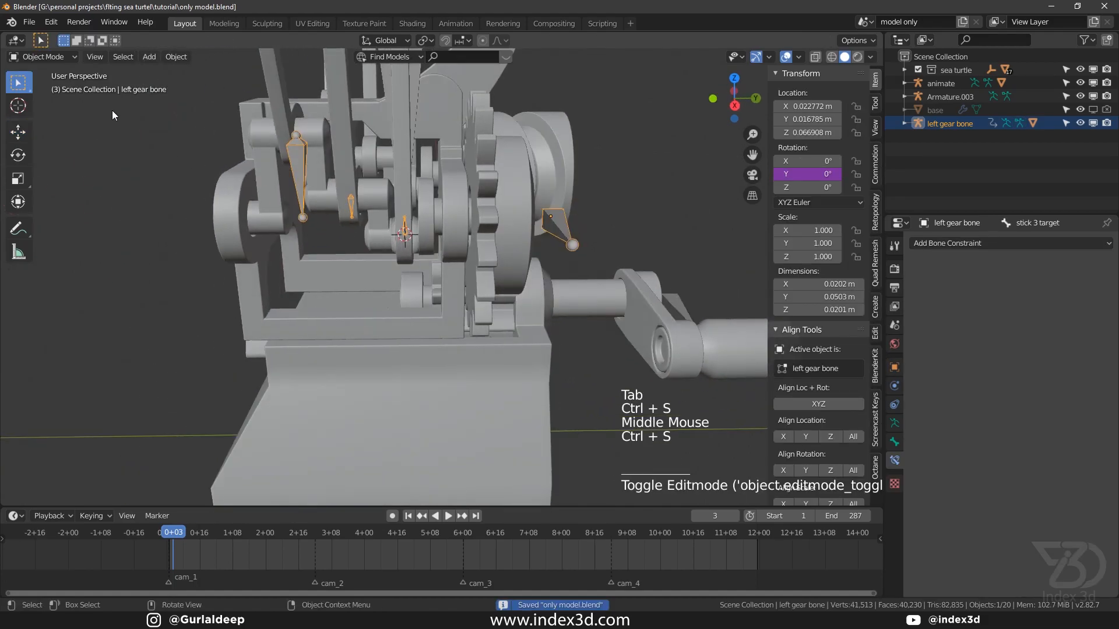
pyautogui.scroll(2, 299, 157)
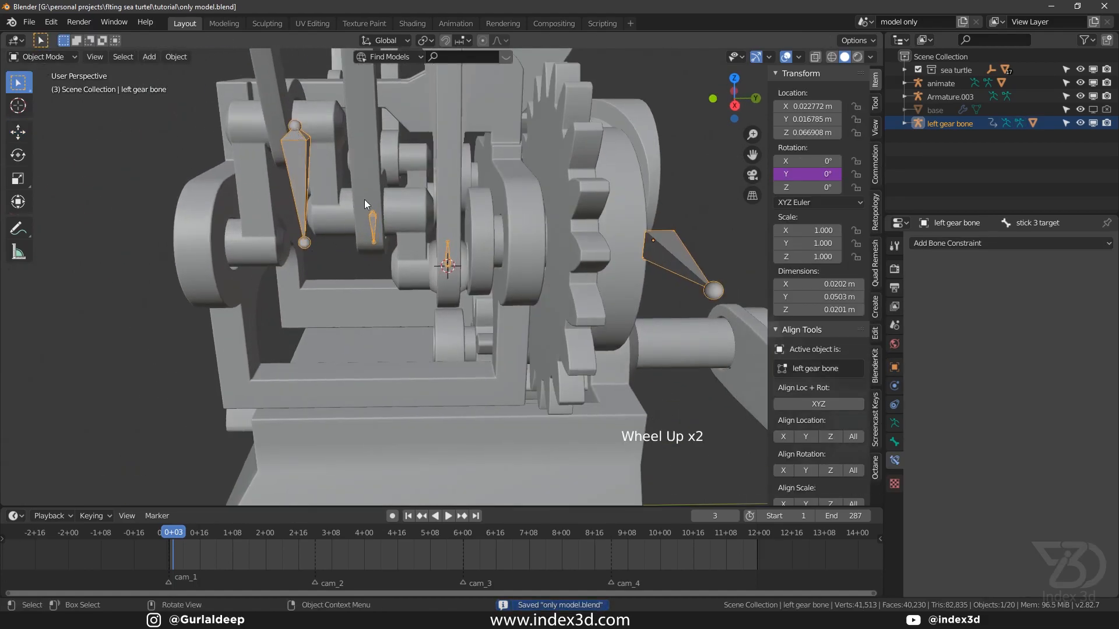
pyautogui.hotkey('ctrl', 's')
pyautogui.scroll(2, 435, 296)
pyautogui.moveTo(435, 295); pyautogui.dragTo(449, 294, button='middle')
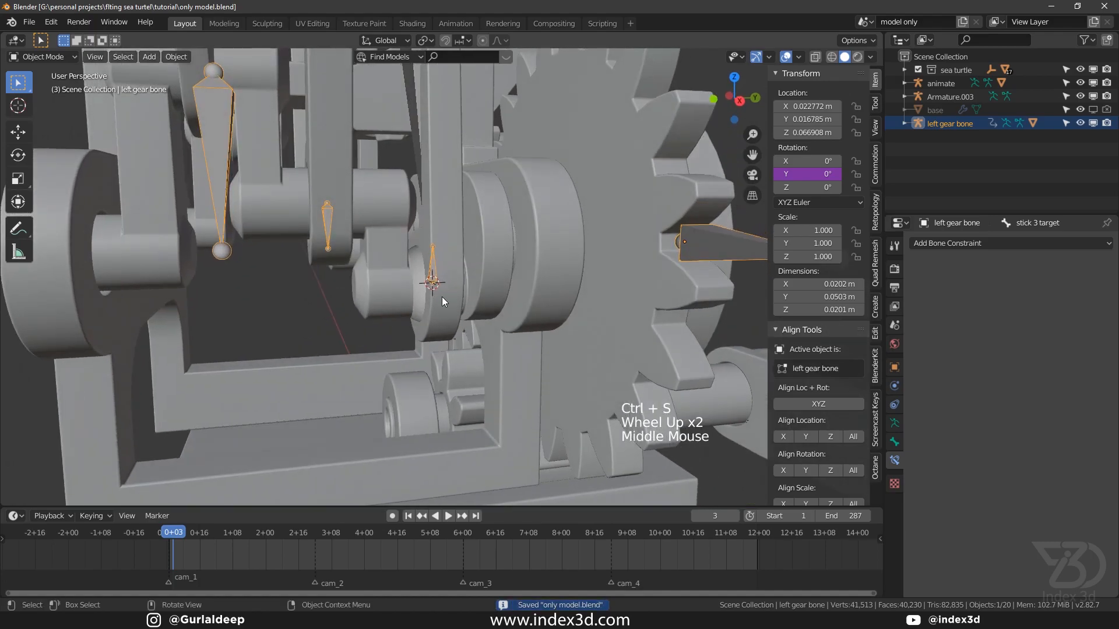
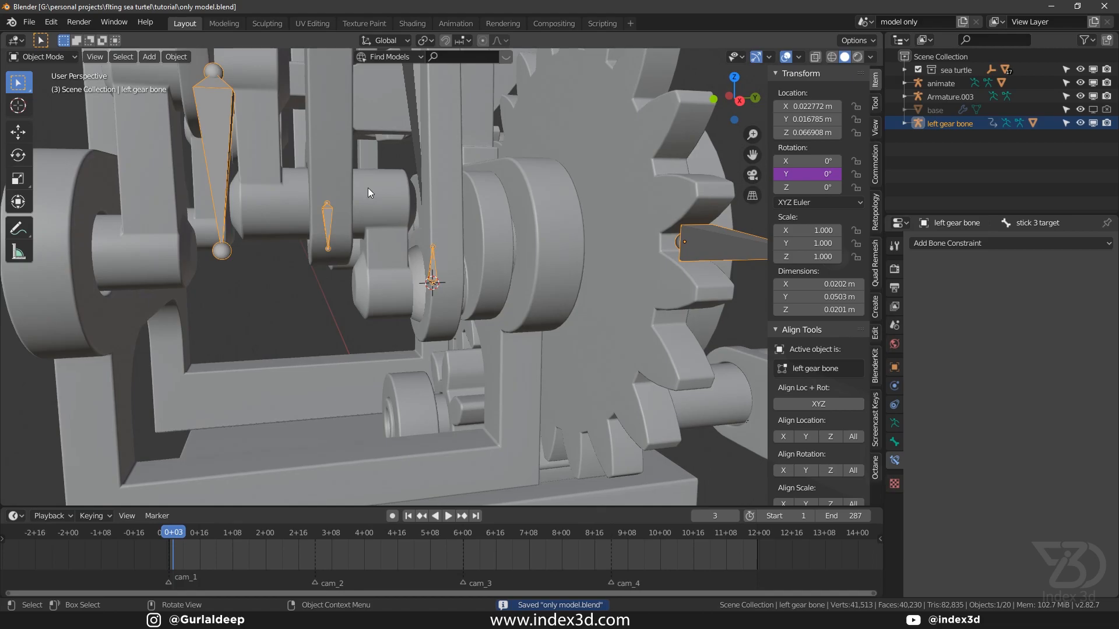
pyautogui.hotkey('ctrl', 's')
pyautogui.scroll(-2, 414, 254)
pyautogui.moveTo(414, 254); pyautogui.dragTo(430, 281, button='middle')
pyautogui.scroll(-1, 429, 281)
pyautogui.hotkey('ctrl', 's')
pyautogui.click(51, 57)
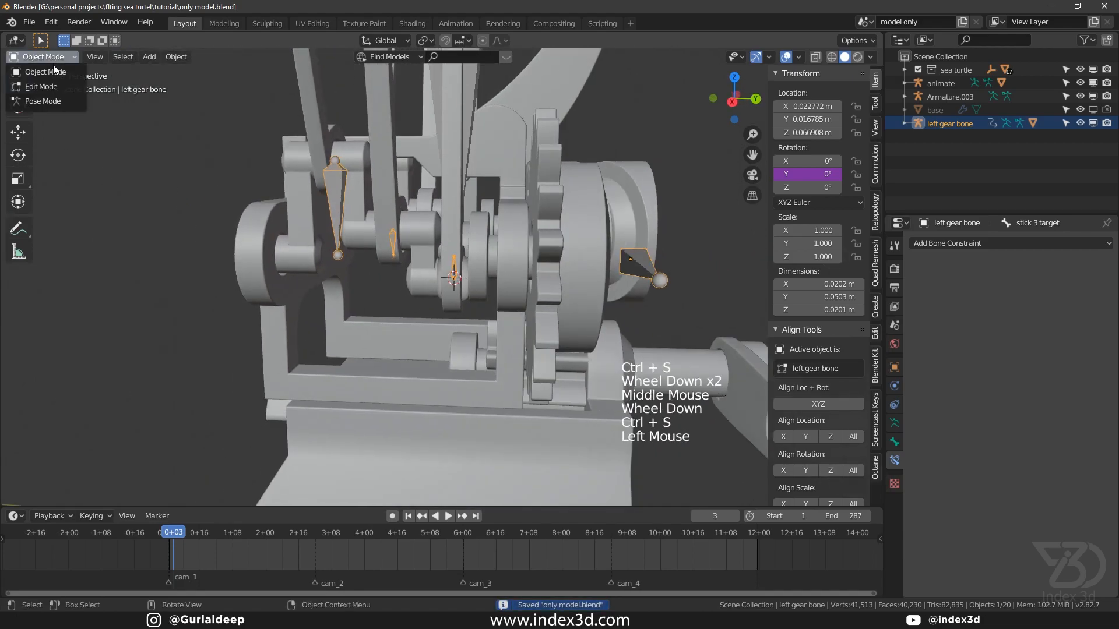
pyautogui.click(54, 72)
pyautogui.hotkey('ctrl', 's')
# Select the armature of the rod nearest the gear, move the timeline to frame 0, and save the file.
pyautogui.scroll(-3, 374, 197)
pyautogui.keyDown('shift'); pyautogui.moveTo(374, 197); pyautogui.dragTo(347, 247, button='middle'); pyautogui.keyUp('shift')
pyautogui.hotkey('ctrl', 's')
pyautogui.click(359, 155)
pyautogui.keyDown('shift'); pyautogui.moveTo(359, 155); pyautogui.dragTo(297, 408, button='middle'); pyautogui.keyUp('shift')
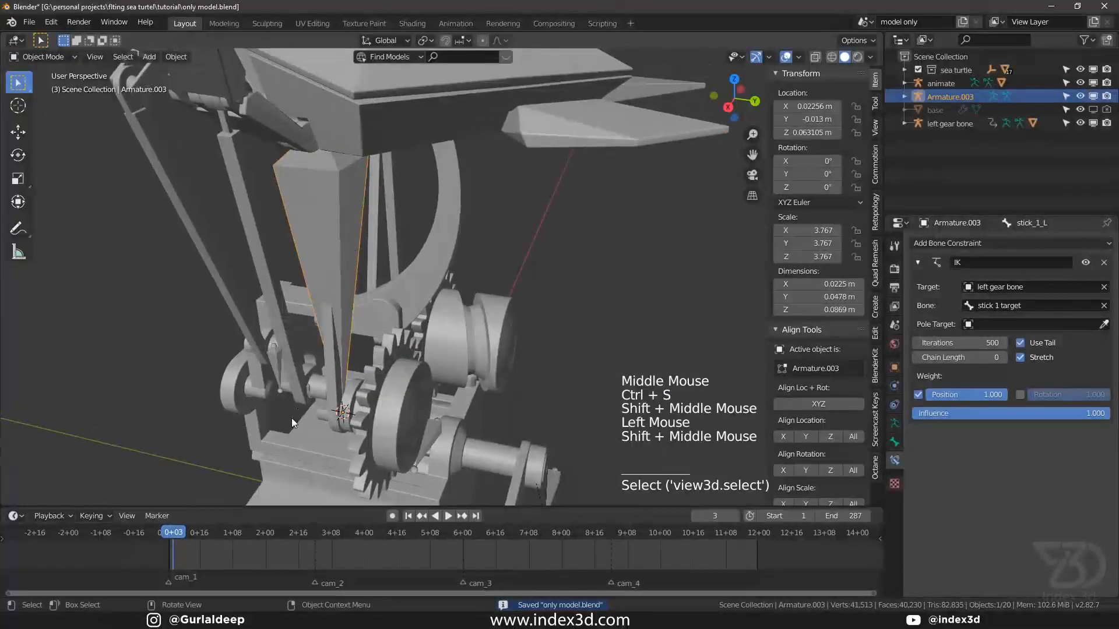
pyautogui.moveTo(198, 533); pyautogui.dragTo(169, 533)
pyautogui.hotkey('ctrl', 's')
# Select the crank handle's armature and drive its Y rotation with the expression #frame*.2.
pyautogui.scroll(-2, 425, 379)
pyautogui.keyDown('shift'); pyautogui.moveTo(559, 408); pyautogui.dragTo(380, 354, button='middle'); pyautogui.keyUp('shift')
pyautogui.click(391, 391)
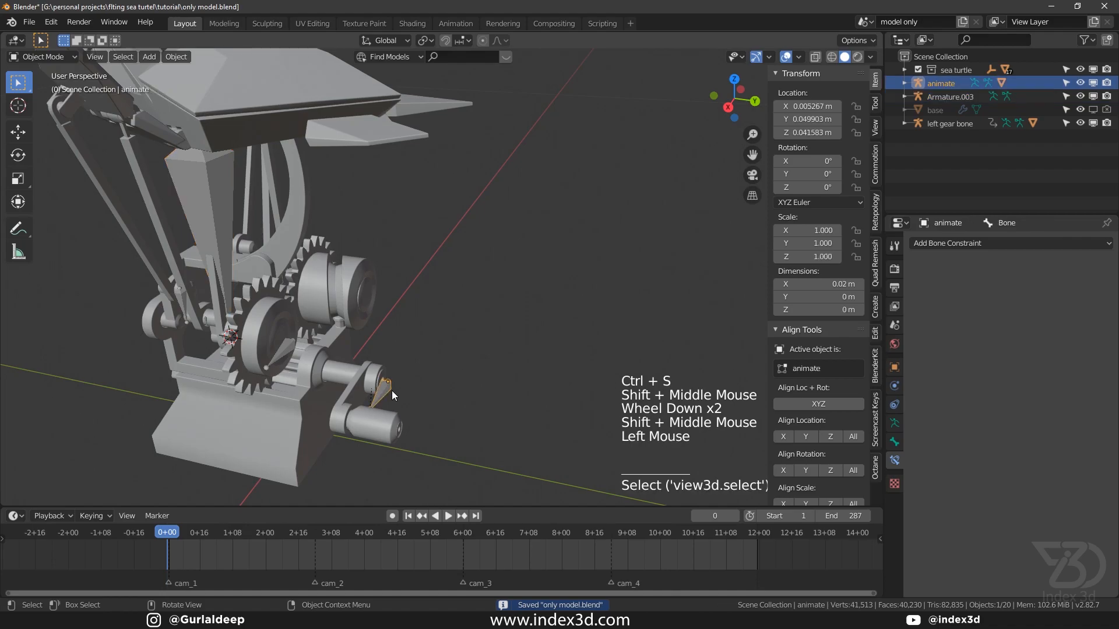
pyautogui.click(796, 173)
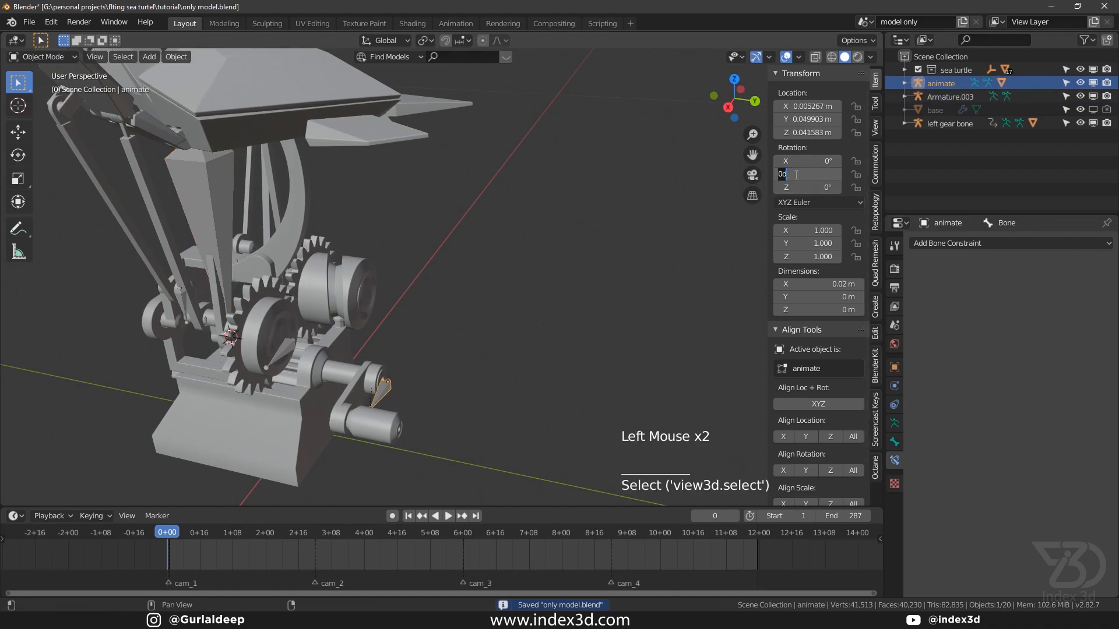
pyautogui.write('#frame*')
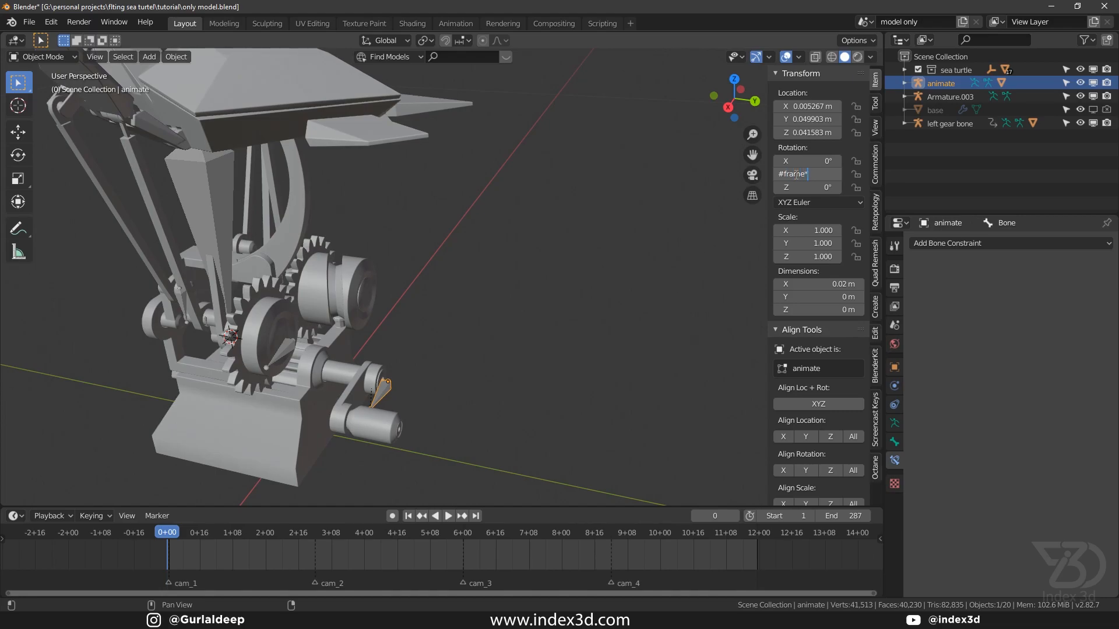
pyautogui.press('Return')
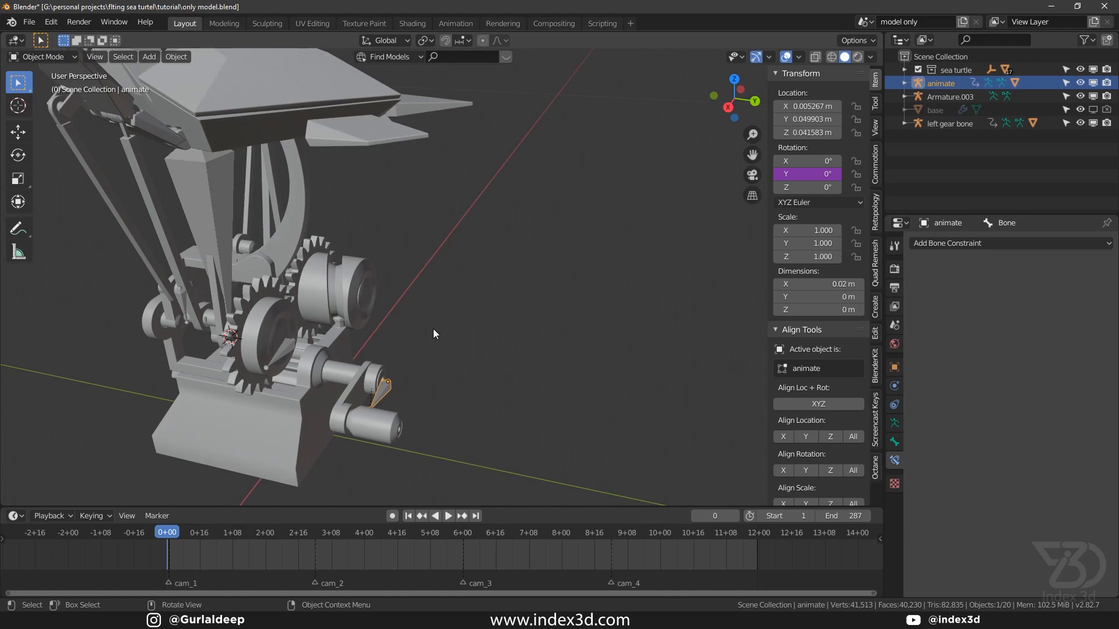
# Play the animation while examining the gears and rods up close, return the timeline to frame 1, and save the file.
pyautogui.press('space')
pyautogui.scroll(-2, 391, 324)
pyautogui.keyDown('shift'); pyautogui.moveTo(392, 324); pyautogui.dragTo(356, 326, button='middle'); pyautogui.keyUp('shift')
pyautogui.moveTo(356, 326); pyautogui.dragTo(267, 356, button='middle')
pyautogui.scroll(5, 274, 342)
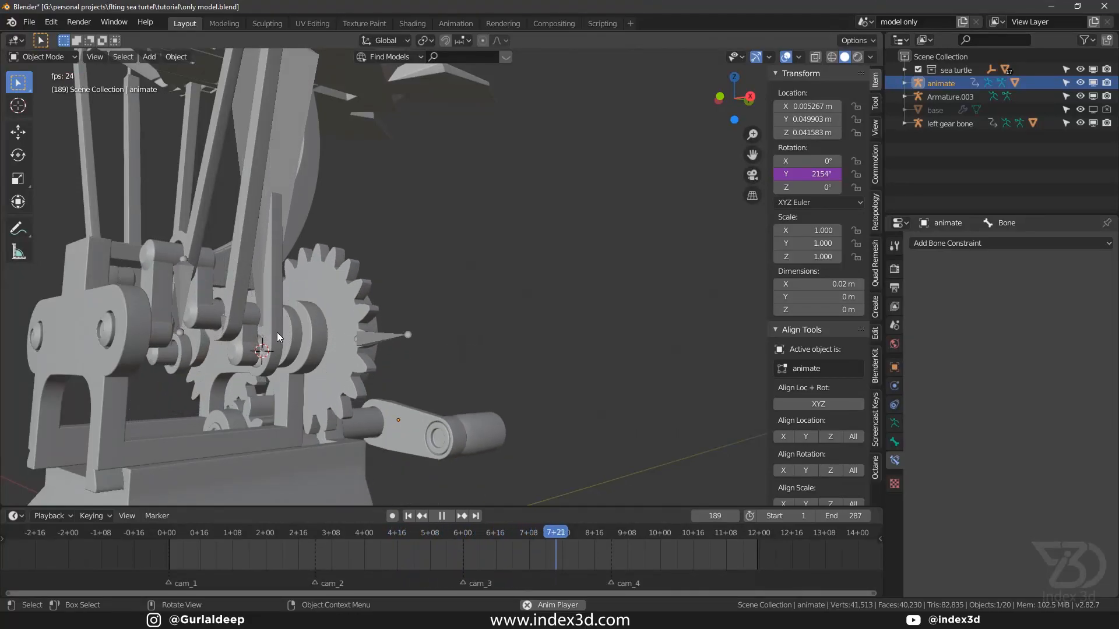
pyautogui.moveTo(621, 539); pyautogui.dragTo(169, 568)
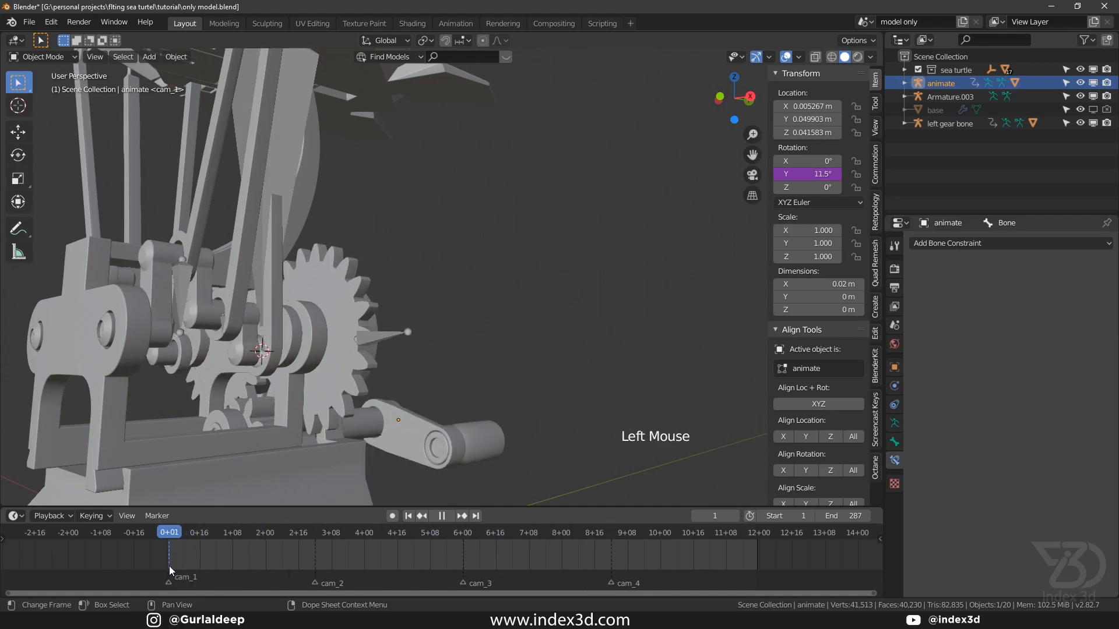
pyautogui.hotkey('ctrl', 's')
# Try a faster crank by changing its Y rotation driver to frame*.5 and briefly playing the animation.
pyautogui.click(818, 174)
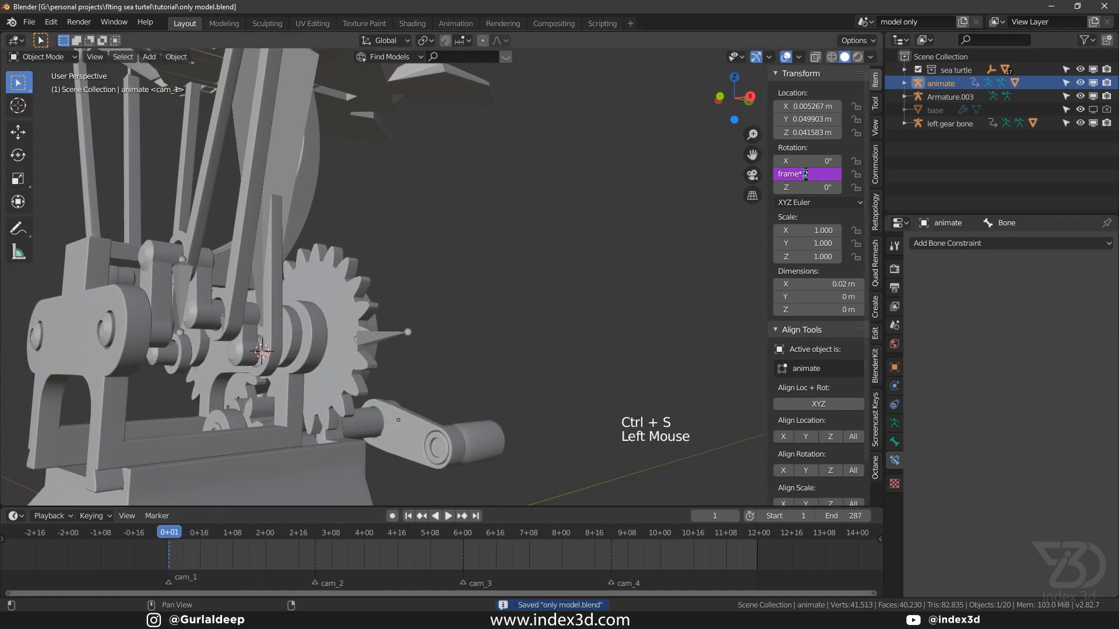
pyautogui.press('Return')
pyautogui.press('space')
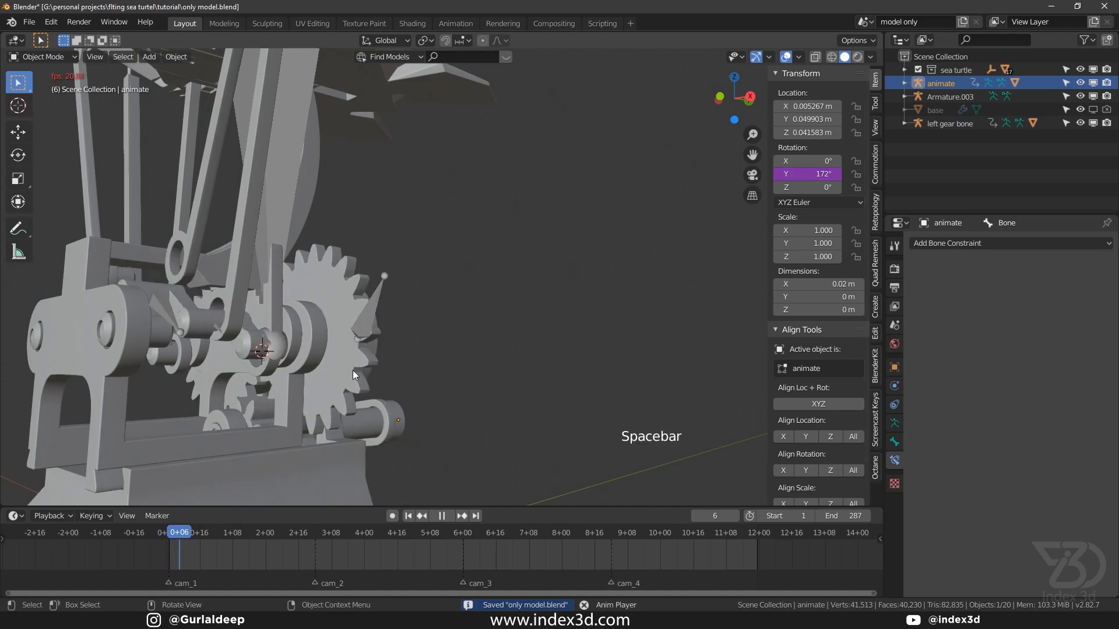
pyautogui.press('space')
# Set the crank's Y rotation driver to frame*.25, preview the motion, return to frame 0, and save the file.
pyautogui.click(821, 174)
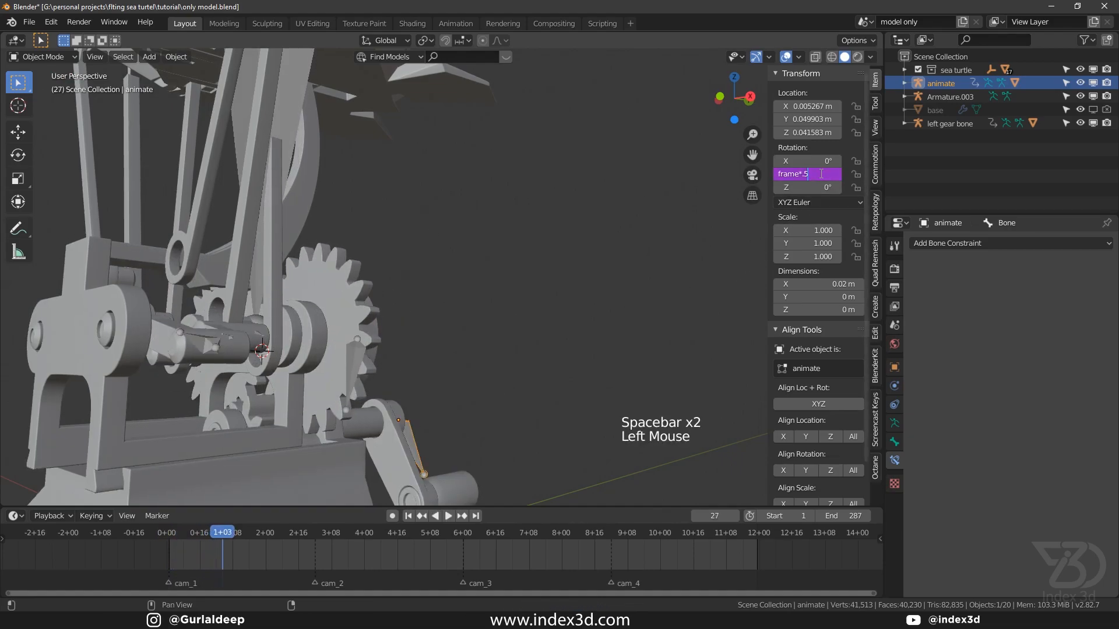
pyautogui.write('25')
pyautogui.press('Return')
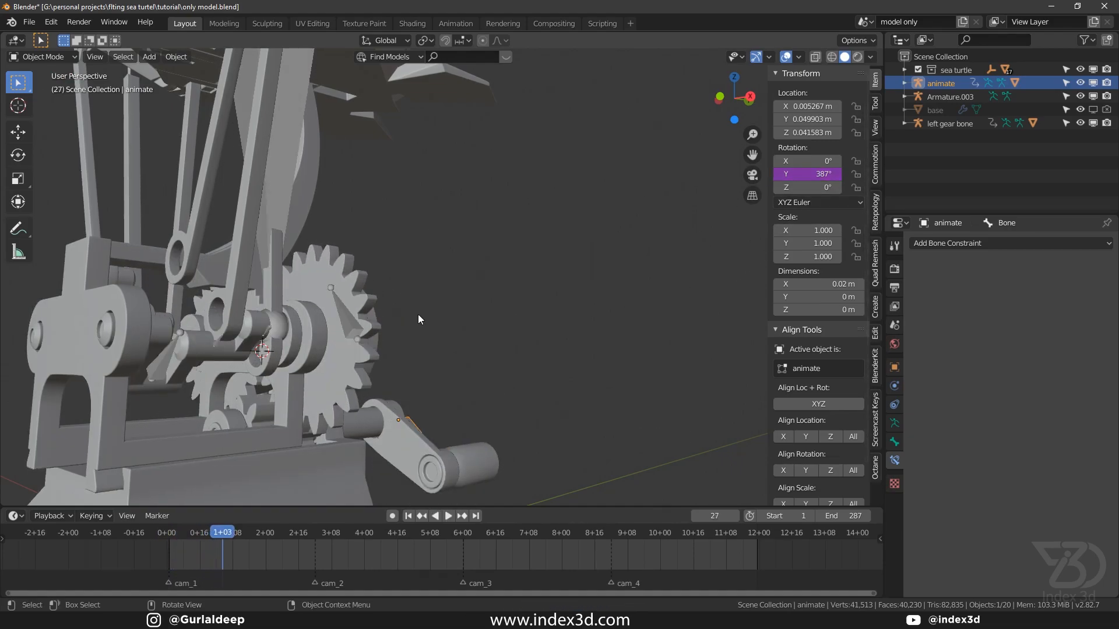
pyautogui.press('space')
pyautogui.press('space')
pyautogui.moveTo(307, 544); pyautogui.dragTo(167, 550)
pyautogui.hotkey('ctrl', 's')
# Isolate the rod armature together with the turtle's body, head and matching rod mesh in local view, saving the file.
pyautogui.keyDown('shift'); pyautogui.moveTo(315, 286); pyautogui.dragTo(303, 382, button='middle'); pyautogui.keyUp('shift')
pyautogui.scroll(1, 295, 254)
pyautogui.click(295, 254)
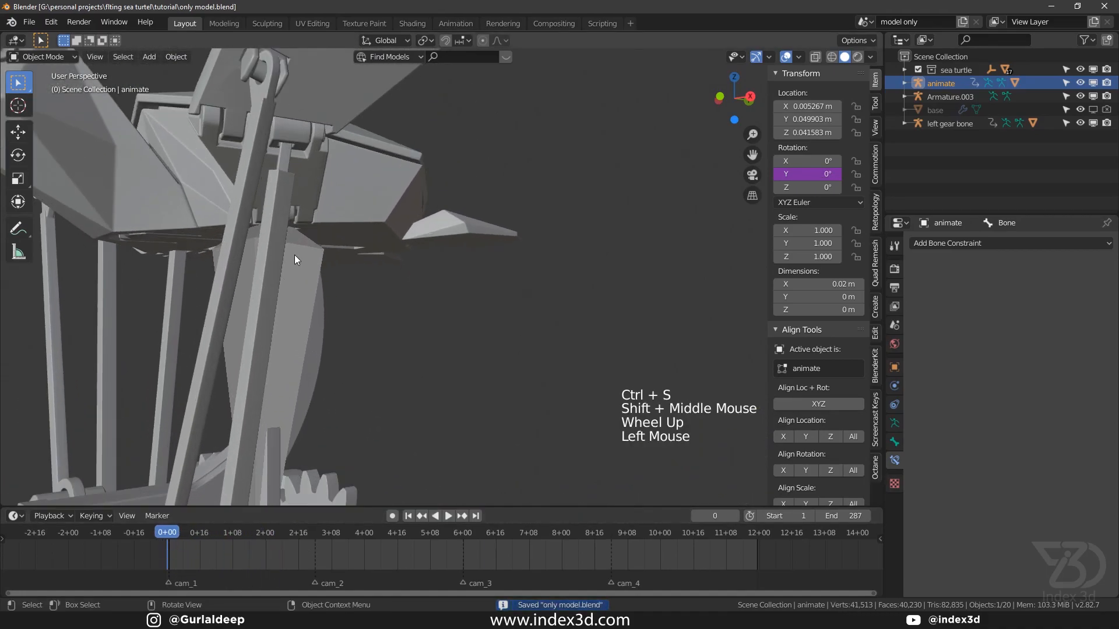
pyautogui.hotkey('ctrl', 's')
pyautogui.press('KP_Divide')
pyautogui.hotkey('ctrl', 's')
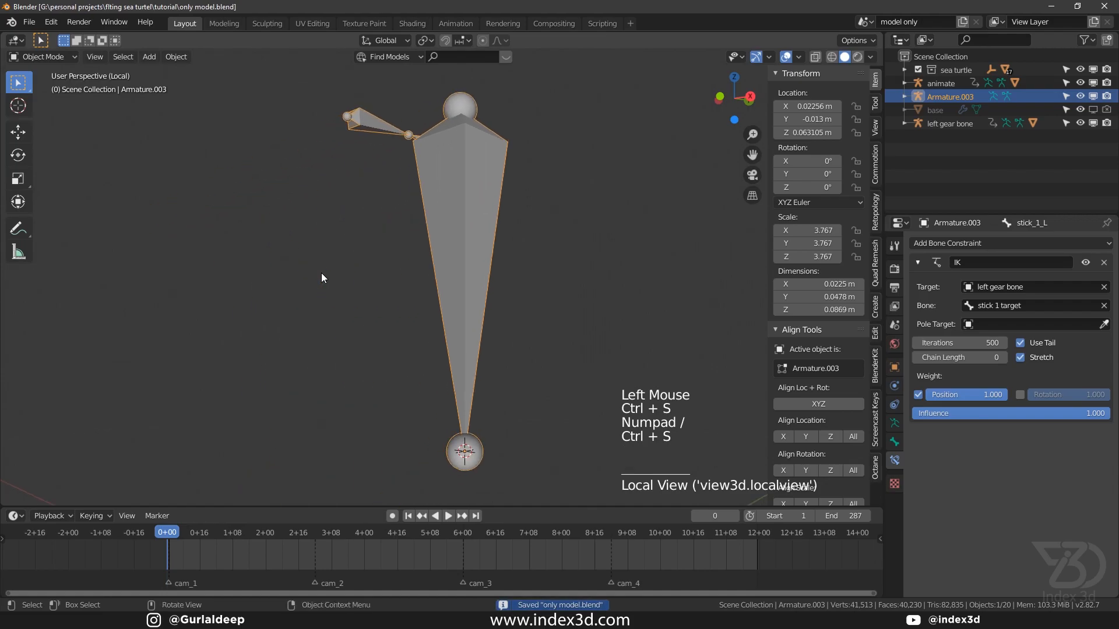
pyautogui.press('KP_Divide')
pyautogui.hotkey('ctrl', 's')
pyautogui.keyDown('shift'); pyautogui.click(370, 198); pyautogui.keyUp('shift')
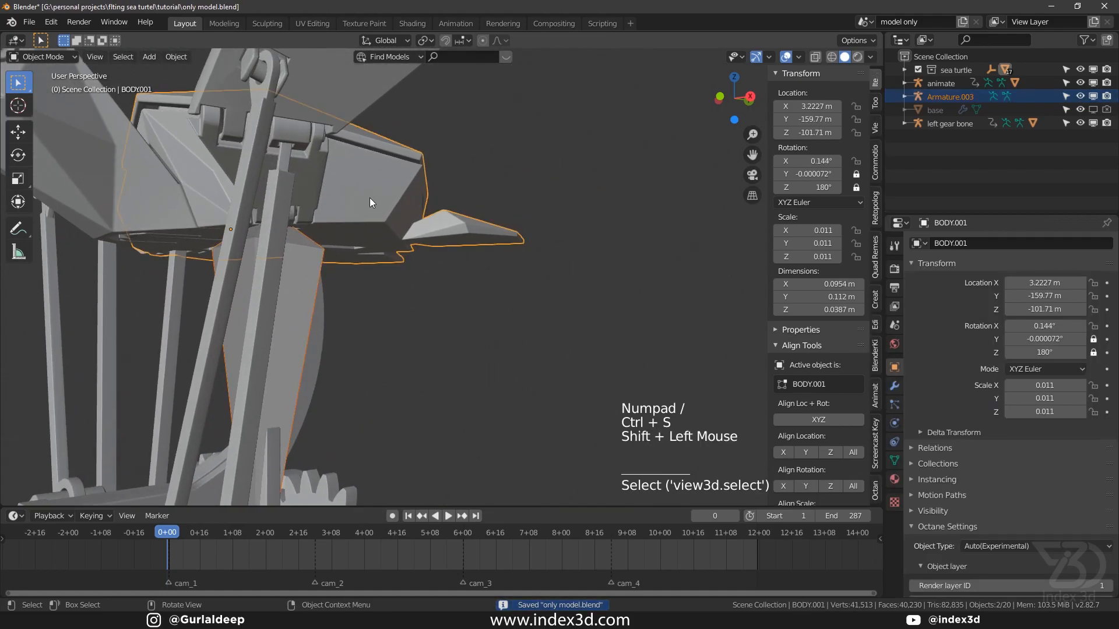
pyautogui.scroll(-3, 369, 201)
pyautogui.keyDown('shift'); pyautogui.click(193, 176); pyautogui.keyUp('shift')
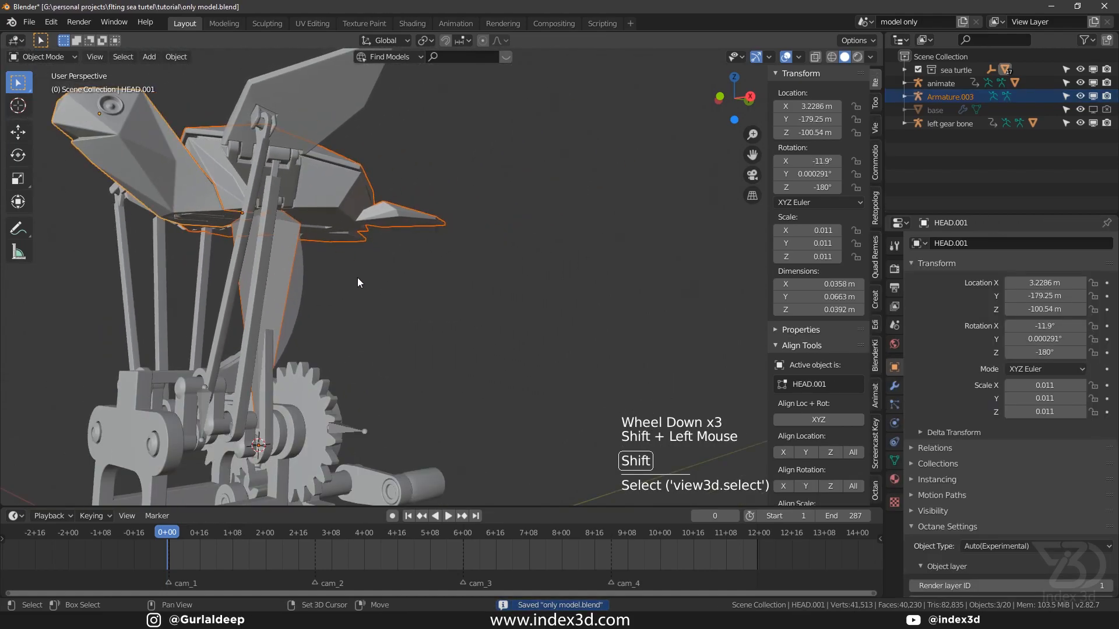
pyautogui.keyDown('shift'); pyautogui.click(272, 384); pyautogui.keyUp('shift')
pyautogui.press('KP_Divide')
pyautogui.hotkey('ctrl', 's')
# Make the long stick_1_L bone the active bone of Armature.003 and return to Object Mode.
pyautogui.keyDown('shift'); pyautogui.moveTo(395, 363); pyautogui.dragTo(496, 310); pyautogui.keyUp('shift')
pyautogui.click(453, 253)
pyautogui.scroll(4, 460, 204)
pyautogui.press('Tab')
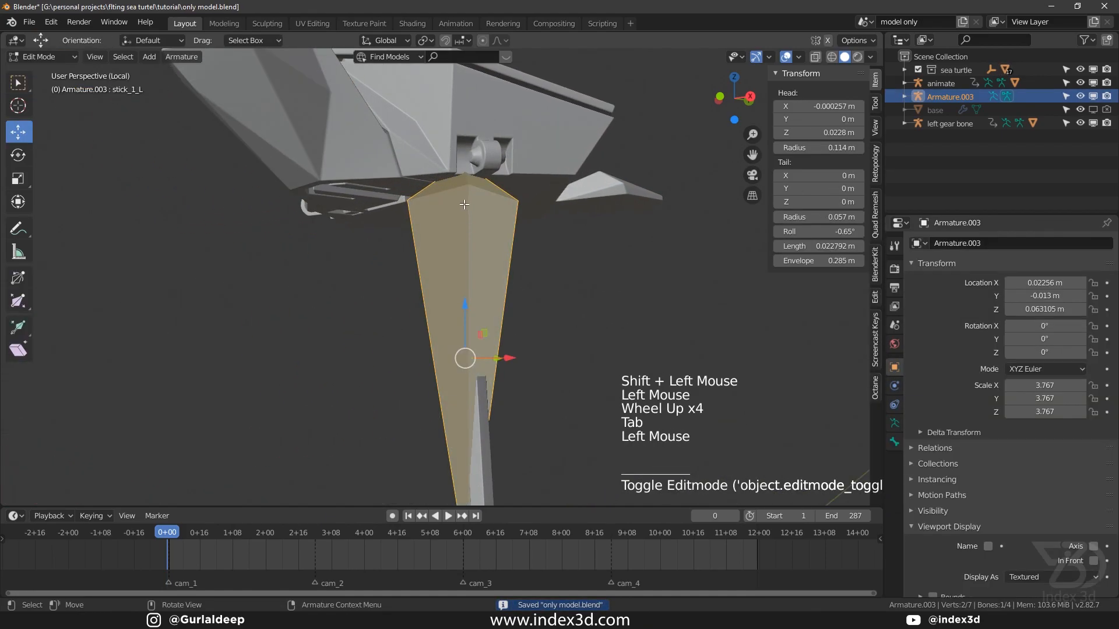
pyautogui.click(484, 268)
pyautogui.keyDown('shift'); pyautogui.moveTo(483, 268); pyautogui.dragTo(487, 261, button='middle'); pyautogui.keyUp('shift')
pyautogui.scroll(-1, 487, 261)
pyautogui.press('Tab')
# Parent the rod mesh Ft05-2.009 to the stick_1_L bone using the Bone option, and save the file.
pyautogui.click(464, 414)
pyautogui.press('Tab')
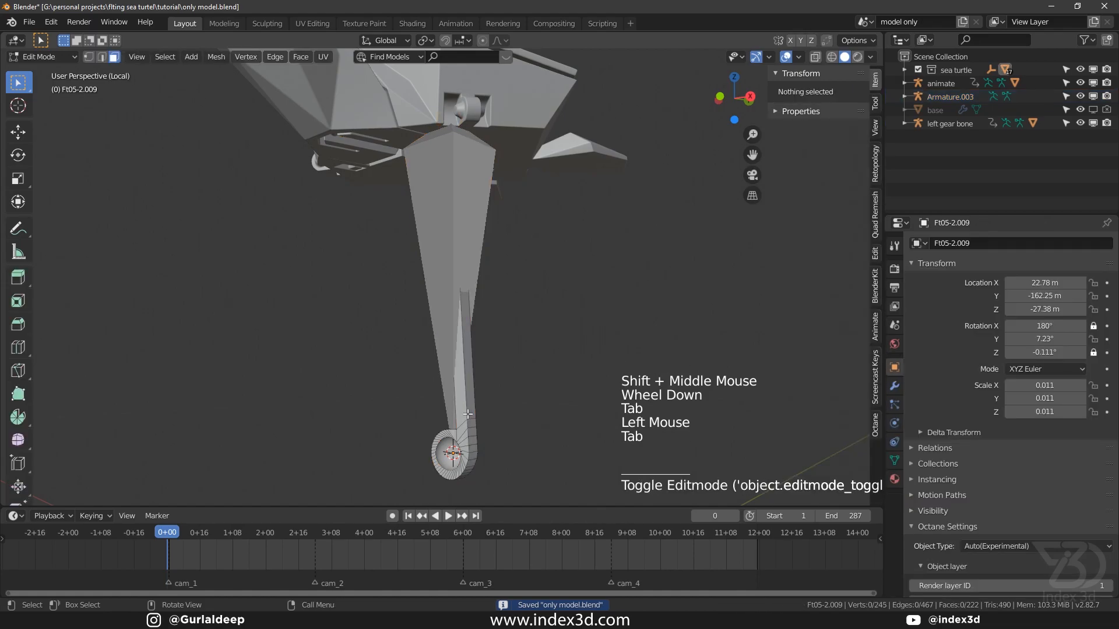
pyautogui.press('Tab')
pyautogui.keyDown('shift'); pyautogui.click(481, 254); pyautogui.keyUp('shift')
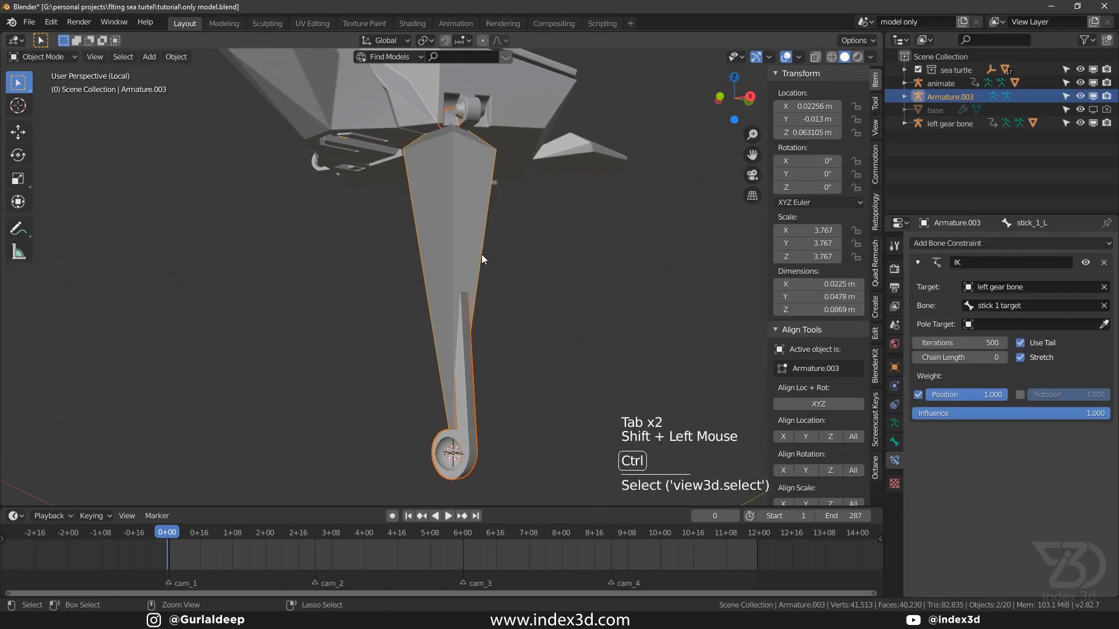
pyautogui.hotkey('ctrl', 'p')
pyautogui.click(481, 254)
pyautogui.hotkey('ctrl', 's')
# Make Bone.001 under the turtle's head the active bone of the armature and return to Object Mode.
pyautogui.keyDown('shift'); pyautogui.moveTo(432, 190); pyautogui.dragTo(474, 279, button='middle'); pyautogui.keyUp('shift')
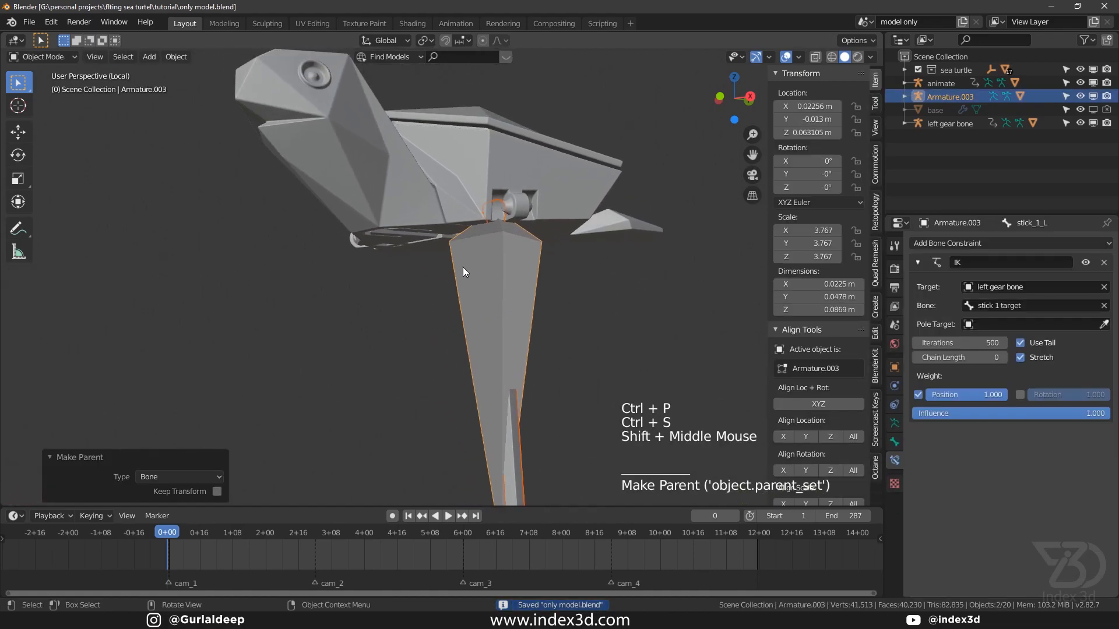
pyautogui.scroll(2, 474, 280)
pyautogui.click(345, 162)
pyautogui.scroll(2, 345, 160)
pyautogui.moveTo(345, 159); pyautogui.dragTo(426, 264, button='middle')
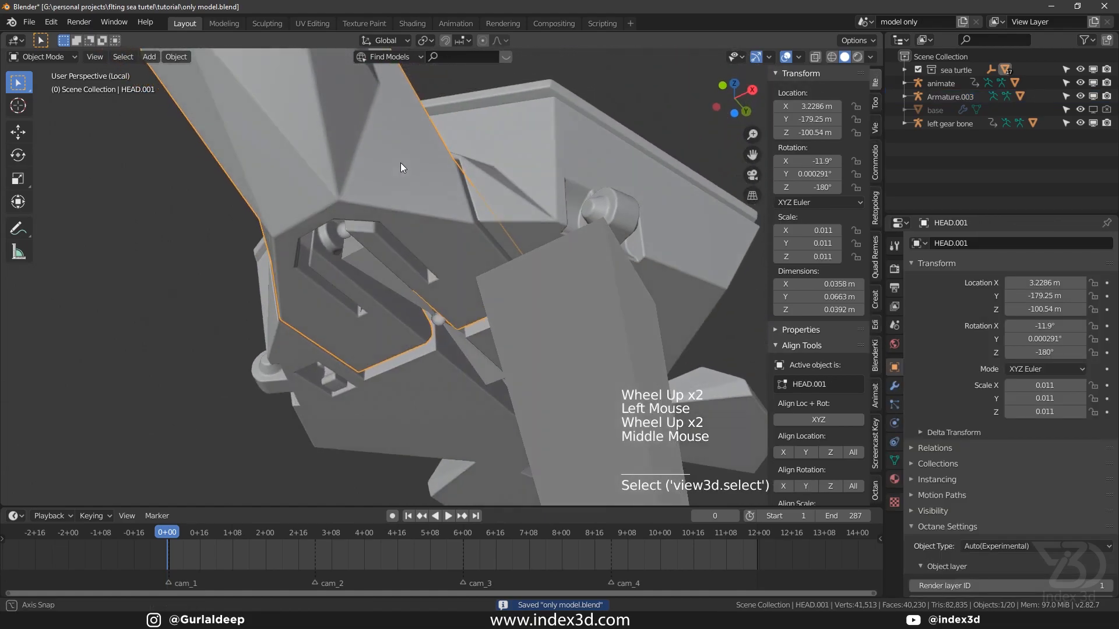
pyautogui.click(368, 250)
pyautogui.press('Tab')
pyautogui.click(356, 302)
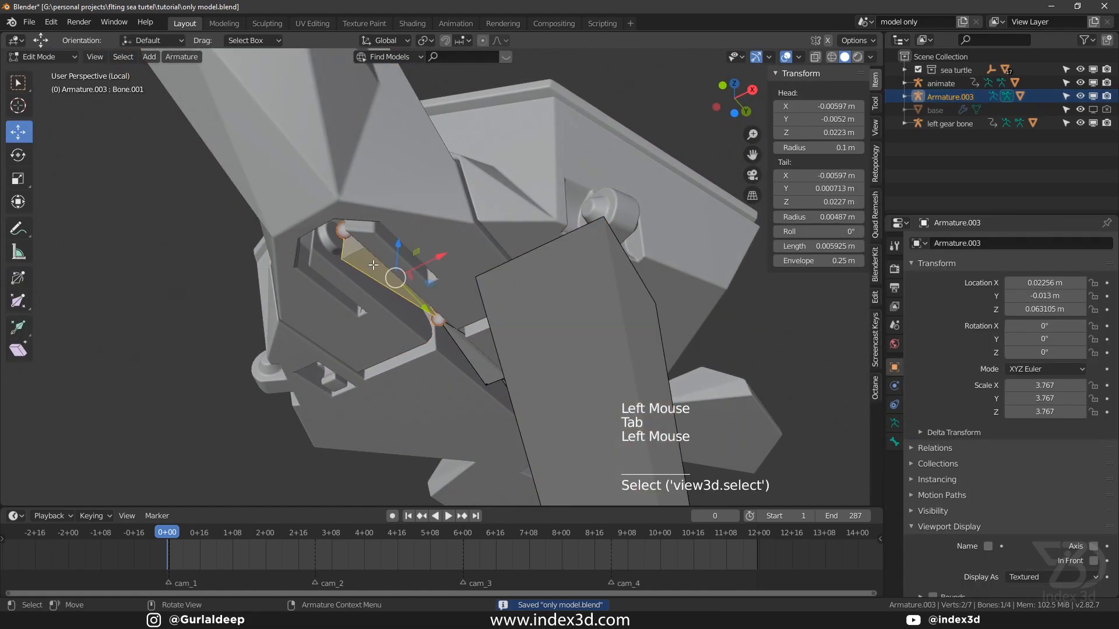
pyautogui.press('Tab')
# Parent the turtle's head to Bone.001 using the Bone option, and save the file.
pyautogui.click(350, 236)
pyautogui.keyDown('shift'); pyautogui.click(360, 269); pyautogui.keyUp('shift')
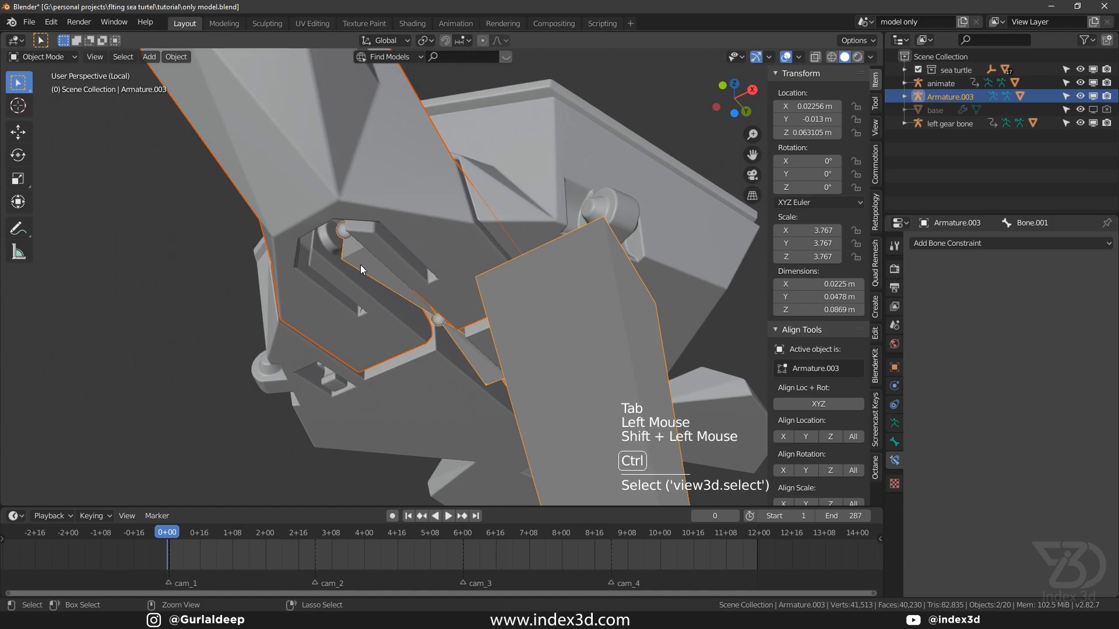
pyautogui.hotkey('ctrl', 'p')
pyautogui.click(350, 348)
pyautogui.hotkey('ctrl', 's')
# Make Bone.002 in the body's underside slot the active bone of the armature and return to Object Mode.
pyautogui.keyDown('shift'); pyautogui.moveTo(518, 315); pyautogui.dragTo(466, 309, button='middle'); pyautogui.keyUp('shift')
pyautogui.moveTo(466, 308); pyautogui.dragTo(410, 302, button='middle')
pyautogui.click(607, 182)
pyautogui.keyDown('shift'); pyautogui.moveTo(607, 182); pyautogui.dragTo(441, 288, button='middle'); pyautogui.keyUp('shift')
pyautogui.scroll(3, 454, 294)
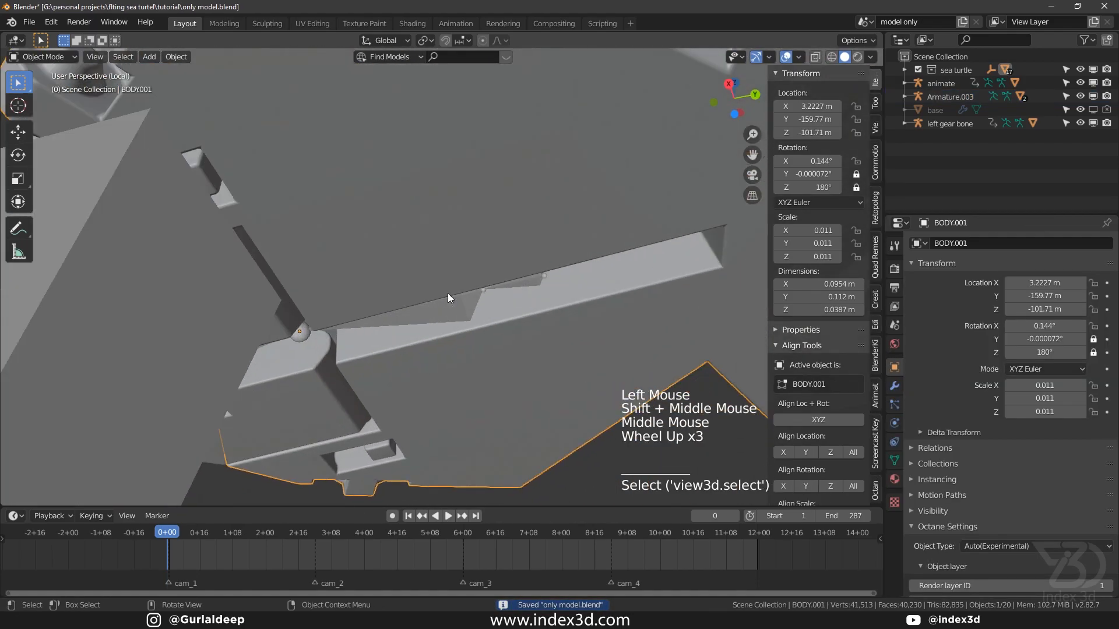
pyautogui.click(460, 296)
pyautogui.click(493, 227)
pyautogui.click(466, 306)
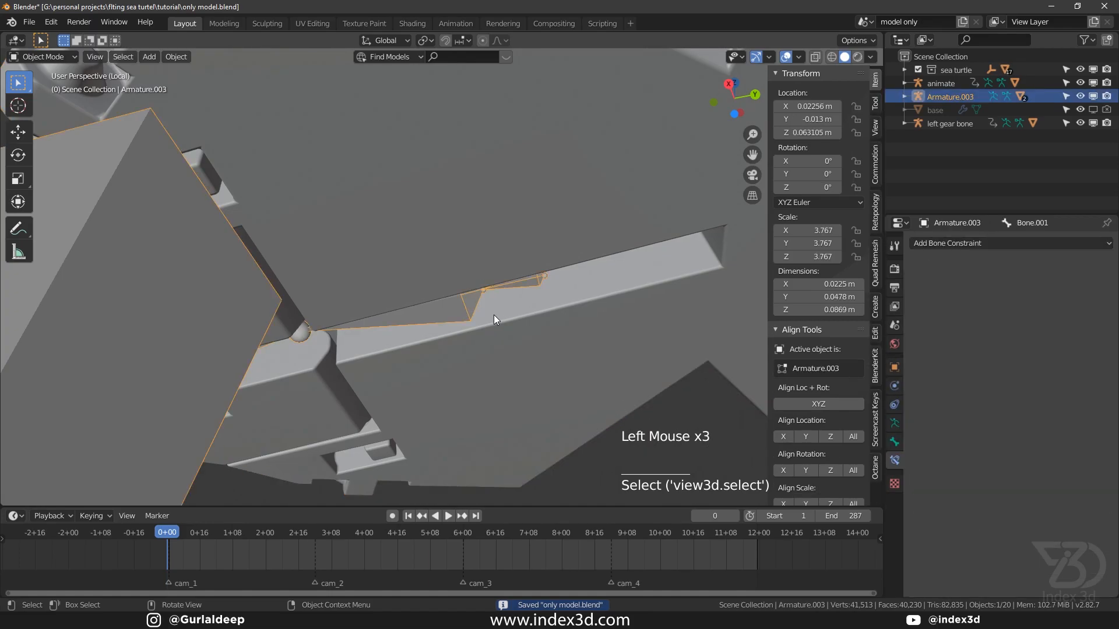
pyautogui.press('Tab')
pyautogui.click(438, 312)
pyautogui.press('Tab')
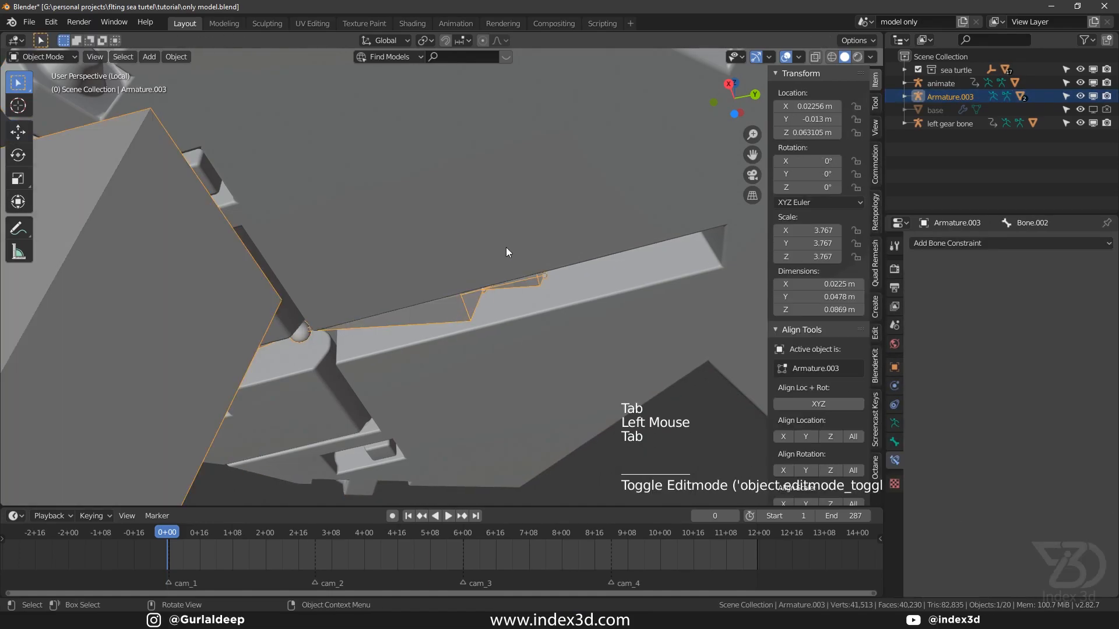
# Parent the turtle's body to Bone.002 using the Bone option, and save the file.
pyautogui.click(525, 189)
pyautogui.keyDown('shift'); pyautogui.click(452, 320); pyautogui.keyUp('shift')
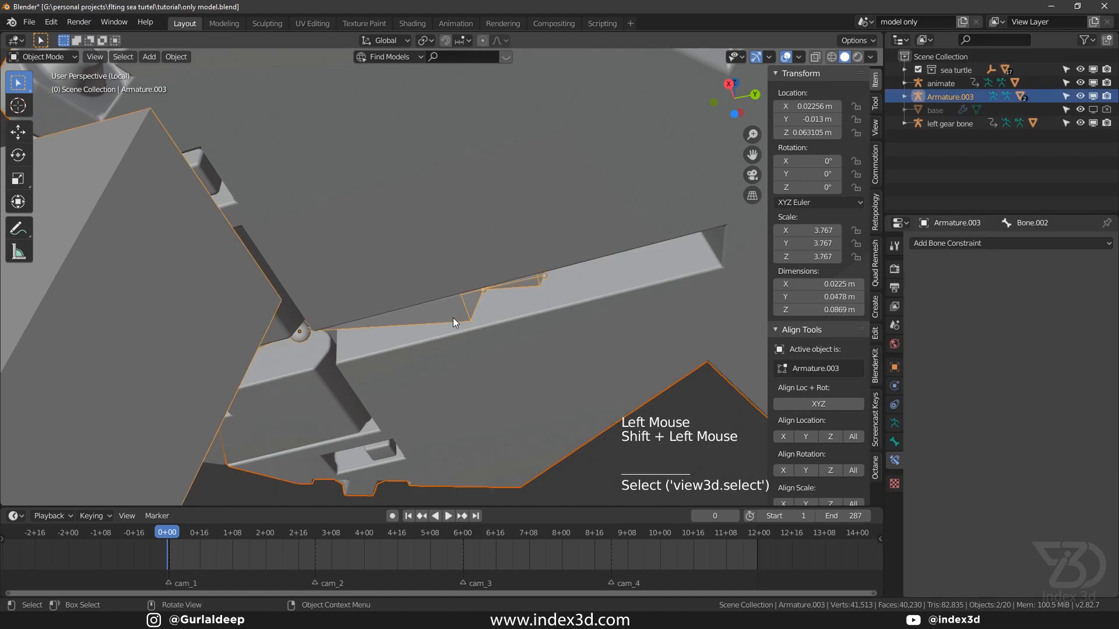
pyautogui.hotkey('ctrl', 'p')
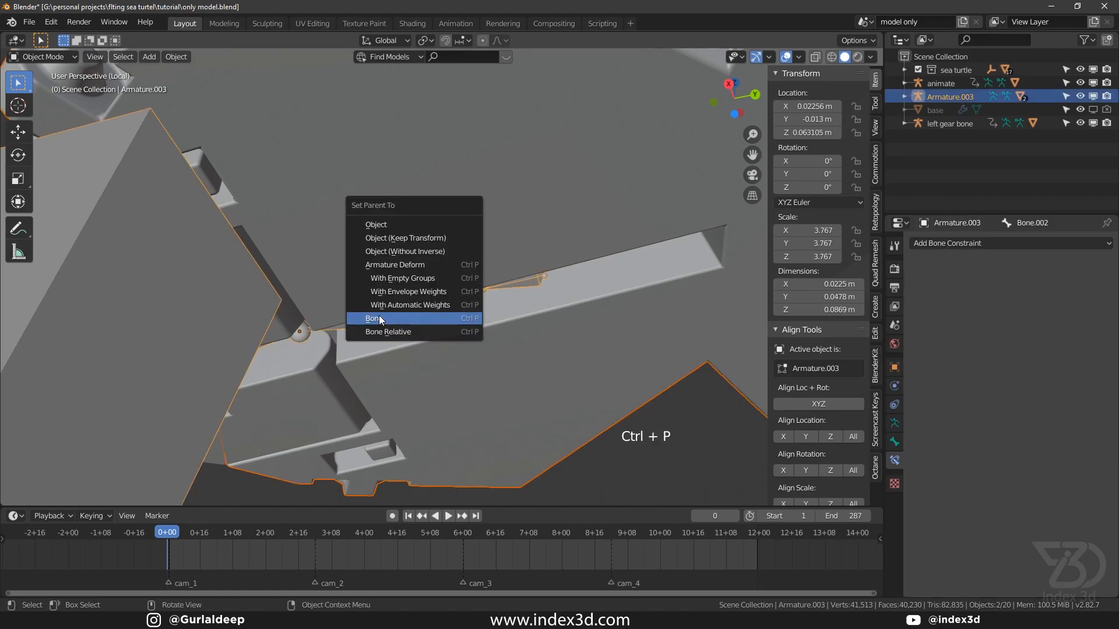
pyautogui.click(431, 318)
pyautogui.hotkey('ctrl', 's')
# Leave local view to bring back the whole automaton, and save the file.
pyautogui.scroll(-5, 494, 287)
pyautogui.keyDown('shift'); pyautogui.moveTo(494, 287); pyautogui.dragTo(422, 288, button='middle'); pyautogui.keyUp('shift')
pyautogui.hotkey('ctrl', 's')
pyautogui.click(55, 57)
pyautogui.keyDown('shift'); pyautogui.scroll(-3, 316, 220); pyautogui.keyUp('shift')
pyautogui.press('KP_Divide')
pyautogui.hotkey('ctrl', 's')
# Play the animation and examine how the head and body move with the rod, including from underneath.
pyautogui.keyDown('shift'); pyautogui.scroll(-1, 392, 274); pyautogui.keyUp('shift')
pyautogui.keyDown('shift'); pyautogui.moveTo(392, 274); pyautogui.dragTo(419, 285, button='middle'); pyautogui.keyUp('shift')
pyautogui.moveTo(419, 285); pyautogui.dragTo(446, 298, button='middle')
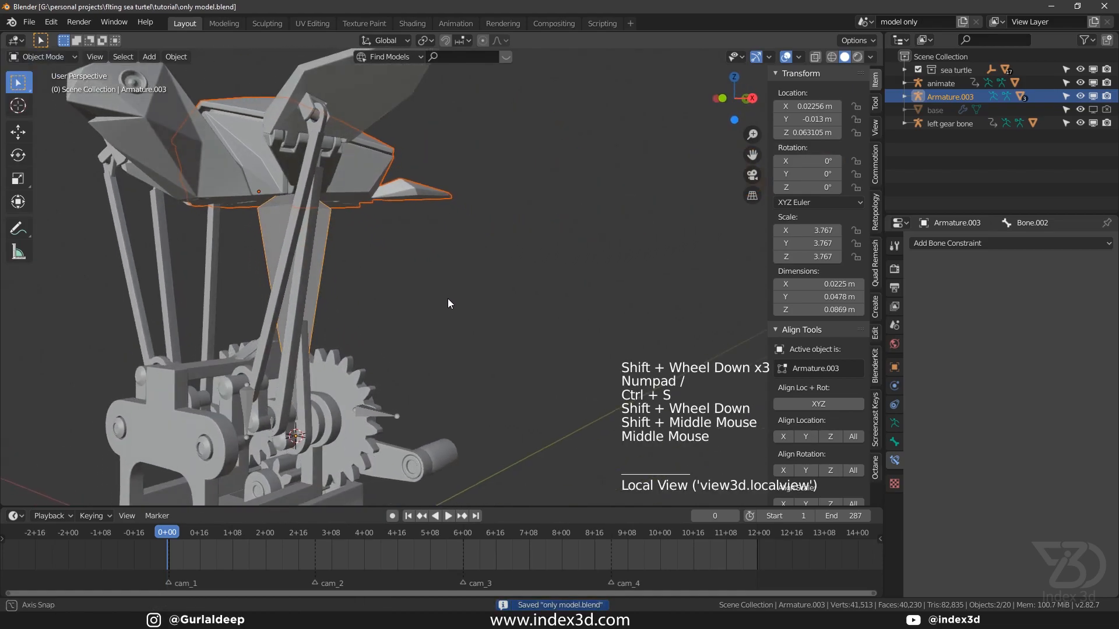
pyautogui.scroll(-2, 344, 285)
pyautogui.keyDown('shift'); pyautogui.moveTo(343, 281); pyautogui.dragTo(379, 298, button='middle'); pyautogui.keyUp('shift')
pyautogui.moveTo(379, 298); pyautogui.dragTo(414, 315, button='middle')
pyautogui.press('space')
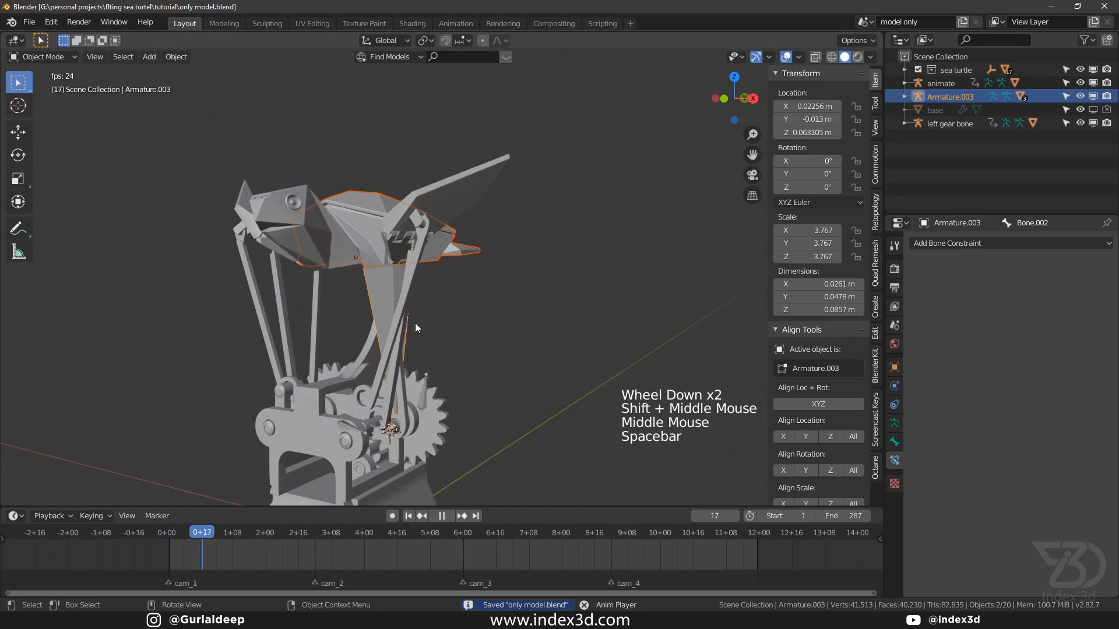
pyautogui.scroll(3, 326, 250)
pyautogui.moveTo(326, 250); pyautogui.dragTo(428, 283, button='middle')
pyautogui.scroll(2, 367, 305)
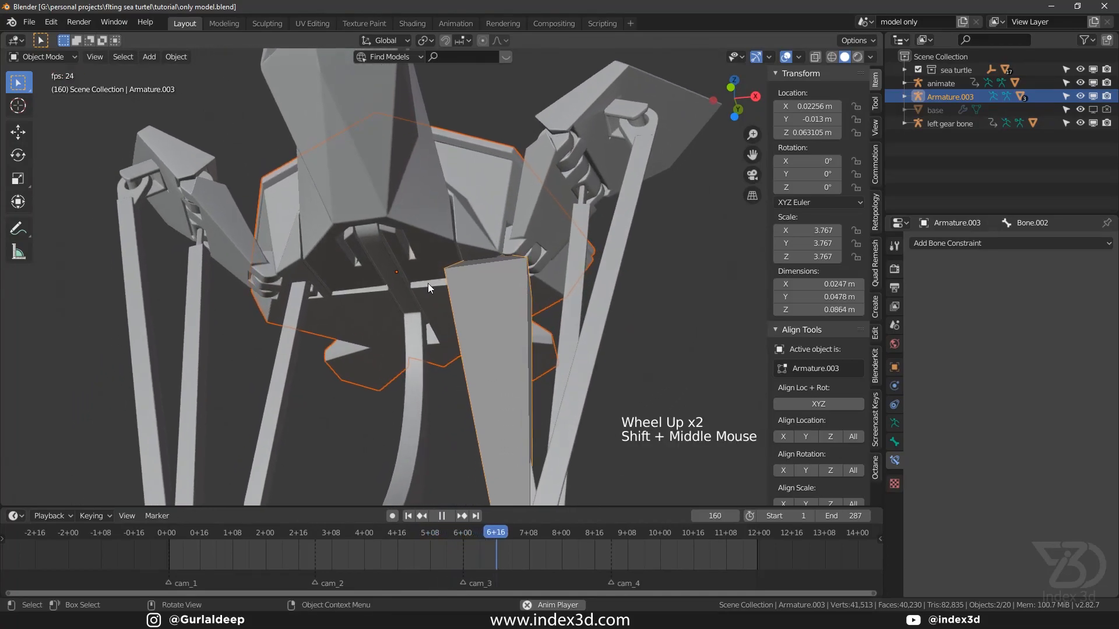
pyautogui.keyDown('shift'); pyautogui.moveTo(343, 266); pyautogui.dragTo(397, 261, button='middle'); pyautogui.keyUp('shift')
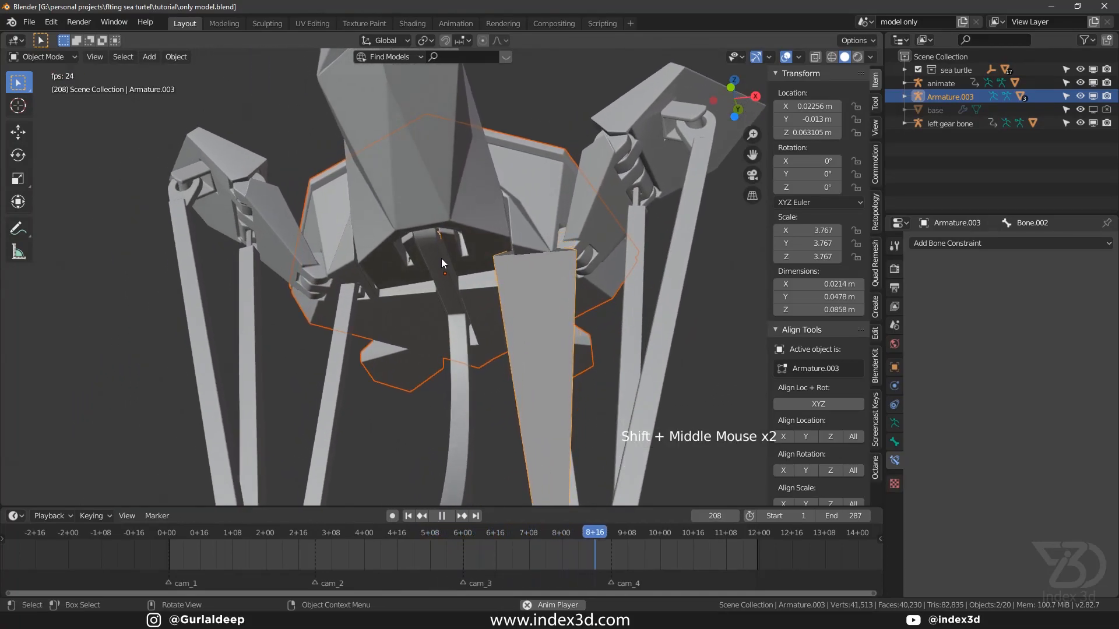
# Sketch annotation strokes over the turtle with the Annotate tool during playback, and stop the animation.
pyautogui.click(20, 159)
pyautogui.click(18, 228)
pyautogui.moveTo(100, 236); pyautogui.dragTo(227, 185, button='middle')
pyautogui.moveTo(227, 185)
pyautogui.mouseDown()
pyautogui.moveTo(317, 192)
pyautogui.moveTo(318, 204)
pyautogui.mouseUp()
pyautogui.moveTo(251, 215); pyautogui.dragTo(367, 220, button='middle')
pyautogui.moveTo(231, 202)
pyautogui.mouseDown()
pyautogui.moveTo(298, 164)
pyautogui.moveTo(325, 233)
pyautogui.mouseUp()
pyautogui.scroll(-2, 325, 234)
pyautogui.moveTo(325, 234); pyautogui.dragTo(243, 256, button='middle')
pyautogui.press('space')
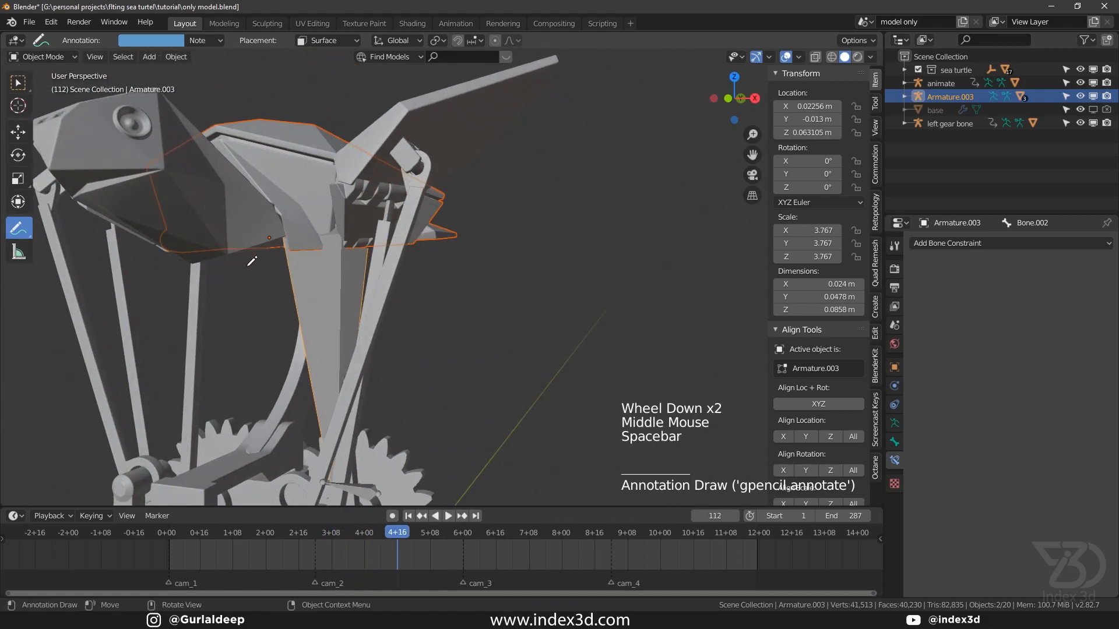
# Scrub to frames 60 and 67, sketching annotation strokes on the turtle's underside and neck and erasing them.
pyautogui.moveTo(395, 529); pyautogui.dragTo(291, 530)
pyautogui.keyDown('ctrl'); pyautogui.moveTo(322, 229); pyautogui.dragTo(283, 214); pyautogui.keyUp('ctrl')
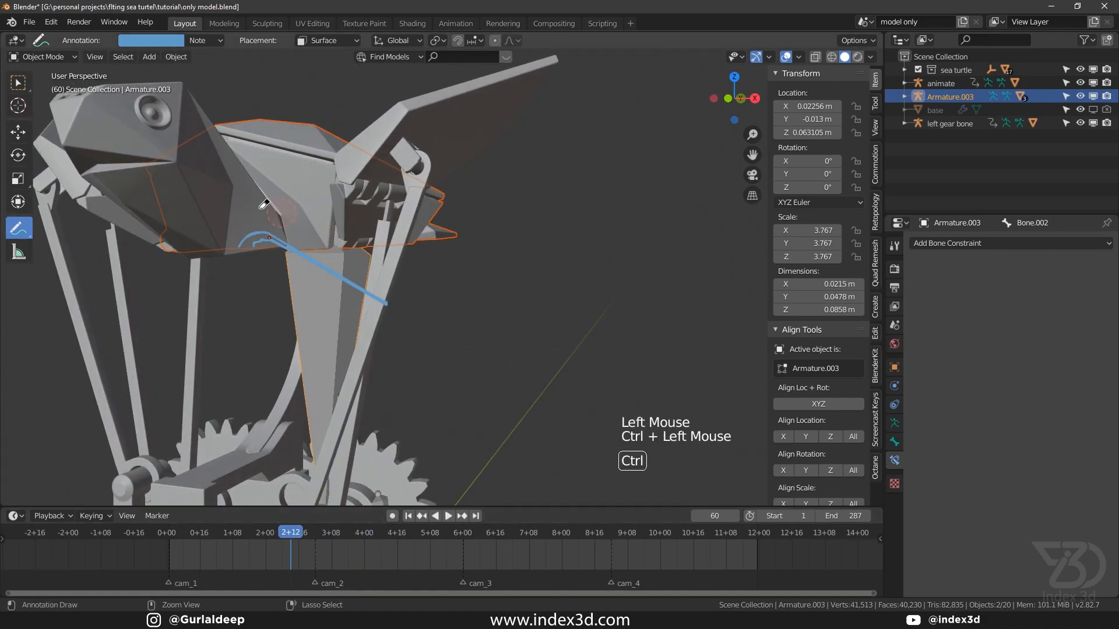
pyautogui.keyDown('ctrl'); pyautogui.moveTo(300, 269); pyautogui.dragTo(383, 303); pyautogui.keyUp('ctrl')
pyautogui.moveTo(282, 531)
pyautogui.mouseDown()
pyautogui.moveTo(229, 535)
pyautogui.moveTo(326, 547)
pyautogui.moveTo(305, 539)
pyautogui.mouseUp()
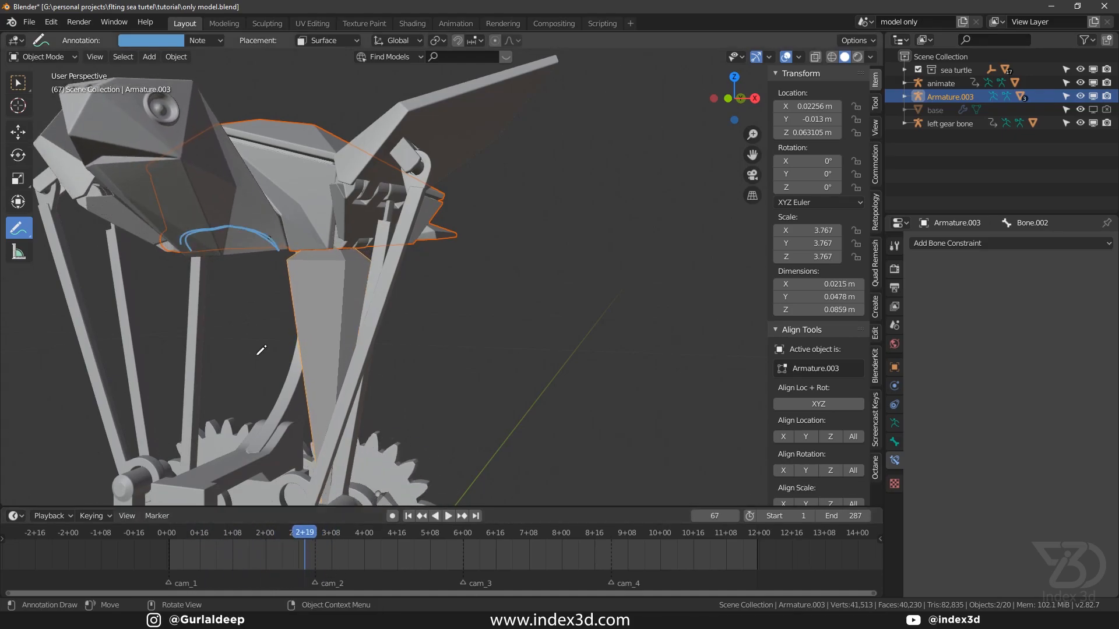
pyautogui.keyDown('ctrl'); pyautogui.moveTo(158, 254); pyautogui.dragTo(85, 195); pyautogui.keyUp('ctrl')
# Return the timeline to frame 0, switch back to the Select Box tool, and save the file.
pyautogui.moveTo(227, 533); pyautogui.dragTo(167, 533)
pyautogui.hotkey('ctrl', 's')
pyautogui.click(18, 82)
pyautogui.hotkey('ctrl', 's')
# Hide the curved support under the turtle's head and select the armature behind it.
pyautogui.moveTo(264, 268)
pyautogui.keyDown('shift'); pyautogui.mouseDown(button='middle')
pyautogui.moveTo(301, 267)
pyautogui.moveTo(239, 199)
pyautogui.moveTo(301, 222)
pyautogui.moveTo(228, 197)
pyautogui.moveTo(229, 170)
pyautogui.moveTo(284, 275)
pyautogui.mouseUp(button='middle'); pyautogui.keyUp('shift')
pyautogui.scroll(3, 238, 223)
pyautogui.click(278, 268)
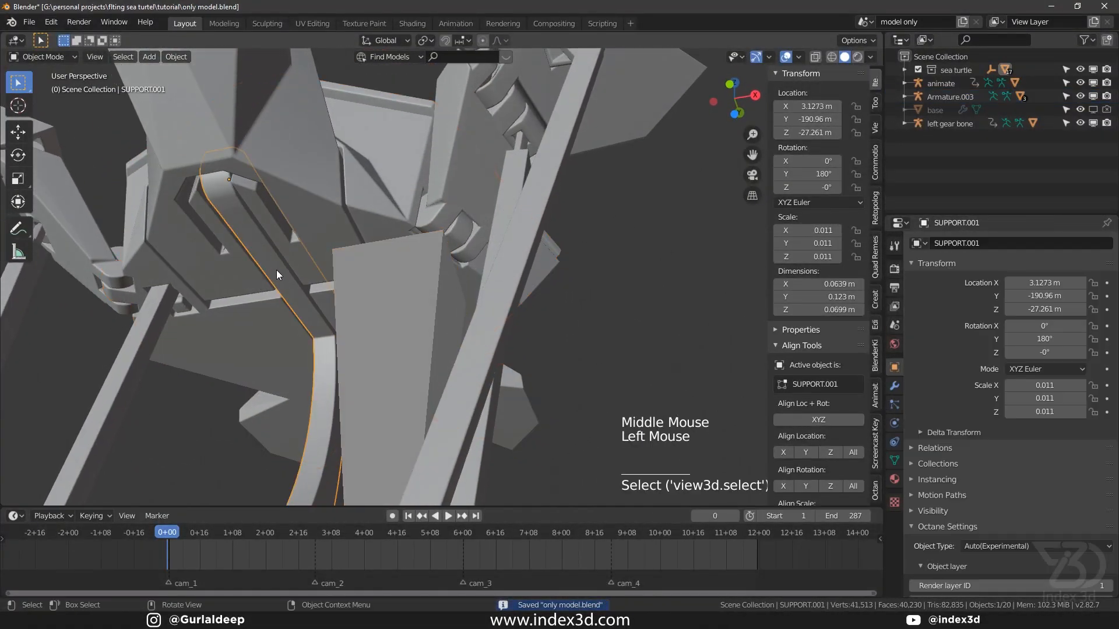
pyautogui.press('h')
pyautogui.scroll(2, 286, 286)
pyautogui.click(227, 199)
pyautogui.moveTo(227, 198); pyautogui.dragTo(204, 181, button='middle')
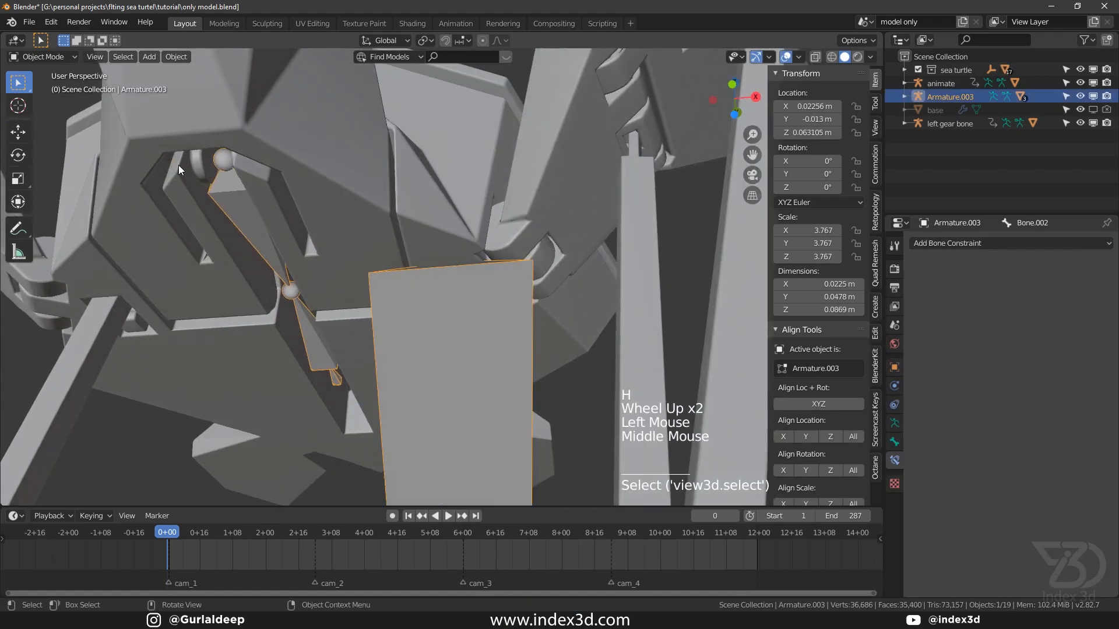
# In Pose Mode, select the head bone Bone.001, set the transform orientation to Local, and lock its IK on X and Z.
pyautogui.click(60, 58)
pyautogui.click(35, 93)
pyautogui.click(246, 192)
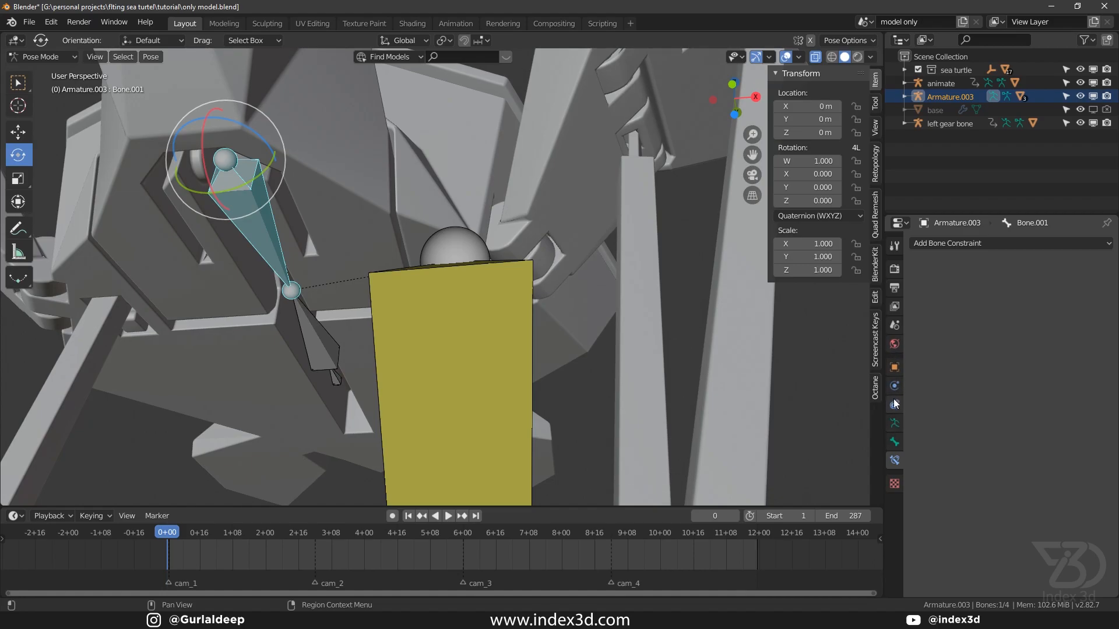
pyautogui.click(897, 440)
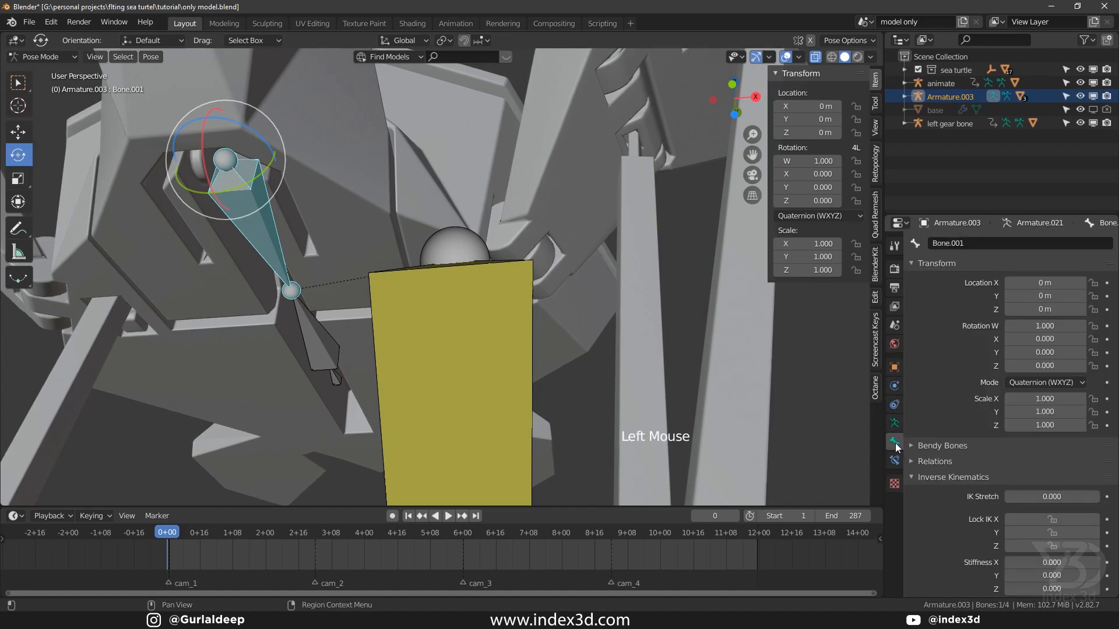
pyautogui.scroll(-1, 962, 527)
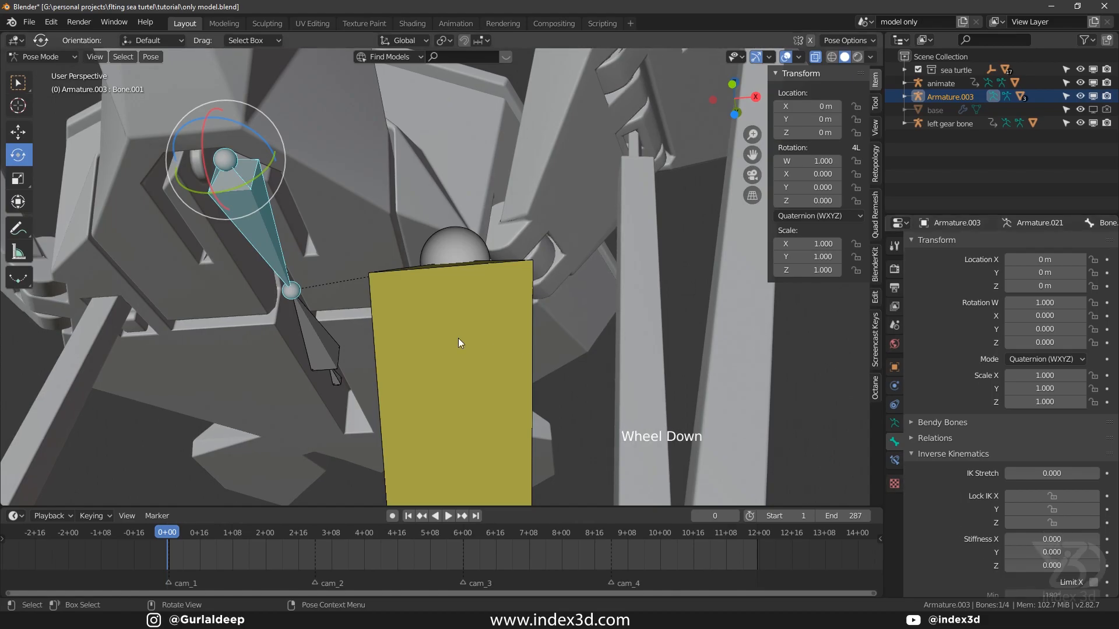
pyautogui.click(402, 41)
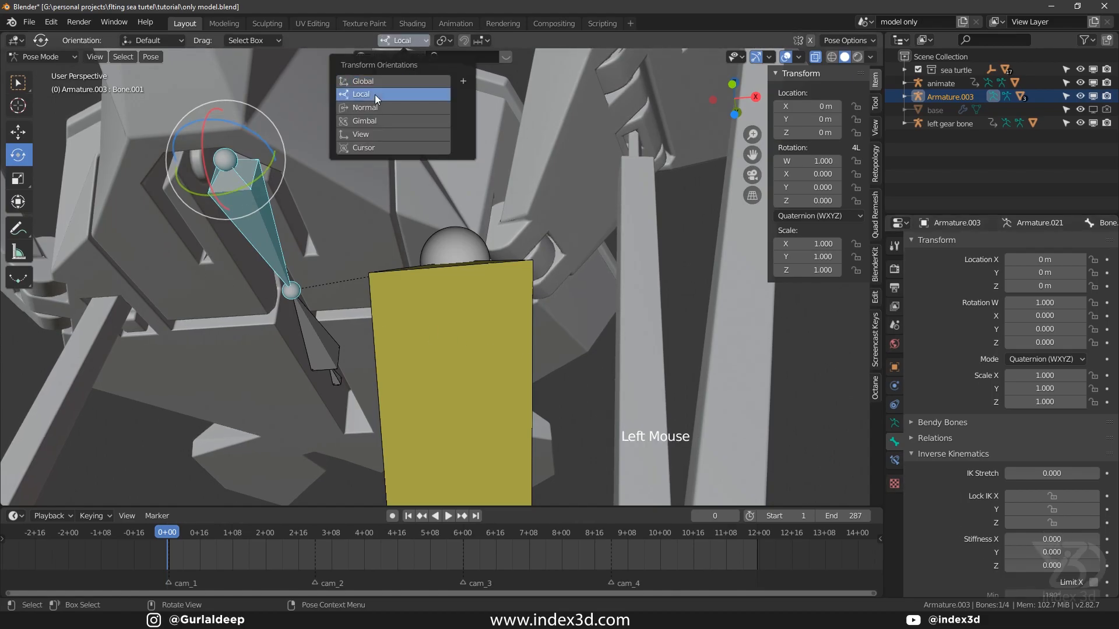
pyautogui.click(389, 94)
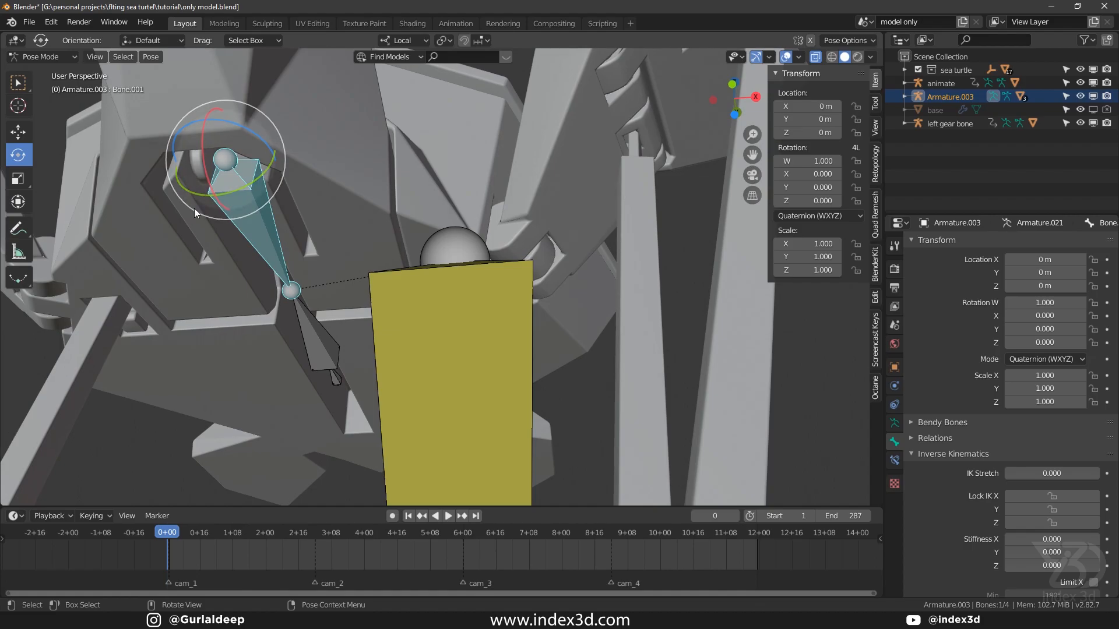
pyautogui.click(1051, 523)
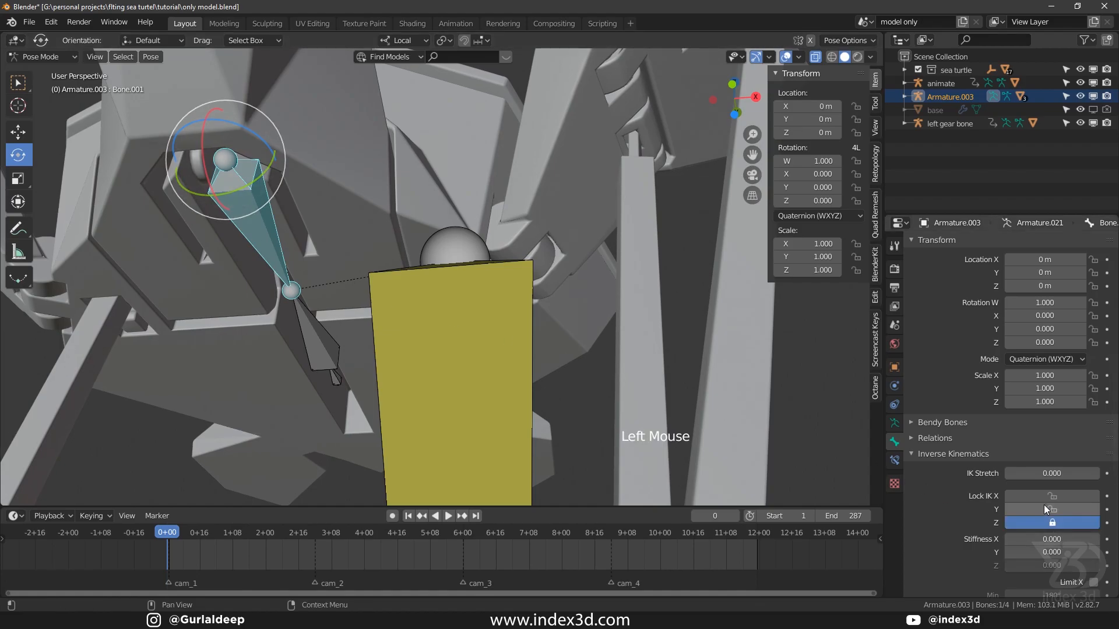
pyautogui.click(1046, 497)
# Return to Object Mode, scrub the timeline to frame 40 to check the head's motion, and select the armature.
pyautogui.click(37, 59)
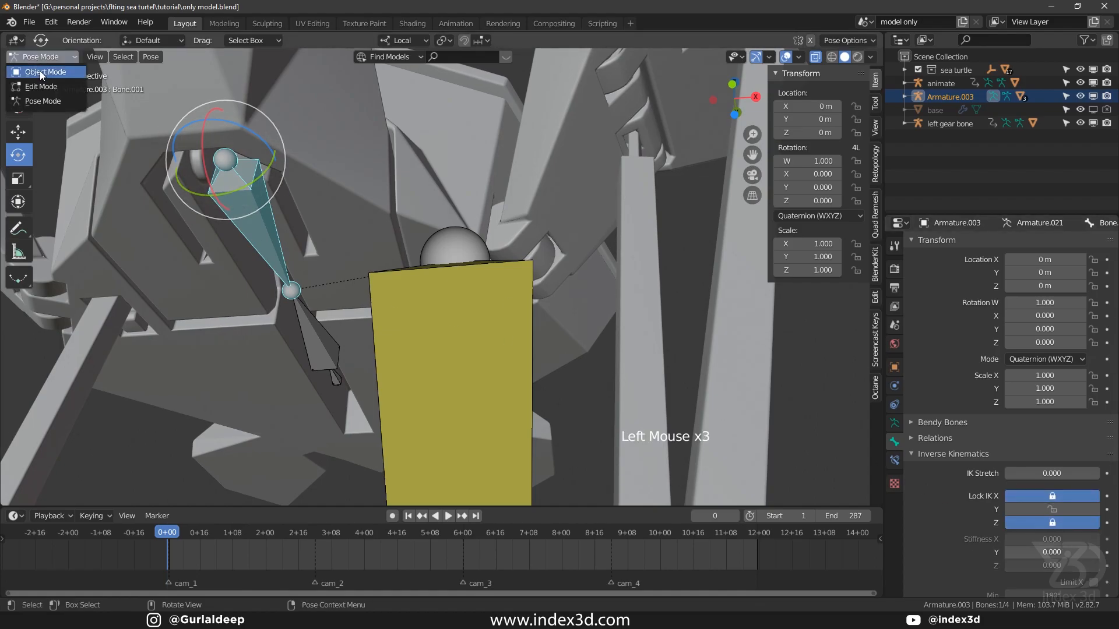
pyautogui.click(40, 71)
pyautogui.press('space')
pyautogui.moveTo(212, 545); pyautogui.dragTo(249, 546)
pyautogui.click(243, 212)
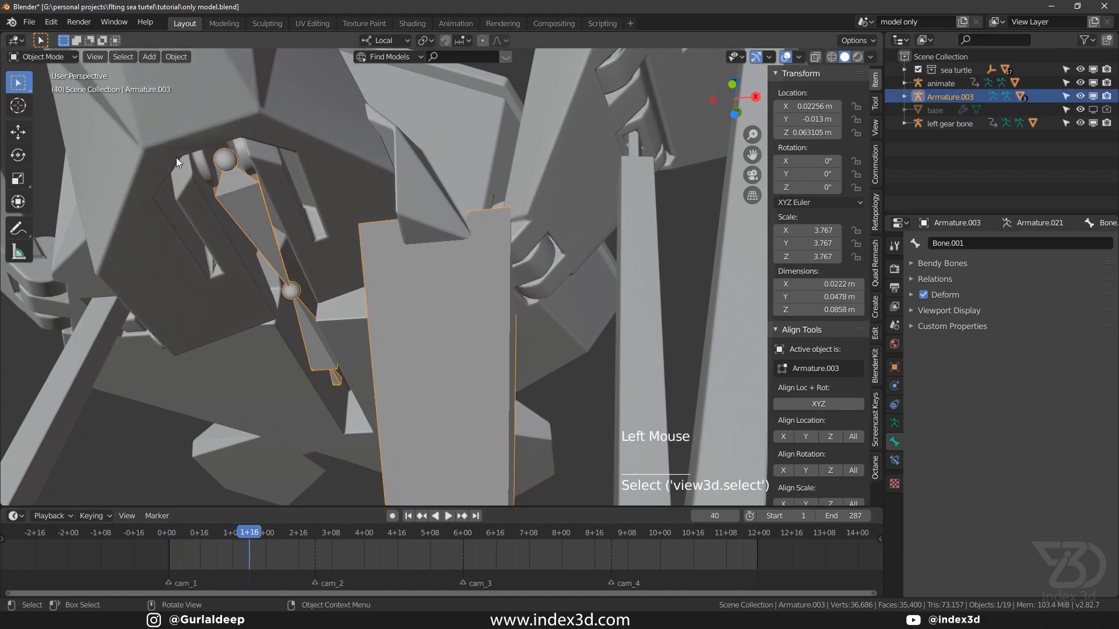
# In Pose Mode, unlock IK X and lock IK Y on the head bone, rewind the timeline, and return to Object Mode.
pyautogui.click(42, 101)
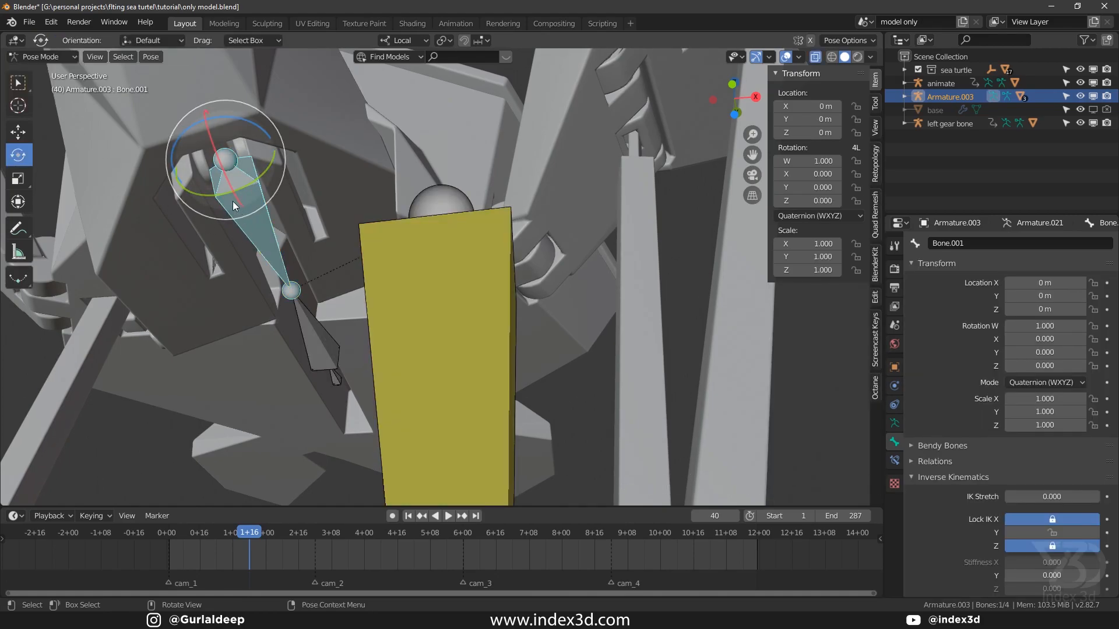
pyautogui.click(1014, 517)
pyautogui.click(1049, 532)
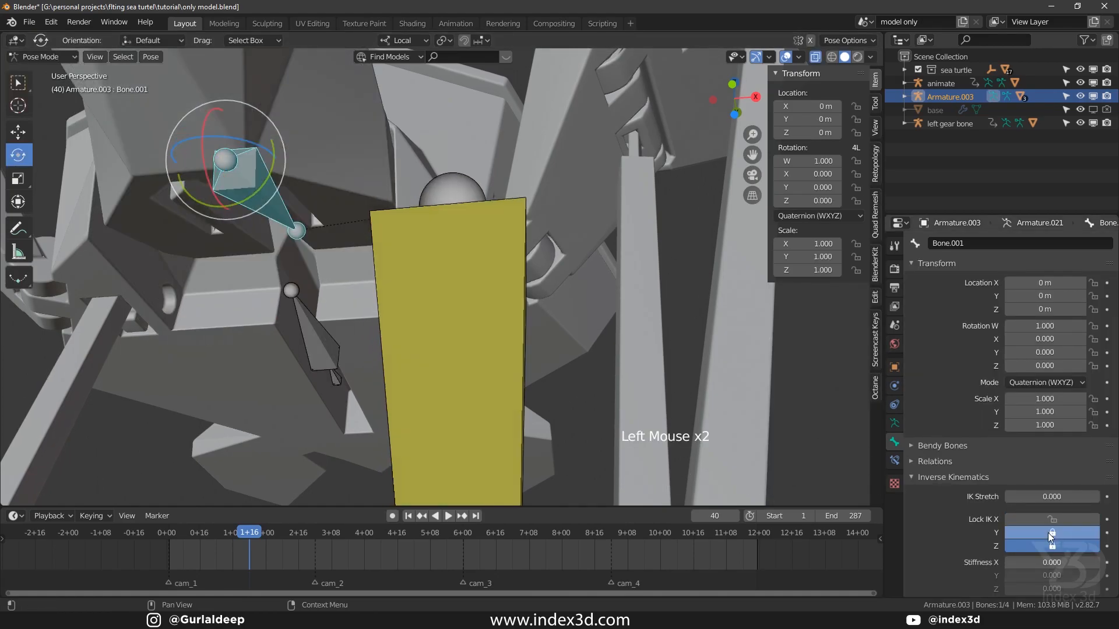
pyautogui.moveTo(250, 532); pyautogui.dragTo(189, 514)
pyautogui.click(47, 57)
pyautogui.click(50, 66)
# Play back the animation to check the turtle's motion, return to the start of the timeline, and save the file.
pyautogui.scroll(-8, 267, 183)
pyautogui.moveTo(267, 183); pyautogui.dragTo(437, 274, button='middle')
pyautogui.press('space')
pyautogui.press('space')
pyautogui.click(166, 544)
pyautogui.hotkey('ctrl', 's')
# Select Armature.003 under the turtle's head, isolate it in local view, and save the file.
pyautogui.keyDown('shift'); pyautogui.moveTo(341, 283); pyautogui.dragTo(373, 257, button='middle'); pyautogui.keyUp('shift')
pyautogui.scroll(2, 373, 257)
pyautogui.scroll(3, 375, 260)
pyautogui.click(363, 256)
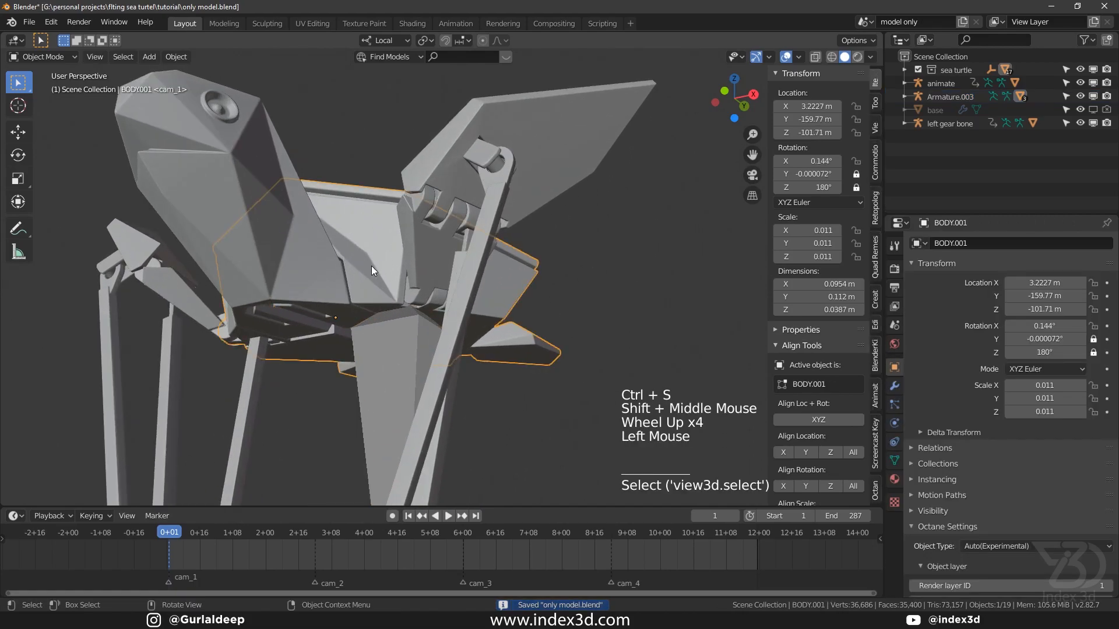
pyautogui.scroll(3, 322, 330)
pyautogui.moveTo(322, 331); pyautogui.dragTo(333, 319, button='middle')
pyautogui.scroll(1, 333, 318)
pyautogui.click(322, 309)
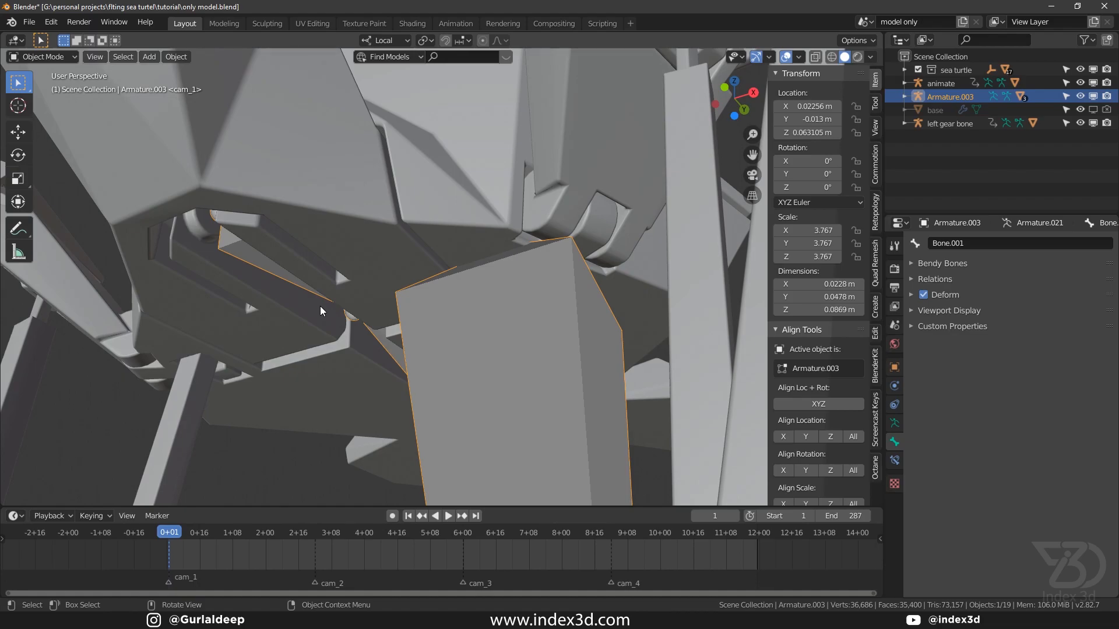
pyautogui.press('KP_Divide')
pyautogui.hotkey('ctrl', 's')
pyautogui.moveTo(320, 306); pyautogui.dragTo(350, 303, button='middle')
pyautogui.hotkey('ctrl', 's')
pyautogui.scroll(4, 376, 267)
# Scrub to frame 27, annotate the gap between the head and body bones, erase the mark, return to frame 1 and save.
pyautogui.moveTo(185, 532); pyautogui.dragTo(222, 542)
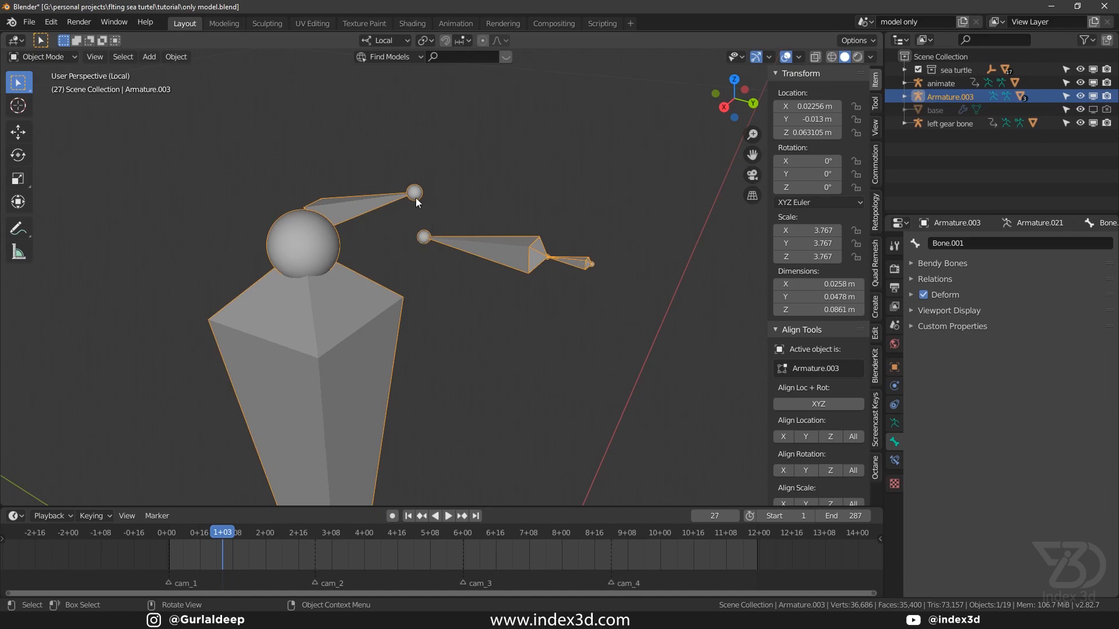
pyautogui.click(23, 232)
pyautogui.moveTo(415, 227); pyautogui.dragTo(418, 209)
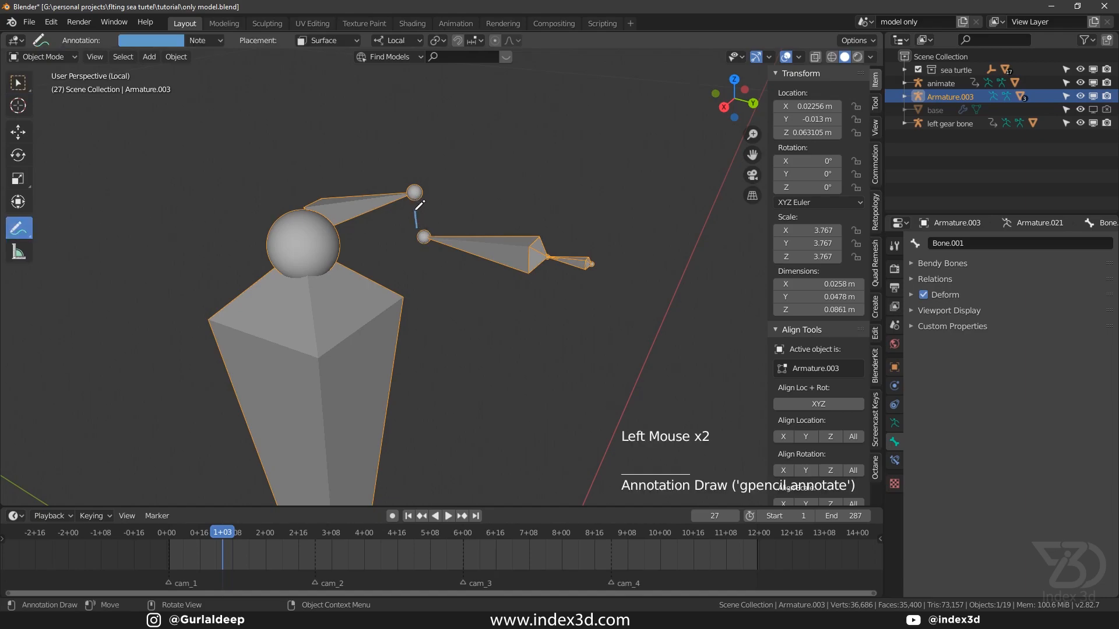
pyautogui.keyDown('ctrl'); pyautogui.click(414, 217); pyautogui.keyUp('ctrl')
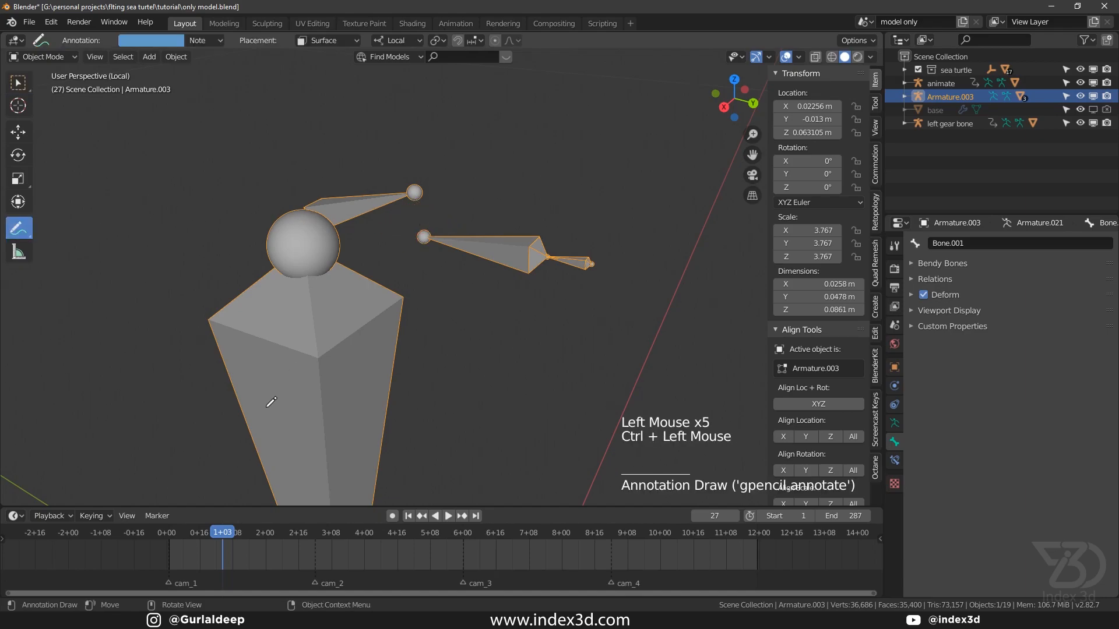
pyautogui.click(169, 550)
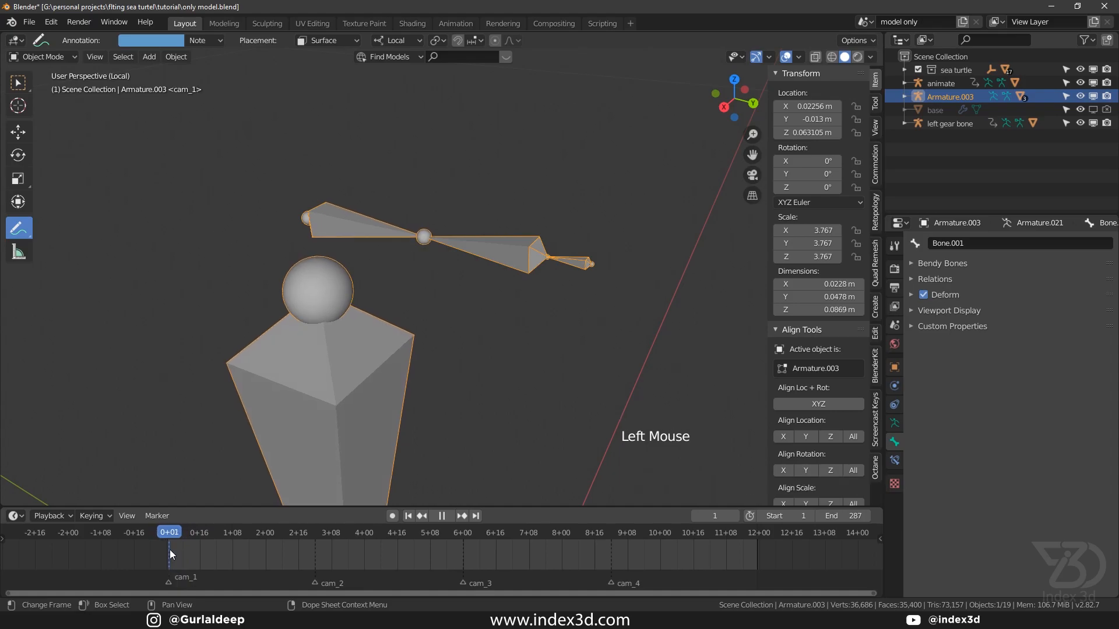
pyautogui.hotkey('ctrl', 's')
# In Pose Mode, select the body bone Bone.002 and add an Inverse Kinematics constraint to it.
pyautogui.click(42, 56)
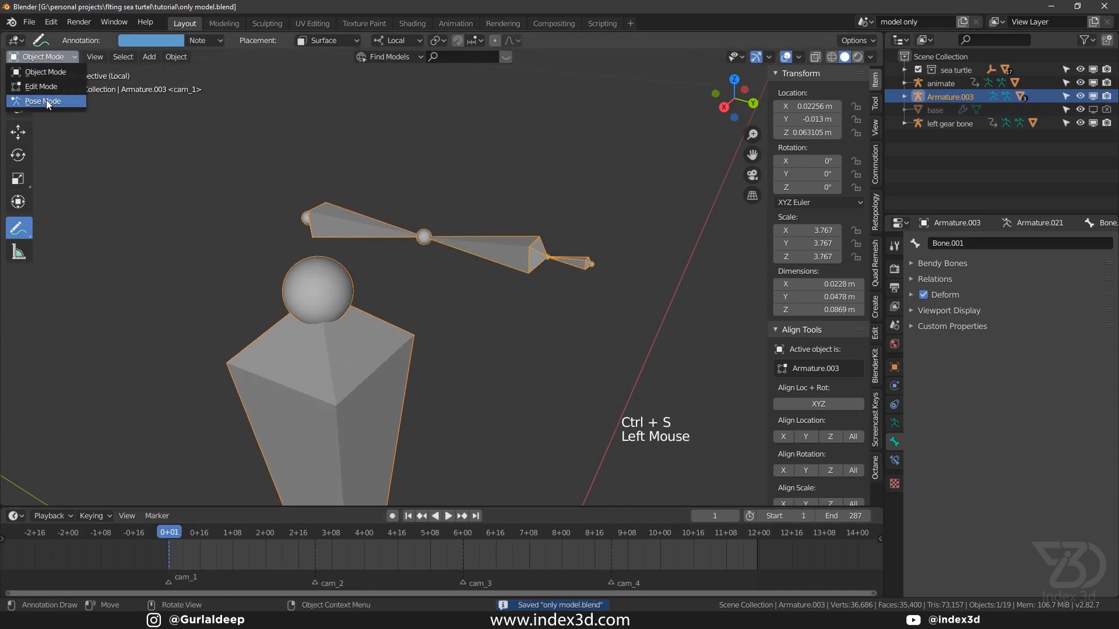
pyautogui.click(44, 101)
pyautogui.click(580, 280)
pyautogui.click(895, 460)
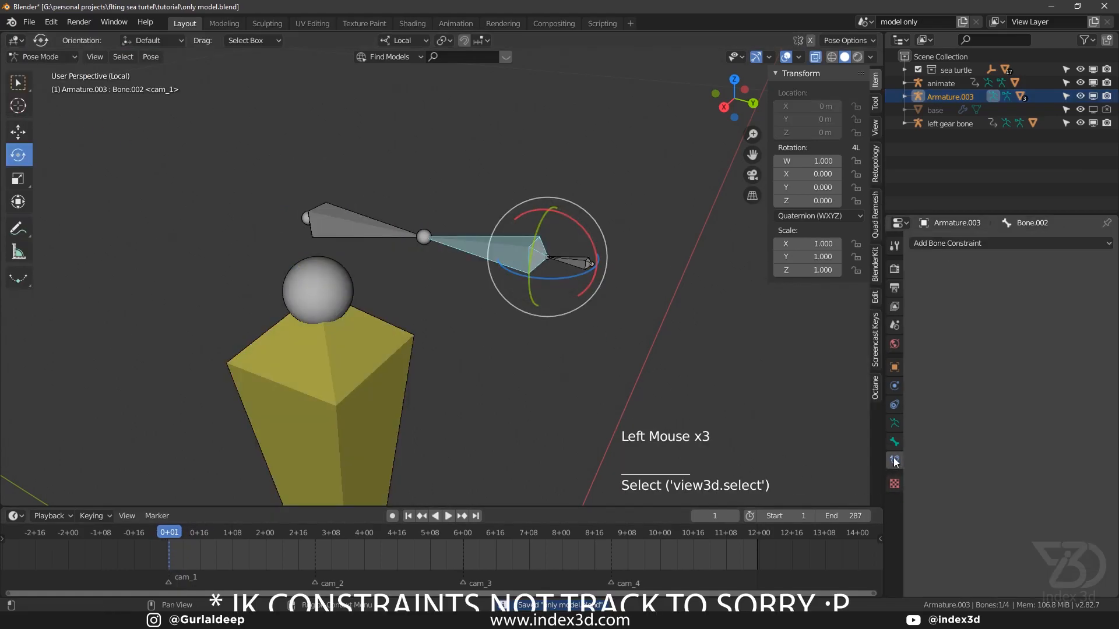
pyautogui.click(967, 243)
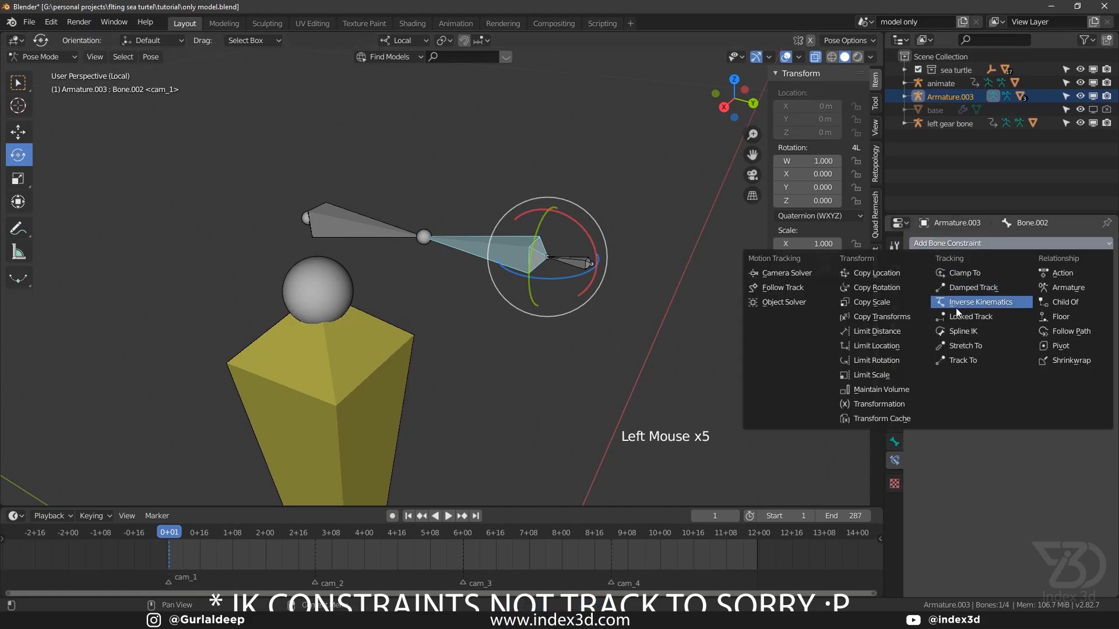
pyautogui.click(956, 304)
# Switch the armature to Edit Mode and select the joint where the head and body bones meet.
pyautogui.scroll(3, 435, 251)
pyautogui.keyDown('shift'); pyautogui.moveTo(405, 234); pyautogui.dragTo(502, 267, button='middle'); pyautogui.keyUp('shift')
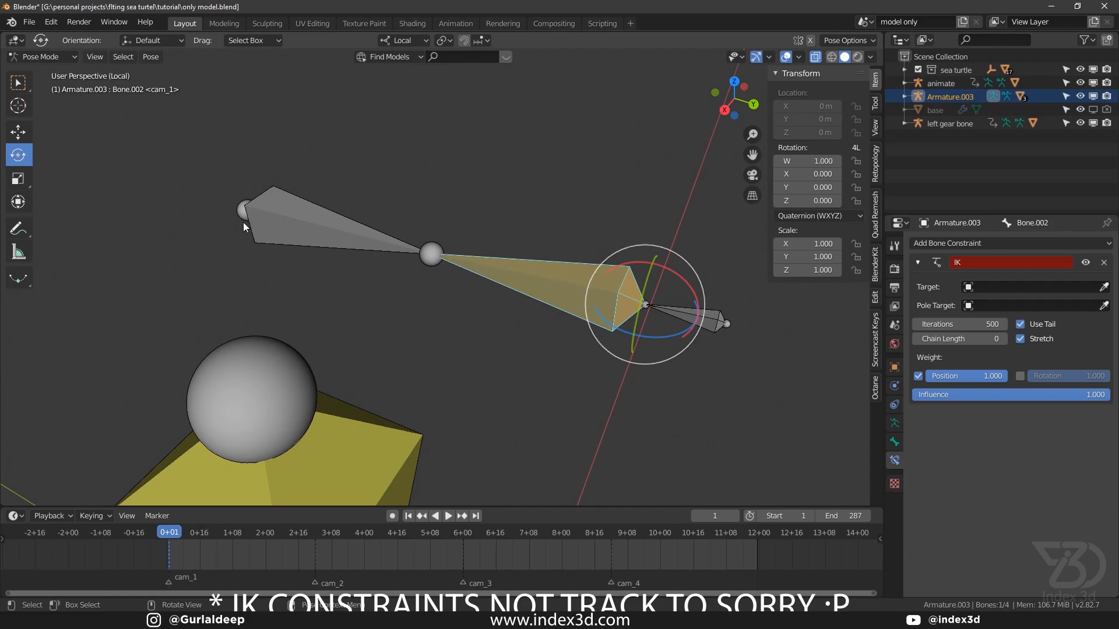
pyautogui.keyDown('shift'); pyautogui.moveTo(284, 216); pyautogui.dragTo(312, 245, button='middle'); pyautogui.keyUp('shift')
pyautogui.keyDown('shift'); pyautogui.moveTo(422, 275); pyautogui.dragTo(408, 285, button='middle'); pyautogui.keyUp('shift')
pyautogui.moveTo(408, 286); pyautogui.dragTo(441, 300, button='middle')
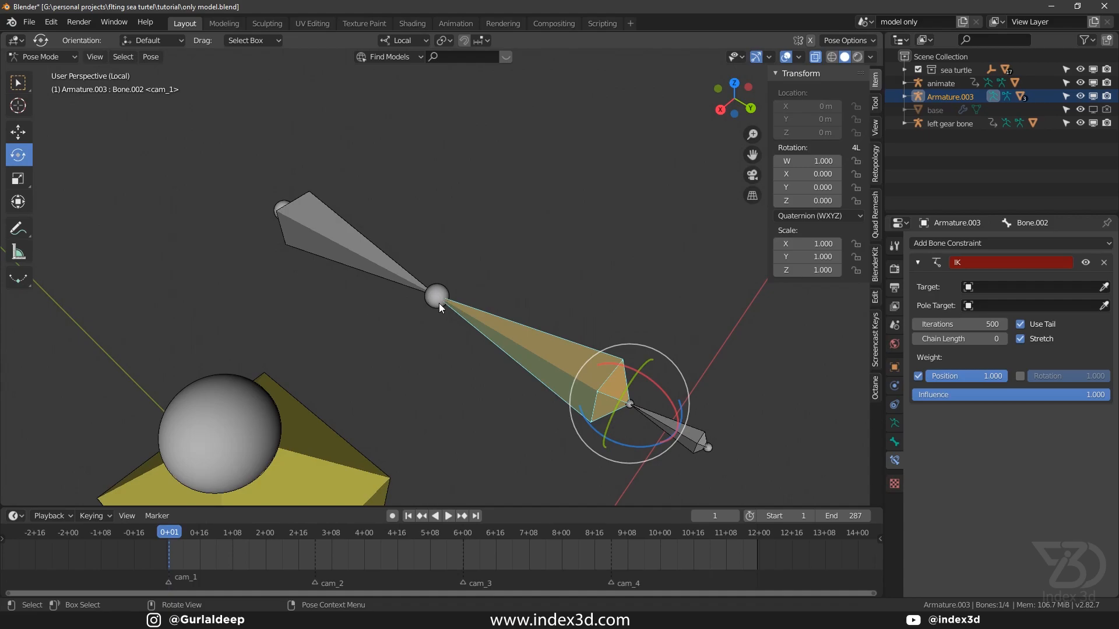
pyautogui.click(441, 300)
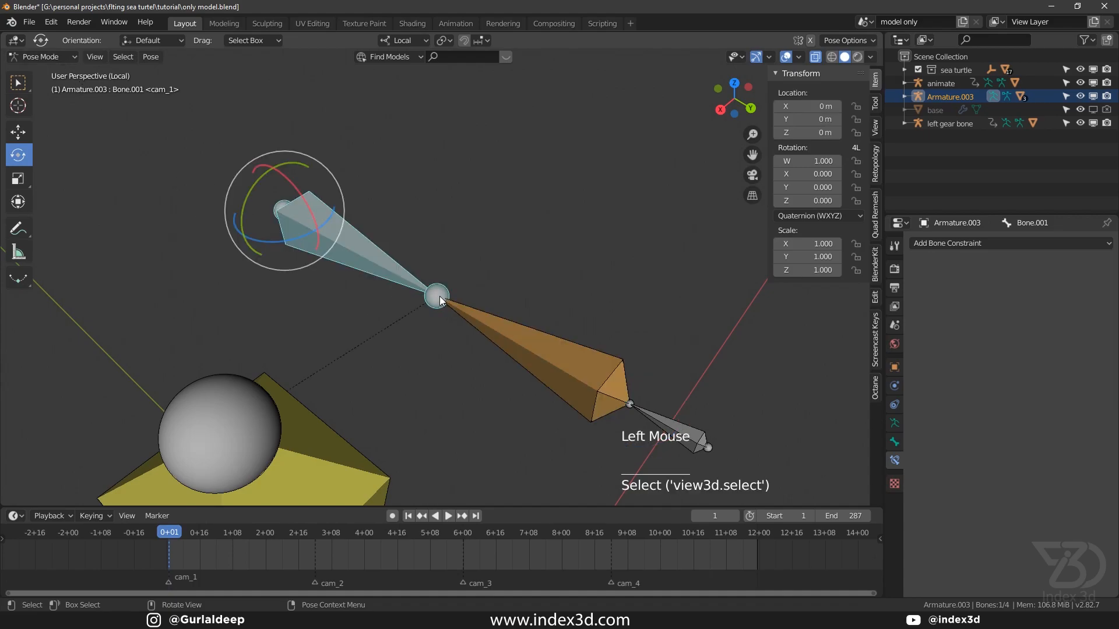
pyautogui.click(41, 56)
pyautogui.click(36, 83)
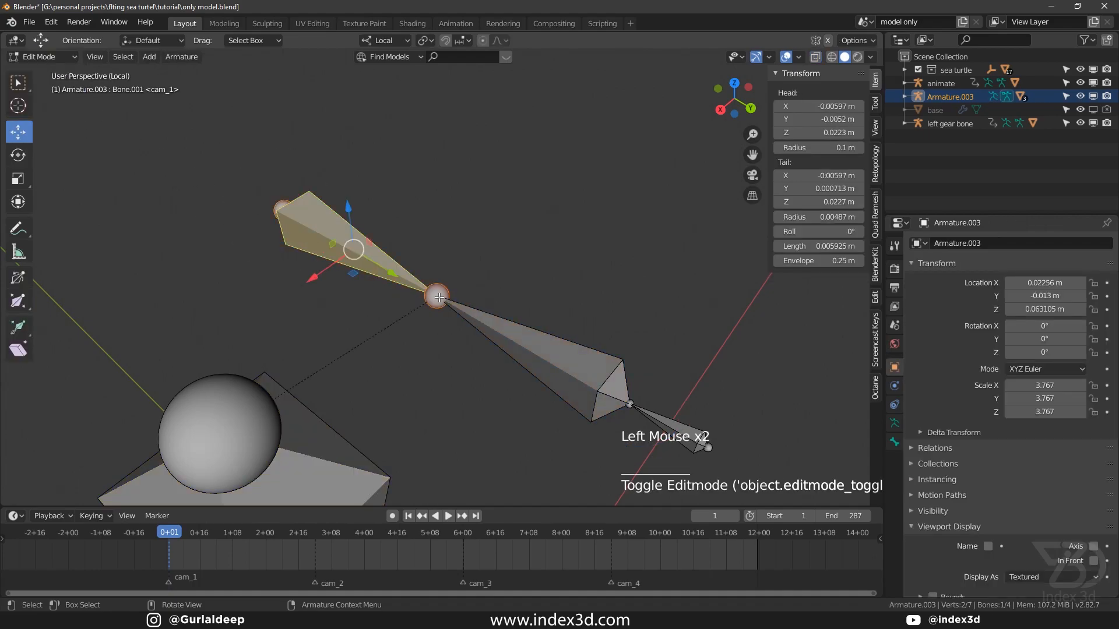
pyautogui.click(441, 300)
# Set the transform orientation to Normal and extrude a short bone about 0.007 m along X from the shared joint.
pyautogui.moveTo(441, 300); pyautogui.dragTo(408, 253, button='middle')
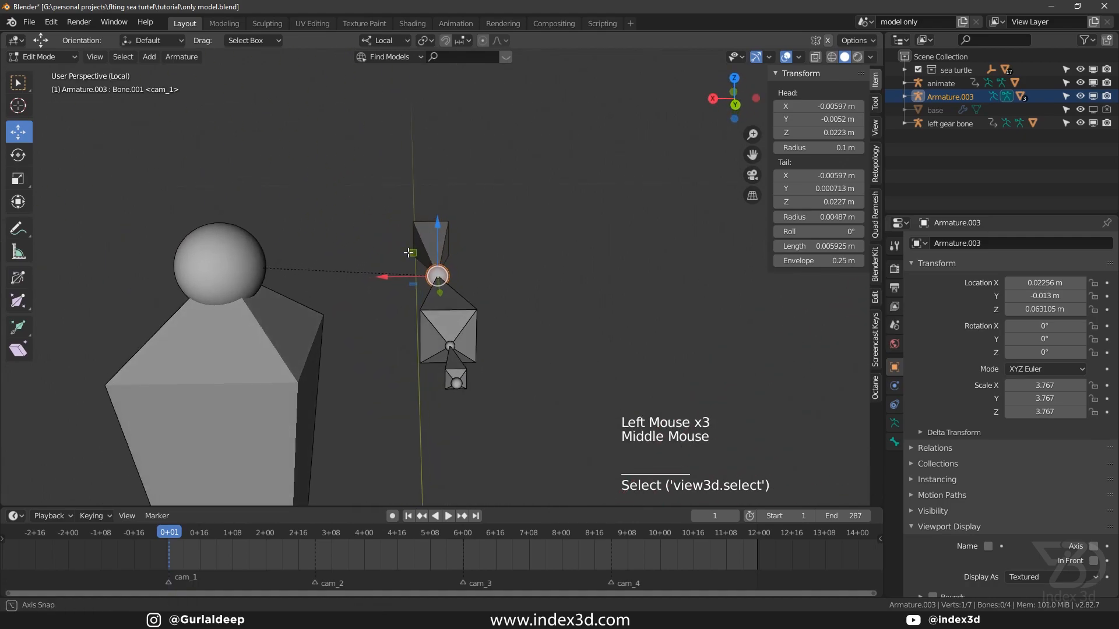
pyautogui.click(380, 44)
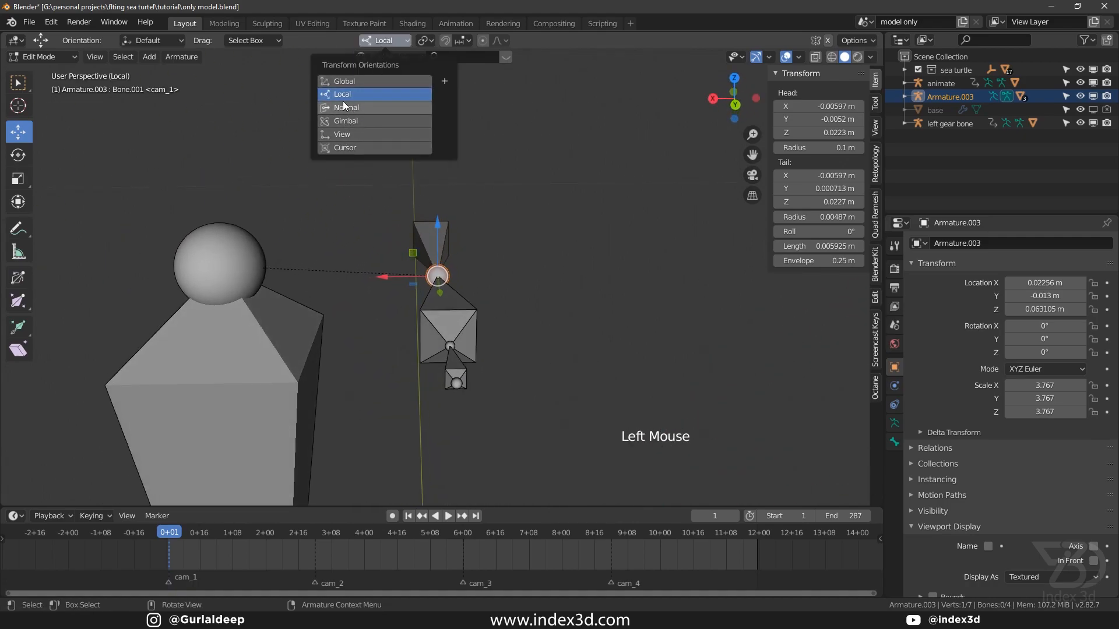
pyautogui.scroll(2, 373, 174)
pyautogui.moveTo(372, 175); pyautogui.dragTo(385, 168, button='middle')
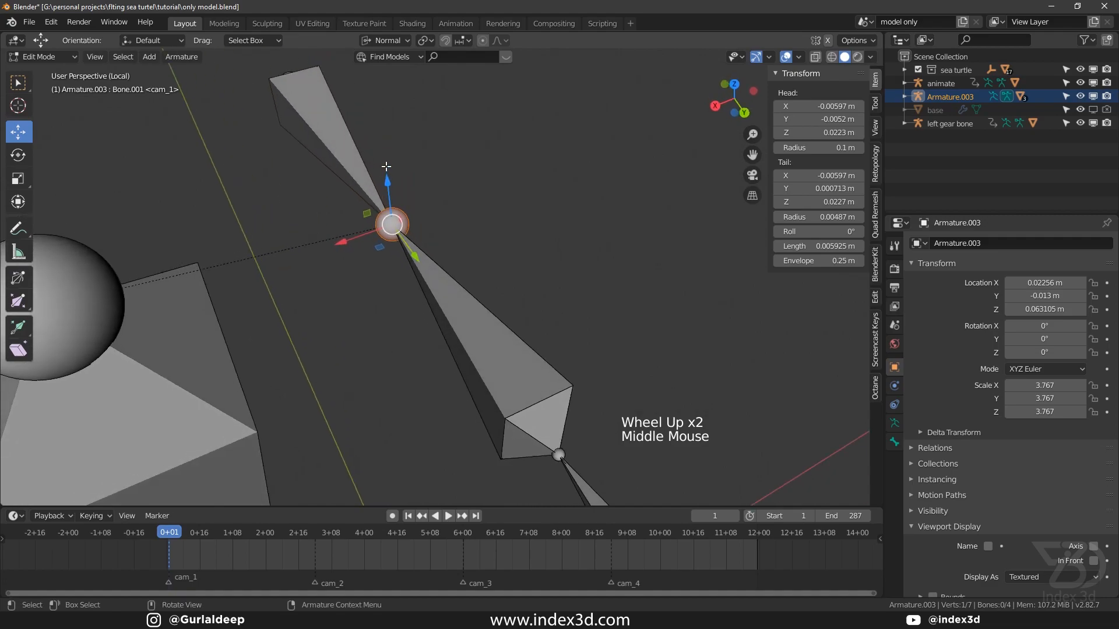
pyautogui.keyDown('shift'); pyautogui.moveTo(426, 278); pyautogui.dragTo(417, 294, button='middle'); pyautogui.keyUp('shift')
pyautogui.moveTo(417, 293); pyautogui.dragTo(411, 309, button='middle')
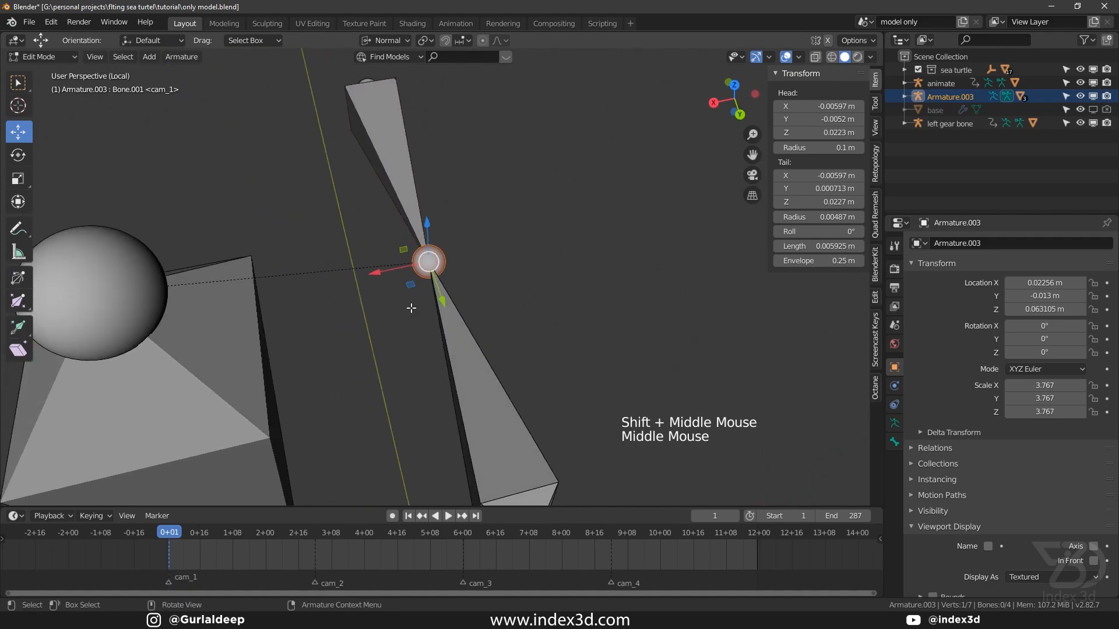
pyautogui.press('e')
pyautogui.press('x')
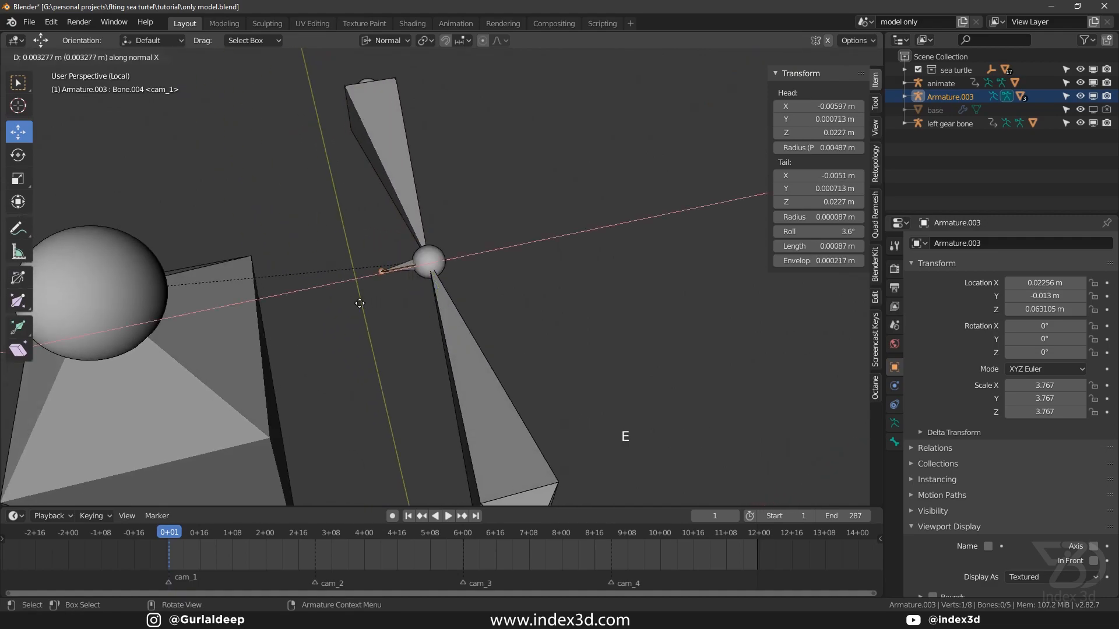
pyautogui.click(306, 302)
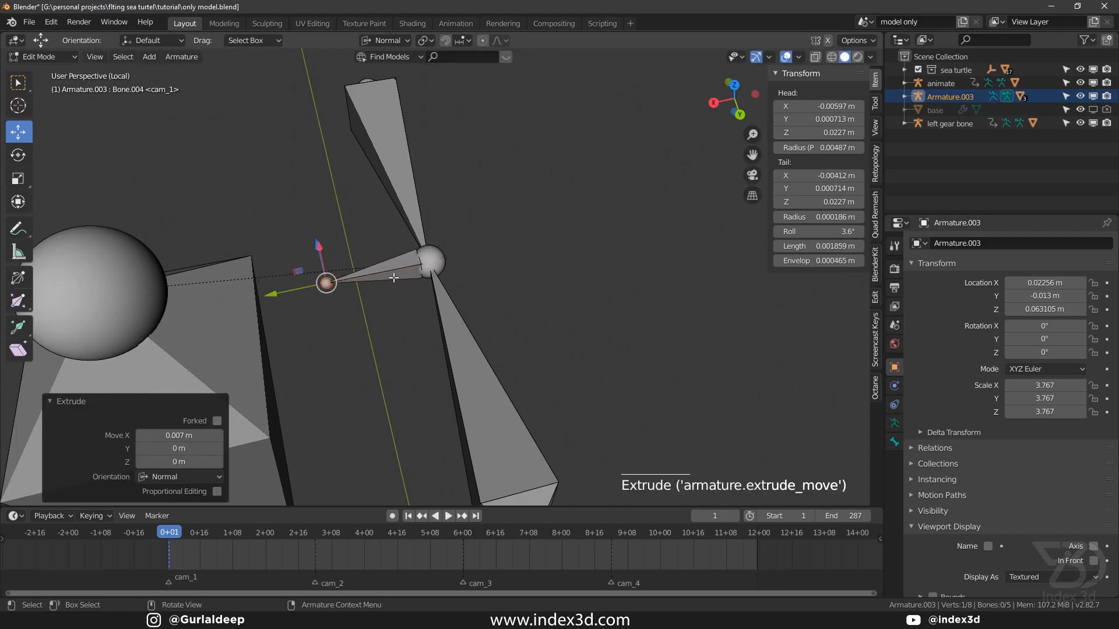
# Rename the newly extruded side bone to "body ik".
pyautogui.moveTo(392, 278); pyautogui.dragTo(396, 275, button='middle')
pyautogui.click(396, 274)
pyautogui.press('F2')
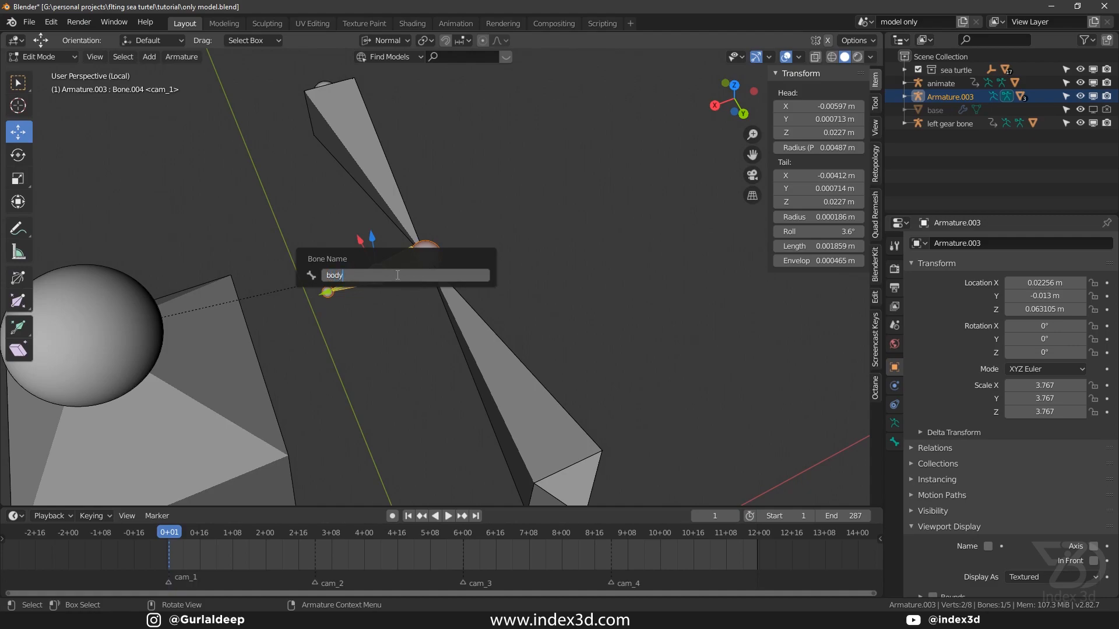
pyautogui.write('body ik')
pyautogui.press('Return')
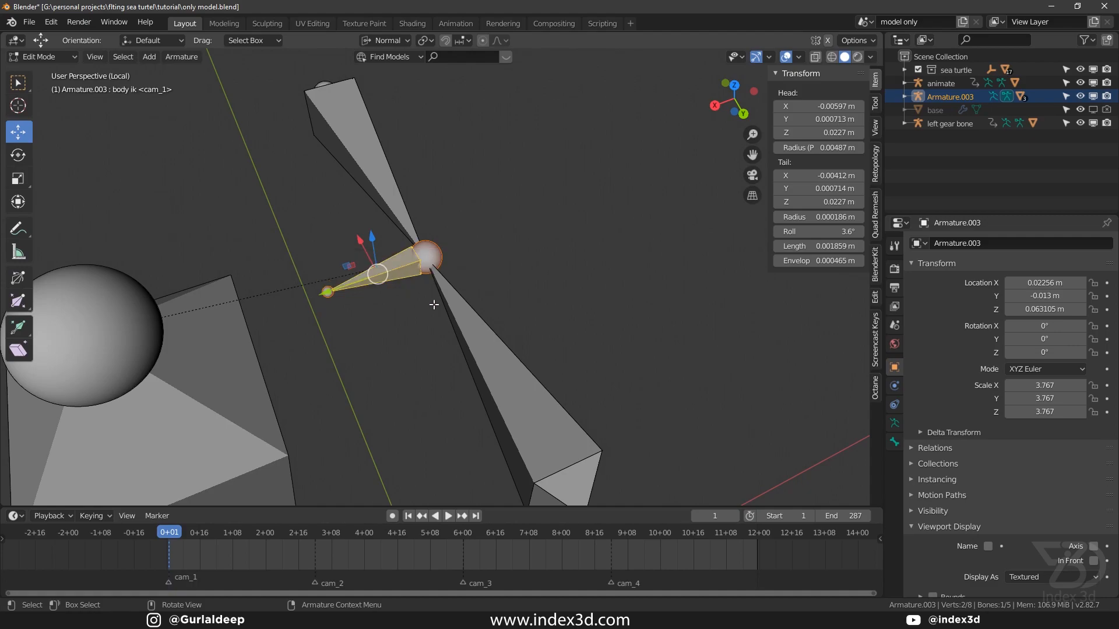
# Rename the bone Bone.002 to "body" and save the file.
pyautogui.click(478, 344)
pyautogui.press('F2')
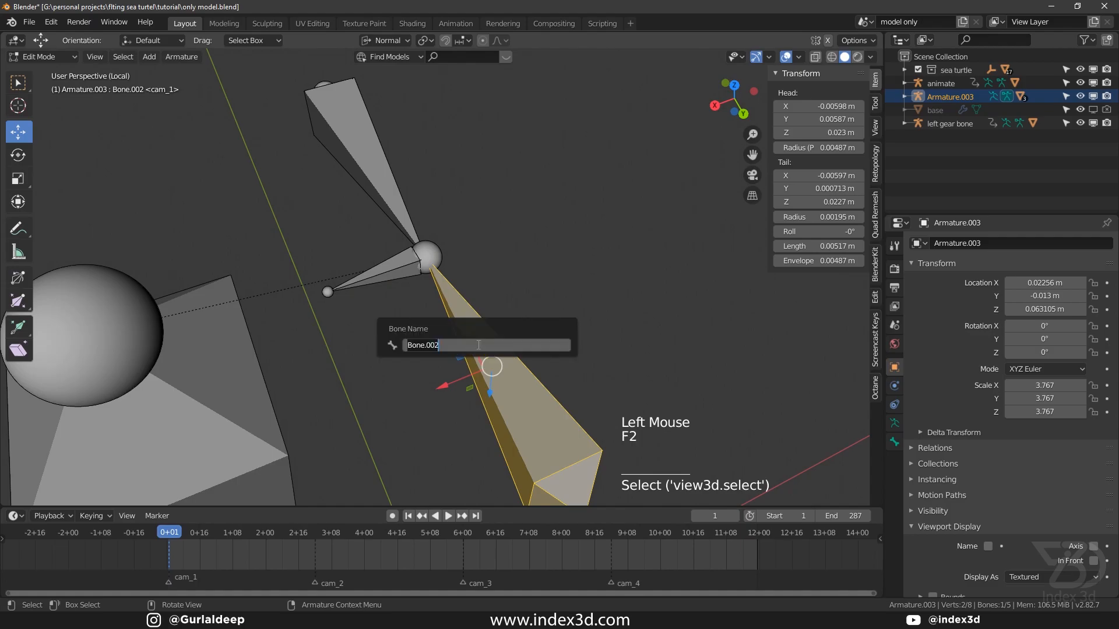
pyautogui.write('body')
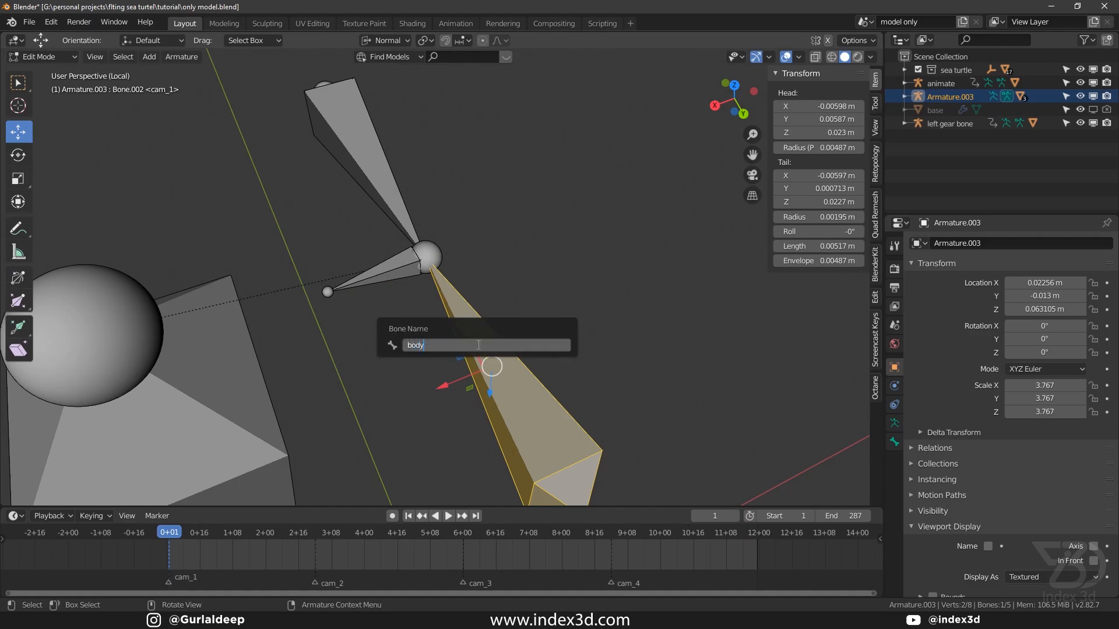
pyautogui.press('Return')
pyautogui.hotkey('ctrl', 's')
# Rename the bone Bone.001 to "head".
pyautogui.click(384, 175)
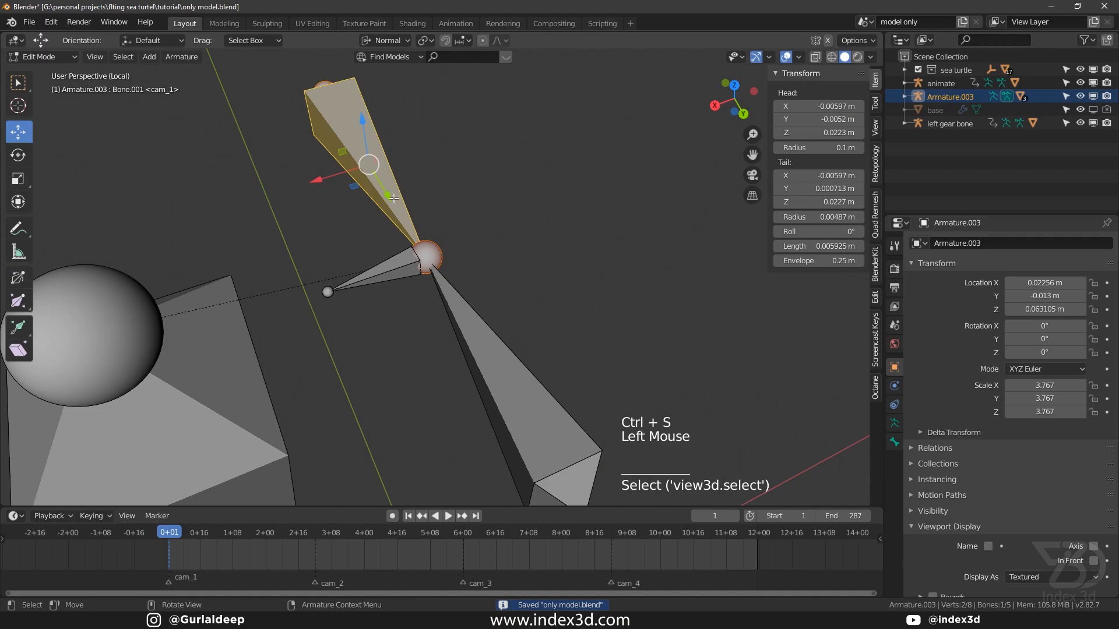
pyautogui.press('F2')
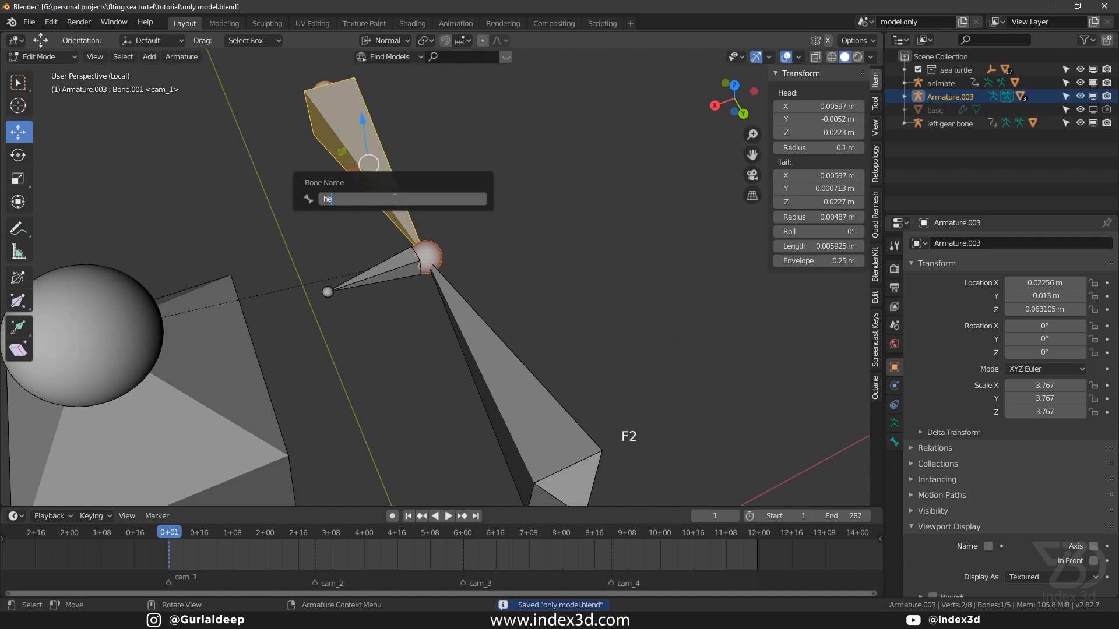
pyautogui.write('ad')
pyautogui.press('Return')
# Select the large stick_1_L bone and open its name for editing.
pyautogui.click(222, 407)
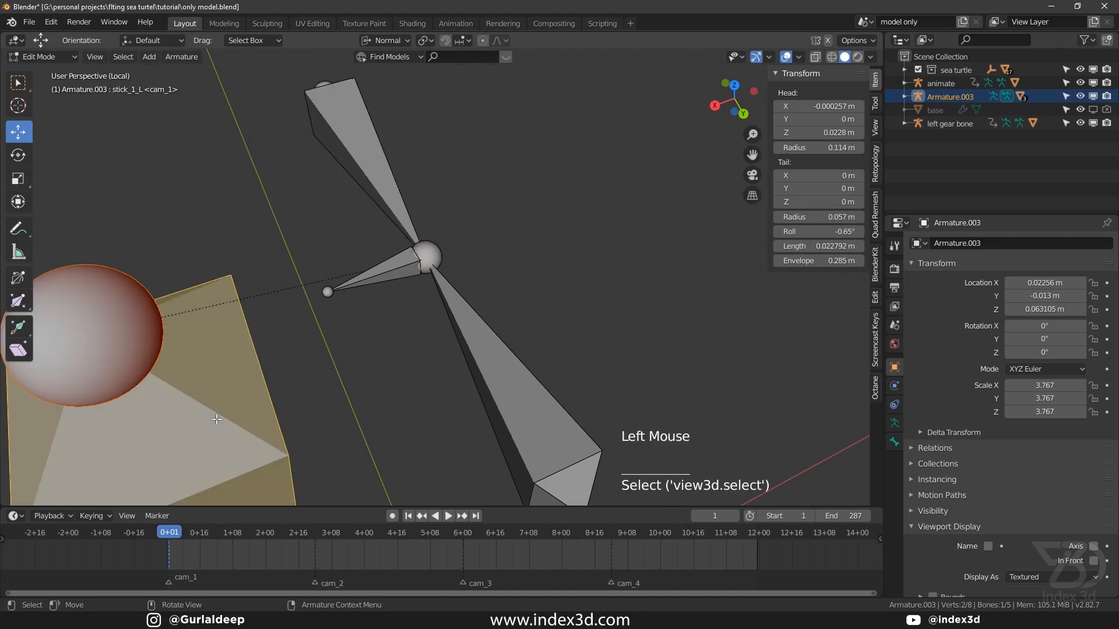
pyautogui.press('F2')
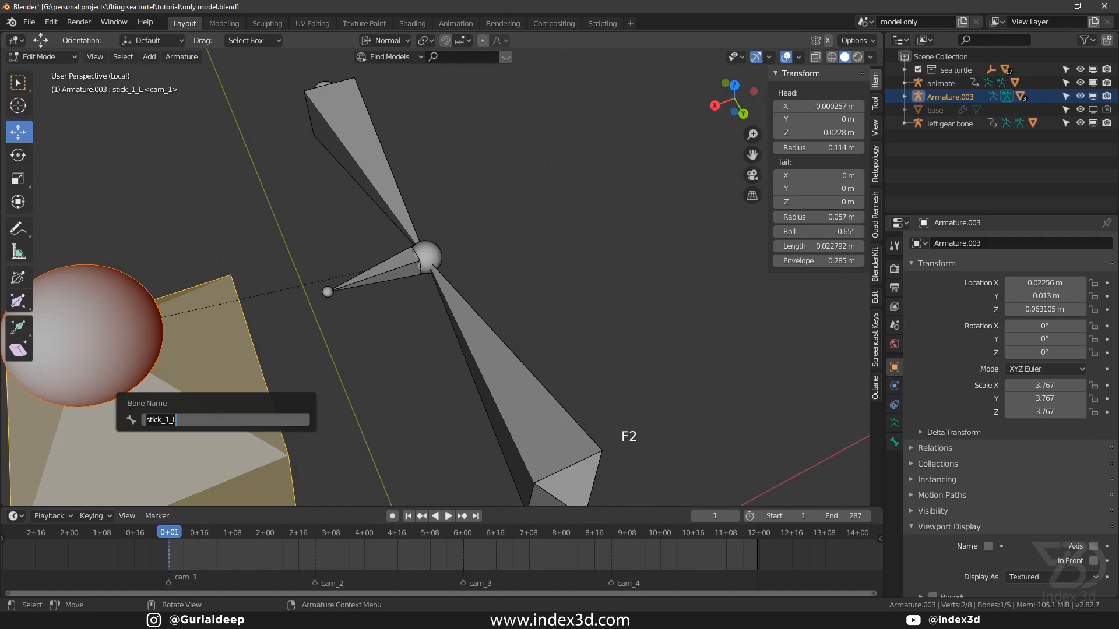
# Switch Armature.003 to Pose Mode and add an Inverse Kinematics constraint to the body bone.
pyautogui.press('Tab')
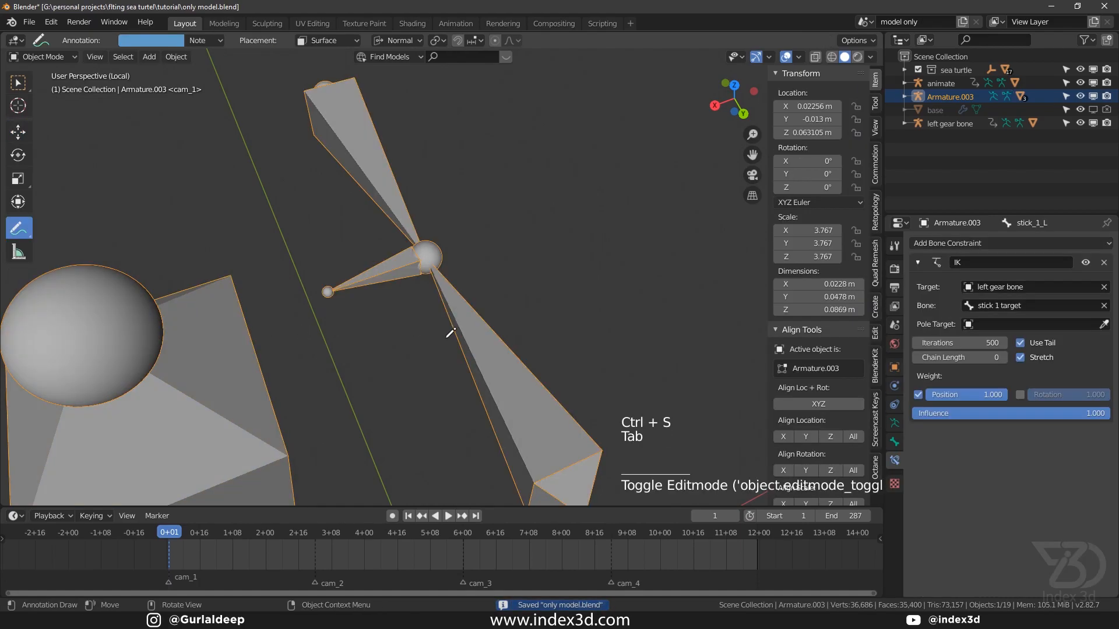
pyautogui.click(26, 87)
pyautogui.click(58, 58)
pyautogui.click(44, 102)
pyautogui.click(470, 369)
pyautogui.moveTo(469, 370); pyautogui.dragTo(506, 348, button='middle')
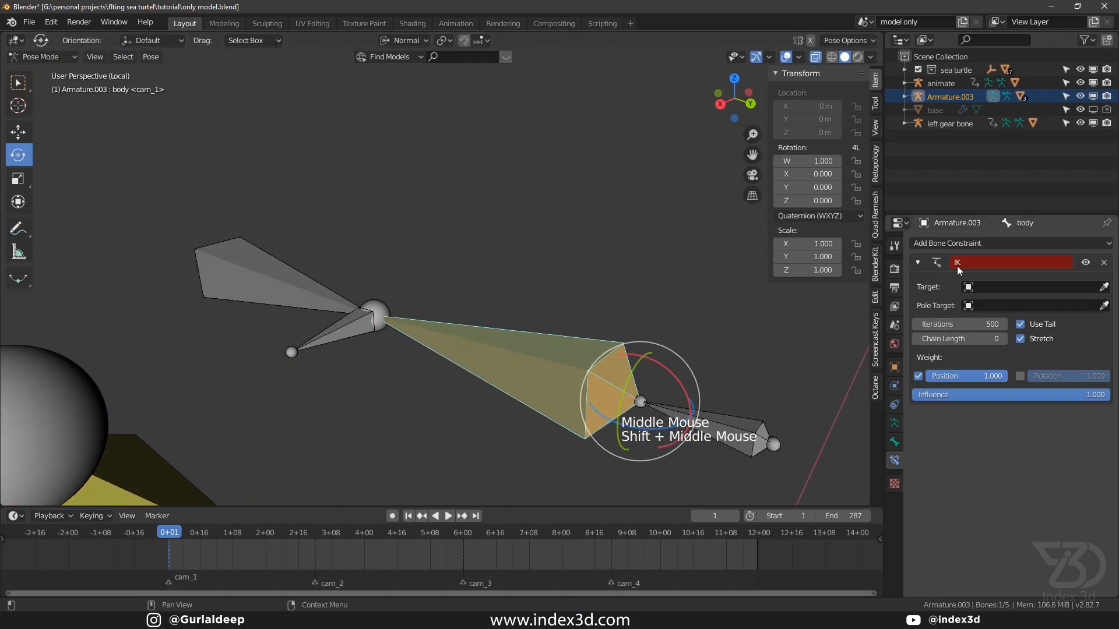
# Set the body bone's IK constraint target to Armature.003 with "body ik" as the target bone.
pyautogui.click(347, 332)
pyautogui.press('F2')
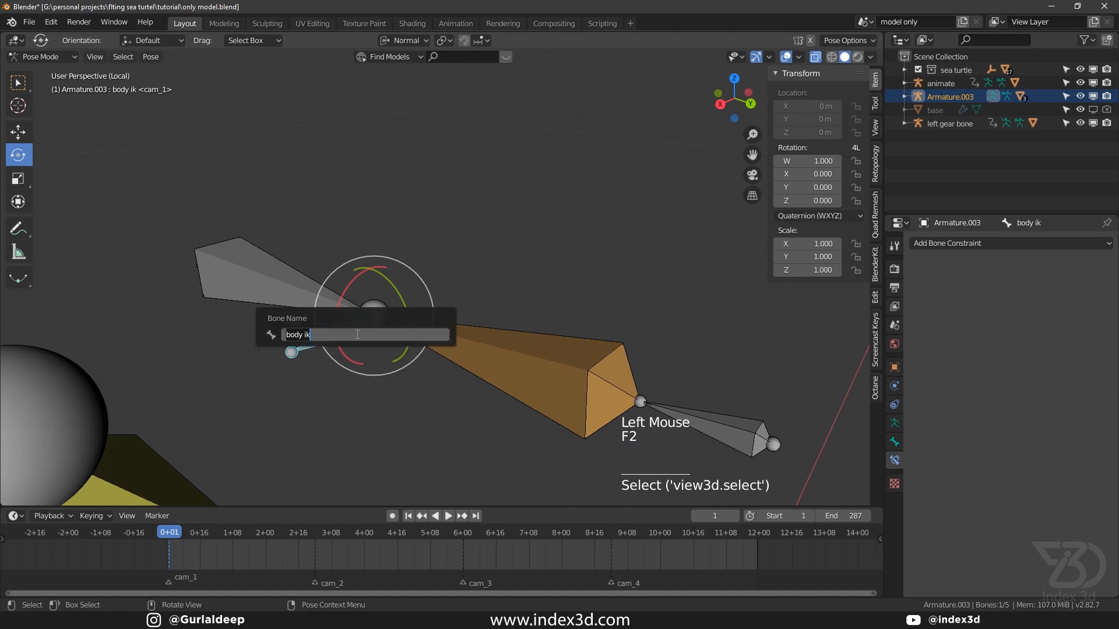
pyautogui.click(578, 366)
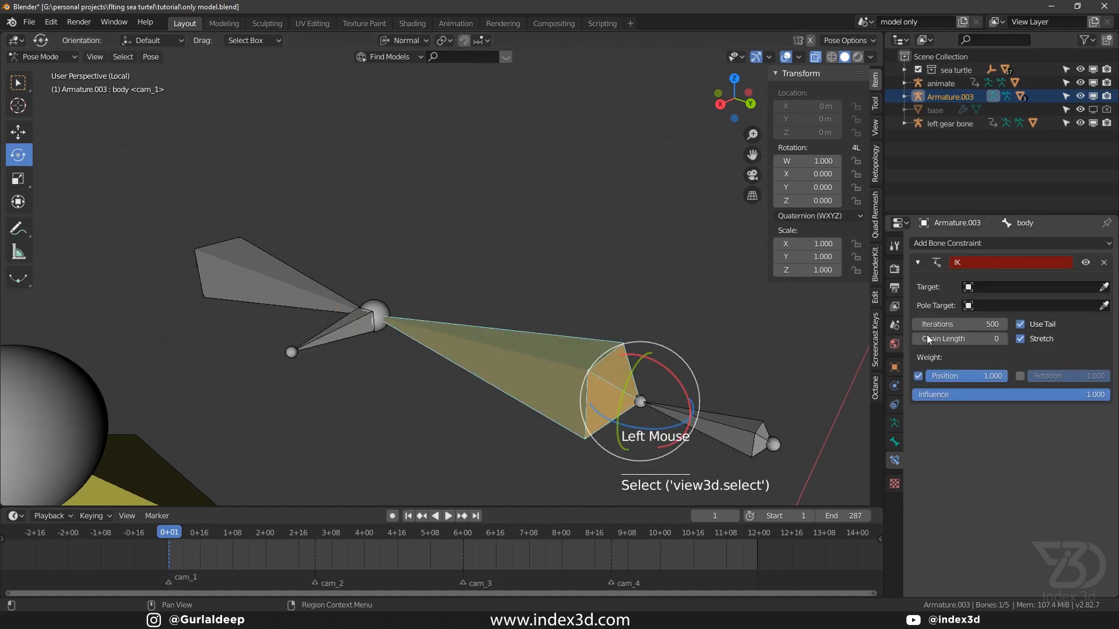
pyautogui.click(352, 310)
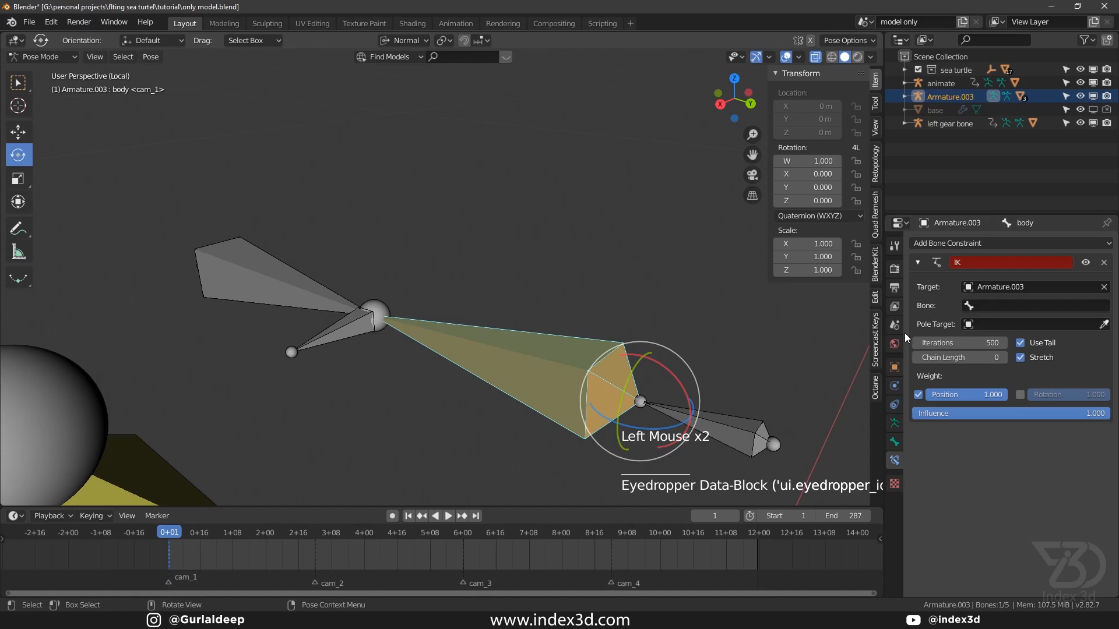
pyautogui.click(998, 304)
pyautogui.click(984, 338)
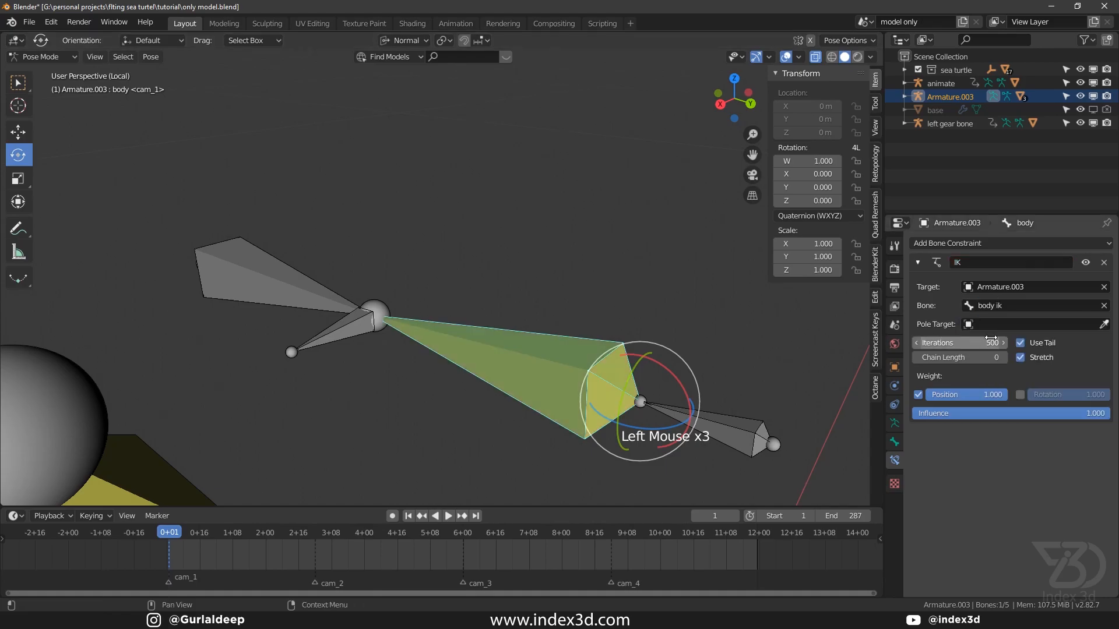
# Scrub the timeline to test the body bone's IK motion, return to Object Mode and save the file.
pyautogui.moveTo(169, 534); pyautogui.dragTo(250, 542)
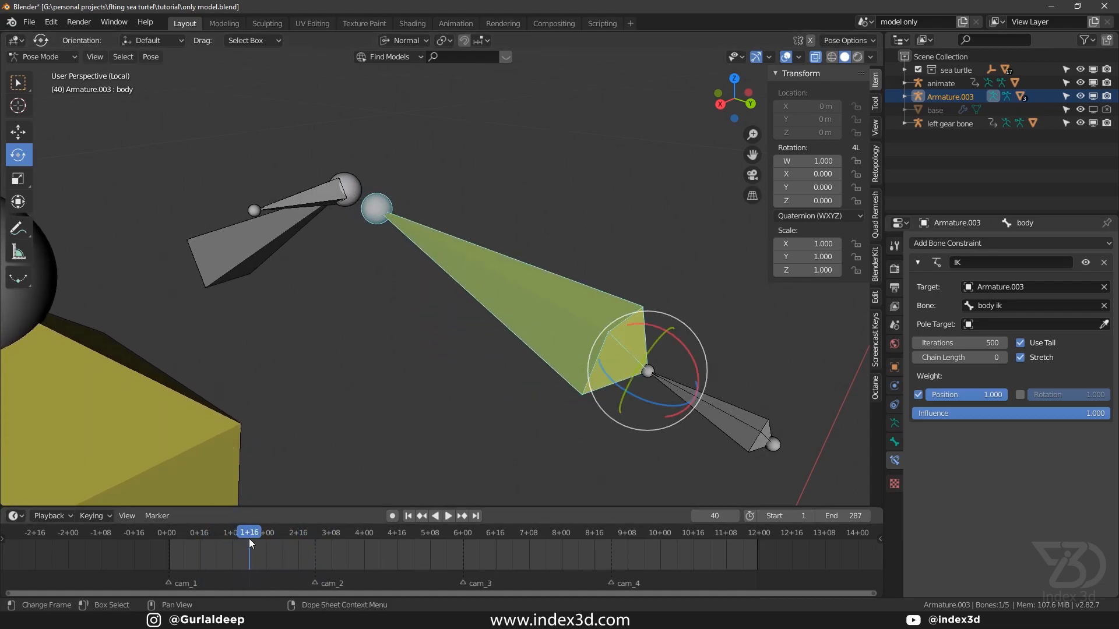
pyautogui.click(185, 534)
pyautogui.hotkey('ctrl', 's')
pyautogui.click(41, 57)
pyautogui.click(43, 72)
pyautogui.hotkey('ctrl', 's')
# Show the whole model again and play the animation to examine how the body linkage moves.
pyautogui.scroll(-5, 408, 300)
pyautogui.keyDown('shift'); pyautogui.scroll(-1, 408, 300); pyautogui.keyUp('shift')
pyautogui.keyDown('shift'); pyautogui.moveTo(379, 292); pyautogui.dragTo(391, 173, button='middle'); pyautogui.keyUp('shift')
pyautogui.press('KP_Divide')
pyautogui.scroll(-6, 384, 293)
pyautogui.scroll(3, 381, 206)
pyautogui.press('space')
pyautogui.scroll(1, 383, 193)
pyautogui.keyDown('shift'); pyautogui.scroll(1, 481, 285); pyautogui.keyUp('shift')
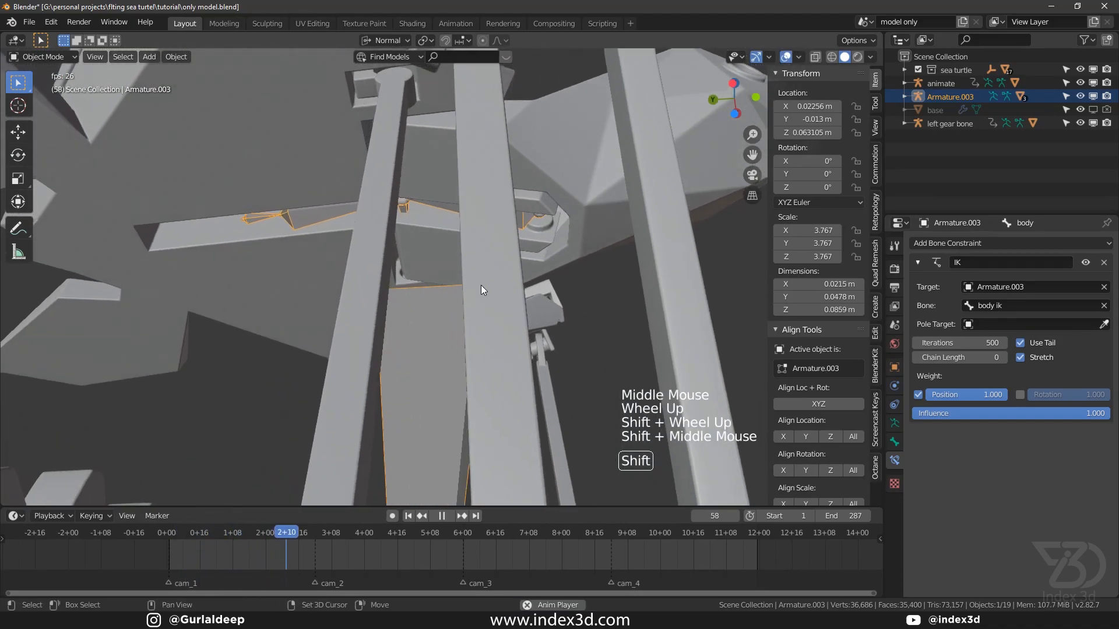
pyautogui.keyDown('shift'); pyautogui.moveTo(482, 285); pyautogui.dragTo(421, 282, button='middle'); pyautogui.keyUp('shift')
pyautogui.scroll(2, 422, 282)
pyautogui.press('space')
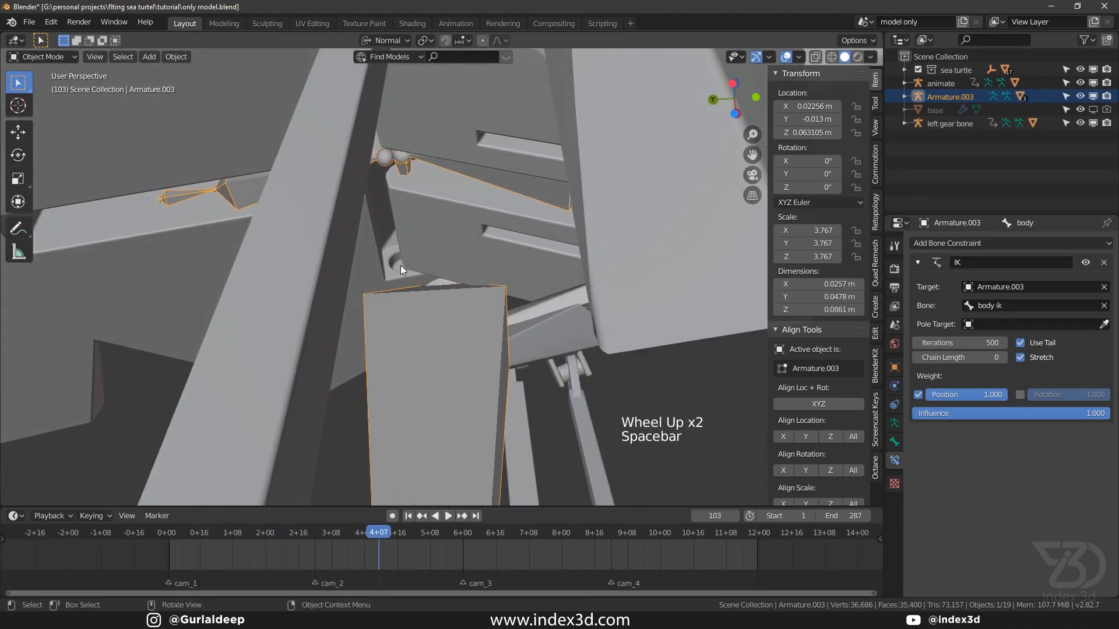
# Return the timeline to frame 0 and save the file.
pyautogui.scroll(4, 393, 263)
pyautogui.moveTo(340, 535); pyautogui.dragTo(169, 547)
pyautogui.hotkey('ctrl', 's')
pyautogui.scroll(-6, 303, 295)
pyautogui.moveTo(303, 295); pyautogui.dragTo(357, 320, button='middle')
pyautogui.scroll(-1, 357, 320)
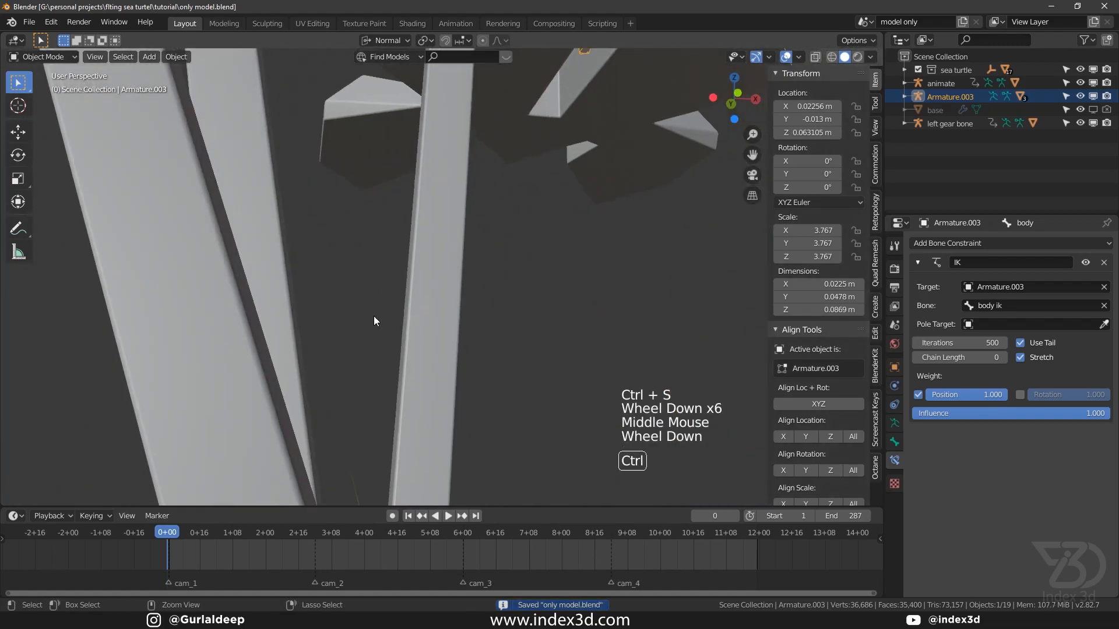
pyautogui.hotkey('ctrl', 's')
pyautogui.scroll(-5, 512, 249)
pyautogui.keyDown('shift'); pyautogui.moveTo(511, 250); pyautogui.dragTo(443, 279, button='middle'); pyautogui.keyUp('shift')
pyautogui.moveTo(443, 280); pyautogui.dragTo(370, 308, button='middle')
pyautogui.hotkey('ctrl', 's')
pyautogui.keyDown('shift'); pyautogui.moveTo(499, 226); pyautogui.dragTo(515, 260, button='middle'); pyautogui.keyUp('shift')
pyautogui.scroll(1, 516, 260)
pyautogui.scroll(2, 621, 243)
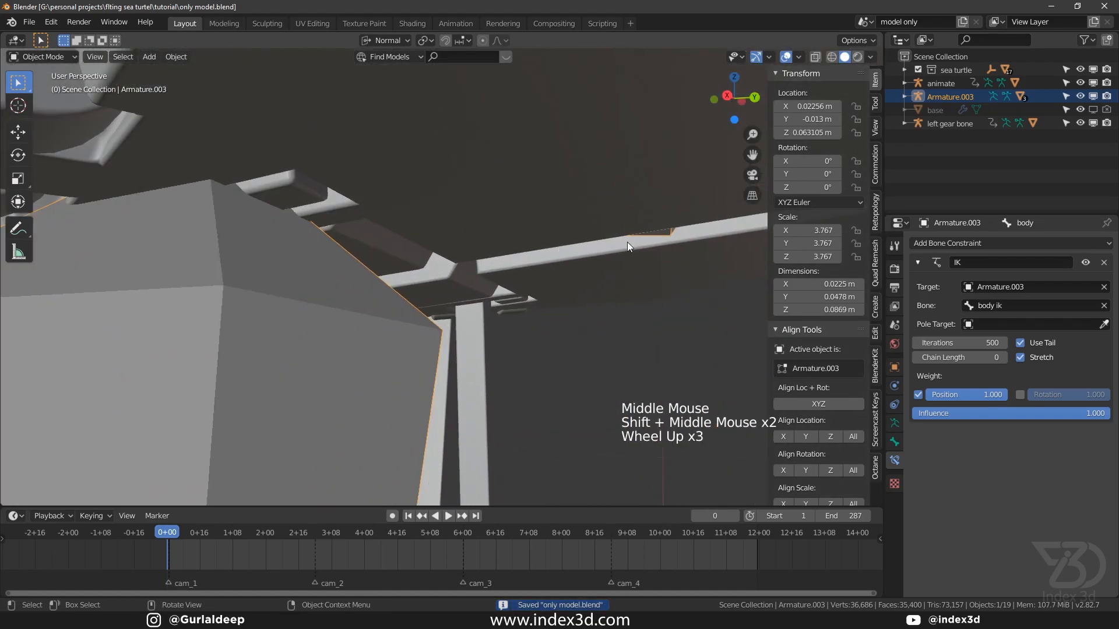
# Isolate Armature.003 in Local View and look through the body bone's properties in Edit Mode.
pyautogui.press('KP_Divide')
pyautogui.hotkey('ctrl', 's')
pyautogui.scroll(2, 493, 232)
pyautogui.keyDown('shift'); pyautogui.moveTo(525, 127); pyautogui.dragTo(460, 269, button='middle'); pyautogui.keyUp('shift')
pyautogui.scroll(2, 459, 271)
pyautogui.scroll(2, 459, 270)
pyautogui.press('Tab')
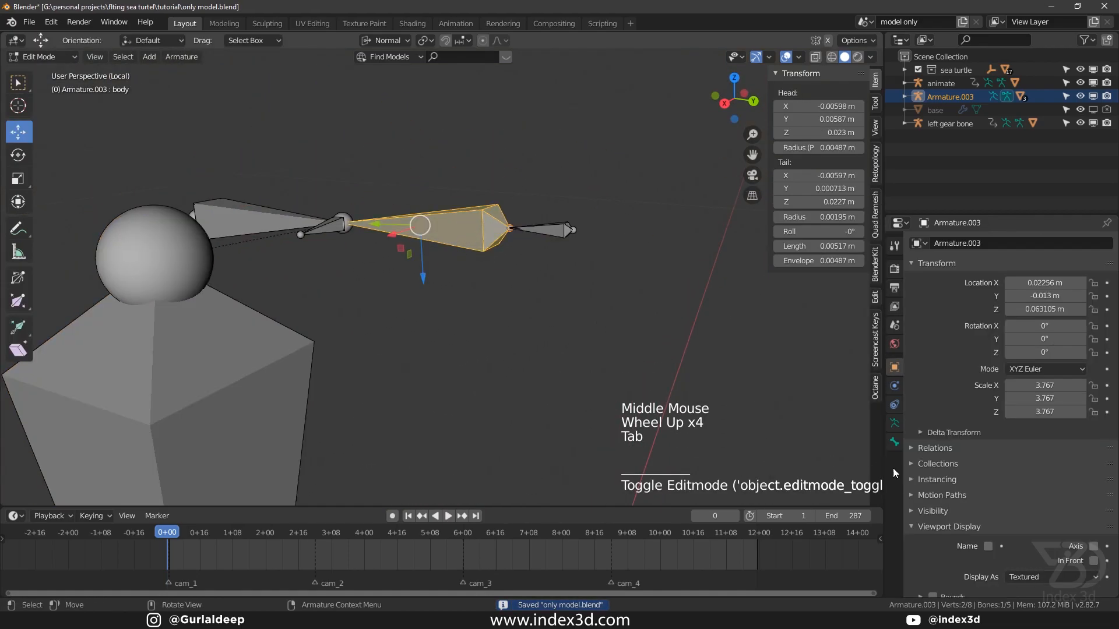
pyautogui.click(894, 443)
pyautogui.click(913, 452)
pyautogui.click(913, 453)
pyautogui.click(913, 452)
pyautogui.click(910, 425)
pyautogui.click(910, 424)
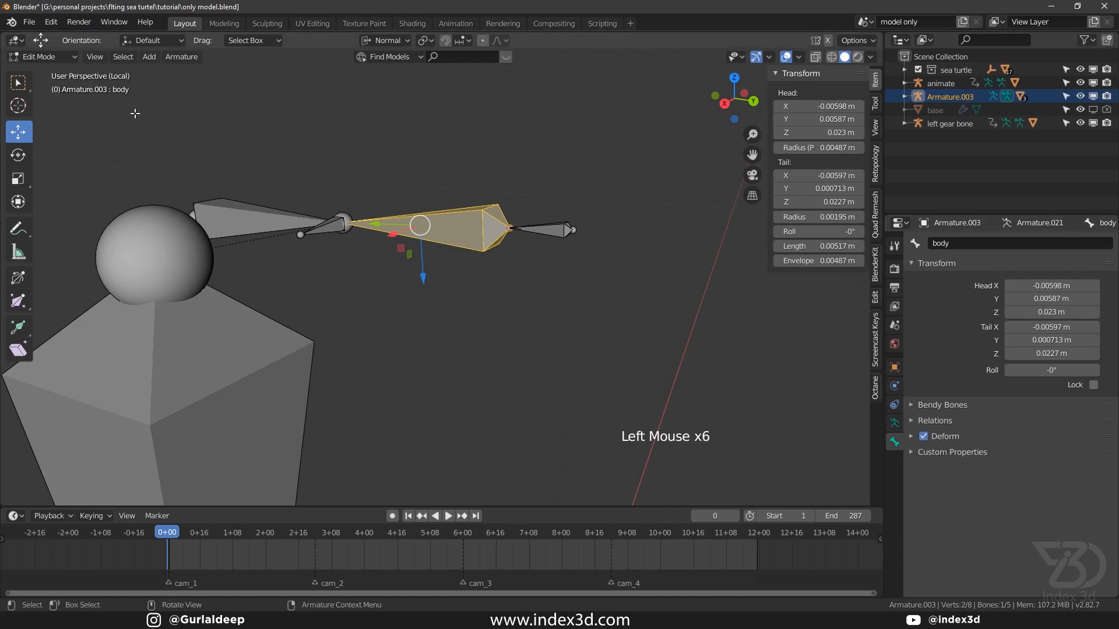
# Set the body bone's IK Stretch to 0.042 in Pose Mode while testing other frames, and return to Object Mode.
pyautogui.click(26, 102)
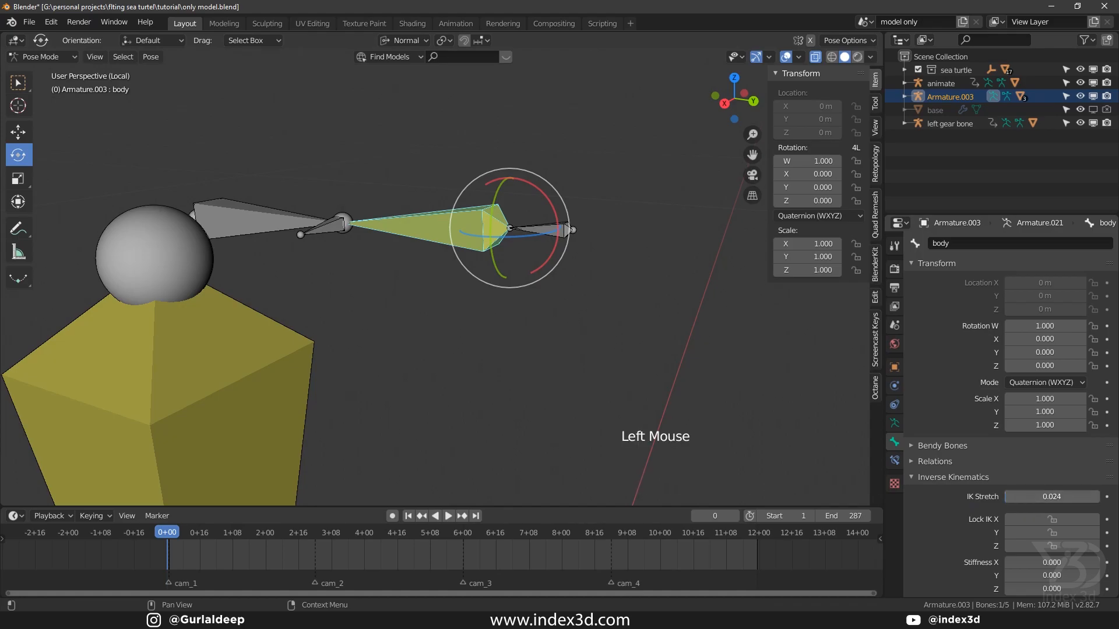
pyautogui.moveTo(168, 540); pyautogui.dragTo(216, 537)
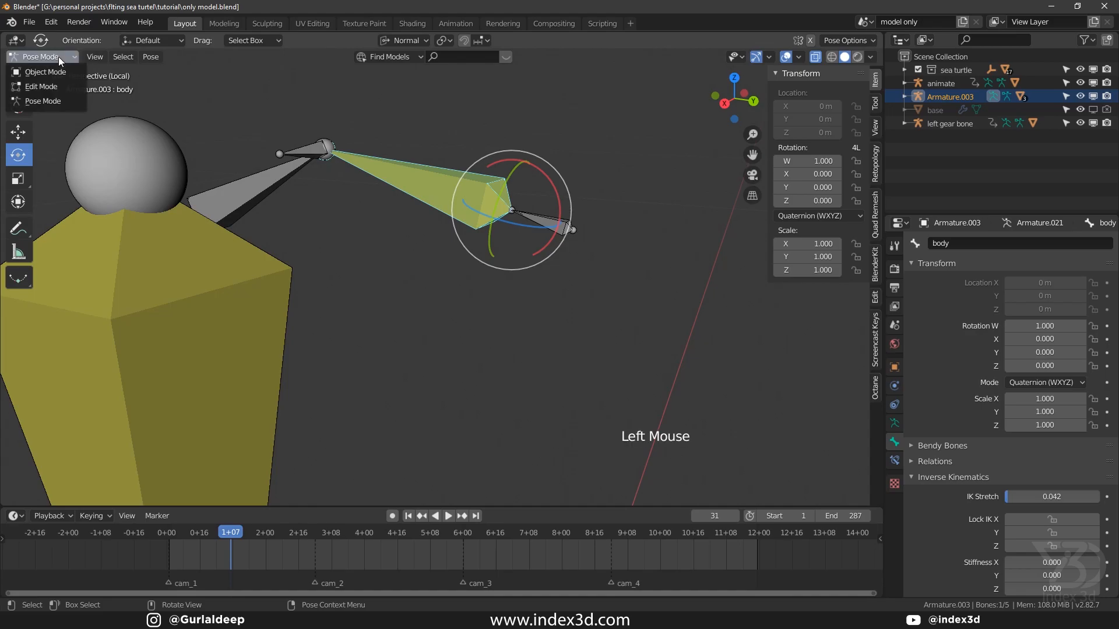
pyautogui.click(53, 73)
pyautogui.scroll(-3, 325, 315)
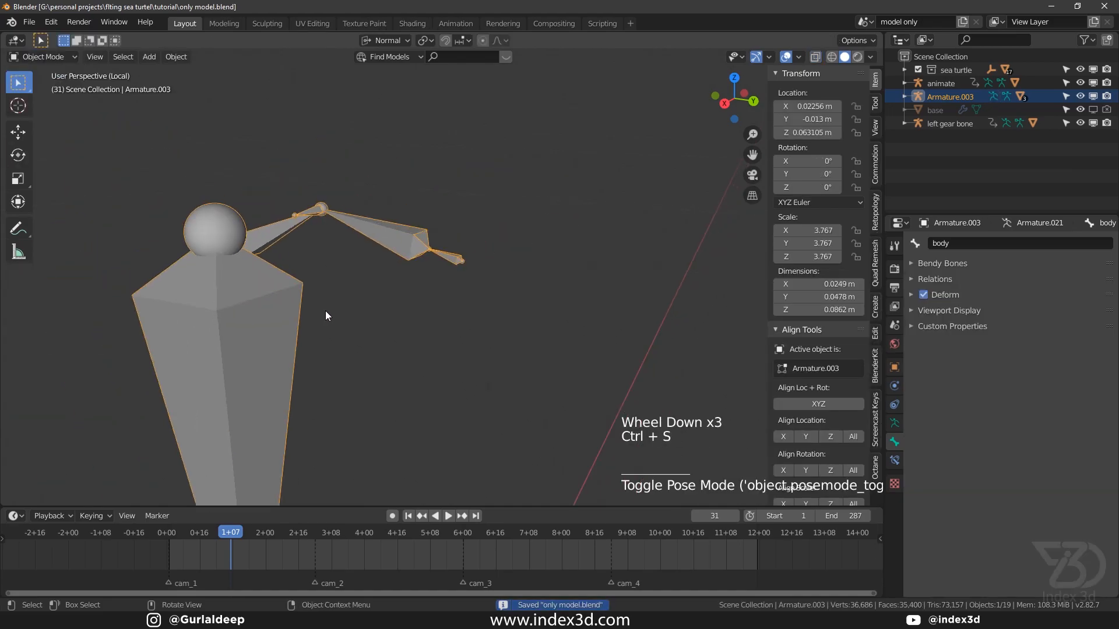
# Leave Local View and play the animation to examine the turtle body's motion on the full model.
pyautogui.press('KP_Divide')
pyautogui.scroll(-7, 320, 292)
pyautogui.keyDown('shift'); pyautogui.moveTo(519, 268); pyautogui.dragTo(506, 287, button='middle'); pyautogui.keyUp('shift')
pyautogui.moveTo(506, 286); pyautogui.dragTo(454, 292, button='middle')
pyautogui.click(500, 282)
pyautogui.moveTo(454, 291)
pyautogui.mouseDown(button='middle')
pyautogui.moveTo(424, 267)
pyautogui.moveTo(424, 350)
pyautogui.moveTo(448, 274)
pyautogui.mouseUp(button='middle')
pyautogui.scroll(3, 442, 322)
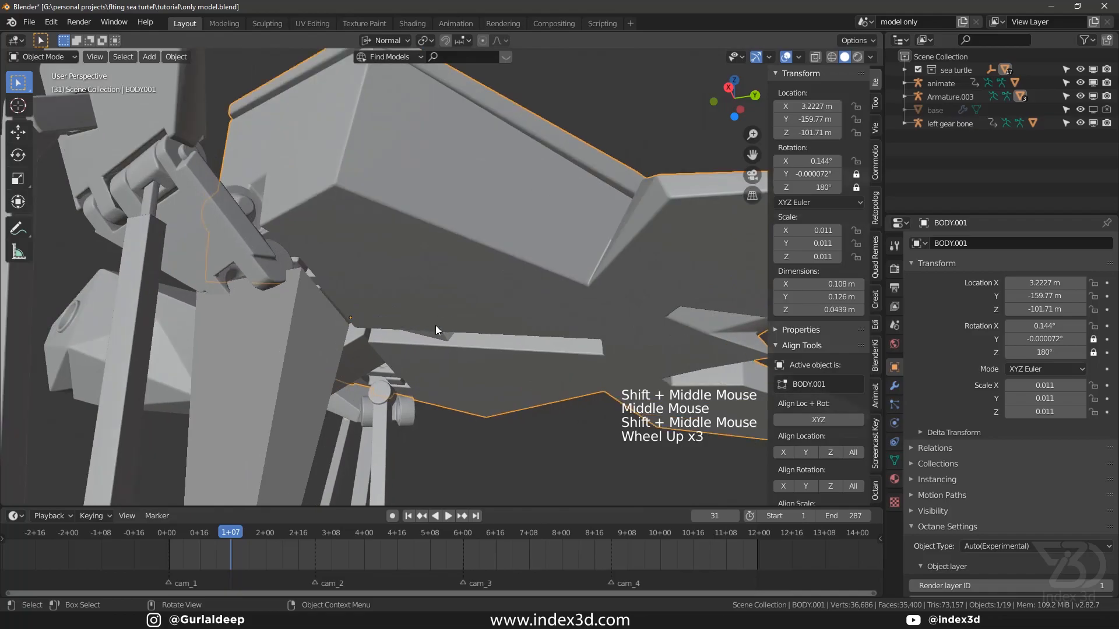
pyautogui.keyDown('shift'); pyautogui.moveTo(442, 322); pyautogui.dragTo(436, 307, button='middle'); pyautogui.keyUp('shift')
pyautogui.scroll(-3, 345, 270)
pyautogui.keyDown('shift'); pyautogui.moveTo(345, 270); pyautogui.dragTo(373, 309, button='middle'); pyautogui.keyUp('shift')
pyautogui.moveTo(373, 309); pyautogui.dragTo(421, 343, button='middle')
pyautogui.click(183, 536)
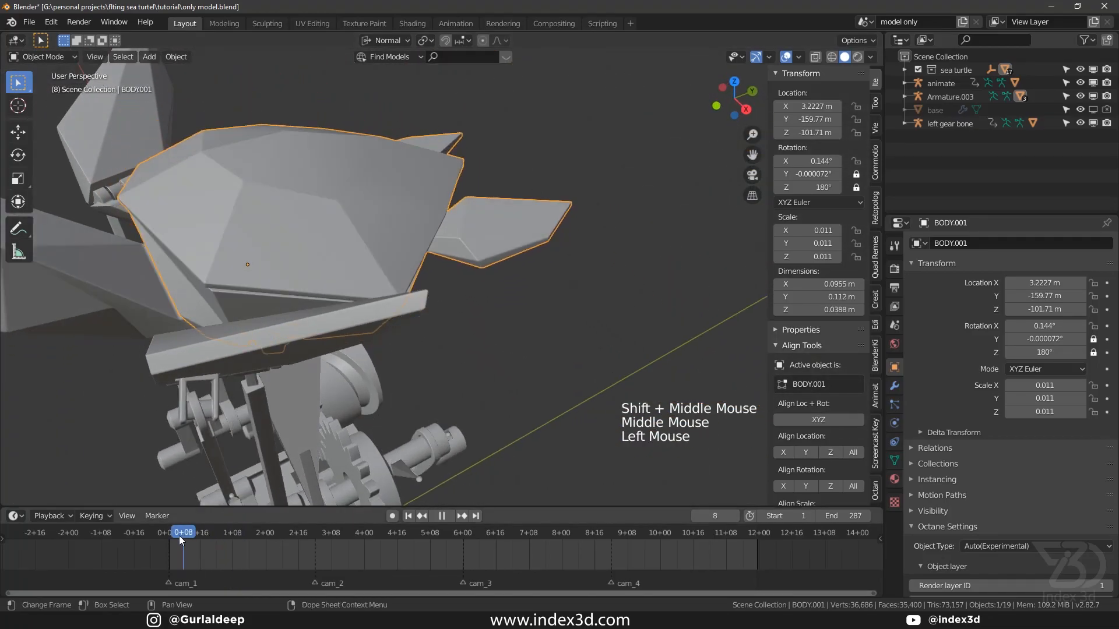
pyautogui.press('space')
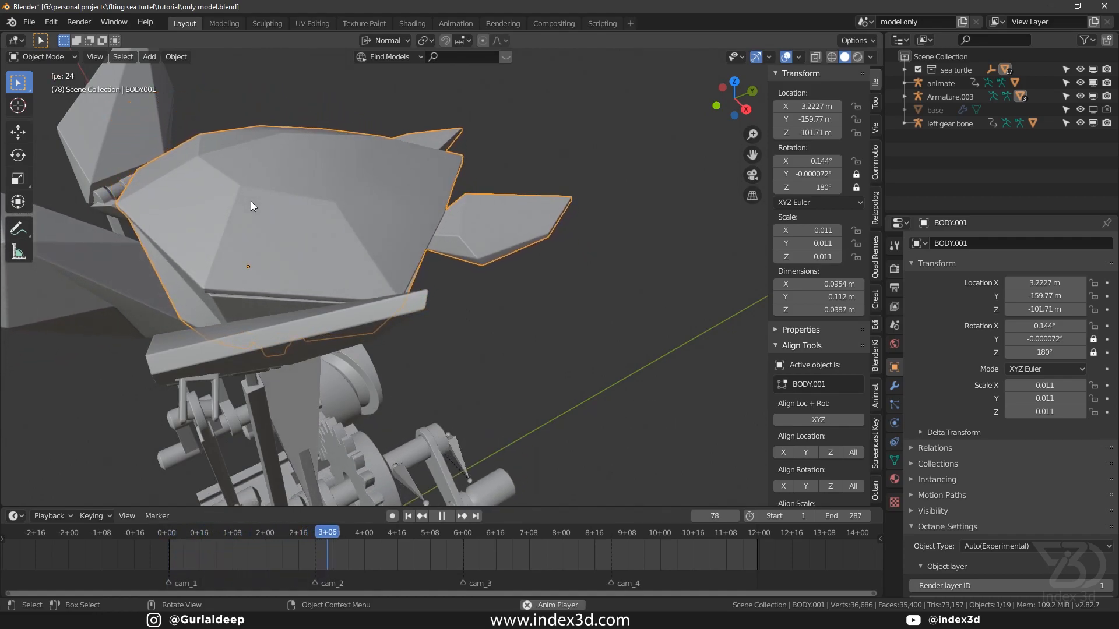
pyautogui.press('space')
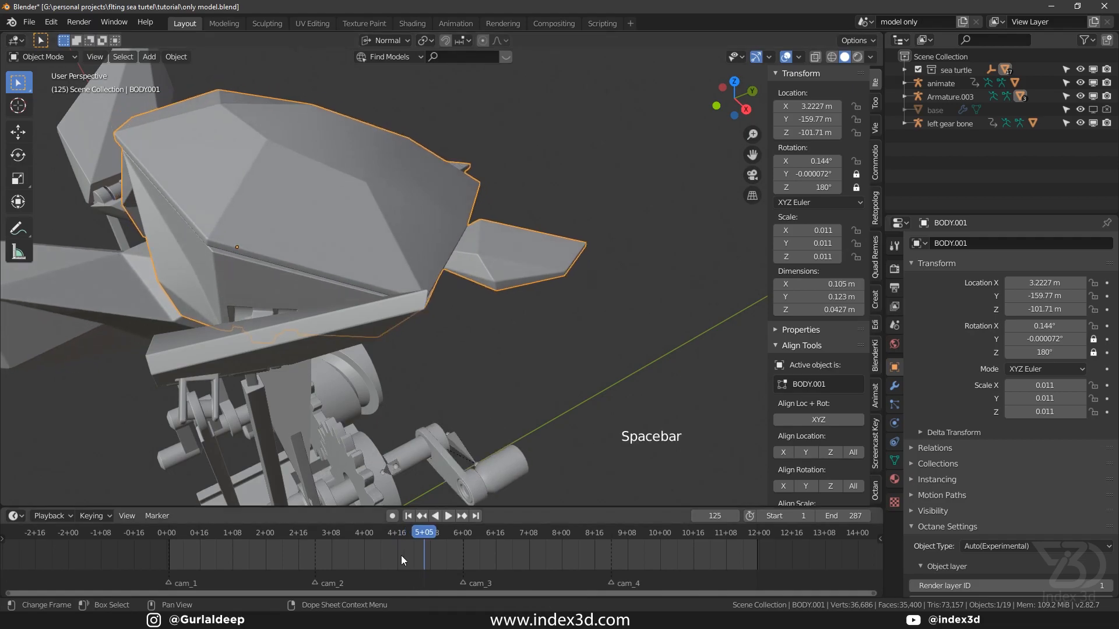
# Rewind the timeline to the start, save the file and isolate Armature.003 in Local View.
pyautogui.moveTo(412, 535); pyautogui.dragTo(170, 554)
pyautogui.hotkey('ctrl', 's')
pyautogui.moveTo(216, 481); pyautogui.dragTo(309, 311, button='middle')
pyautogui.scroll(2, 337, 323)
pyautogui.click(371, 342)
pyautogui.press('KP_Divide')
pyautogui.hotkey('ctrl', 's')
# Reset the body bone's IK Stretch to 0 in Pose Mode.
pyautogui.keyDown('shift'); pyautogui.moveTo(484, 205); pyautogui.dragTo(431, 280, button='middle'); pyautogui.keyUp('shift')
pyautogui.moveTo(431, 279); pyautogui.dragTo(375, 357, button='middle')
pyautogui.scroll(3, 355, 244)
pyautogui.scroll(1, 378, 311)
pyautogui.keyDown('shift'); pyautogui.moveTo(352, 230); pyautogui.dragTo(348, 277, button='middle'); pyautogui.keyUp('shift')
pyautogui.click(378, 307)
pyautogui.press('Tab')
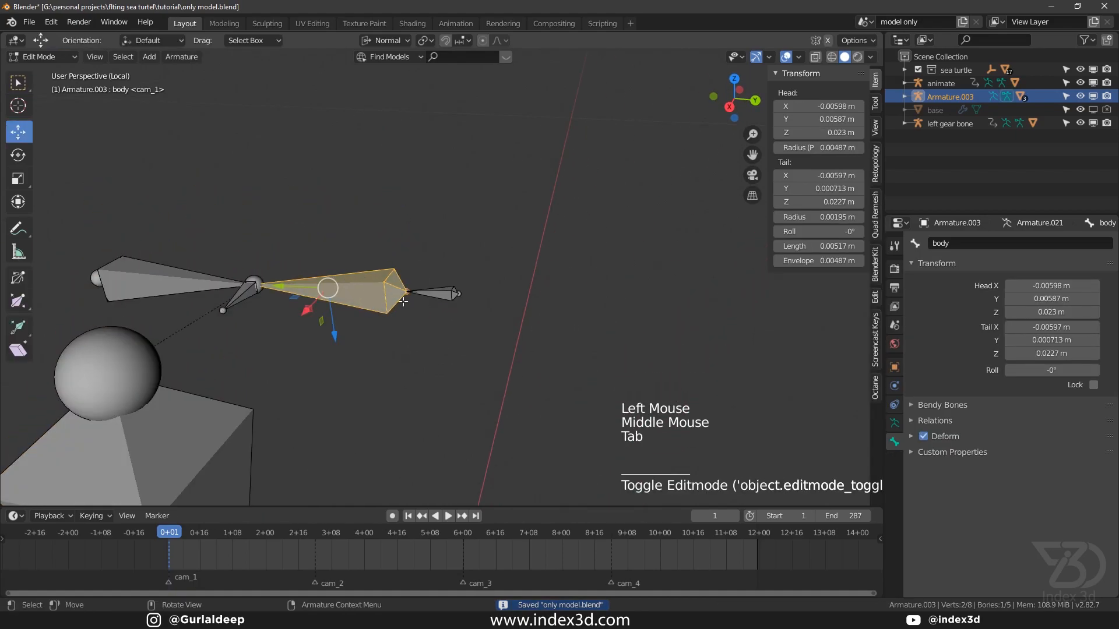
pyautogui.click(438, 294)
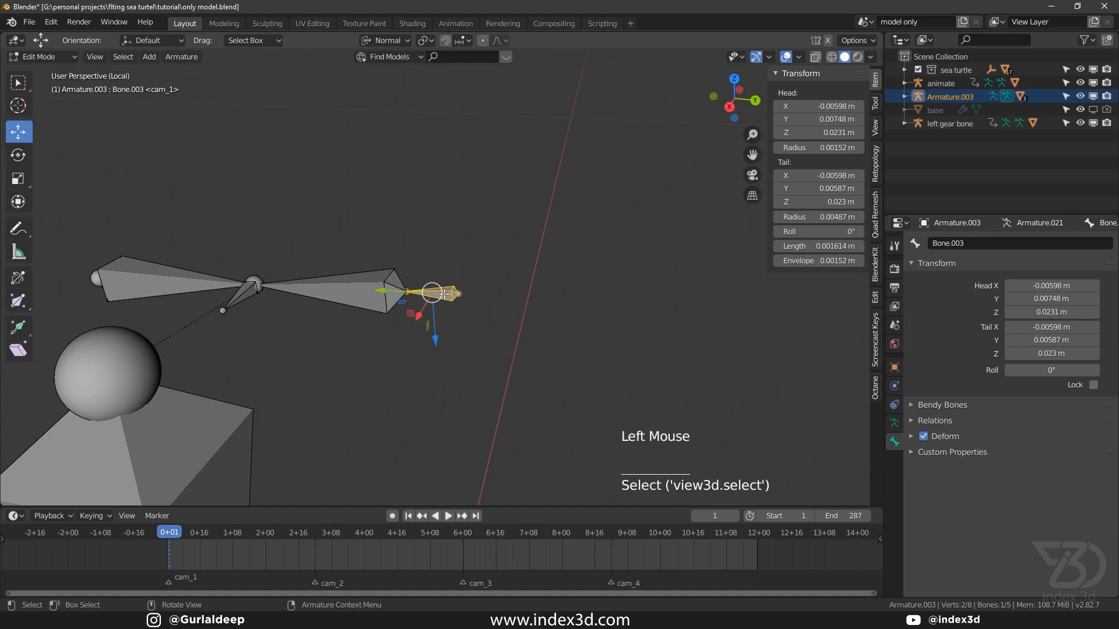
pyautogui.scroll(4, 449, 315)
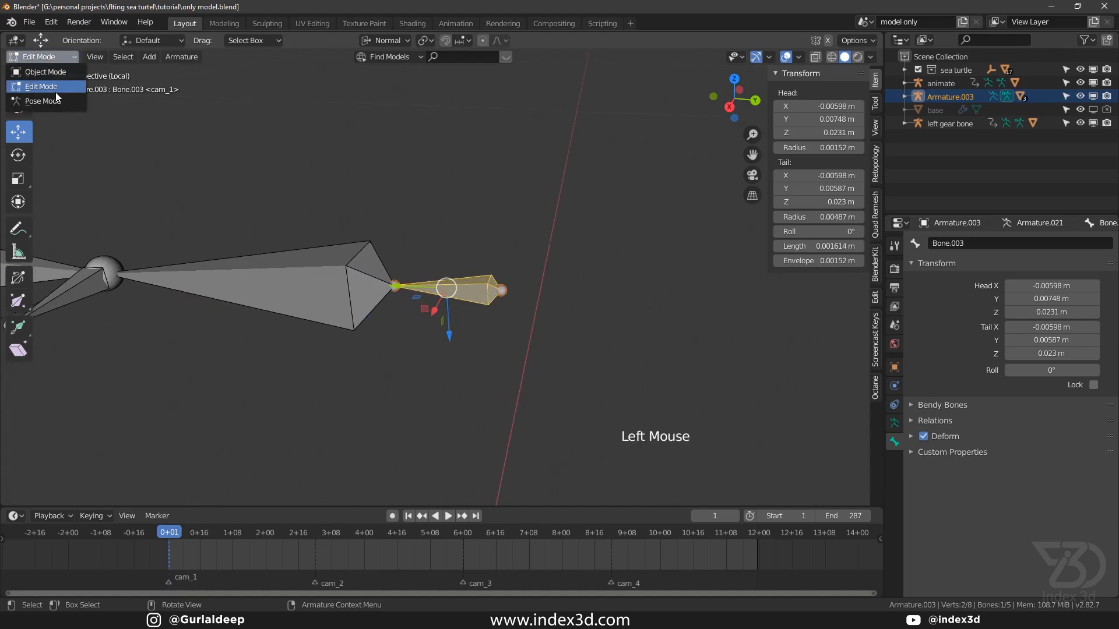
pyautogui.click(57, 108)
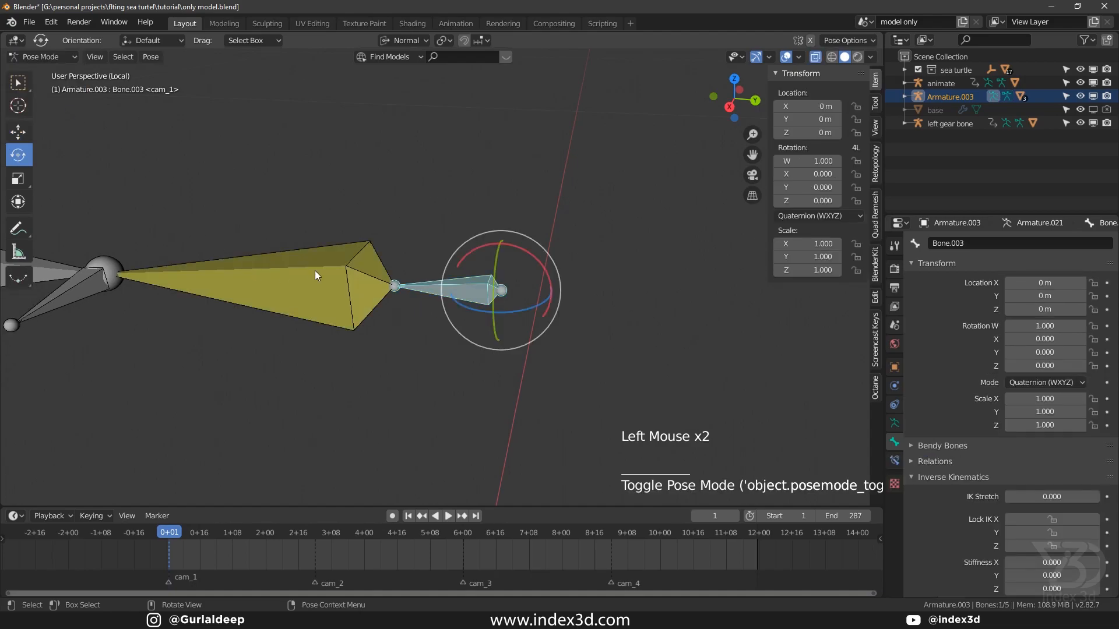
pyautogui.click(318, 275)
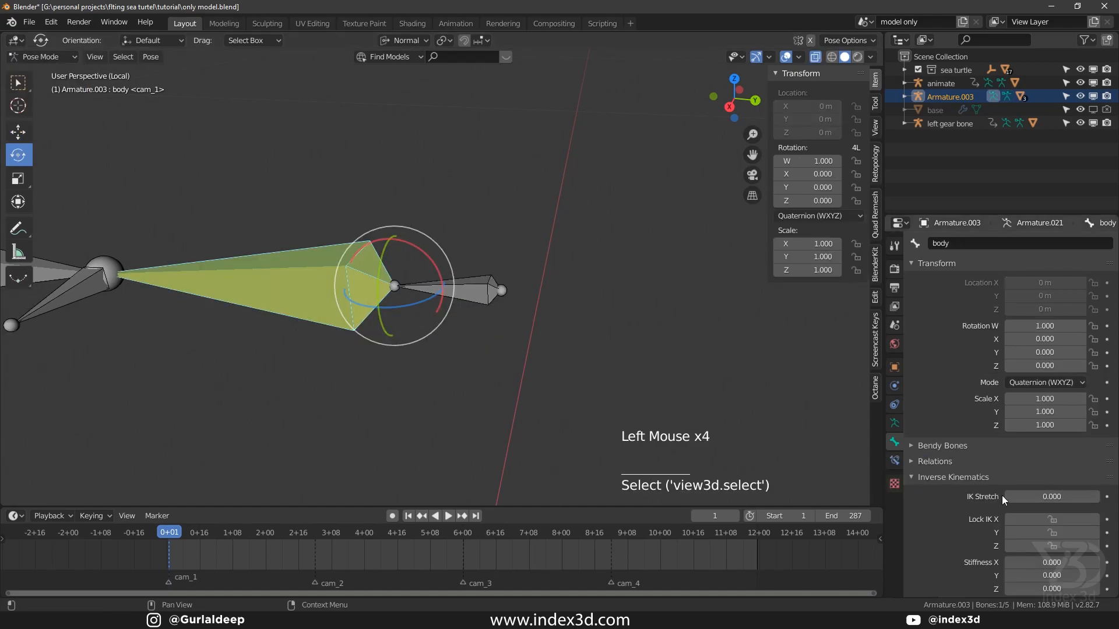
# Set the IK Stretch of the small end bone Bone.003 to 0.079, return to Object Mode and save.
pyautogui.click(479, 299)
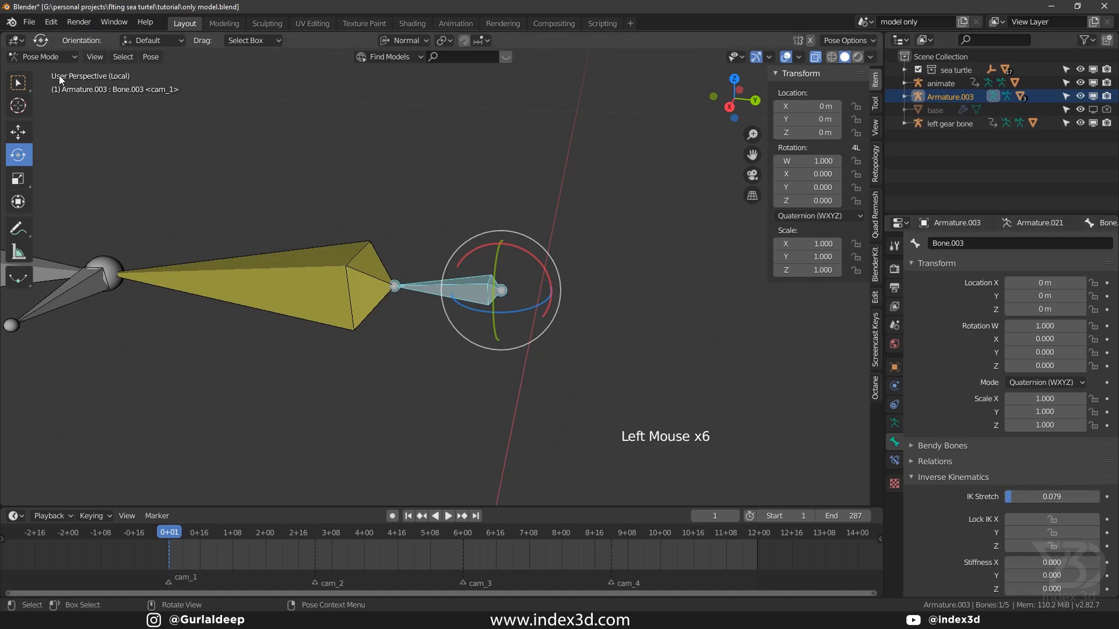
pyautogui.click(45, 70)
pyautogui.scroll(-5, 378, 261)
pyautogui.hotkey('ctrl', 's')
# Play the isolated armature's animation to test the stretch, rewind to frame 0 and save.
pyautogui.press('space')
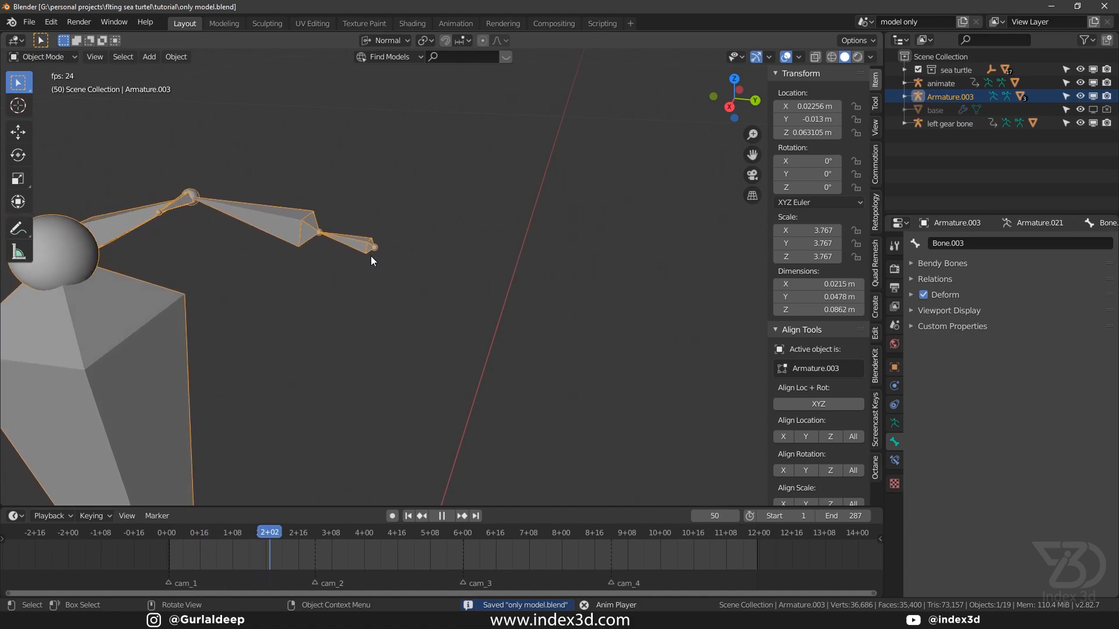
pyautogui.press('space')
pyautogui.moveTo(219, 535); pyautogui.dragTo(167, 533)
pyautogui.hotkey('ctrl', 's')
# Leave Local View and play the animation while examining the joint under the turtle's body up close.
pyautogui.press('KP_Divide')
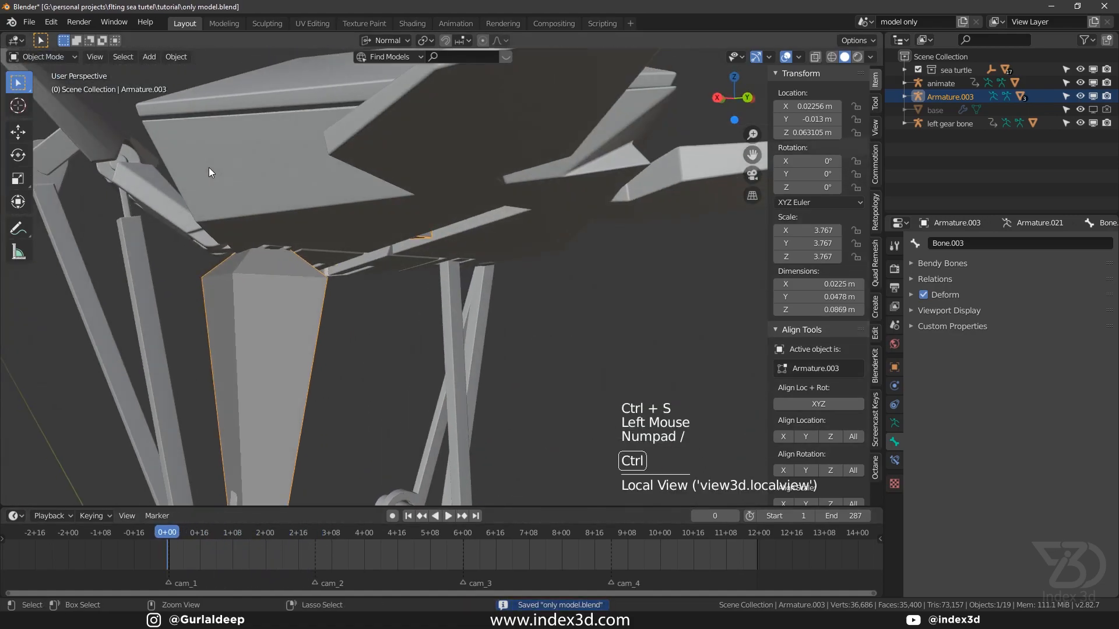
pyautogui.hotkey('ctrl', 's')
pyautogui.scroll(-1, 208, 167)
pyautogui.keyDown('shift'); pyautogui.scroll(-1, 319, 255); pyautogui.keyUp('shift')
pyautogui.keyDown('shift'); pyautogui.moveTo(320, 256); pyautogui.dragTo(343, 263, button='middle'); pyautogui.keyUp('shift')
pyautogui.moveTo(343, 262); pyautogui.dragTo(515, 232, button='middle')
pyautogui.keyDown('shift'); pyautogui.scroll(-1, 364, 267); pyautogui.keyUp('shift')
pyautogui.press('space')
pyautogui.keyDown('shift'); pyautogui.scroll(1, 513, 267); pyautogui.keyUp('shift')
pyautogui.scroll(6, 466, 257)
pyautogui.scroll(3, 516, 232)
pyautogui.keyDown('shift'); pyautogui.moveTo(477, 293); pyautogui.dragTo(466, 263, button='middle'); pyautogui.keyUp('shift')
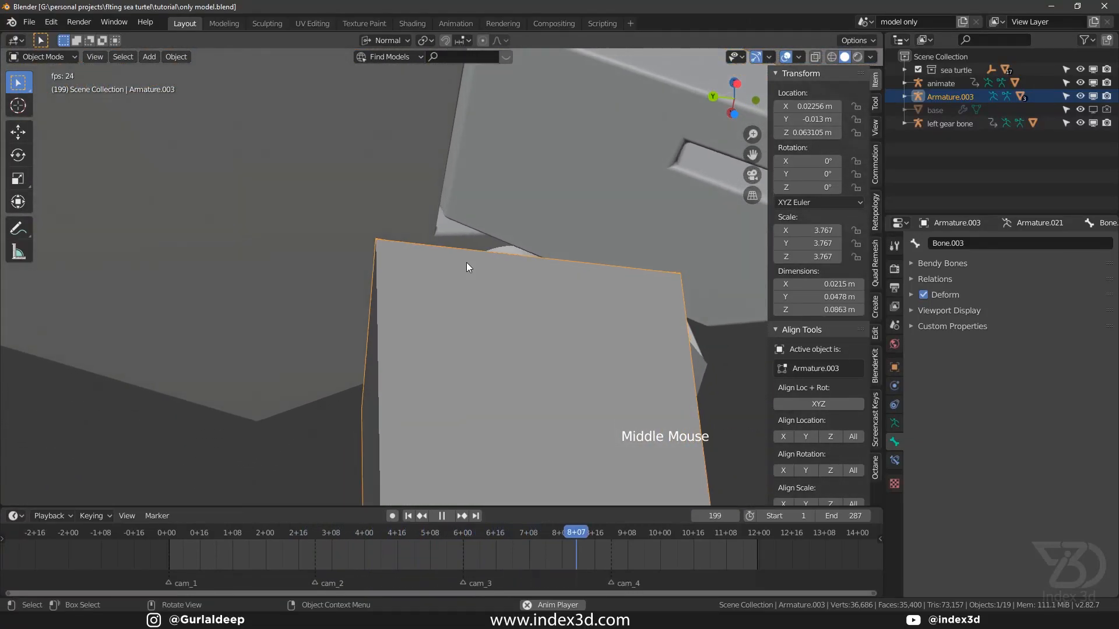
pyautogui.press('space')
# Move the timeline back to frame 1 and save the file.
pyautogui.click(226, 547)
pyautogui.moveTo(219, 547); pyautogui.dragTo(169, 554)
pyautogui.hotkey('ctrl', 's')
pyautogui.keyDown('ctrl'); pyautogui.scroll(-3, 204, 404); pyautogui.keyUp('ctrl')
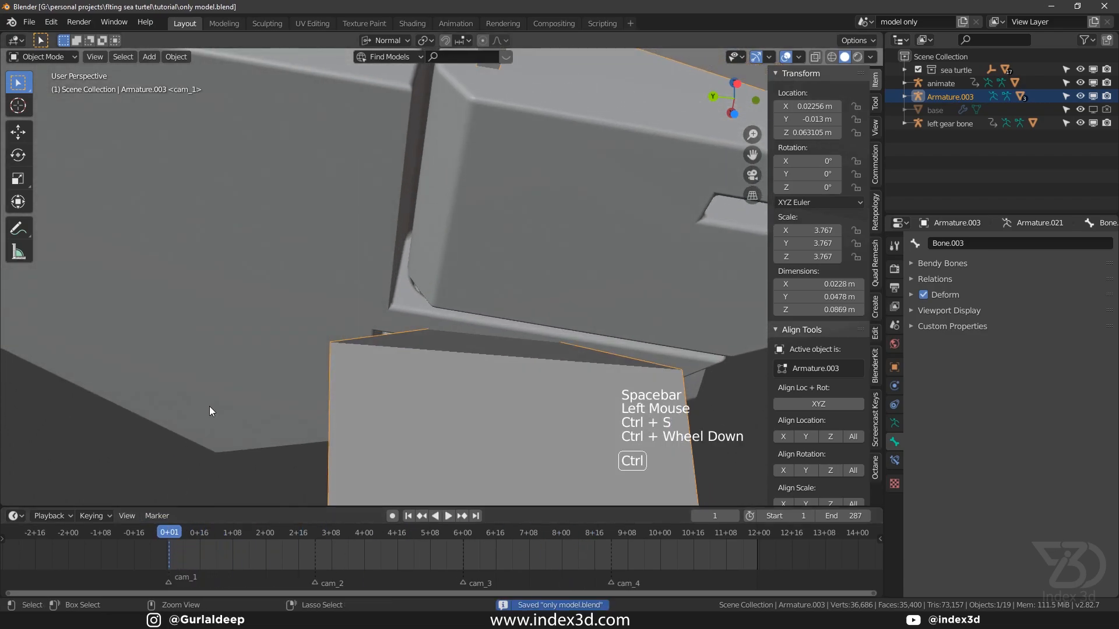
# Edit the frame multiplier in the Y rotation expression of the crank's "animate" armature.
pyautogui.scroll(-9, 226, 362)
pyautogui.keyDown('shift'); pyautogui.scroll(-2, 233, 367); pyautogui.keyUp('shift')
pyautogui.keyDown('shift'); pyautogui.moveTo(233, 367); pyautogui.dragTo(274, 373, button='middle'); pyautogui.keyUp('shift')
pyautogui.moveTo(274, 373); pyautogui.dragTo(312, 380, button='middle')
pyautogui.scroll(-4, 349, 425)
pyautogui.keyDown('shift'); pyautogui.moveTo(384, 467); pyautogui.dragTo(356, 434, button='middle'); pyautogui.keyUp('shift')
pyautogui.moveTo(355, 434); pyautogui.dragTo(327, 400, button='middle')
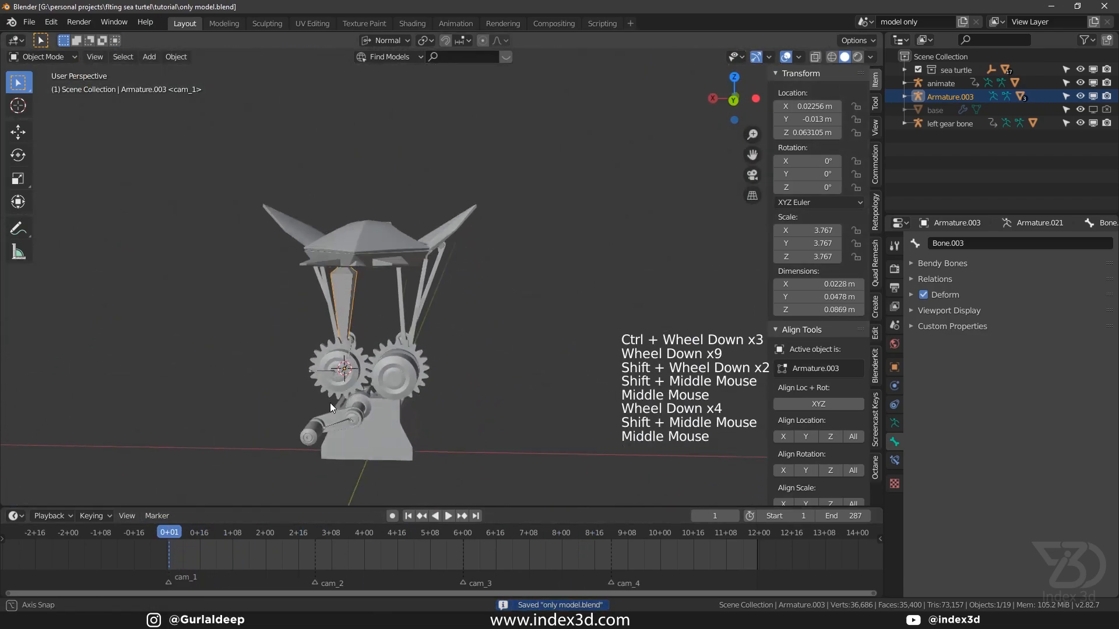
pyautogui.scroll(4, 349, 420)
pyautogui.click(364, 438)
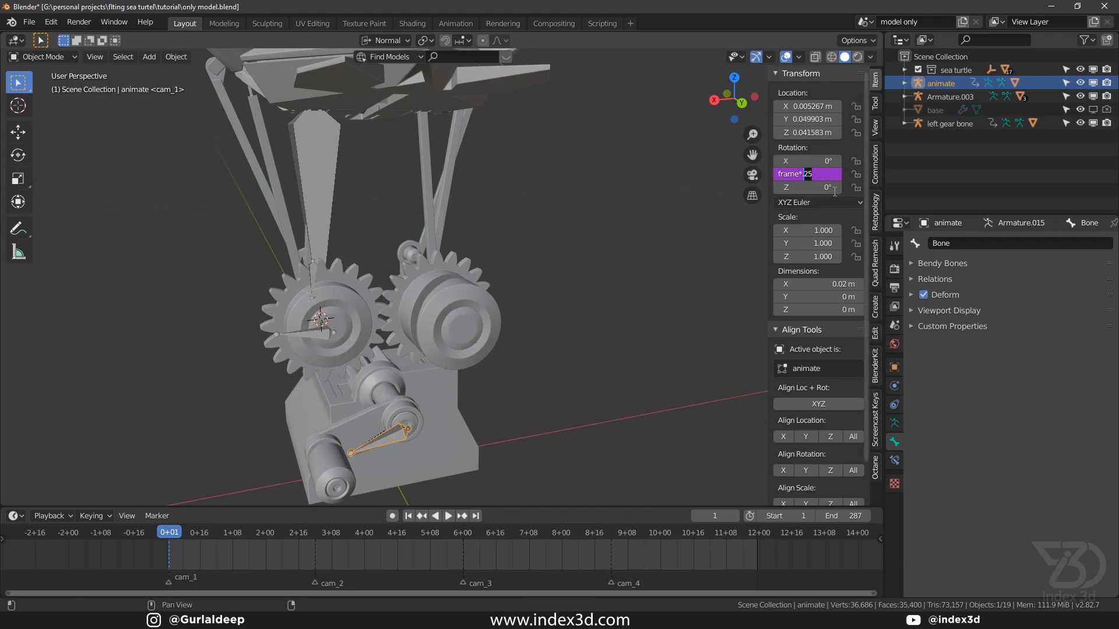
# Play the full animation to check the crank's rotation speed, rewind to frame 0 and save.
pyautogui.press('space')
pyautogui.moveTo(470, 323)
pyautogui.mouseDown(button='middle')
pyautogui.moveTo(380, 343)
pyautogui.moveTo(427, 320)
pyautogui.moveTo(471, 334)
pyautogui.mouseUp(button='middle')
pyautogui.keyDown('shift'); pyautogui.moveTo(434, 239); pyautogui.dragTo(391, 255, button='middle'); pyautogui.keyUp('shift')
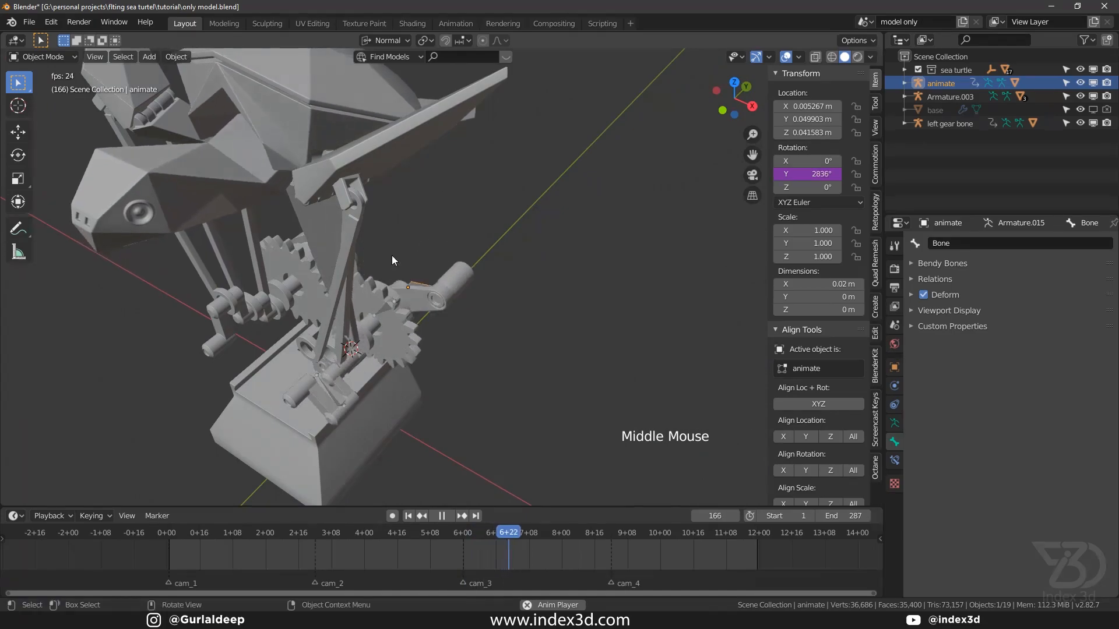
pyautogui.press('space')
pyautogui.moveTo(553, 532); pyautogui.dragTo(155, 553)
pyautogui.hotkey('ctrl', 's')
# Unhide all hidden objects, save the file and select the turtle's BODY.001 mesh.
pyautogui.scroll(-2, 262, 320)
pyautogui.keyDown('shift'); pyautogui.moveTo(314, 344); pyautogui.dragTo(371, 338, button='middle'); pyautogui.keyUp('shift')
pyautogui.hotkey('alt', 'h')
pyautogui.hotkey('ctrl', 's')
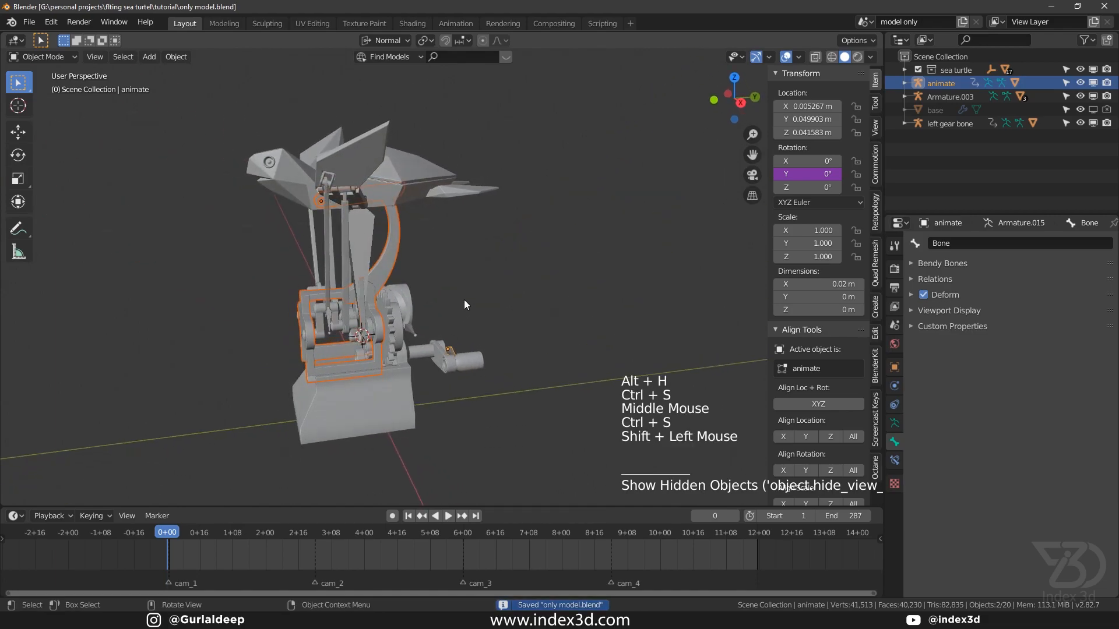
pyautogui.keyDown('shift'); pyautogui.moveTo(430, 239); pyautogui.dragTo(426, 227, button='middle'); pyautogui.keyUp('shift')
pyautogui.click(283, 221)
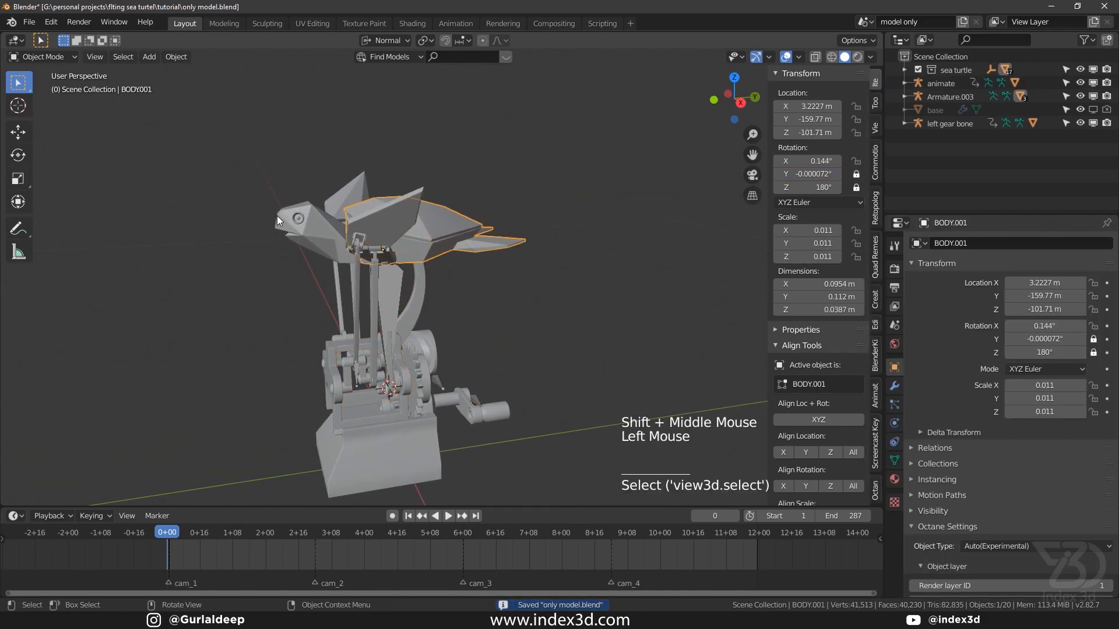
# Isolate the turtle's UPPERARM_L.001 mesh in local view and save the file.
pyautogui.keyDown('shift'); pyautogui.moveTo(323, 243); pyautogui.dragTo(338, 325, button='middle'); pyautogui.keyUp('shift')
pyautogui.hotkey('ctrl', 's')
pyautogui.scroll(2, 380, 270)
pyautogui.click(397, 243)
pyautogui.hotkey('ctrl', 's')
pyautogui.hotkey('ctrl', 's')
pyautogui.scroll(3, 336, 323)
pyautogui.click(336, 316)
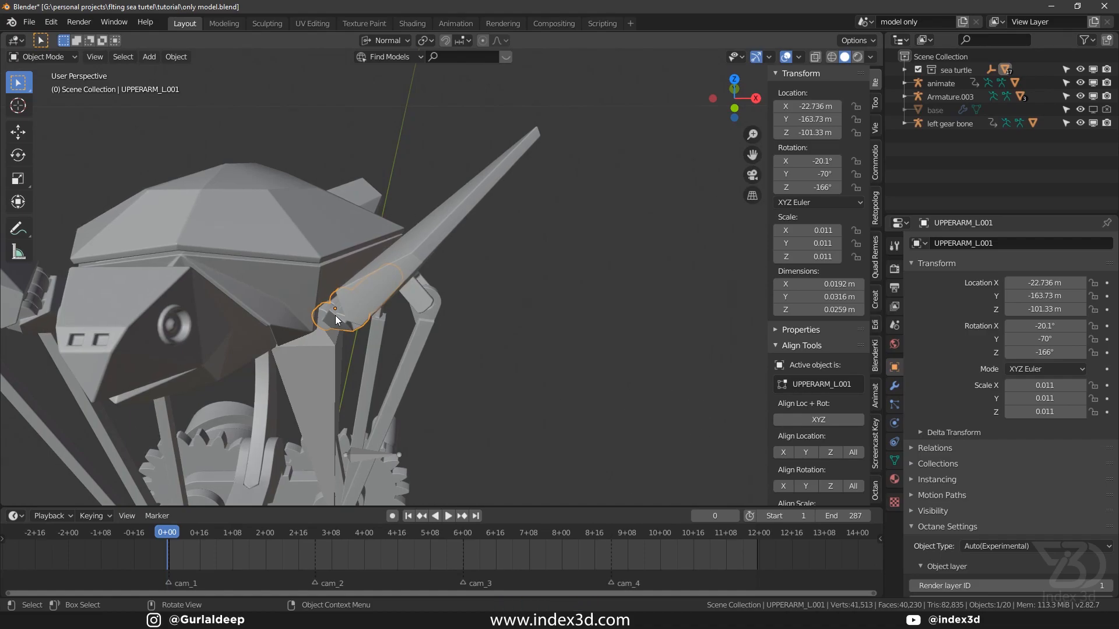
pyautogui.press('KP_Divide')
pyautogui.hotkey('ctrl', 's')
# In Edit Mode, select one matching face on each of the two hinge rings of UPPERARM_L.001.
pyautogui.moveTo(335, 316); pyautogui.dragTo(616, 243, button='middle')
pyautogui.scroll(2, 457, 320)
pyautogui.press('Tab')
pyautogui.scroll(1, 530, 319)
pyautogui.scroll(3, 575, 307)
pyautogui.click(541, 293)
pyautogui.moveTo(541, 293); pyautogui.dragTo(519, 285, button='middle')
pyautogui.click(544, 300)
pyautogui.keyDown('shift'); pyautogui.click(558, 319); pyautogui.keyUp('shift')
pyautogui.moveTo(558, 320); pyautogui.dragTo(438, 309, button='middle')
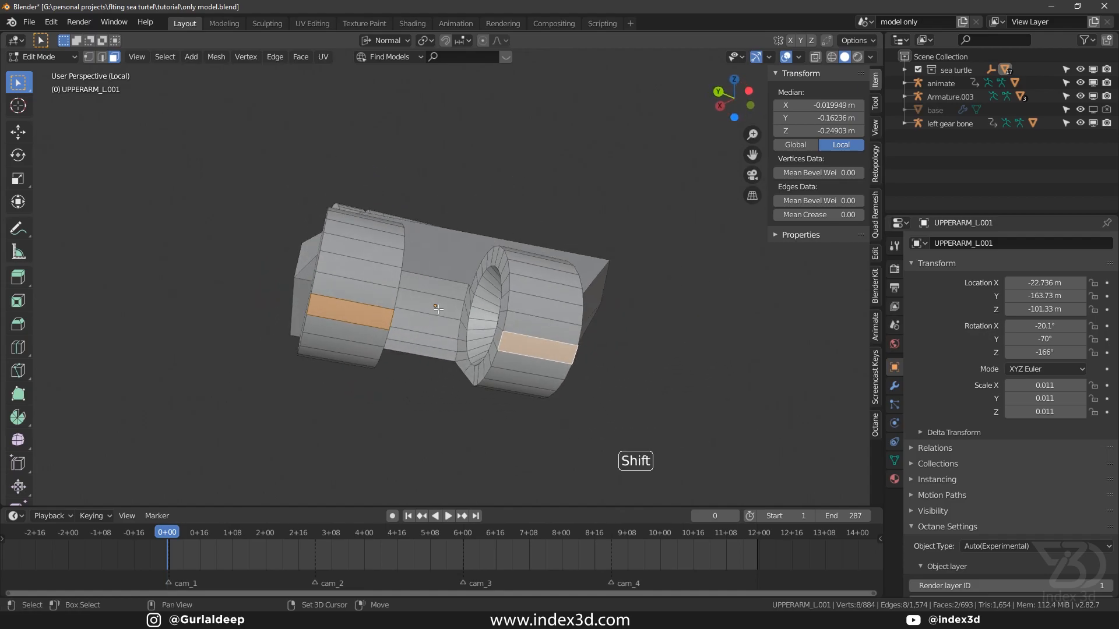
# In Object Mode, add an armature aligned to View with the viewport oriented to the underside of the selected hinge faces.
pyautogui.press('shift+KP_7')
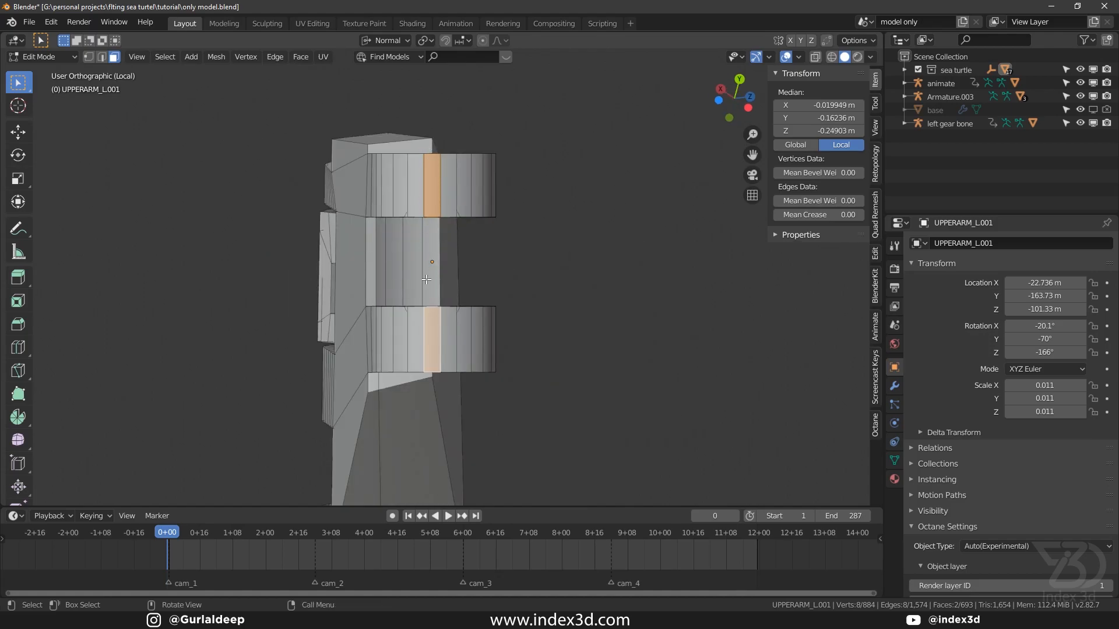
pyautogui.scroll(-2, 433, 337)
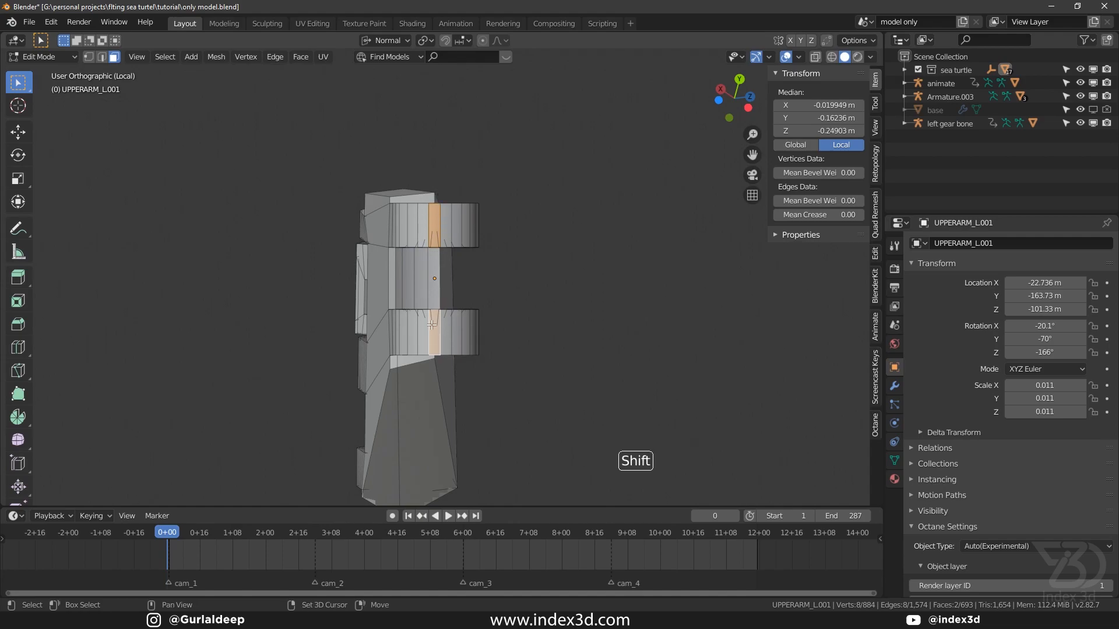
pyautogui.press('ctrl+shift+KP_7')
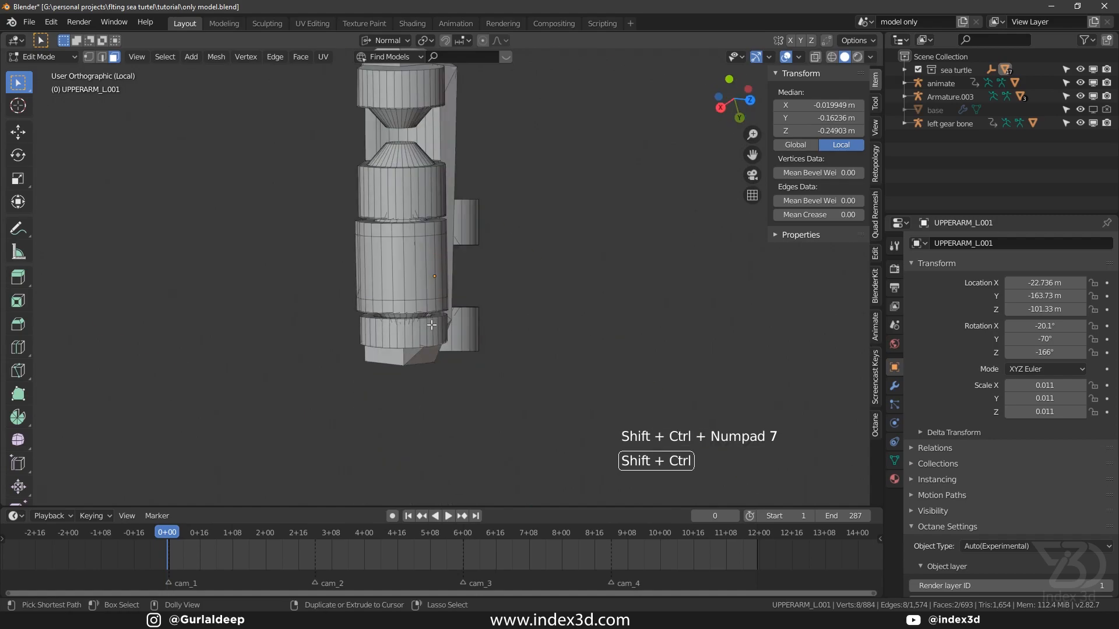
pyautogui.click(816, 57)
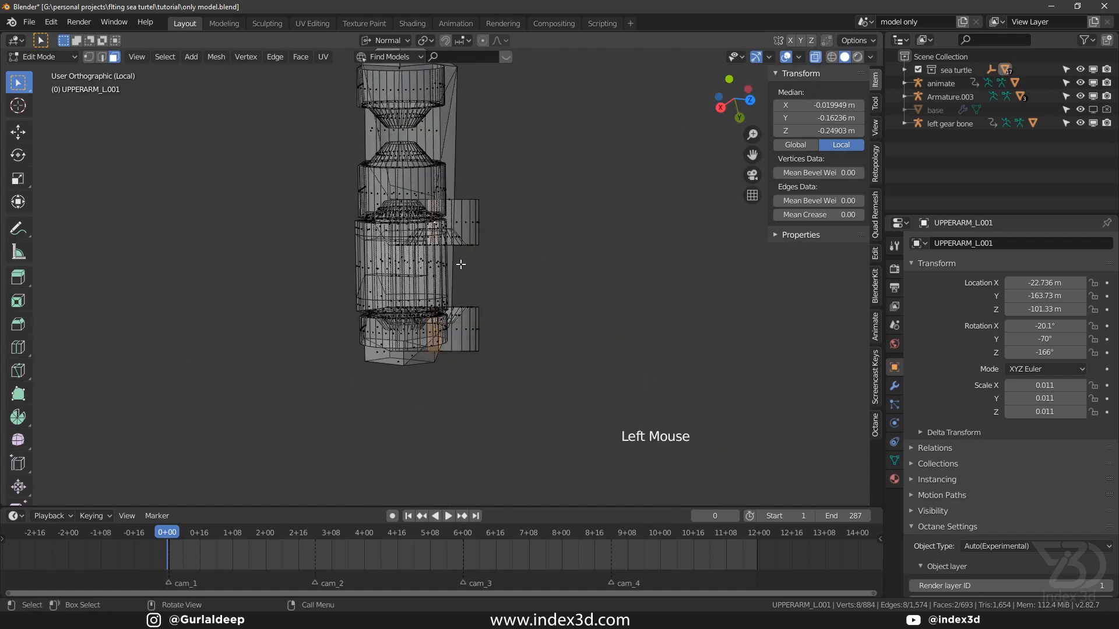
pyautogui.click(819, 60)
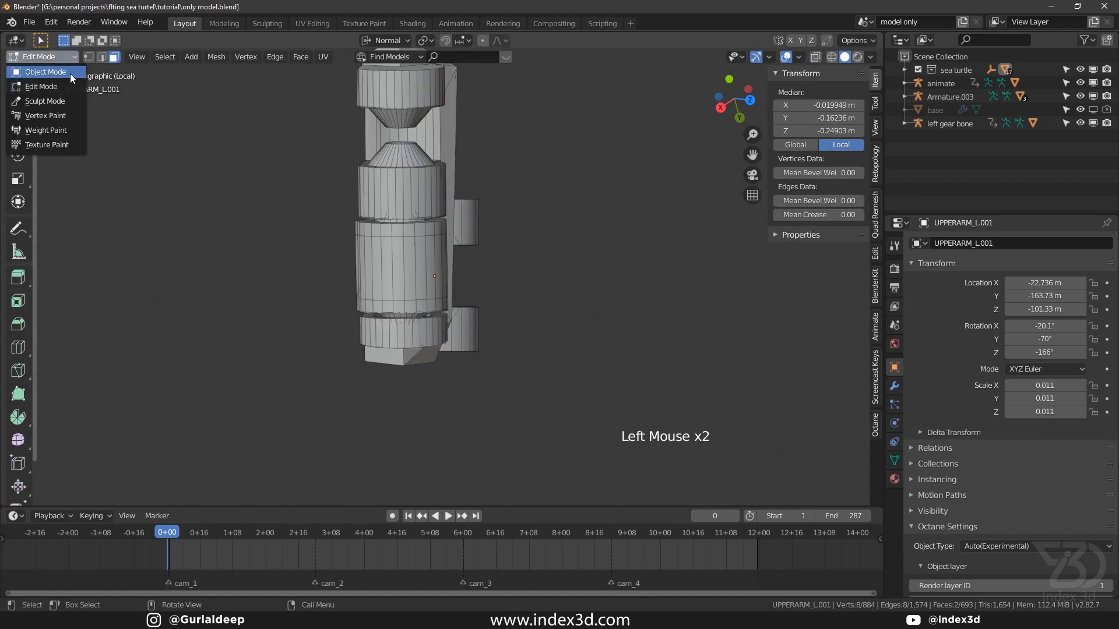
pyautogui.click(56, 74)
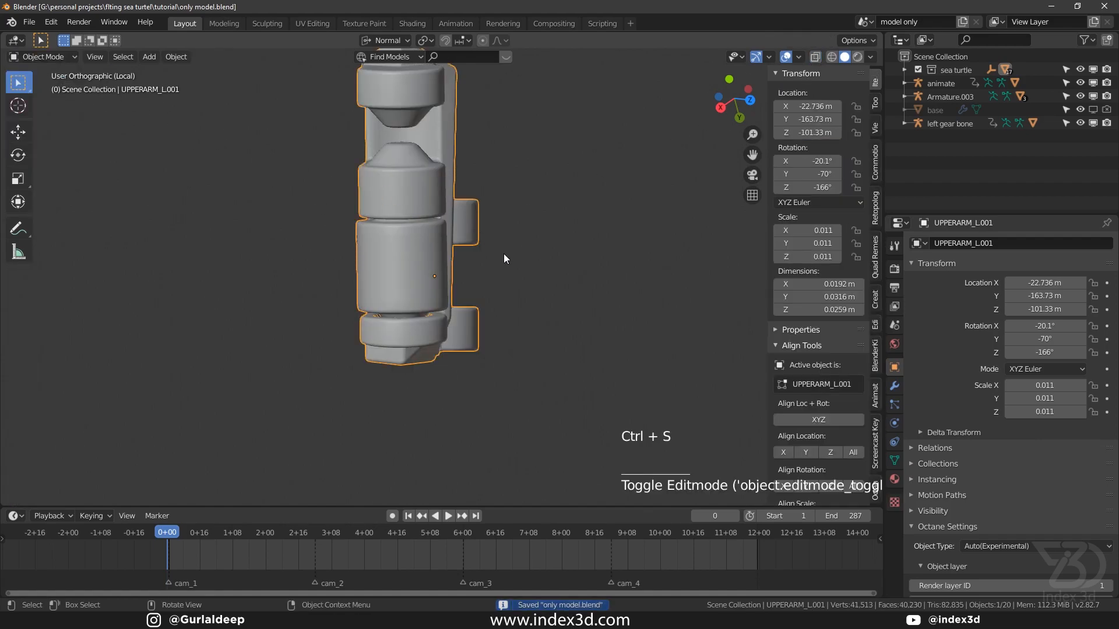
pyautogui.hotkey('shift', 'a')
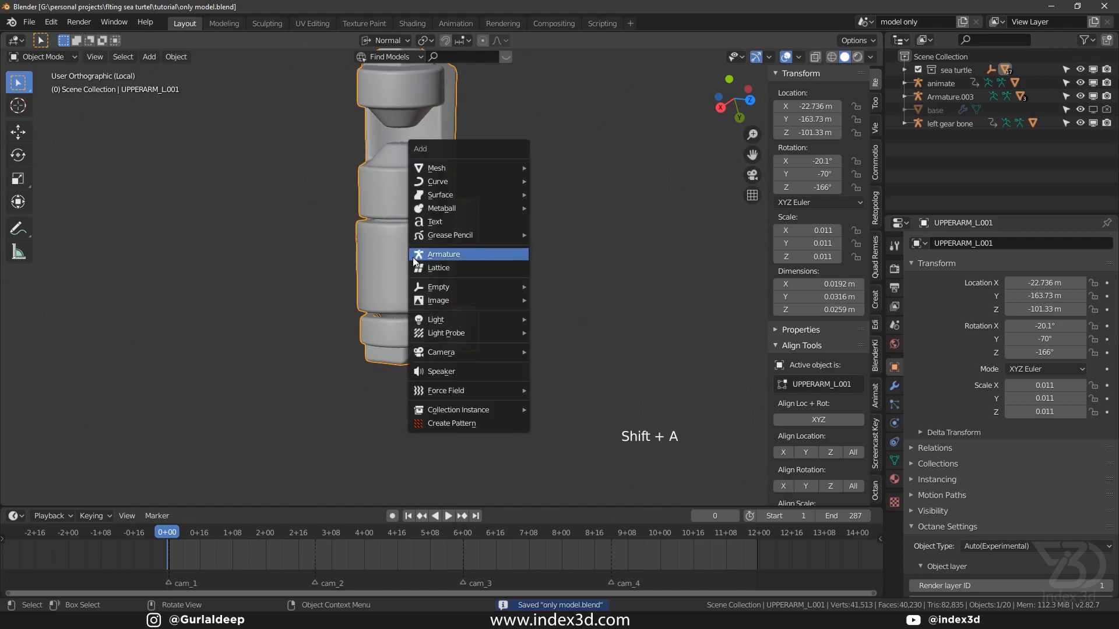
pyautogui.click(470, 255)
pyautogui.click(146, 408)
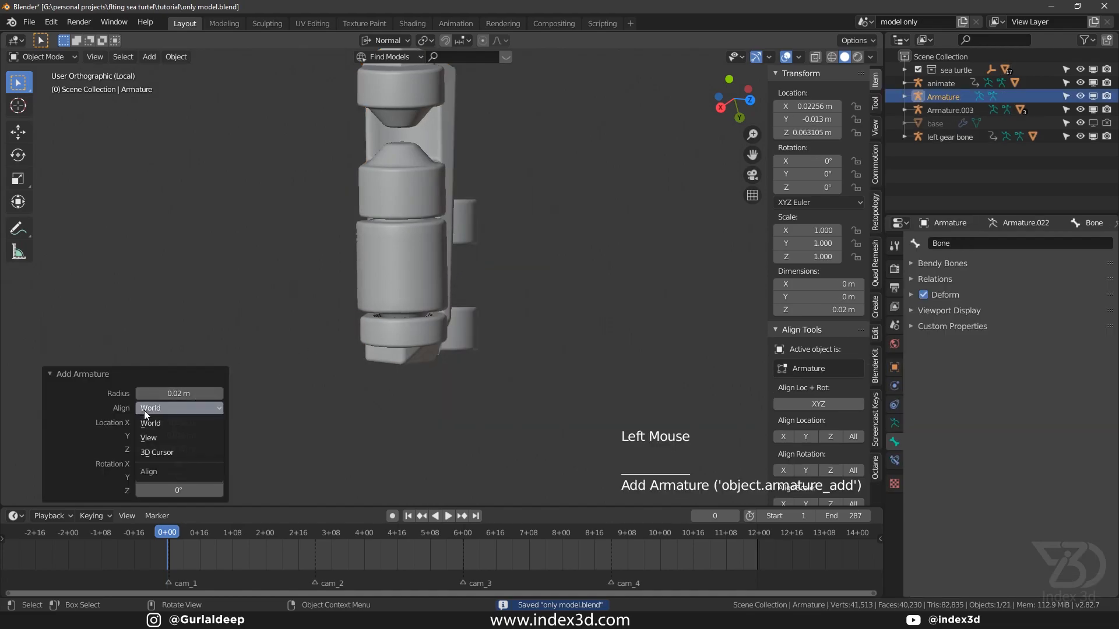
pyautogui.click(149, 437)
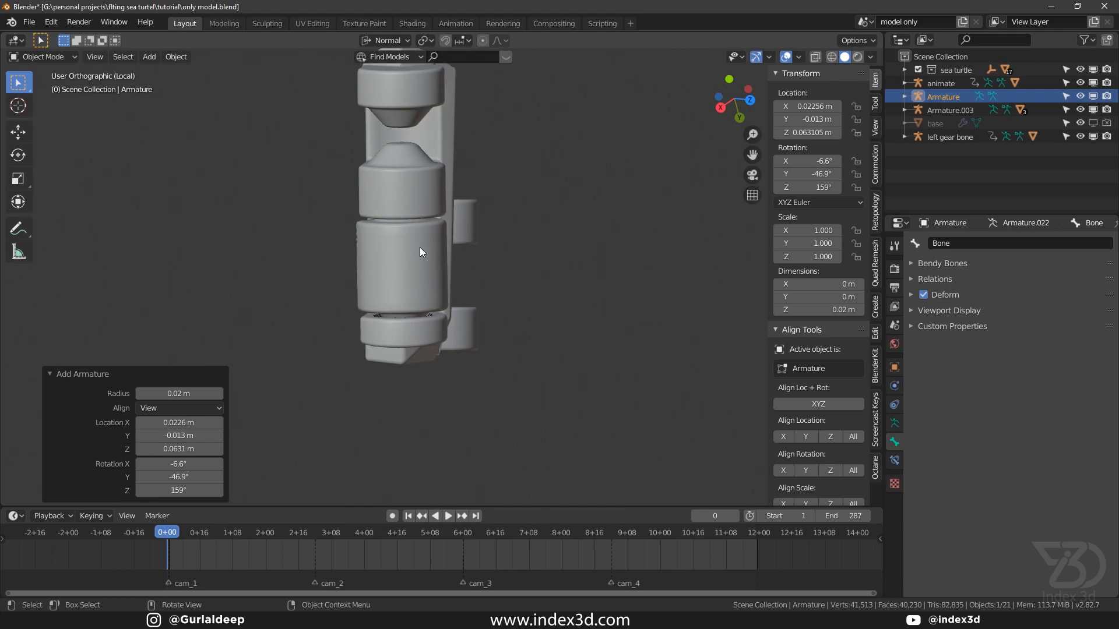
# Delete the new armature that sits away from the upper arm.
pyautogui.scroll(-3, 424, 212)
pyautogui.moveTo(439, 197); pyautogui.dragTo(506, 222, button='middle')
pyautogui.scroll(-1, 453, 172)
pyautogui.scroll(-6, 503, 249)
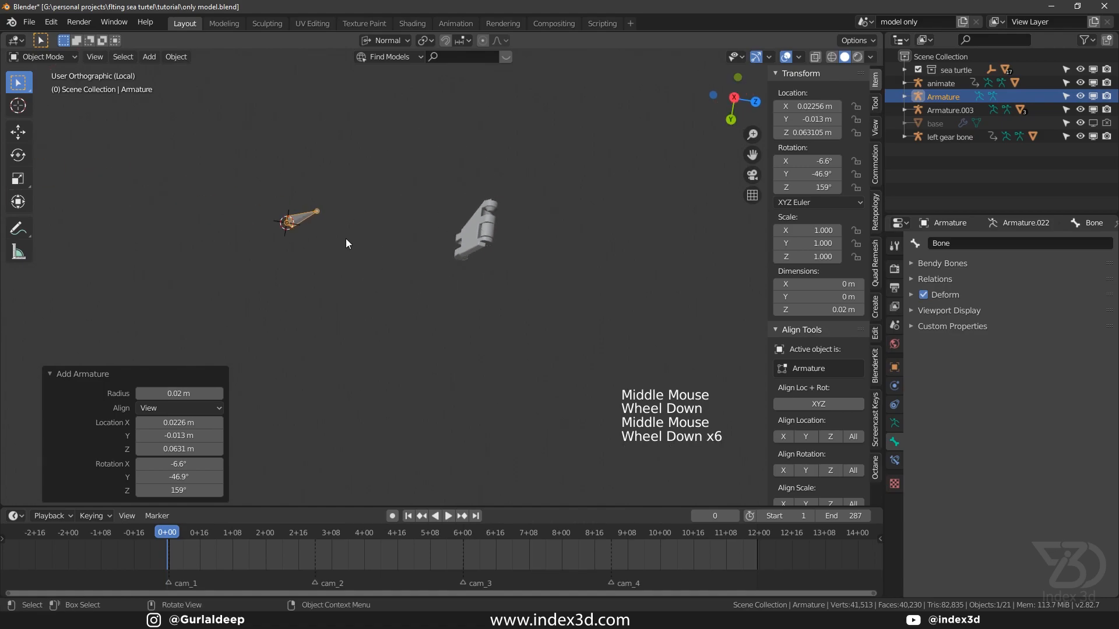
pyautogui.press('x')
pyautogui.click(315, 232)
# Snap the 3D cursor to the origin of UPPERARM_L.001.
pyautogui.click(474, 244)
pyautogui.scroll(1, 448, 231)
pyautogui.scroll(4, 447, 231)
pyautogui.press('Tab')
pyautogui.press('Tab')
pyautogui.hotkey('shift', 's')
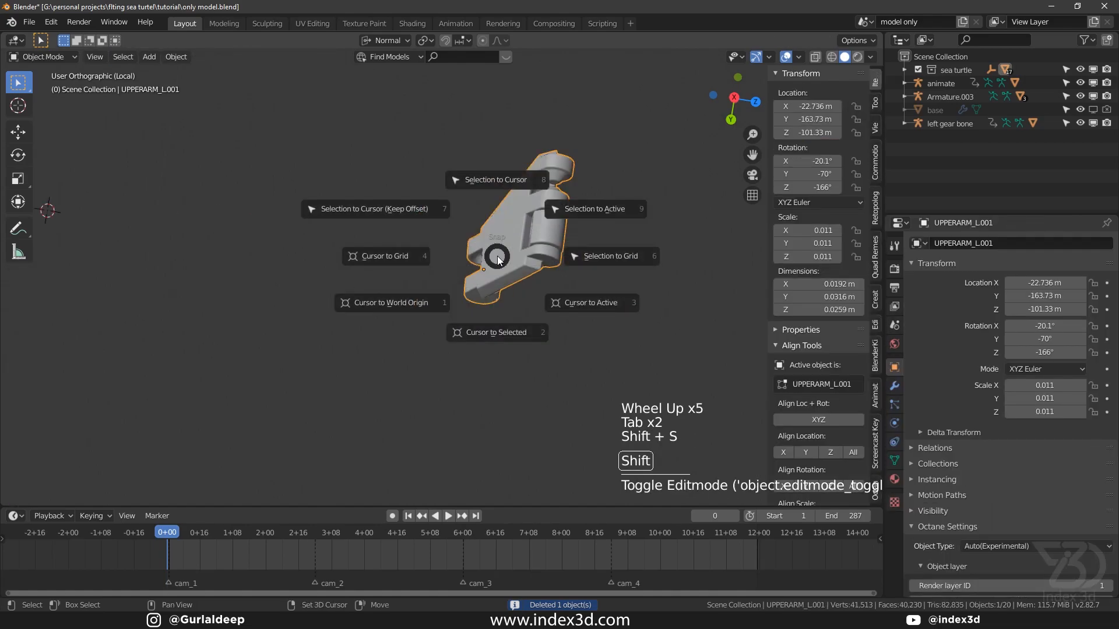
pyautogui.click(492, 325)
# Add a view-aligned armature at the 3D cursor, with the viewport oriented to the underside of the selected hinge faces.
pyautogui.scroll(3, 492, 263)
pyautogui.press('Tab')
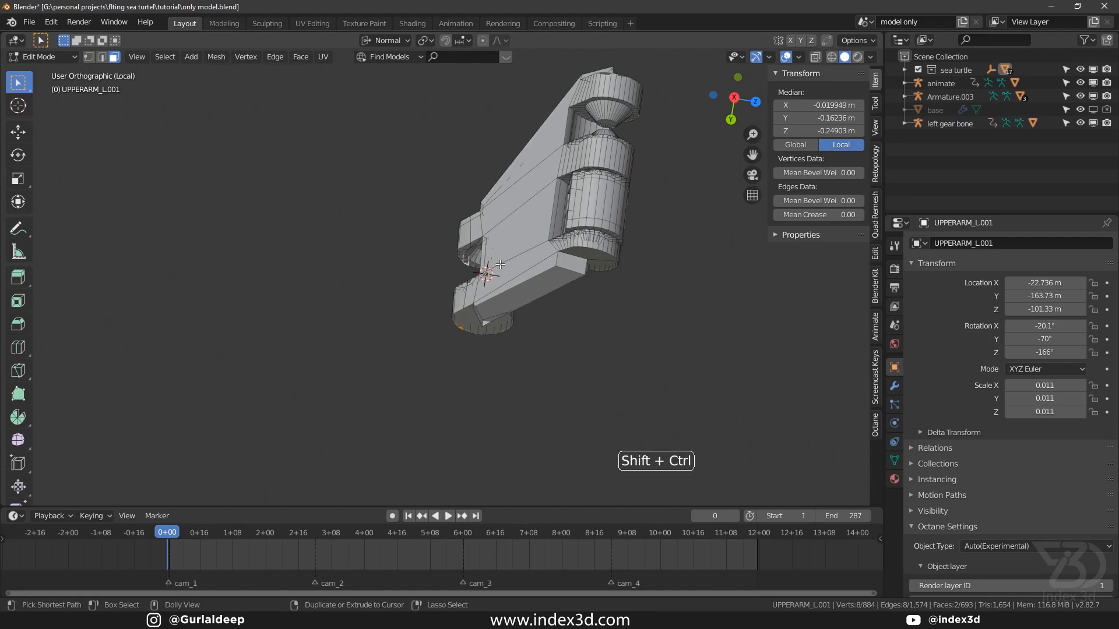
pyautogui.press('shift+ctrl+KP_7')
pyautogui.hotkey('ctrl', 's')
pyautogui.press('Tab')
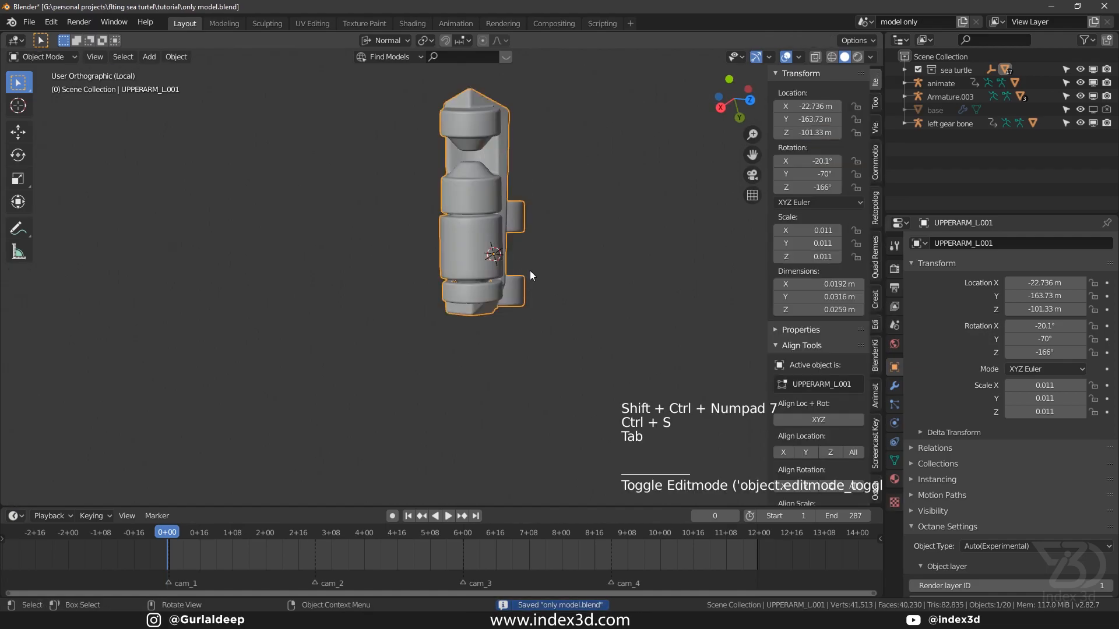
pyautogui.hotkey('shift', 'a')
pyautogui.click(526, 271)
pyautogui.scroll(2, 519, 262)
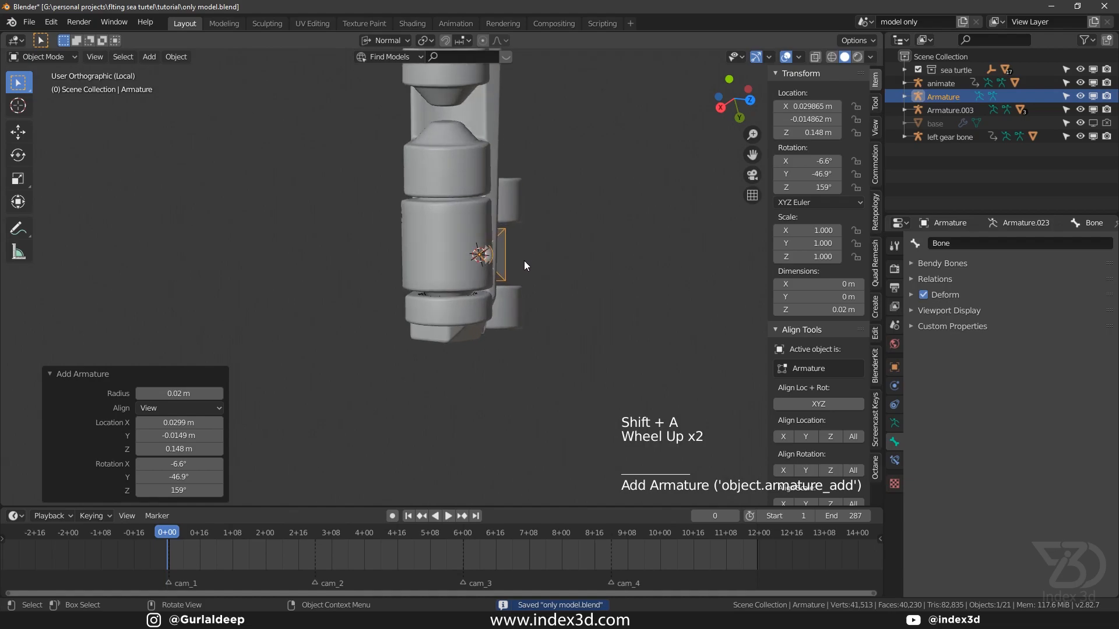
# Check the new bone's placement on the upper arm, leave local view and save the file.
pyautogui.press('KP_1')
pyautogui.scroll(-4, 523, 261)
pyautogui.moveTo(523, 260); pyautogui.dragTo(803, 307, button='middle')
pyautogui.keyDown('shift'); pyautogui.moveTo(583, 230); pyautogui.dragTo(617, 281, button='middle'); pyautogui.keyUp('shift')
pyautogui.scroll(3, 548, 263)
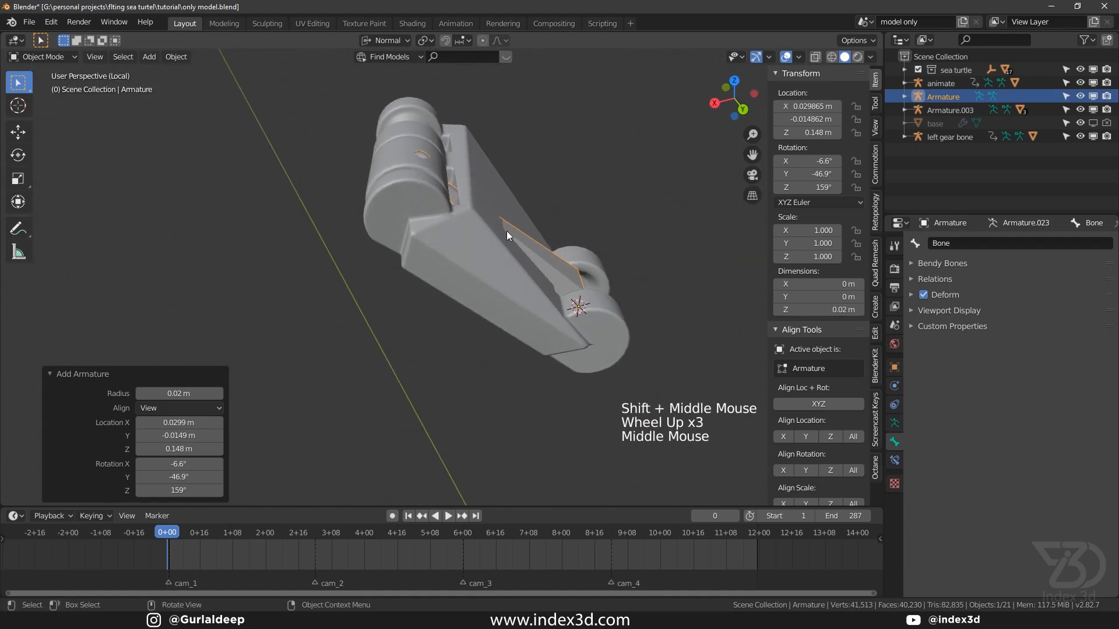
pyautogui.hotkey('ctrl', 's')
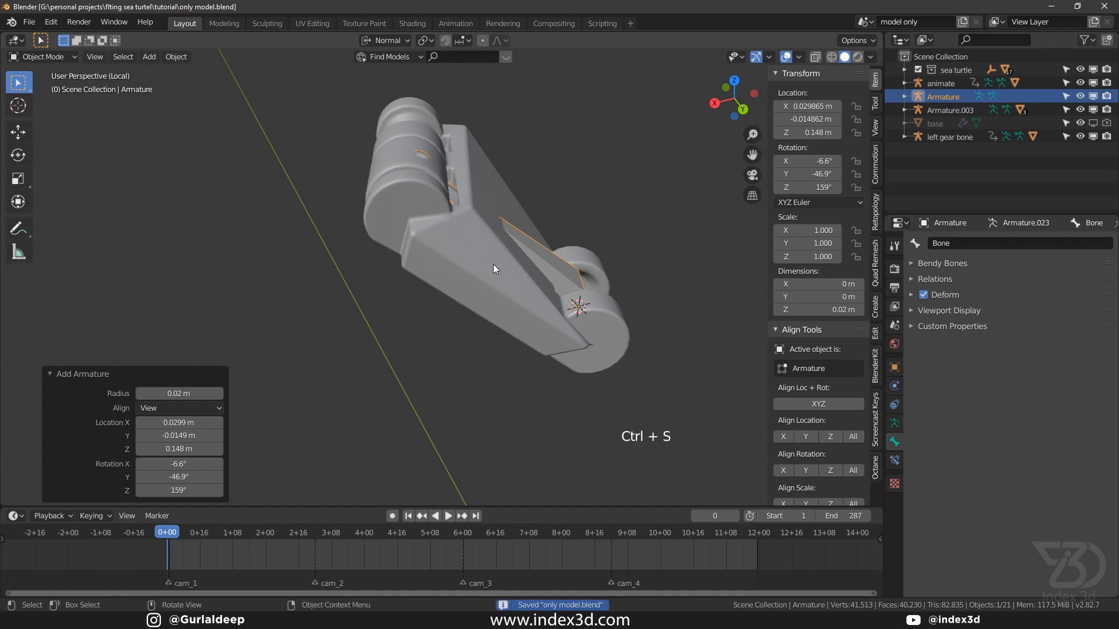
pyautogui.press('KP_Divide')
pyautogui.hotkey('ctrl', 's')
pyautogui.scroll(-3, 432, 262)
pyautogui.scroll(1, 397, 282)
pyautogui.keyDown('shift'); pyautogui.moveTo(432, 262); pyautogui.dragTo(332, 324, button='middle'); pyautogui.keyUp('shift')
pyautogui.scroll(3, 397, 282)
pyautogui.hotkey('ctrl', 's')
pyautogui.scroll(2, 377, 281)
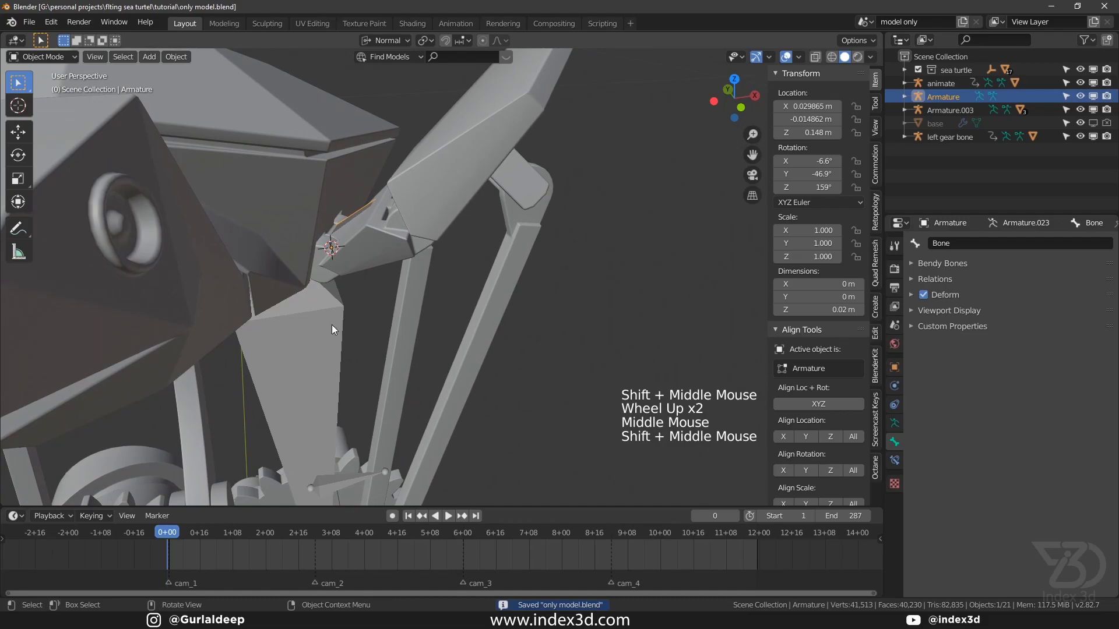
# Isolate Armature.003 and the new upper-arm armature together in local view and save the file.
pyautogui.click(331, 325)
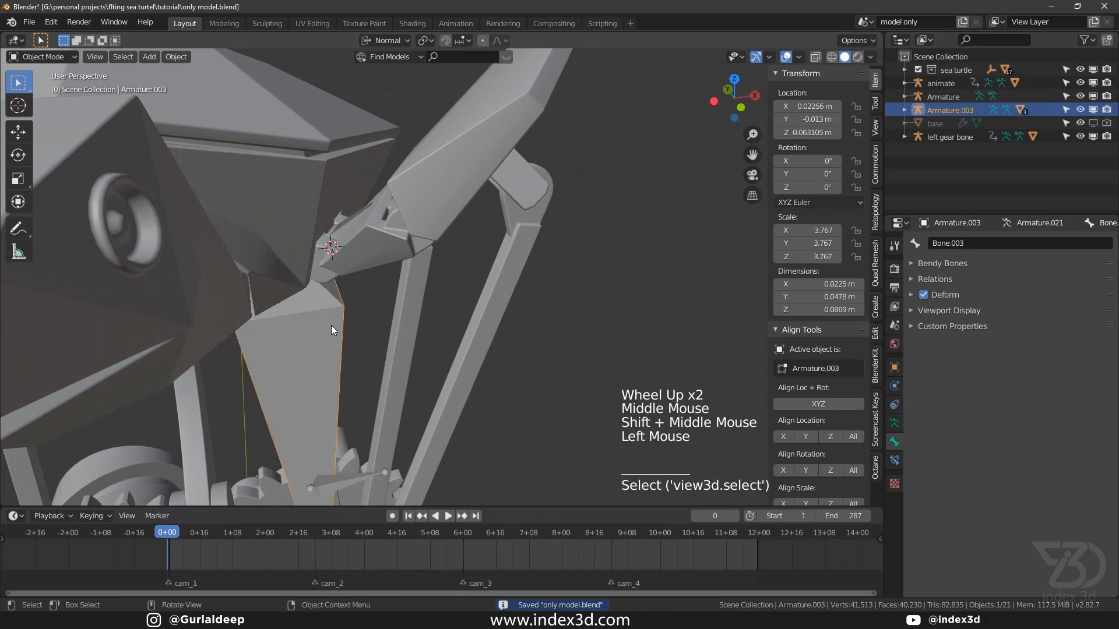
pyautogui.keyDown('shift'); pyautogui.click(341, 229); pyautogui.keyUp('shift')
pyautogui.press('KP_Divide')
pyautogui.hotkey('ctrl', 's')
pyautogui.keyDown('shift'); pyautogui.moveTo(416, 249); pyautogui.dragTo(379, 323, button='middle'); pyautogui.keyUp('shift')
pyautogui.scroll(3, 384, 294)
pyautogui.hotkey('ctrl', 's')
# Join the new upper-arm armature into Armature.003 and save the file.
pyautogui.click(406, 275)
pyautogui.click(401, 280)
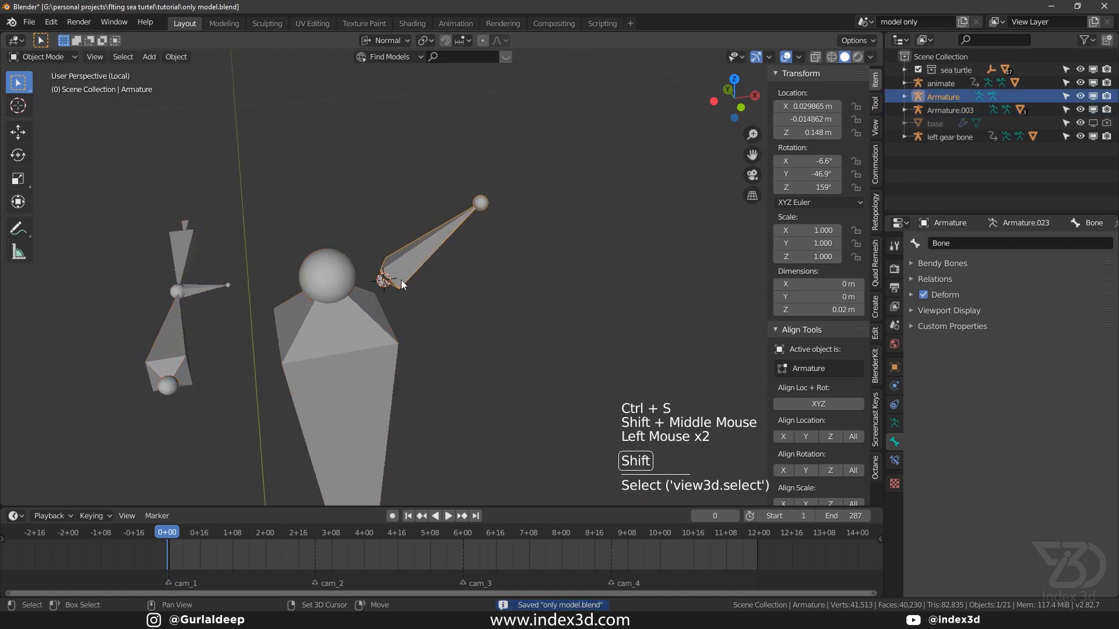
pyautogui.keyDown('shift'); pyautogui.click(327, 278); pyautogui.keyUp('shift')
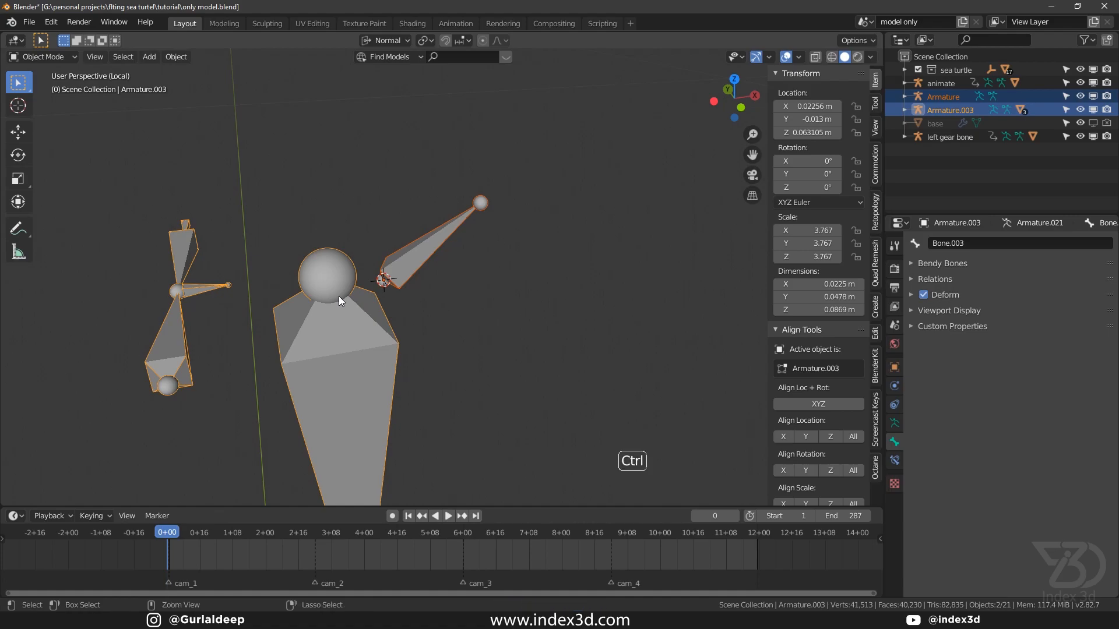
pyautogui.hotkey('ctrl', 'j')
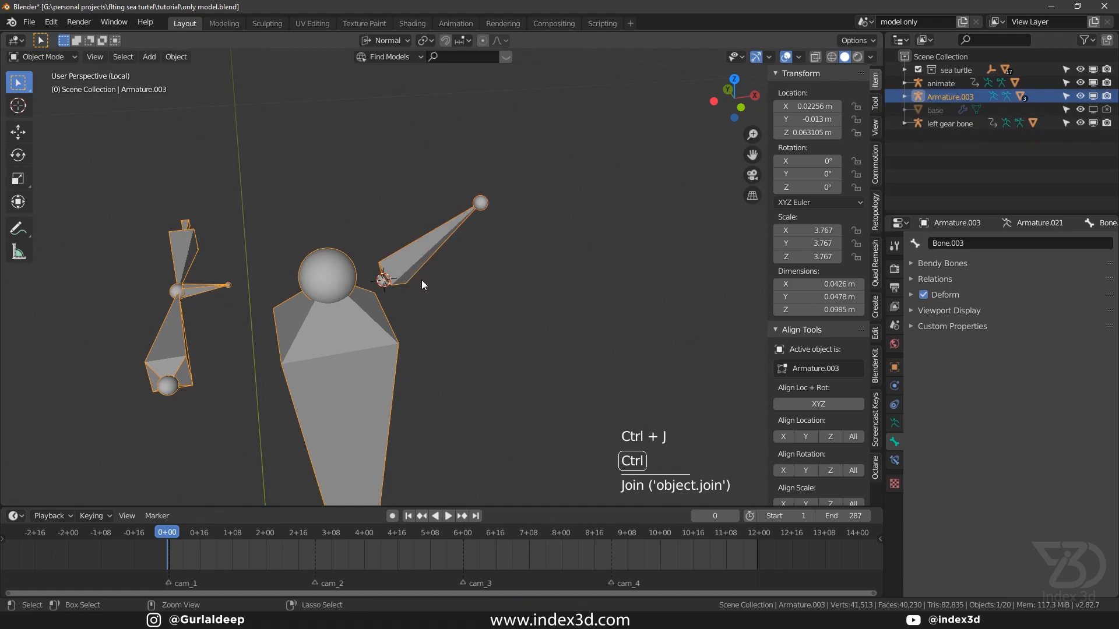
pyautogui.hotkey('ctrl', 's')
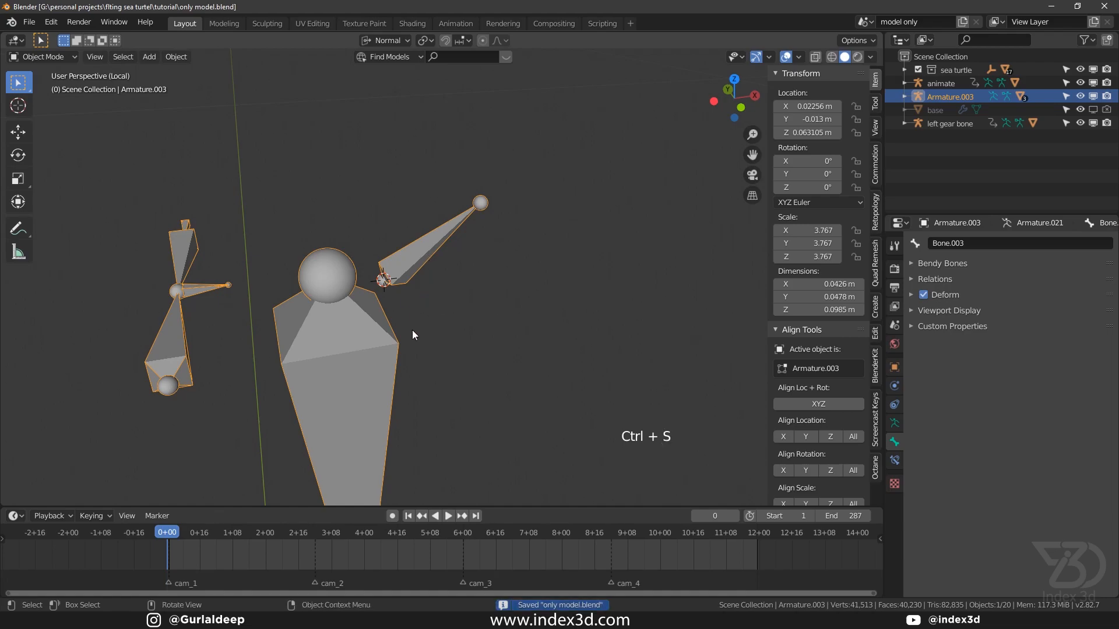
# Restore the full scene from local view, select Armature.003 at the left shoulder and save the file.
pyautogui.press('ctrl+KP_Divide')
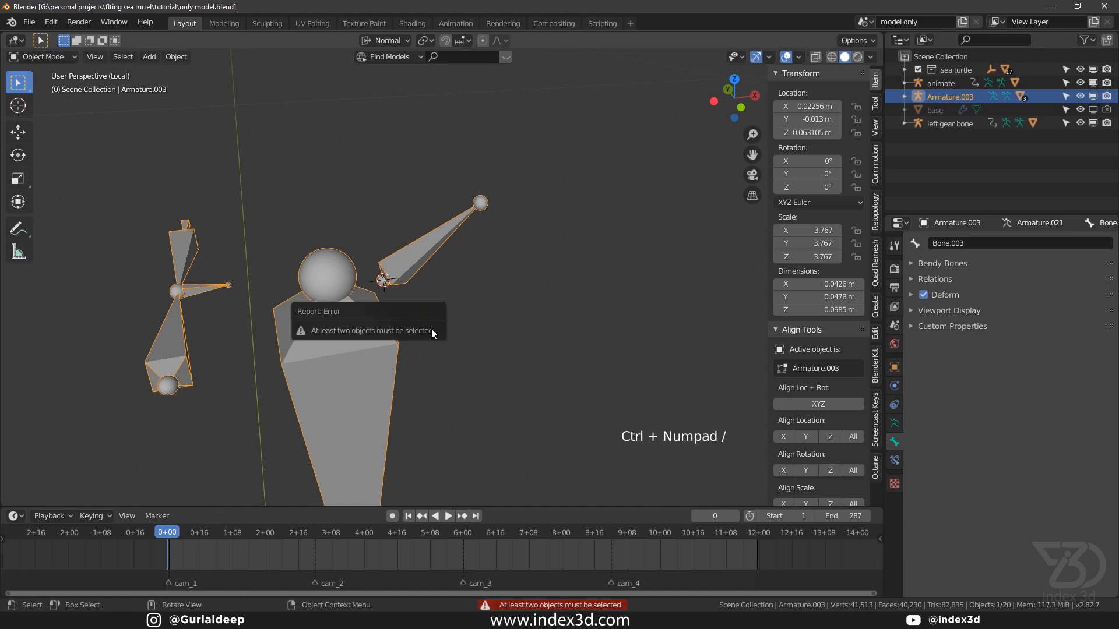
pyautogui.click(498, 337)
pyautogui.press('KP_Divide')
pyautogui.hotkey('ctrl', 's')
pyautogui.scroll(4, 361, 274)
pyautogui.keyDown('shift'); pyautogui.moveTo(381, 283); pyautogui.dragTo(351, 249, button='middle'); pyautogui.keyUp('shift')
pyautogui.click(340, 245)
pyautogui.scroll(3, 354, 259)
pyautogui.hotkey('ctrl', 's')
pyautogui.scroll(-1, 354, 260)
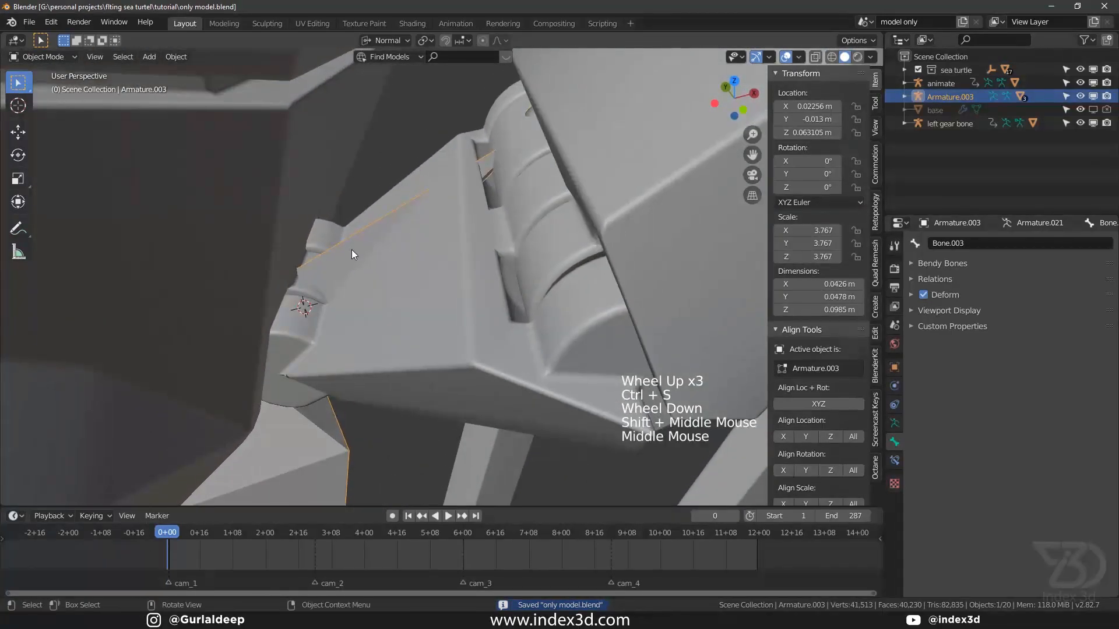
# Isolate UPPERARM_L.001 and Armature.003 together in local view and save the file.
pyautogui.click(387, 309)
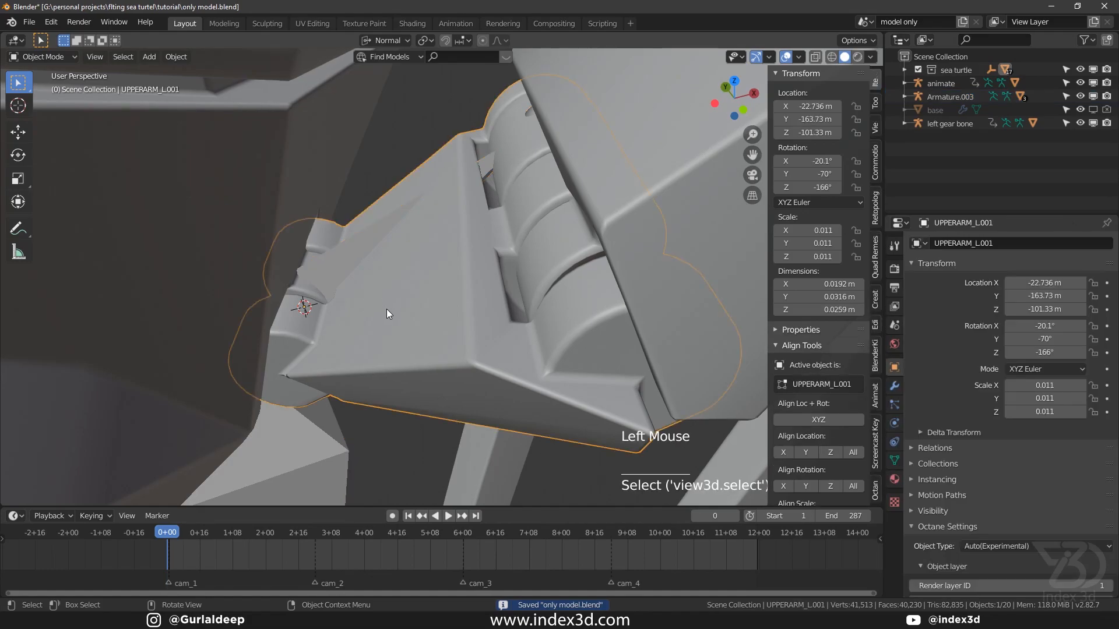
pyautogui.scroll(2, 350, 289)
pyautogui.keyDown('shift'); pyautogui.click(326, 251); pyautogui.keyUp('shift')
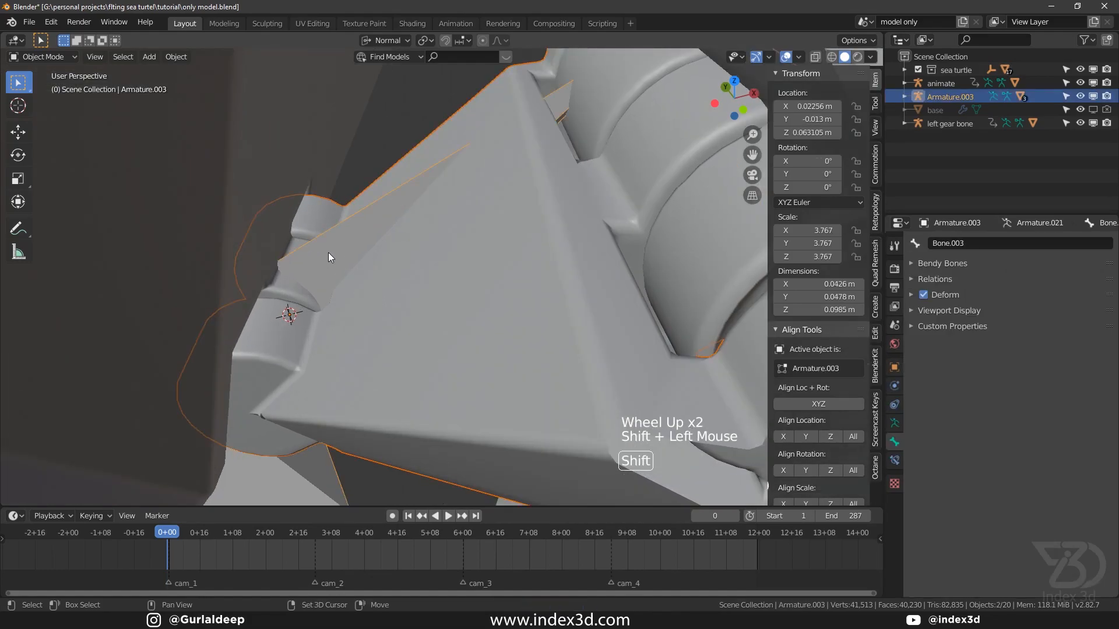
pyautogui.press('KP_Divide')
pyautogui.hotkey('ctrl', 's')
# In the upper arm's Edit Mode, align the view to the right side of its selected hinge faces and save.
pyautogui.keyDown('shift'); pyautogui.moveTo(355, 261); pyautogui.dragTo(395, 260, button='middle'); pyautogui.keyUp('shift')
pyautogui.click(395, 261)
pyautogui.scroll(3, 395, 260)
pyautogui.press('Tab')
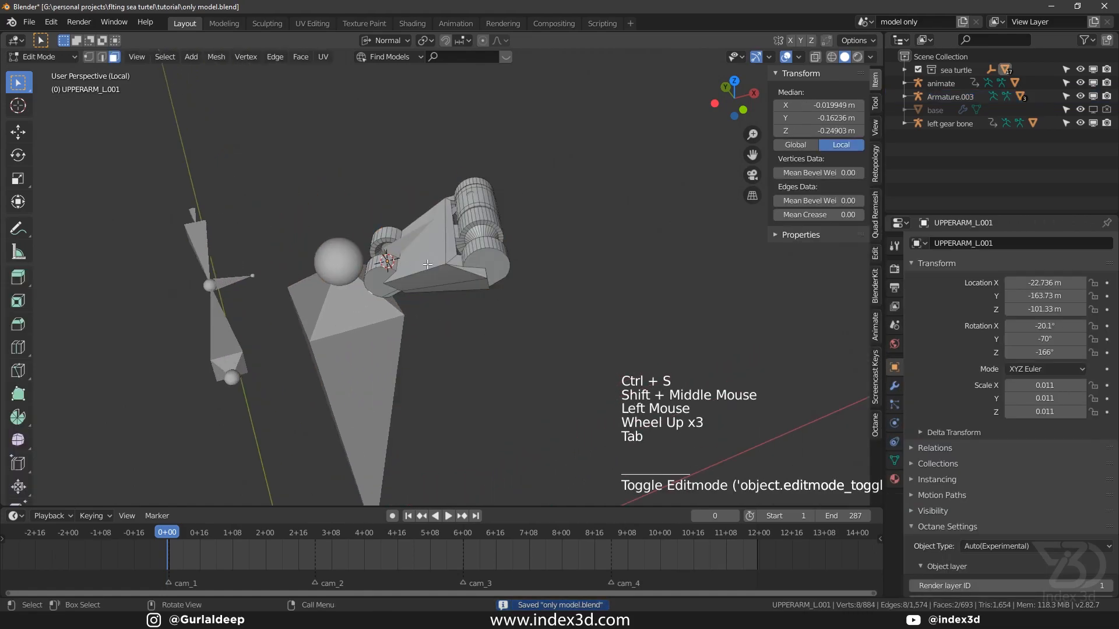
pyautogui.press('ctrl+shift+KP_7')
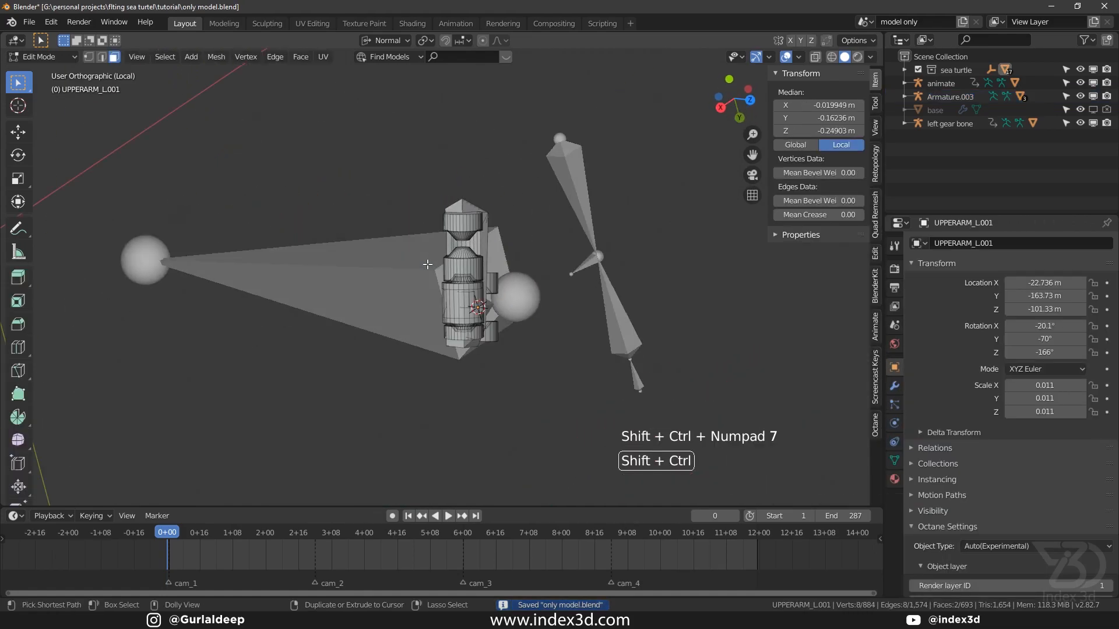
pyautogui.press('shift+KP_1')
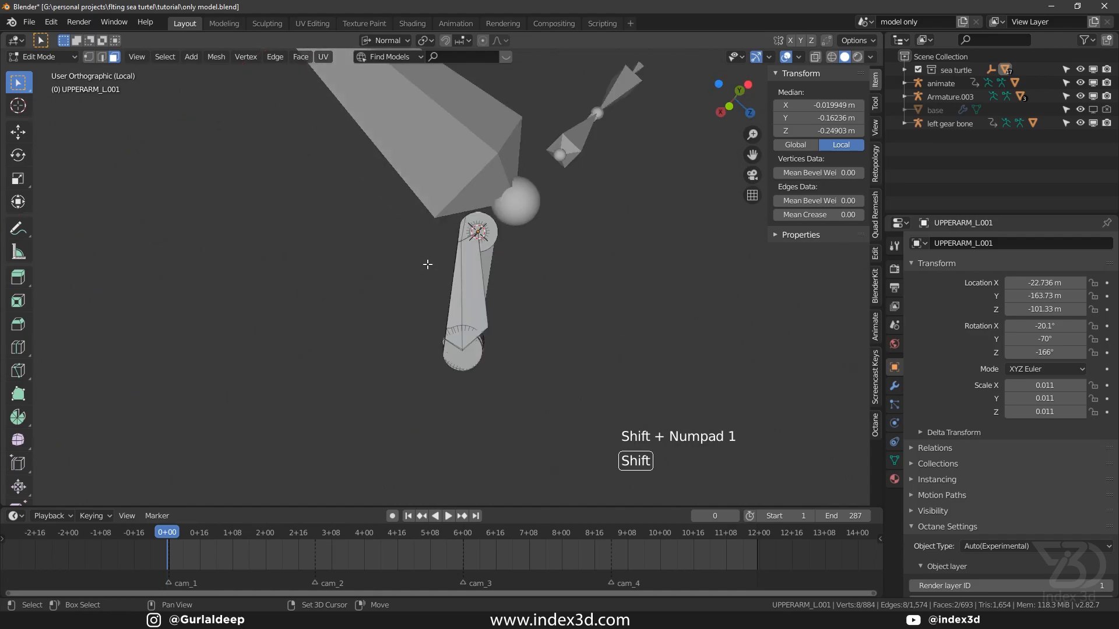
pyautogui.press('shift+KP_3')
pyautogui.hotkey('ctrl', 's')
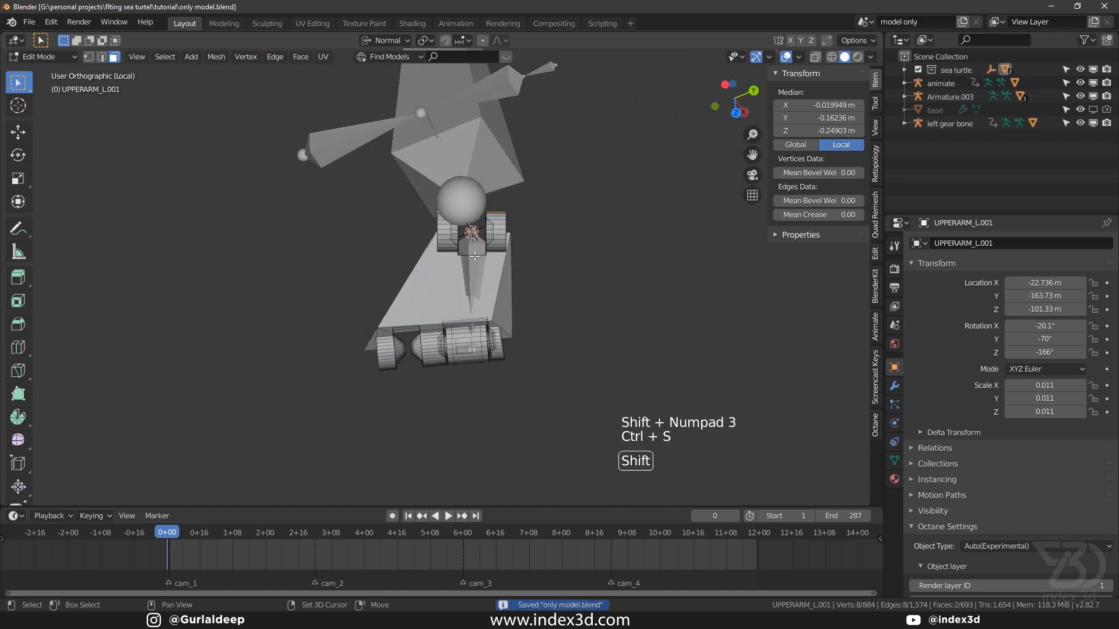
# Switch from the upper-arm mesh to Armature.003 and enter its Edit Mode, framed on the upper-arm bone's base.
pyautogui.keyDown('shift'); pyautogui.moveTo(427, 264); pyautogui.dragTo(442, 300, button='middle'); pyautogui.keyUp('shift')
pyautogui.scroll(5, 443, 301)
pyautogui.scroll(5, 443, 300)
pyautogui.press('Tab')
pyautogui.click(444, 245)
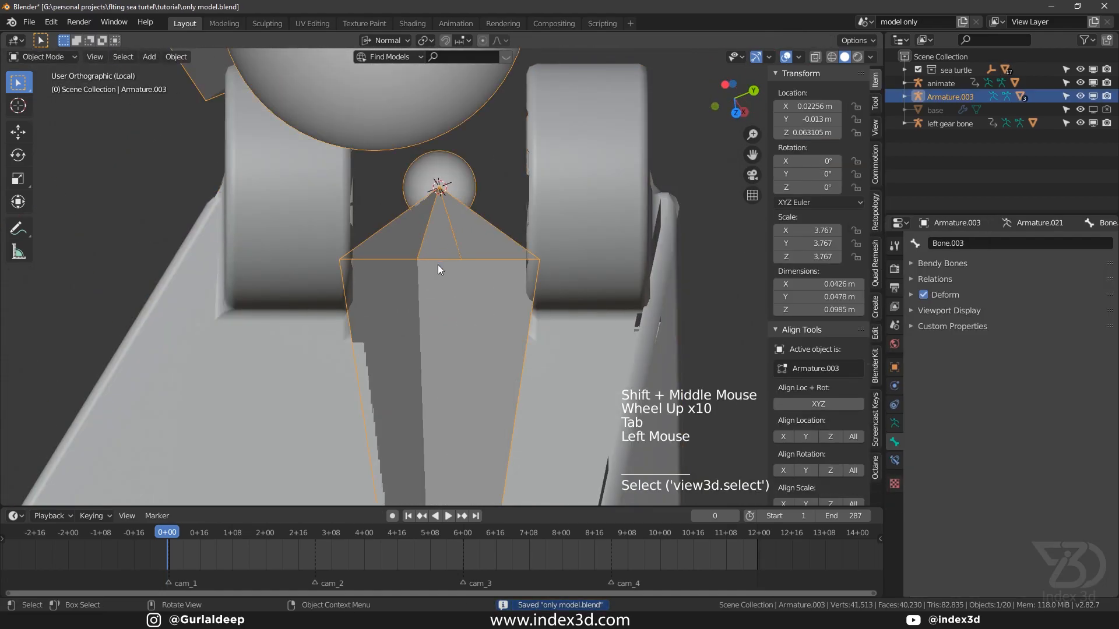
pyautogui.click(58, 57)
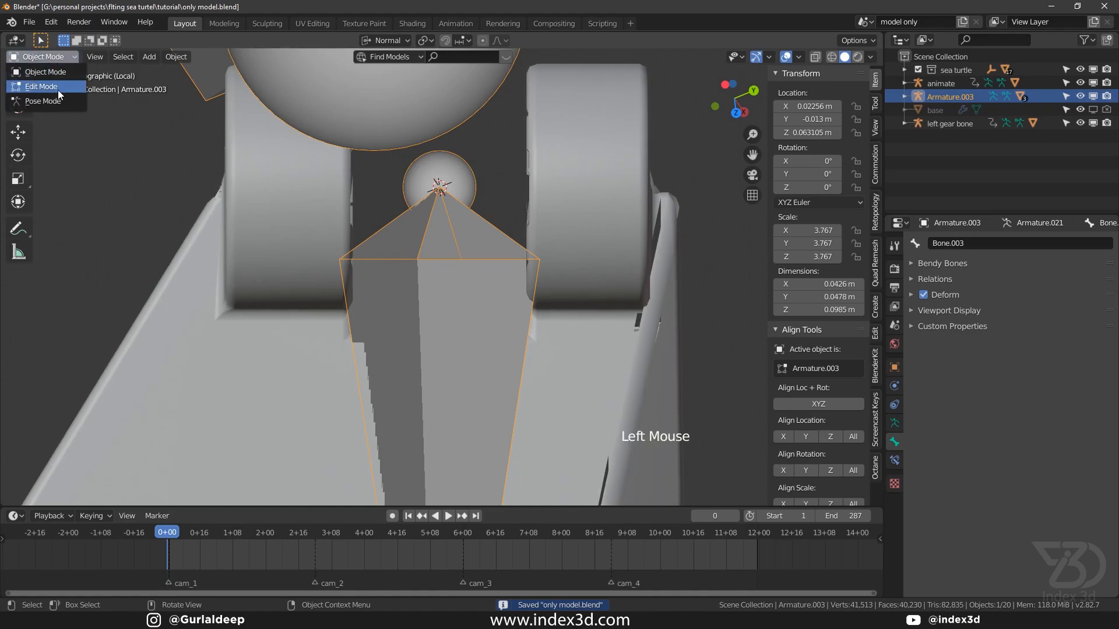
pyautogui.click(43, 88)
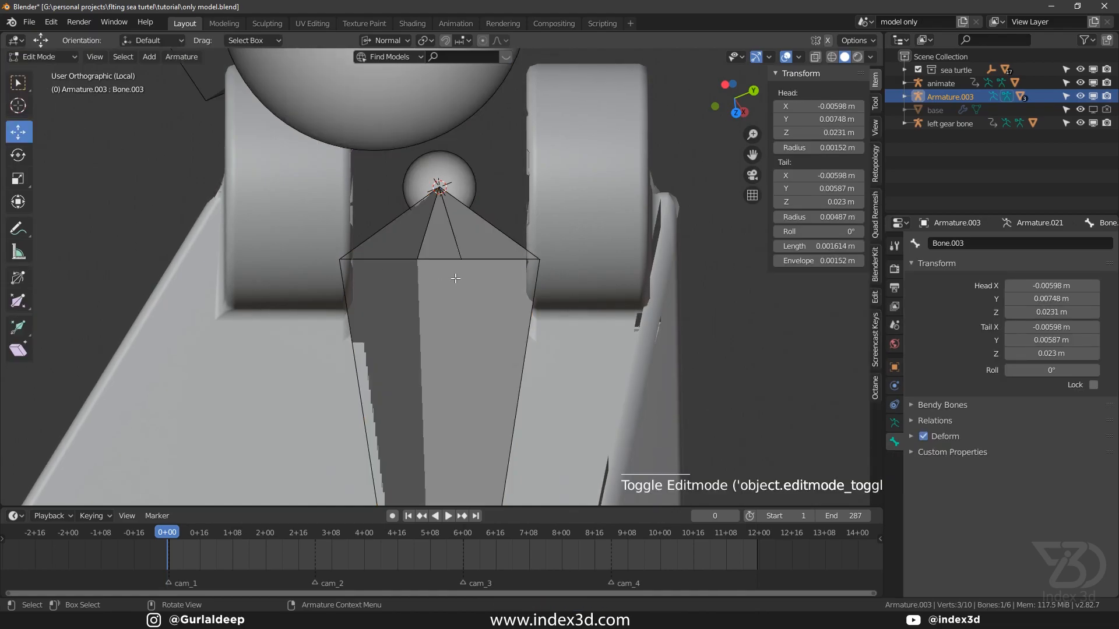
# Set the upper-arm bone's roll to 28° to match the hinge, save the file and return to Object Mode.
pyautogui.click(443, 303)
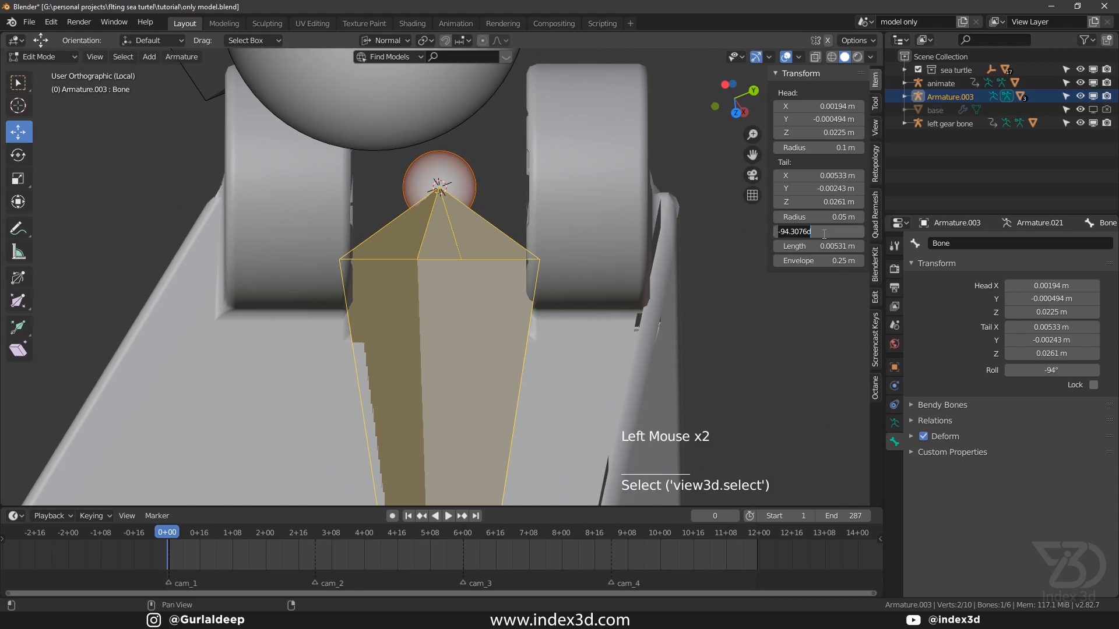
pyautogui.write('0')
pyautogui.press('Return')
pyautogui.moveTo(817, 235); pyautogui.dragTo(835, 235)
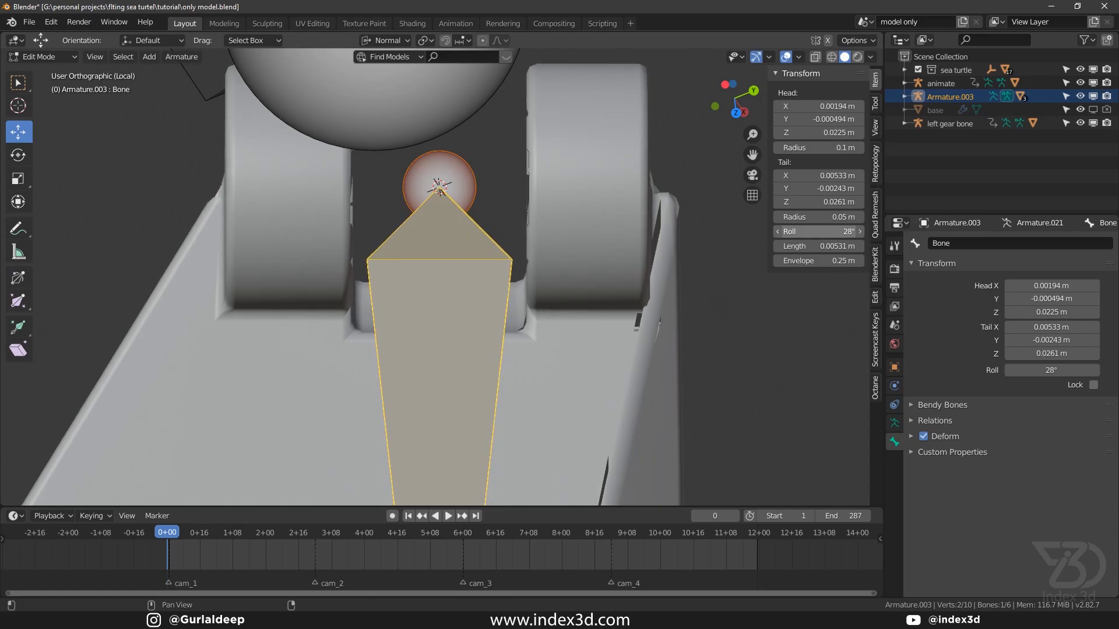
pyautogui.scroll(11, 673, 241)
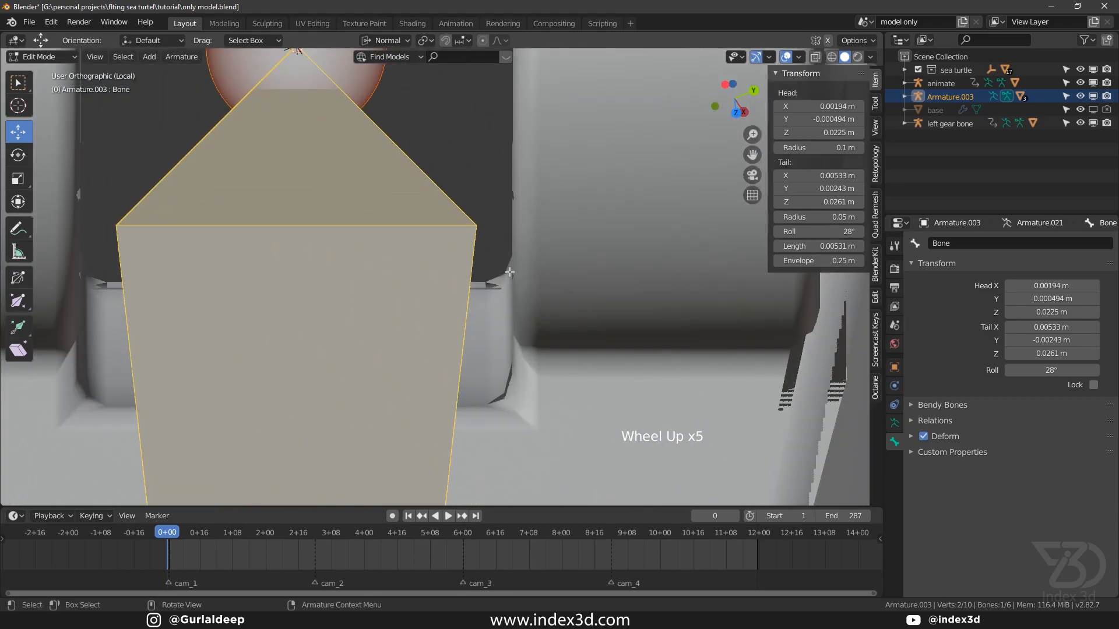
pyautogui.keyDown('shift'); pyautogui.moveTo(845, 231); pyautogui.dragTo(848, 231); pyautogui.keyUp('shift')
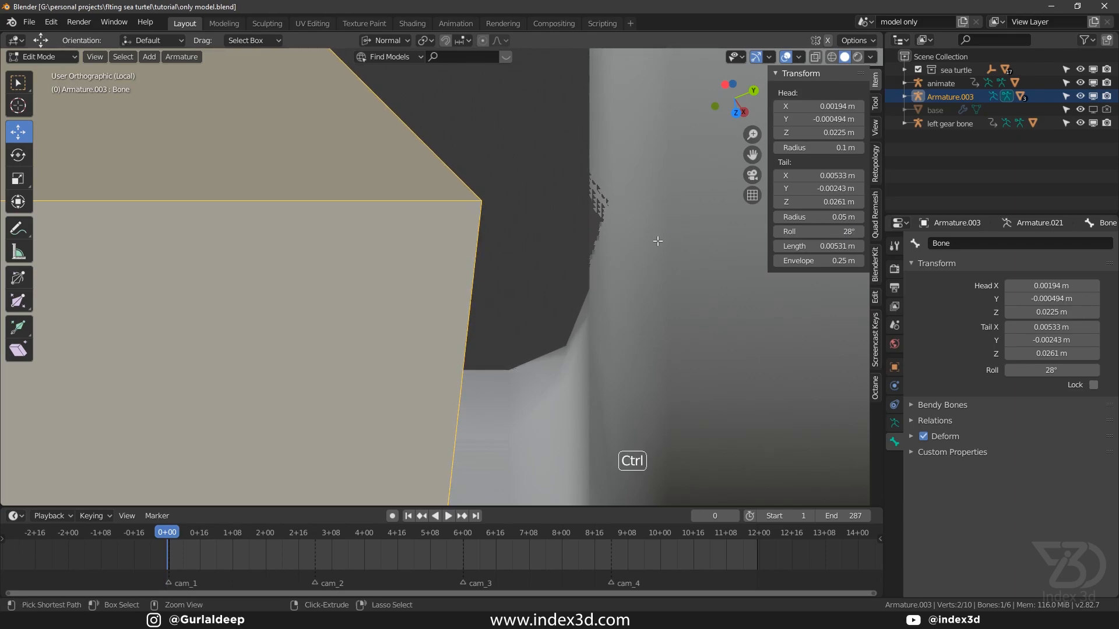
pyautogui.hotkey('ctrl', 's')
pyautogui.scroll(-16, 670, 242)
pyautogui.hotkey('ctrl', 's')
pyautogui.click(39, 57)
pyautogui.click(35, 71)
# In Armature.003's Edit Mode, parent the upper-arm bone to the body bone with Keep Offset and save.
pyautogui.scroll(-4, 450, 257)
pyautogui.moveTo(450, 257); pyautogui.dragTo(408, 239, button='middle')
pyautogui.hotkey('ctrl', 's')
pyautogui.click(421, 248)
pyautogui.press('Tab')
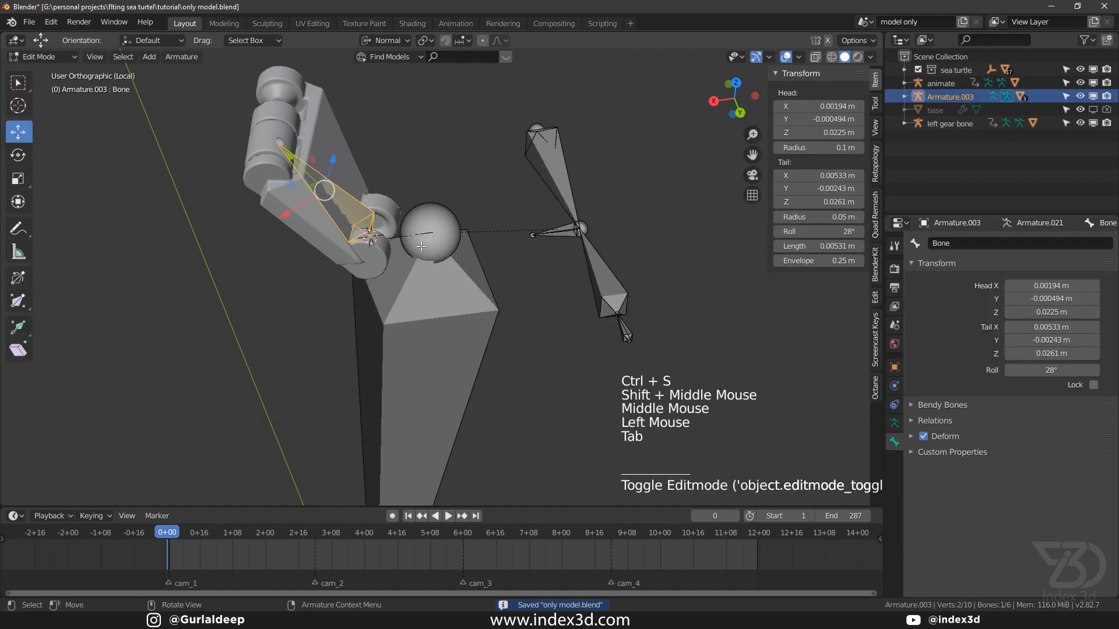
pyautogui.click(362, 213)
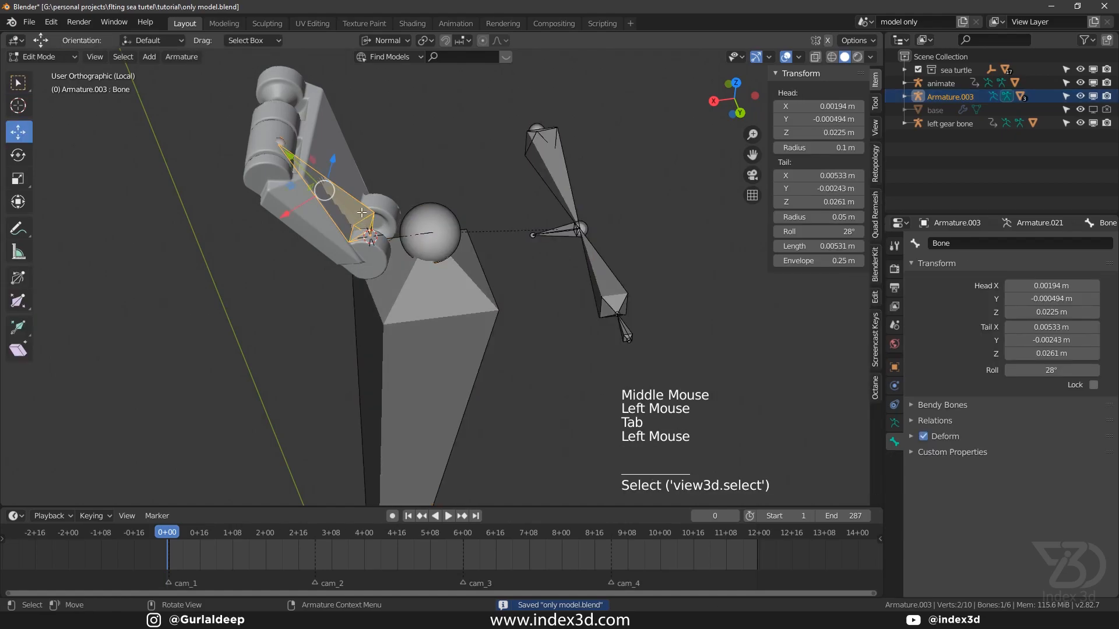
pyautogui.keyDown('shift'); pyautogui.click(590, 250); pyautogui.keyUp('shift')
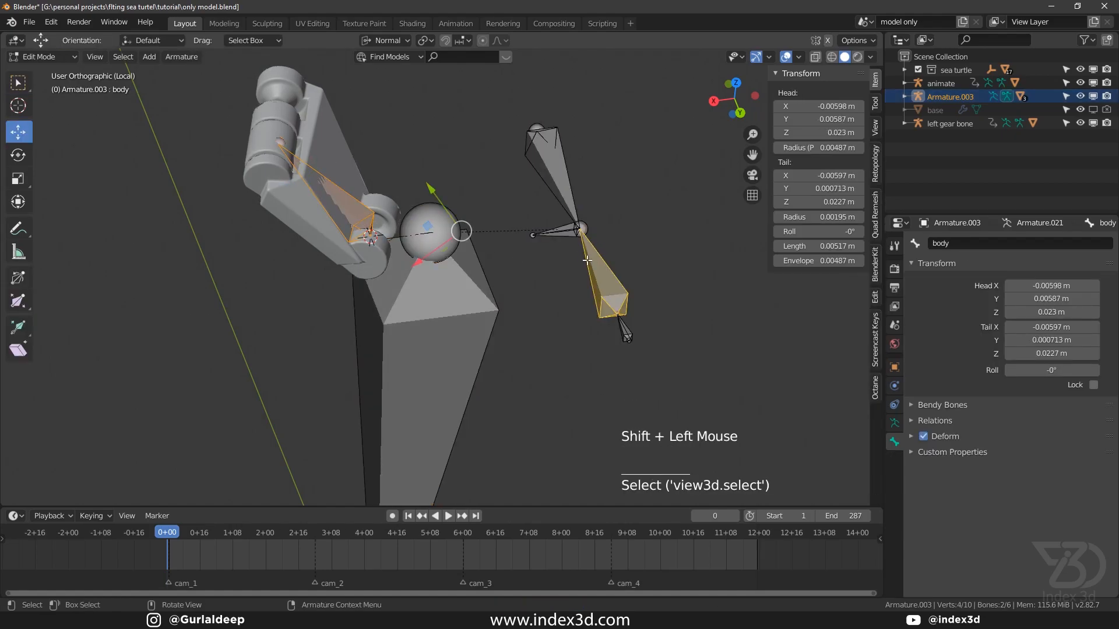
pyautogui.hotkey('ctrl', 'p')
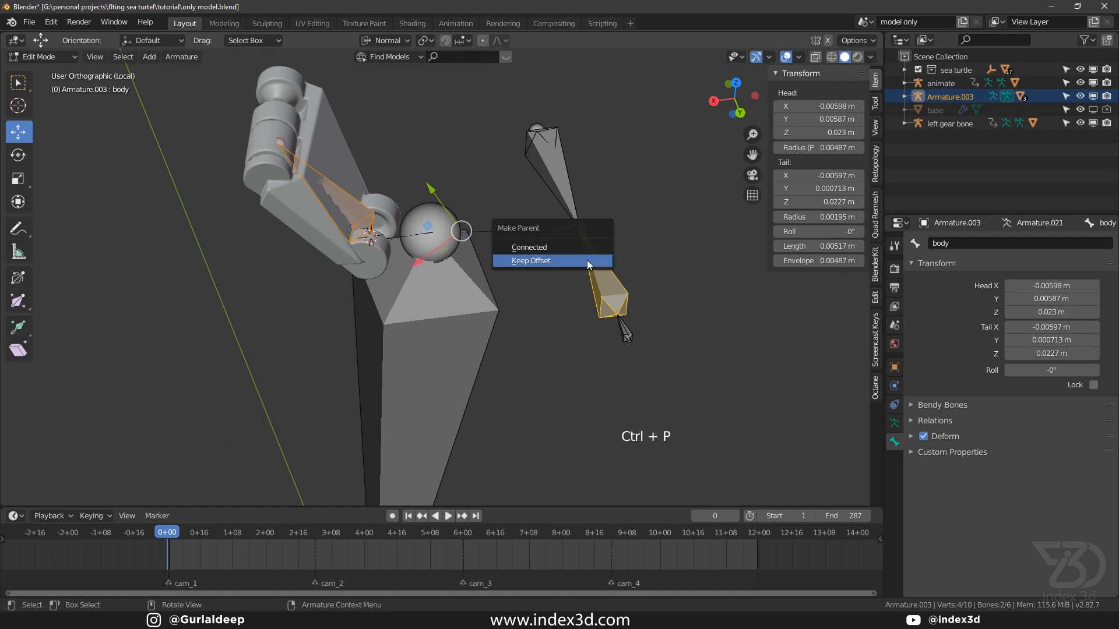
pyautogui.click(550, 262)
pyautogui.hotkey('ctrl', 's')
pyautogui.scroll(3, 454, 250)
pyautogui.moveTo(408, 245); pyautogui.dragTo(322, 225, button='middle')
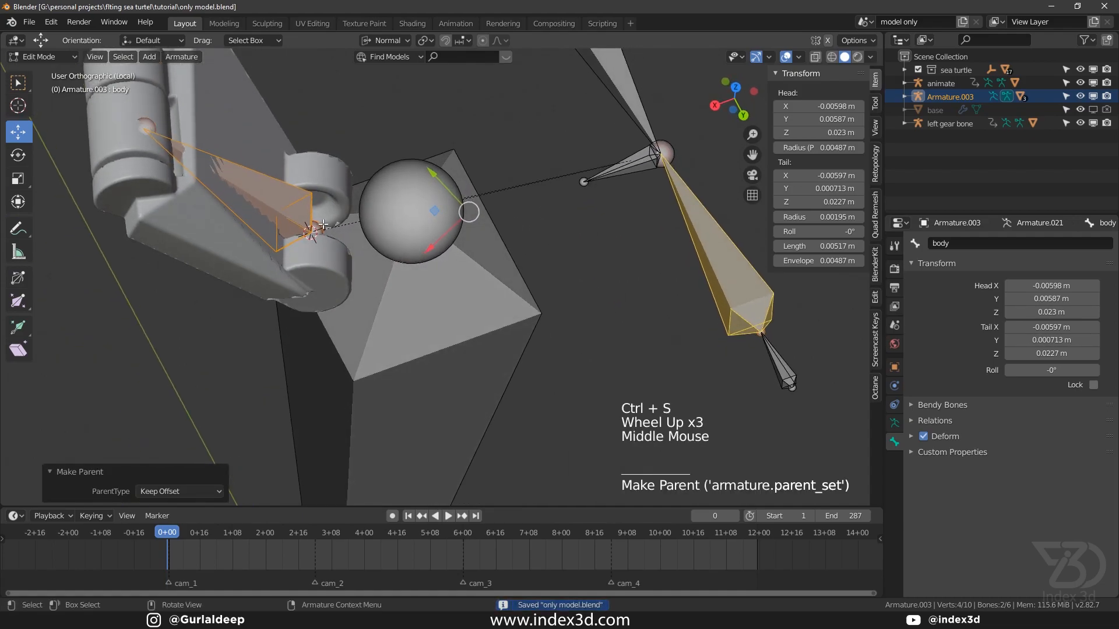
pyautogui.hotkey('ctrl', 's')
# Return to Object Mode, restore the full scene from local view and save the file.
pyautogui.click(42, 56)
pyautogui.click(35, 70)
pyautogui.hotkey('ctrl', 's')
pyautogui.scroll(-5, 336, 194)
pyautogui.keyDown('shift'); pyautogui.moveTo(335, 194); pyautogui.dragTo(344, 243, button='middle'); pyautogui.keyUp('shift')
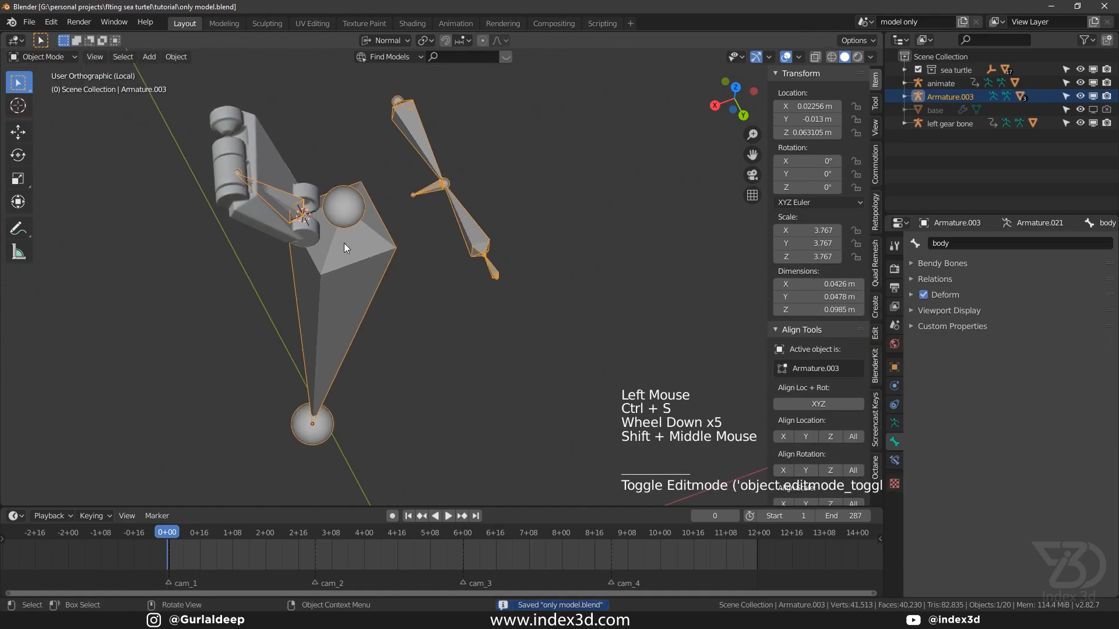
pyautogui.press('KP_Divide')
pyautogui.hotkey('ctrl', 's')
pyautogui.scroll(-10, 344, 243)
pyautogui.keyDown('shift'); pyautogui.moveTo(454, 272); pyautogui.dragTo(364, 260, button='middle'); pyautogui.keyUp('shift')
pyautogui.scroll(2, 363, 260)
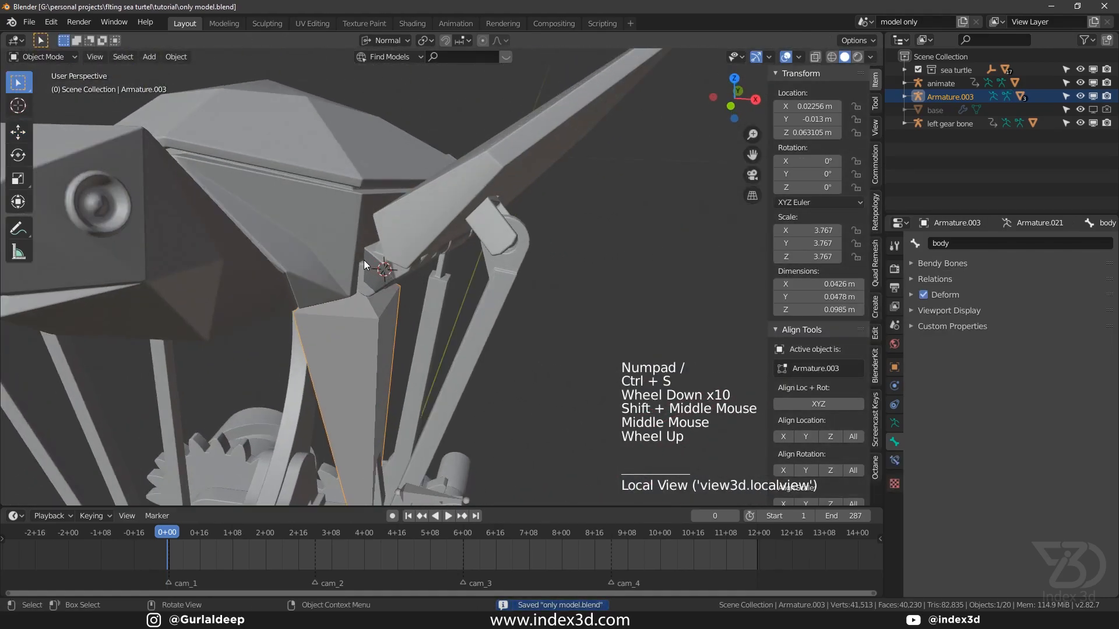
# Select BODY.001, scrub the timeline to check the left shoulder's motion, return to frame 0 and save.
pyautogui.click(298, 211)
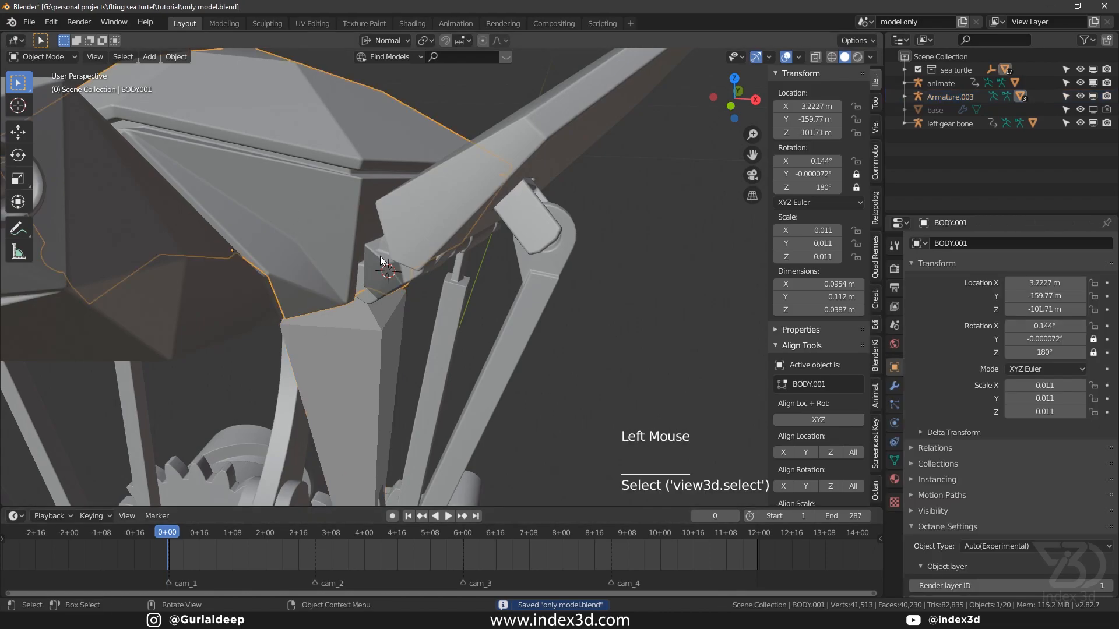
pyautogui.moveTo(173, 533); pyautogui.dragTo(232, 534)
pyautogui.keyDown('shift'); pyautogui.moveTo(291, 349); pyautogui.dragTo(319, 307, button='middle'); pyautogui.keyUp('shift')
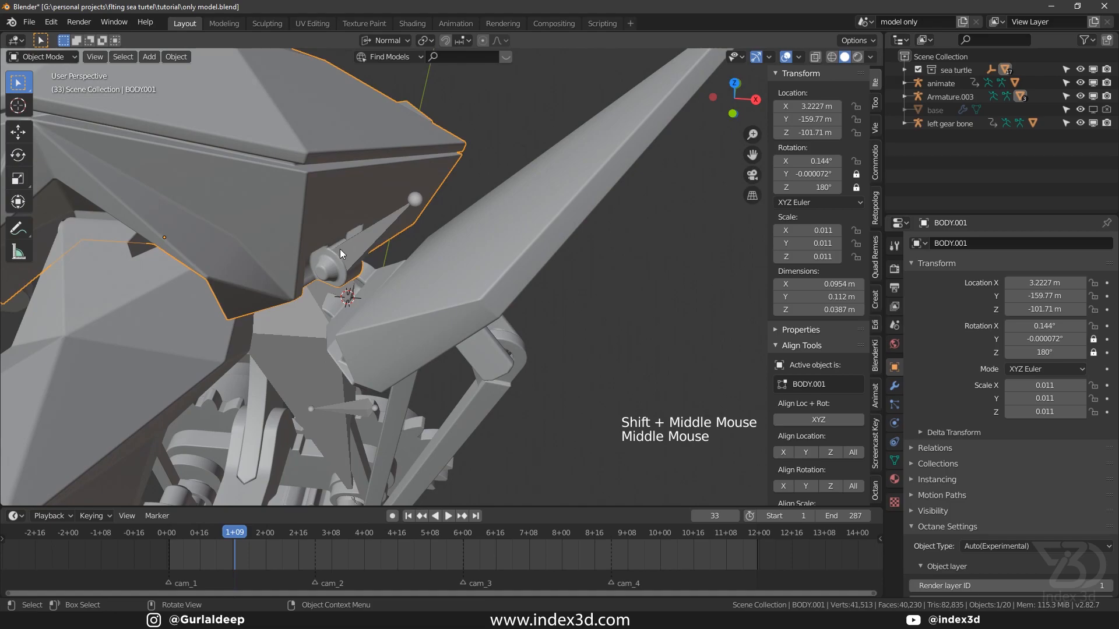
pyautogui.scroll(2, 364, 233)
pyautogui.moveTo(239, 540); pyautogui.dragTo(292, 532)
pyautogui.moveTo(244, 532); pyautogui.dragTo(158, 544)
pyautogui.hotkey('ctrl', 's')
pyautogui.scroll(-3, 336, 282)
pyautogui.keyDown('shift'); pyautogui.moveTo(336, 282); pyautogui.dragTo(323, 288, button='middle'); pyautogui.keyUp('shift')
pyautogui.hotkey('ctrl', 's')
pyautogui.scroll(5, 324, 287)
# Make the upper-arm bone active in Armature.003's Edit Mode and return to Object Mode.
pyautogui.click(306, 233)
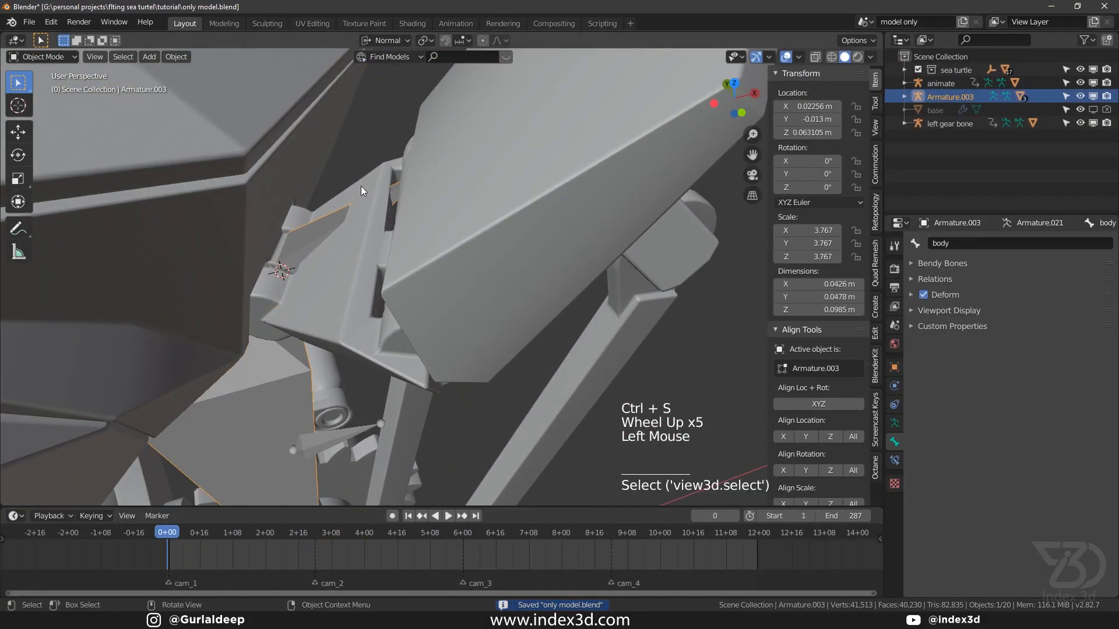
pyautogui.click(310, 225)
pyautogui.click(344, 265)
pyautogui.click(337, 240)
pyautogui.click(320, 241)
pyautogui.press('Tab')
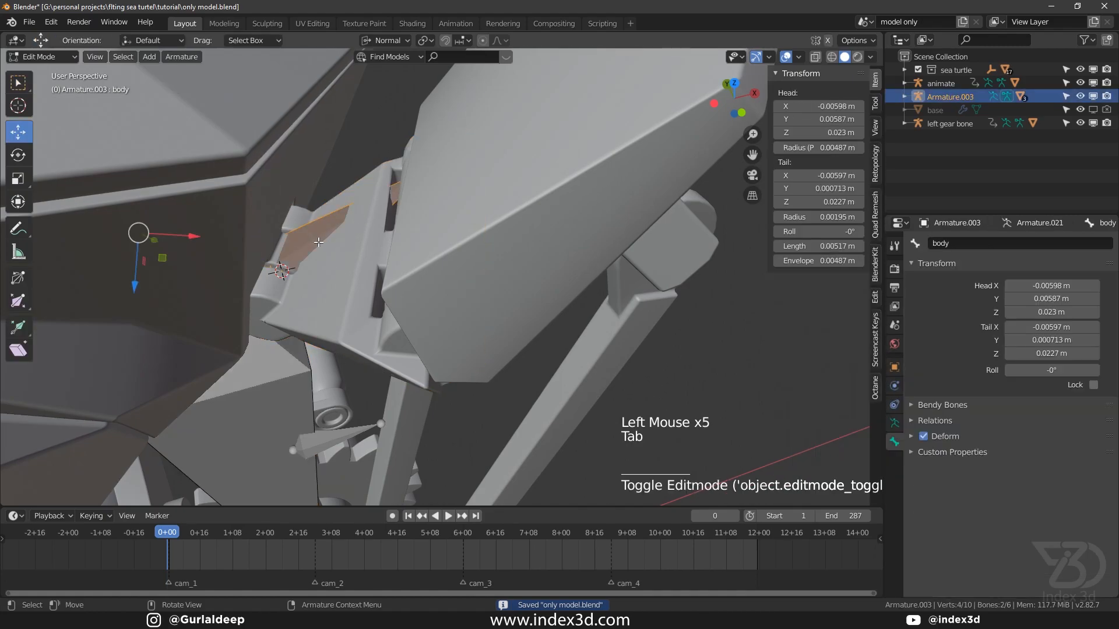
pyautogui.click(311, 236)
pyautogui.press('Tab')
# Parent the left upper-arm mesh to Armature.003's upper-arm bone using the Bone option and save.
pyautogui.click(345, 281)
pyautogui.keyDown('shift'); pyautogui.click(313, 236); pyautogui.keyUp('shift')
pyautogui.hotkey('ctrl', 'p')
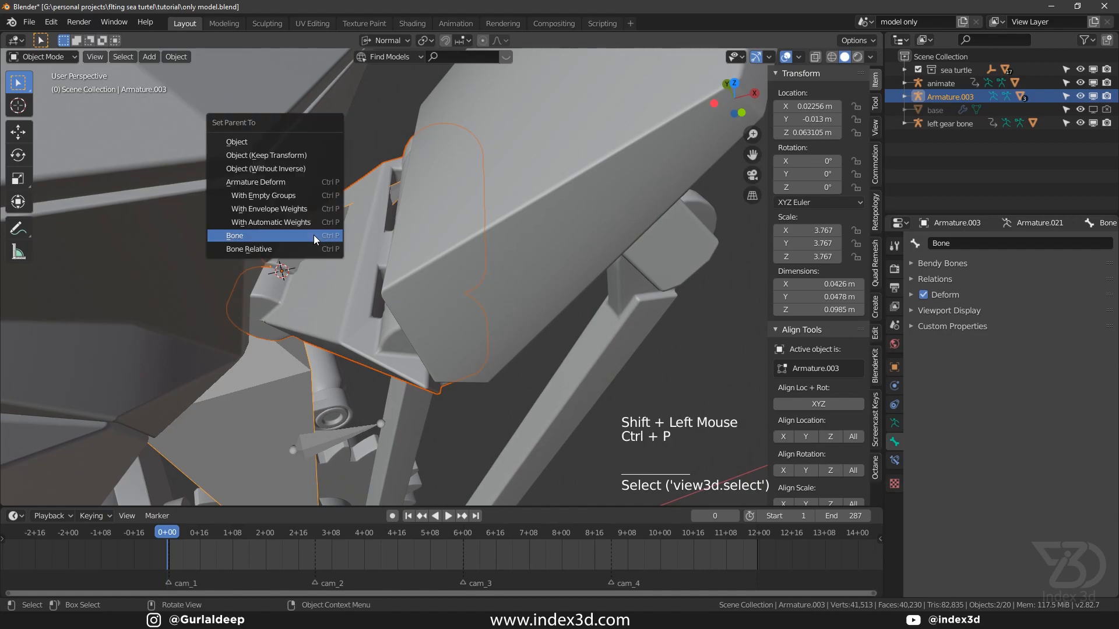
pyautogui.click(314, 236)
pyautogui.hotkey('ctrl', 's')
# In Armature.003's Pose Mode, test-rotate the upper-arm bone about -65.6° around its Z axis.
pyautogui.click(310, 235)
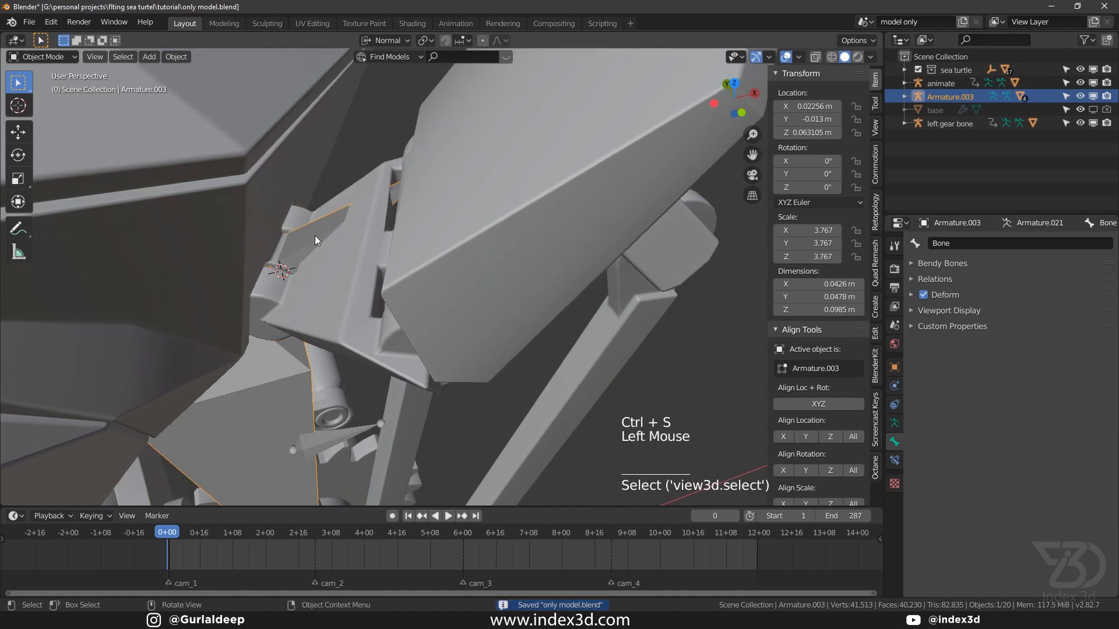
pyautogui.press('Tab')
pyautogui.press('Tab')
pyautogui.click(47, 58)
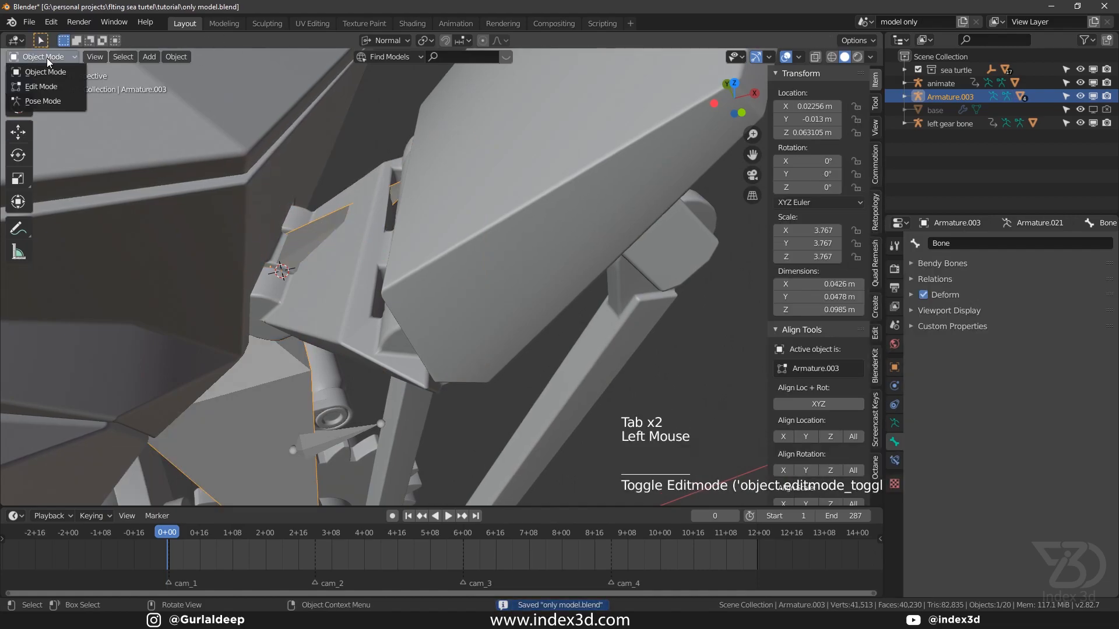
pyautogui.click(42, 102)
pyautogui.click(351, 225)
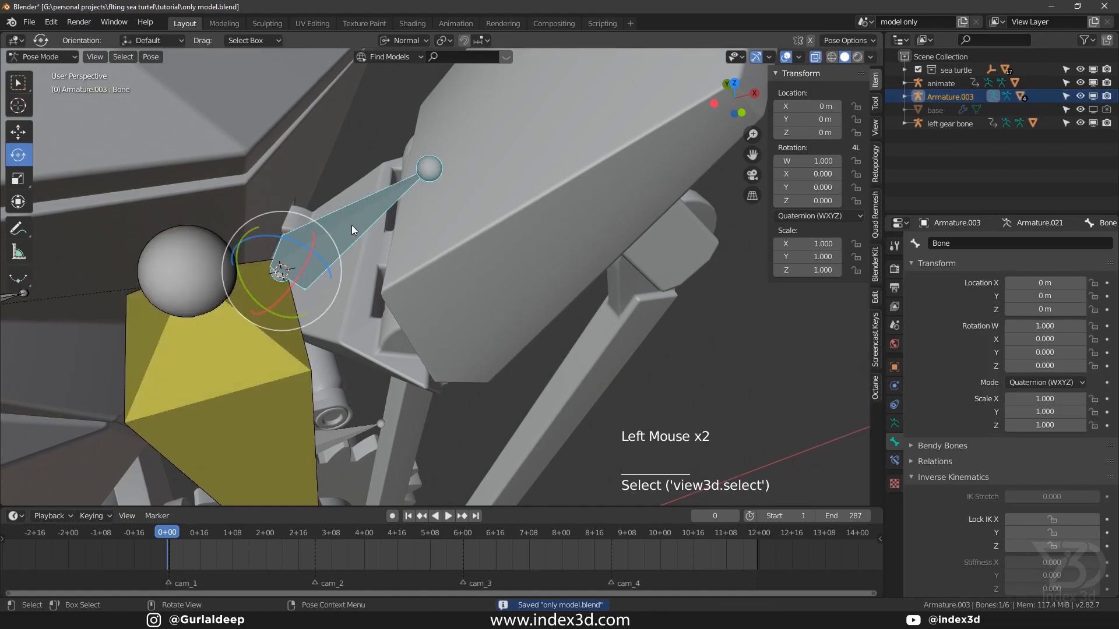
pyautogui.scroll(2, 286, 265)
pyautogui.moveTo(264, 258); pyautogui.dragTo(265, 300)
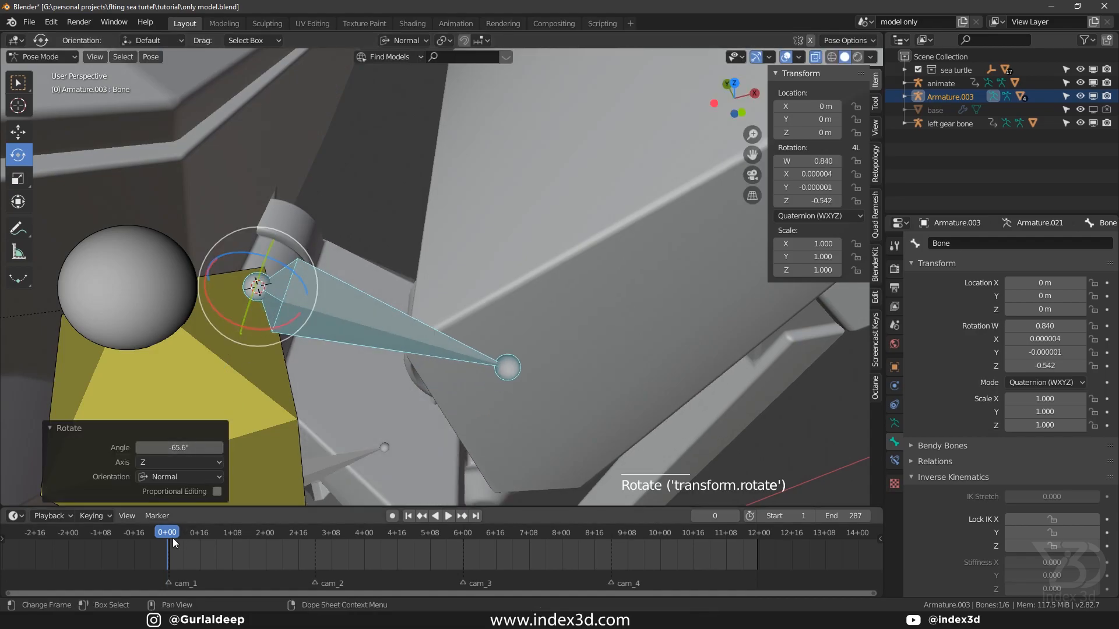
# Try another upper-arm bone rotation at frame 38, undo the test changes, return to Object Mode and save.
pyautogui.moveTo(173, 537); pyautogui.dragTo(242, 541)
pyautogui.moveTo(263, 174); pyautogui.dragTo(238, 148)
pyautogui.hotkey('ctrl', 'z')
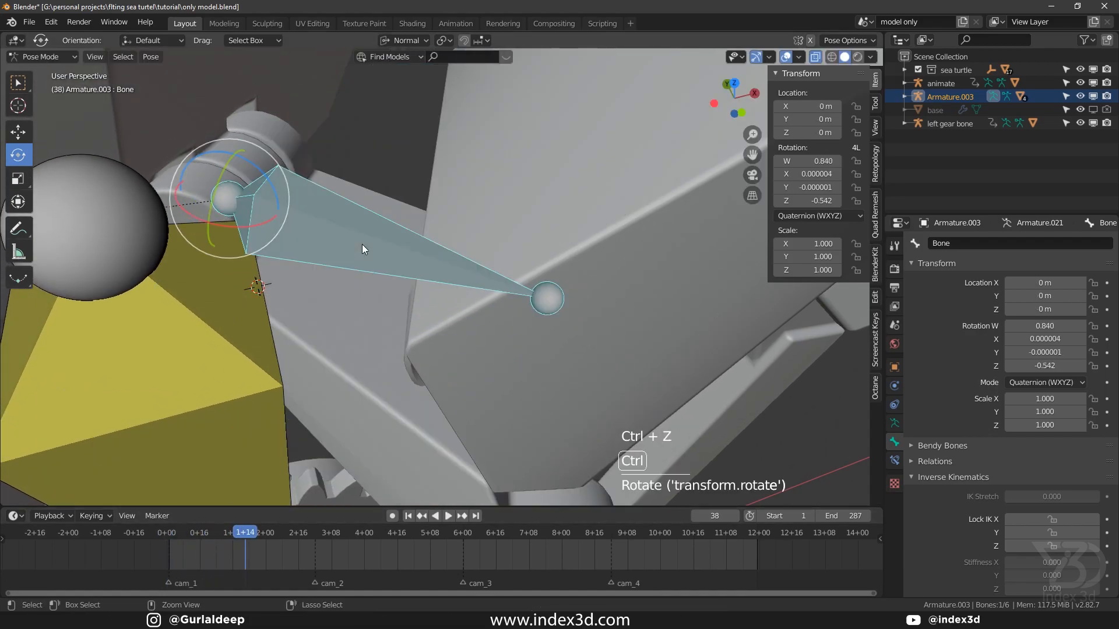
pyautogui.hotkey('ctrl', 'z')
pyautogui.hotkey('ctrl', 'z')
pyautogui.hotkey('ctrl', 's')
pyautogui.click(41, 56)
pyautogui.click(46, 68)
pyautogui.hotkey('ctrl', 's')
# Select the connecting rod Ft05-2.008 and snap the 3D cursor to its origin at the crank end.
pyautogui.keyDown('ctrl'); pyautogui.scroll(-4, 350, 187); pyautogui.keyUp('ctrl')
pyautogui.moveTo(349, 187); pyautogui.dragTo(326, 215, button='middle')
pyautogui.scroll(-5, 368, 254)
pyautogui.hotkey('ctrl', 's')
pyautogui.scroll(-5, 301, 281)
pyautogui.keyDown('shift'); pyautogui.moveTo(301, 281); pyautogui.dragTo(316, 249, button='middle'); pyautogui.keyUp('shift')
pyautogui.scroll(3, 290, 219)
pyautogui.click(323, 204)
pyautogui.moveTo(323, 203); pyautogui.dragTo(294, 190, button='middle')
pyautogui.hotkey('ctrl', 's')
pyautogui.keyDown('shift'); pyautogui.moveTo(243, 52); pyautogui.dragTo(286, 320, button='middle'); pyautogui.keyUp('shift')
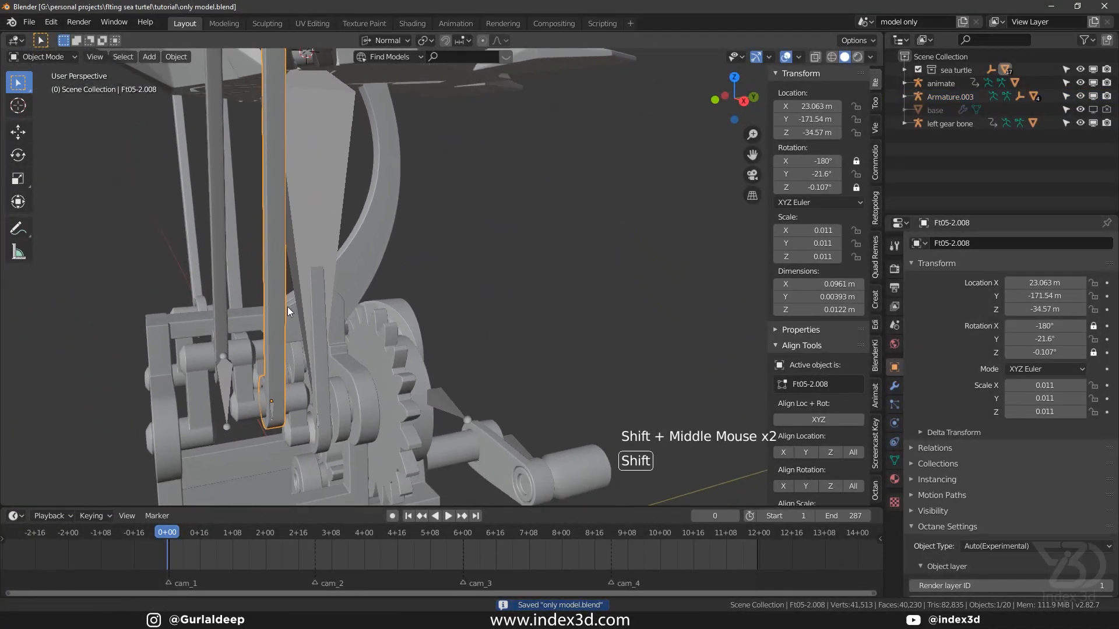
pyautogui.scroll(4, 294, 330)
pyautogui.click(278, 281)
pyautogui.hotkey('shift', 's')
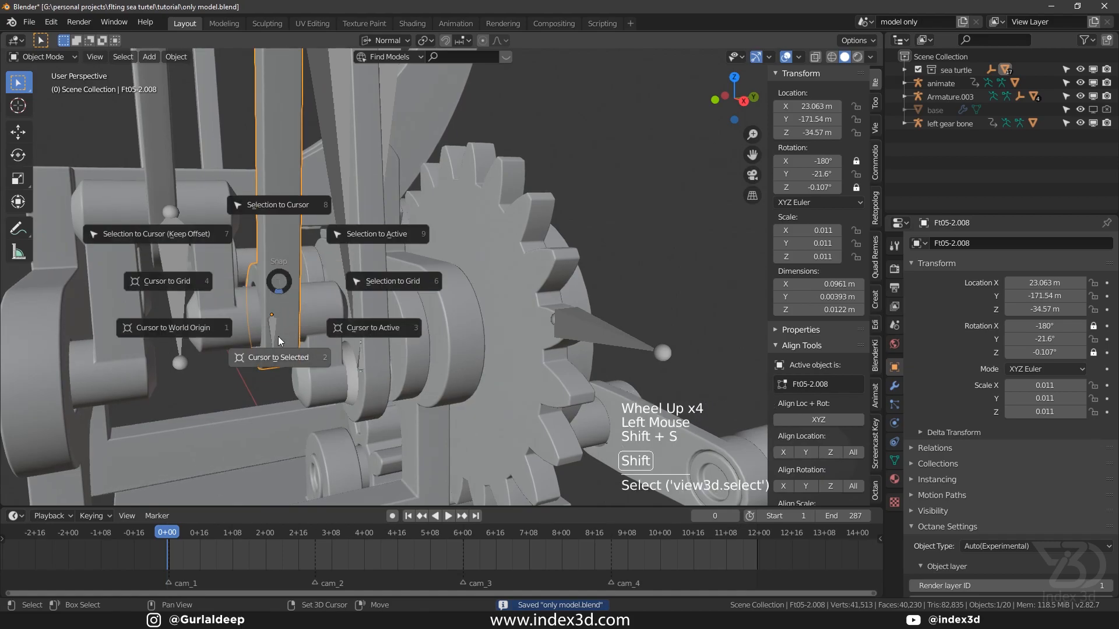
pyautogui.click(278, 358)
# Add a new armature at the 3D cursor and align it to World.
pyautogui.hotkey('shift', 'a')
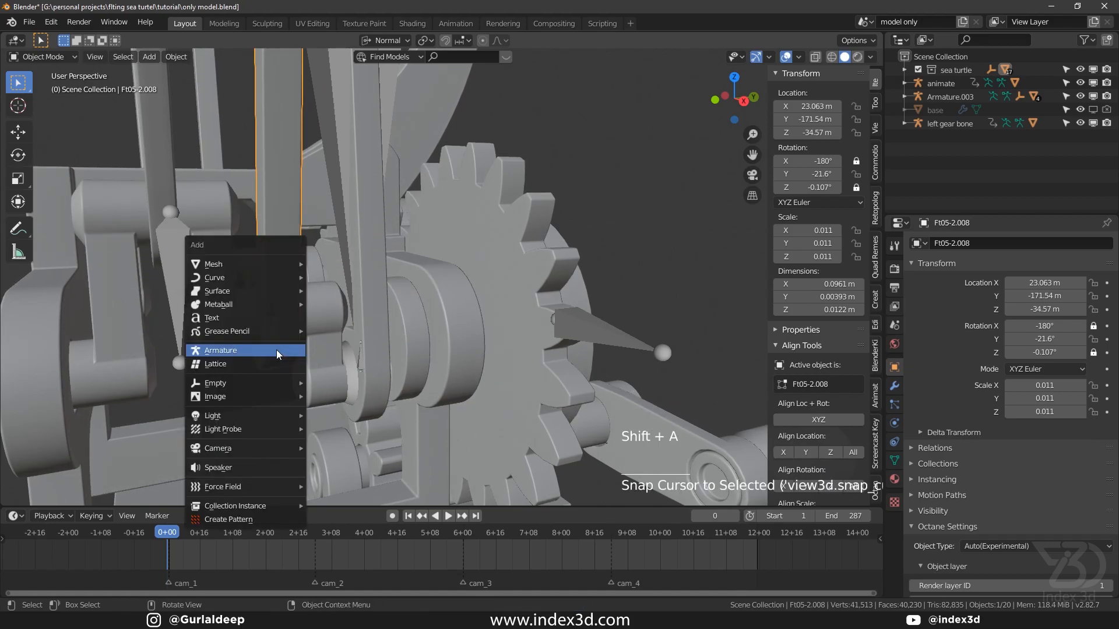
pyautogui.click(278, 353)
pyautogui.click(176, 410)
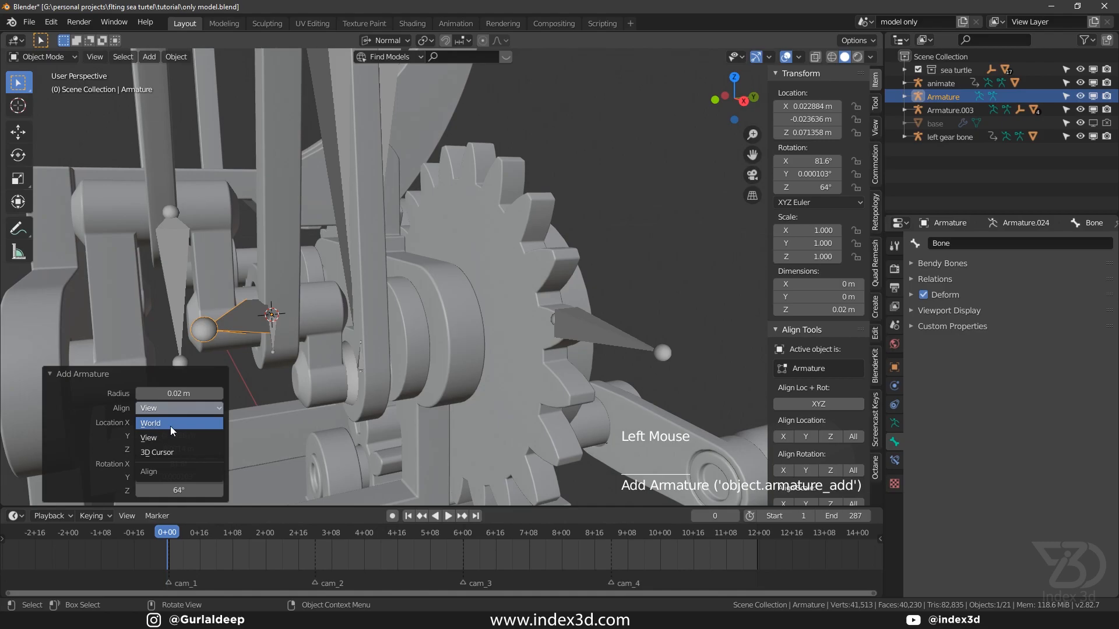
pyautogui.click(160, 422)
pyautogui.scroll(-1, 246, 226)
pyautogui.keyDown('shift'); pyautogui.moveTo(246, 226); pyautogui.dragTo(312, 245, button='middle'); pyautogui.keyUp('shift')
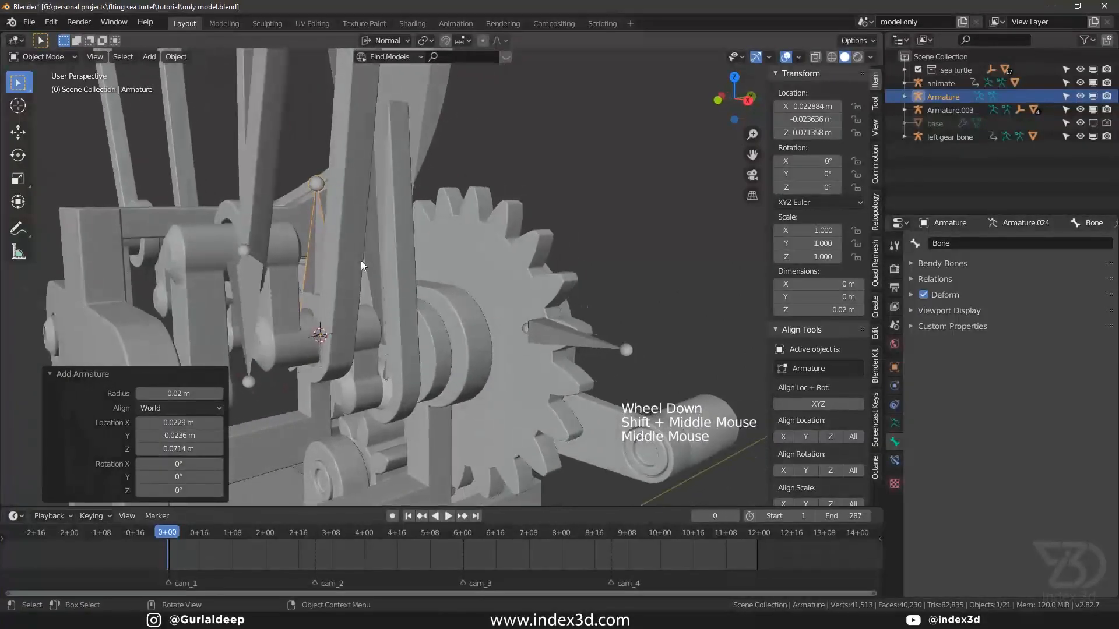
# In the new armature's Edit Mode, switch the direction of its bone and save the file.
pyautogui.press('Tab')
pyautogui.click(317, 251)
pyautogui.rightClick(317, 259)
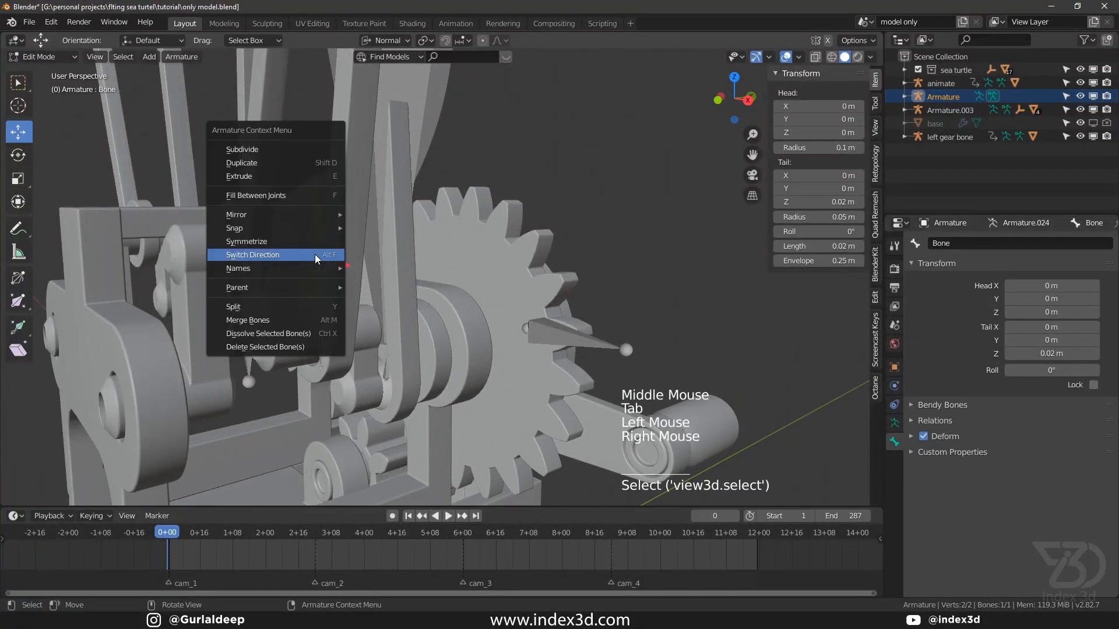
pyautogui.click(279, 255)
pyautogui.hotkey('ctrl', 's')
# In front view, move the bone's upper joint about 0.0201 m in X and 0.0648 m in Z toward the rod's upper end, and save.
pyautogui.click(320, 186)
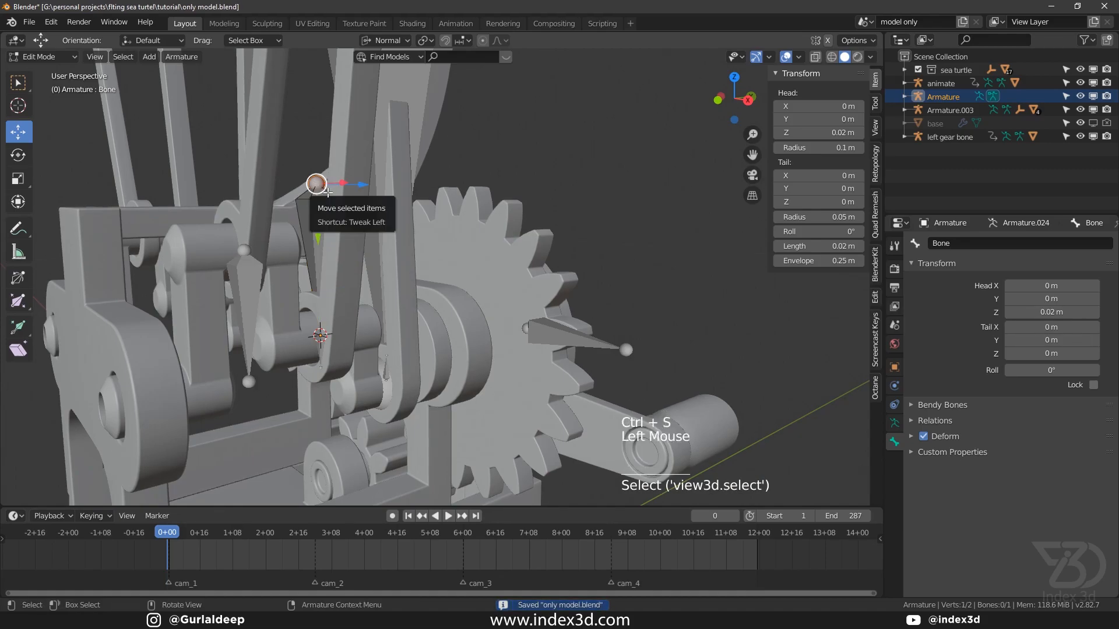
pyautogui.press('KP_1')
pyautogui.scroll(-3, 328, 193)
pyautogui.keyDown('shift'); pyautogui.moveTo(328, 192); pyautogui.dragTo(303, 291, button='middle'); pyautogui.keyUp('shift')
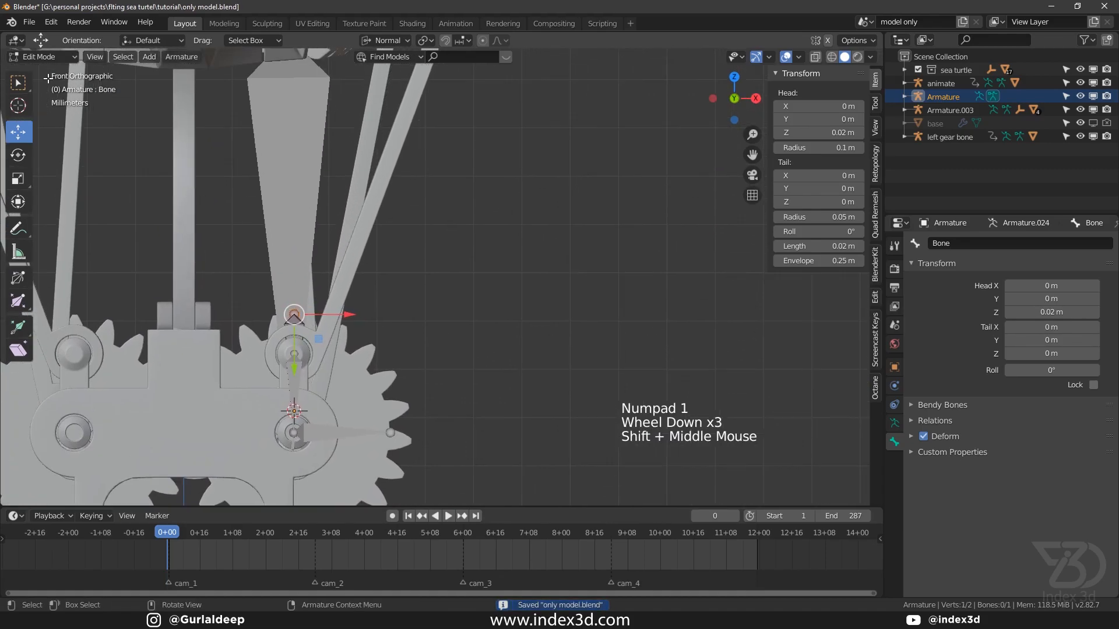
pyautogui.click(17, 82)
pyautogui.keyDown('shift'); pyautogui.moveTo(210, 170); pyautogui.dragTo(222, 305, button='middle'); pyautogui.keyUp('shift')
pyautogui.press('g')
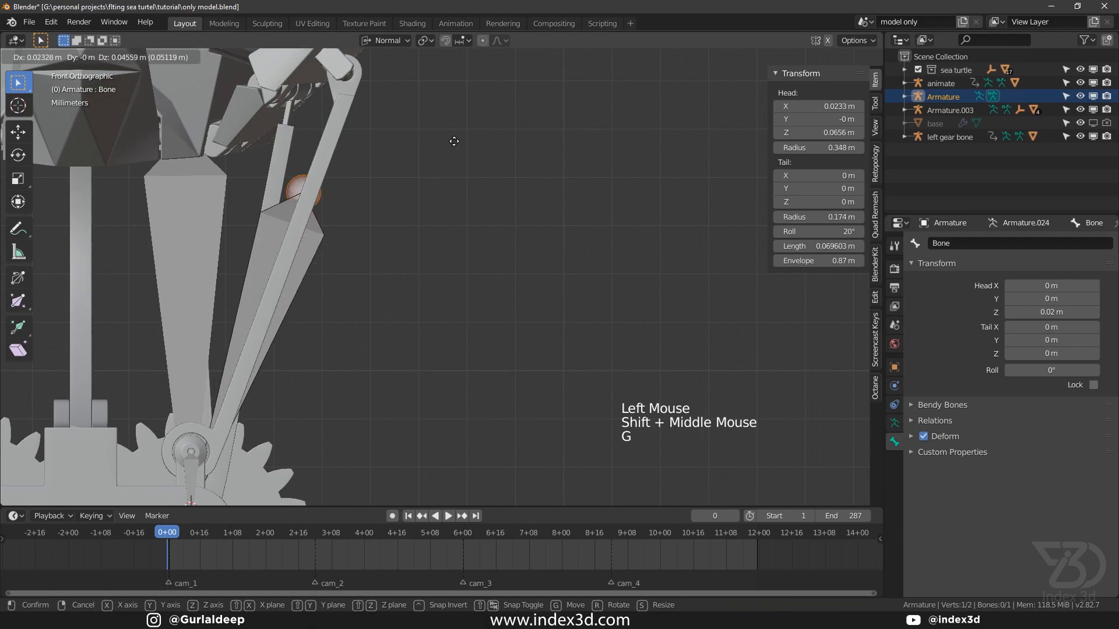
pyautogui.click(438, 62)
pyautogui.scroll(3, 340, 212)
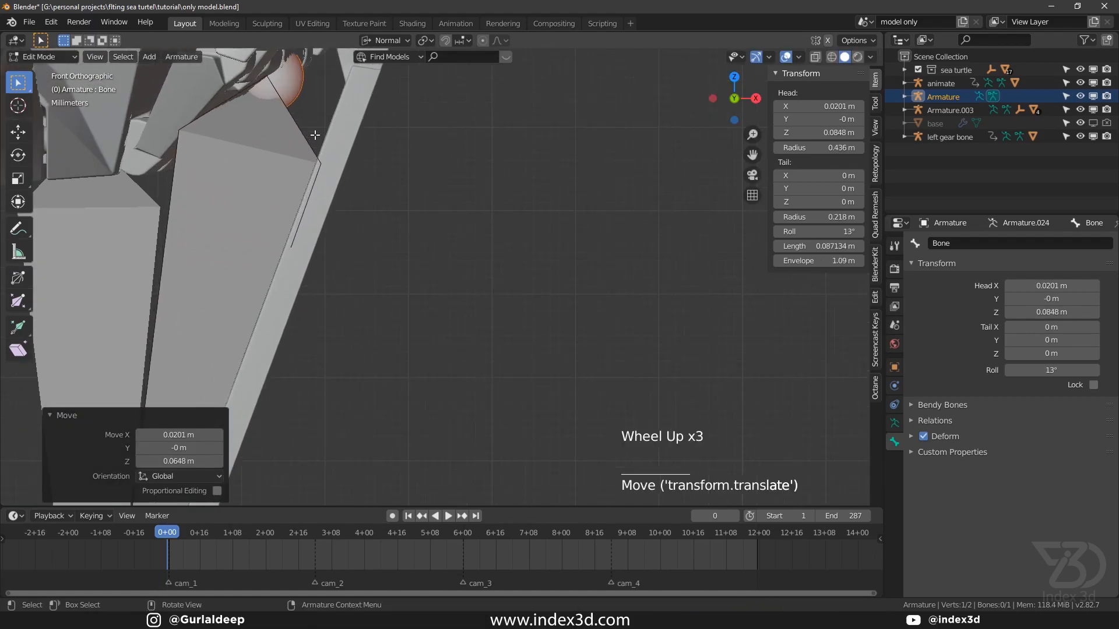
pyautogui.hotkey('ctrl', 's')
pyautogui.moveTo(340, 212); pyautogui.dragTo(282, 435, button='middle')
pyautogui.scroll(-1, 321, 280)
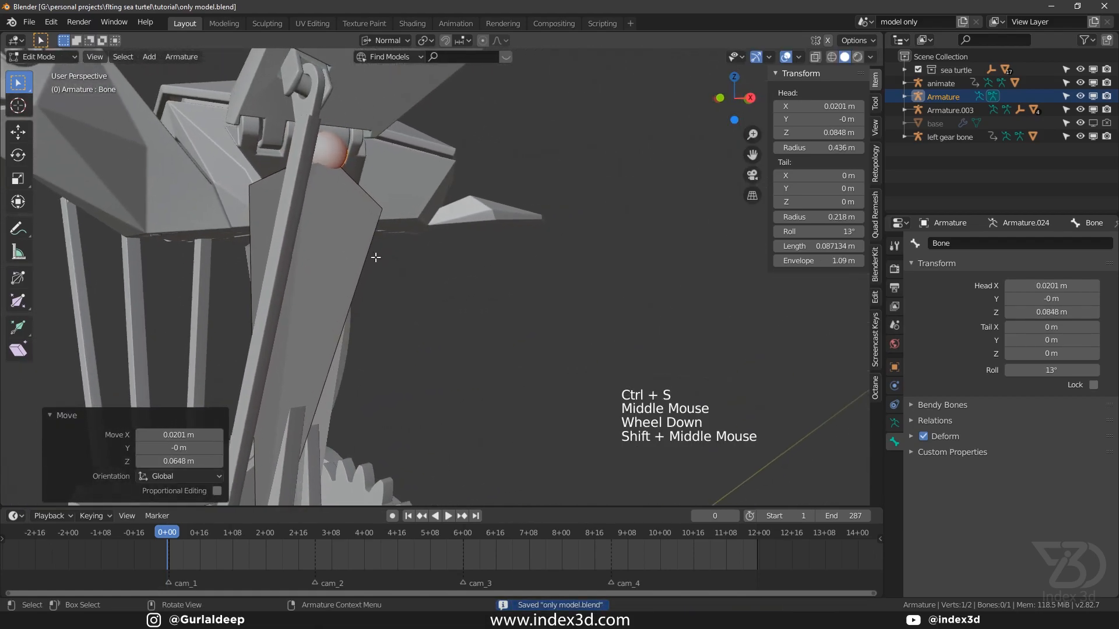
# Return to Object Mode, isolate the rod and its new armature together in local view and save.
pyautogui.press('Tab')
pyautogui.click(300, 416)
pyautogui.keyDown('shift'); pyautogui.click(320, 300); pyautogui.keyUp('shift')
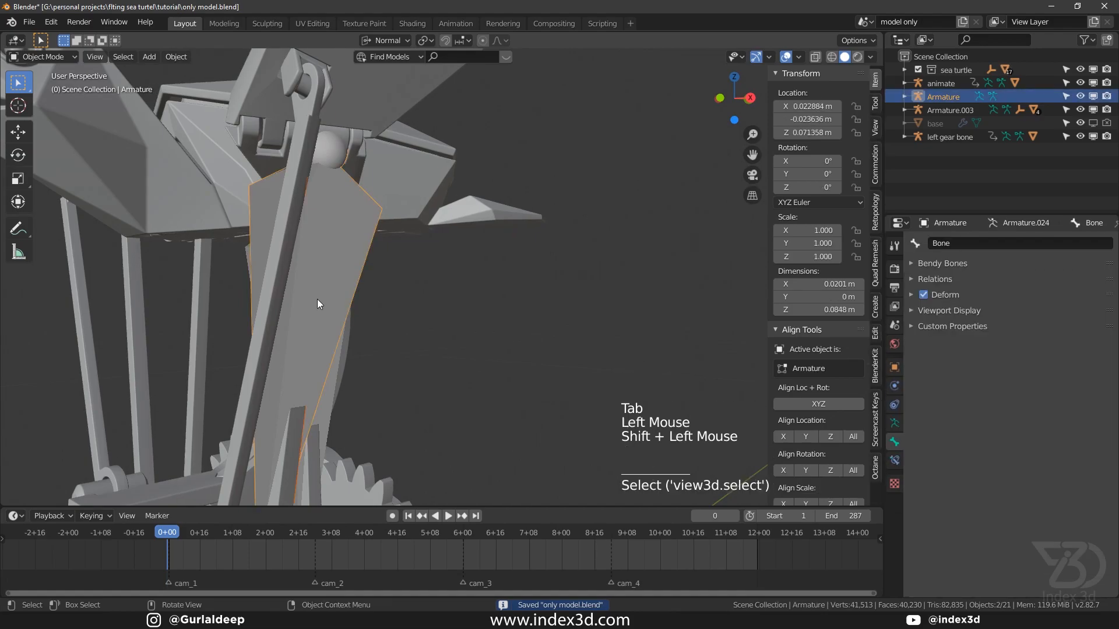
pyautogui.press('KP_Divide')
pyautogui.hotkey('ctrl', 's')
# In front view Edit Mode, move the bone's upper joint about 0.0004 m in X onto the rod, exit local view and save.
pyautogui.press('KP_1')
pyautogui.click(507, 194)
pyautogui.keyDown('shift'); pyautogui.moveTo(512, 195); pyautogui.dragTo(548, 210, button='middle'); pyautogui.keyUp('shift')
pyautogui.click(595, 163)
pyautogui.keyDown('shift'); pyautogui.moveTo(595, 162); pyautogui.dragTo(455, 239, button='middle'); pyautogui.keyUp('shift')
pyautogui.scroll(4, 455, 239)
pyautogui.click(433, 251)
pyautogui.scroll(5, 424, 226)
pyautogui.scroll(3, 424, 228)
pyautogui.press('Tab')
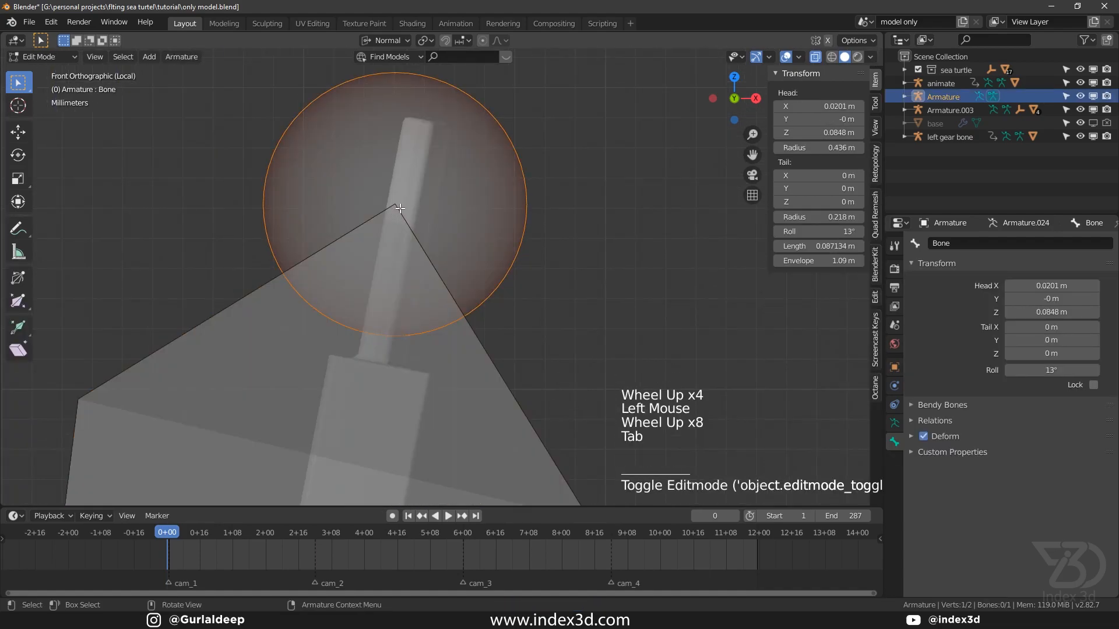
pyautogui.click(469, 215)
pyautogui.press('g')
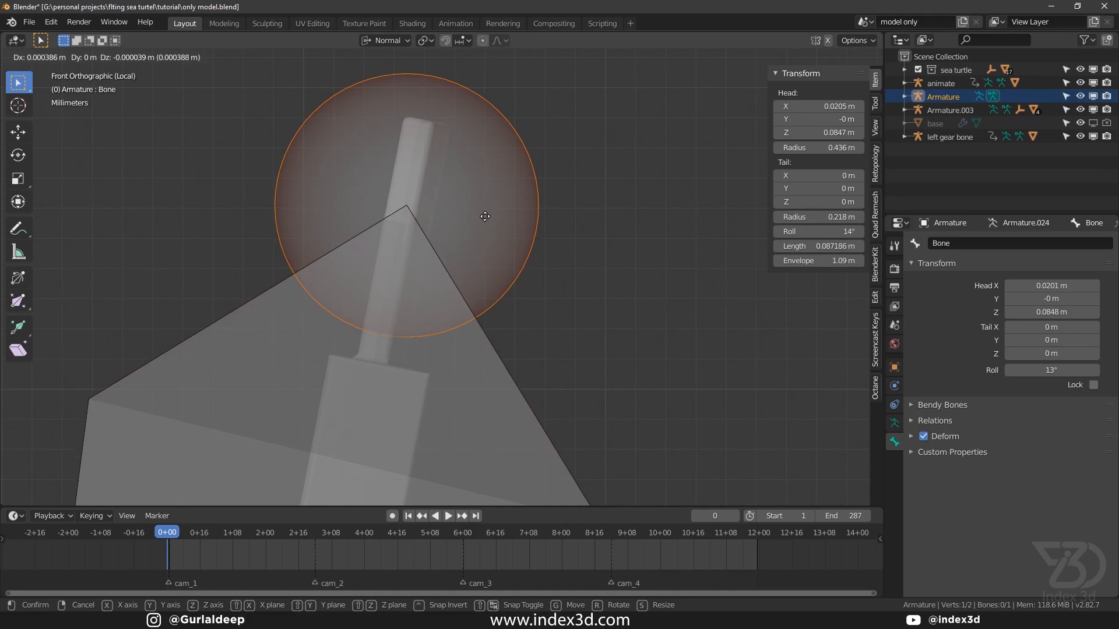
pyautogui.click(485, 216)
pyautogui.hotkey('ctrl', 's')
pyautogui.press('KP_Divide')
pyautogui.hotkey('ctrl', 's')
# Save the file, return to front view at the bone's upper joint and enable X-ray display.
pyautogui.keyDown('shift'); pyautogui.scroll(-2, 383, 197); pyautogui.keyUp('shift')
pyautogui.keyDown('shift'); pyautogui.moveTo(383, 196); pyautogui.dragTo(454, 193, button='middle'); pyautogui.keyUp('shift')
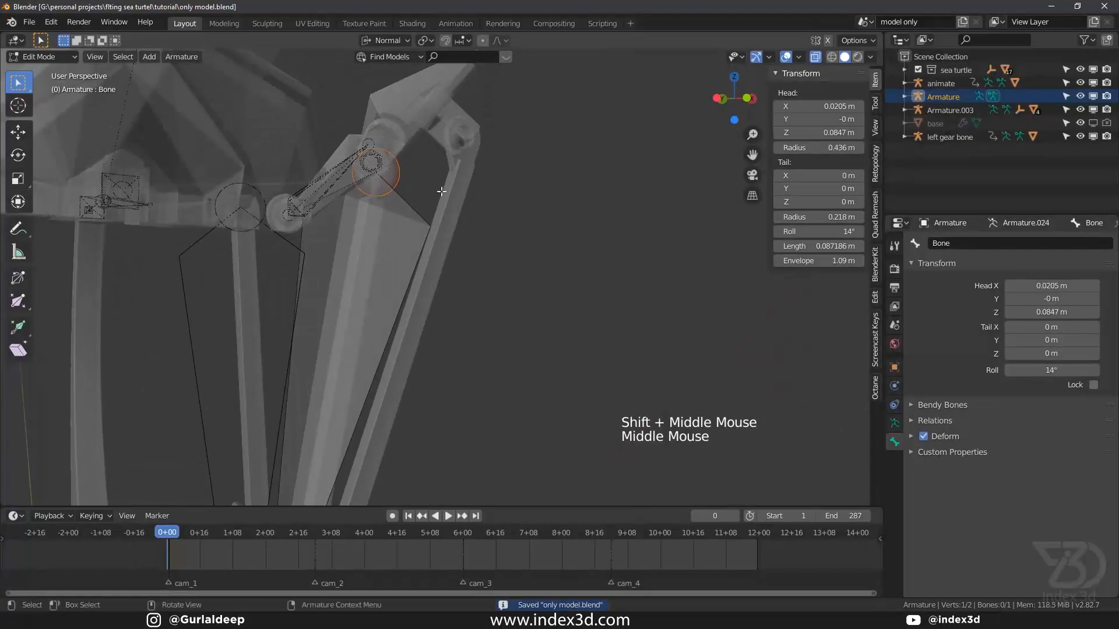
pyautogui.scroll(2, 454, 193)
pyautogui.hotkey('ctrl', 's')
pyautogui.keyDown('shift'); pyautogui.moveTo(756, 76); pyautogui.dragTo(371, 178, button='middle'); pyautogui.keyUp('shift')
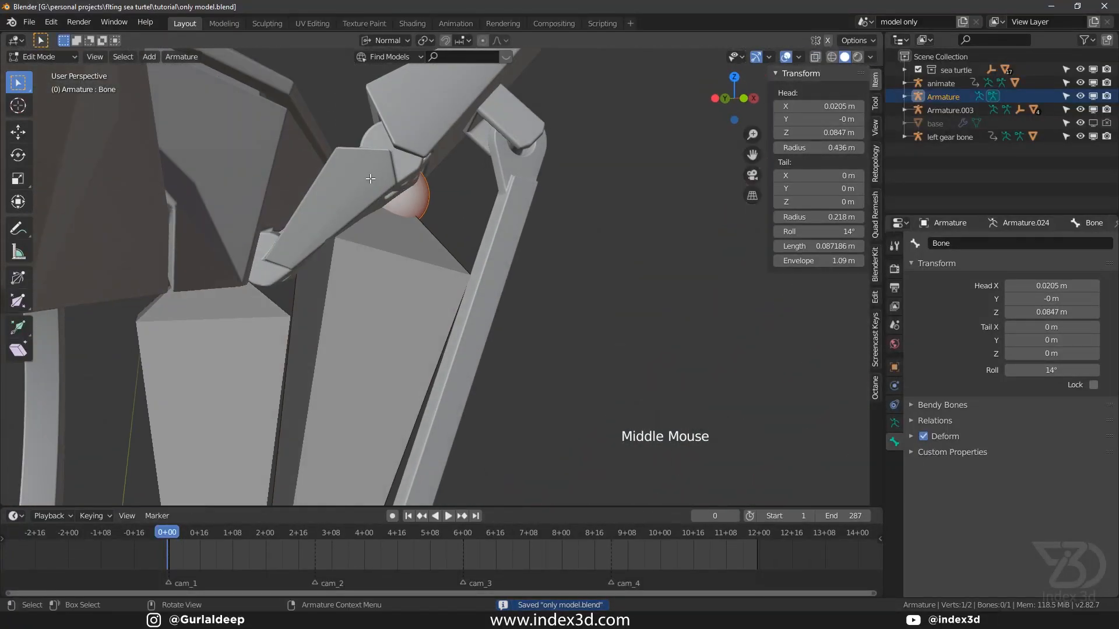
pyautogui.press('KP_3')
pyautogui.press('KP_1')
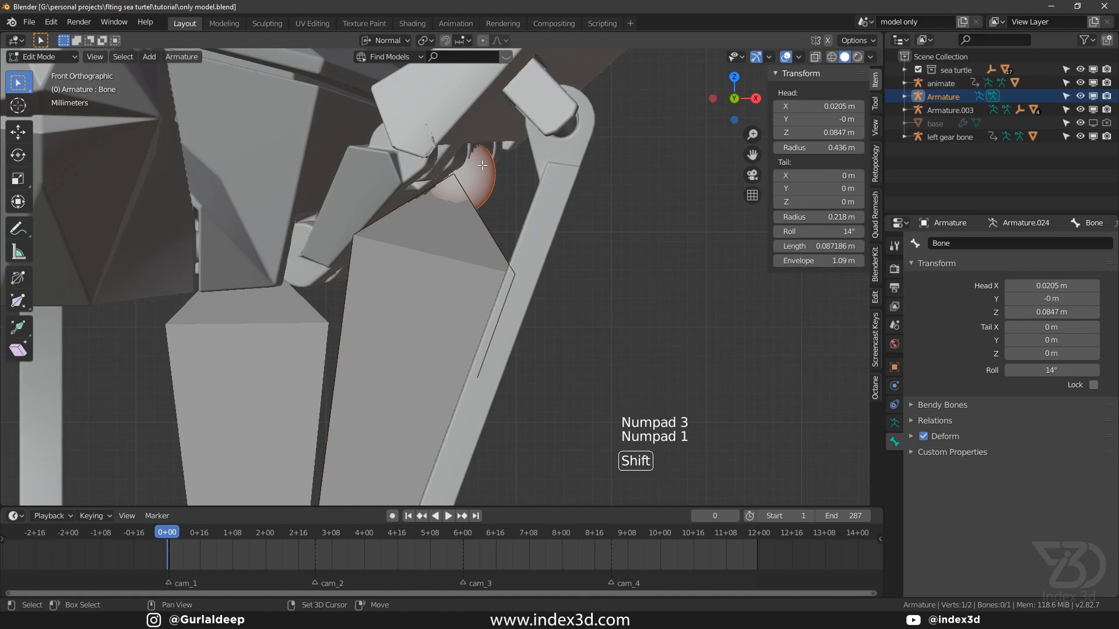
pyautogui.keyDown('shift'); pyautogui.moveTo(472, 163); pyautogui.dragTo(455, 232, button='middle'); pyautogui.keyUp('shift')
pyautogui.keyDown('shift'); pyautogui.scroll(2, 455, 232); pyautogui.keyUp('shift')
pyautogui.scroll(4, 455, 232)
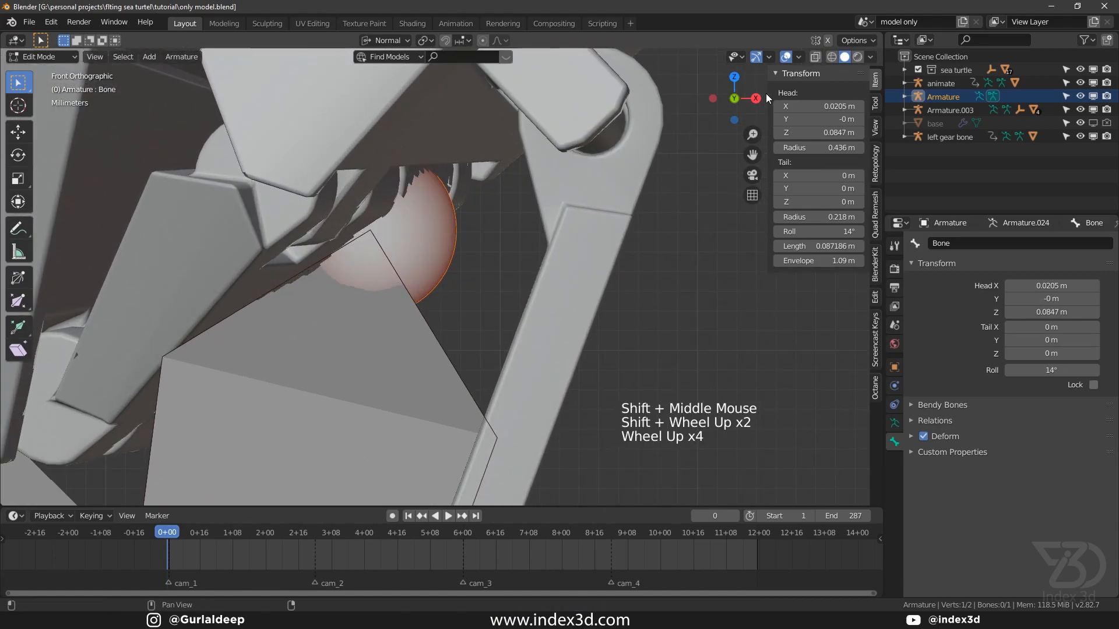
pyautogui.click(815, 57)
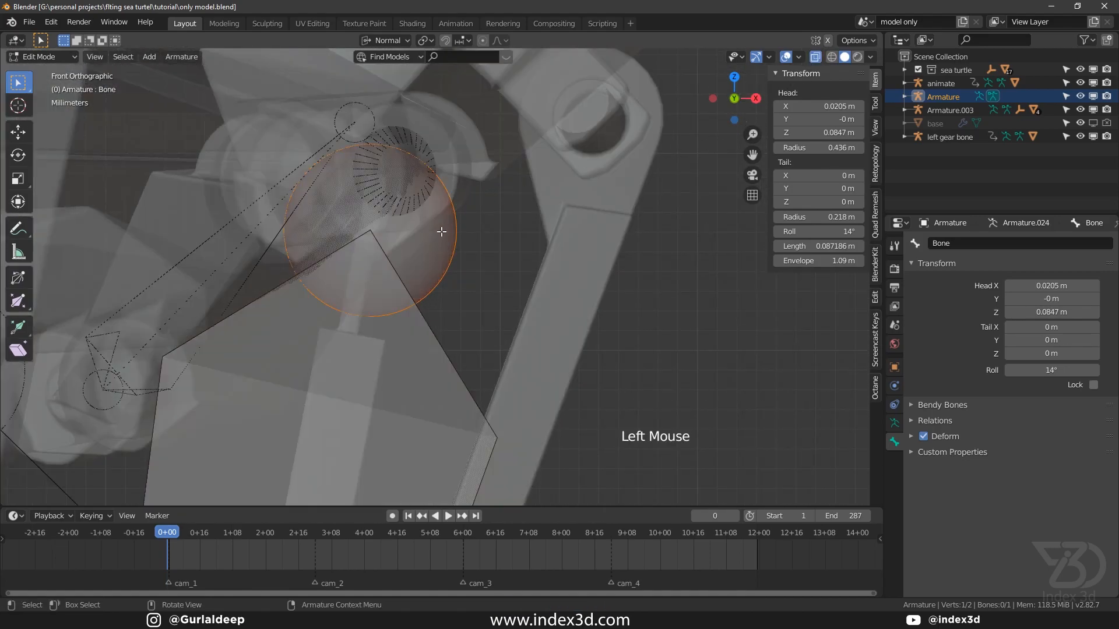
# Set the transform orientation to Global, move the upper joint about 0.0003 m in X and 0.0027 m in Z, and save.
pyautogui.scroll(2, 444, 227)
pyautogui.press('g')
pyautogui.rightClick(441, 214)
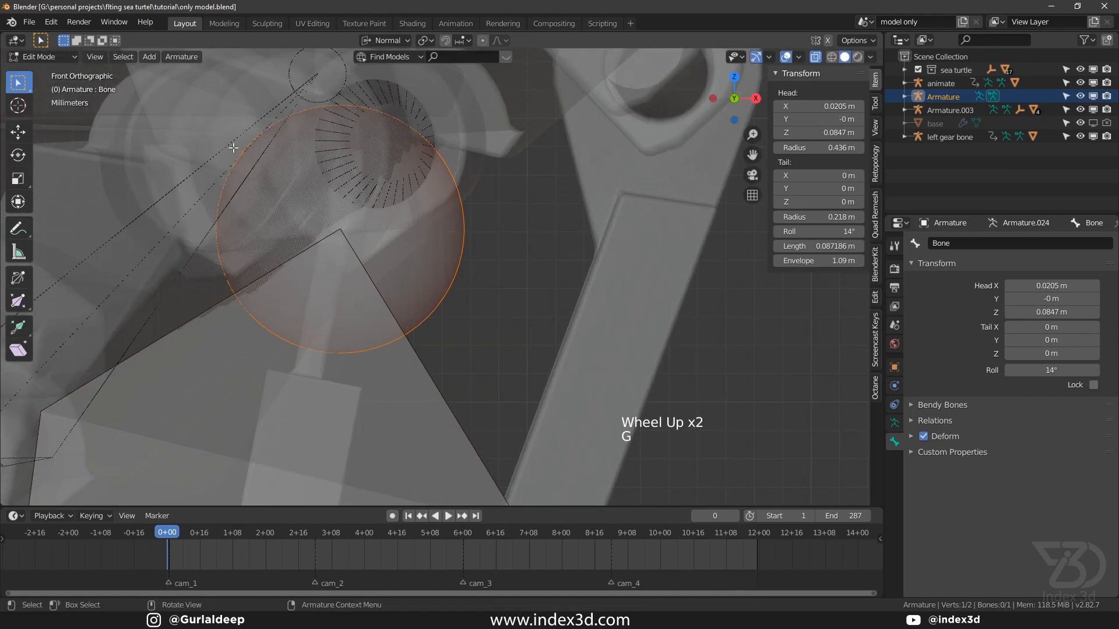
pyautogui.click(385, 40)
pyautogui.click(365, 87)
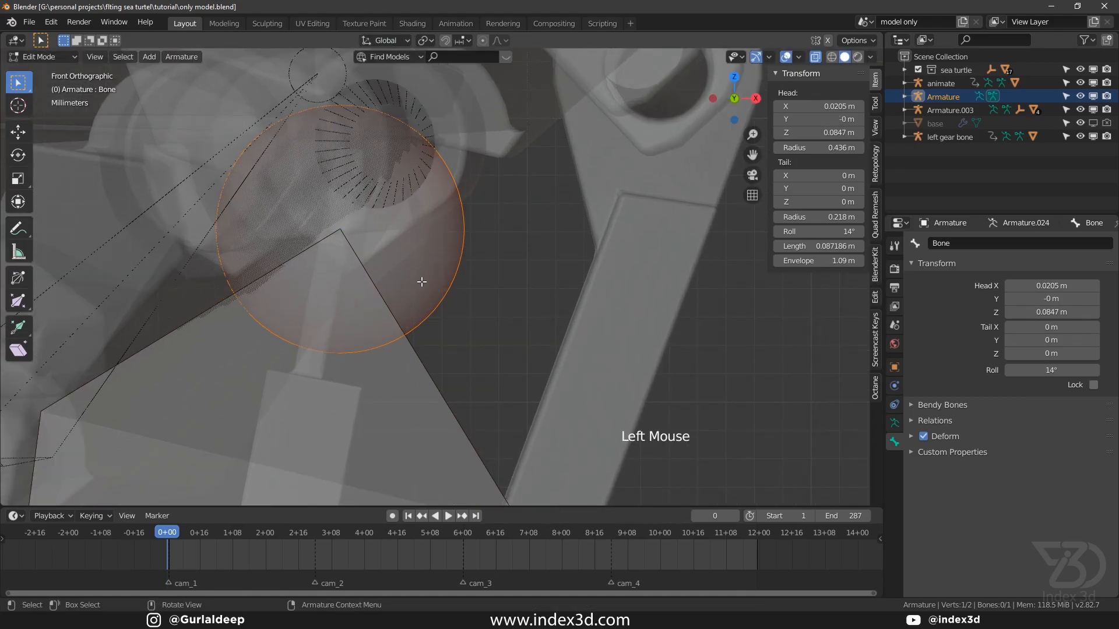
pyautogui.press('g')
pyautogui.rightClick(435, 234)
pyautogui.press('g')
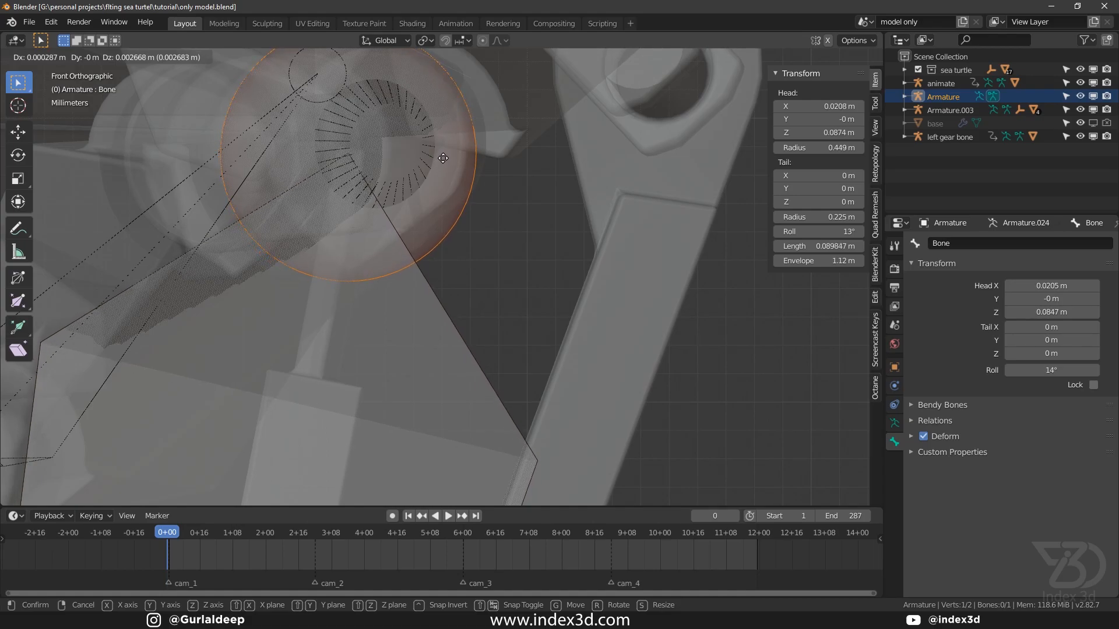
pyautogui.click(443, 157)
pyautogui.hotkey('ctrl', 's')
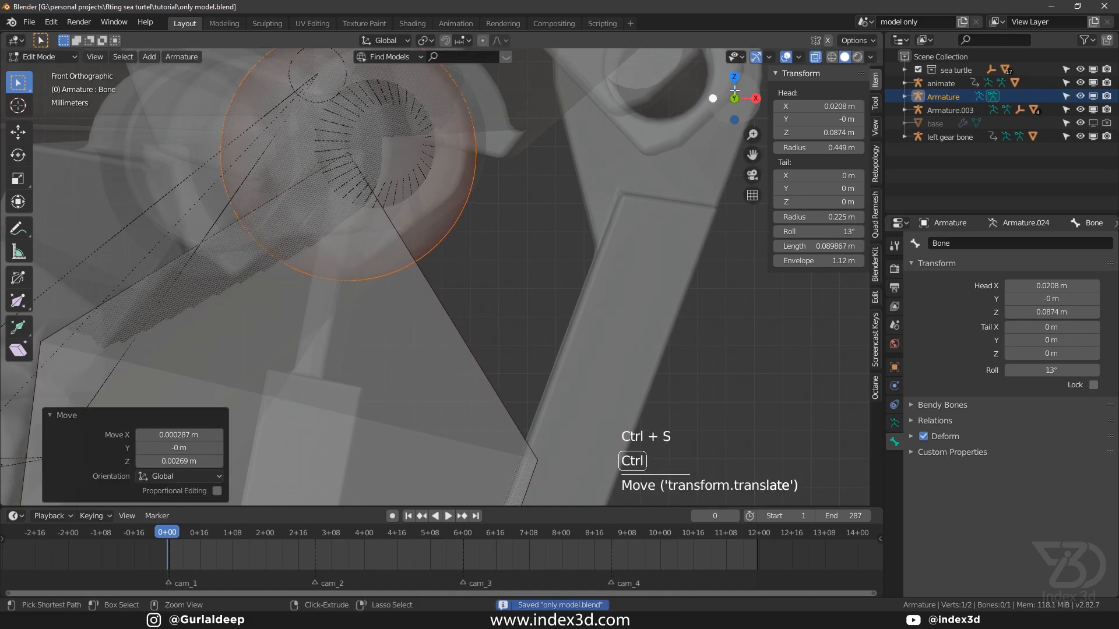
# Turn off X-ray display, return to Object Mode and save the file.
pyautogui.click(815, 57)
pyautogui.keyDown('ctrl'); pyautogui.scroll(-5, 424, 225); pyautogui.keyUp('ctrl')
pyautogui.hotkey('ctrl', 's')
pyautogui.scroll(-6, 424, 224)
pyautogui.scroll(-13, 424, 224)
pyautogui.hotkey('ctrl', 's')
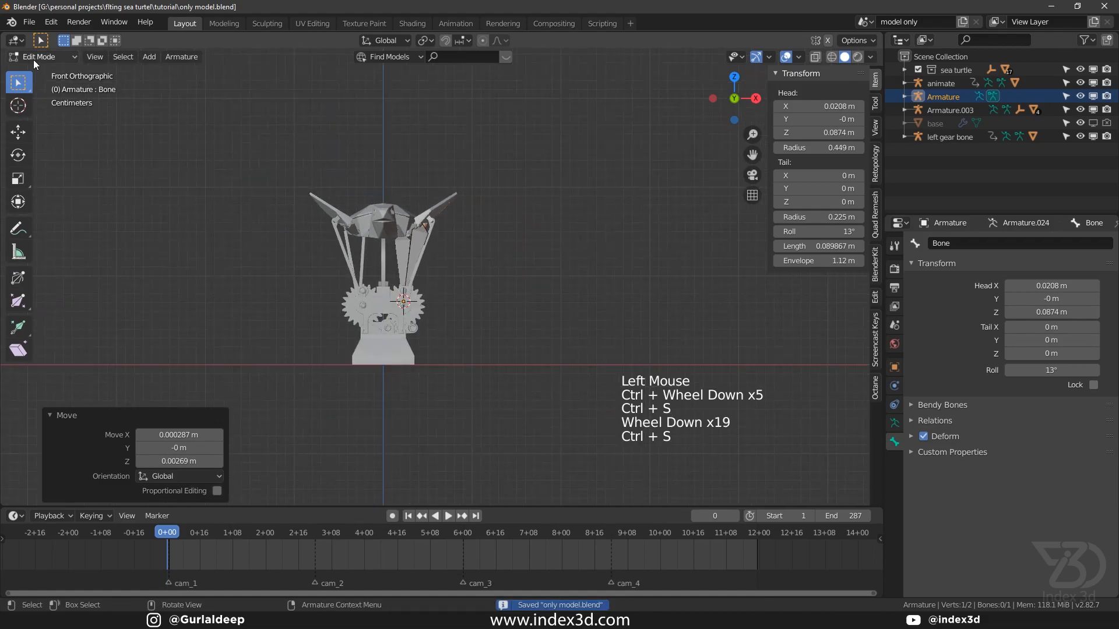
pyautogui.click(38, 56)
pyautogui.click(69, 78)
pyautogui.hotkey('ctrl', 's')
# Isolate the new rod armature together with Armature.003 in local view and save.
pyautogui.scroll(6, 408, 240)
pyautogui.moveTo(389, 243); pyautogui.dragTo(341, 267, button='middle')
pyautogui.scroll(2, 334, 270)
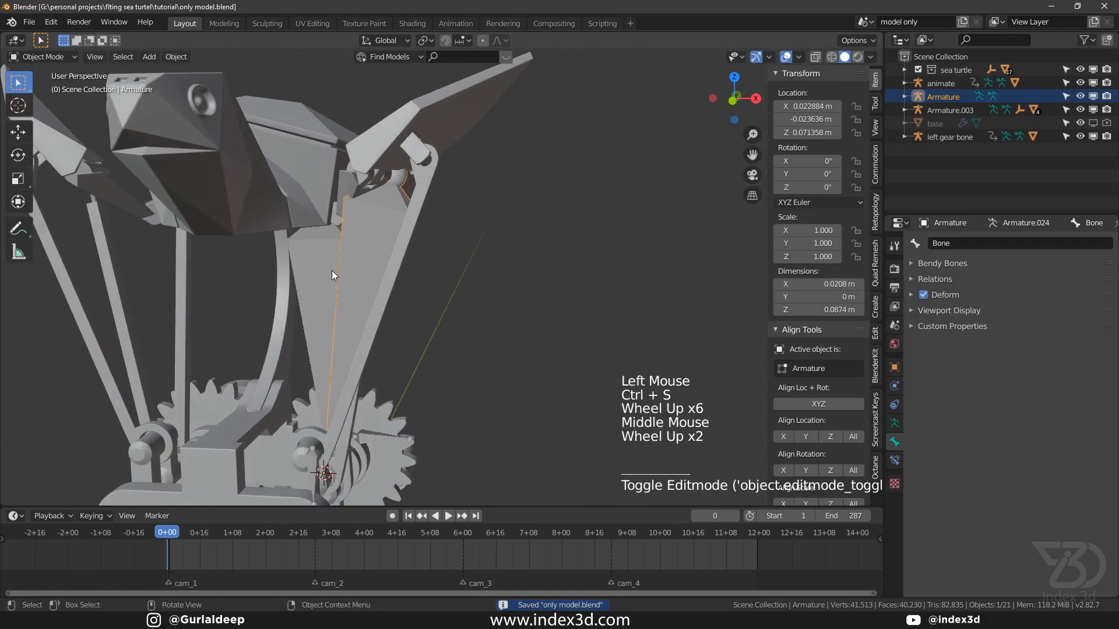
pyautogui.keyDown('shift'); pyautogui.click(313, 260); pyautogui.keyUp('shift')
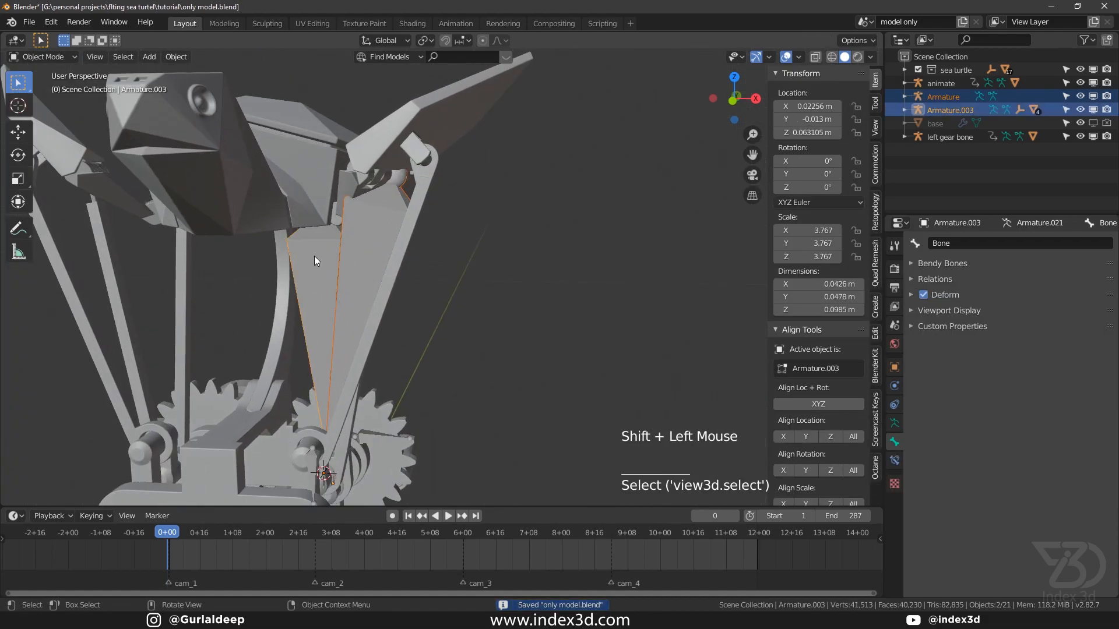
pyautogui.press('KP_Divide')
pyautogui.moveTo(352, 240); pyautogui.dragTo(543, 275, button='middle')
pyautogui.hotkey('ctrl', 's')
# Join the new rod armature into Armature.003 and save the file.
pyautogui.click(543, 275)
pyautogui.click(515, 180)
pyautogui.keyDown('shift'); pyautogui.click(437, 188); pyautogui.keyUp('shift')
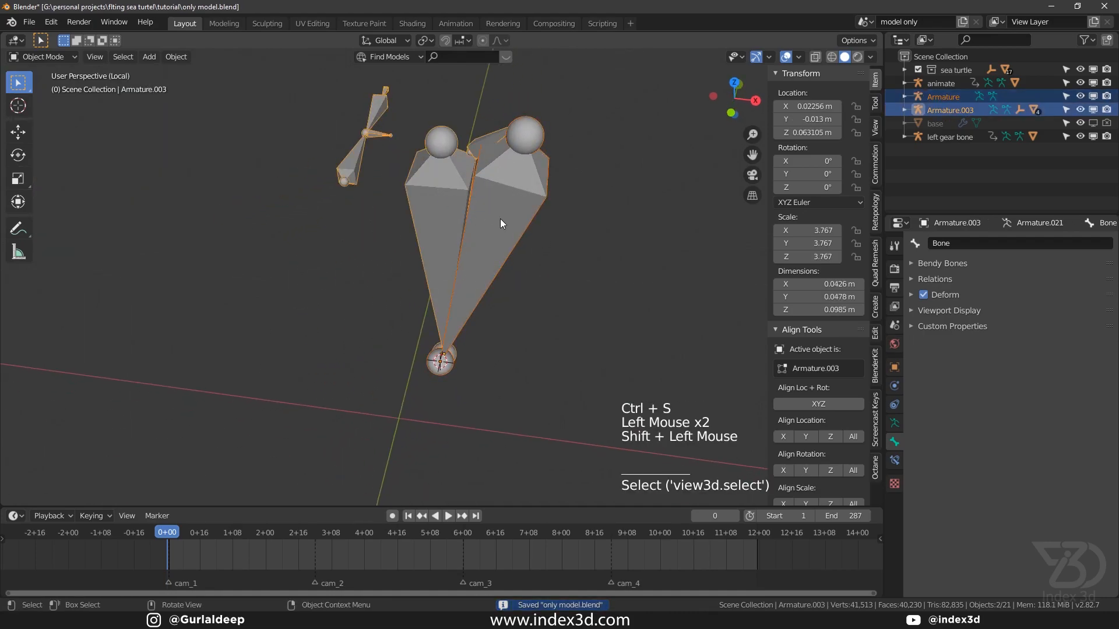
pyautogui.hotkey('ctrl', 'j')
pyautogui.hotkey('ctrl', 's')
pyautogui.keyDown('shift'); pyautogui.moveTo(543, 222); pyautogui.dragTo(401, 283, button='middle'); pyautogui.keyUp('shift')
pyautogui.hotkey('ctrl', 's')
# In Edit Mode, parent the long connecting-rod bone to the short bone at its upper end using Keep Offset.
pyautogui.scroll(2, 401, 283)
pyautogui.scroll(2, 401, 278)
pyautogui.click(403, 263)
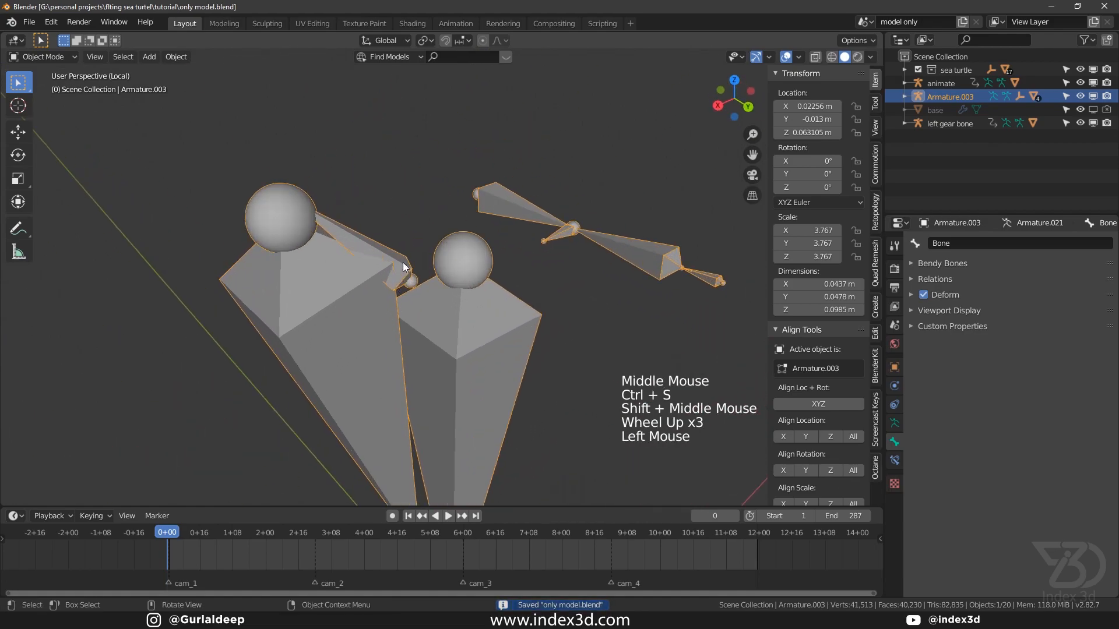
pyautogui.press('Tab')
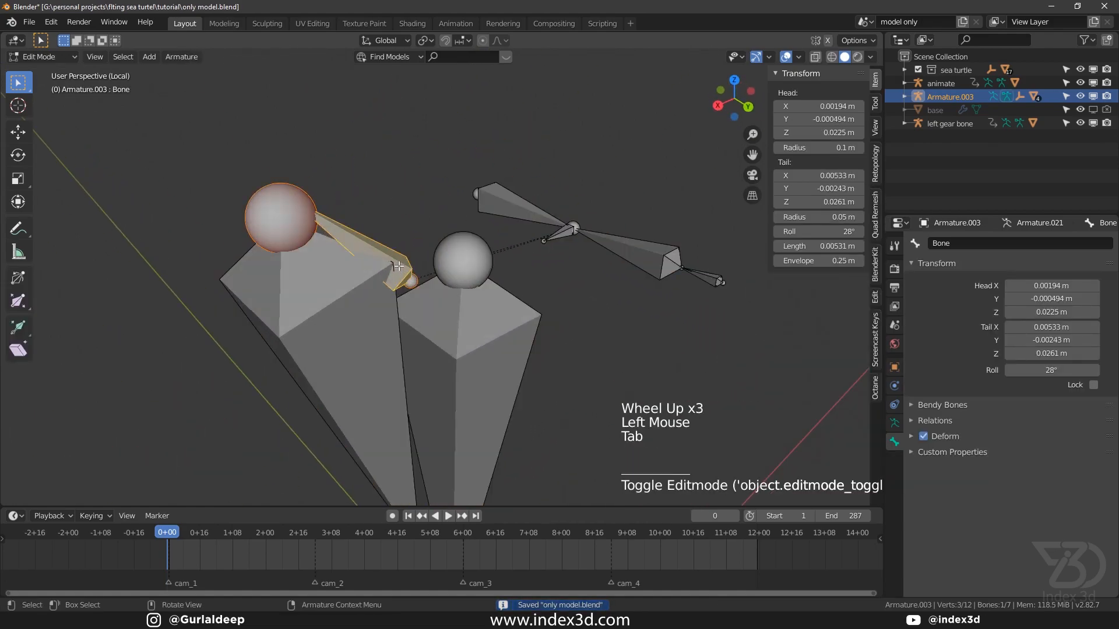
pyautogui.click(329, 281)
pyautogui.keyDown('shift'); pyautogui.click(346, 233); pyautogui.keyUp('shift')
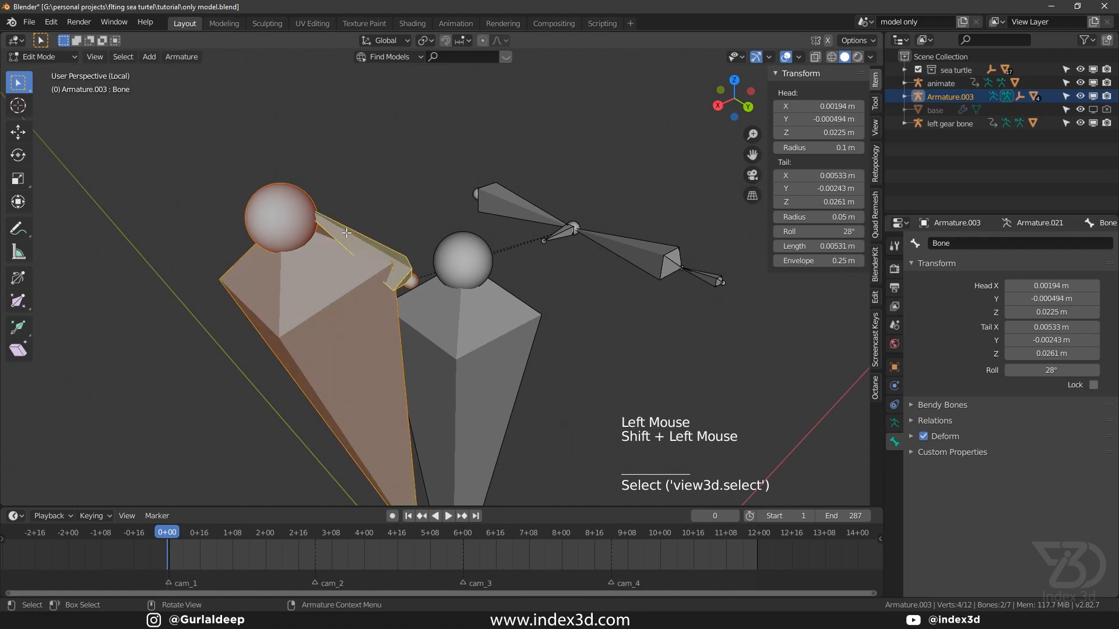
pyautogui.hotkey('ctrl', 'p')
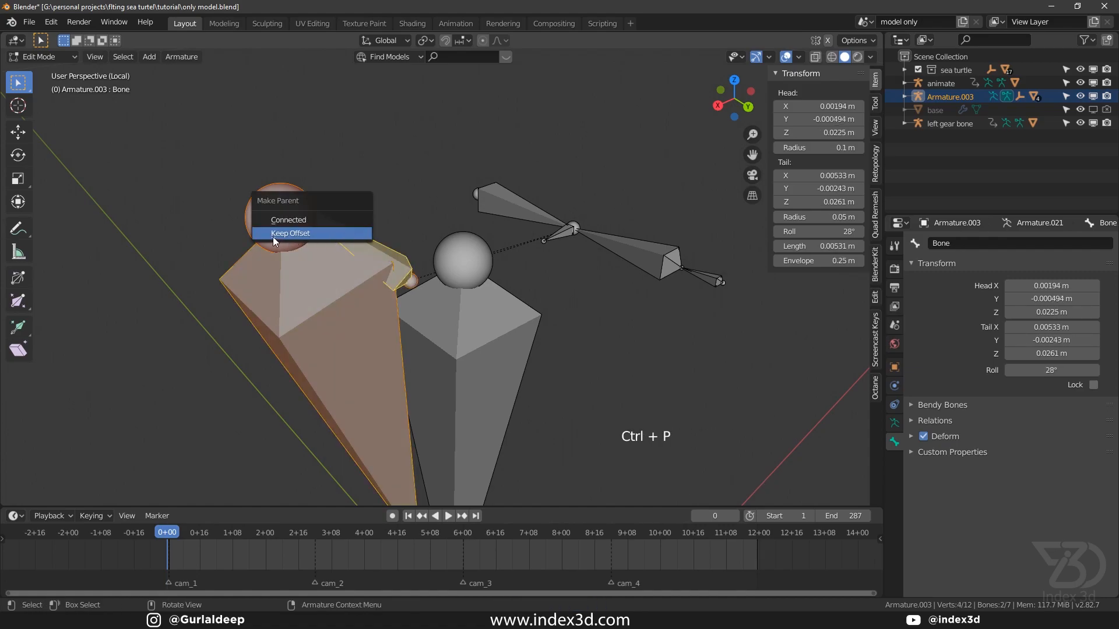
pyautogui.click(303, 235)
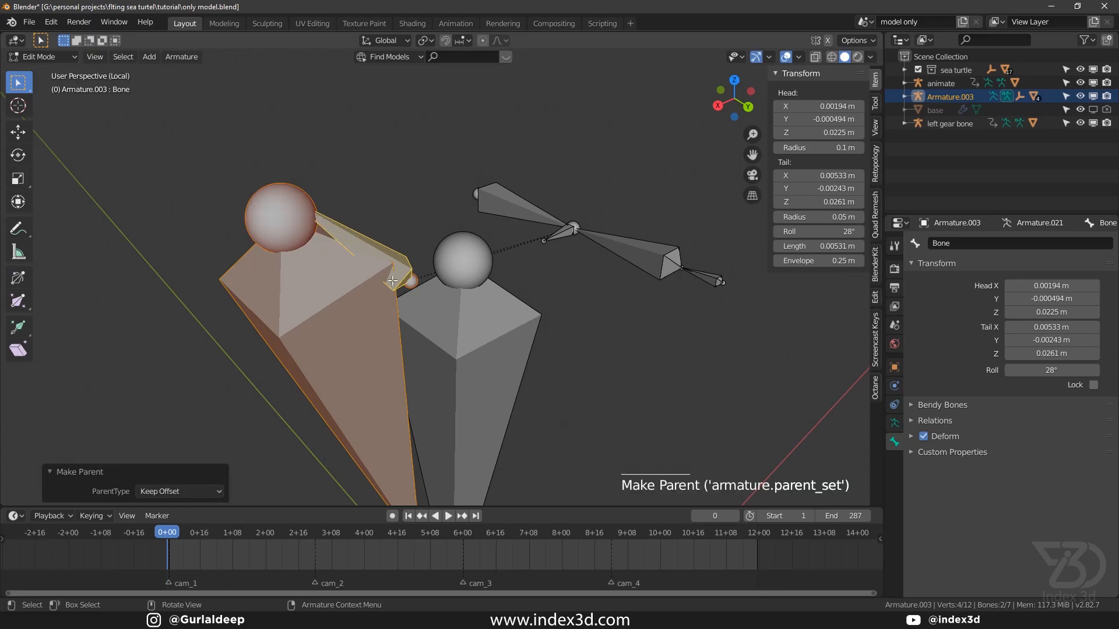
# In Pose Mode, test the parenting by trial-moving the short upper bone and the connecting-rod bone, cancelling both moves.
pyautogui.press('Tab')
pyautogui.click(43, 56)
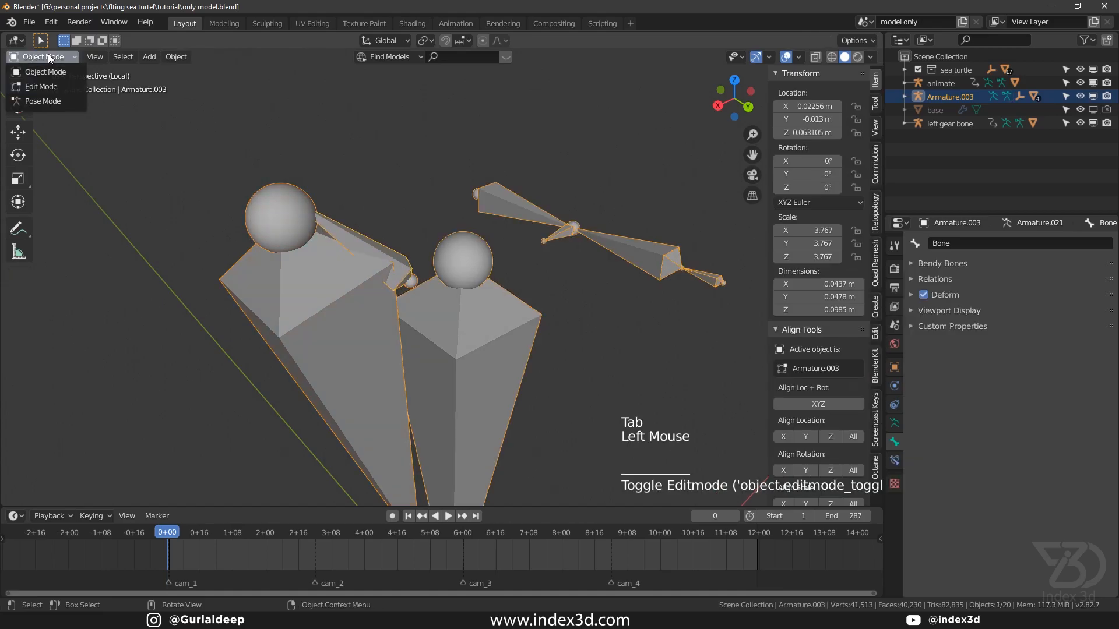
pyautogui.click(60, 102)
pyautogui.click(408, 262)
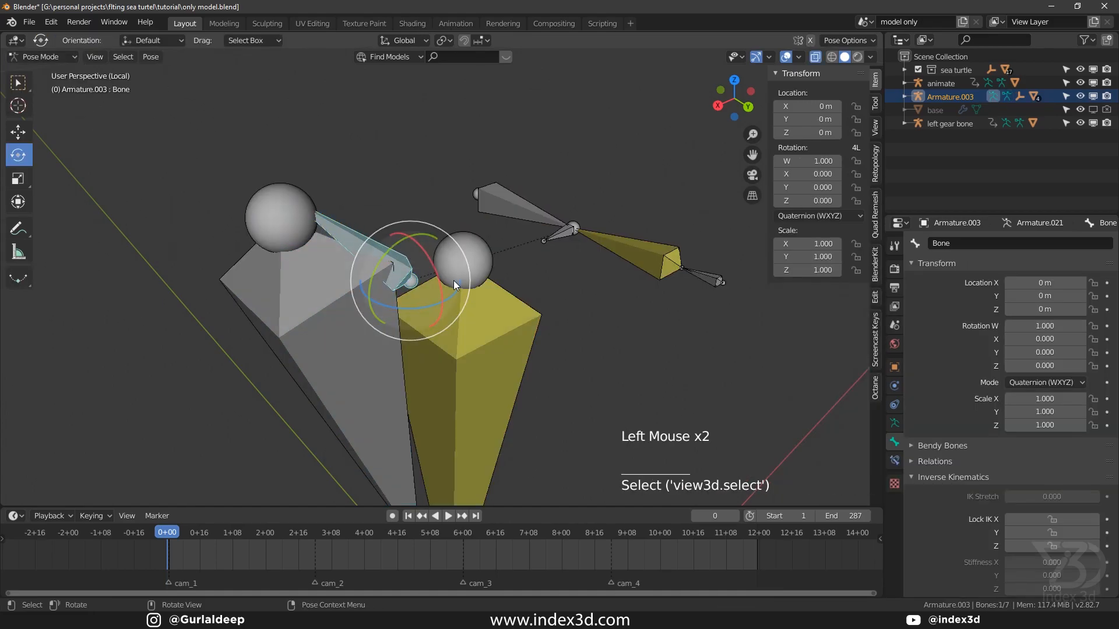
pyautogui.press('g')
pyautogui.rightClick(296, 233)
pyautogui.hotkey('ctrl', 's')
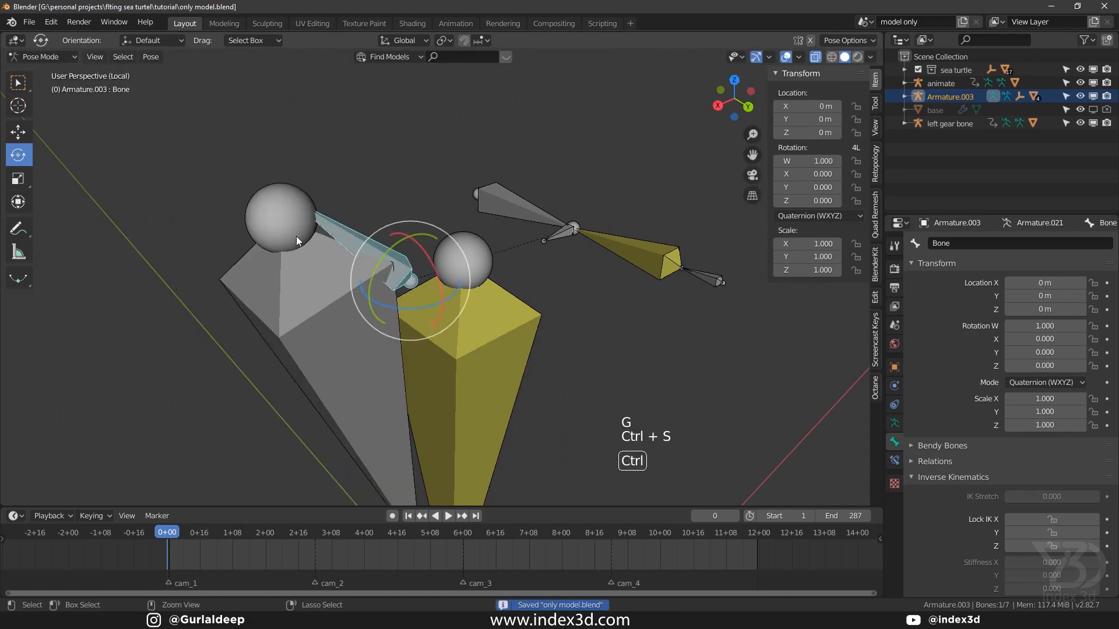
pyautogui.click(298, 253)
pyautogui.press('g')
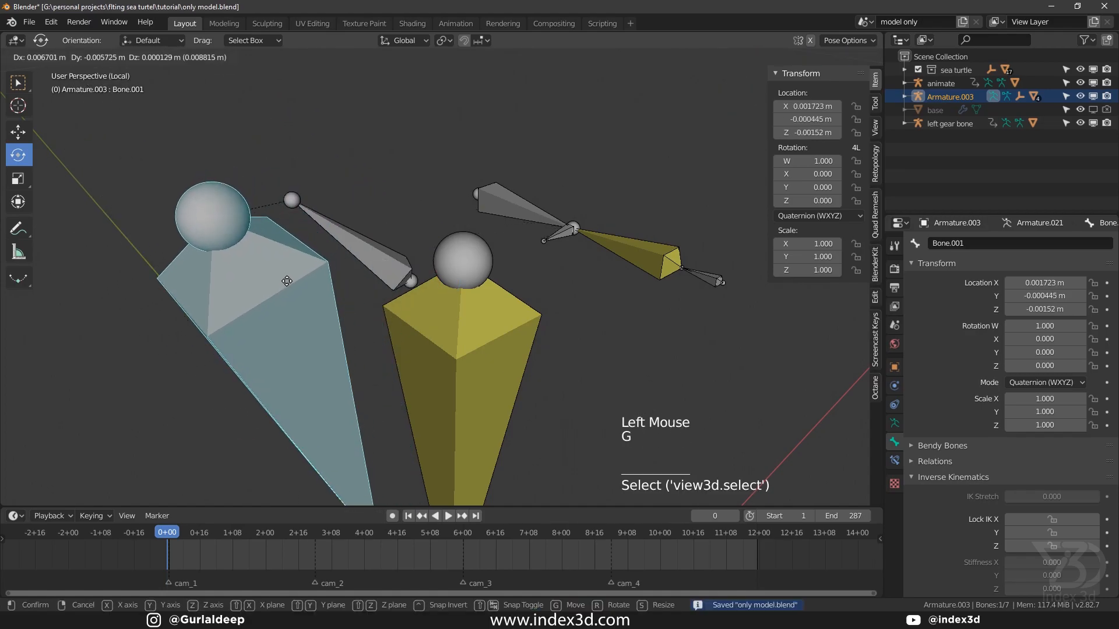
pyautogui.rightClick(307, 271)
pyautogui.hotkey('ctrl', 's')
# Leave Pose Mode, exit local view to show the whole turtle model and save.
pyautogui.click(42, 57)
pyautogui.hotkey('ctrl', 'Tab')
pyautogui.hotkey('ctrl', 's')
pyautogui.keyDown('shift'); pyautogui.moveTo(389, 244); pyautogui.dragTo(579, 354, button='middle'); pyautogui.keyUp('shift')
pyautogui.press('KP_Divide')
pyautogui.hotkey('ctrl', 's')
# In Pose Mode, add an Inverse Kinematics constraint to the connecting-rod bone.
pyautogui.scroll(1, 328, 241)
pyautogui.scroll(2, 338, 252)
pyautogui.keyDown('shift'); pyautogui.scroll(-1, 339, 272); pyautogui.keyUp('shift')
pyautogui.click(47, 57)
pyautogui.click(46, 100)
pyautogui.scroll(-2, 317, 264)
pyautogui.click(318, 250)
pyautogui.click(900, 459)
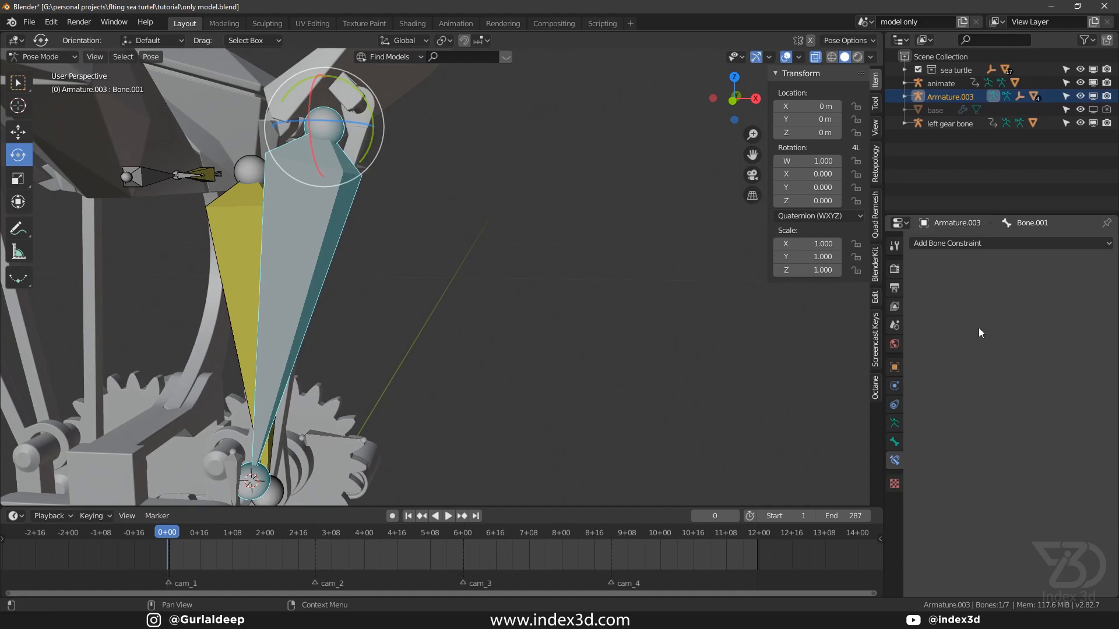
pyautogui.click(998, 242)
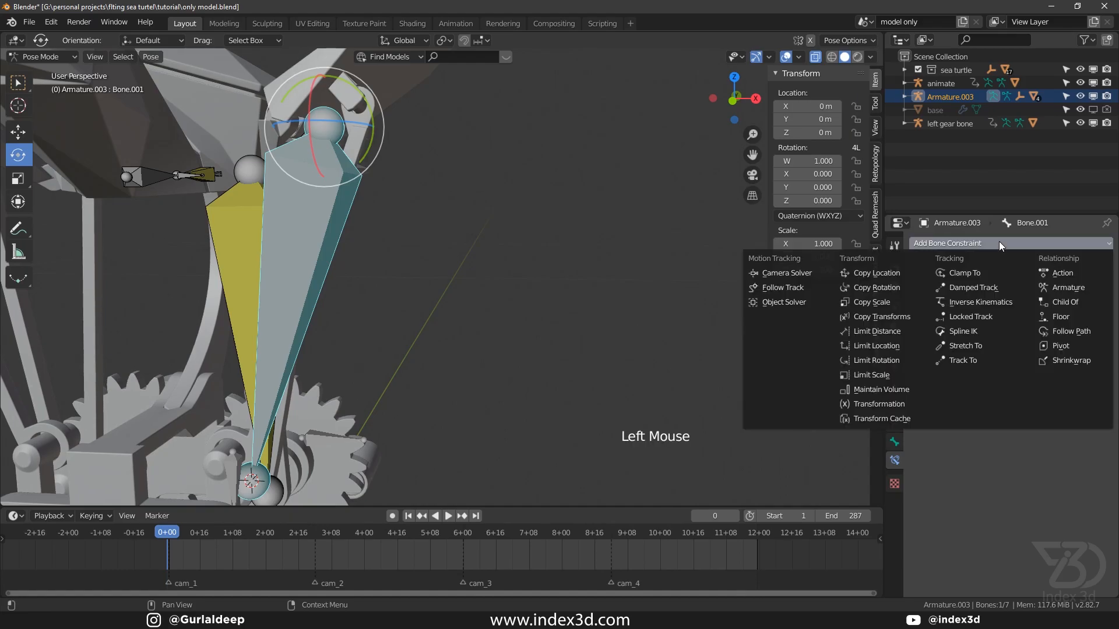
pyautogui.click(1004, 305)
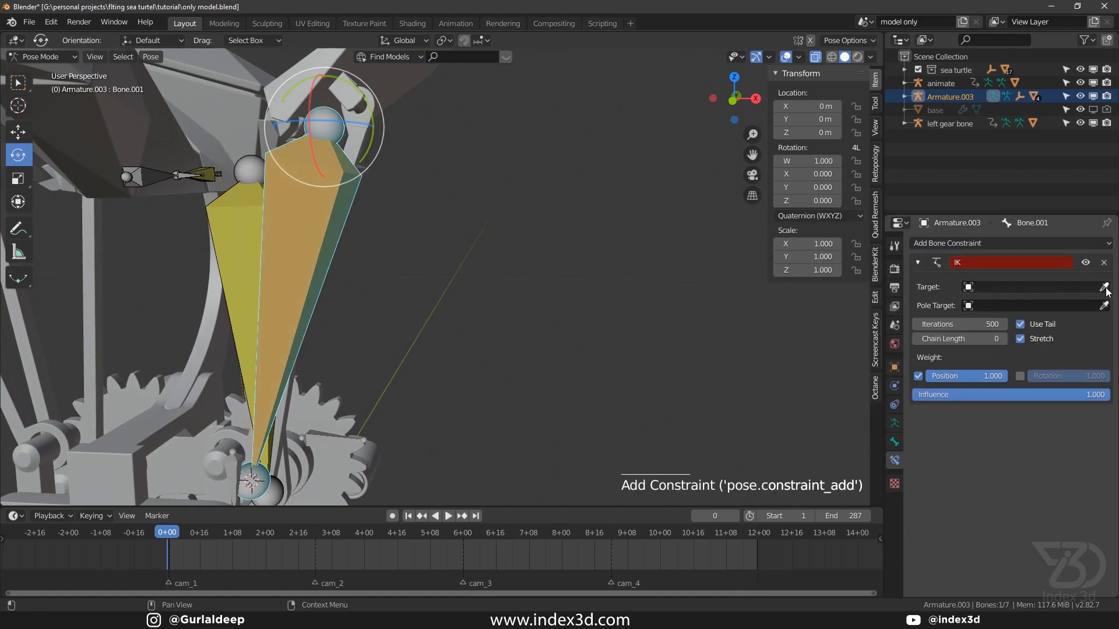
# Set the IK constraint's target to left gear bone and its bone to stick 2 target, and save.
pyautogui.click(1042, 287)
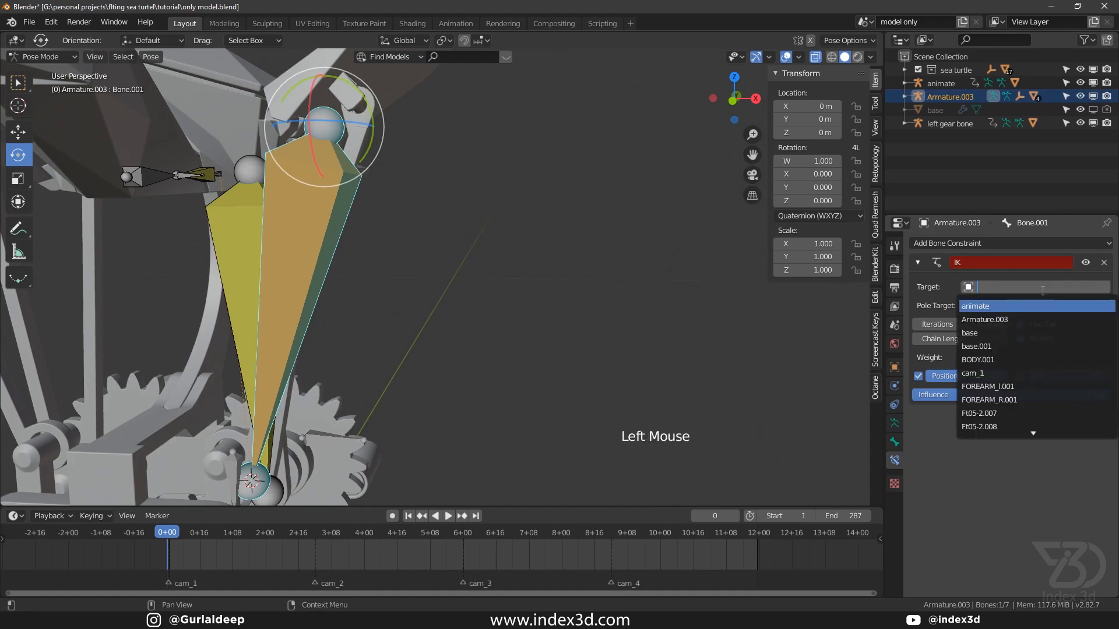
pyautogui.write('left')
pyautogui.click(981, 306)
pyautogui.scroll(-3, 495, 384)
pyautogui.keyDown('shift'); pyautogui.moveTo(495, 384); pyautogui.dragTo(387, 385, button='middle'); pyautogui.keyUp('shift')
pyautogui.click(989, 305)
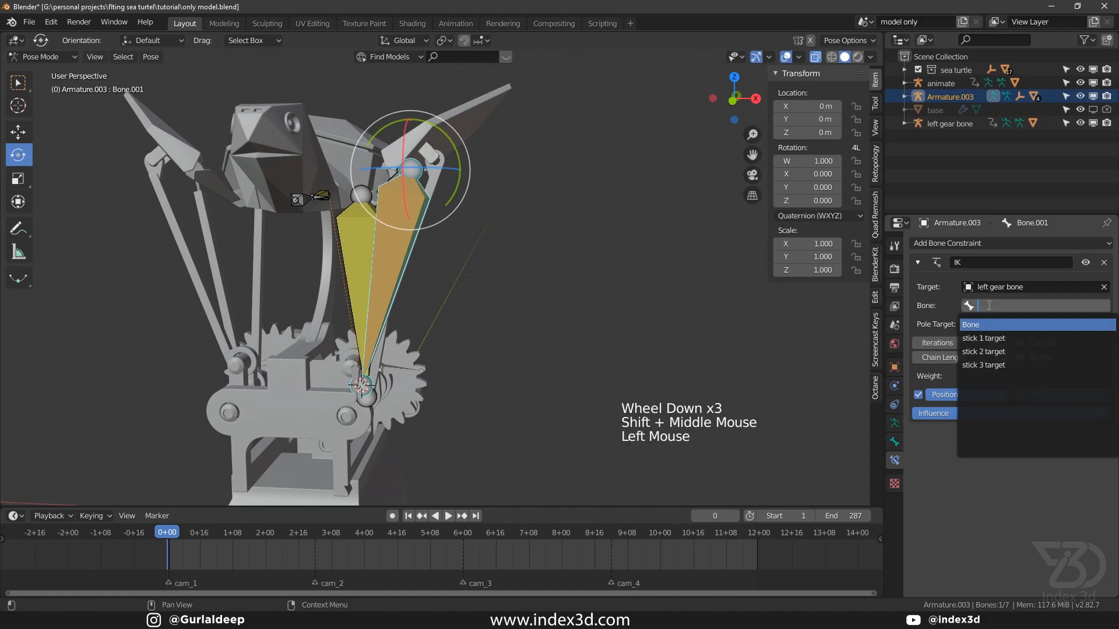
pyautogui.click(983, 351)
pyautogui.moveTo(501, 385); pyautogui.dragTo(450, 395, button='middle')
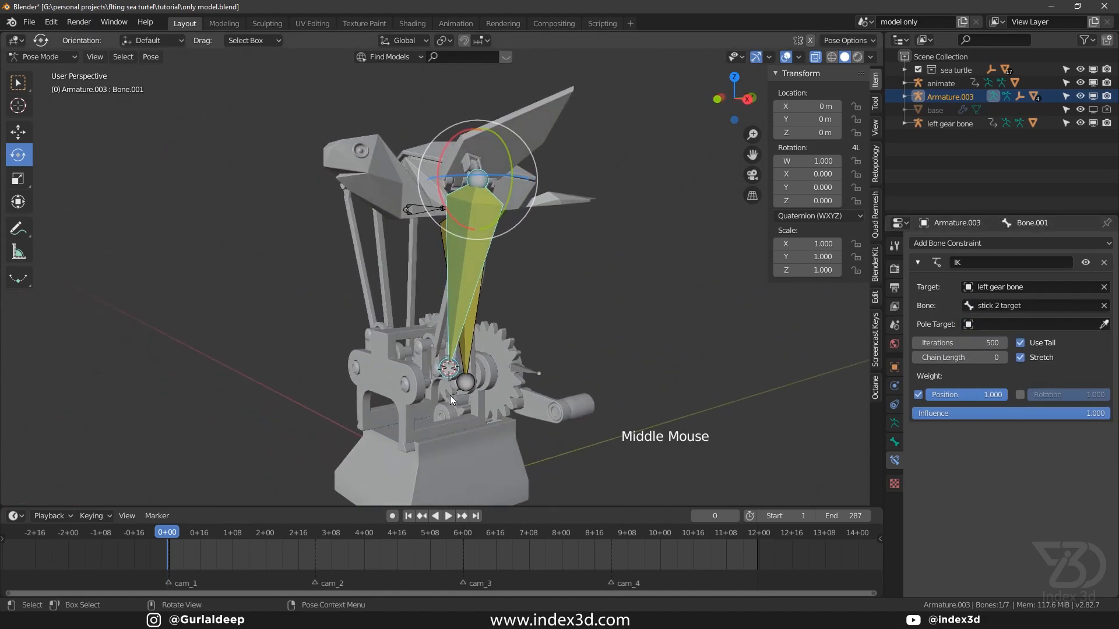
pyautogui.scroll(4, 426, 364)
pyautogui.scroll(3, 426, 364)
pyautogui.hotkey('ctrl', 's')
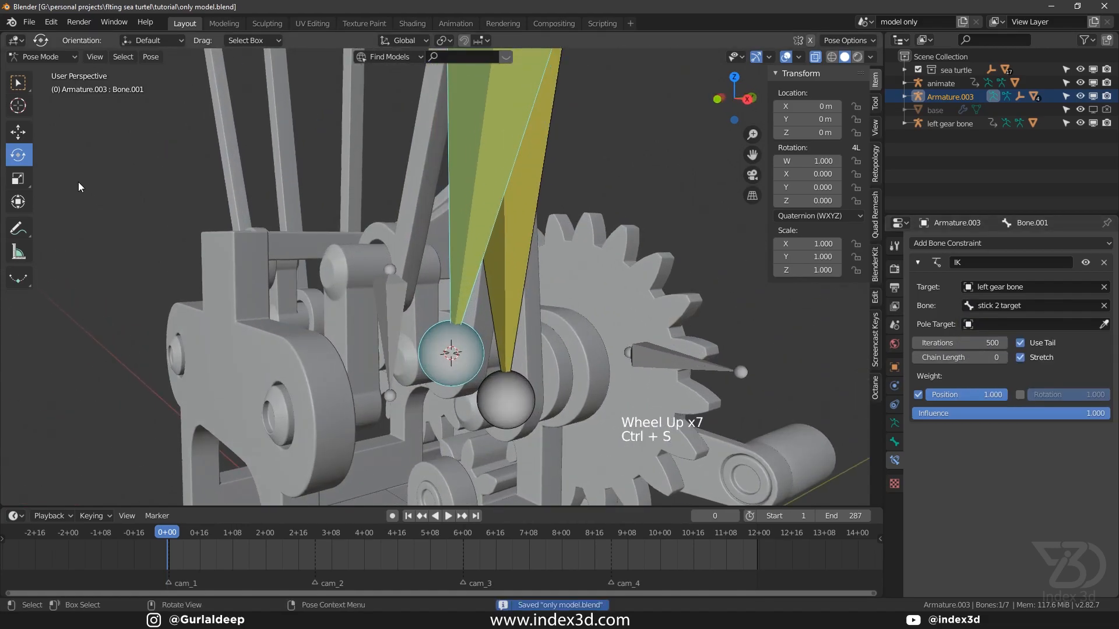
# Return to Object Mode, isolate Armature.003 in local view and save to examine its bones.
pyautogui.click(48, 58)
pyautogui.click(52, 76)
pyautogui.scroll(-3, 417, 274)
pyautogui.keyDown('shift'); pyautogui.moveTo(418, 273); pyautogui.dragTo(415, 240, button='middle'); pyautogui.keyUp('shift')
pyautogui.scroll(2, 418, 271)
pyautogui.click(418, 178)
pyautogui.press('KP_Divide')
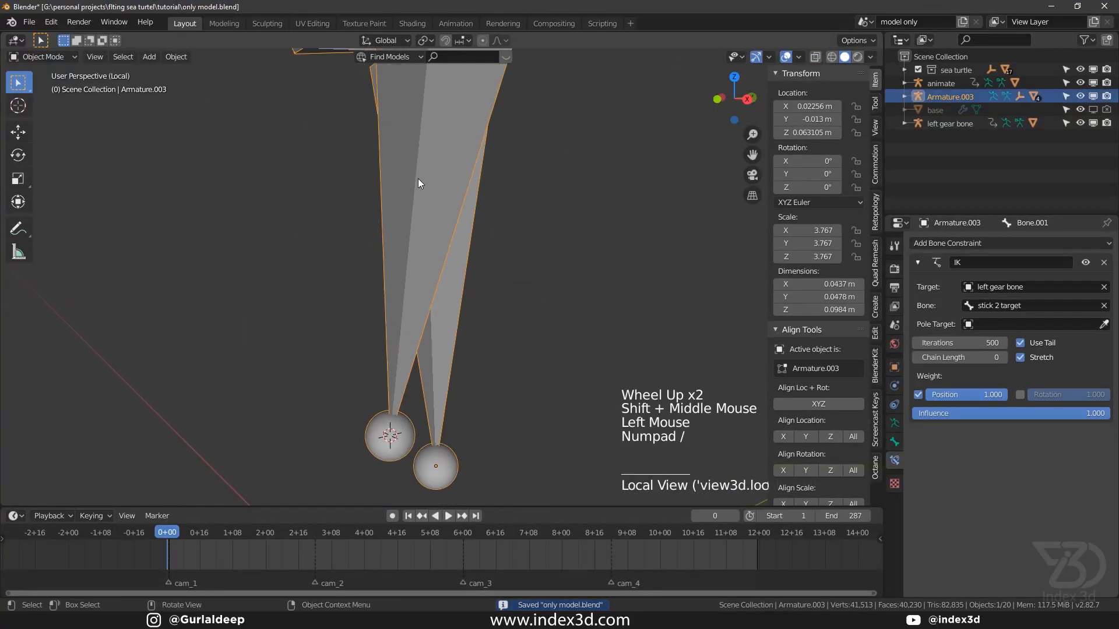
pyautogui.hotkey('ctrl', 's')
pyautogui.keyDown('shift'); pyautogui.moveTo(417, 178); pyautogui.dragTo(443, 209, button='middle'); pyautogui.keyUp('shift')
pyautogui.moveTo(442, 210)
pyautogui.mouseDown(button='middle')
pyautogui.moveTo(471, 242)
pyautogui.moveTo(431, 212)
pyautogui.mouseUp(button='middle')
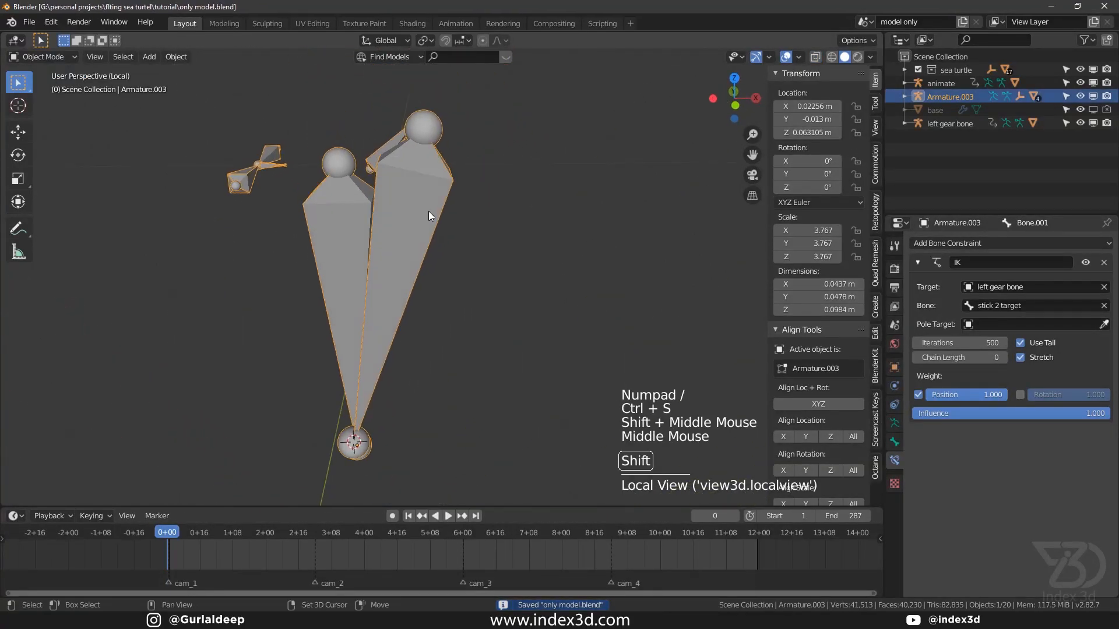
# In Pose Mode, select the connecting-rod bone, examine its lower end and exit local view.
pyautogui.click(41, 56)
pyautogui.click(36, 101)
pyautogui.click(407, 231)
pyautogui.keyDown('shift'); pyautogui.moveTo(380, 272); pyautogui.dragTo(438, 343, button='middle'); pyautogui.keyUp('shift')
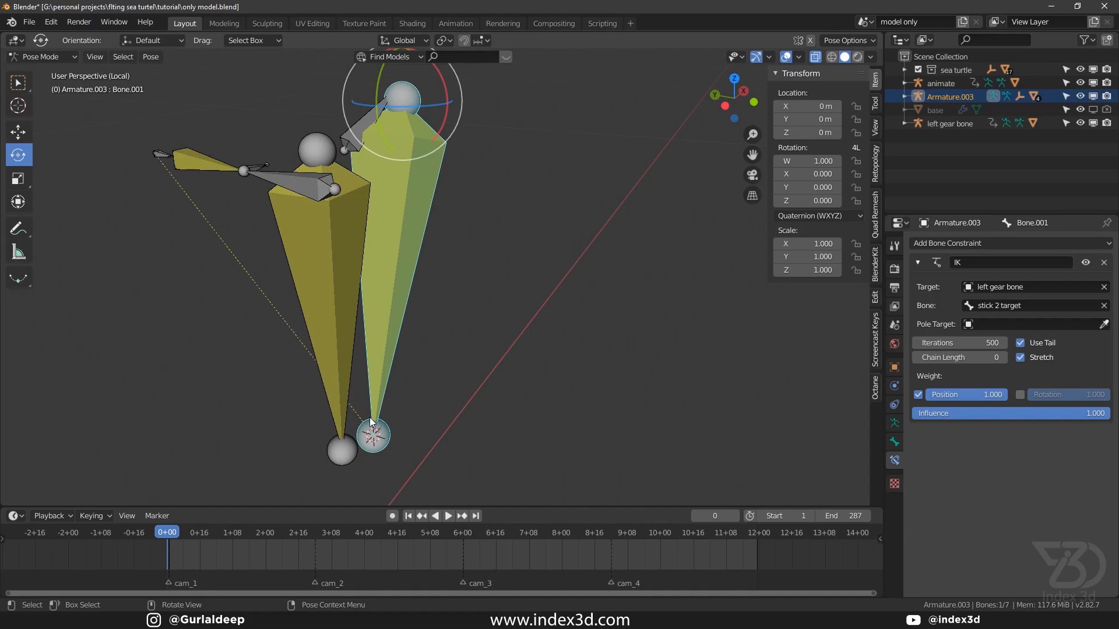
pyautogui.scroll(2, 377, 166)
pyautogui.keyDown('shift'); pyautogui.moveTo(411, 218); pyautogui.dragTo(393, 270, button='middle'); pyautogui.keyUp('shift')
pyautogui.press('KP_Divide')
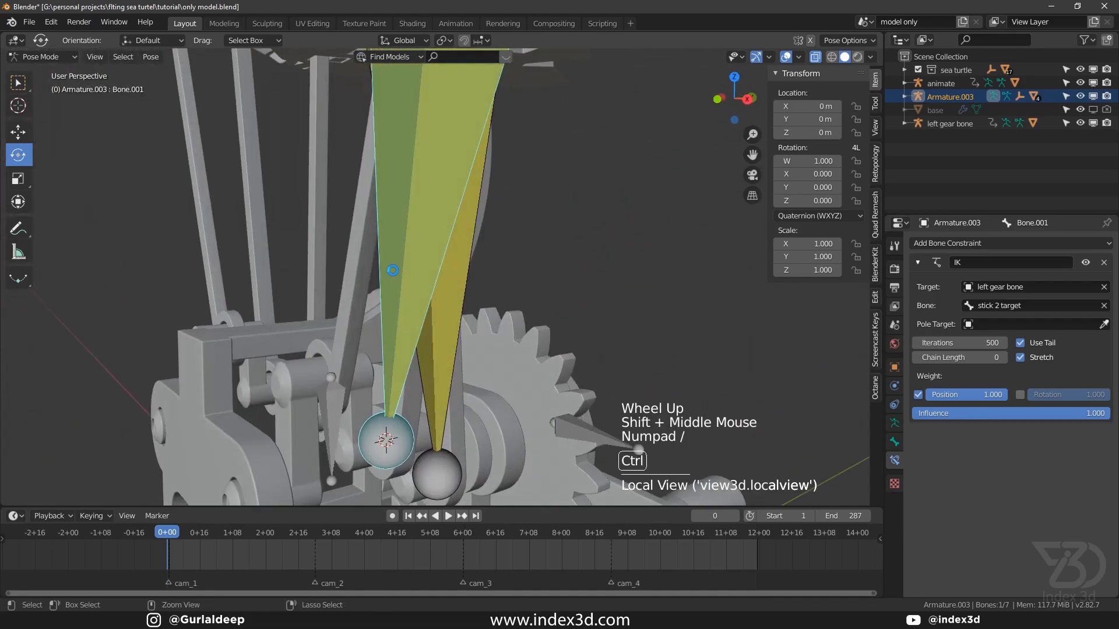
# Save, examine the connecting-rod bones' upper ends, and briefly annotate the short arm bone's joint before erasing the mark.
pyautogui.hotkey('ctrl', 's')
pyautogui.scroll(-4, 392, 271)
pyautogui.keyDown('shift'); pyautogui.moveTo(379, 175); pyautogui.dragTo(426, 397, button='middle'); pyautogui.keyUp('shift')
pyautogui.scroll(2, 382, 339)
pyautogui.scroll(2, 320, 311)
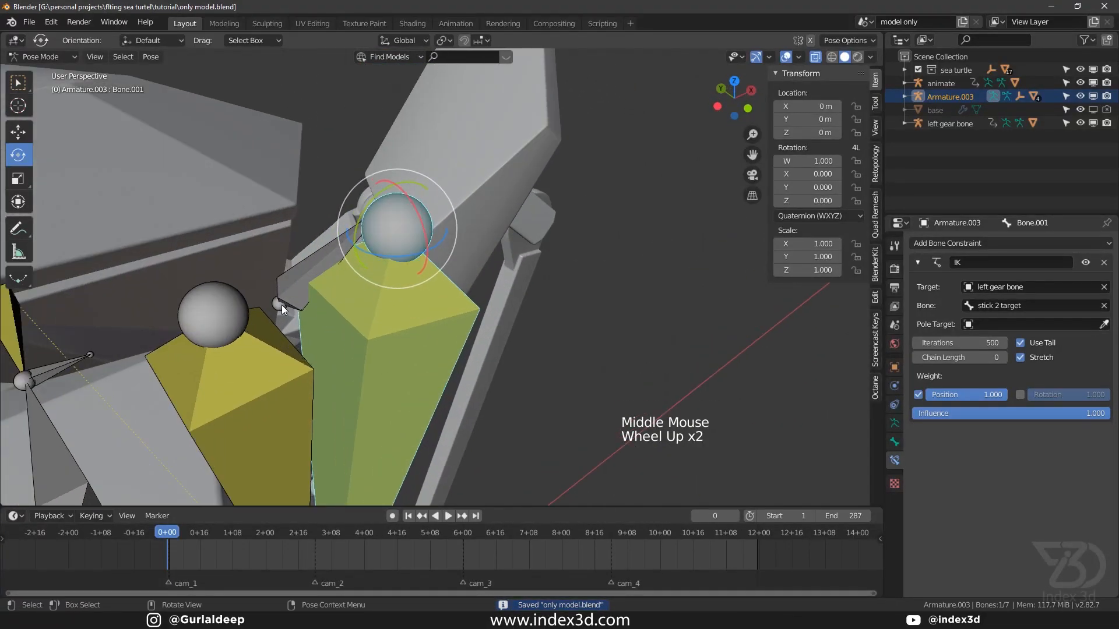
pyautogui.click(19, 228)
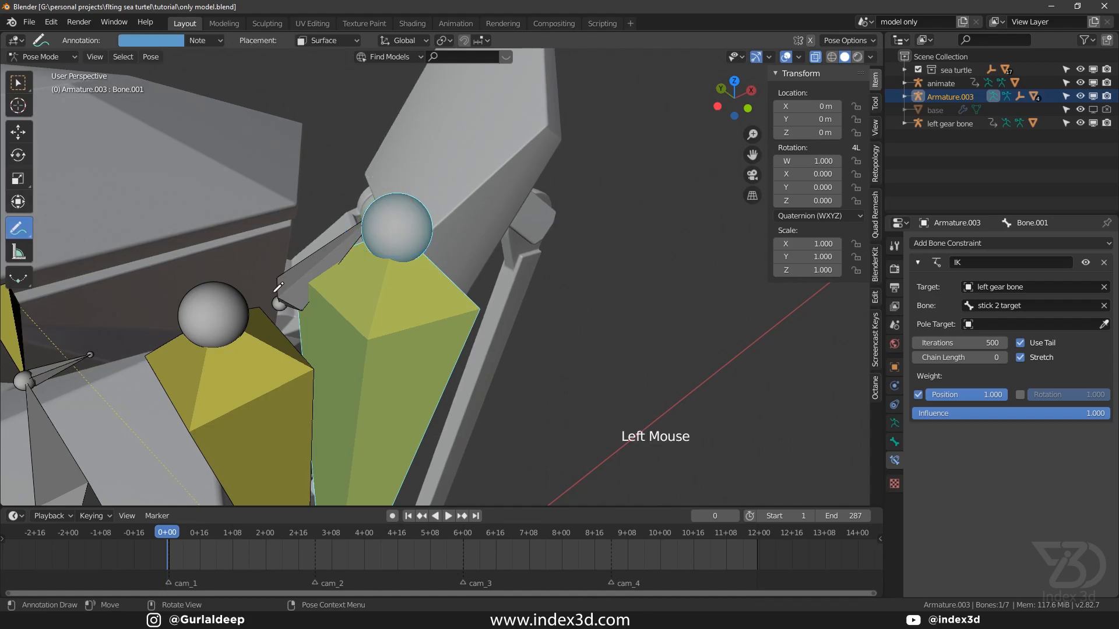
pyautogui.moveTo(395, 264); pyautogui.dragTo(395, 268)
pyautogui.keyDown('ctrl'); pyautogui.moveTo(296, 283); pyautogui.dragTo(398, 259); pyautogui.keyUp('ctrl')
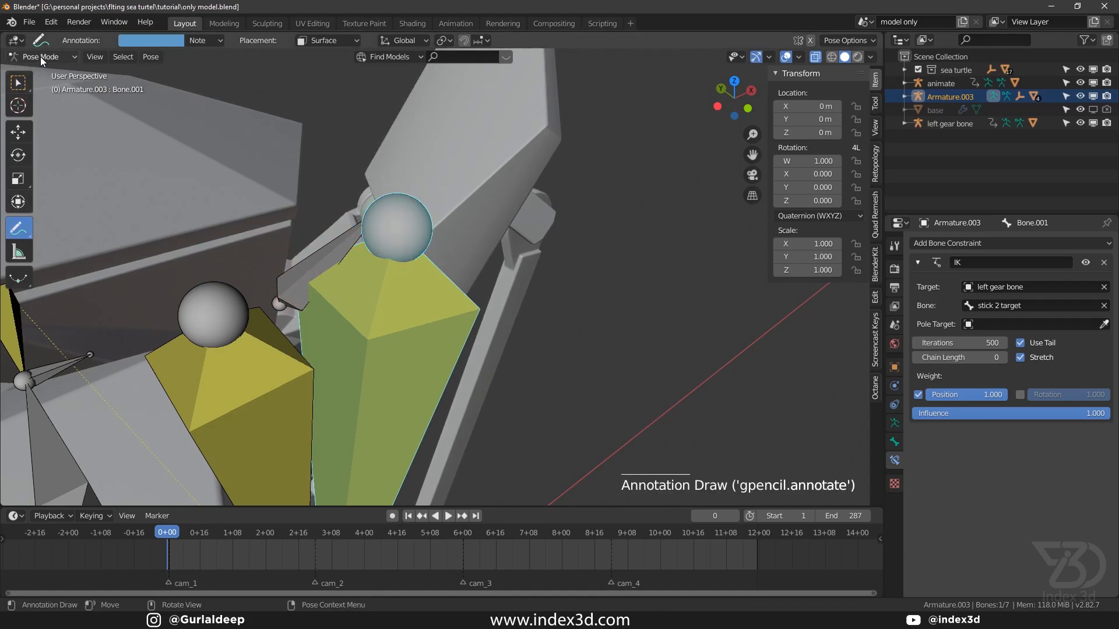
# Toggle to Object Mode and back to Pose Mode, isolate Armature.003 in local view and save.
pyautogui.press('Tab')
pyautogui.press('Tab')
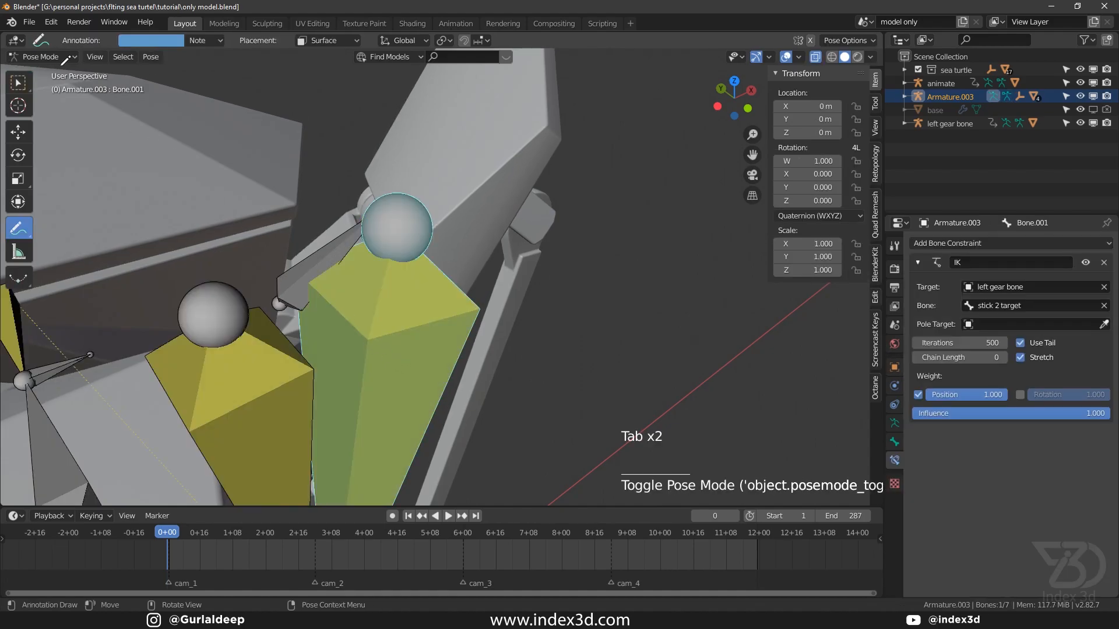
pyautogui.click(52, 57)
pyautogui.click(50, 72)
pyautogui.click(50, 58)
pyautogui.click(53, 101)
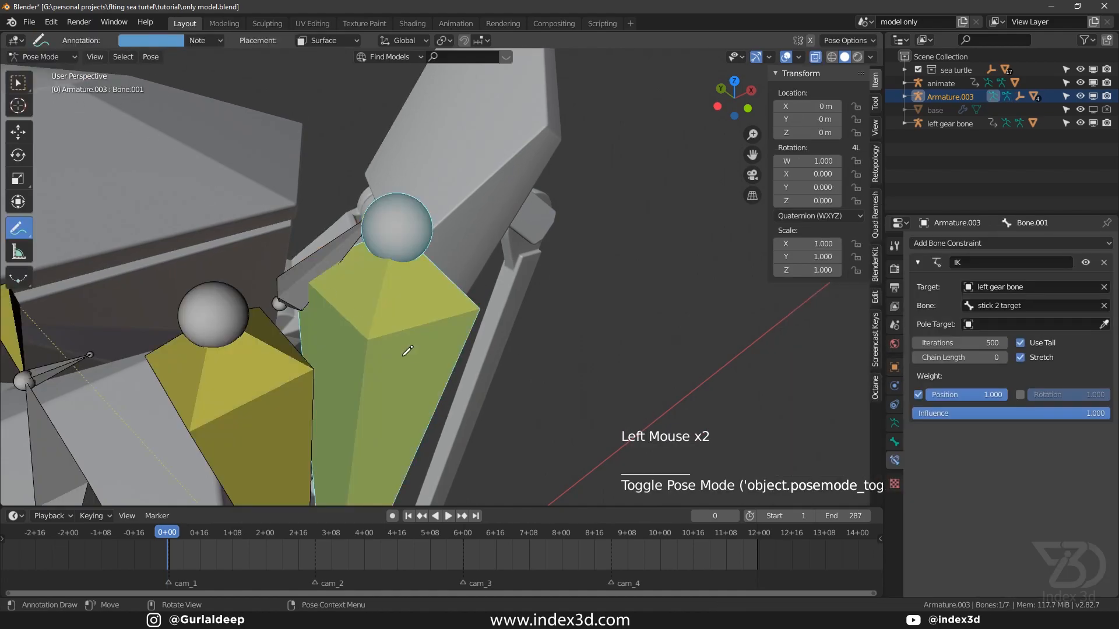
pyautogui.press('KP_Divide')
pyautogui.hotkey('ctrl', 's')
pyautogui.moveTo(423, 358)
pyautogui.keyDown('shift'); pyautogui.mouseDown(button='middle')
pyautogui.moveTo(443, 355)
pyautogui.moveTo(425, 343)
pyautogui.mouseUp(button='middle'); pyautogui.keyUp('shift')
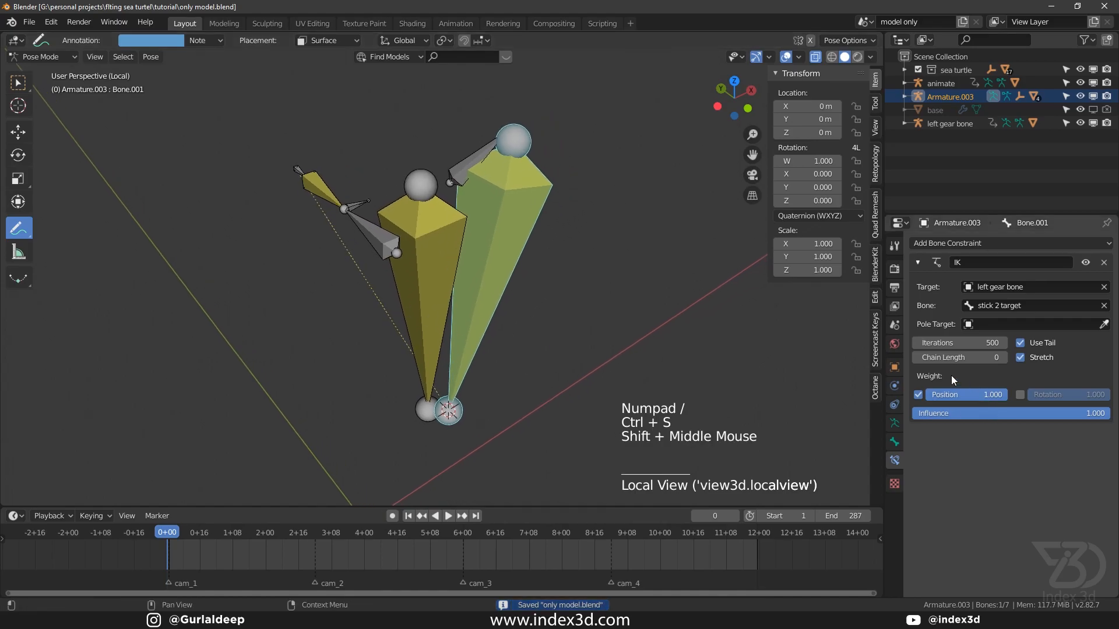
pyautogui.scroll(1, 483, 281)
pyautogui.keyDown('shift'); pyautogui.moveTo(491, 235); pyautogui.dragTo(469, 281, button='middle'); pyautogui.keyUp('shift')
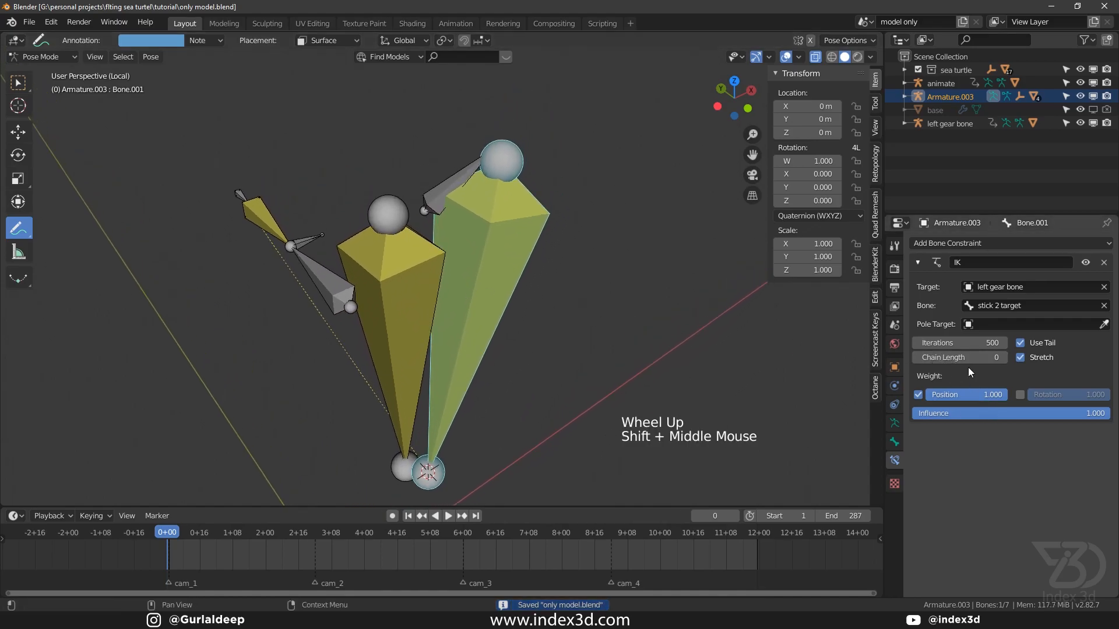
# Set the chain length of the connecting-rod bone's IK constraint to 2 and save.
pyautogui.click(440, 205)
pyautogui.keyDown('ctrl'); pyautogui.moveTo(488, 243); pyautogui.dragTo(441, 193); pyautogui.keyUp('ctrl')
pyautogui.click(1001, 357)
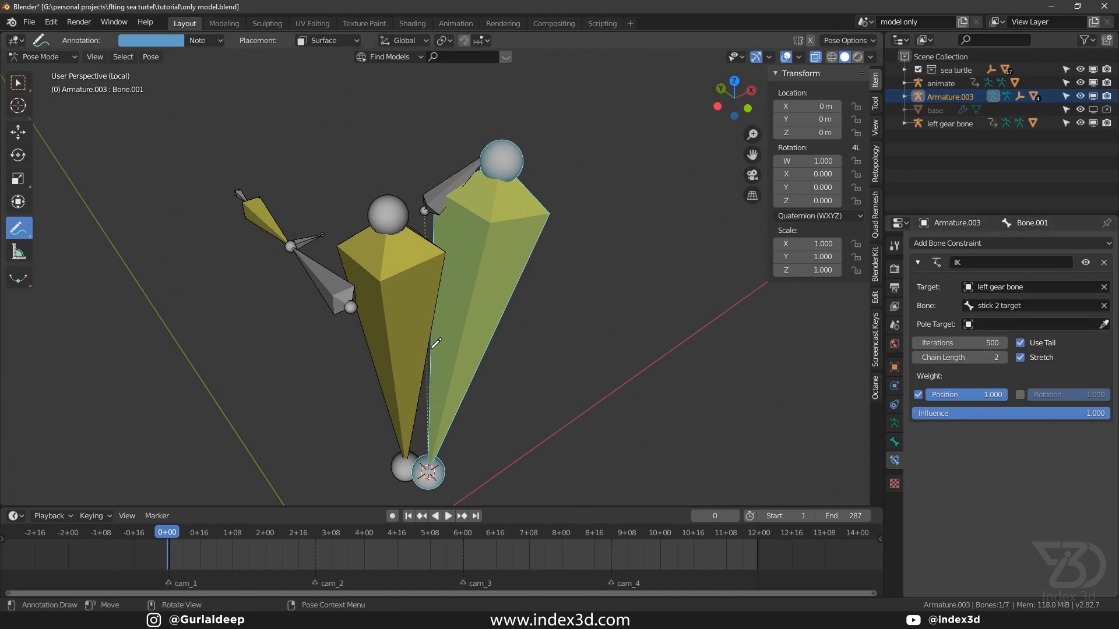
pyautogui.hotkey('ctrl', 's')
# Return to Object Mode, exit local view and save the file.
pyautogui.click(36, 57)
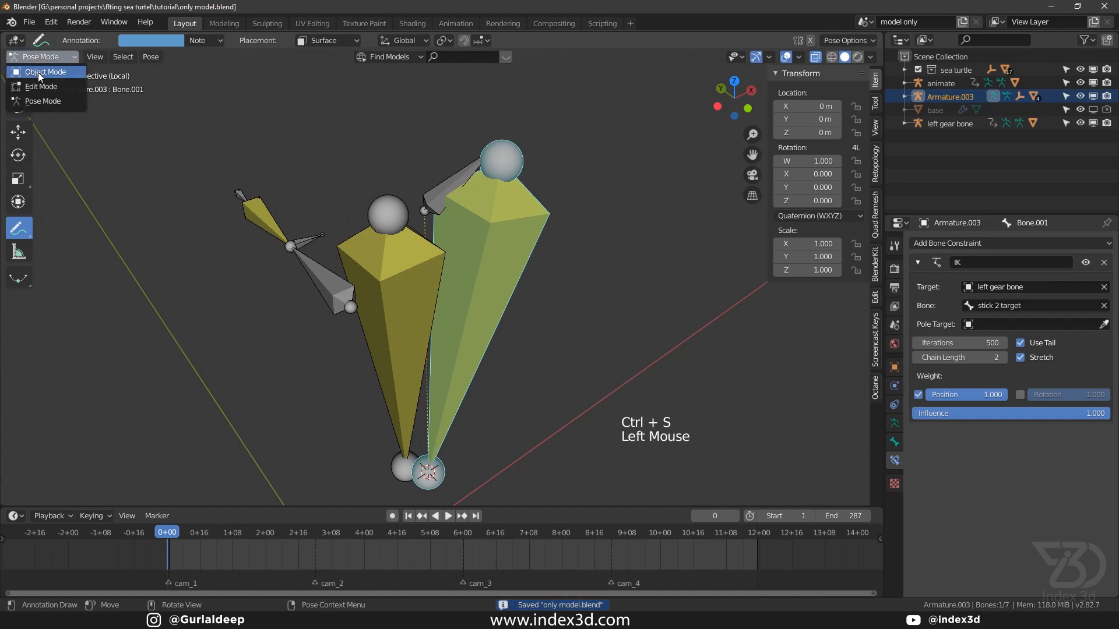
pyautogui.click(37, 73)
pyautogui.hotkey('ctrl', 's')
pyautogui.press('KP_Divide')
pyautogui.hotkey('ctrl', 's')
# Play the animation and inspect the connecting-rod bones' motion from the front and side.
pyautogui.scroll(-4, 390, 317)
pyautogui.keyDown('shift'); pyautogui.moveTo(390, 317); pyautogui.dragTo(361, 313, button='middle'); pyautogui.keyUp('shift')
pyautogui.moveTo(361, 314); pyautogui.dragTo(342, 295, button='middle')
pyautogui.press('space')
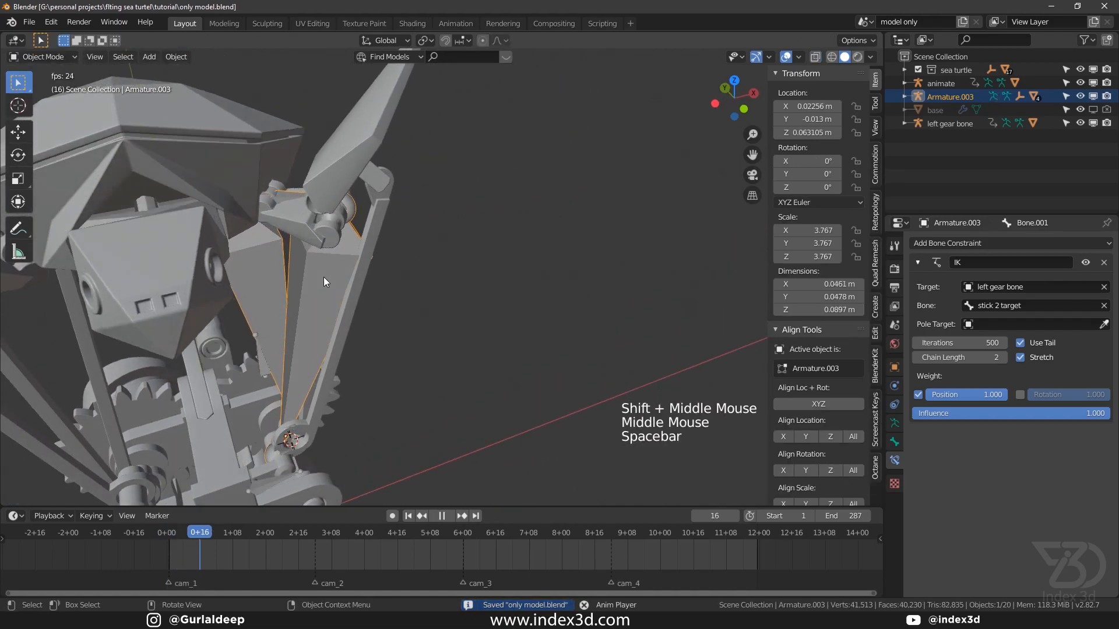
pyautogui.moveTo(323, 319); pyautogui.dragTo(149, 254, button='middle')
pyautogui.press('space')
pyautogui.moveTo(225, 543)
pyautogui.mouseDown()
pyautogui.moveTo(278, 547)
pyautogui.moveTo(234, 550)
pyautogui.mouseUp()
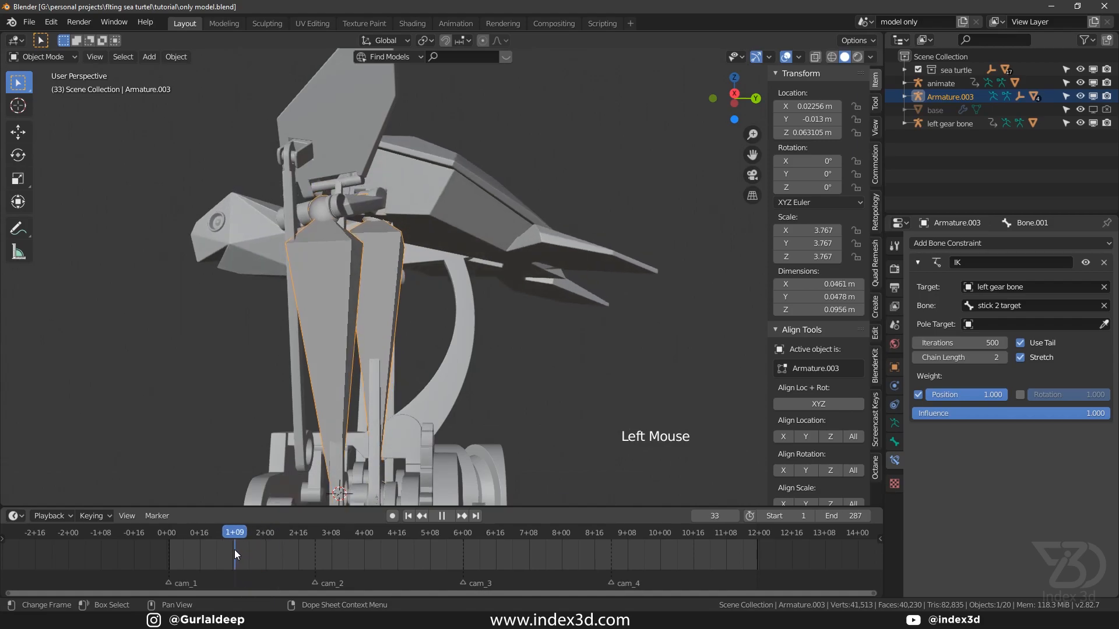
# Play the animation with the arm's hinge in close-up, then return to frame 0 and save.
pyautogui.keyDown('shift'); pyautogui.moveTo(272, 362); pyautogui.dragTo(421, 344, button='middle'); pyautogui.keyUp('shift')
pyautogui.scroll(4, 359, 302)
pyautogui.scroll(4, 421, 277)
pyautogui.moveTo(421, 277); pyautogui.dragTo(396, 280, button='middle')
pyautogui.moveTo(397, 279); pyautogui.dragTo(362, 277, button='middle')
pyautogui.press('space')
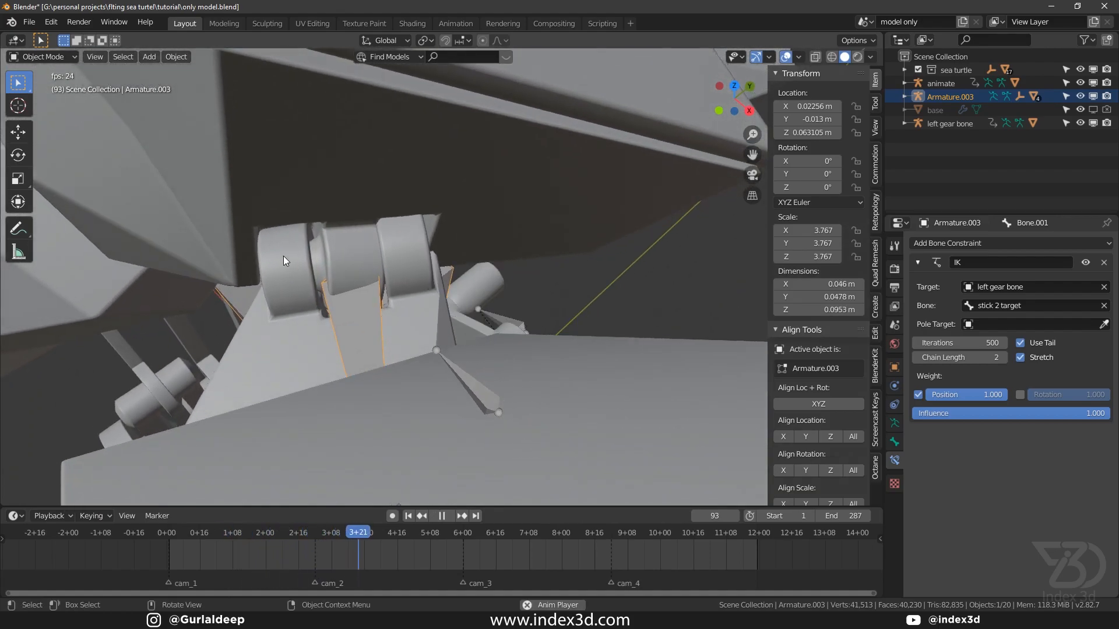
pyautogui.press('space')
pyautogui.moveTo(401, 533); pyautogui.dragTo(167, 552)
pyautogui.hotkey('ctrl', 's')
# In Pose Mode, select Armature.003's short arm bone and set the transform orientation to Local.
pyautogui.moveTo(349, 349); pyautogui.dragTo(382, 310, button='middle')
pyautogui.scroll(2, 340, 303)
pyautogui.click(390, 308)
pyautogui.click(49, 59)
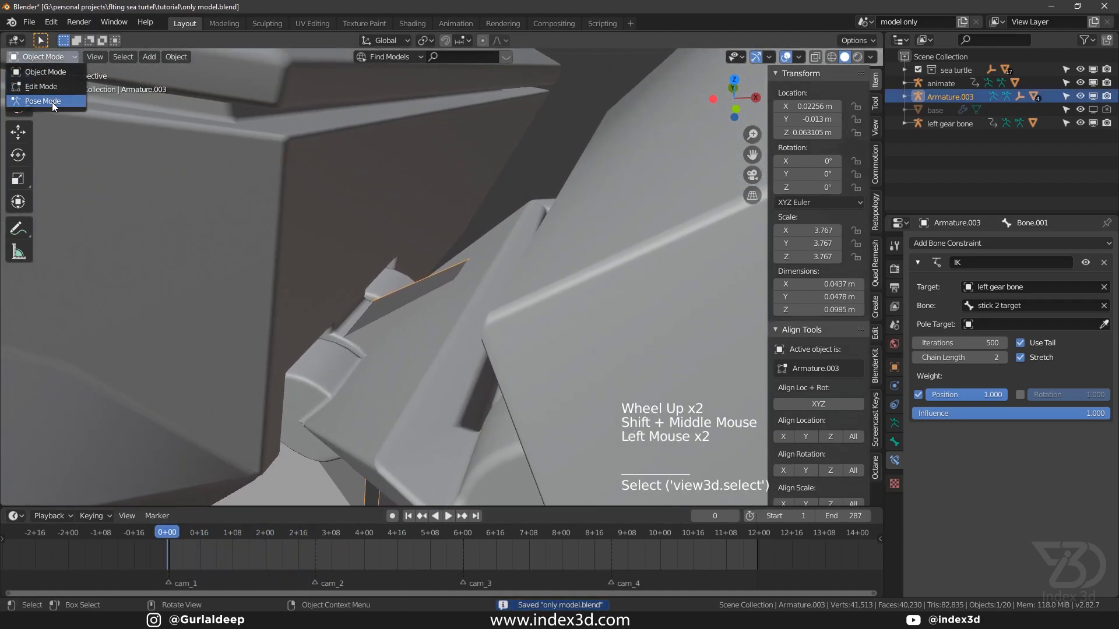
pyautogui.click(49, 100)
pyautogui.click(17, 155)
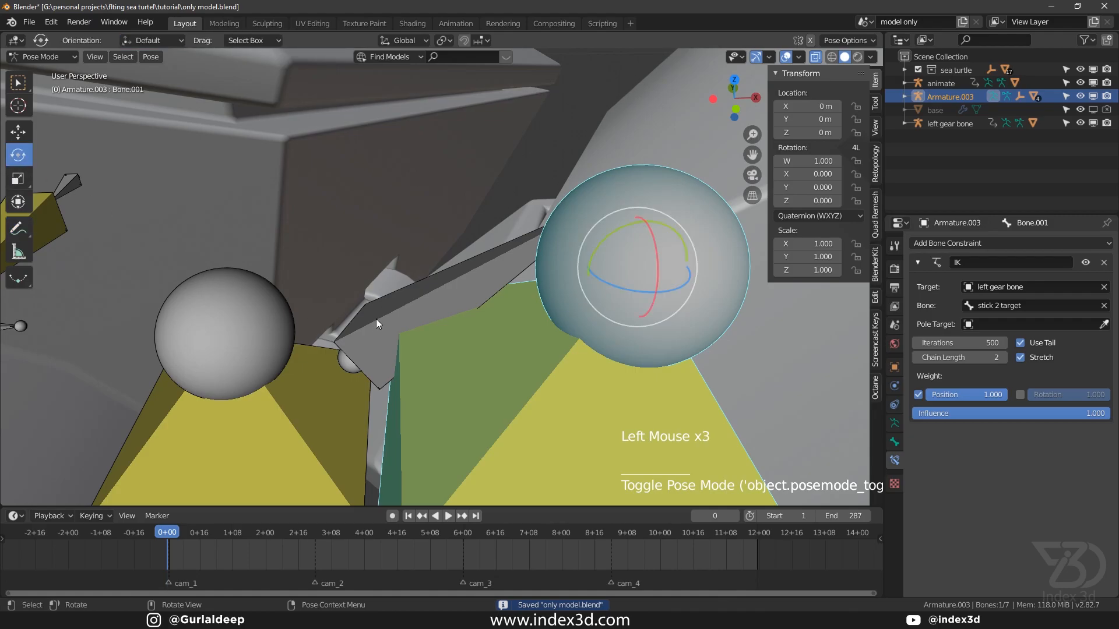
pyautogui.click(375, 321)
pyautogui.moveTo(376, 323); pyautogui.dragTo(435, 361, button='middle')
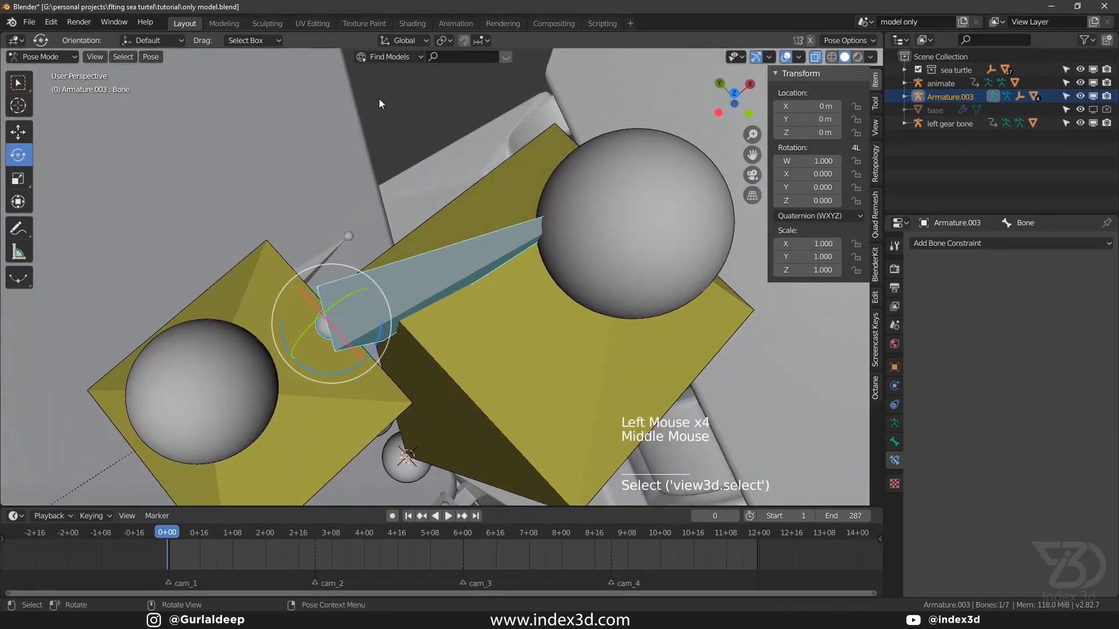
pyautogui.click(402, 40)
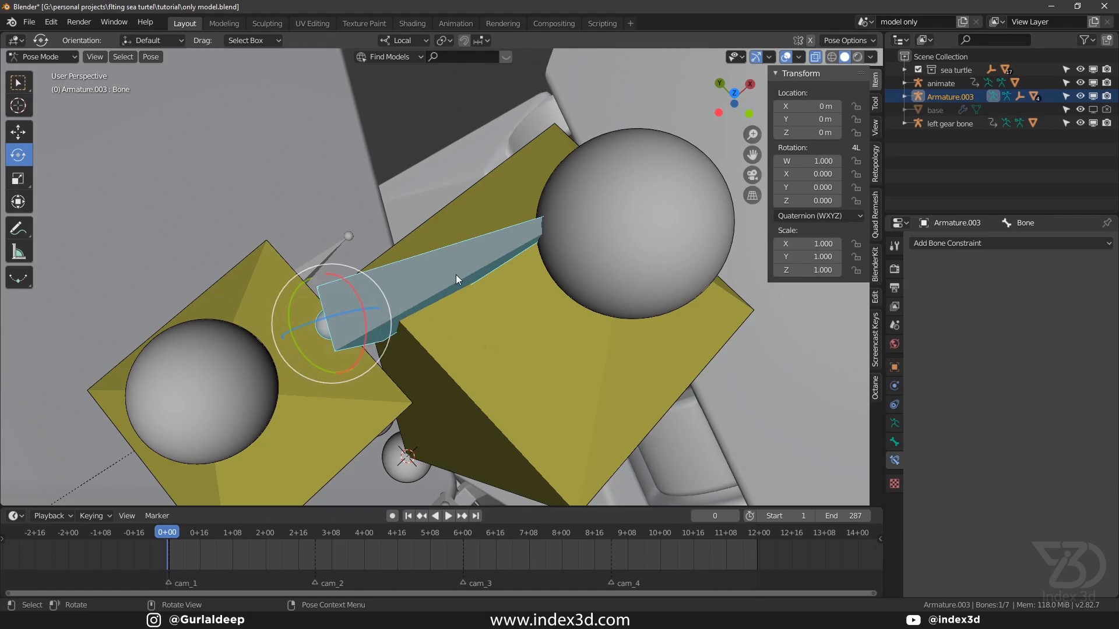
# Lock the short arm bone's inverse kinematics on X and Y and return to Object Mode.
pyautogui.click(894, 443)
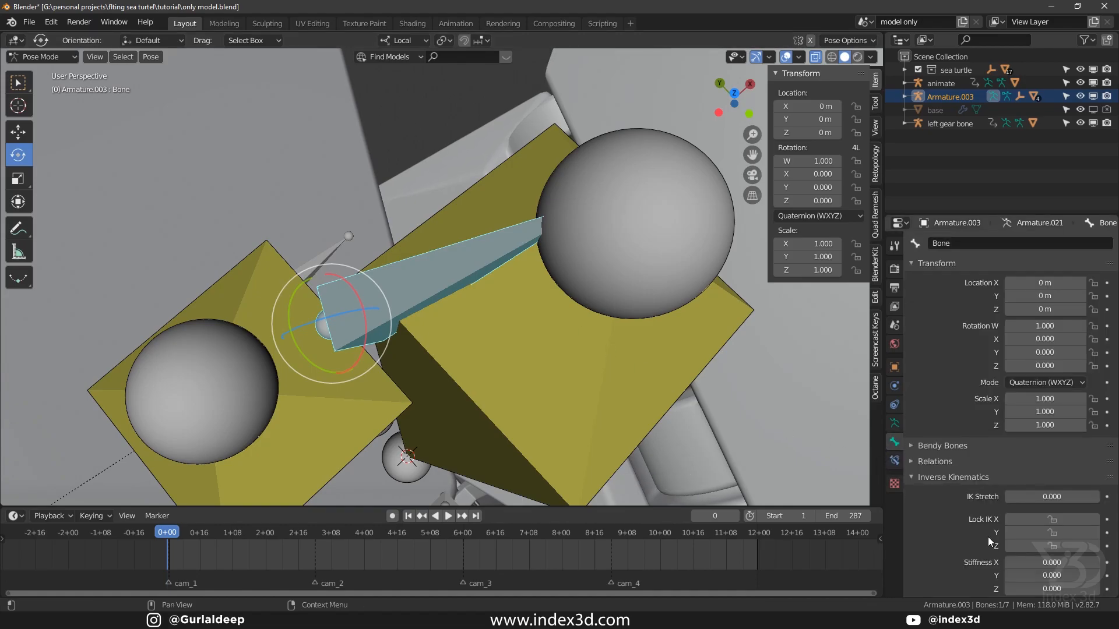
pyautogui.moveTo(1043, 518); pyautogui.dragTo(1043, 532)
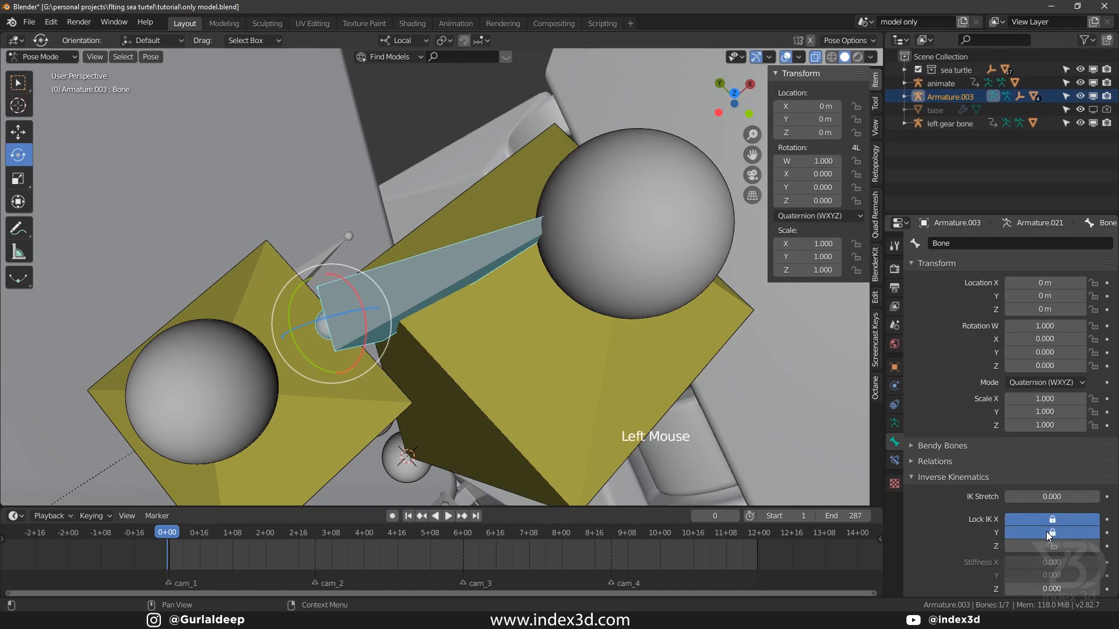
pyautogui.click(41, 56)
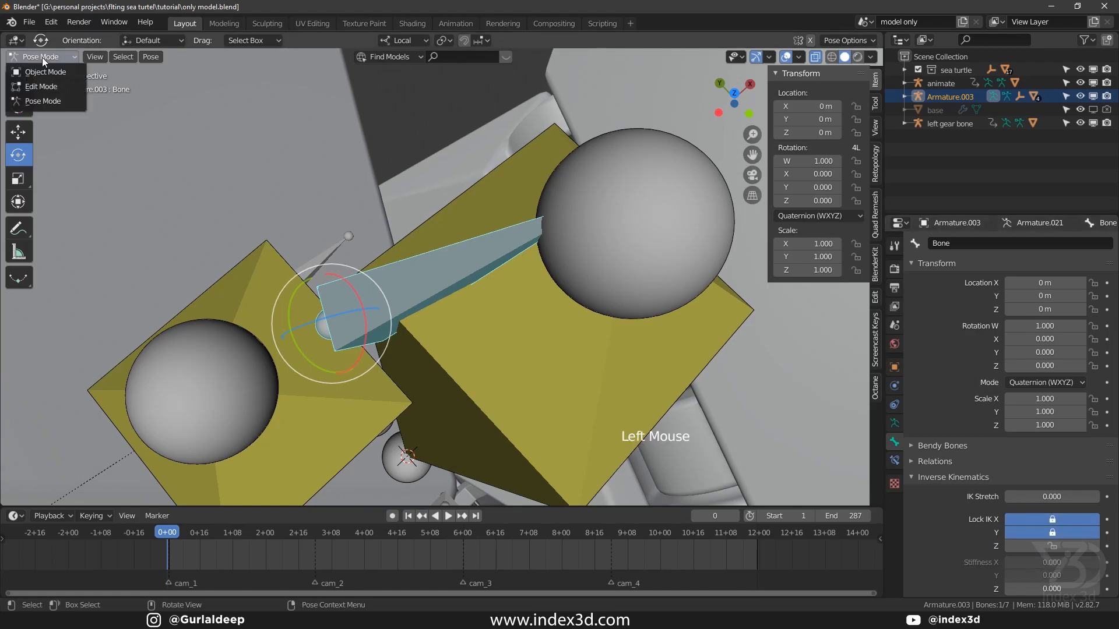
pyautogui.click(26, 70)
# Play the animation to check the arm hinge with the locked axes, then return to frame 1 and save.
pyautogui.scroll(-4, 275, 180)
pyautogui.moveTo(275, 180); pyautogui.dragTo(420, 276, button='middle')
pyautogui.hotkey('ctrl', 's')
pyautogui.moveTo(420, 277); pyautogui.dragTo(391, 257, button='middle')
pyautogui.scroll(-1, 391, 303)
pyautogui.keyDown('shift'); pyautogui.moveTo(390, 303); pyautogui.dragTo(343, 298, button='middle'); pyautogui.keyUp('shift')
pyautogui.moveTo(344, 298); pyautogui.dragTo(300, 264, button='middle')
pyautogui.scroll(2, 277, 256)
pyautogui.moveTo(301, 263); pyautogui.dragTo(324, 273, button='middle')
pyautogui.scroll(3, 330, 274)
pyautogui.press('space')
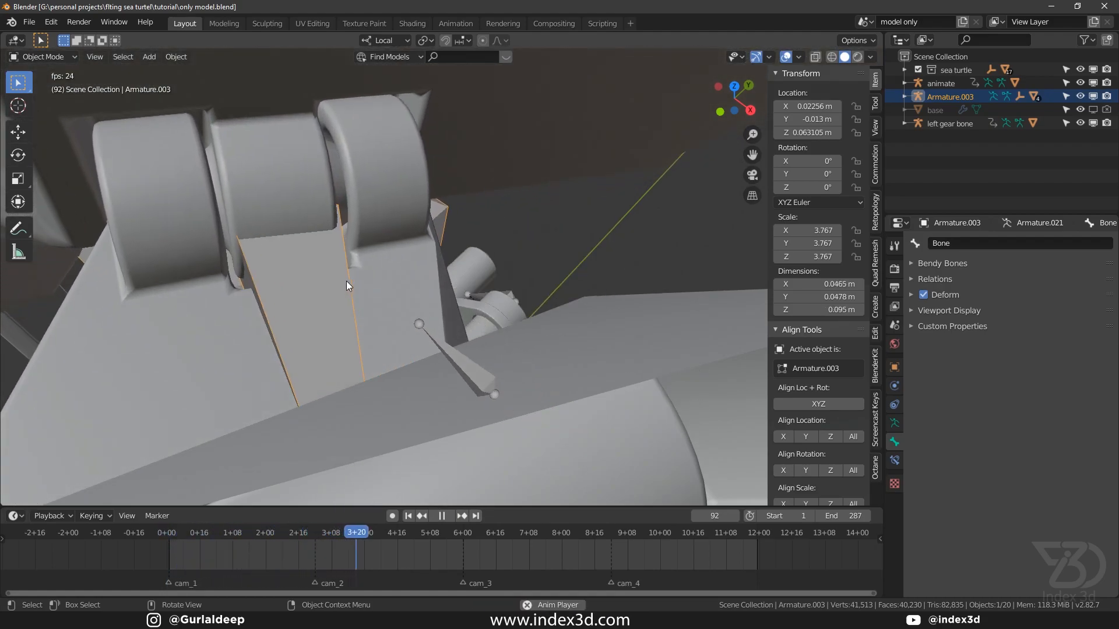
pyautogui.press('space')
pyautogui.press('space')
pyautogui.moveTo(349, 533); pyautogui.dragTo(170, 542)
pyautogui.hotkey('ctrl', 's')
# Identify the lower rod mesh Ft05-2.008, then select the connecting-rod bone in Armature.003's Edit Mode.
pyautogui.scroll(-11, 354, 354)
pyautogui.keyDown('shift'); pyautogui.moveTo(354, 354); pyautogui.dragTo(355, 292, button='middle'); pyautogui.keyUp('shift')
pyautogui.moveTo(355, 291); pyautogui.dragTo(355, 235, button='middle')
pyautogui.scroll(4, 344, 306)
pyautogui.keyDown('shift'); pyautogui.moveTo(344, 306); pyautogui.dragTo(335, 295, button='middle'); pyautogui.keyUp('shift')
pyautogui.moveTo(335, 294); pyautogui.dragTo(315, 287, button='middle')
pyautogui.click(333, 282)
pyautogui.keyDown('shift'); pyautogui.scroll(-1, 287, 389); pyautogui.keyUp('shift')
pyautogui.click(299, 392)
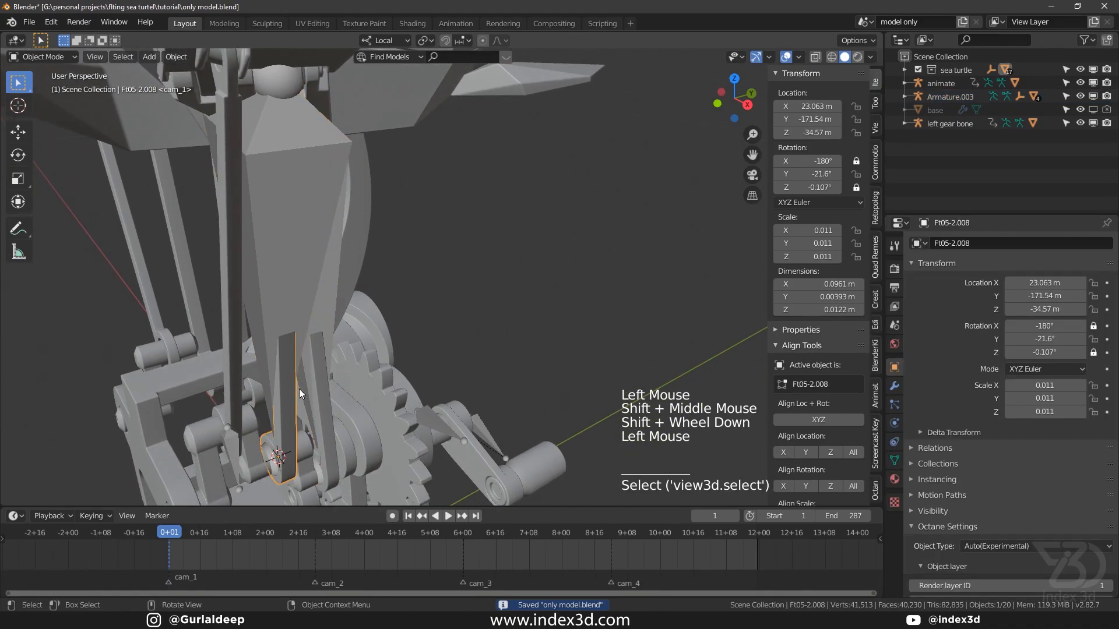
pyautogui.click(282, 207)
pyautogui.press('Tab')
pyautogui.click(287, 210)
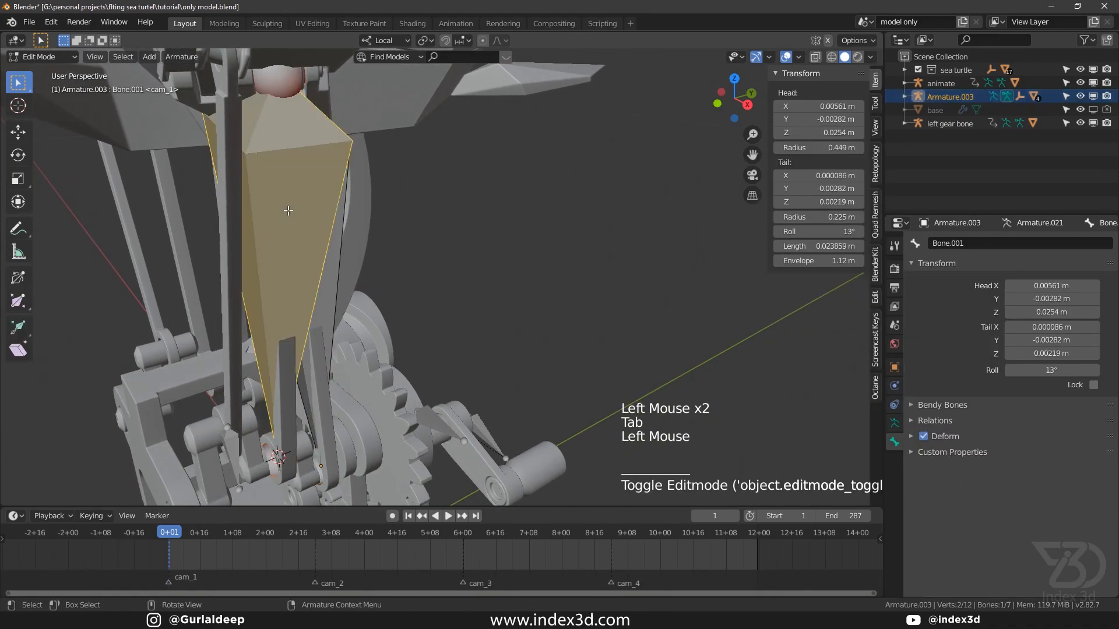
# In Object Mode, parent the rod mesh Ft05-2.008 to Armature.003's connecting-rod bone and save.
pyautogui.press('Tab')
pyautogui.keyDown('shift'); pyautogui.click(288, 396); pyautogui.keyUp('shift')
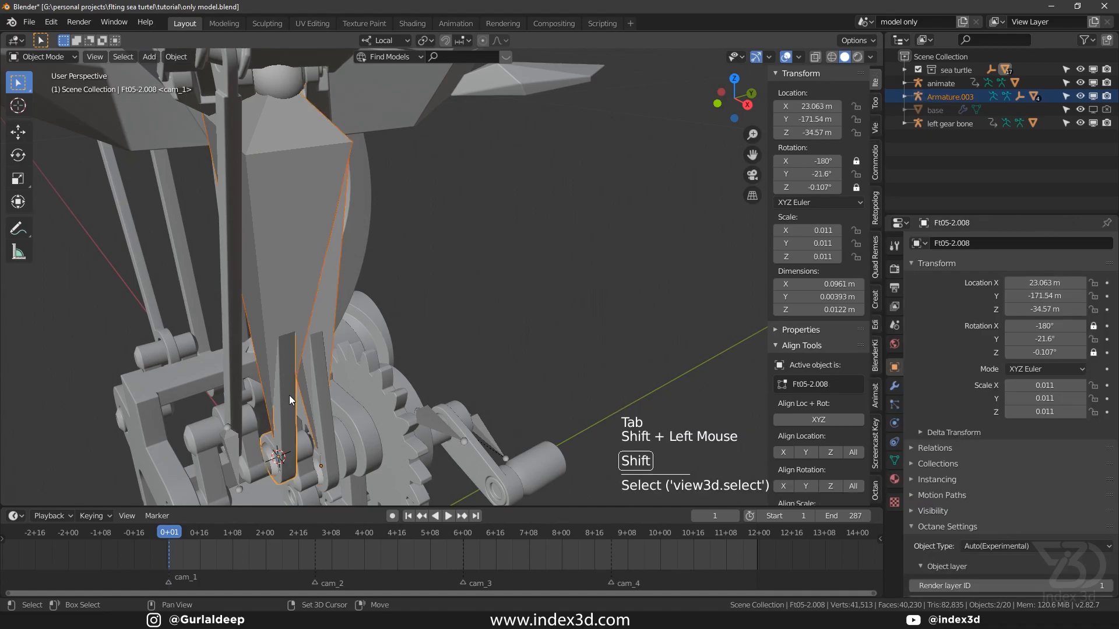
pyautogui.keyDown('shift'); pyautogui.click(276, 340); pyautogui.keyUp('shift')
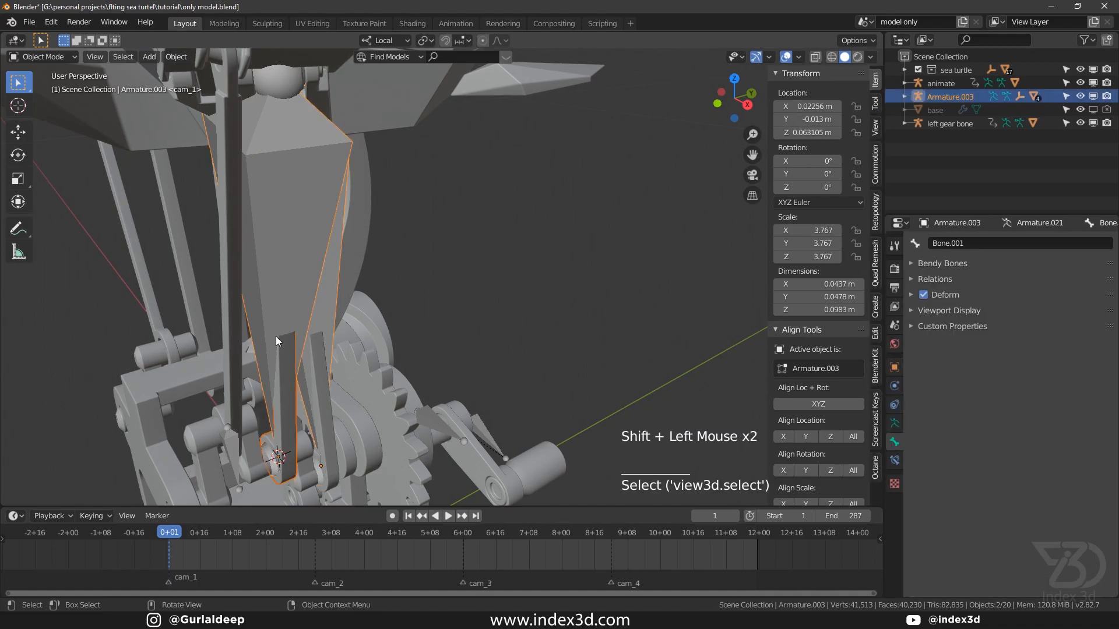
pyautogui.hotkey('ctrl', 'p')
pyautogui.click(275, 337)
pyautogui.hotkey('ctrl', 's')
# Play the animation to check the newly parented rod, then hide Armature.003.
pyautogui.keyDown('shift'); pyautogui.moveTo(303, 399); pyautogui.dragTo(271, 341, button='middle'); pyautogui.keyUp('shift')
pyautogui.click(272, 342)
pyautogui.press('space')
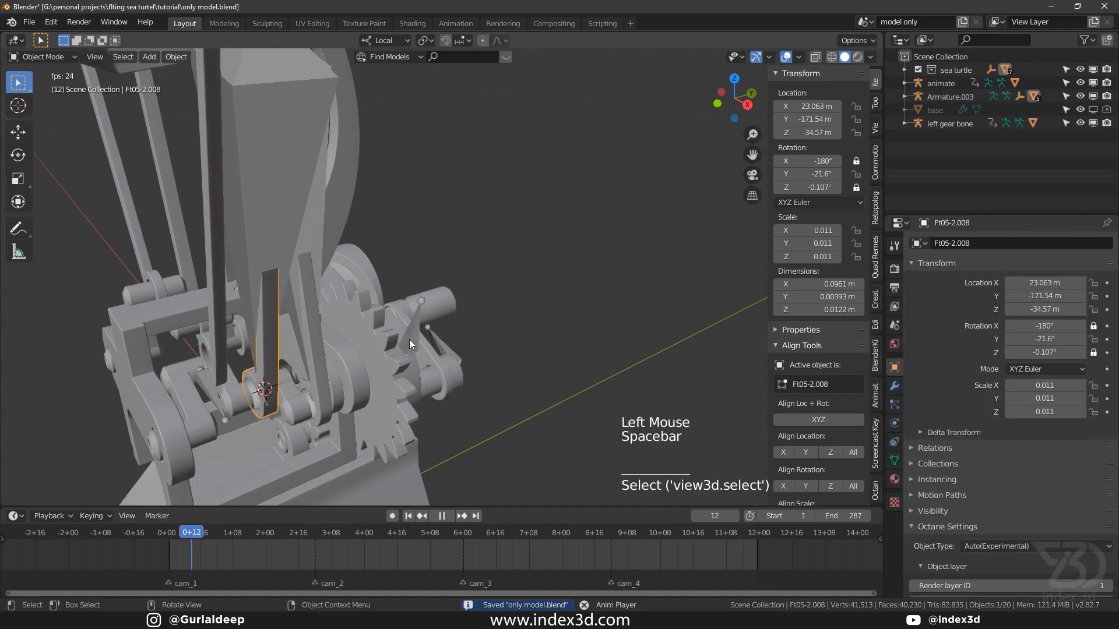
pyautogui.press('space')
pyautogui.click(316, 239)
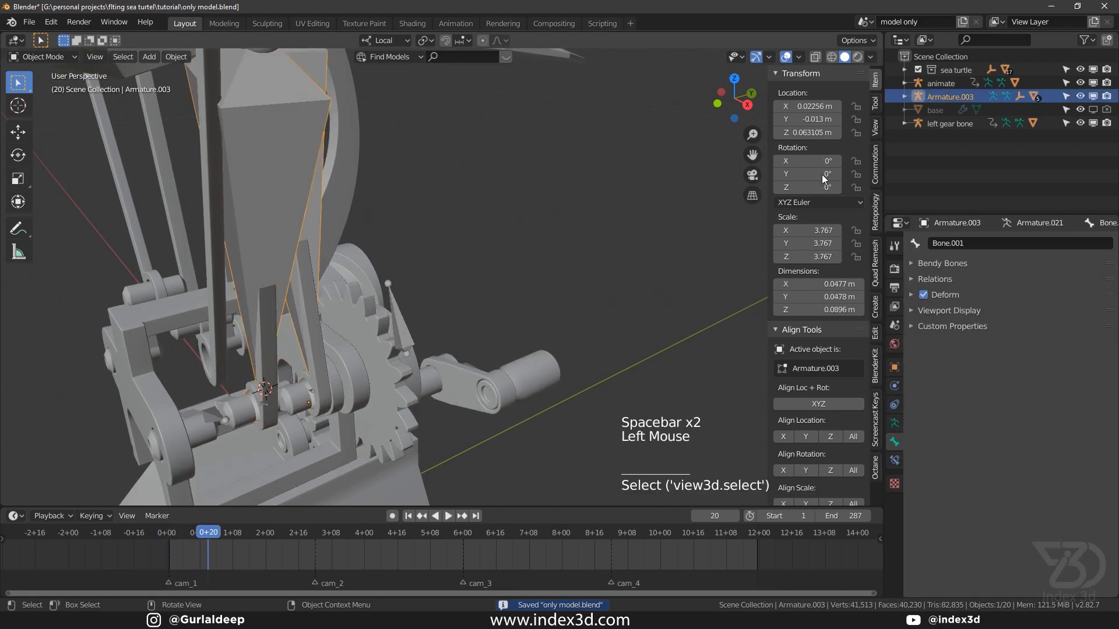
pyautogui.click(1079, 96)
# Play the animation without the bones to inspect the rods and flippers, then return to frame 0 and save.
pyautogui.scroll(-4, 442, 208)
pyautogui.keyDown('shift'); pyautogui.moveTo(441, 208); pyautogui.dragTo(460, 227, button='middle'); pyautogui.keyUp('shift')
pyautogui.moveTo(461, 227); pyautogui.dragTo(480, 247, button='middle')
pyautogui.press('space')
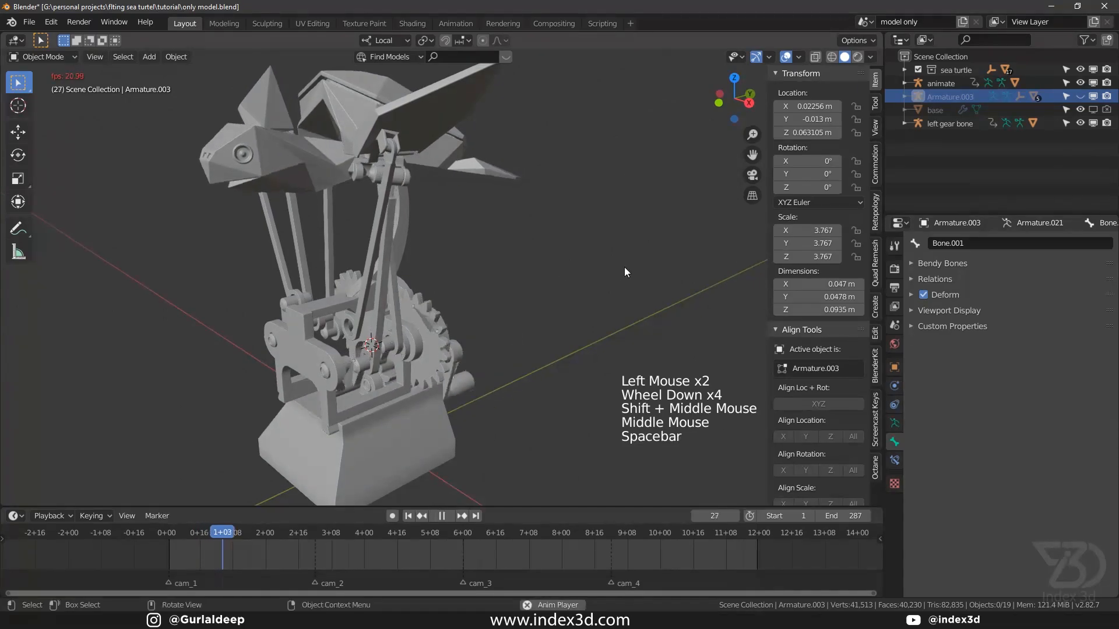
pyautogui.keyDown('shift'); pyautogui.moveTo(604, 267); pyautogui.dragTo(372, 251, button='middle'); pyautogui.keyUp('shift')
pyautogui.scroll(3, 413, 166)
pyautogui.moveTo(452, 153); pyautogui.dragTo(483, 61, button='middle')
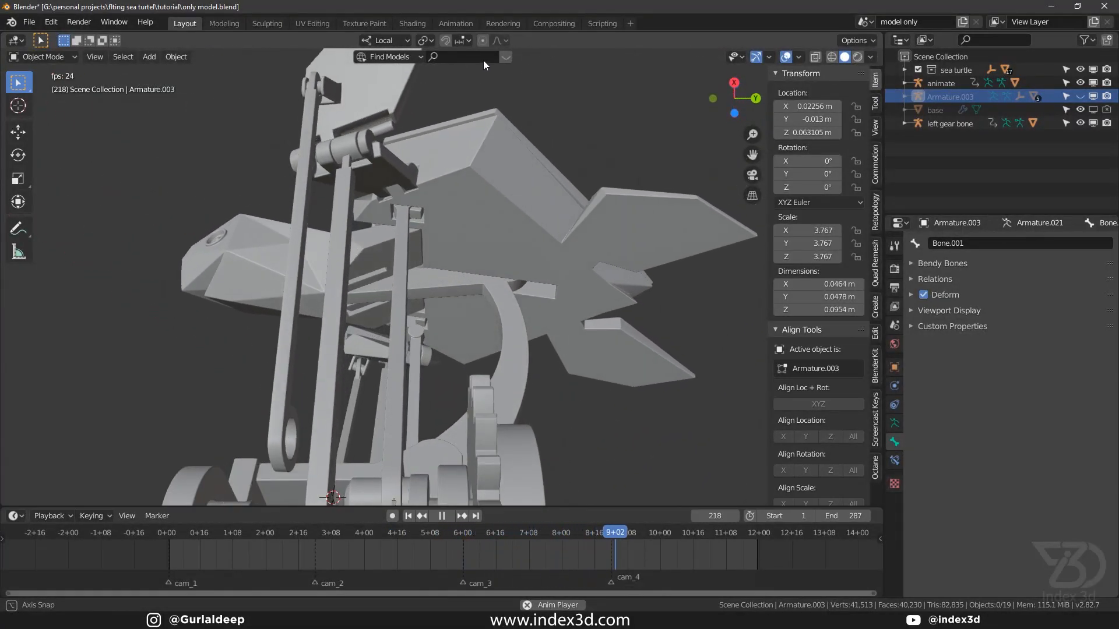
pyautogui.press('space')
pyautogui.moveTo(245, 533); pyautogui.dragTo(167, 532)
pyautogui.hotkey('ctrl', 's')
# Save the file and select the flipper mesh FOREARM_l.001.
pyautogui.middleClick(442, 301)
pyautogui.hotkey('ctrl', 's')
pyautogui.moveTo(442, 300); pyautogui.dragTo(466, 290, button='middle')
pyautogui.hotkey('ctrl', 's')
pyautogui.keyDown('shift'); pyautogui.moveTo(414, 207); pyautogui.dragTo(397, 239, button='middle'); pyautogui.keyUp('shift')
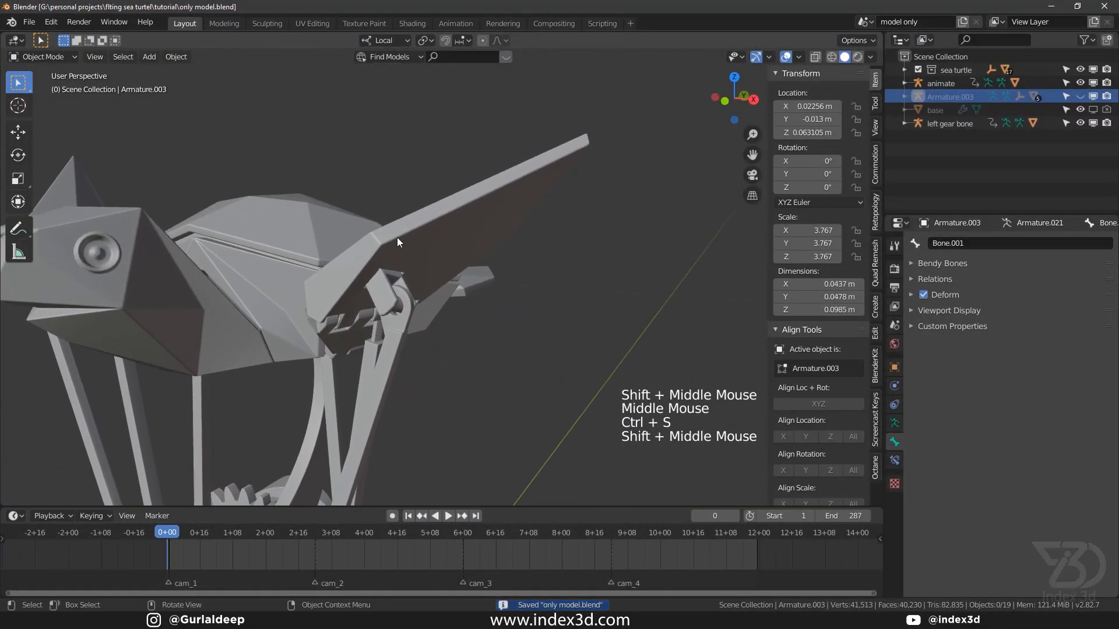
pyautogui.click(402, 240)
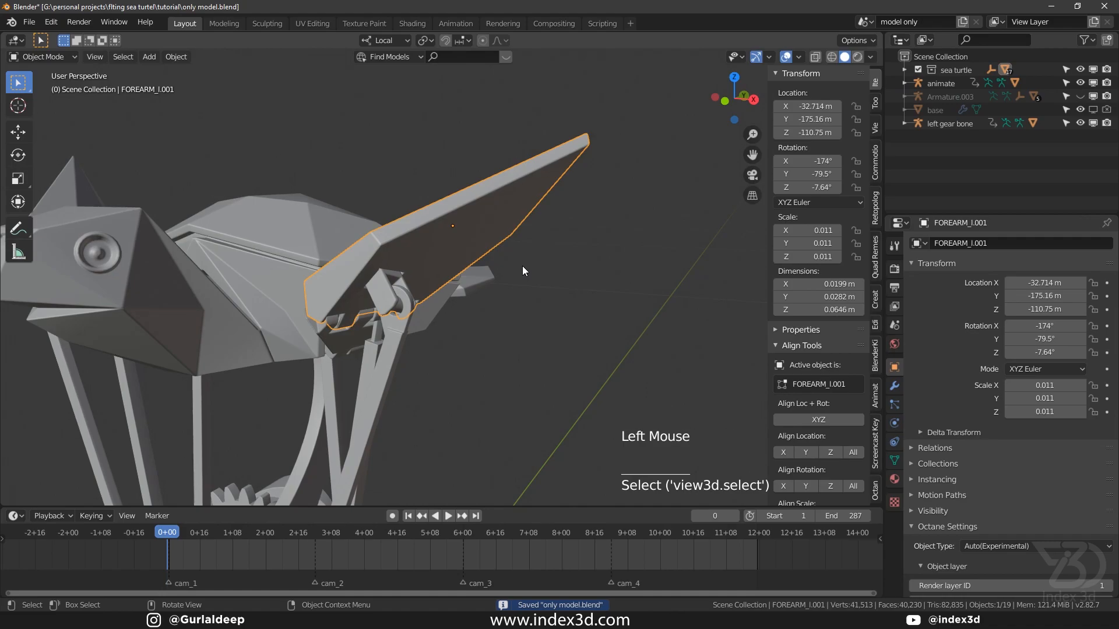
# Examine the flipper's inner hinge and its outer rod connection from several angles, saving the file.
pyautogui.hotkey('ctrl', 's')
pyautogui.keyDown('shift'); pyautogui.moveTo(394, 271); pyautogui.dragTo(408, 280, button='middle'); pyautogui.keyUp('shift')
pyautogui.moveTo(408, 281); pyautogui.dragTo(450, 316, button='middle')
pyautogui.moveTo(393, 271); pyautogui.dragTo(439, 344, button='middle')
pyautogui.hotkey('ctrl', 's')
pyautogui.scroll(1, 411, 334)
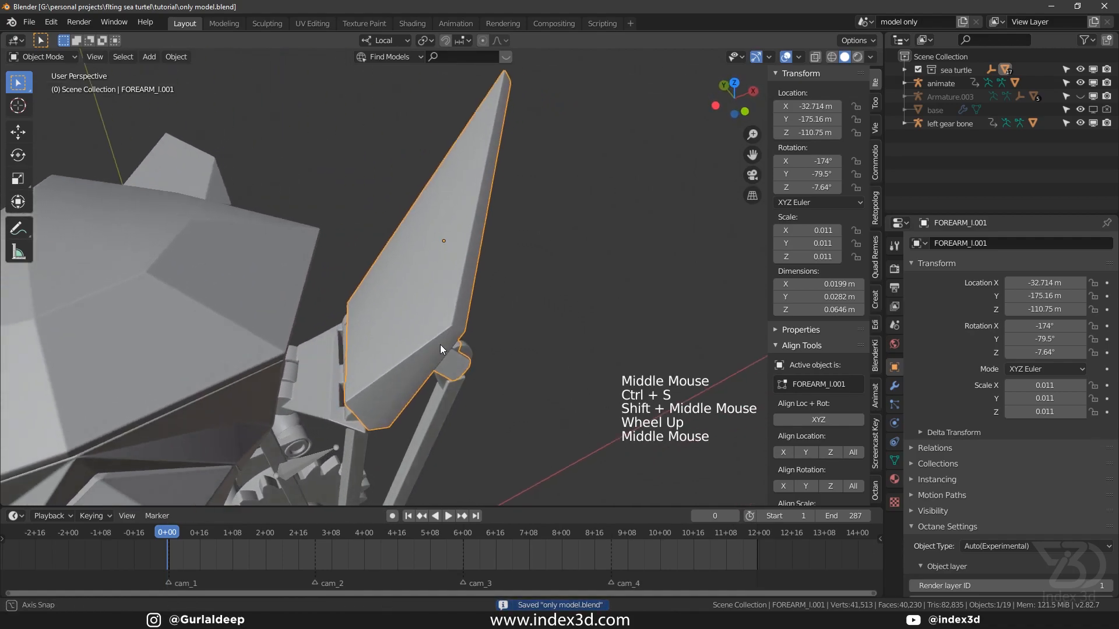
pyautogui.scroll(3, 352, 370)
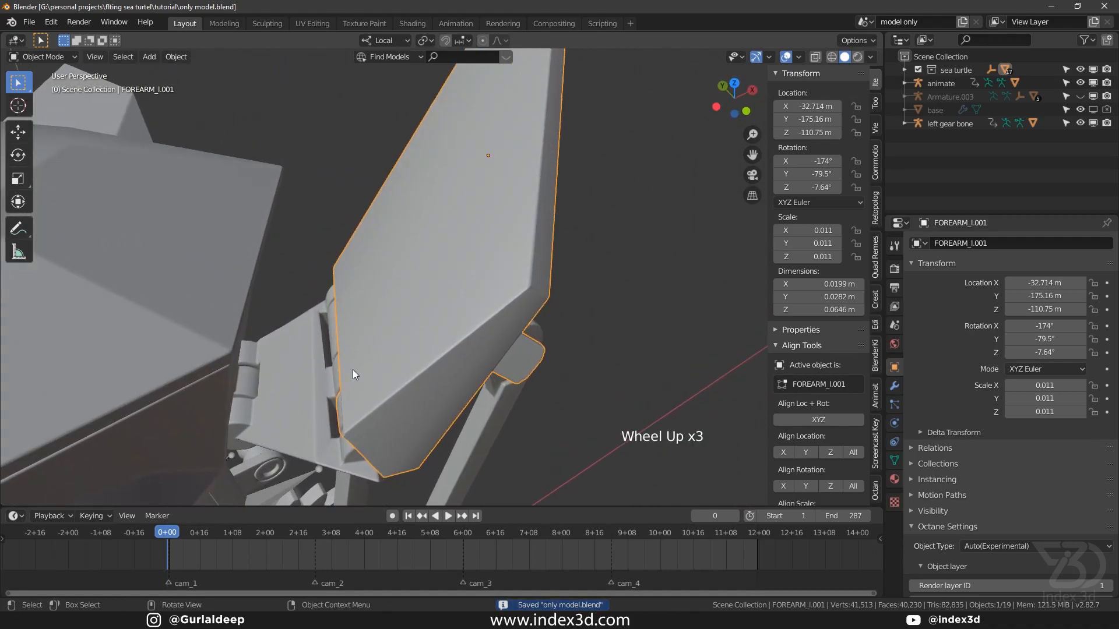
pyautogui.hotkey('ctrl', 's')
pyautogui.keyDown('shift'); pyautogui.moveTo(352, 370); pyautogui.dragTo(373, 359, button='middle'); pyautogui.keyUp('shift')
pyautogui.moveTo(373, 359); pyautogui.dragTo(379, 294, button='middle')
pyautogui.hotkey('ctrl', 's')
pyautogui.scroll(2, 385, 274)
pyautogui.hotkey('ctrl', 's')
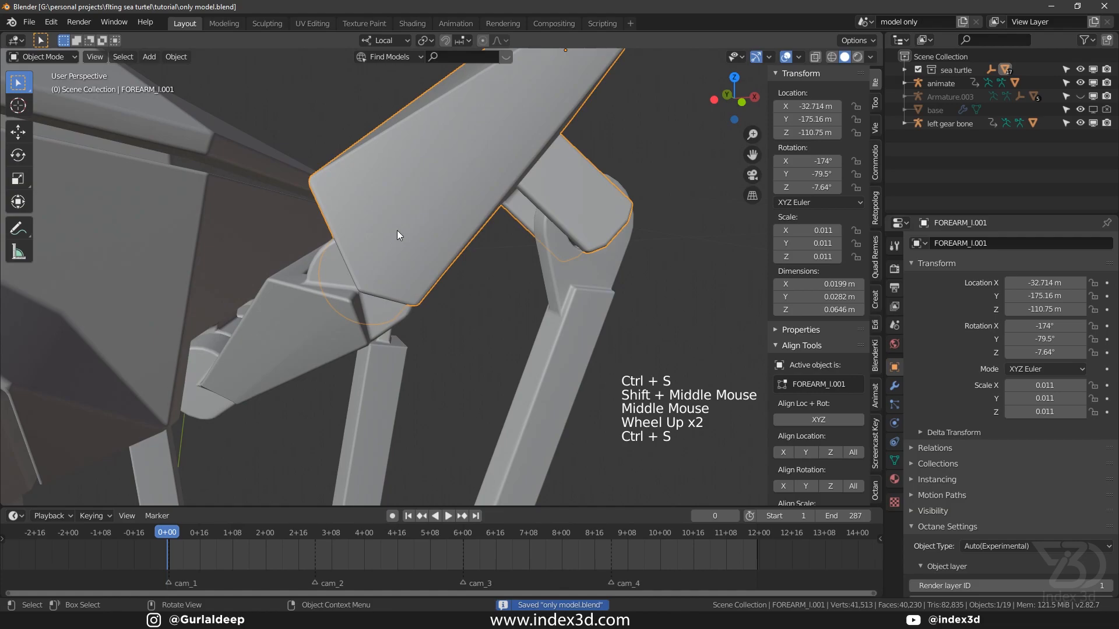
# Isolate FOREARM_l.001 in local view, save, and enter Edit Mode.
pyautogui.click(392, 235)
pyautogui.press('KP_Divide')
pyautogui.hotkey('ctrl', 's')
pyautogui.keyDown('shift'); pyautogui.moveTo(390, 233); pyautogui.dragTo(507, 324, button='middle'); pyautogui.keyUp('shift')
pyautogui.press('Tab')
# Select the hinge cylinder's round end face, switch the selection to a side face of its wide collar, and save.
pyautogui.scroll(3, 378, 344)
pyautogui.click(421, 355)
pyautogui.keyDown('shift'); pyautogui.moveTo(421, 356); pyautogui.dragTo(516, 358, button='middle'); pyautogui.keyUp('shift')
pyautogui.moveTo(403, 361); pyautogui.dragTo(280, 395, button='middle')
pyautogui.scroll(5, 408, 359)
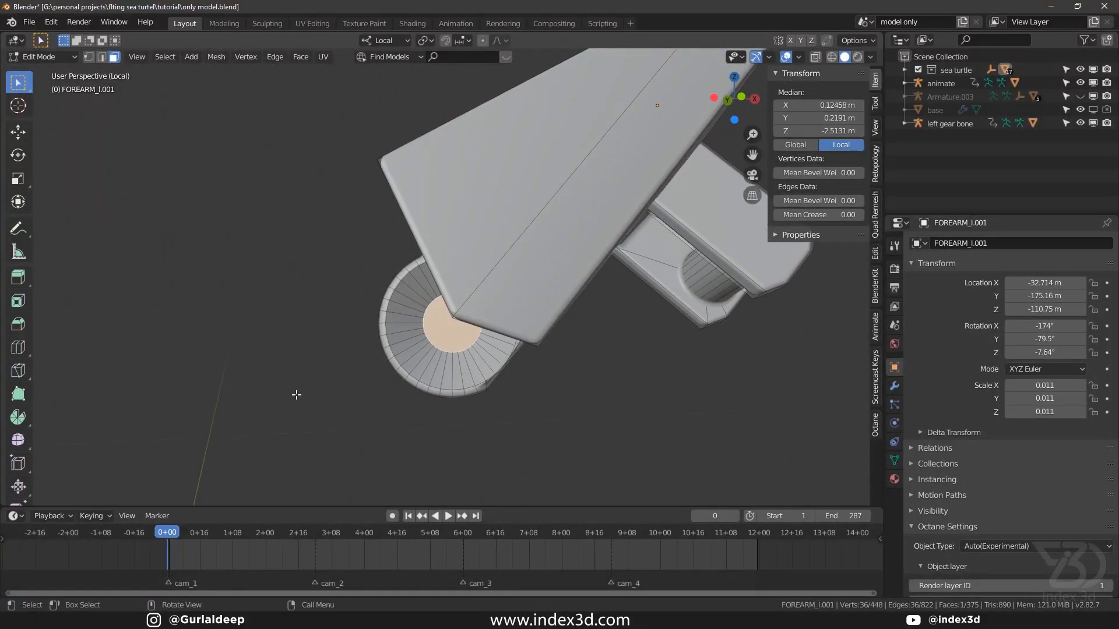
pyautogui.scroll(3, 409, 382)
pyautogui.click(419, 377)
pyautogui.moveTo(420, 378); pyautogui.dragTo(494, 383, button='middle')
pyautogui.click(402, 364)
pyautogui.hotkey('ctrl', 's')
pyautogui.scroll(-3, 476, 378)
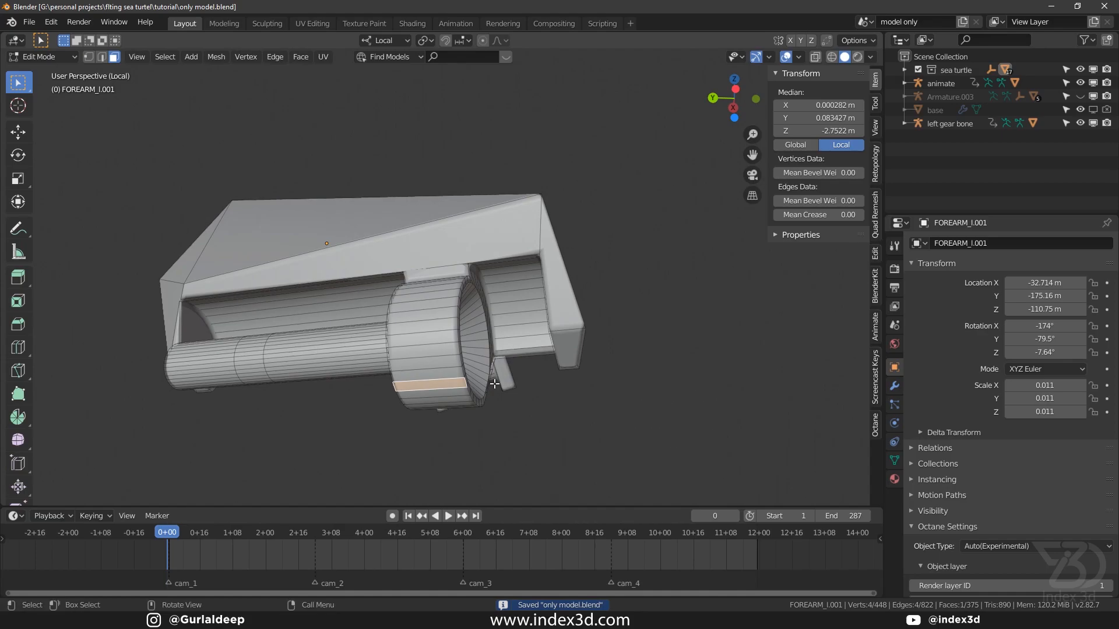
# Examine the flipper in views aligned to the selected collar face, checking its inner geometry in X-ray.
pyautogui.press('ctrl+shift+KP_3')
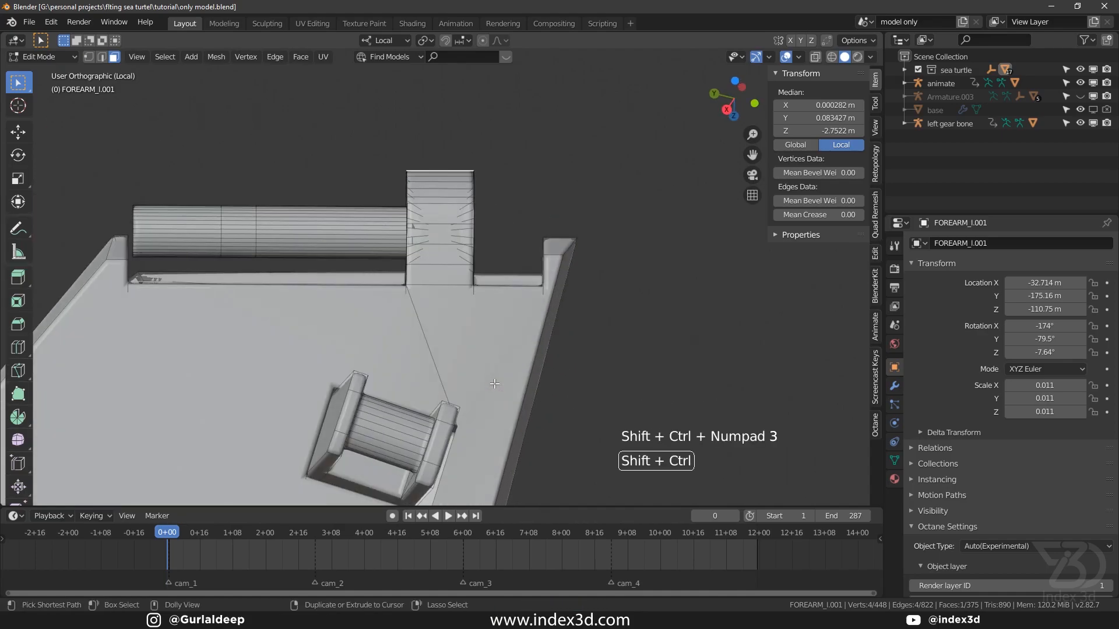
pyautogui.press('ctrl+shift+KP_1')
pyautogui.press('ctrl+shift+KP_7')
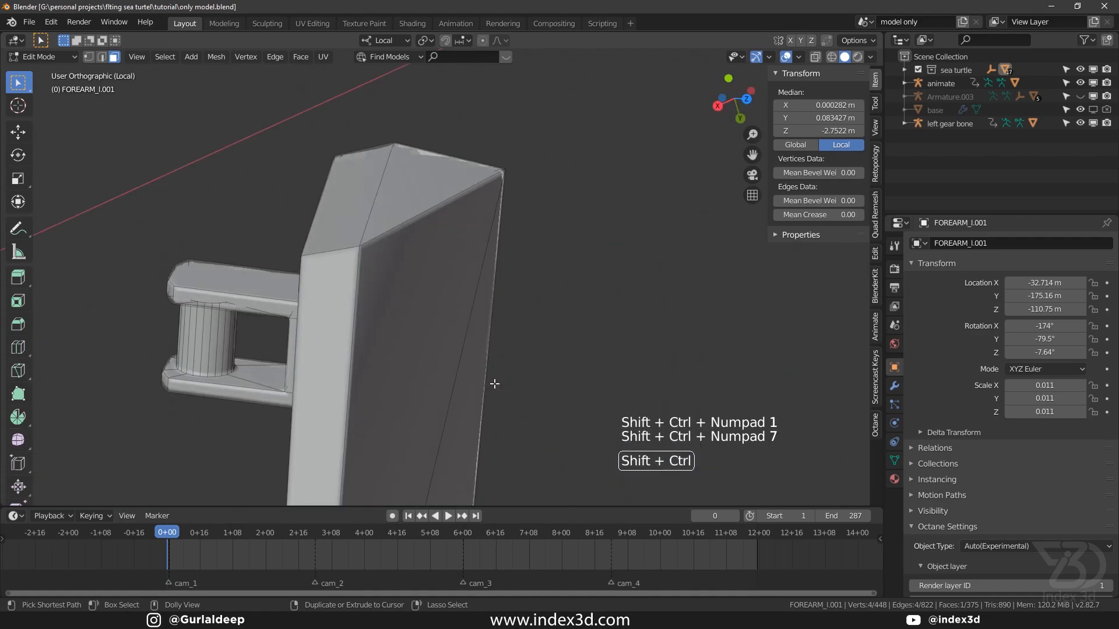
pyautogui.scroll(-5, 494, 382)
pyautogui.keyDown('shift'); pyautogui.moveTo(495, 382); pyautogui.dragTo(609, 184, button='middle'); pyautogui.keyUp('shift')
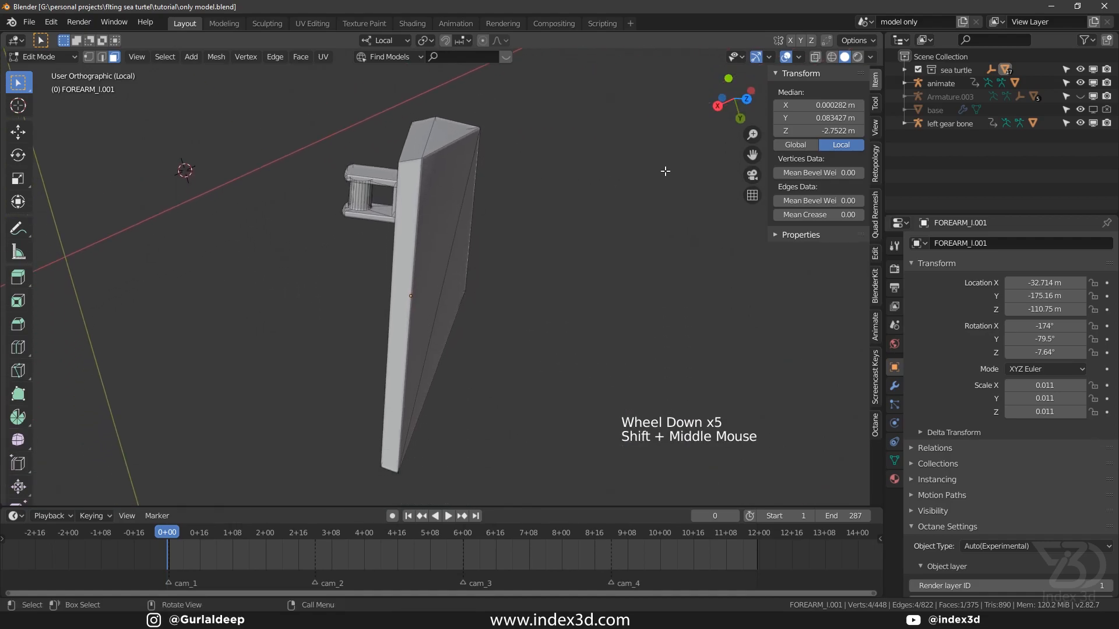
pyautogui.click(815, 57)
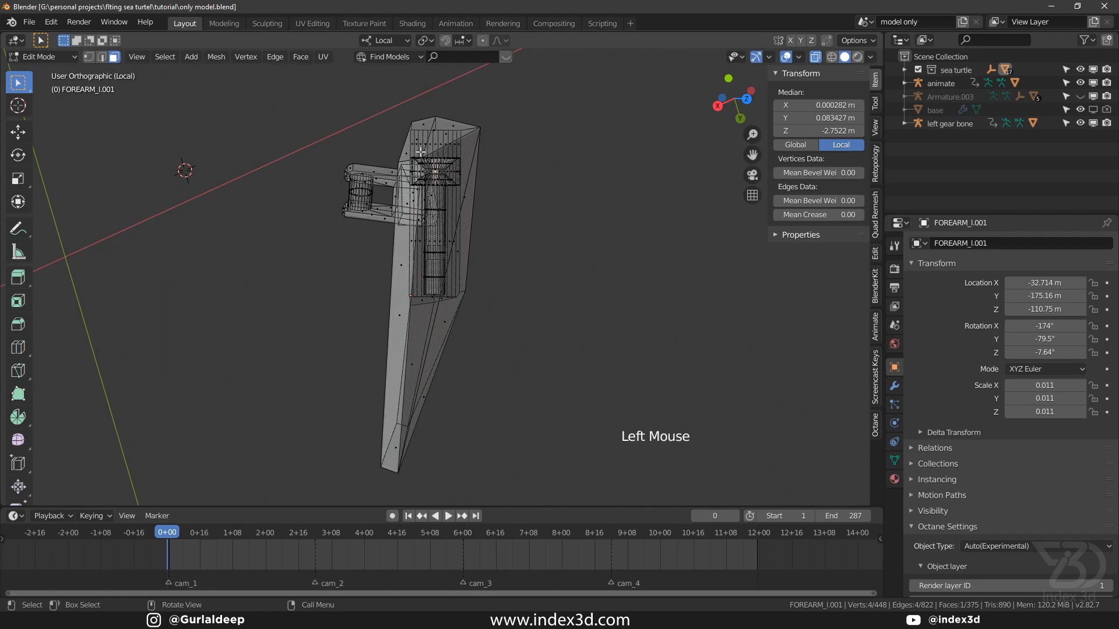
pyautogui.click(816, 57)
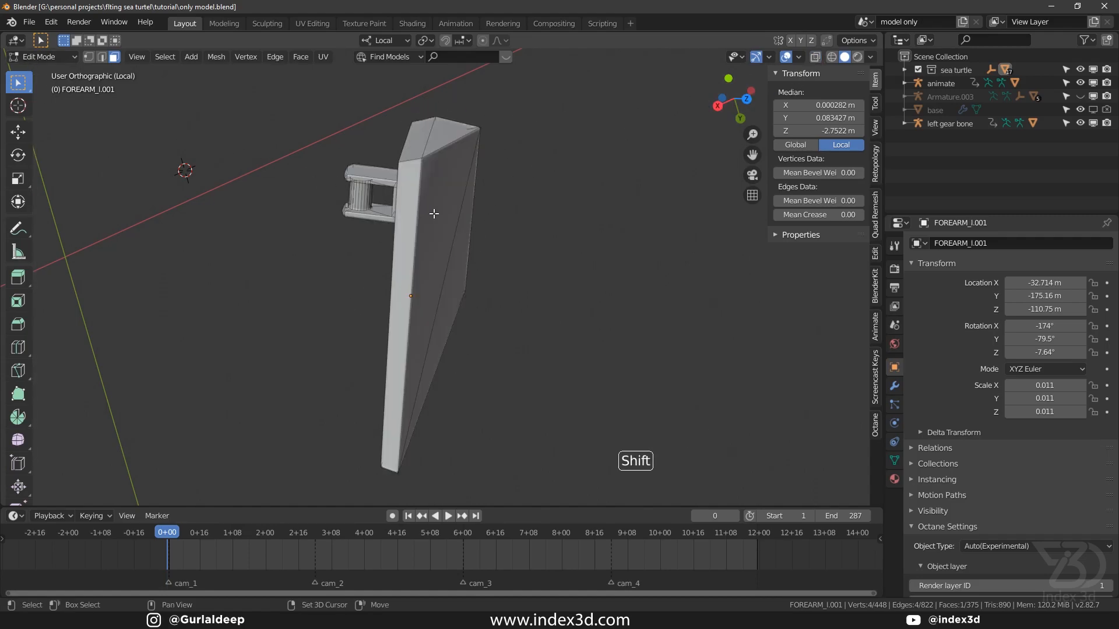
# Try to select the ring of faces inside the hinge collar around the pin with loop selection.
pyautogui.moveTo(433, 214); pyautogui.dragTo(469, 285, button='middle')
pyautogui.scroll(4, 547, 346)
pyautogui.click(472, 317)
pyautogui.scroll(3, 499, 294)
pyautogui.click(478, 306)
pyautogui.keyDown('alt'); pyautogui.click(478, 306); pyautogui.keyUp('alt')
pyautogui.keyDown('alt'); pyautogui.keyDown('shift'); pyautogui.click(484, 317); pyautogui.keyUp('shift'); pyautogui.keyUp('alt')
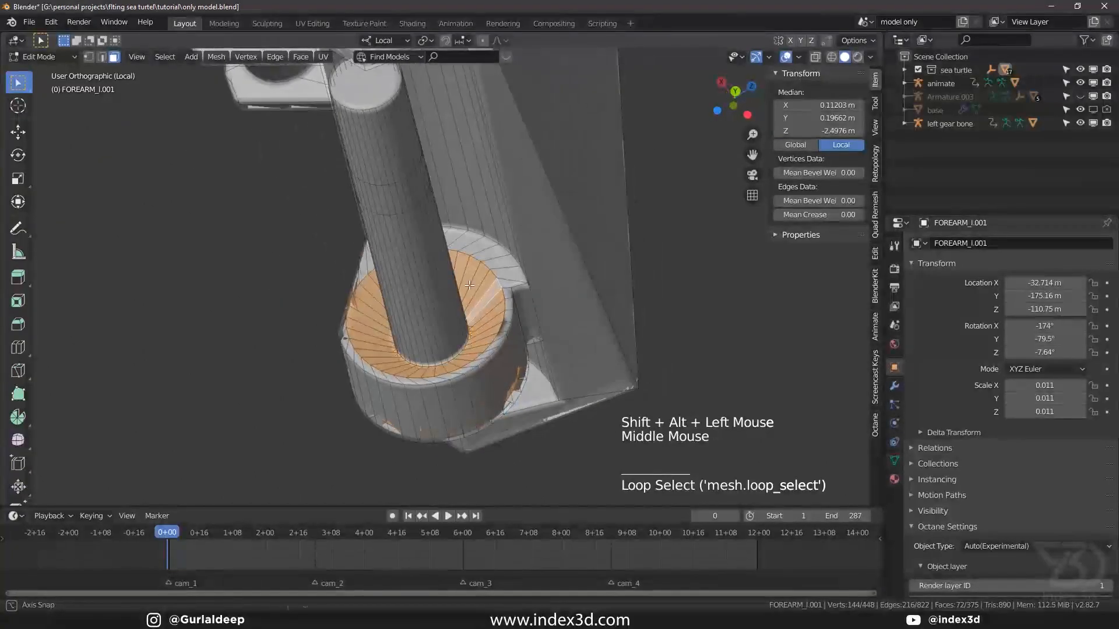
# Snap the 3D cursor to the midpoint between the hinge pin's two round end faces, save, and leave Edit Mode.
pyautogui.click(364, 89)
pyautogui.scroll(-2, 387, 183)
pyautogui.moveTo(386, 182); pyautogui.dragTo(390, 375, button='middle')
pyautogui.keyDown('shift'); pyautogui.click(399, 368); pyautogui.keyUp('shift')
pyautogui.hotkey('shift', 's')
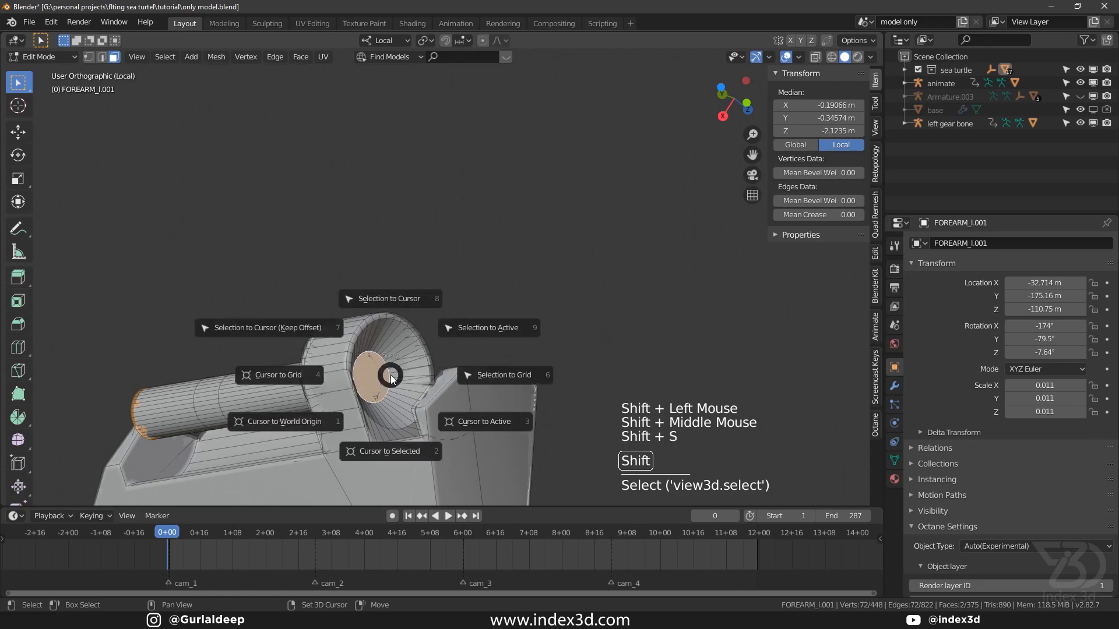
pyautogui.click(393, 453)
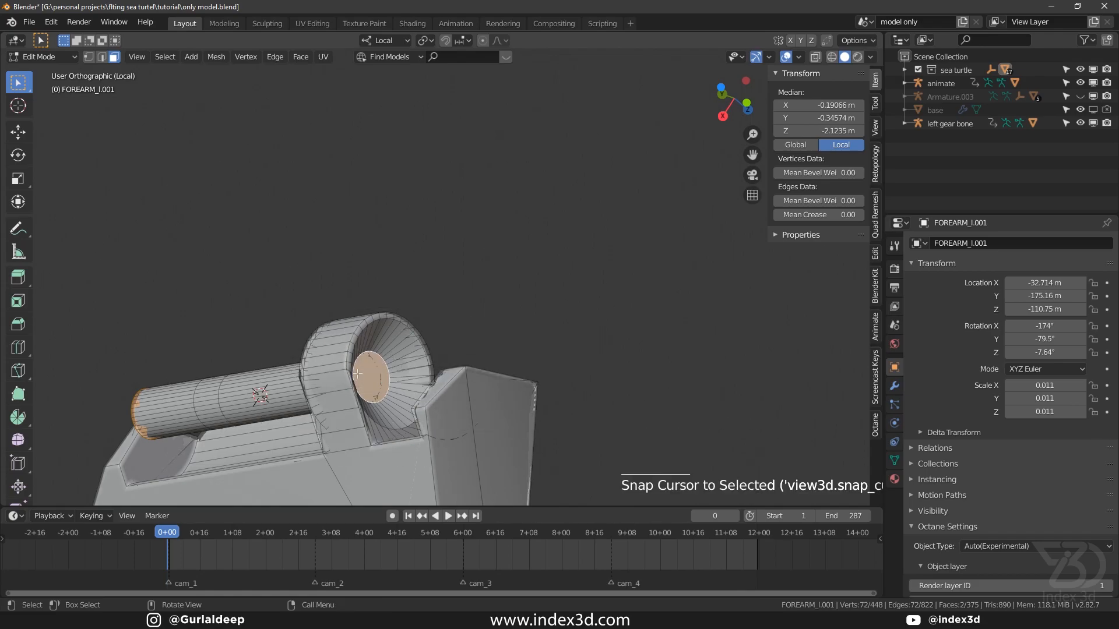
pyautogui.hotkey('ctrl', 's')
pyautogui.press('Tab')
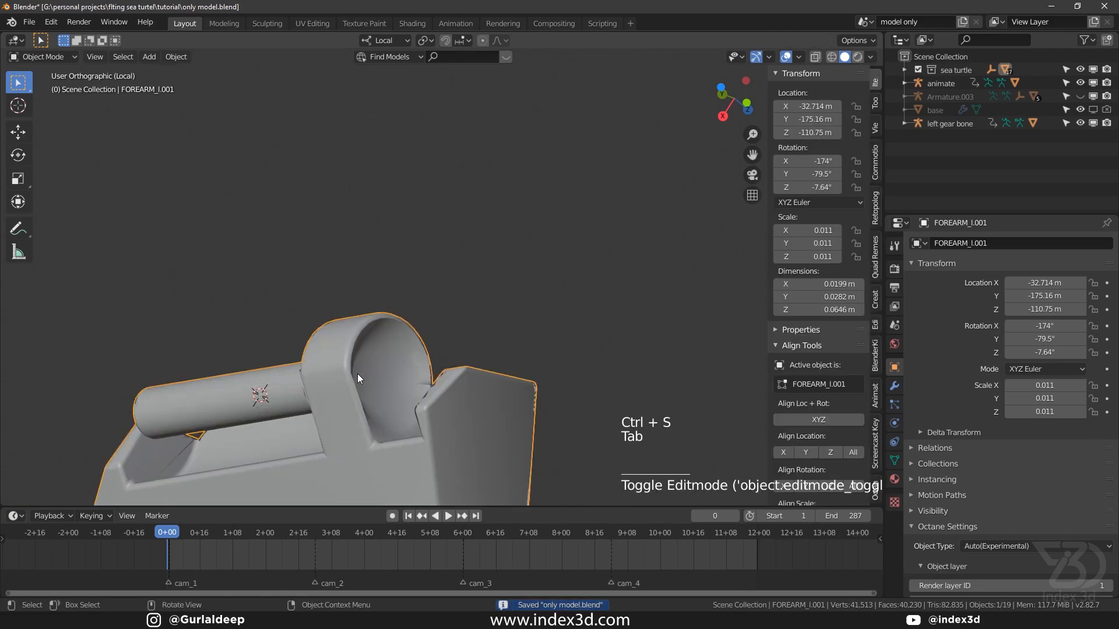
# Select a flat side face of the hinge collar in Edit Mode and align the top view to it.
pyautogui.scroll(-1, 357, 373)
pyautogui.moveTo(358, 373); pyautogui.dragTo(368, 407, button='middle')
pyautogui.press('Tab')
pyautogui.scroll(2, 329, 327)
pyautogui.click(344, 314)
pyautogui.moveTo(344, 314); pyautogui.dragTo(648, 389, button='middle')
pyautogui.scroll(2, 325, 405)
pyautogui.press('KP_1')
pyautogui.press('KP_5')
pyautogui.click(334, 377)
pyautogui.click(344, 376)
pyautogui.press('ctrl+shift+KP_7')
pyautogui.scroll(-6, 396, 370)
pyautogui.scroll(-2, 460, 307)
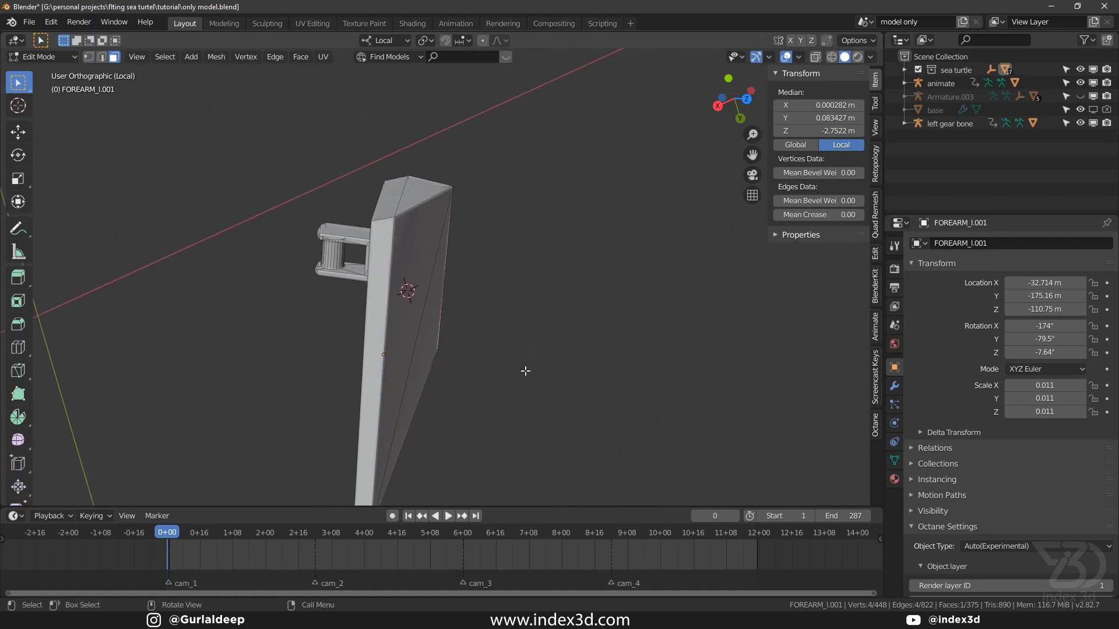
# Add an armature at the 3D cursor in Object Mode with its alignment set to View.
pyautogui.press('Tab')
pyautogui.hotkey('shift', 'a')
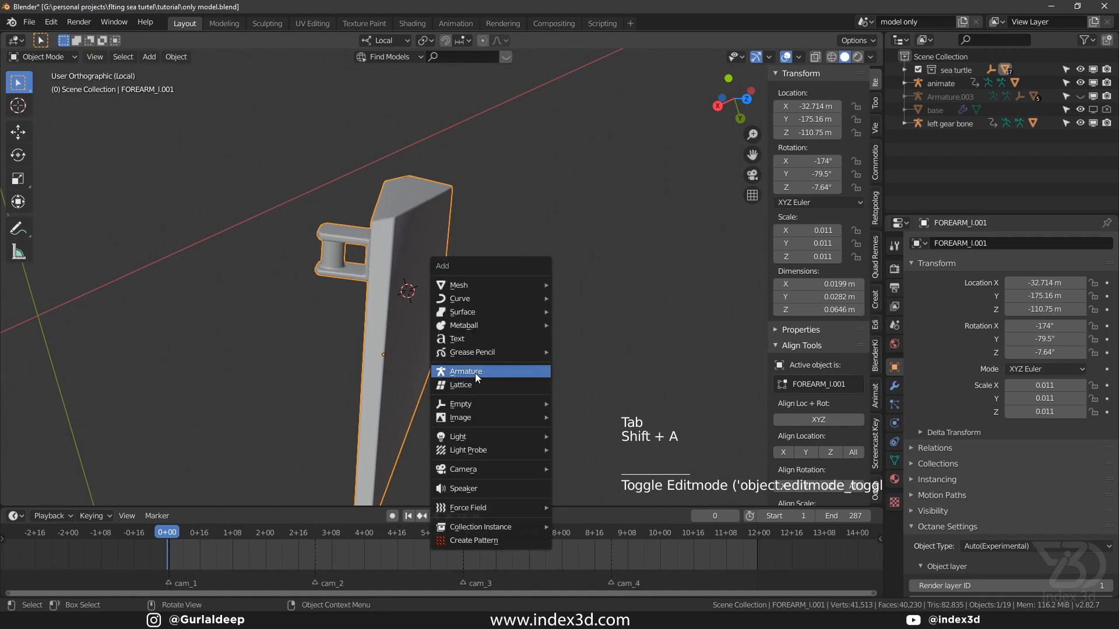
pyautogui.click(468, 372)
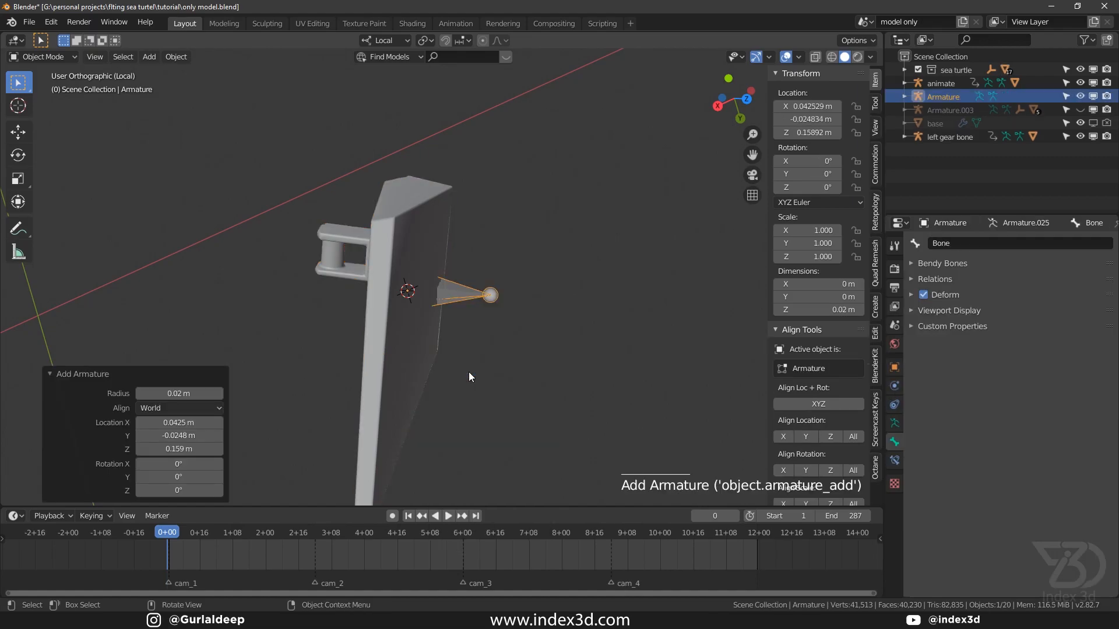
pyautogui.click(190, 408)
pyautogui.click(169, 442)
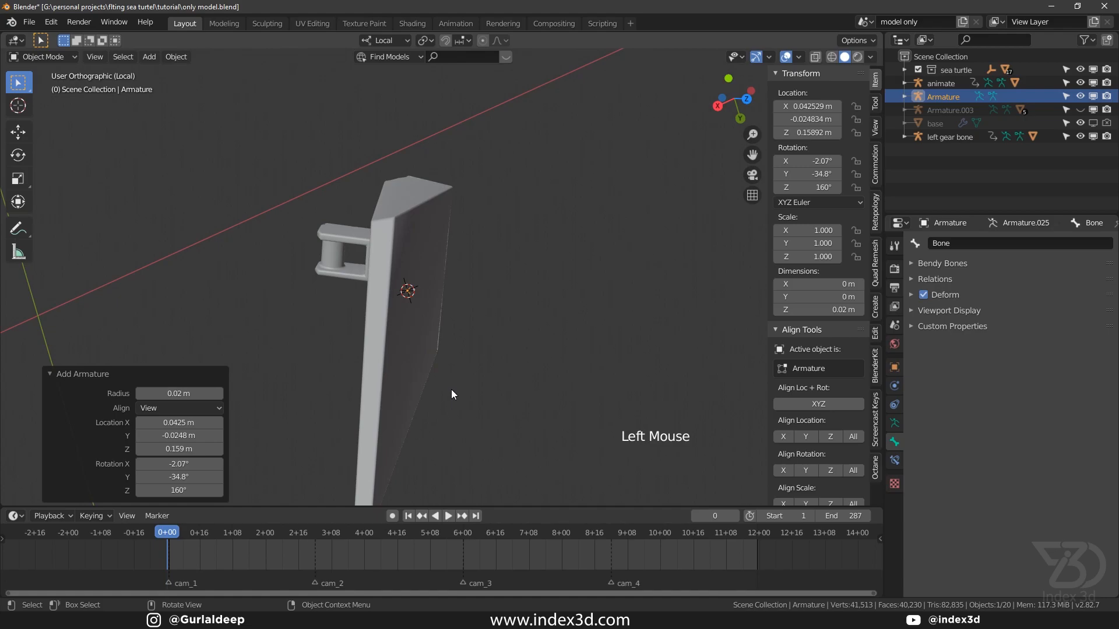
# Examine the new bone inside the flipper in X-ray from several angles and save the file.
pyautogui.press('KP_1')
pyautogui.scroll(-2, 477, 387)
pyautogui.moveTo(495, 386); pyautogui.dragTo(636, 289, button='middle')
pyautogui.click(816, 57)
pyautogui.keyDown('shift'); pyautogui.moveTo(551, 319); pyautogui.dragTo(477, 279, button='middle'); pyautogui.keyUp('shift')
pyautogui.moveTo(477, 280); pyautogui.dragTo(499, 357, button='middle')
pyautogui.keyDown('shift'); pyautogui.moveTo(379, 334); pyautogui.dragTo(574, 377, button='middle'); pyautogui.keyUp('shift')
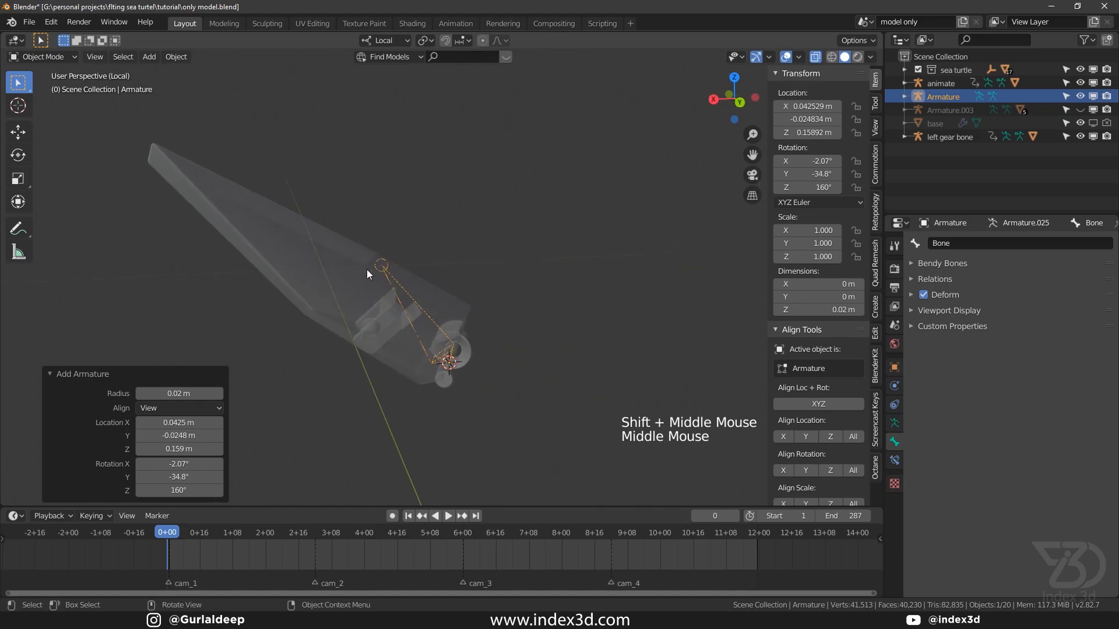
pyautogui.click(813, 62)
pyautogui.hotkey('ctrl', 's')
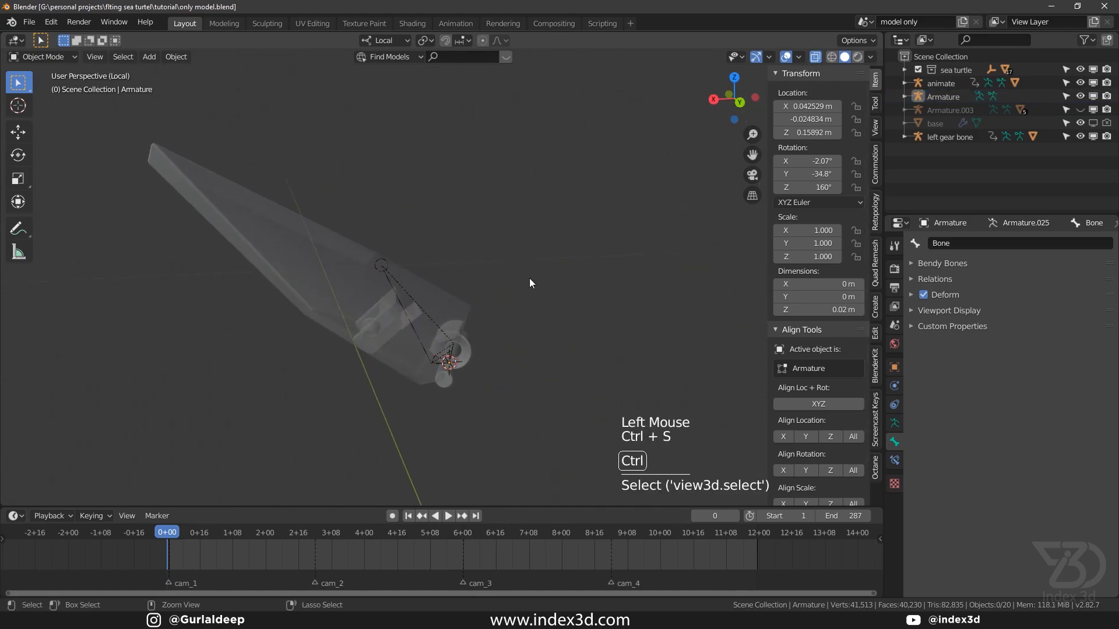
# Leave local view, turn X-ray off, and unhide Armature.003.
pyautogui.press('KP_Divide')
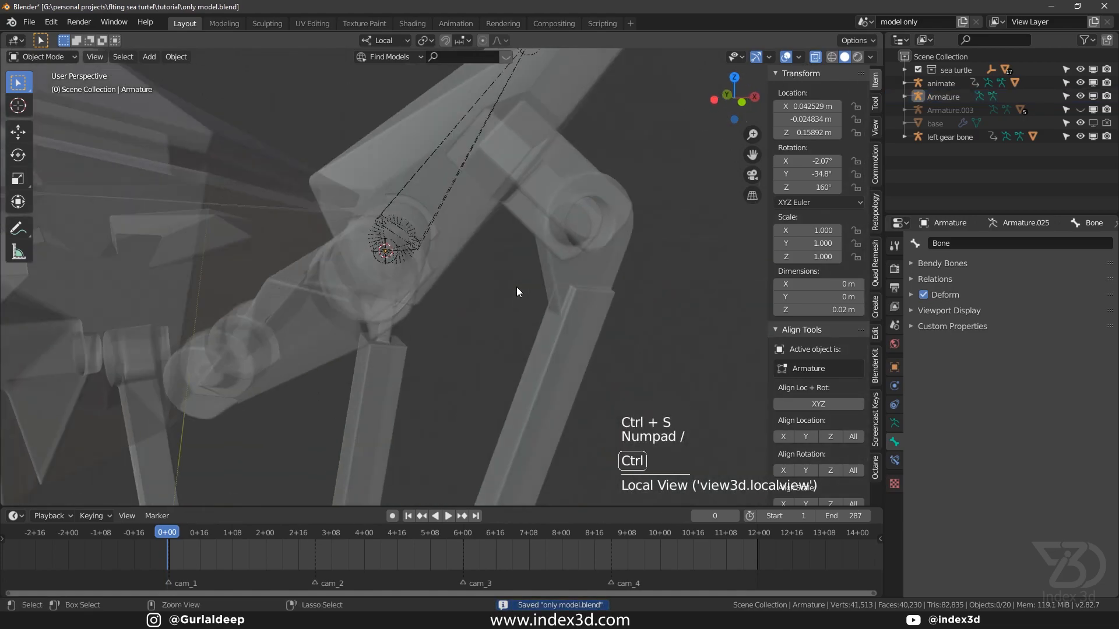
pyautogui.click(815, 56)
pyautogui.scroll(-3, 415, 263)
pyautogui.keyDown('shift'); pyautogui.moveTo(414, 263); pyautogui.dragTo(417, 274, button='middle'); pyautogui.keyUp('shift')
pyautogui.moveTo(417, 274)
pyautogui.mouseDown(button='middle')
pyautogui.moveTo(422, 286)
pyautogui.moveTo(361, 279)
pyautogui.moveTo(405, 293)
pyautogui.mouseUp(button='middle')
pyautogui.scroll(1, 378, 295)
pyautogui.click(1081, 110)
pyautogui.scroll(-2, 412, 275)
# Select the new flipper armature through X-ray and add Armature.003 to the selection as the active object.
pyautogui.click(406, 294)
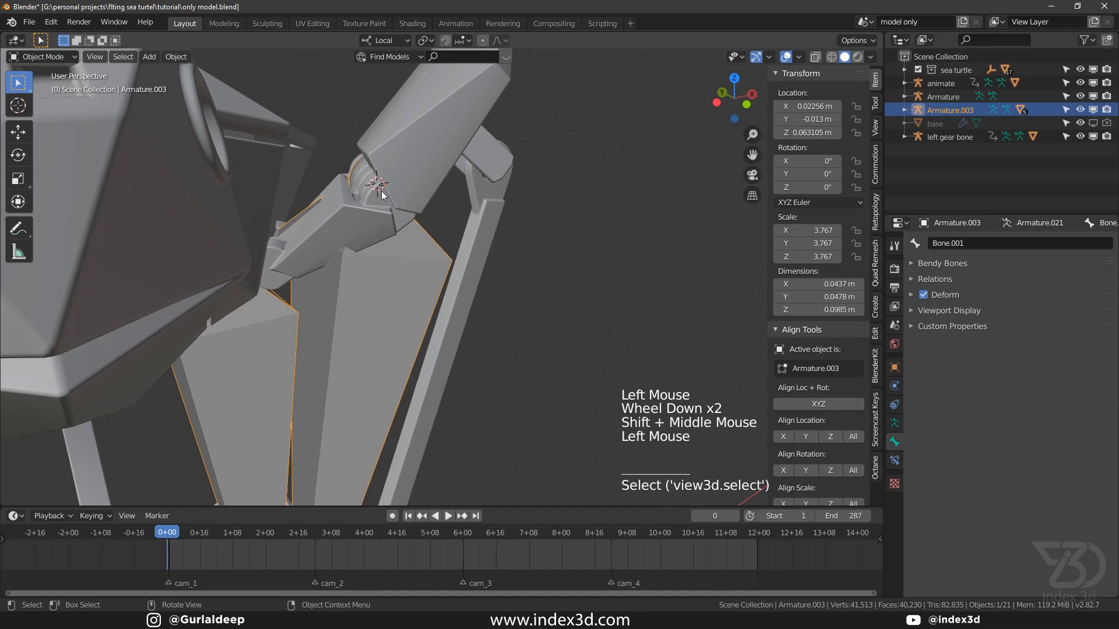
pyautogui.click(425, 137)
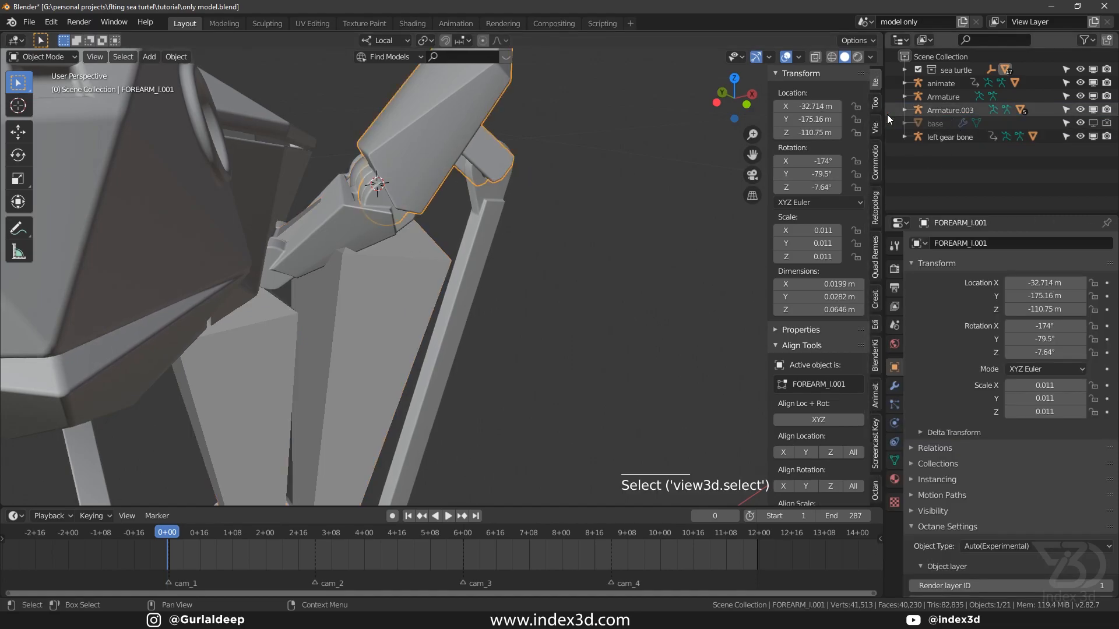
pyautogui.click(816, 56)
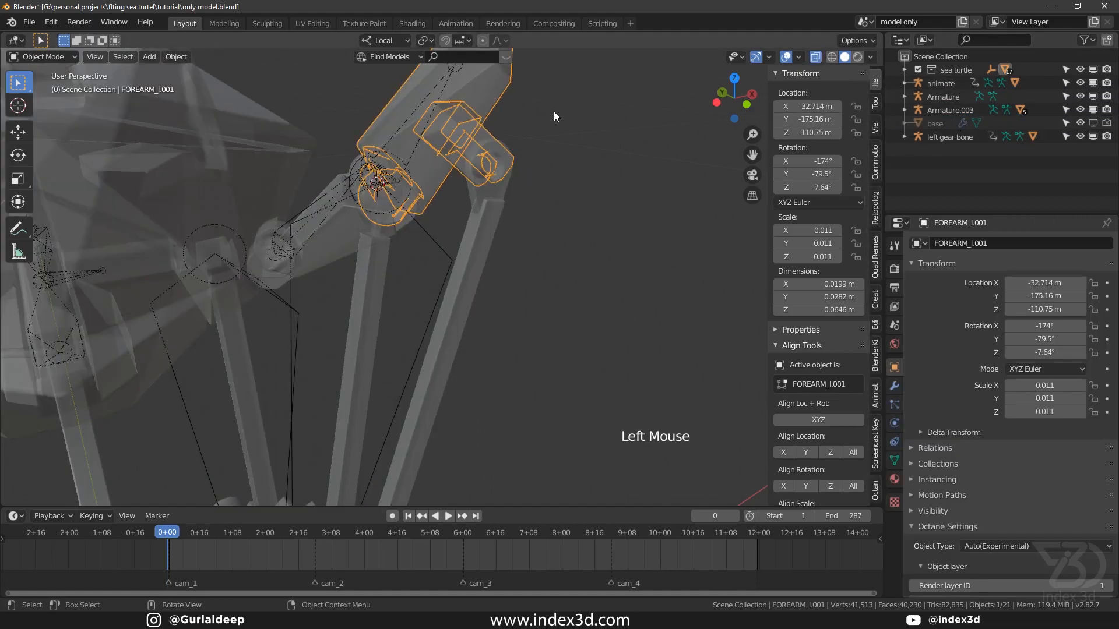
pyautogui.scroll(2, 398, 152)
pyautogui.click(392, 129)
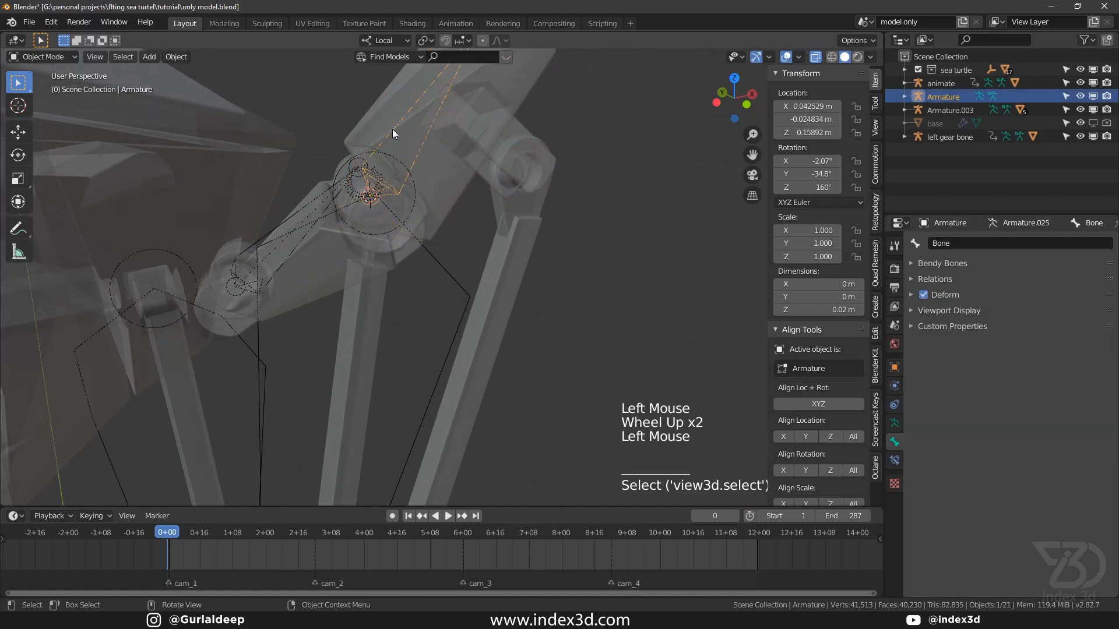
pyautogui.keyDown('shift'); pyautogui.click(466, 293); pyautogui.keyUp('shift')
pyautogui.keyDown('shift'); pyautogui.scroll(-2, 449, 277); pyautogui.keyUp('shift')
pyautogui.keyDown('shift'); pyautogui.moveTo(449, 278); pyautogui.dragTo(418, 289, button='middle'); pyautogui.keyUp('shift')
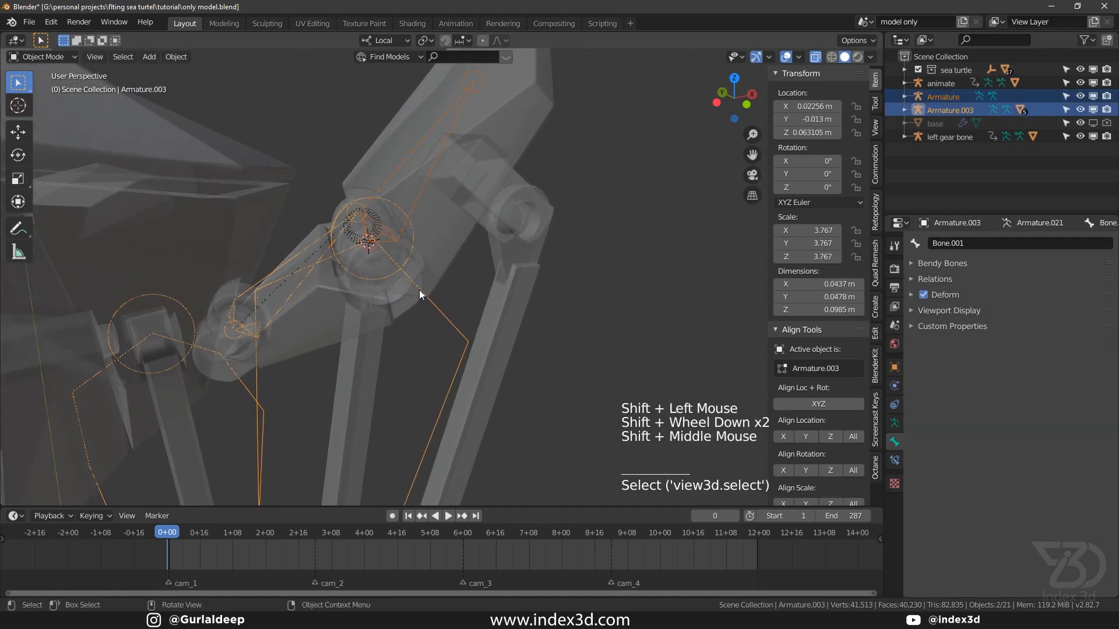
# Isolate the two selected armatures in local view, save the file, and turn X-ray off.
pyautogui.press('KP_Divide')
pyautogui.hotkey('ctrl', 's')
pyautogui.click(815, 57)
pyautogui.keyDown('shift'); pyautogui.moveTo(535, 231); pyautogui.dragTo(417, 228, button='middle'); pyautogui.keyUp('shift')
pyautogui.keyDown('shift'); pyautogui.scroll(1, 477, 243); pyautogui.keyUp('shift')
pyautogui.scroll(3, 477, 243)
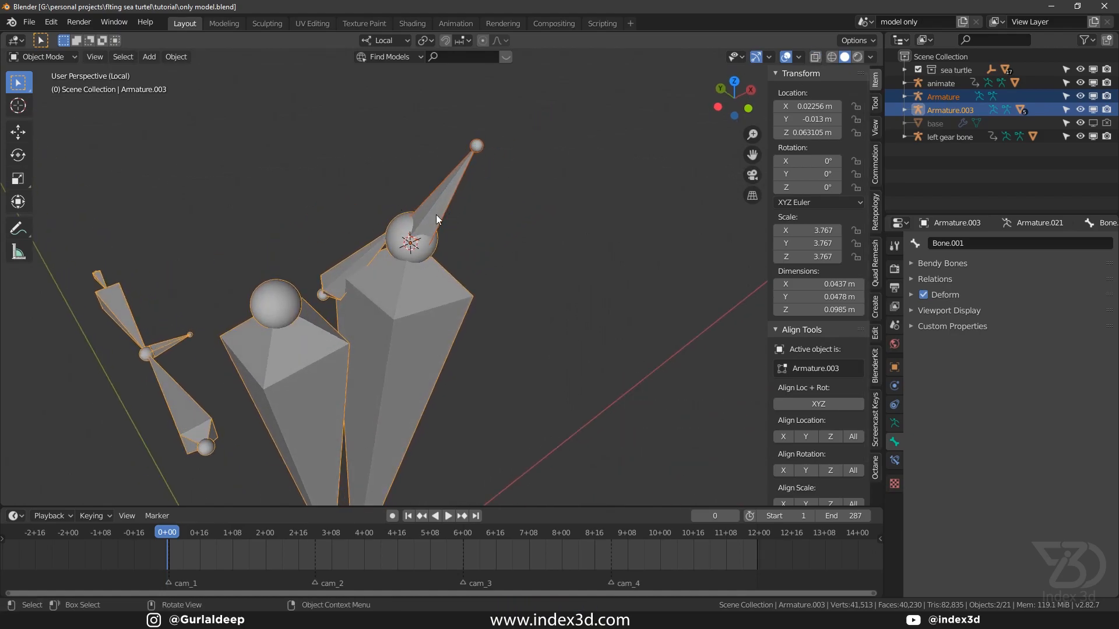
pyautogui.scroll(2, 424, 227)
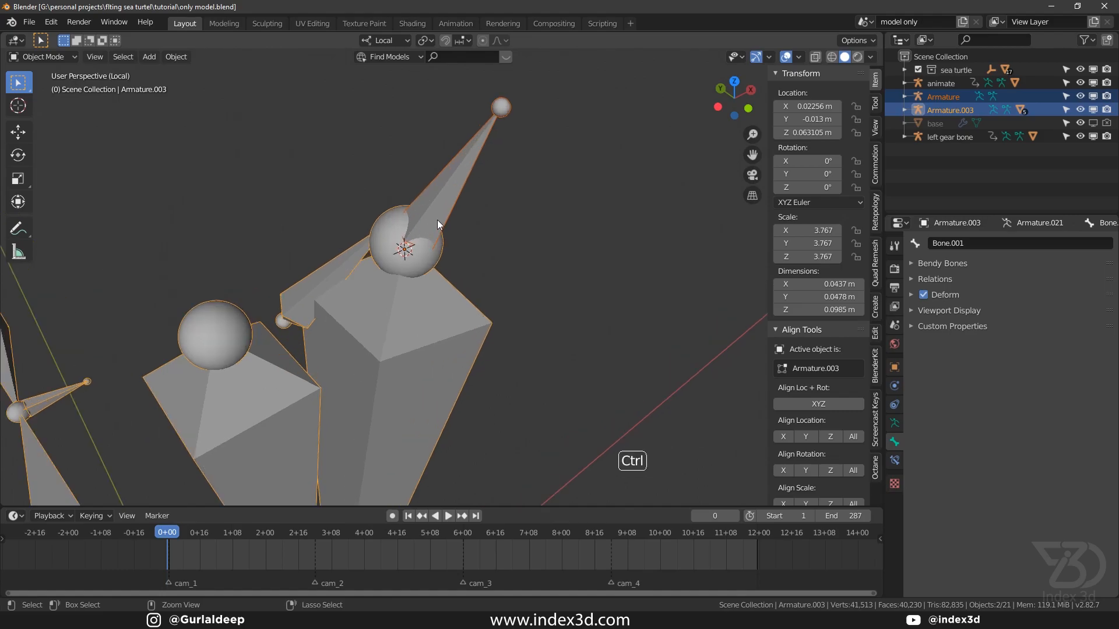
# Join the new armature into Armature.003, save, and undo the join.
pyautogui.hotkey('ctrl', 'j')
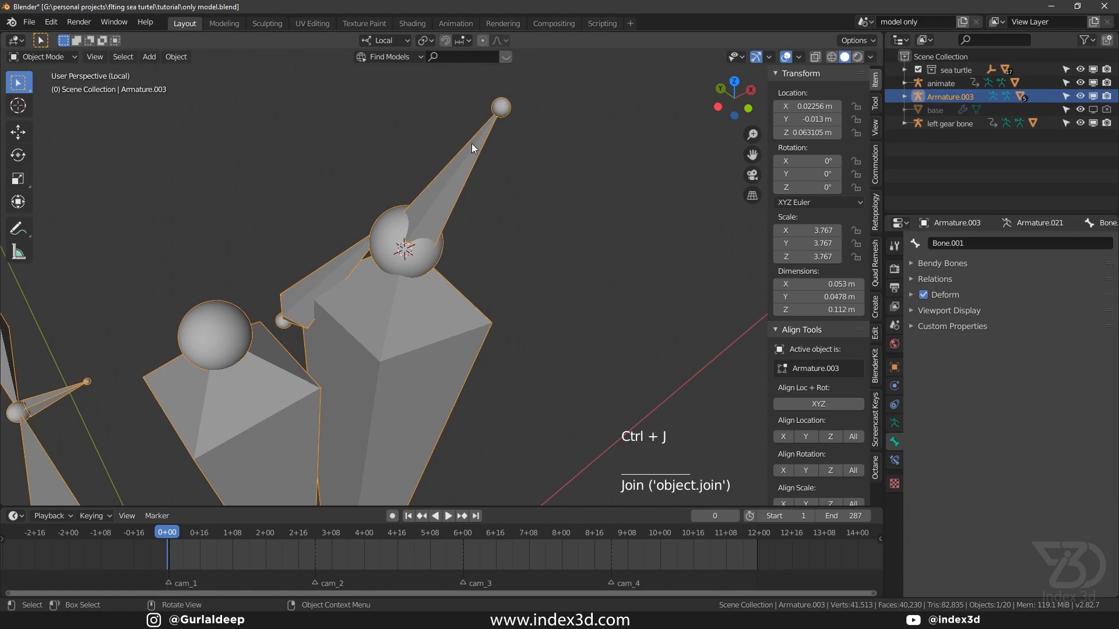
pyautogui.scroll(2, 417, 233)
pyautogui.hotkey('ctrl', 's')
pyautogui.moveTo(417, 232); pyautogui.dragTo(461, 245, button='middle')
pyautogui.hotkey('ctrl', 's')
pyautogui.hotkey('ctrl', 'z')
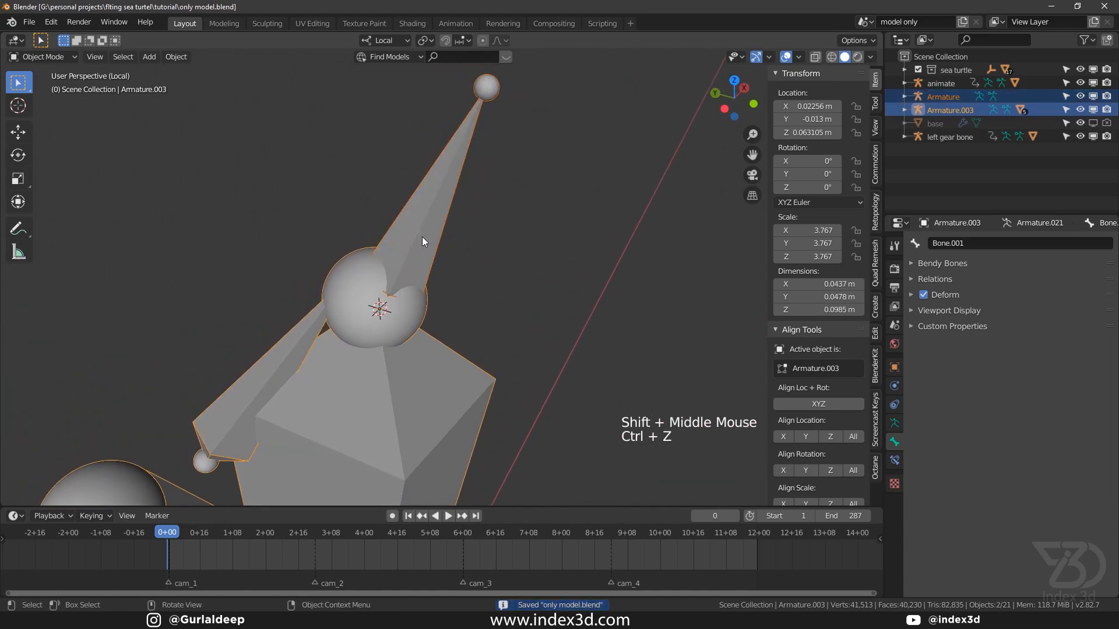
# Join the new flipper armature into Armature.003, leave local view, and save the file.
pyautogui.hotkey('ctrl', 'j')
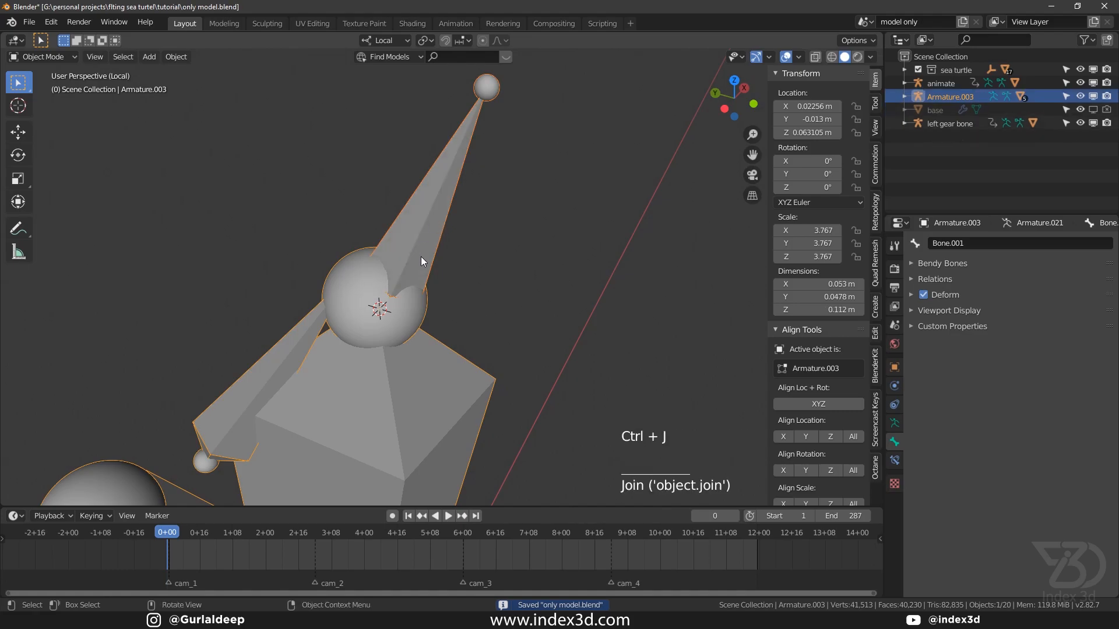
pyautogui.hotkey('ctrl', 's')
pyautogui.press('KP_Divide')
pyautogui.hotkey('ctrl', 's')
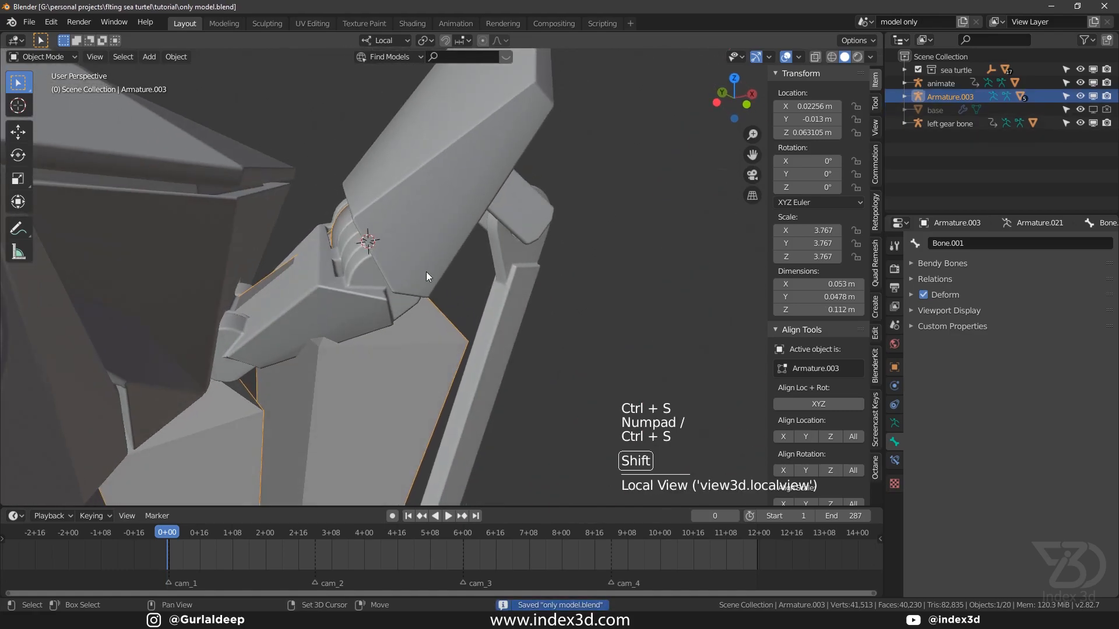
# Isolate Armature.003 and the flipper mesh FOREARM_l.001 together in local view and save the file.
pyautogui.keyDown('shift'); pyautogui.moveTo(435, 281); pyautogui.dragTo(422, 355, button='middle'); pyautogui.keyUp('shift')
pyautogui.click(448, 380)
pyautogui.keyDown('shift'); pyautogui.click(504, 236); pyautogui.keyUp('shift')
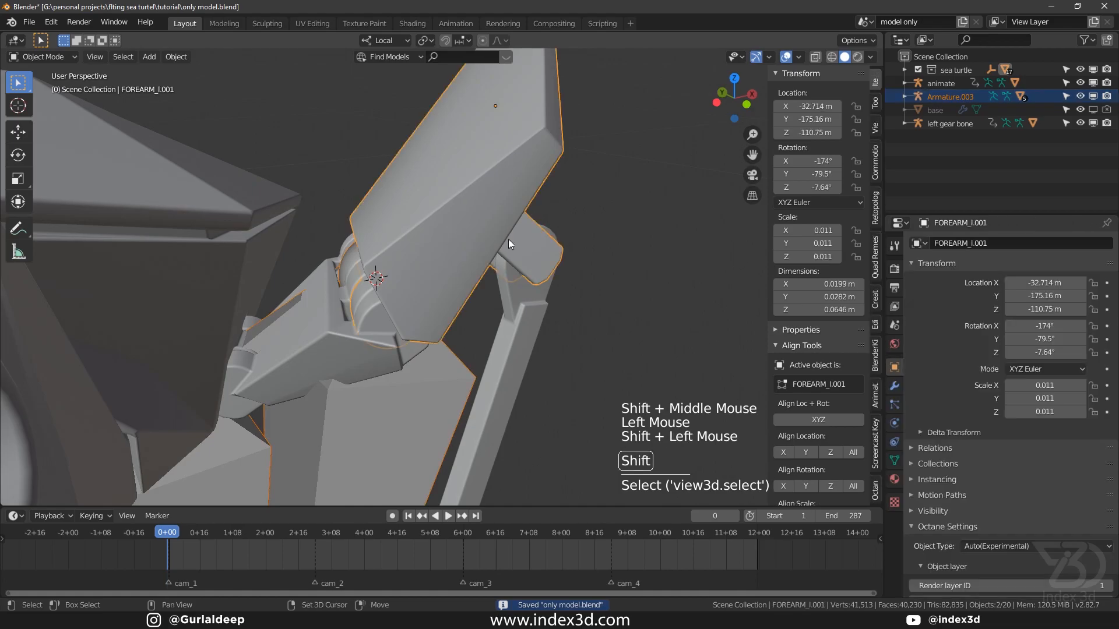
pyautogui.press('KP_Divide')
pyautogui.hotkey('ctrl', 's')
# Select only the flipper mesh FOREARM_l.001 and enter Edit Mode.
pyautogui.click(463, 212)
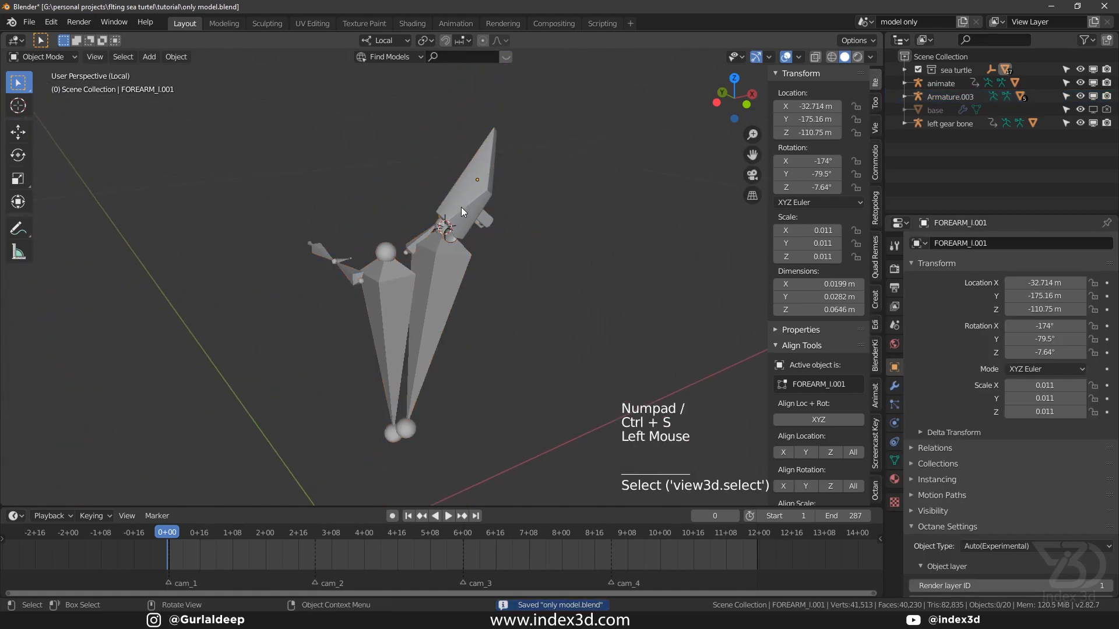
pyautogui.click(462, 212)
pyautogui.keyDown('shift'); pyautogui.moveTo(463, 211); pyautogui.dragTo(467, 267, button='middle'); pyautogui.keyUp('shift')
pyautogui.scroll(4, 449, 341)
pyautogui.moveTo(449, 340); pyautogui.dragTo(466, 344, button='middle')
pyautogui.press('Tab')
pyautogui.scroll(1, 463, 347)
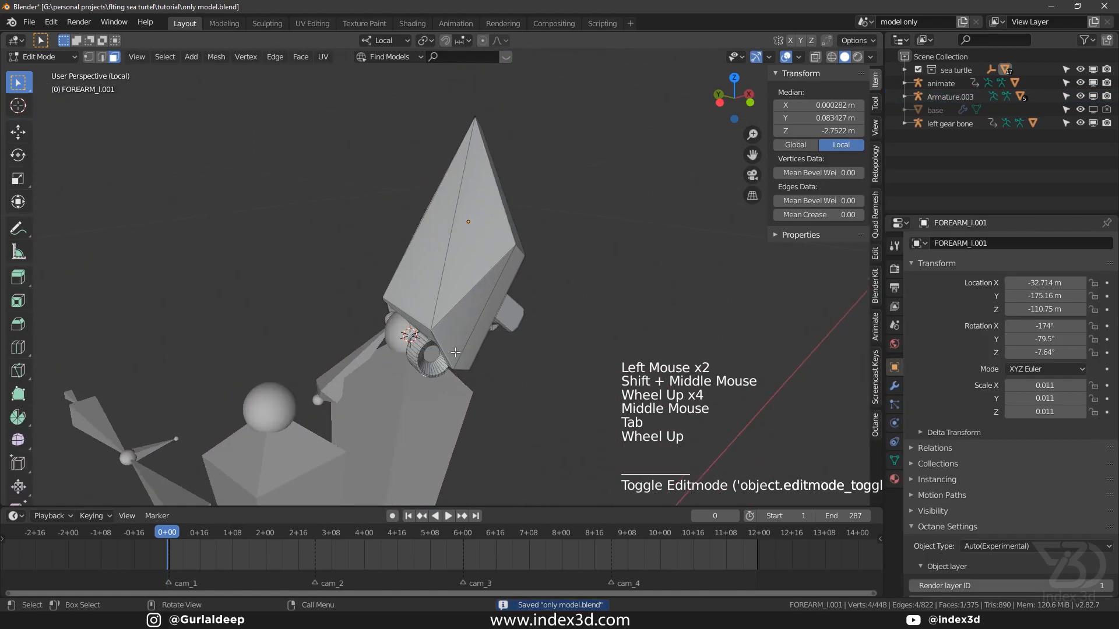
# Align the side view to the selected collar face and save the file under its existing name.
pyautogui.press('ctrl+shift+KP_1')
pyautogui.press('ctrl+shift+KP_3')
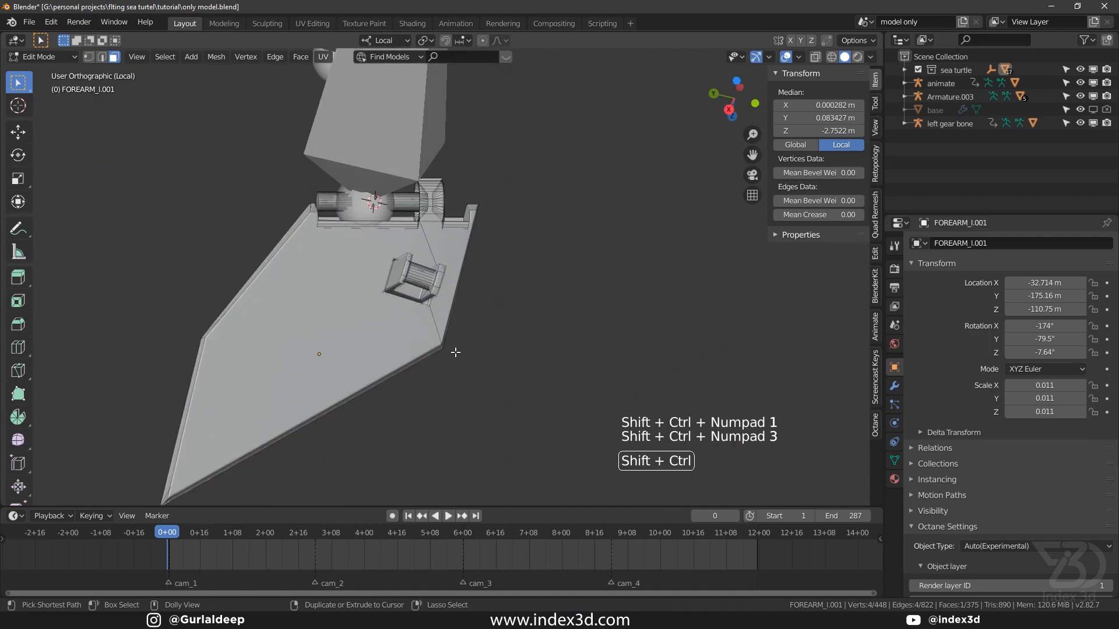
pyautogui.hotkey('ctrl', 's')
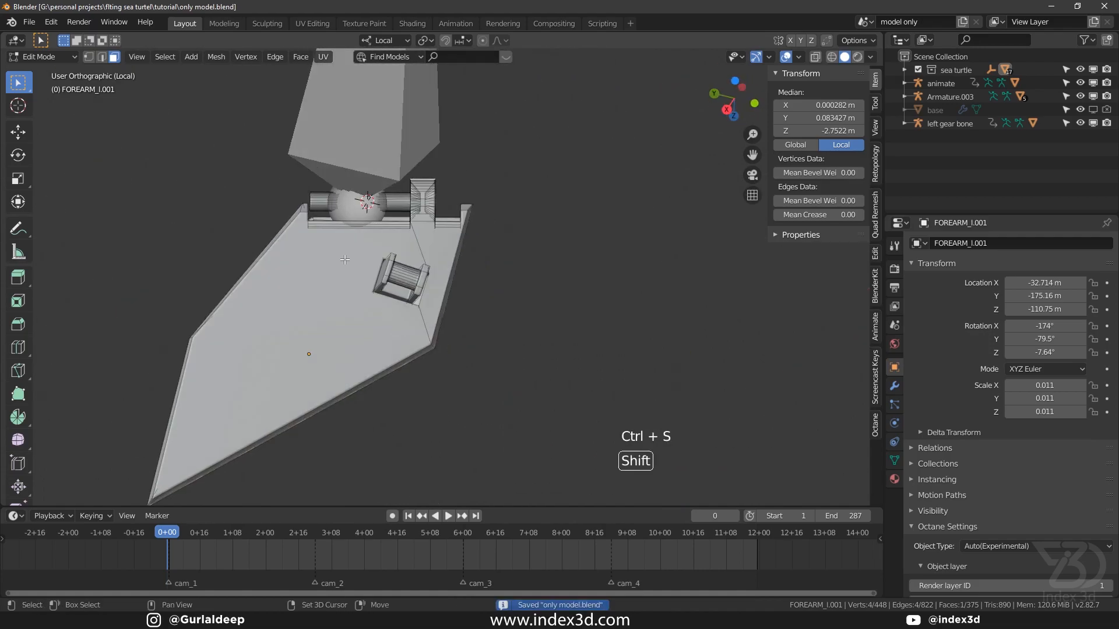
pyautogui.keyDown('shift'); pyautogui.moveTo(449, 352); pyautogui.dragTo(402, 287, button='middle'); pyautogui.keyUp('shift')
pyautogui.scroll(3, 402, 287)
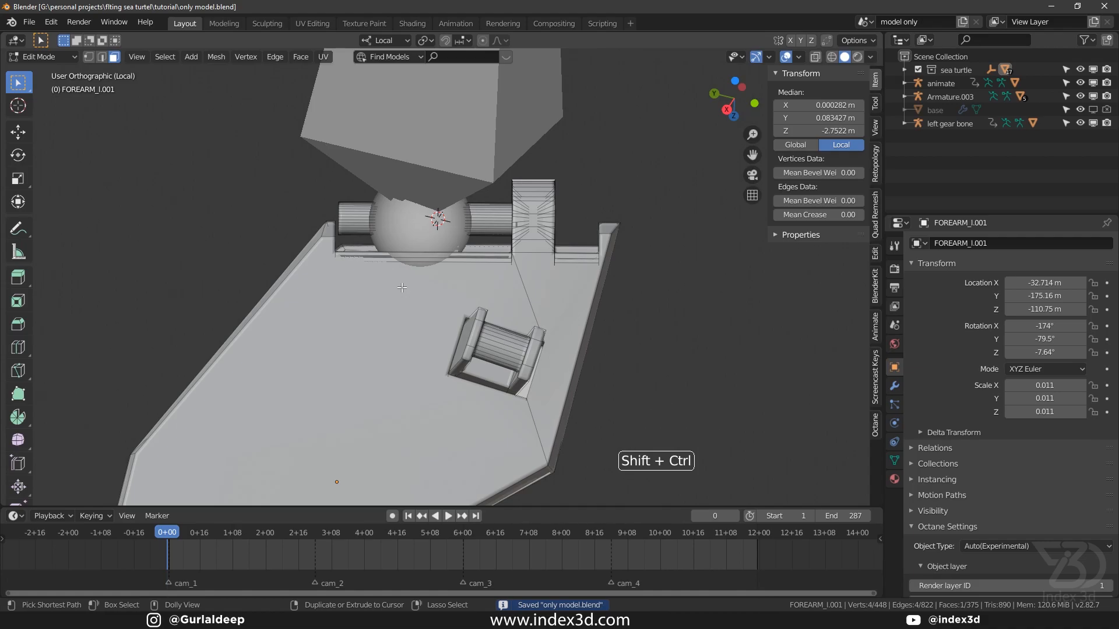
pyautogui.hotkey('ctrl', 'shift', 's')
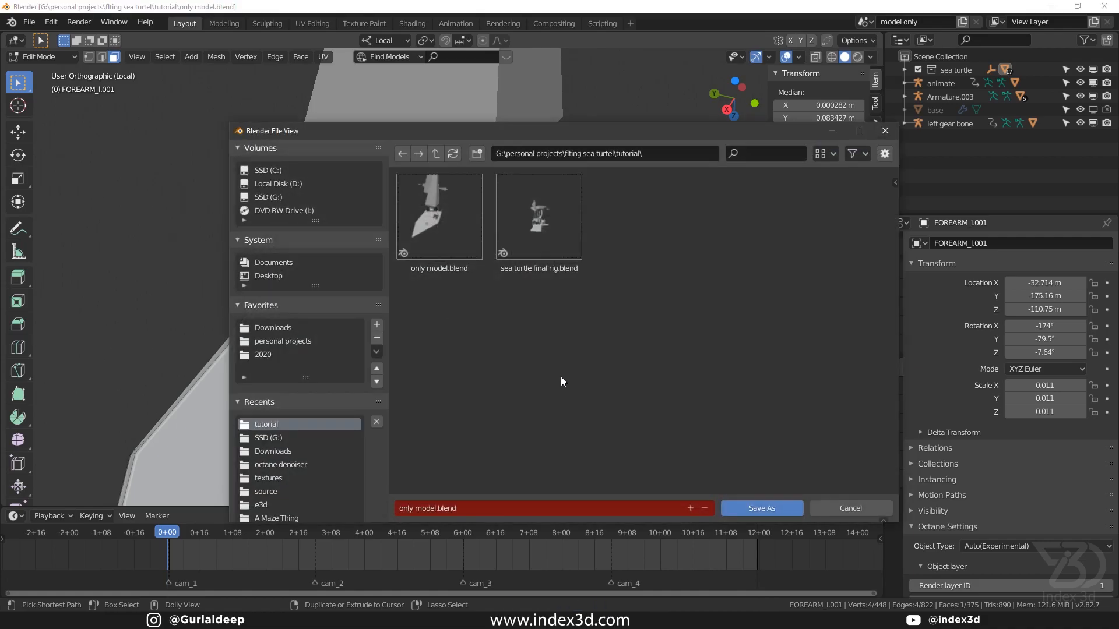
pyautogui.click(841, 505)
pyautogui.hotkey('ctrl', 's')
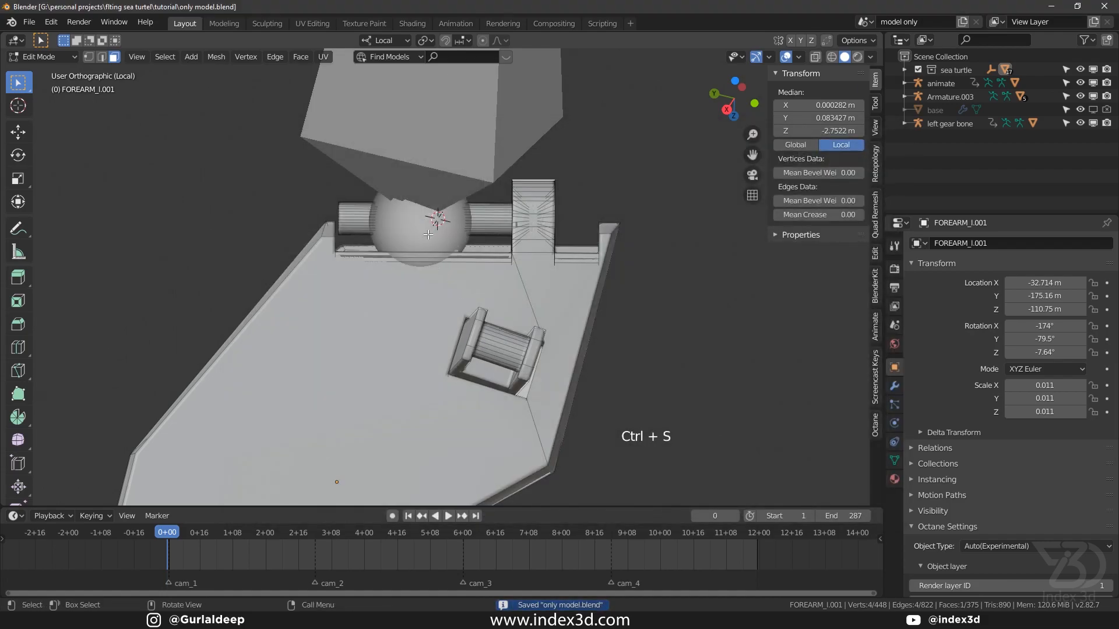
# Leave the flipper mesh's Edit Mode, turn on X-ray, and select the flipper bone Bone.002 in Armature.003's Edit Mode.
pyautogui.press('Tab')
pyautogui.click(815, 57)
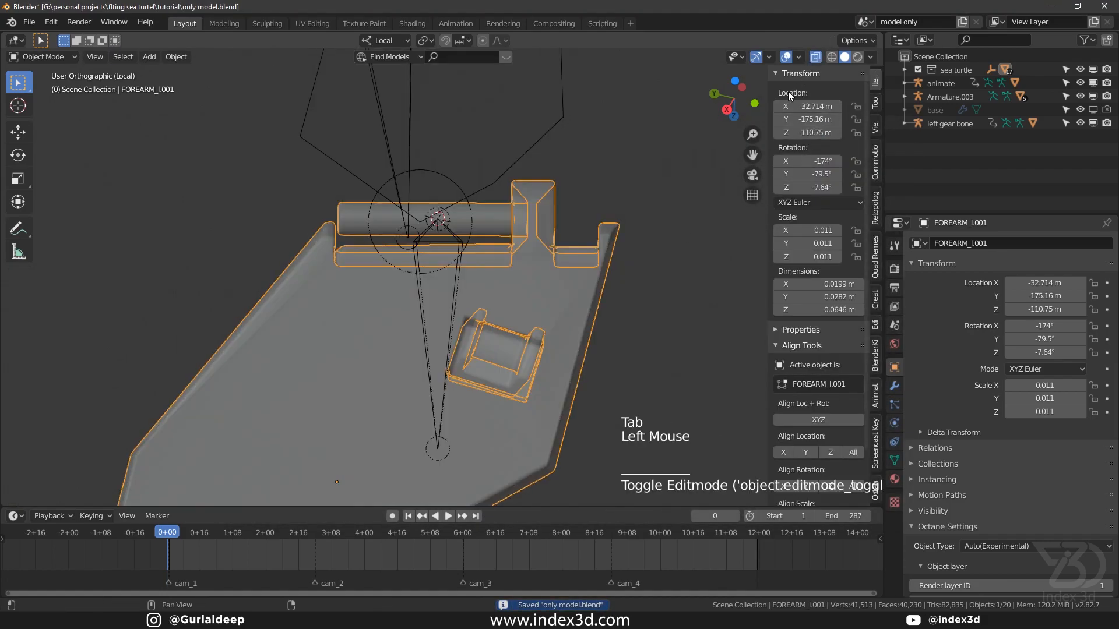
pyautogui.doubleClick(455, 296)
pyautogui.press('Tab')
pyautogui.click(460, 289)
# Set the flipper bone's roll to 16° so it lines up with the hinge, and save the file.
pyautogui.scroll(2, 460, 270)
pyautogui.scroll(7, 460, 270)
pyautogui.keyDown('shift'); pyautogui.moveTo(460, 270); pyautogui.dragTo(474, 221, button='middle'); pyautogui.keyUp('shift')
pyautogui.scroll(3, 473, 220)
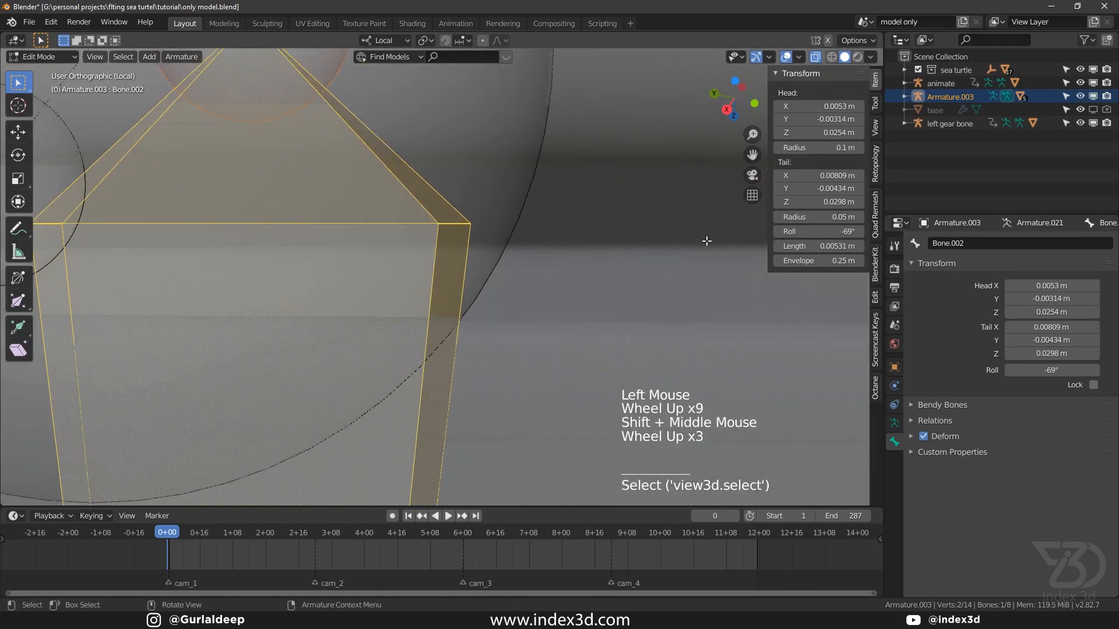
pyautogui.click(831, 232)
pyautogui.write('0')
pyautogui.press('Return')
pyautogui.moveTo(830, 236); pyautogui.dragTo(858, 236)
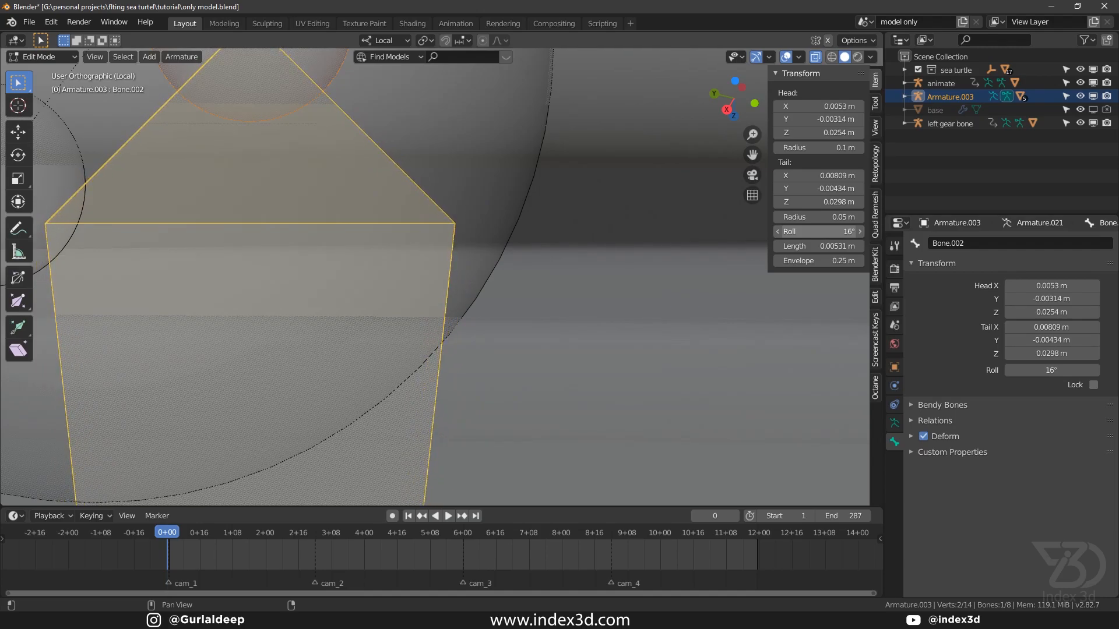
pyautogui.hotkey('ctrl', 's')
# Return to Object Mode, leave local view, turn off X-ray, and save the file.
pyautogui.click(41, 56)
pyautogui.click(36, 71)
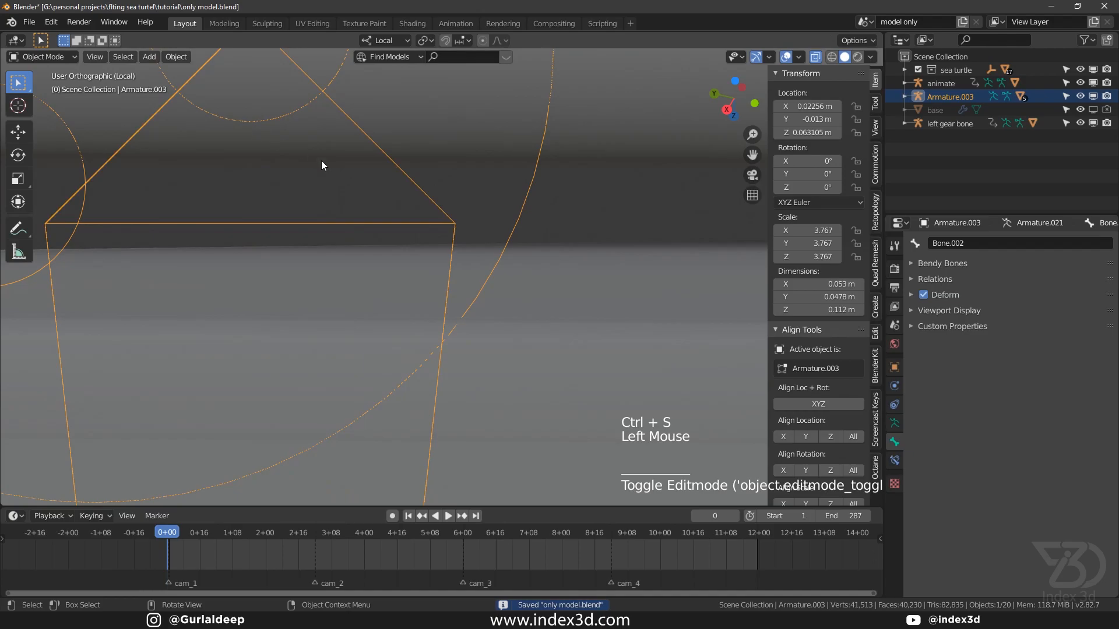
pyautogui.scroll(-12, 405, 187)
pyautogui.scroll(-6, 405, 187)
pyautogui.hotkey('ctrl', 's')
pyautogui.moveTo(421, 154); pyautogui.dragTo(675, 365, button='middle')
pyautogui.press('KP_7')
pyautogui.hotkey('ctrl', 's')
pyautogui.press('KP_Divide')
pyautogui.hotkey('ctrl', 's')
pyautogui.click(815, 57)
# Turn on In Front display for Armature.003 and save the file.
pyautogui.scroll(-1, 517, 211)
pyautogui.scroll(-1, 517, 211)
pyautogui.moveTo(517, 211)
pyautogui.keyDown('shift'); pyautogui.mouseDown(button='middle')
pyautogui.moveTo(464, 302)
pyautogui.moveTo(425, 290)
pyautogui.mouseUp(button='middle'); pyautogui.keyUp('shift')
pyautogui.scroll(-4, 463, 302)
pyautogui.click(895, 459)
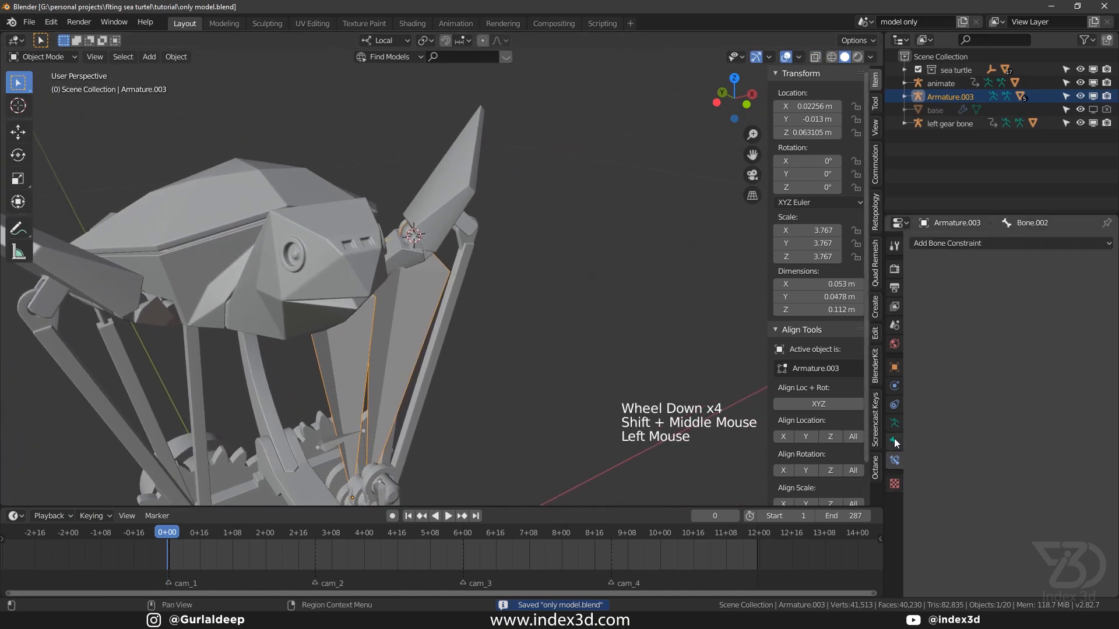
pyautogui.click(894, 439)
pyautogui.click(894, 427)
pyautogui.click(1093, 461)
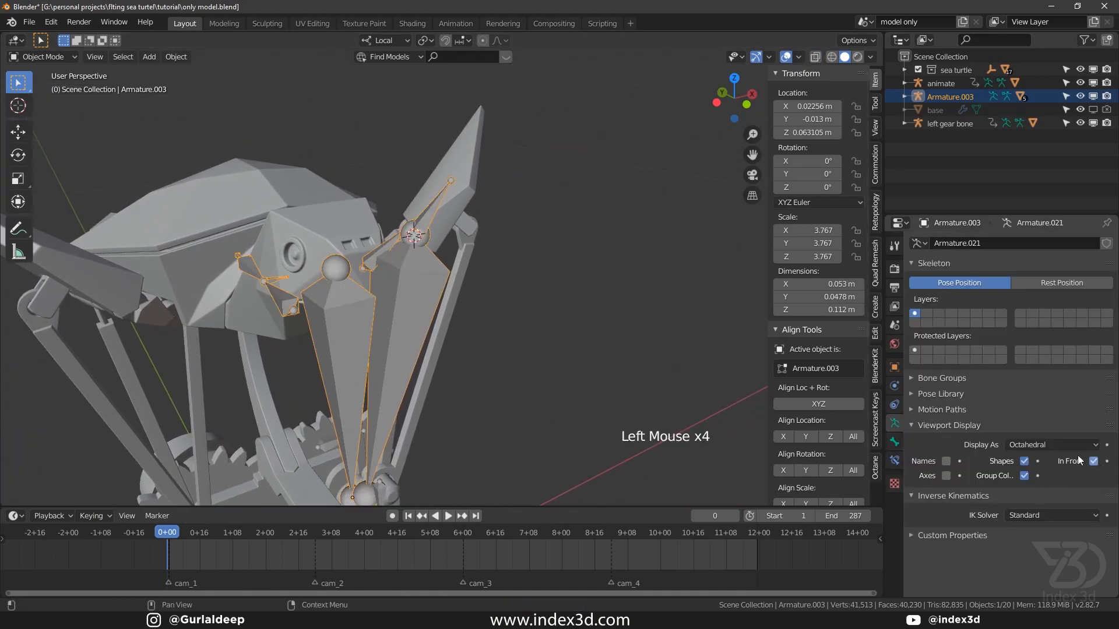
pyautogui.scroll(1, 439, 216)
pyautogui.moveTo(440, 215)
pyautogui.mouseDown(button='middle')
pyautogui.moveTo(418, 225)
pyautogui.moveTo(429, 234)
pyautogui.mouseUp(button='middle')
pyautogui.hotkey('ctrl', 's')
# Try to parent the flipper mesh to Armature.003's flipper bone and scrub the timeline to test it.
pyautogui.scroll(3, 429, 235)
pyautogui.press('Tab')
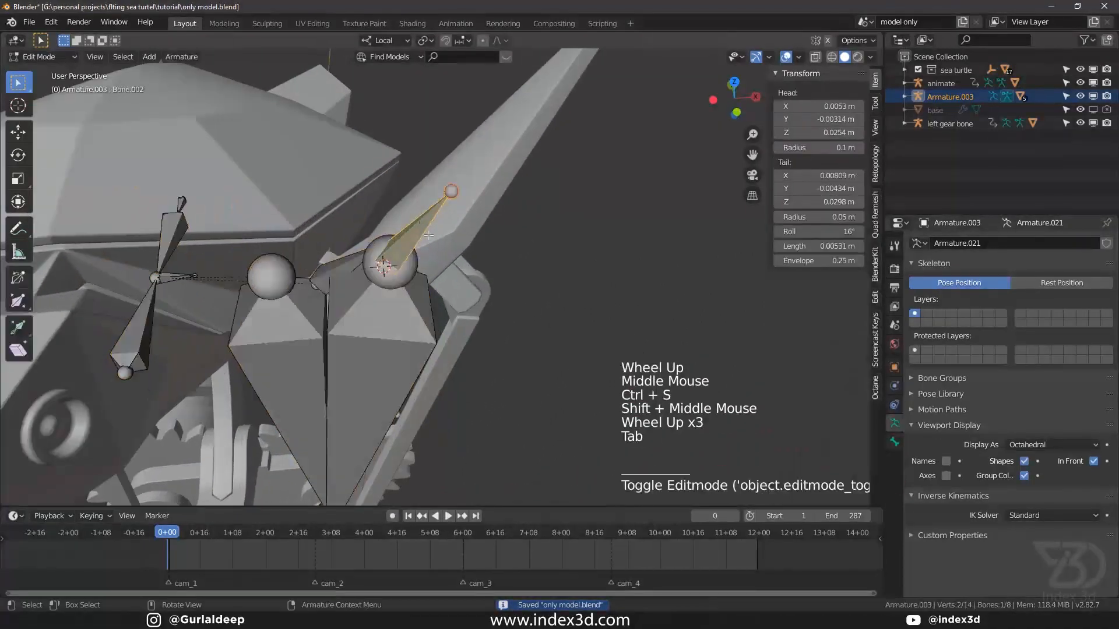
pyautogui.click(420, 226)
pyautogui.press('Tab')
pyautogui.click(433, 242)
pyautogui.keyDown('shift'); pyautogui.click(475, 249); pyautogui.keyUp('shift')
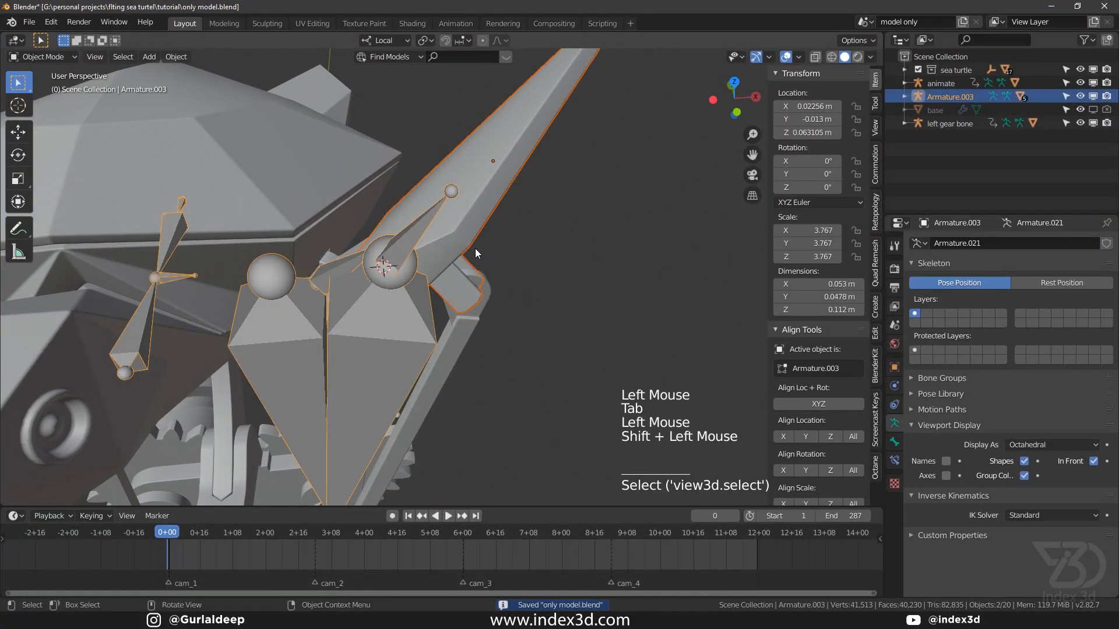
pyautogui.hotkey('ctrl', 'p')
pyautogui.click(474, 248)
pyautogui.hotkey('ctrl', 's')
pyautogui.moveTo(173, 532)
pyautogui.mouseDown()
pyautogui.moveTo(226, 533)
pyautogui.moveTo(142, 530)
pyautogui.moveTo(252, 537)
pyautogui.moveTo(179, 533)
pyautogui.mouseUp()
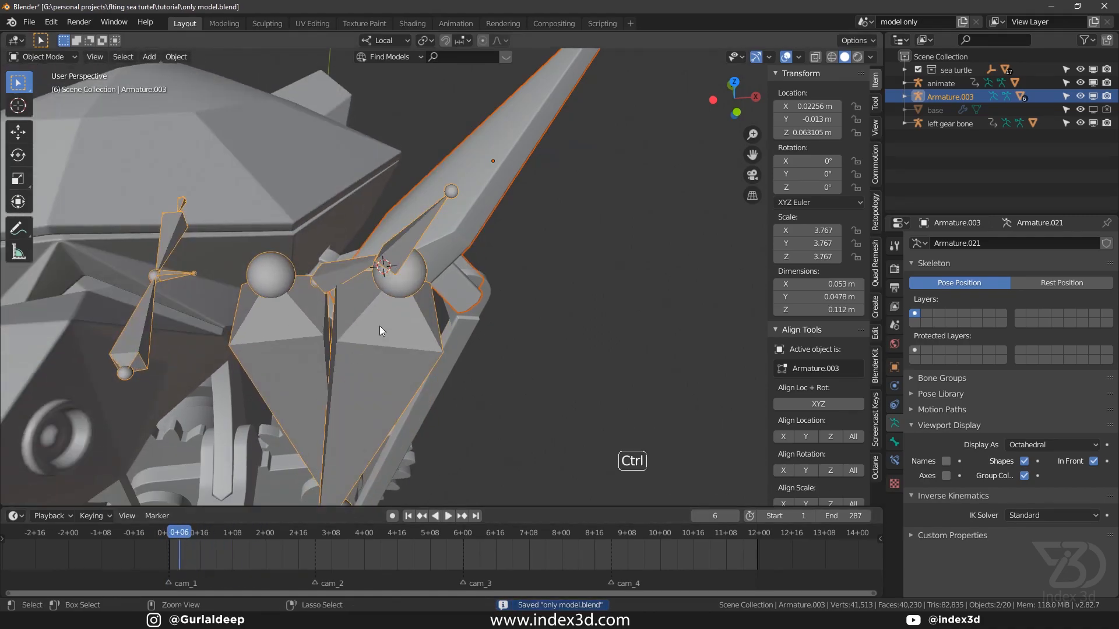
# Undo the flipper mesh's parenting, scrub back to frame 0, and save the file.
pyautogui.hotkey('ctrl', 'z')
pyautogui.hotkey('ctrl', 'z')
pyautogui.hotkey('ctrl', 'z')
pyautogui.hotkey('ctrl', 'z')
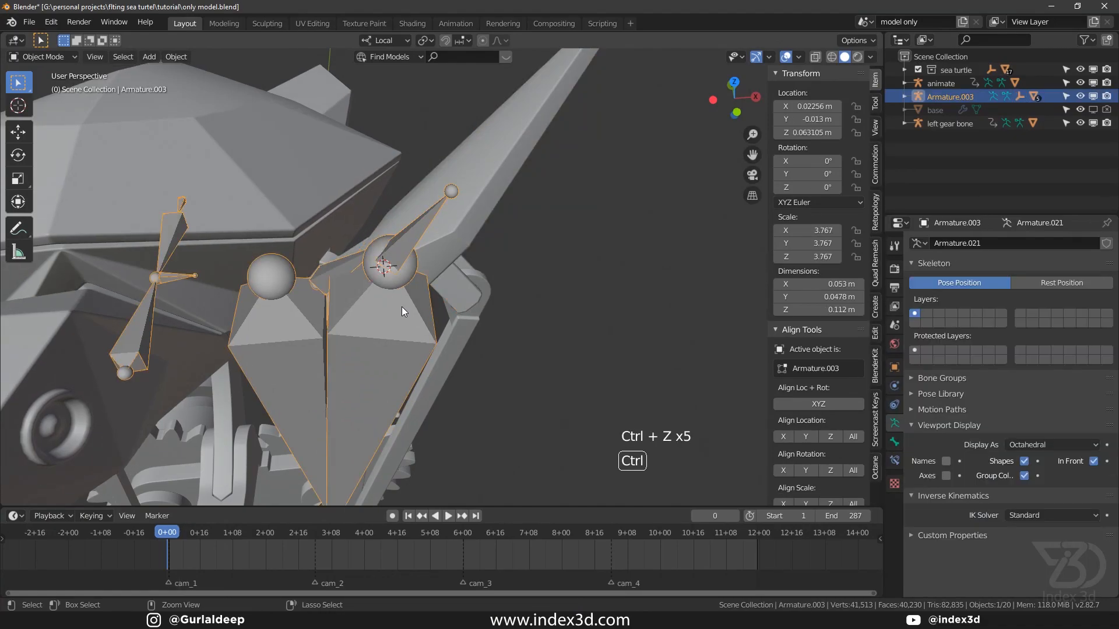
pyautogui.hotkey('ctrl', 's')
pyautogui.click(401, 270)
pyautogui.moveTo(198, 530); pyautogui.dragTo(153, 536)
pyautogui.hotkey('ctrl', 's')
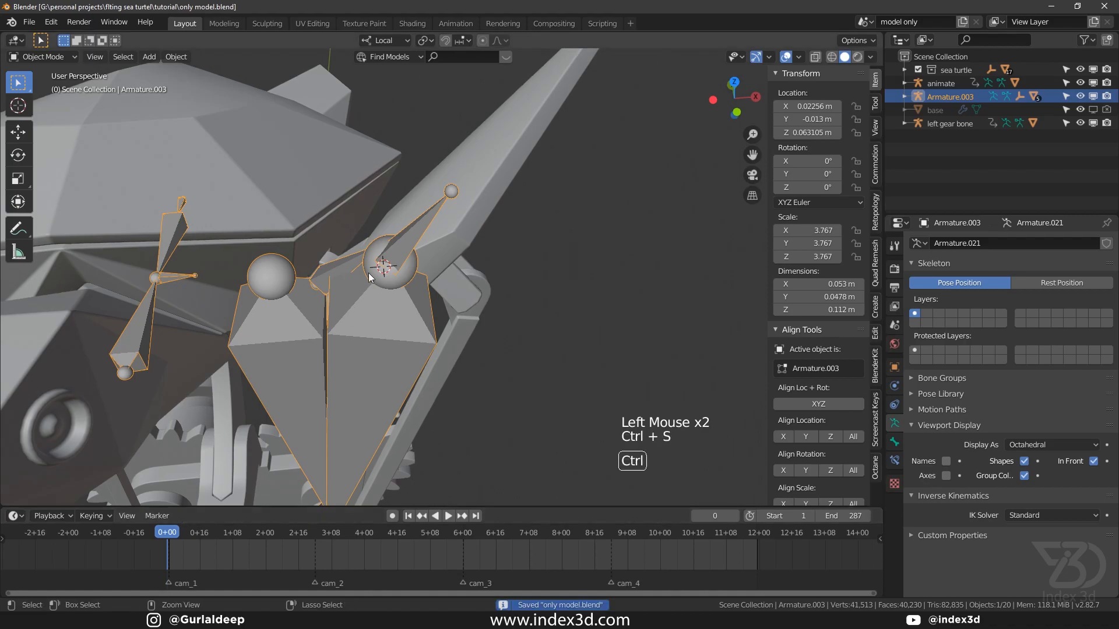
# Isolate Armature.003 in local view around the flipper and arm bones, and save the file.
pyautogui.click(417, 238)
pyautogui.click(408, 231)
pyautogui.press('KP_Divide')
pyautogui.hotkey('ctrl', 's')
pyautogui.keyDown('shift'); pyautogui.moveTo(541, 182); pyautogui.dragTo(456, 268, button='middle'); pyautogui.keyUp('shift')
pyautogui.scroll(4, 456, 268)
pyautogui.click(391, 299)
pyautogui.moveTo(390, 299); pyautogui.dragTo(373, 315, button='middle')
# Parent the flipper bone to the adjoining arm bone with Keep Offset in Edit Mode, and save the file.
pyautogui.press('Tab')
pyautogui.click(373, 314)
pyautogui.keyDown('shift'); pyautogui.moveTo(227, 396); pyautogui.dragTo(326, 338, button='middle'); pyautogui.keyUp('shift')
pyautogui.keyDown('shift'); pyautogui.click(326, 336); pyautogui.keyUp('shift')
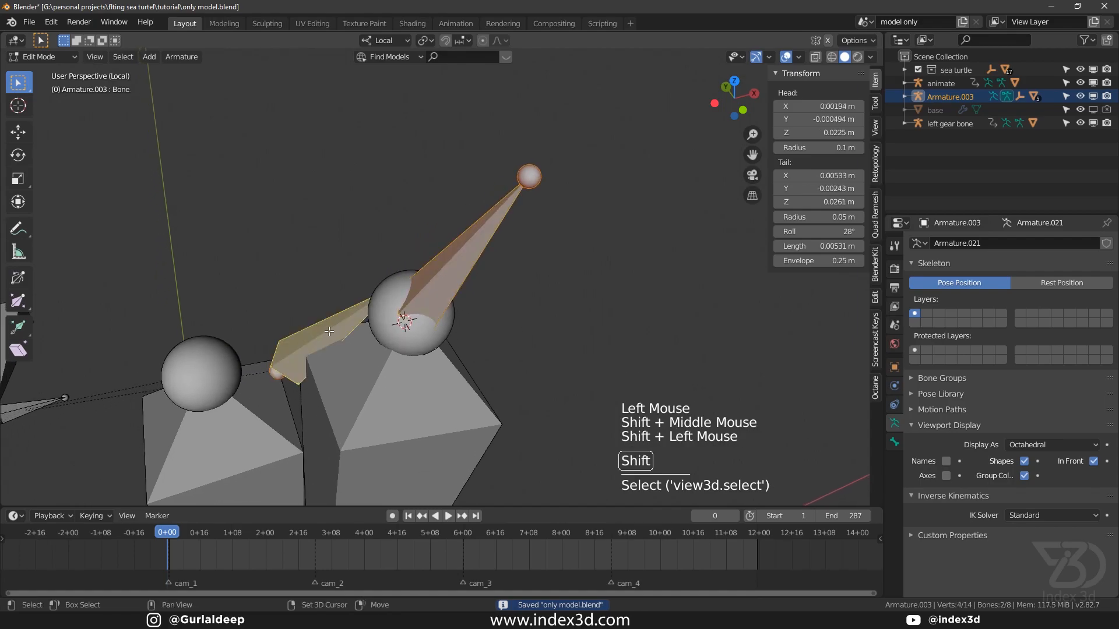
pyautogui.hotkey('ctrl', 'p')
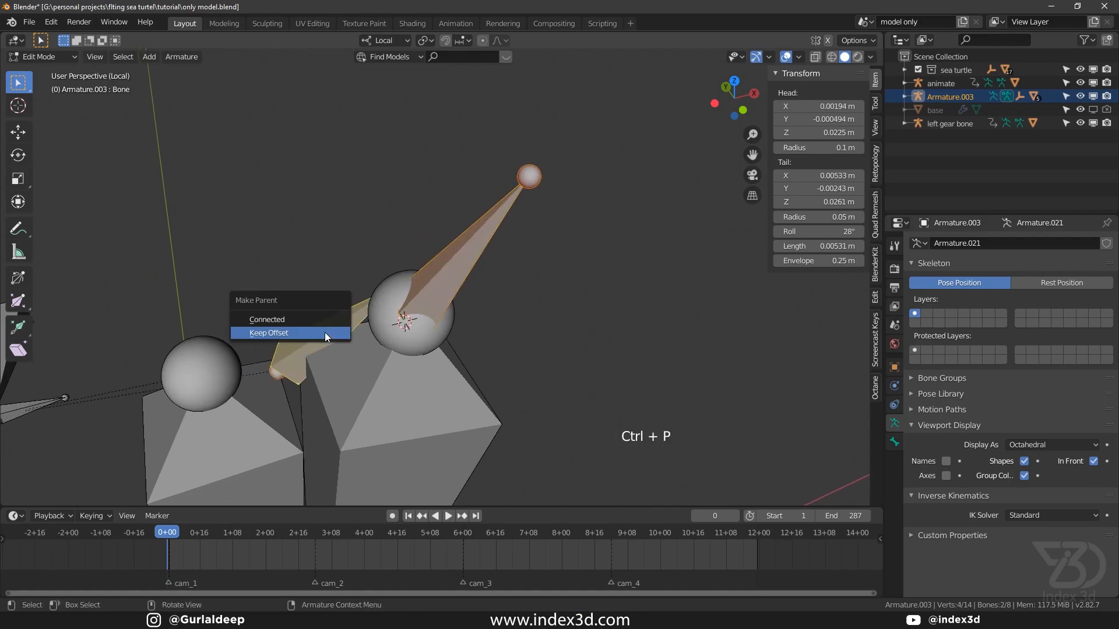
pyautogui.click(324, 332)
pyautogui.hotkey('ctrl', 's')
# Select the flipper bone, return to Object Mode, leave local view, and save the file.
pyautogui.click(431, 284)
pyautogui.press('Tab')
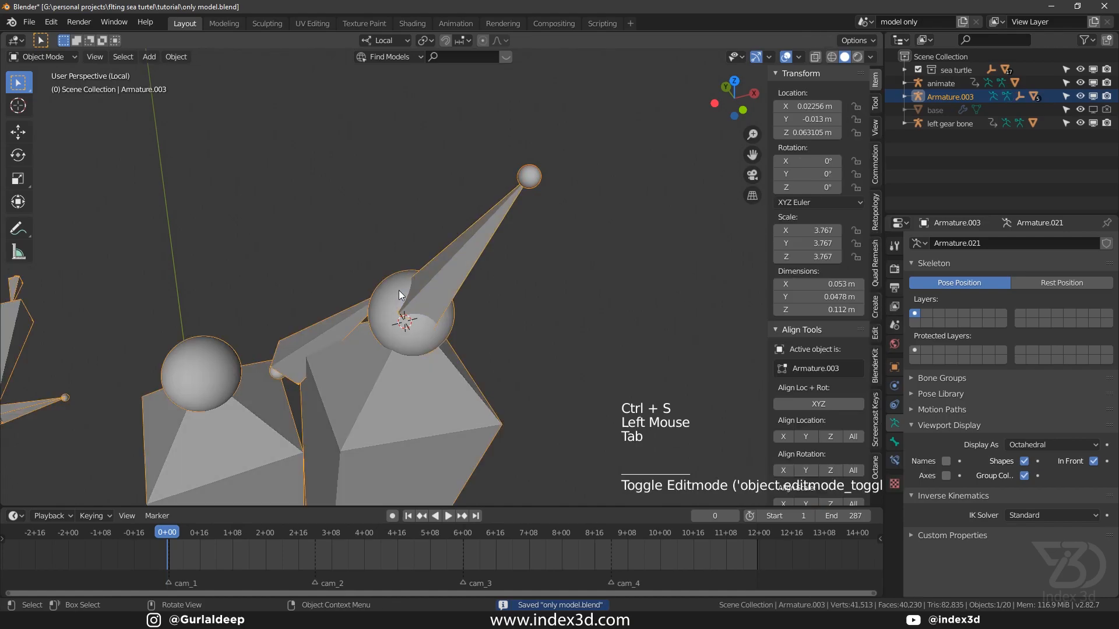
pyautogui.click(42, 56)
pyautogui.scroll(-2, 421, 204)
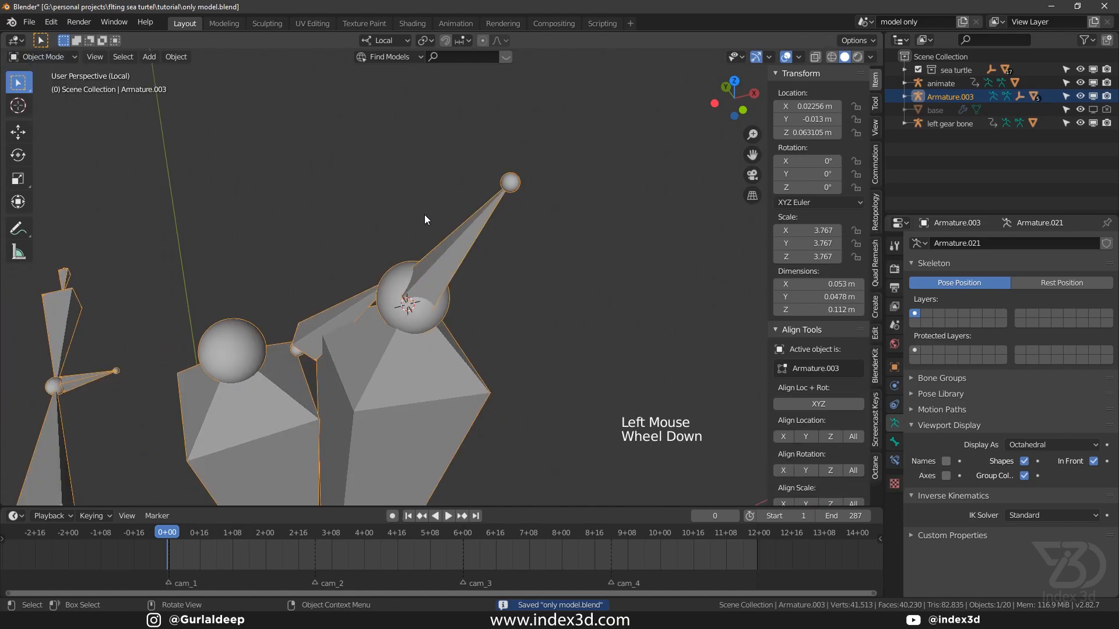
pyautogui.press('KP_Divide')
pyautogui.hotkey('ctrl', 's')
# Play the animation to check that the flipper bone follows the arm, return to frame 0, and save the file.
pyautogui.keyDown('shift'); pyautogui.moveTo(425, 219); pyautogui.dragTo(444, 241, button='middle'); pyautogui.keyUp('shift')
pyautogui.press('space')
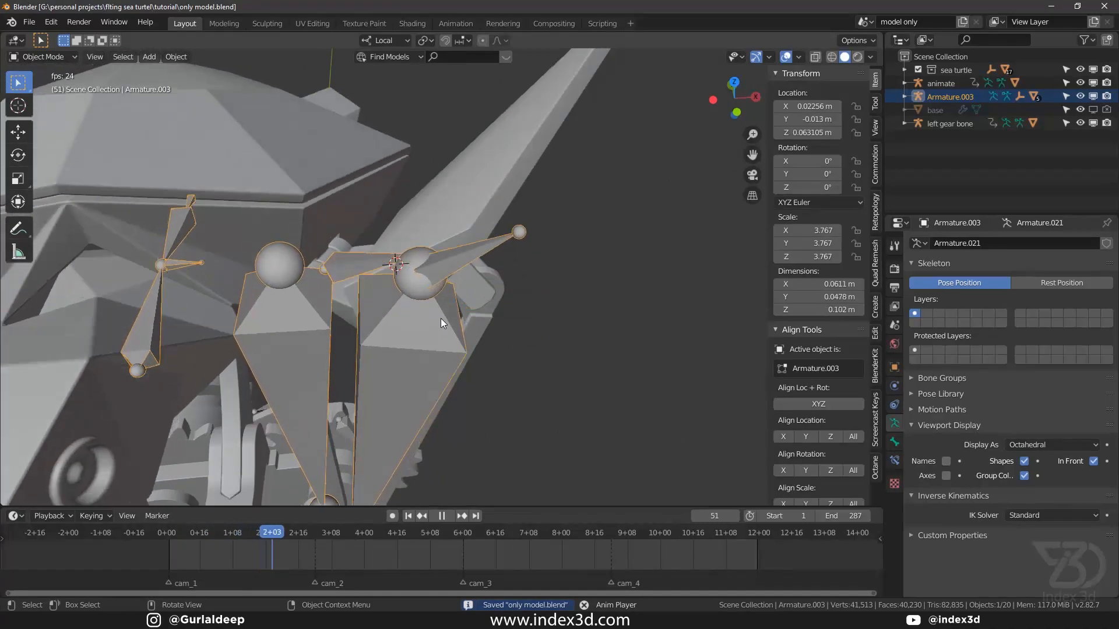
pyautogui.click(180, 552)
pyautogui.moveTo(181, 552)
pyautogui.mouseDown()
pyautogui.moveTo(239, 537)
pyautogui.moveTo(168, 544)
pyautogui.mouseUp()
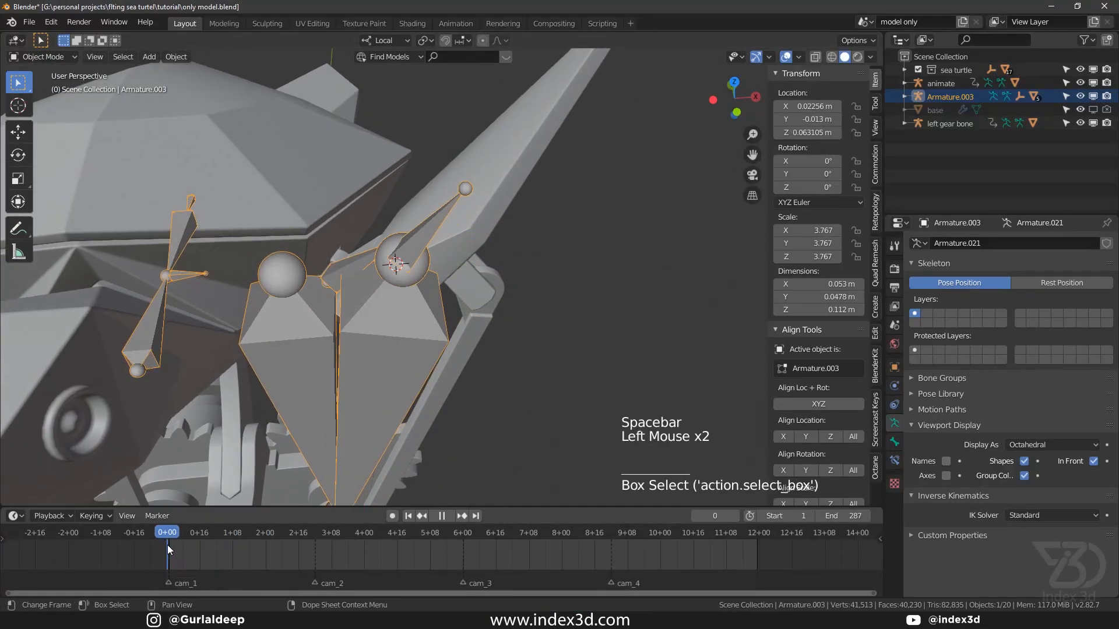
pyautogui.hotkey('ctrl', 's')
# Parent the flipper mesh FOREARM_l.001 to Armature.003's flipper bone with the Bone option, and save the file.
pyautogui.press('Tab')
pyautogui.click(434, 220)
pyautogui.press('Tab')
pyautogui.click(444, 213)
pyautogui.keyDown('shift'); pyautogui.click(445, 209); pyautogui.keyUp('shift')
pyautogui.hotkey('ctrl', 'p')
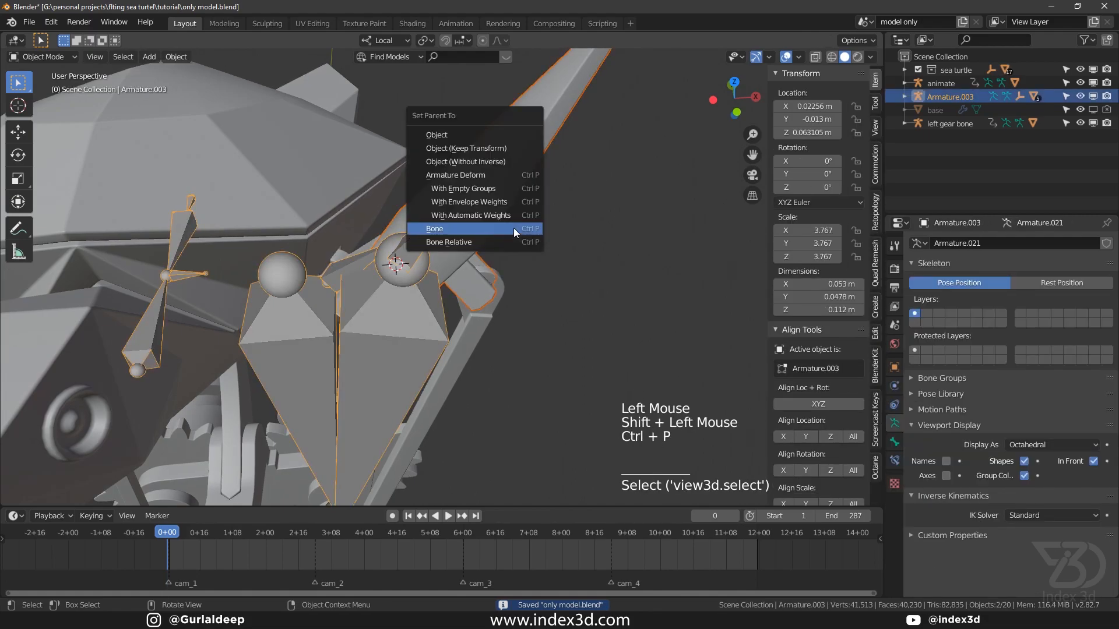
pyautogui.click(514, 227)
pyautogui.hotkey('ctrl', 's')
# Play and pause the animation to check how the flipper mesh moves with its bone.
pyautogui.press('space')
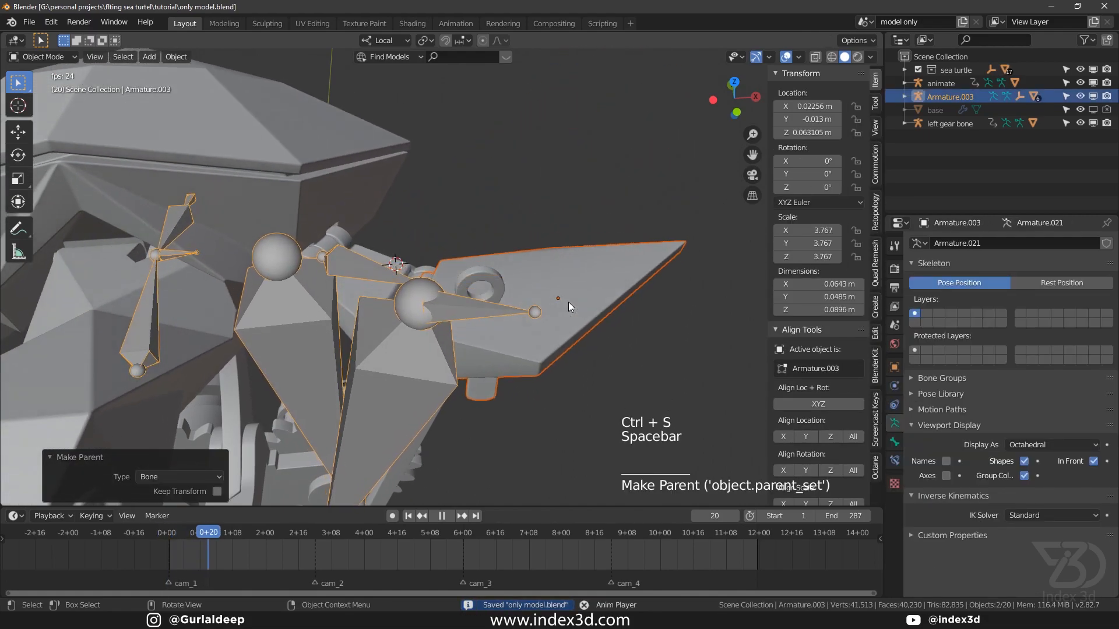
pyautogui.press('space')
pyautogui.press('space')
pyautogui.press('space')
pyautogui.press('space')
pyautogui.press('space')
pyautogui.press('space')
pyautogui.press('space')
pyautogui.press('space')
pyautogui.press('space')
pyautogui.press('space')
pyautogui.press('space')
pyautogui.press('space')
pyautogui.press('space')
pyautogui.press('space')
pyautogui.press('space')
pyautogui.press('space')
pyautogui.press('space')
pyautogui.press('space')
pyautogui.press('space')
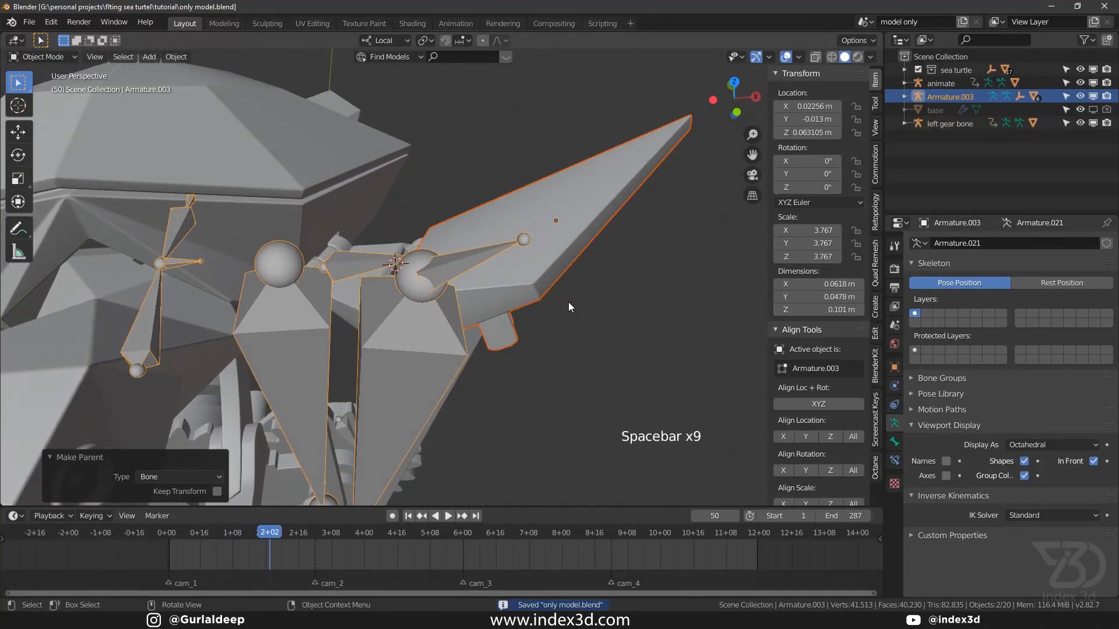
# Review the flipper hinge close up during playback, return to frame 0, and save the file.
pyautogui.scroll(4, 412, 269)
pyautogui.moveTo(412, 270)
pyautogui.mouseDown(button='middle')
pyautogui.moveTo(436, 348)
pyautogui.moveTo(427, 282)
pyautogui.mouseUp(button='middle')
pyautogui.press('space')
pyautogui.moveTo(411, 540); pyautogui.dragTo(167, 558)
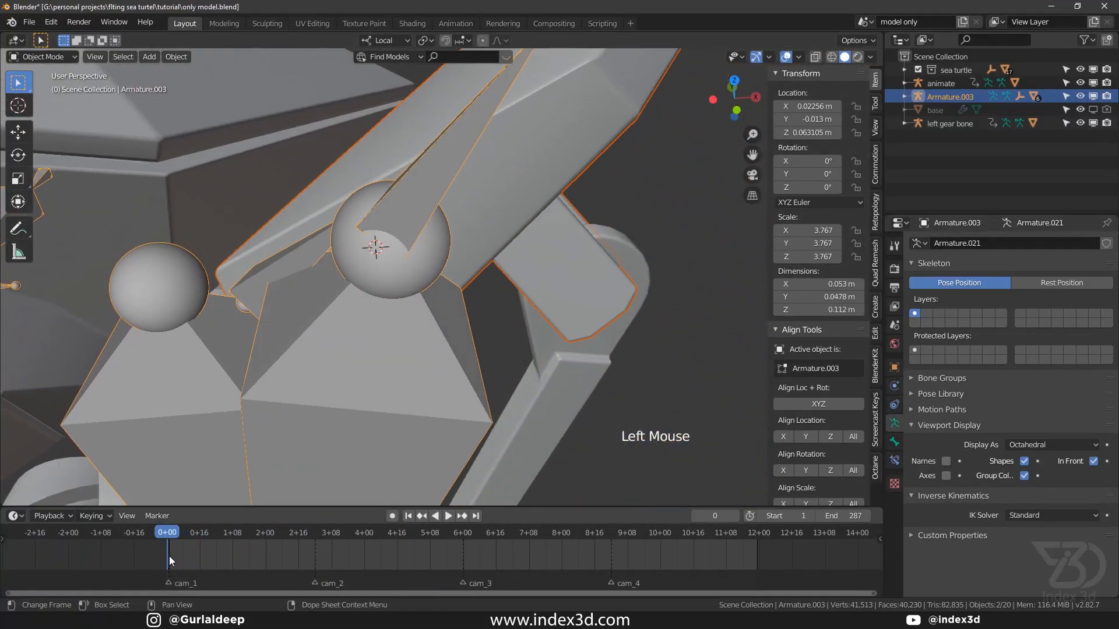
pyautogui.hotkey('ctrl', 's')
# Examine the rod, arm and flipper bones of Armature.003 in Pose Mode, saving the file beforehand.
pyautogui.scroll(-3, 385, 324)
pyautogui.keyDown('shift'); pyautogui.moveTo(386, 324); pyautogui.dragTo(247, 304, button='middle'); pyautogui.keyUp('shift')
pyautogui.hotkey('ctrl', 's')
pyautogui.scroll(-4, 306, 284)
pyautogui.moveTo(247, 304); pyautogui.dragTo(236, 306, button='middle')
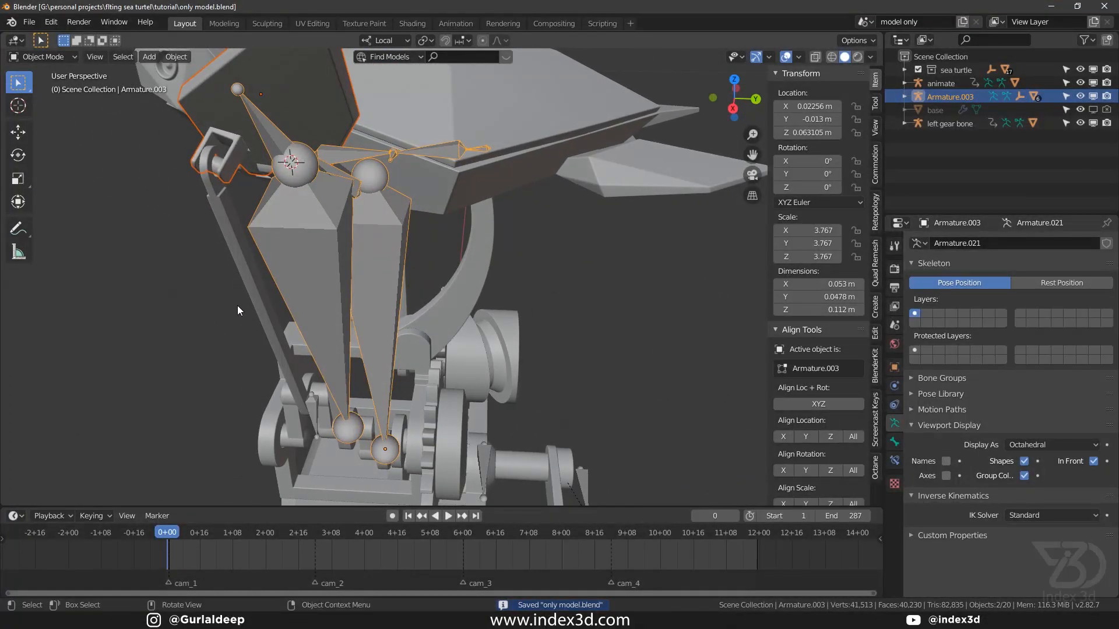
pyautogui.hotkey('ctrl', 's')
pyautogui.click(352, 208)
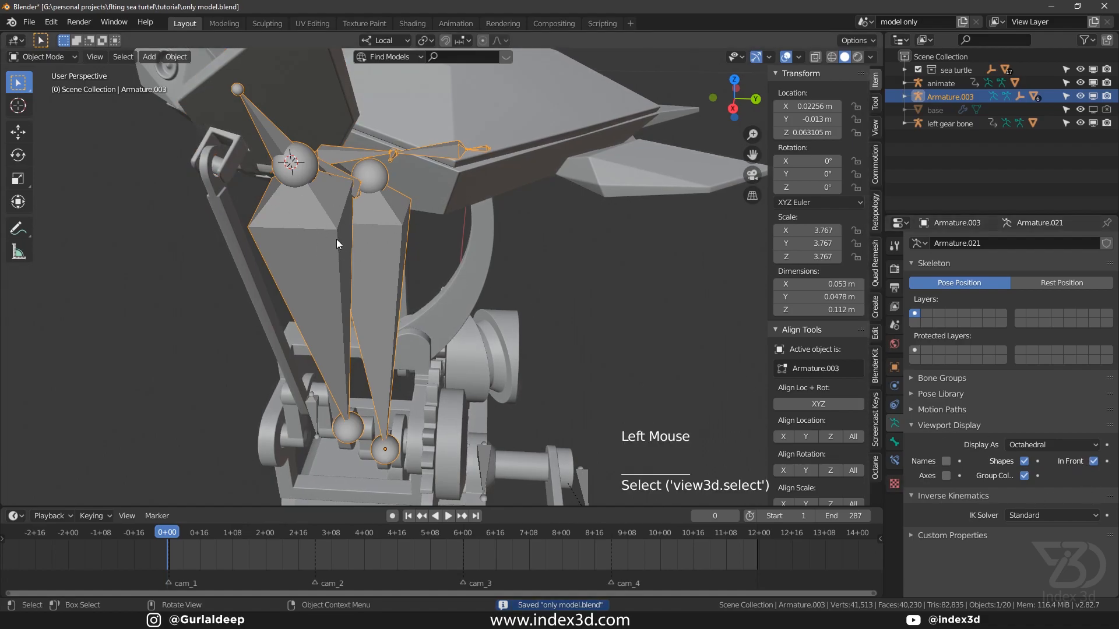
pyautogui.click(56, 55)
pyautogui.click(51, 100)
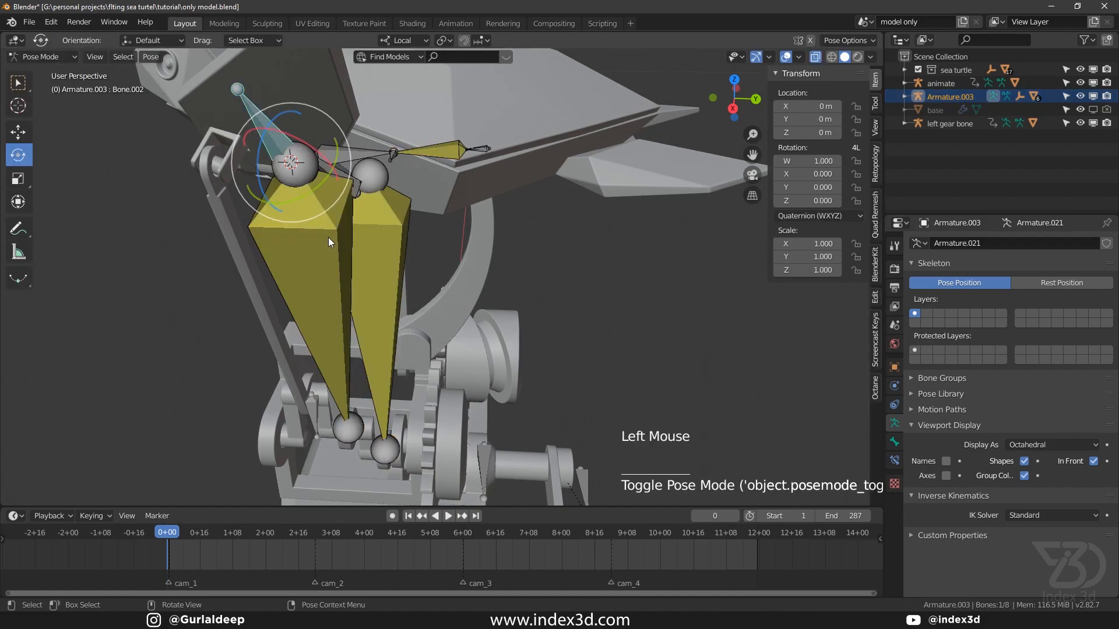
pyautogui.click(385, 252)
pyautogui.moveTo(502, 161); pyautogui.dragTo(384, 239)
pyautogui.moveTo(268, 123); pyautogui.dragTo(309, 175)
pyautogui.moveTo(239, 123); pyautogui.dragTo(332, 225)
pyautogui.moveTo(224, 145); pyautogui.dragTo(344, 261)
pyautogui.moveTo(250, 208); pyautogui.dragTo(431, 290)
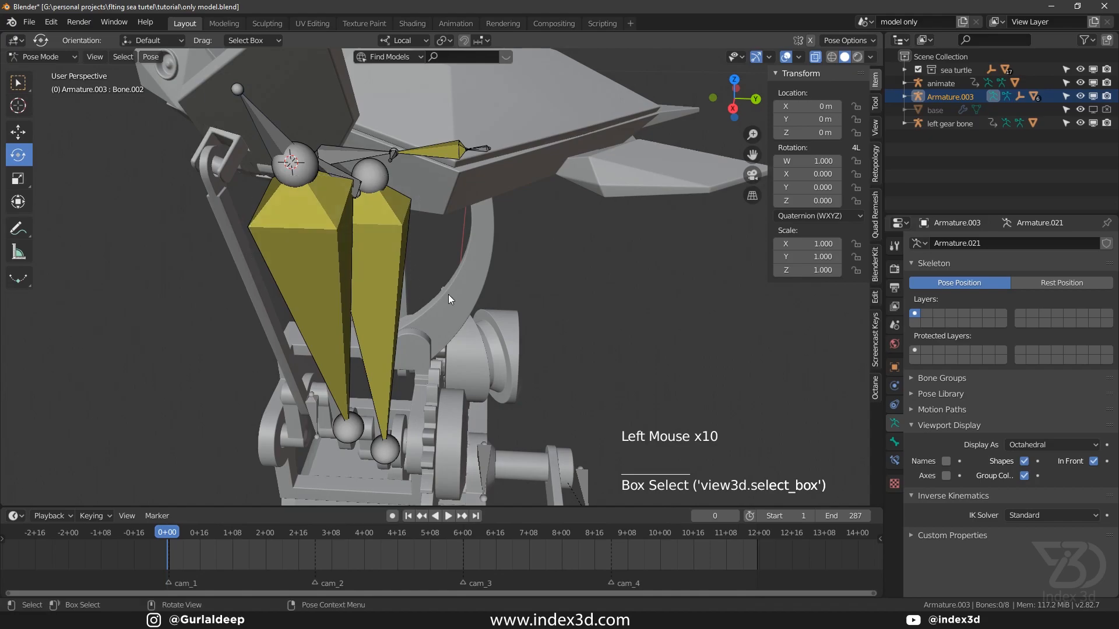
# Compare Armature.003's bones with In Front display off and on while selecting individual bones.
pyautogui.moveTo(446, 294); pyautogui.dragTo(427, 282, button='middle')
pyautogui.moveTo(172, 184); pyautogui.dragTo(400, 302)
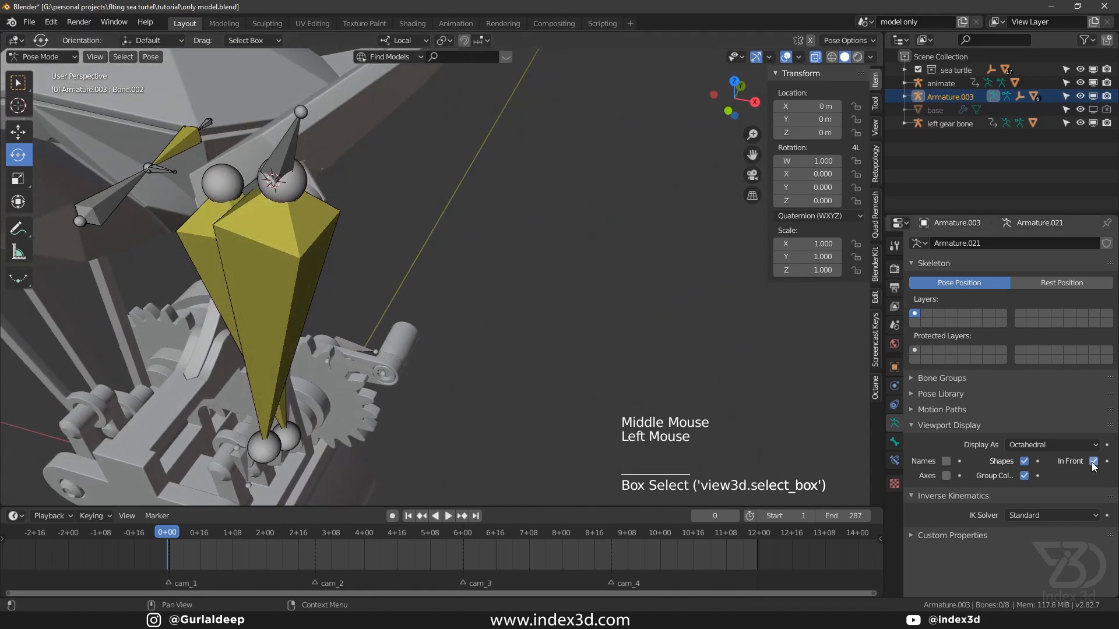
pyautogui.click(302, 249)
pyautogui.click(197, 201)
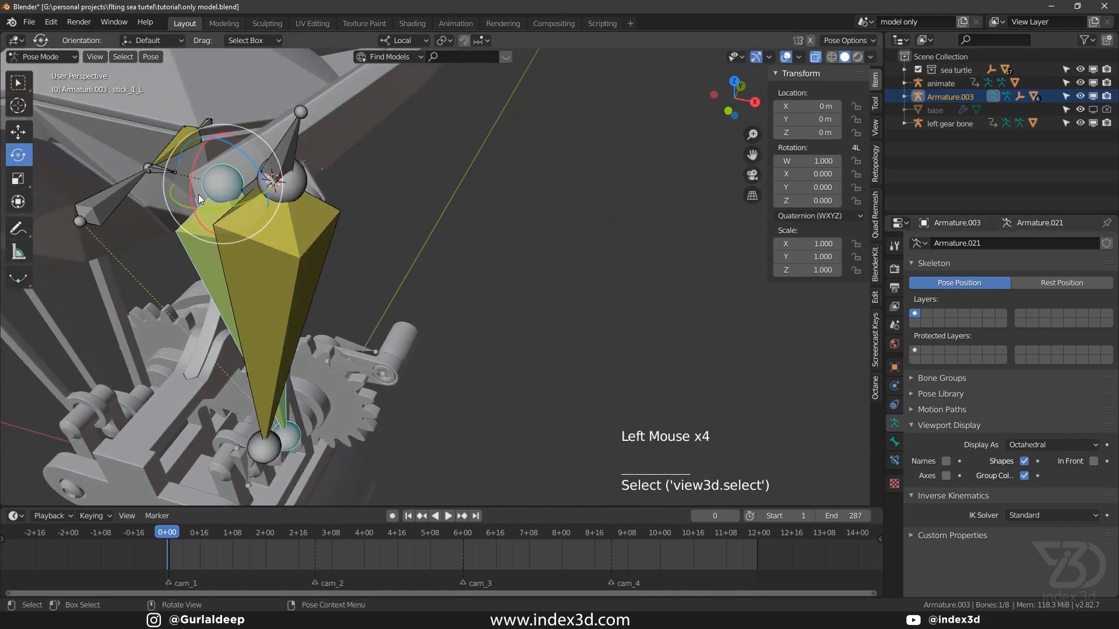
pyautogui.click(196, 150)
pyautogui.click(287, 139)
pyautogui.click(128, 191)
pyautogui.click(251, 262)
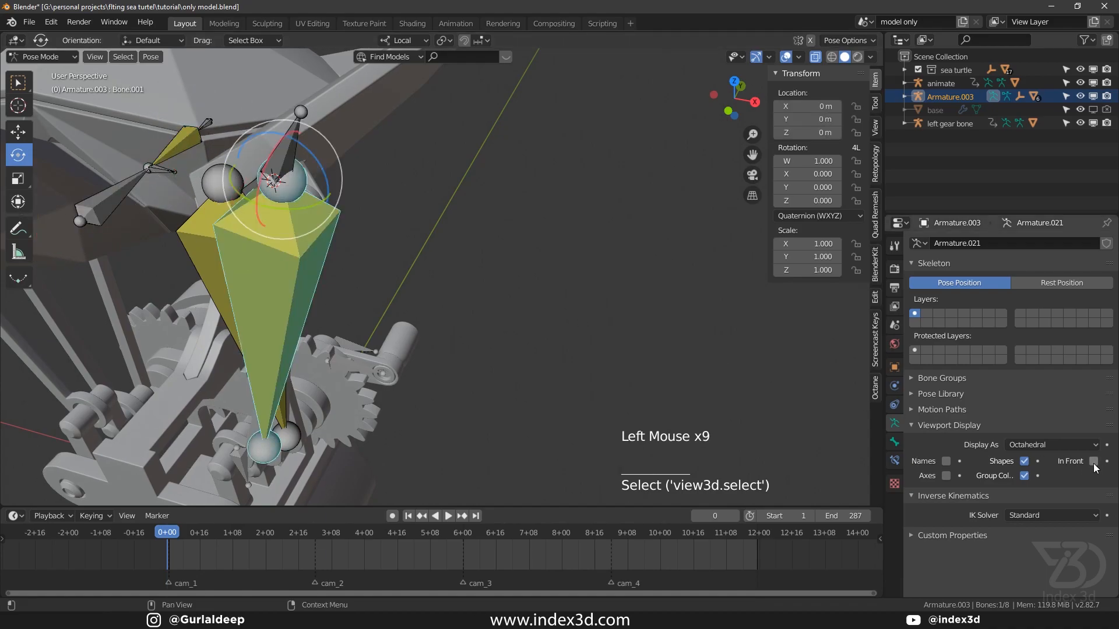
pyautogui.click(286, 327)
pyautogui.click(214, 236)
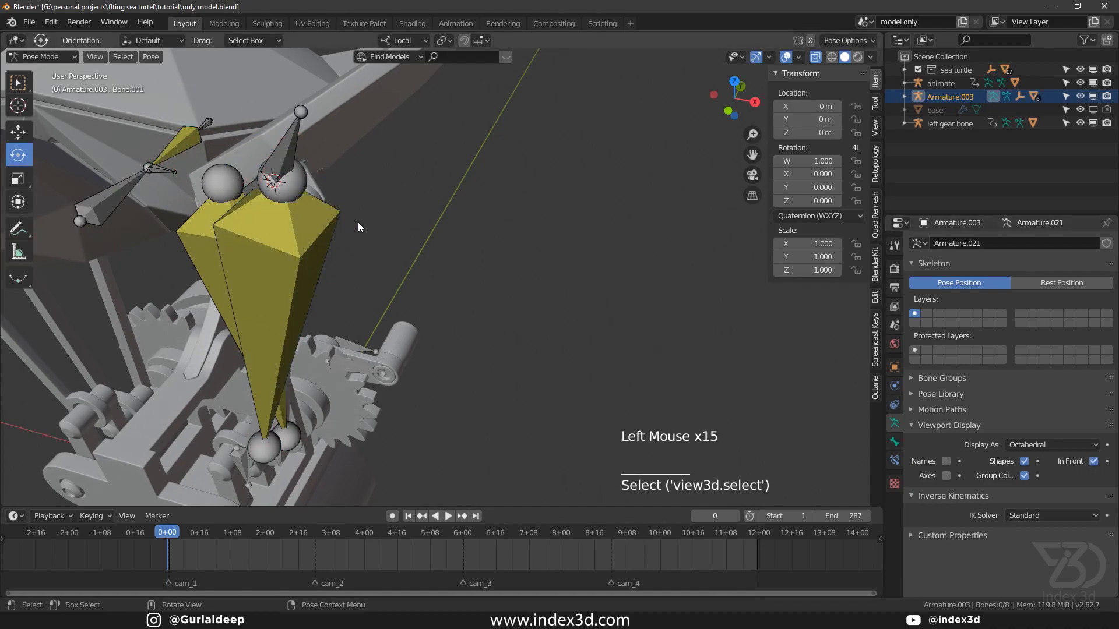
pyautogui.moveTo(358, 222); pyautogui.dragTo(222, 210)
pyautogui.moveTo(101, 126); pyautogui.dragTo(233, 233)
pyautogui.moveTo(119, 208); pyautogui.dragTo(338, 306)
pyautogui.moveTo(318, 314); pyautogui.dragTo(132, 227)
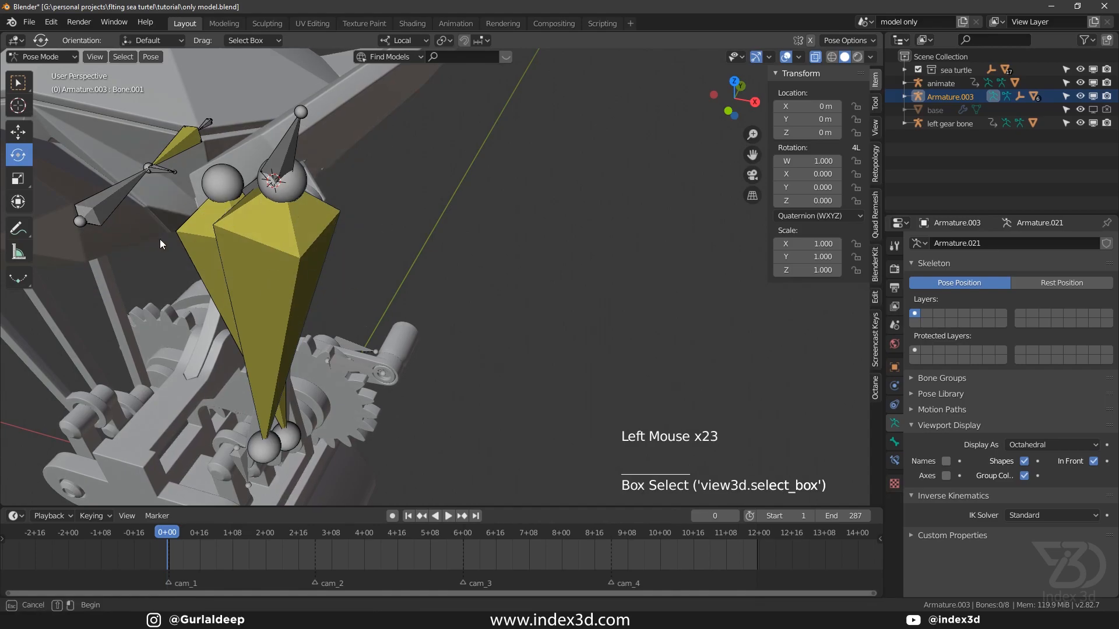
# Turn off In Front display for Armature.003, return to Object Mode, and save the file.
pyautogui.hotkey('ctrl', 's')
pyautogui.click(1093, 461)
pyautogui.hotkey('ctrl', 's')
pyautogui.click(51, 57)
pyautogui.click(55, 71)
pyautogui.hotkey('ctrl', 's')
# Snap the 3D cursor to the rod mesh Ft05-2.007 at its crank end, and save the file.
pyautogui.keyDown('ctrl'); pyautogui.scroll(-1, 307, 217); pyautogui.keyUp('ctrl')
pyautogui.scroll(-1, 308, 217)
pyautogui.keyDown('shift'); pyautogui.moveTo(308, 216); pyautogui.dragTo(229, 301, button='middle'); pyautogui.keyUp('shift')
pyautogui.click(261, 434)
pyautogui.keyDown('shift'); pyautogui.moveTo(261, 435); pyautogui.dragTo(318, 334, button='middle'); pyautogui.keyUp('shift')
pyautogui.scroll(4, 291, 351)
pyautogui.hotkey('shift', 's')
pyautogui.hotkey('ctrl', 's')
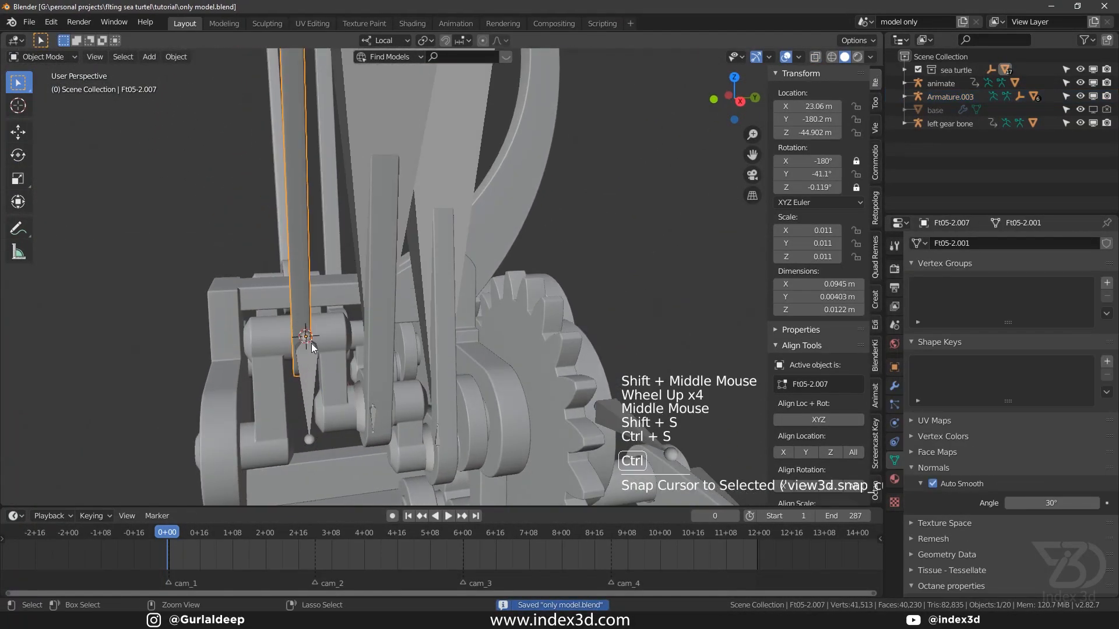
# Add a view-aligned armature with a 0.02 m radius at the 3D cursor on the rod's crank end.
pyautogui.hotkey('shift', 'a')
pyautogui.click(288, 339)
pyautogui.scroll(-4, 306, 341)
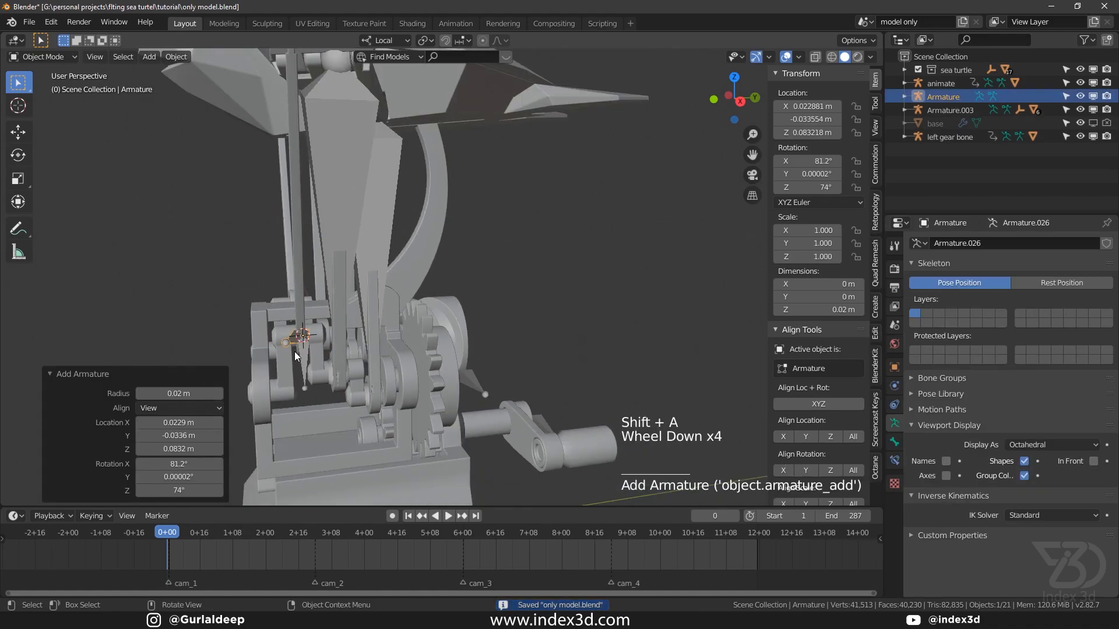
# Set the new armature's alignment to World so it stands upright at the rod's crank end.
pyautogui.click(179, 408)
pyautogui.click(175, 422)
pyautogui.moveTo(192, 420); pyautogui.dragTo(292, 417, button='middle')
pyautogui.scroll(4, 306, 417)
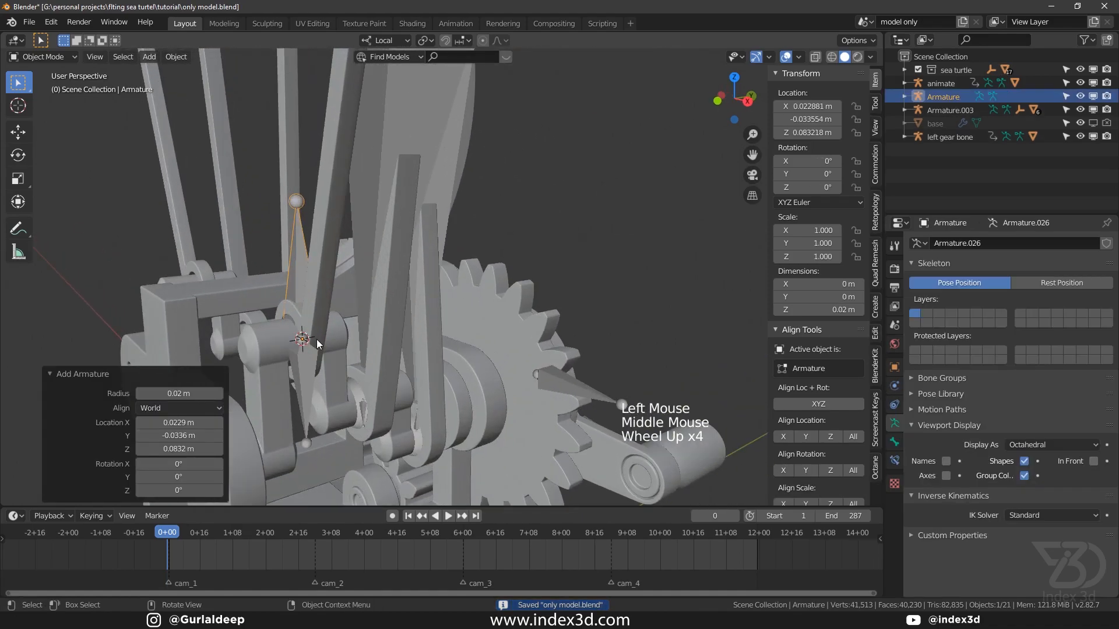
# Scale the new armature uniformly by about 3.455 and save the file.
pyautogui.scroll(-4, 306, 418)
pyautogui.press('s')
pyautogui.click(411, 381)
pyautogui.hotkey('ctrl', 's')
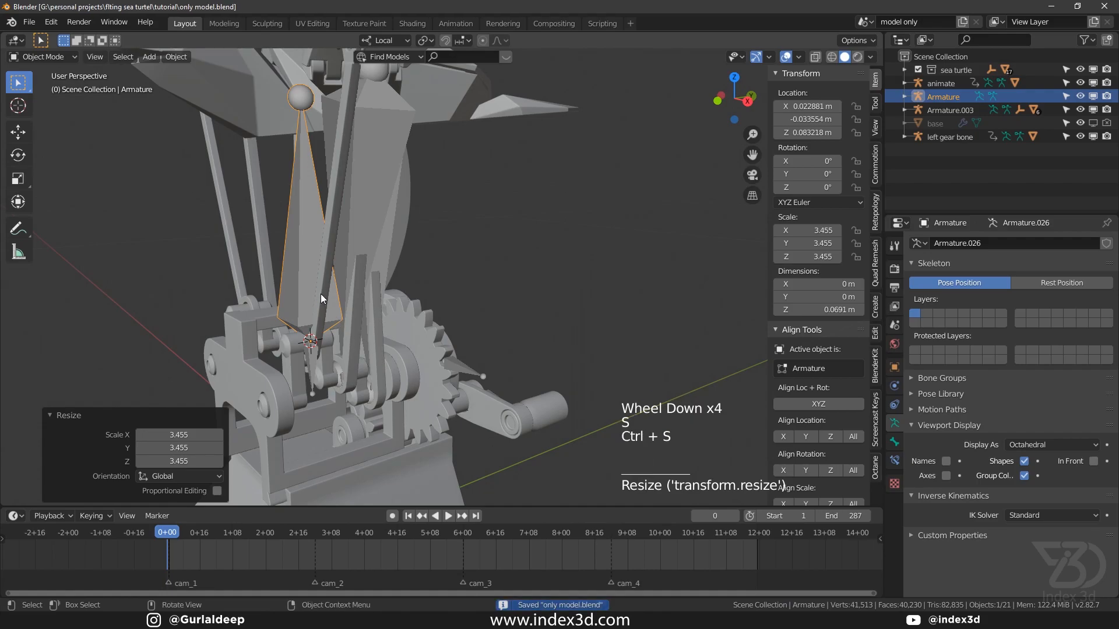
# Switch the direction of the new armature's bone in Edit Mode, then return to Object Mode.
pyautogui.press('KP_1')
pyautogui.keyDown('shift'); pyautogui.moveTo(424, 260); pyautogui.dragTo(400, 322, button='middle'); pyautogui.keyUp('shift')
pyautogui.scroll(2, 299, 249)
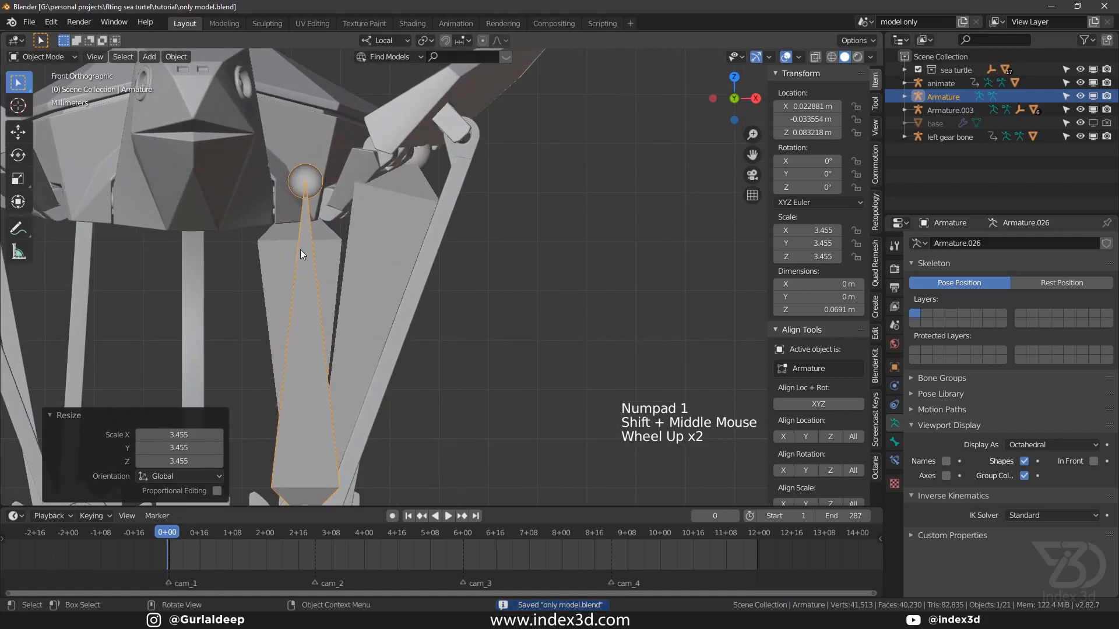
pyautogui.press('Tab')
pyautogui.click(299, 317)
pyautogui.rightClick(299, 316)
pyautogui.click(319, 352)
pyautogui.keyDown('shift'); pyautogui.moveTo(327, 188); pyautogui.dragTo(255, 286, button='middle'); pyautogui.keyUp('shift')
pyautogui.click(319, 241)
pyautogui.keyDown('shift'); pyautogui.scroll(1, 255, 286); pyautogui.keyUp('shift')
pyautogui.scroll(2, 255, 283)
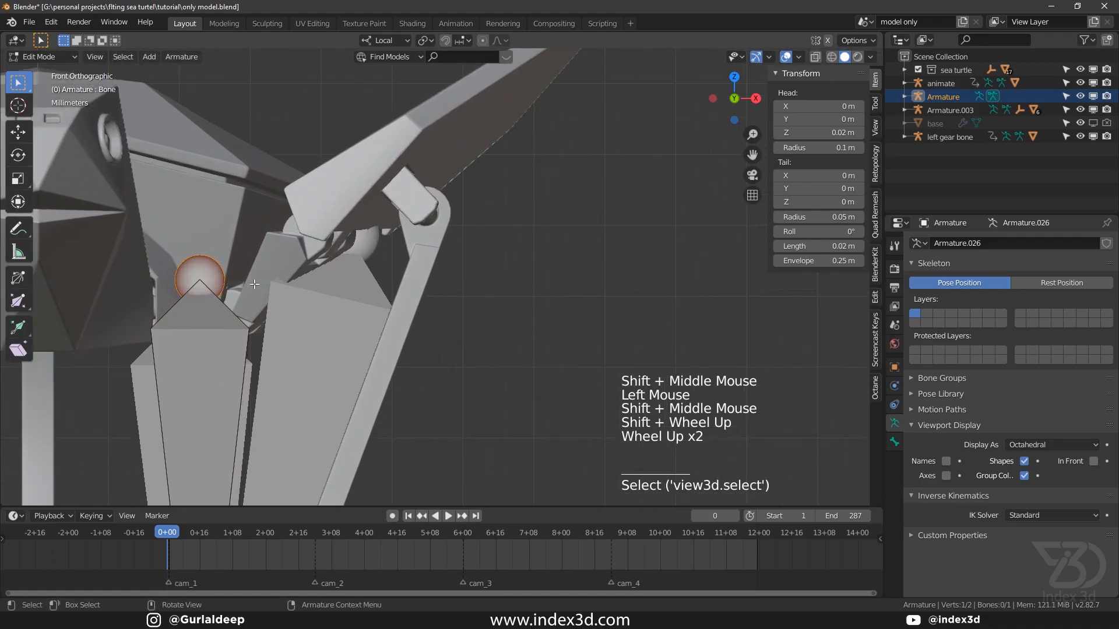
pyautogui.click(437, 216)
pyautogui.press('Tab')
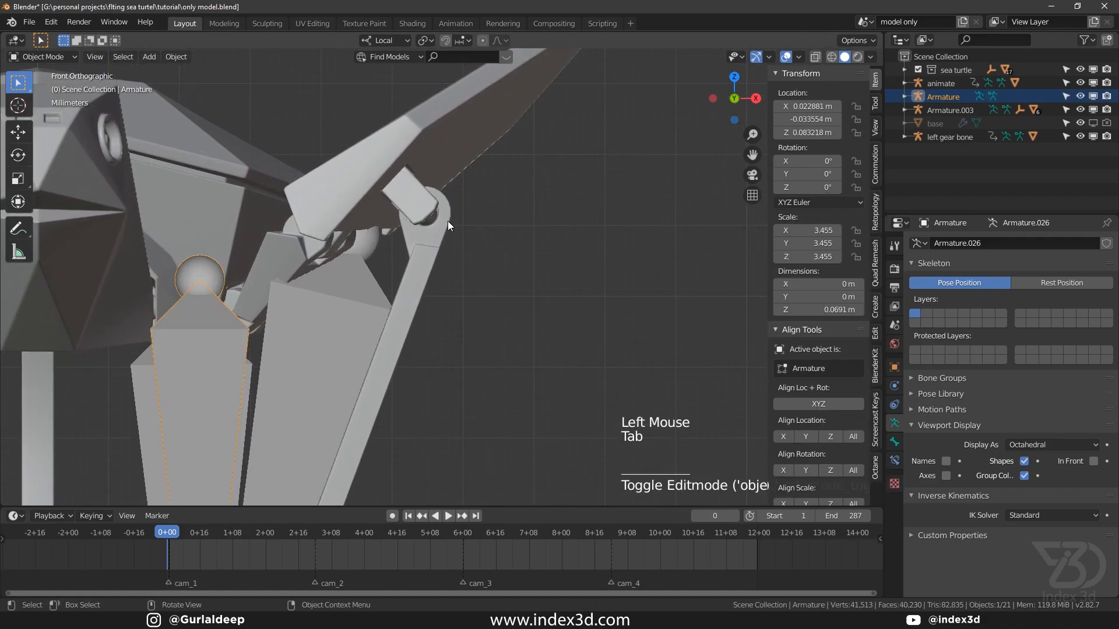
# Snap the 3D cursor to the center of the flipper-end hole on rod mesh Ft05-2.007.
pyautogui.click(452, 217)
pyautogui.scroll(3, 418, 222)
pyautogui.moveTo(454, 215); pyautogui.dragTo(388, 235, button='middle')
pyautogui.click(424, 221)
pyautogui.scroll(1, 428, 219)
pyautogui.press('Tab')
pyautogui.scroll(2, 429, 219)
pyautogui.scroll(-1, 388, 234)
pyautogui.click(385, 236)
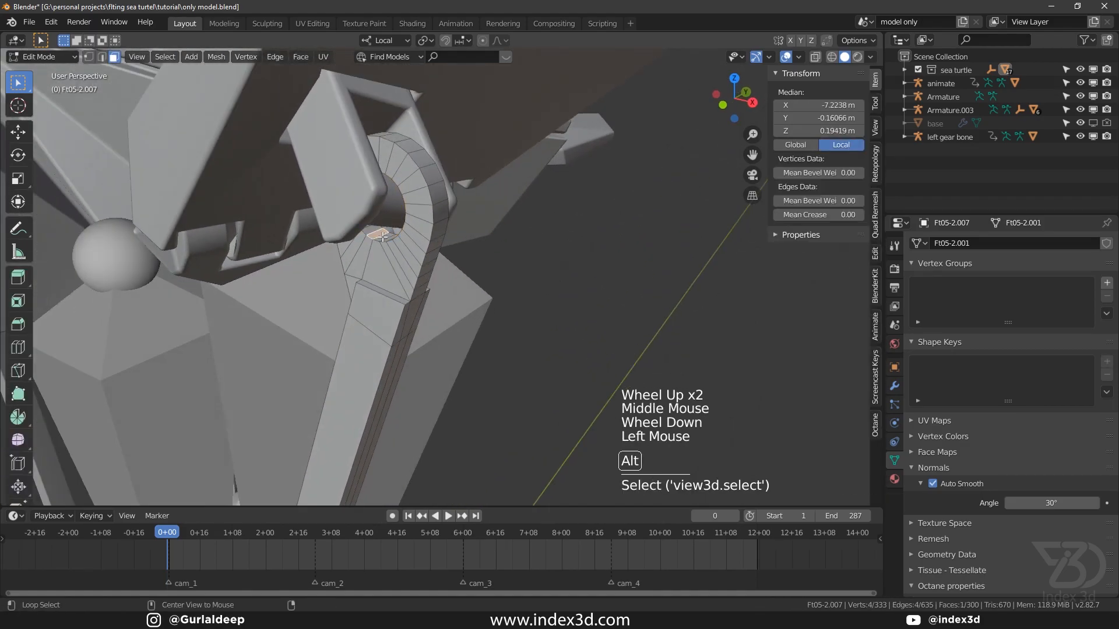
pyautogui.keyDown('alt'); pyautogui.click(385, 236); pyautogui.keyUp('alt')
pyautogui.hotkey('shift', 's')
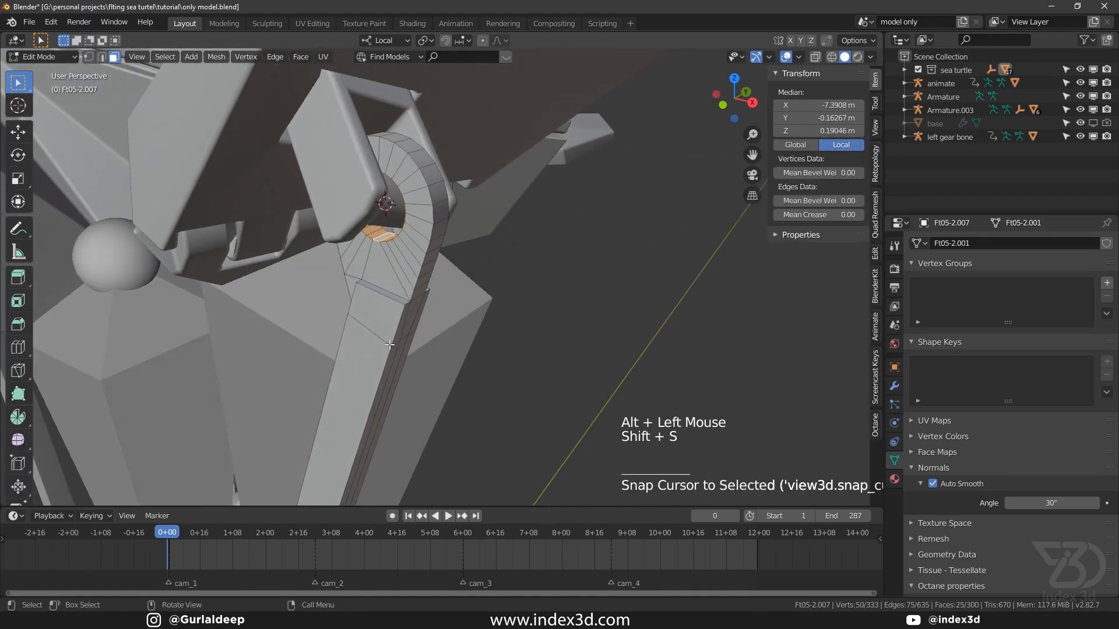
# Snap the upper joint of the new rod bone to the 3D cursor and save the file.
pyautogui.press('Tab')
pyautogui.click(125, 271)
pyautogui.press('Tab')
pyautogui.click(111, 255)
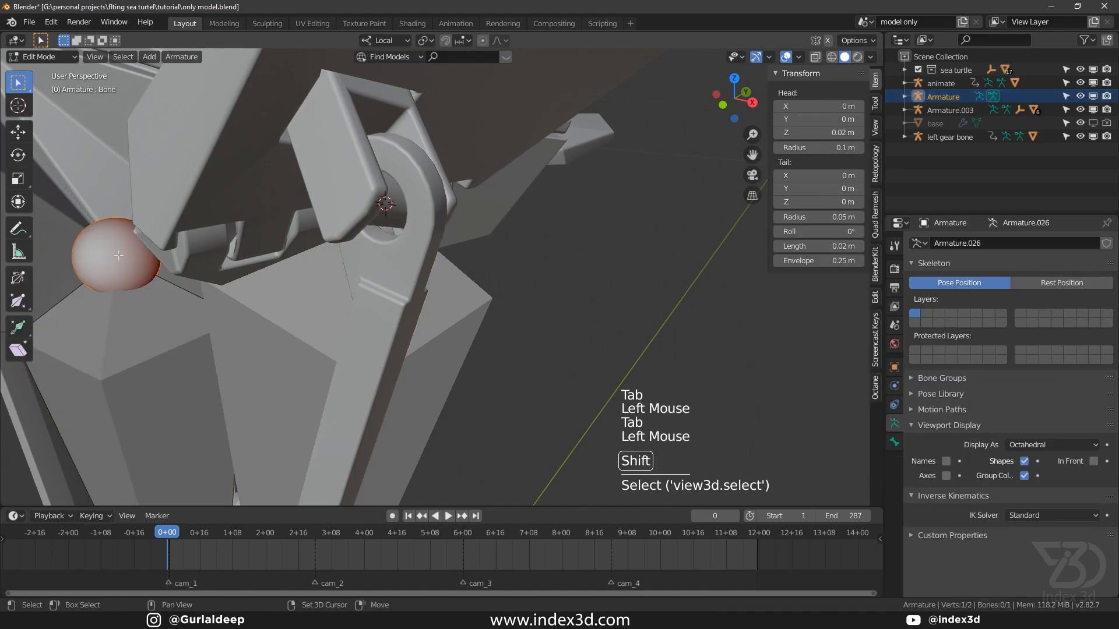
pyautogui.hotkey('shift', 's')
pyautogui.click(216, 186)
pyautogui.hotkey('ctrl', 's')
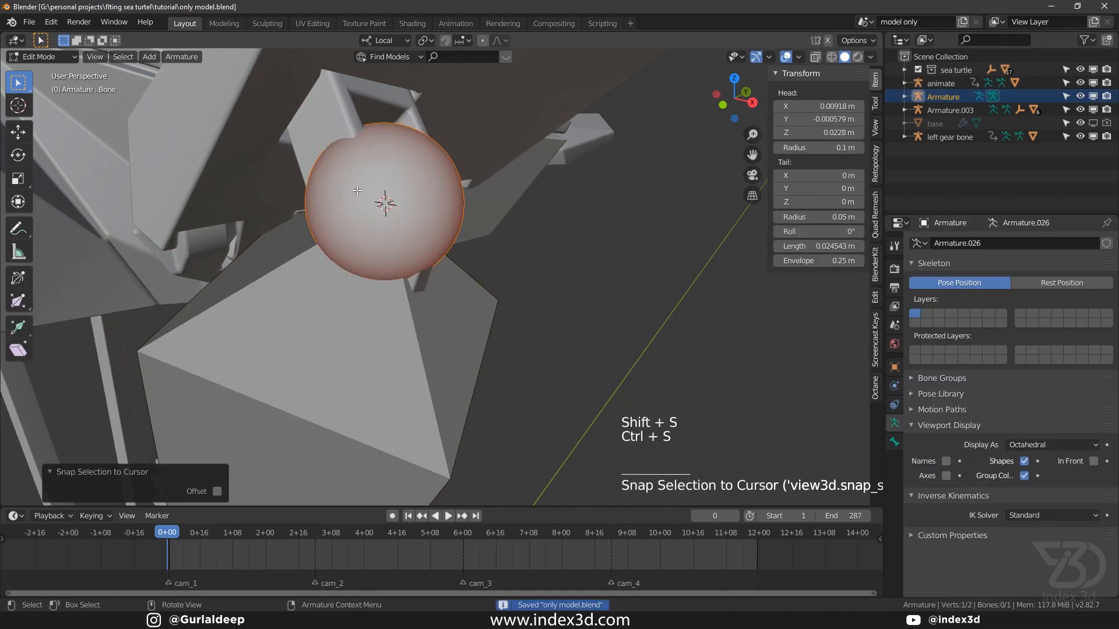
# Return the new armature to Object Mode and save the file.
pyautogui.scroll(-12, 350, 408)
pyautogui.keyDown('shift'); pyautogui.moveTo(350, 408); pyautogui.dragTo(375, 363, button='middle'); pyautogui.keyUp('shift')
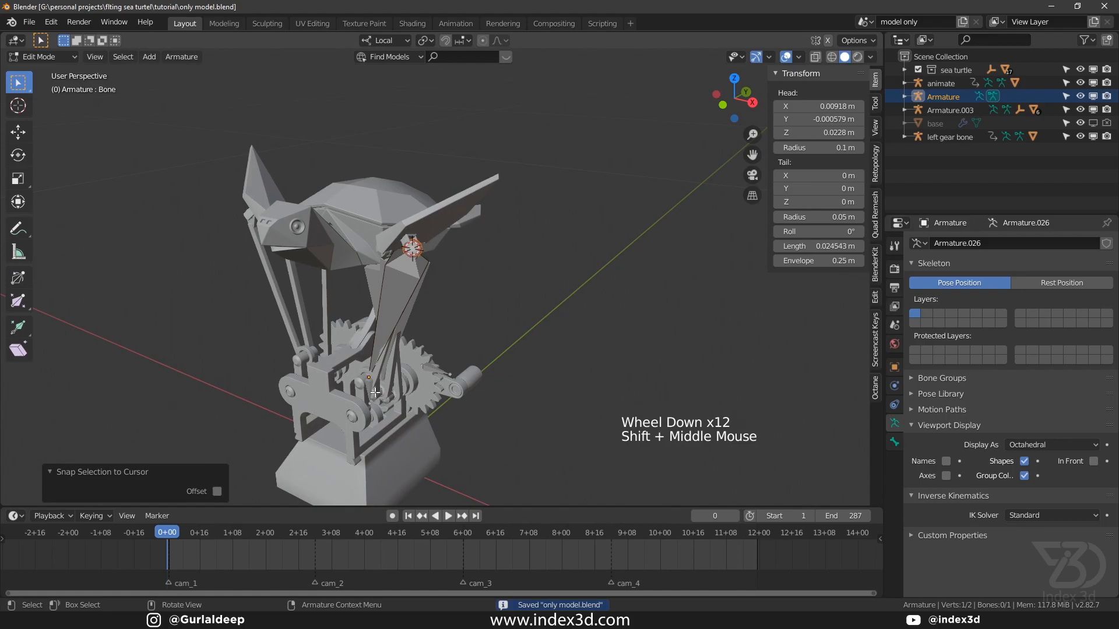
pyautogui.hotkey('ctrl', 's')
pyautogui.moveTo(428, 271); pyautogui.dragTo(117, 150, button='middle')
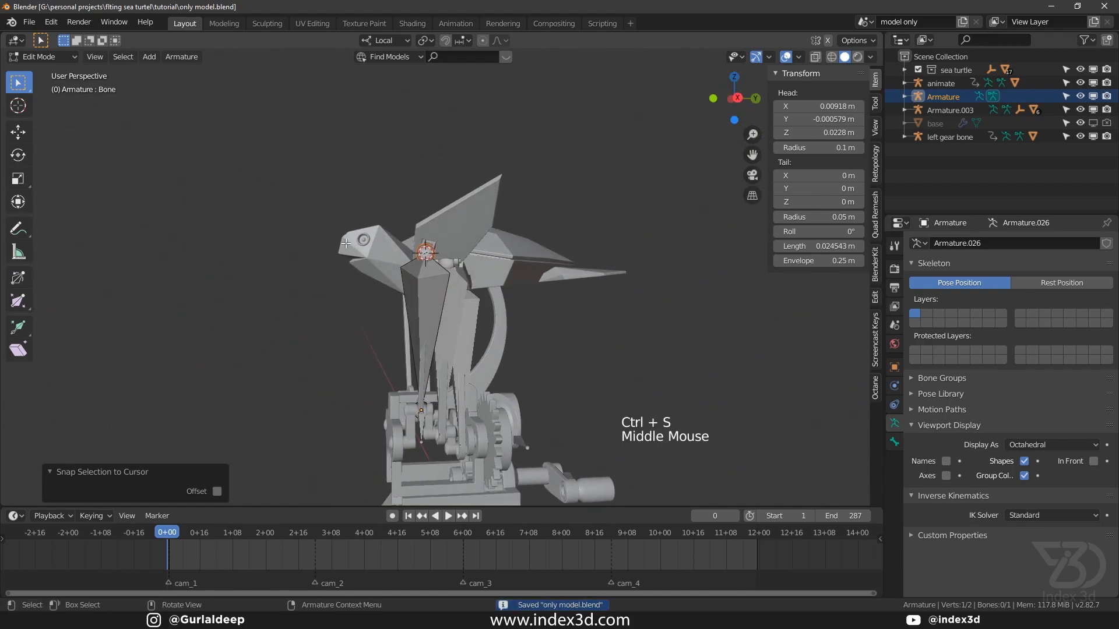
pyautogui.press('Tab')
pyautogui.click(51, 56)
pyautogui.hotkey('ctrl', 's')
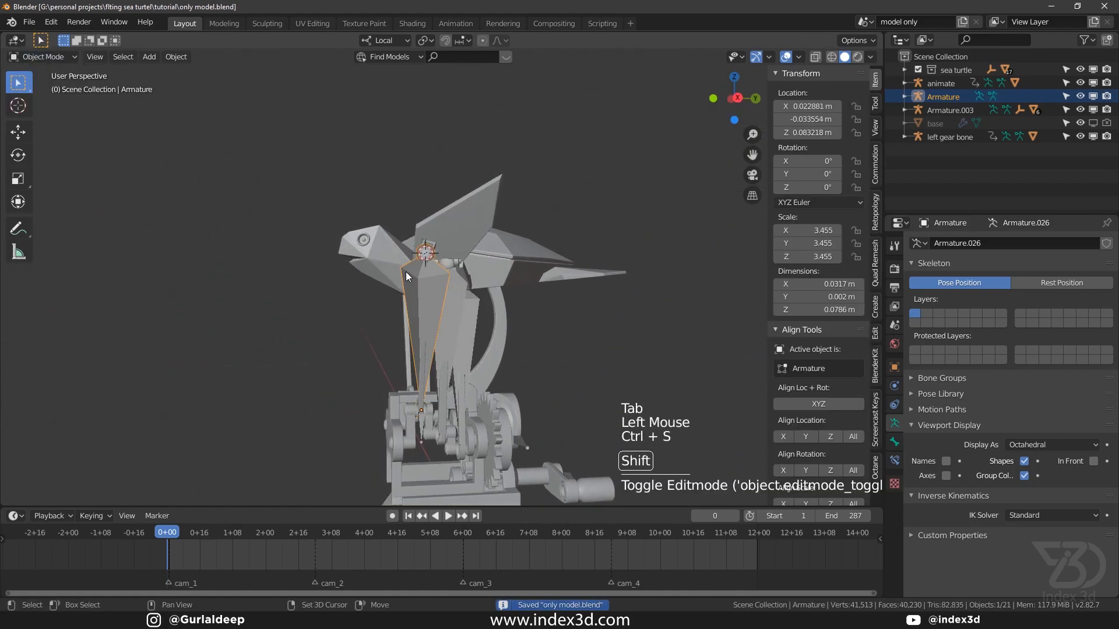
# Isolate the new rod armature together with Armature.003 in local view and save the file.
pyautogui.keyDown('shift'); pyautogui.moveTo(408, 274); pyautogui.dragTo(369, 240, button='middle'); pyautogui.keyUp('shift')
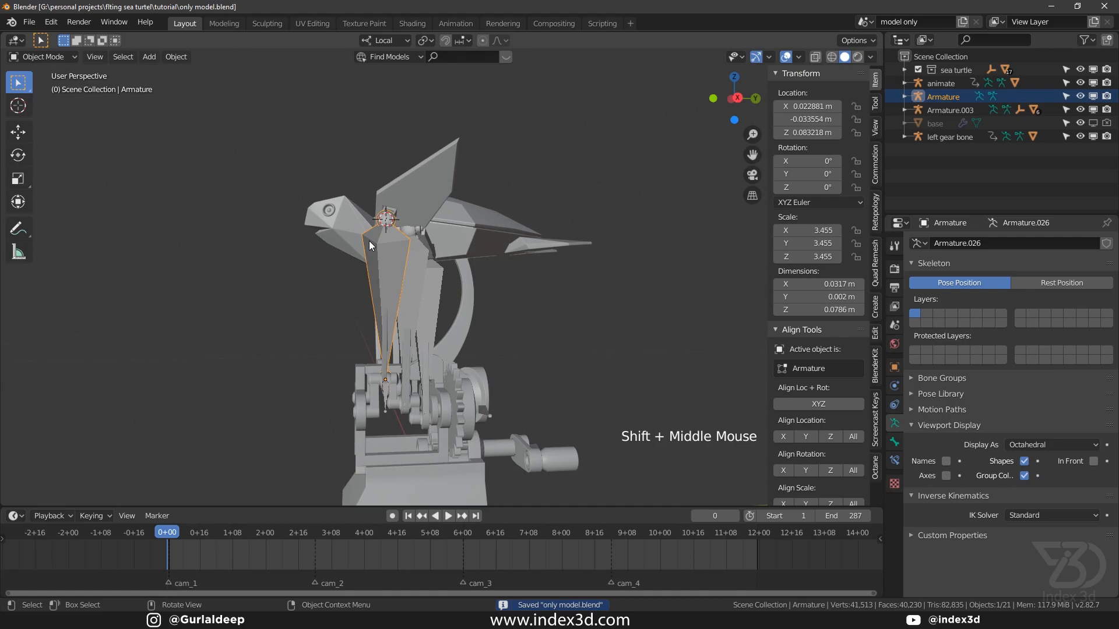
pyautogui.scroll(3, 389, 274)
pyautogui.hotkey('ctrl', 's')
pyautogui.keyDown('shift'); pyautogui.moveTo(406, 247); pyautogui.dragTo(390, 278, button='middle'); pyautogui.keyUp('shift')
pyautogui.scroll(2, 362, 249)
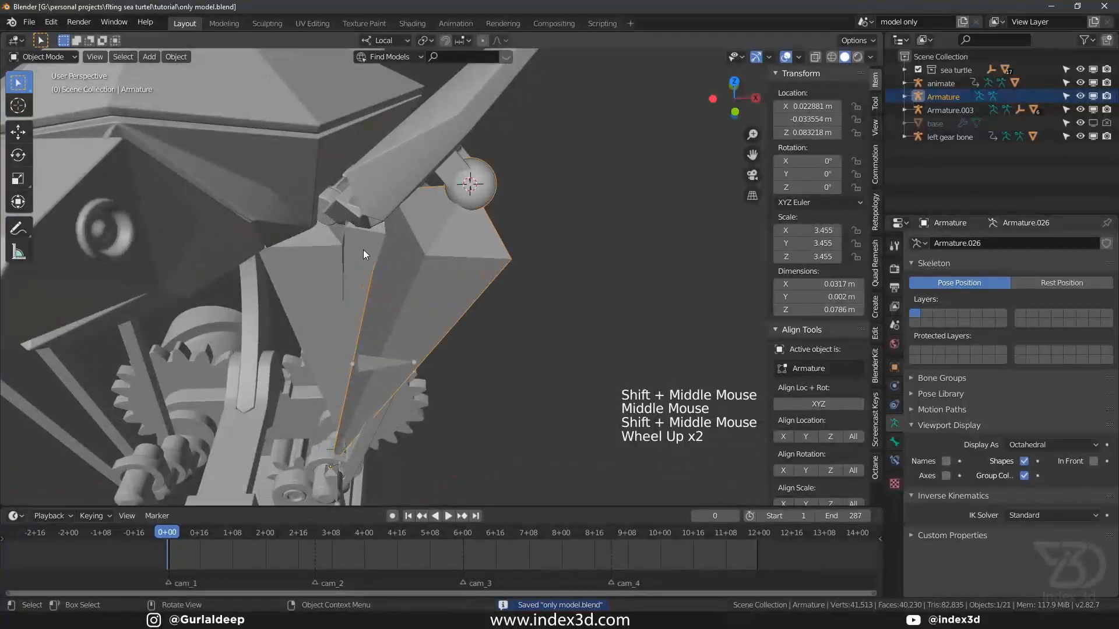
pyautogui.keyDown('shift'); pyautogui.click(413, 263); pyautogui.keyUp('shift')
pyautogui.press('KP_Divide')
pyautogui.hotkey('ctrl', 's')
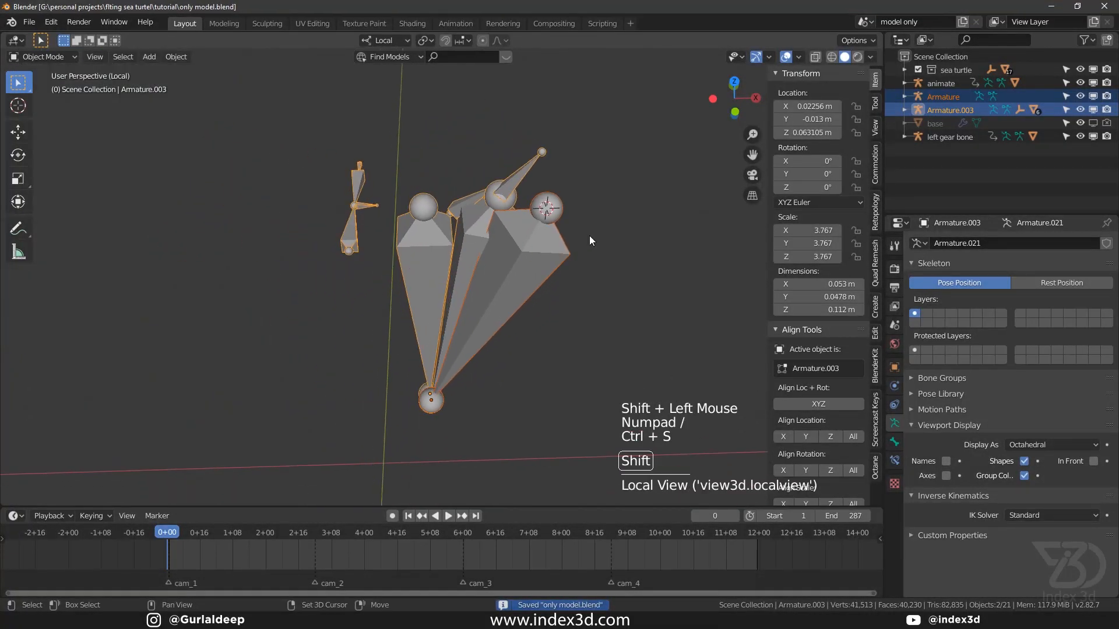
# Join the new rod armature into Armature.003 and save the file.
pyautogui.keyDown('shift'); pyautogui.moveTo(519, 238); pyautogui.dragTo(432, 277, button='middle'); pyautogui.keyUp('shift')
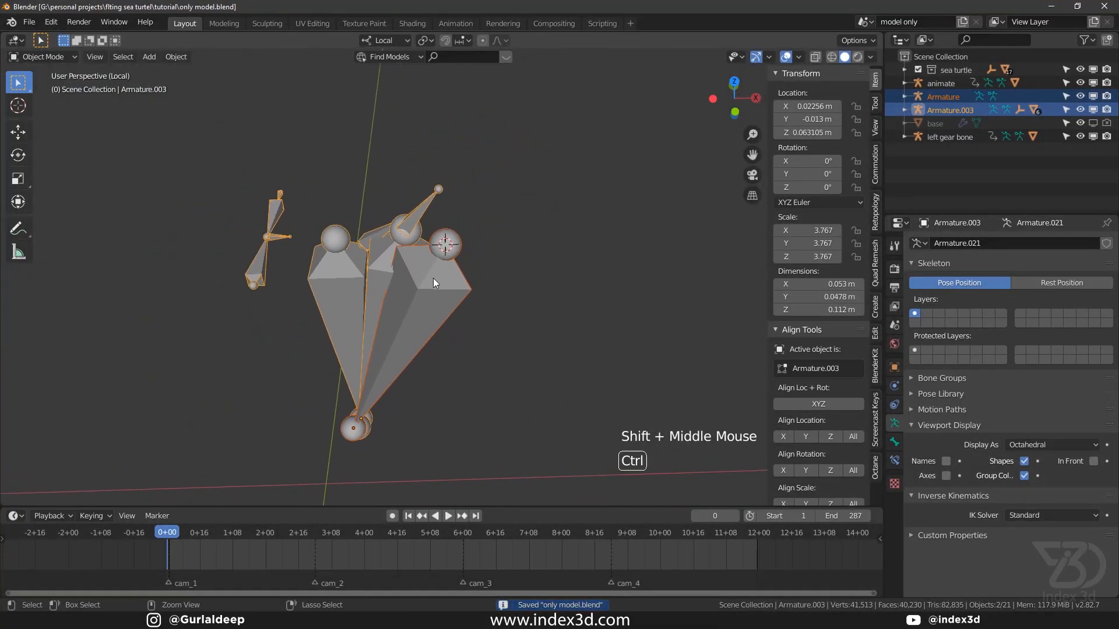
pyautogui.hotkey('ctrl', 'j')
pyautogui.press('KP_7')
pyautogui.hotkey('ctrl', 's')
# Set the roll of the new rod bone in Armature.003 to 21° in Edit Mode and save the file.
pyautogui.click(439, 377)
pyautogui.click(440, 377)
pyautogui.scroll(3, 443, 376)
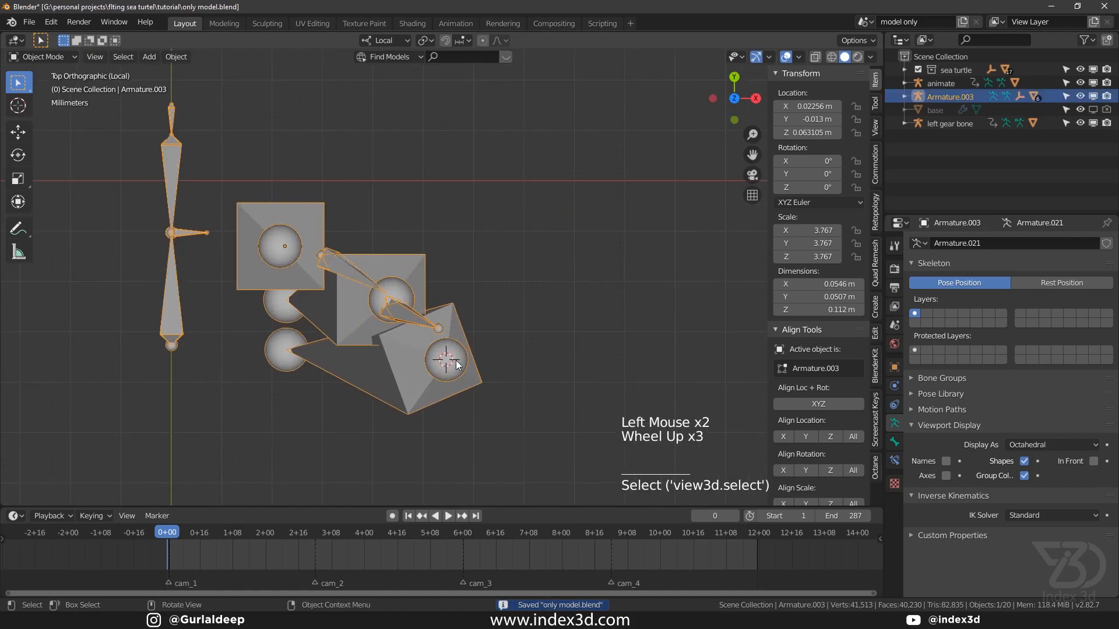
pyautogui.press('Tab')
pyautogui.click(459, 376)
pyautogui.click(460, 377)
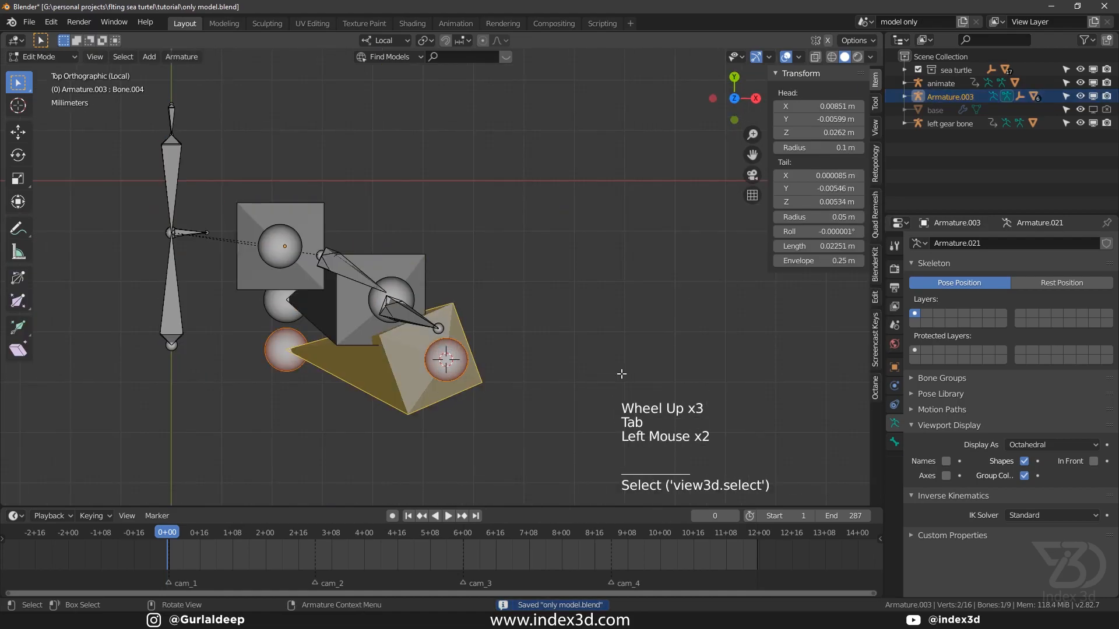
pyautogui.click(832, 231)
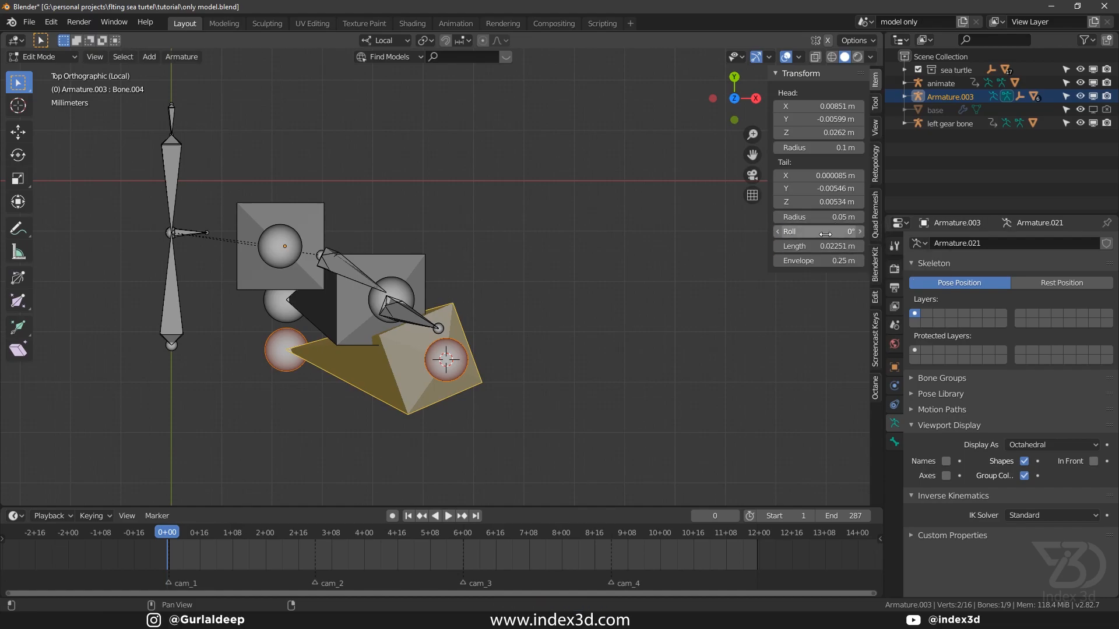
pyautogui.moveTo(829, 235); pyautogui.dragTo(854, 234)
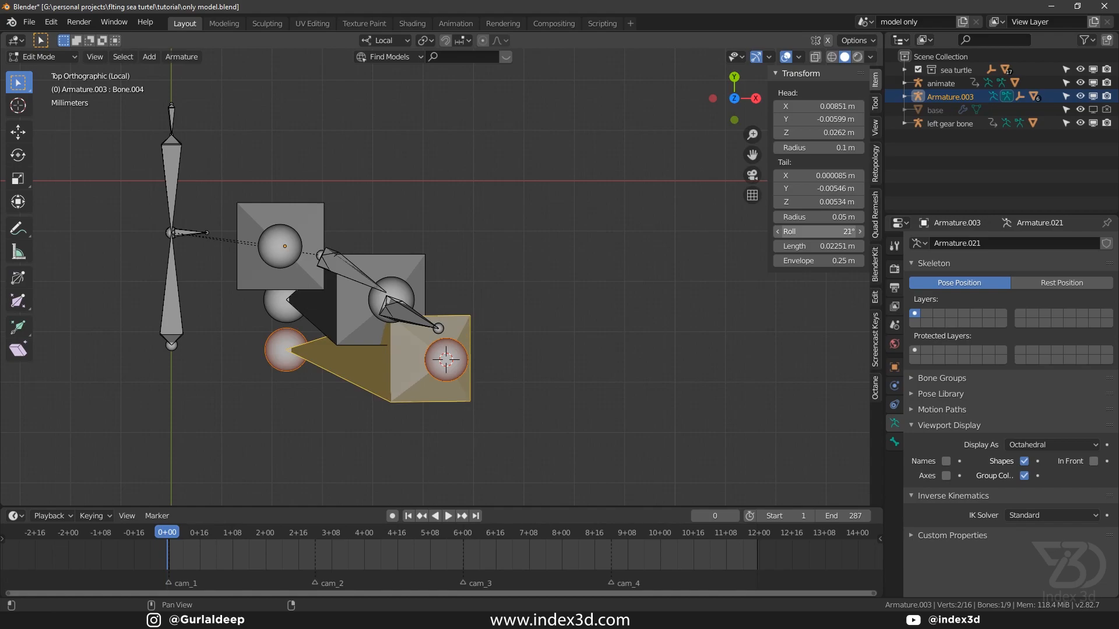
pyautogui.hotkey('ctrl', 's')
# Return Armature.003 to Object Mode and save the file.
pyautogui.keyDown('shift'); pyautogui.moveTo(517, 289); pyautogui.dragTo(501, 290, button='middle'); pyautogui.keyUp('shift')
pyautogui.moveTo(501, 290); pyautogui.dragTo(402, 290, button='middle')
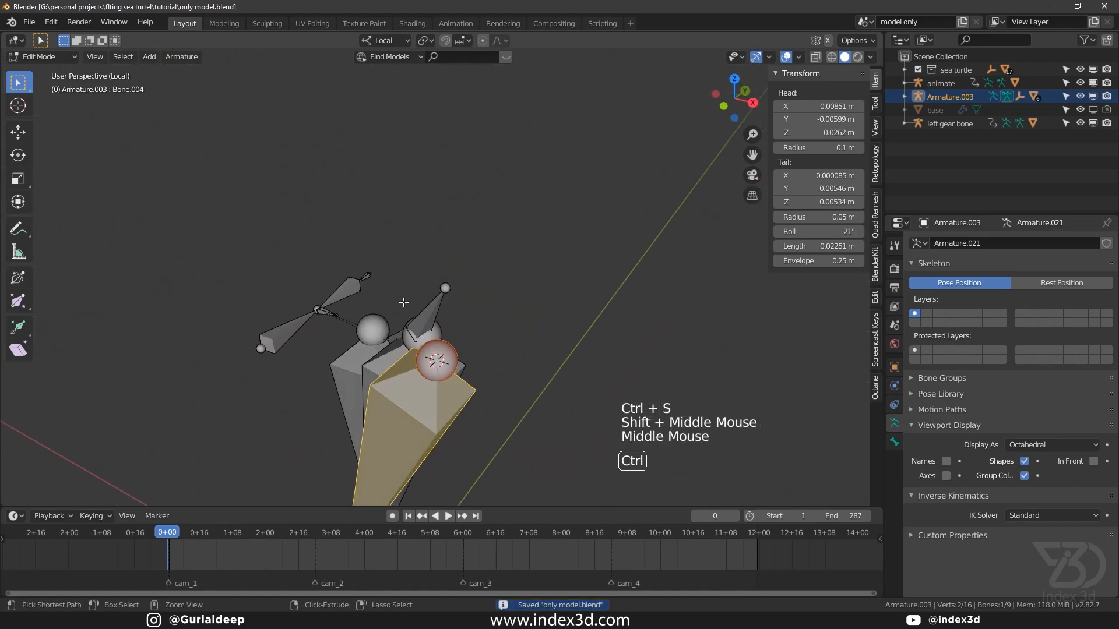
pyautogui.hotkey('ctrl', 's')
pyautogui.click(41, 56)
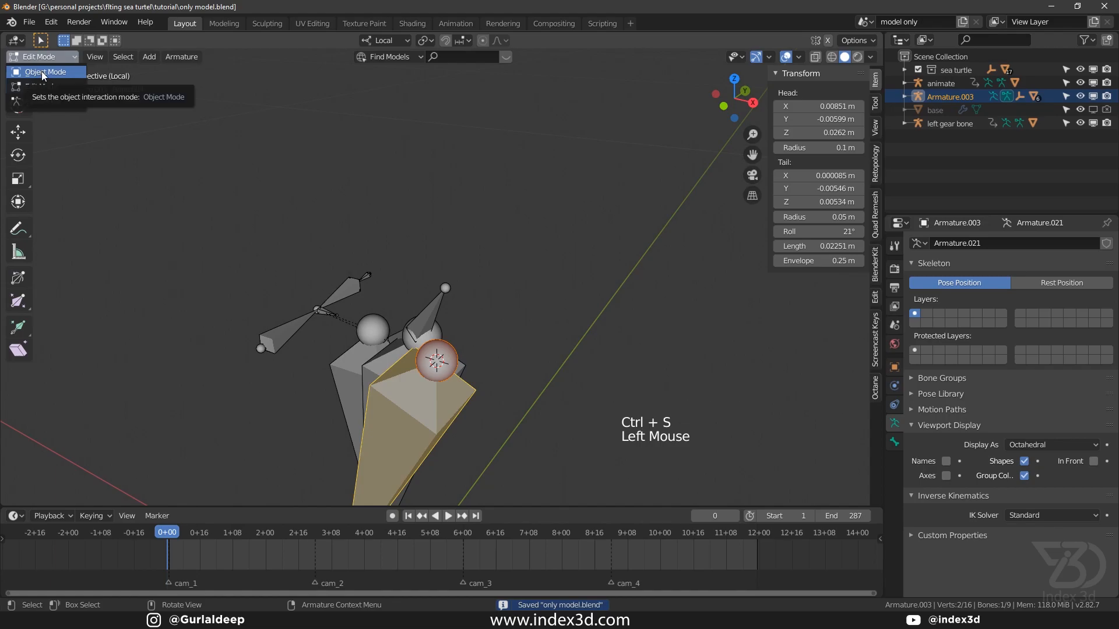
pyautogui.click(41, 71)
pyautogui.hotkey('ctrl', 's')
# Switch Armature.003 to Pose Mode, select the new rod bone, and save the file.
pyautogui.keyDown('shift'); pyautogui.moveTo(385, 291); pyautogui.dragTo(411, 299, button='middle'); pyautogui.keyUp('shift')
pyautogui.click(338, 329)
pyautogui.press('Tab')
pyautogui.click(41, 56)
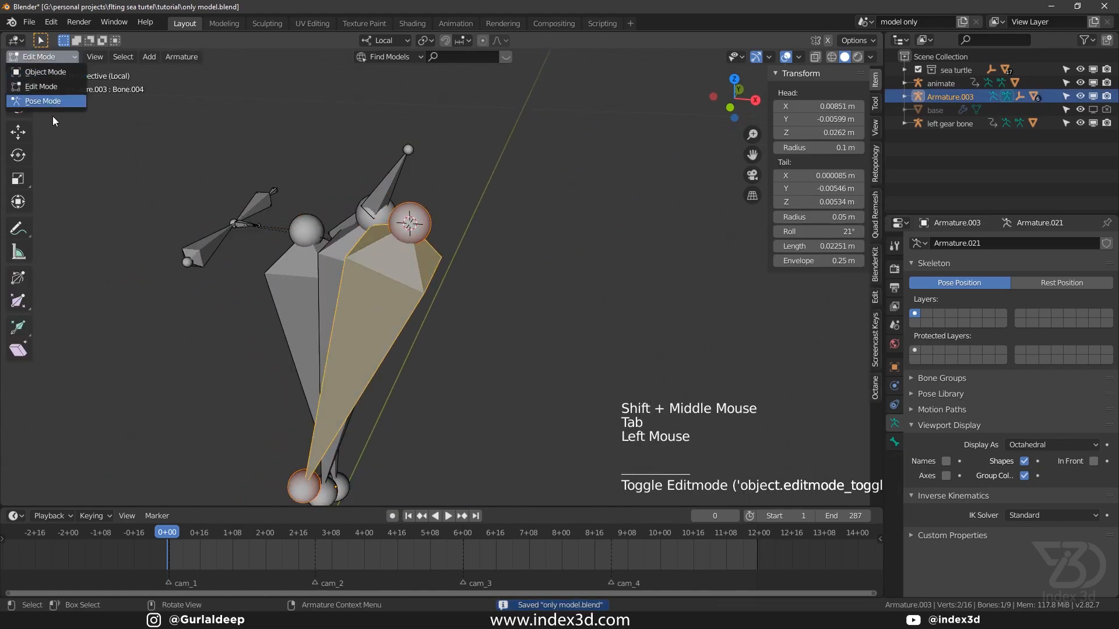
pyautogui.click(38, 95)
pyautogui.click(272, 273)
pyautogui.click(387, 327)
pyautogui.hotkey('ctrl', 's')
pyautogui.keyDown('shift'); pyautogui.moveTo(400, 336); pyautogui.dragTo(369, 286, button='middle'); pyautogui.keyUp('shift')
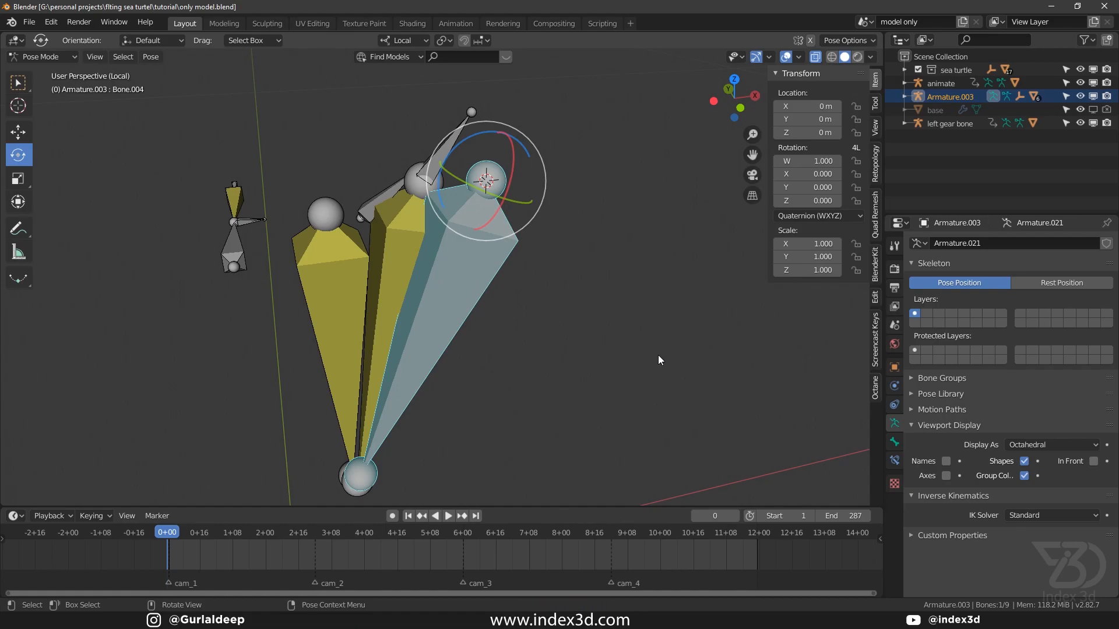
# Parent the new rod bone to the small flipper bone Bone.002 with Keep Offset in Edit Mode, and save the file.
pyautogui.click(40, 57)
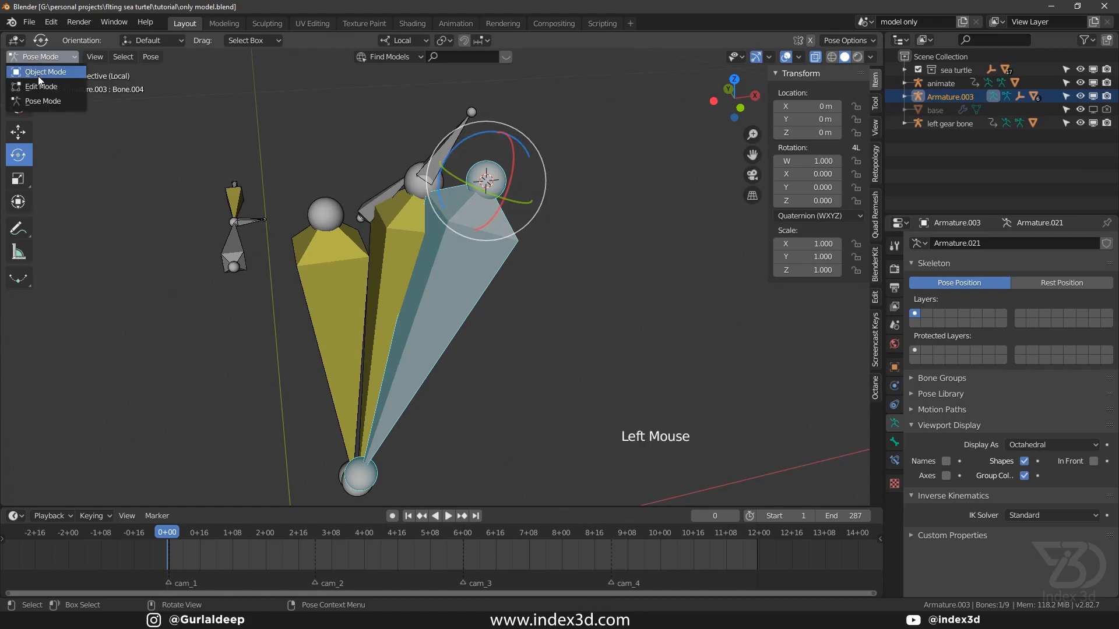
pyautogui.click(37, 75)
pyautogui.click(452, 138)
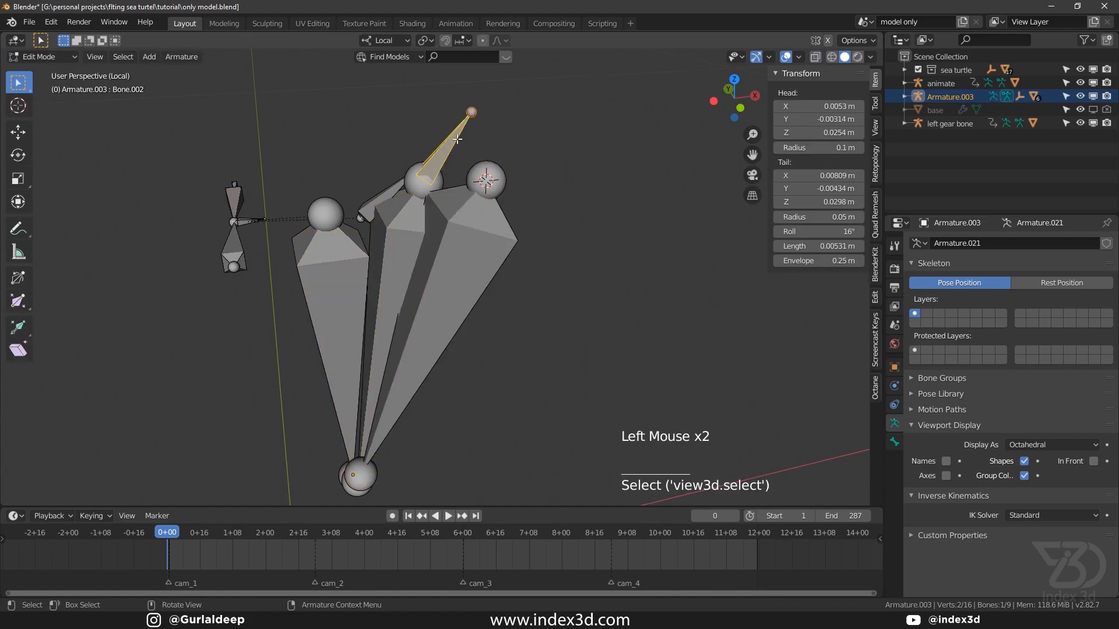
pyautogui.click(479, 227)
pyautogui.keyDown('shift'); pyautogui.click(450, 149); pyautogui.keyUp('shift')
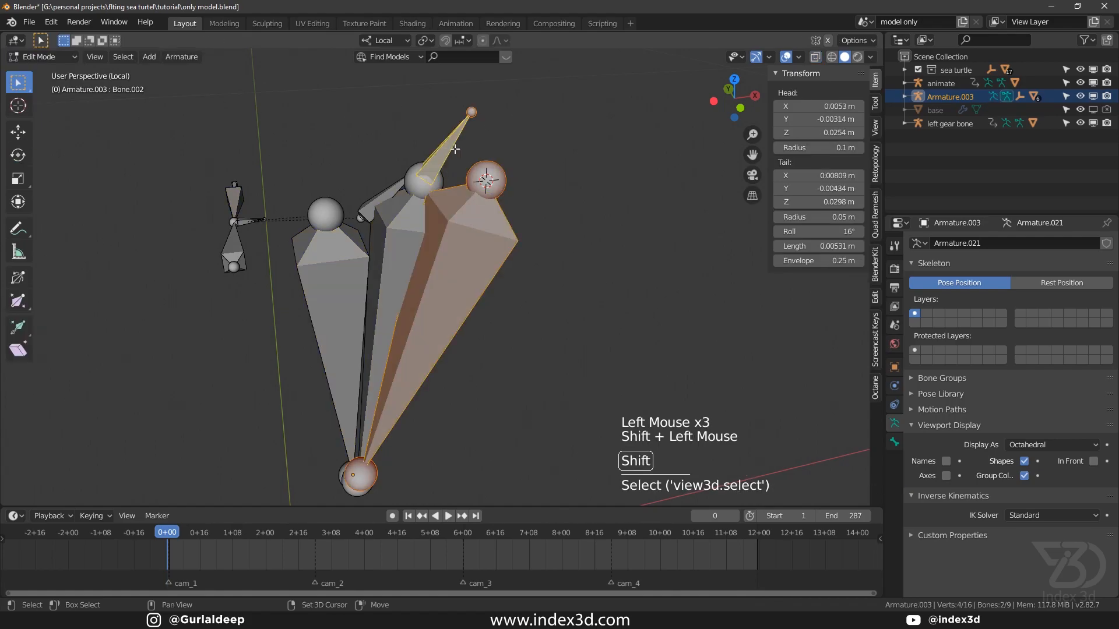
pyautogui.hotkey('ctrl', 'p')
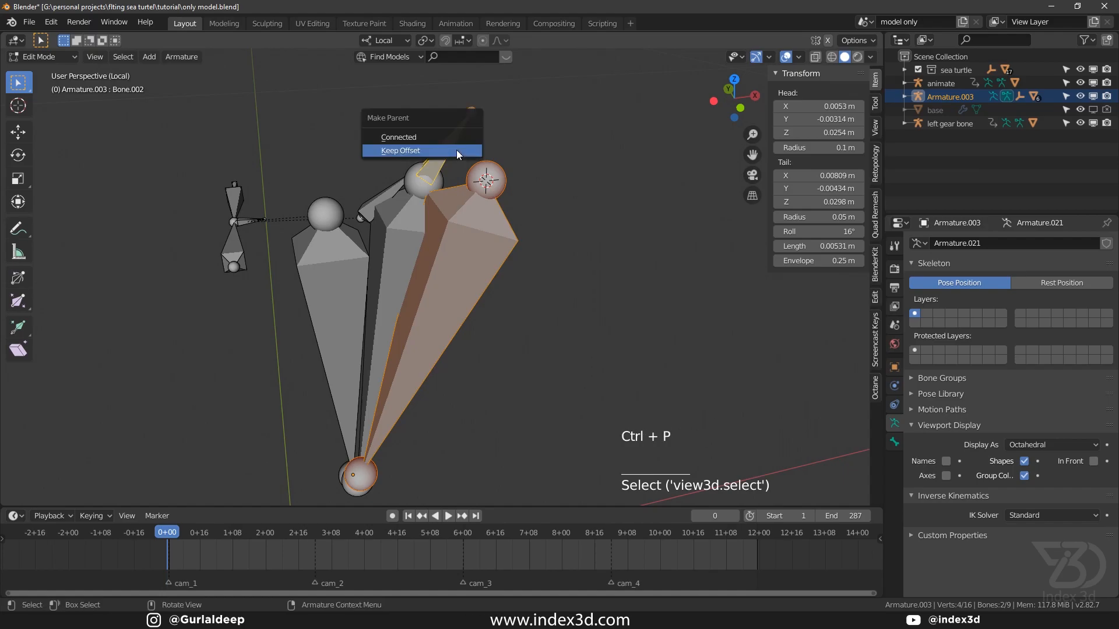
pyautogui.click(456, 149)
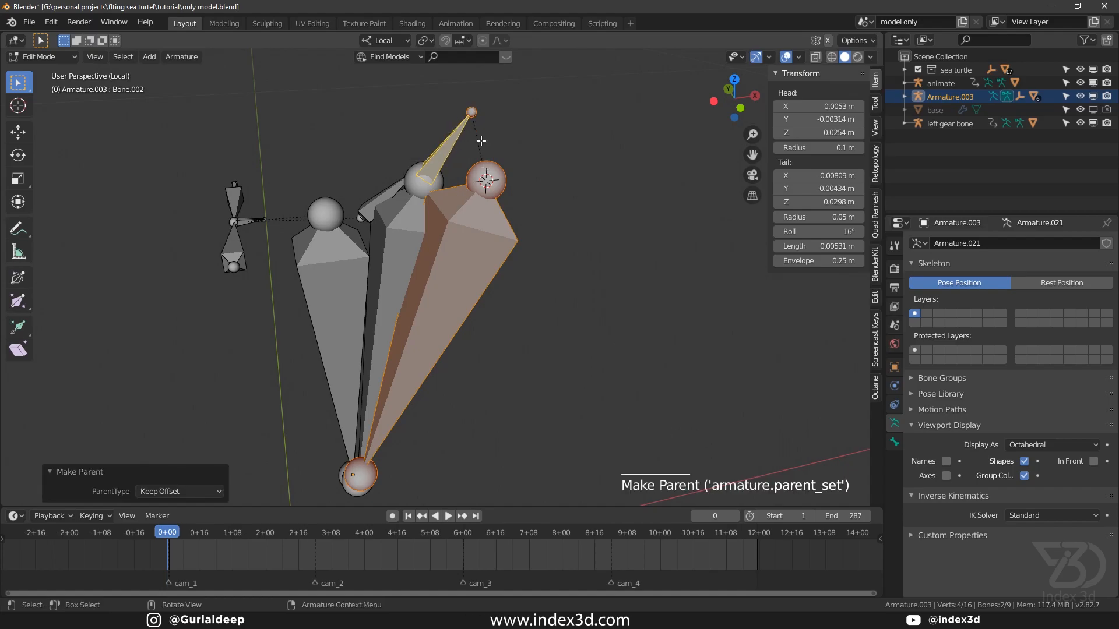
pyautogui.hotkey('ctrl', 's')
# Add an Inverse Kinematics constraint to the new rod bone Bone.004 of Armature.003 in Pose Mode.
pyautogui.click(460, 238)
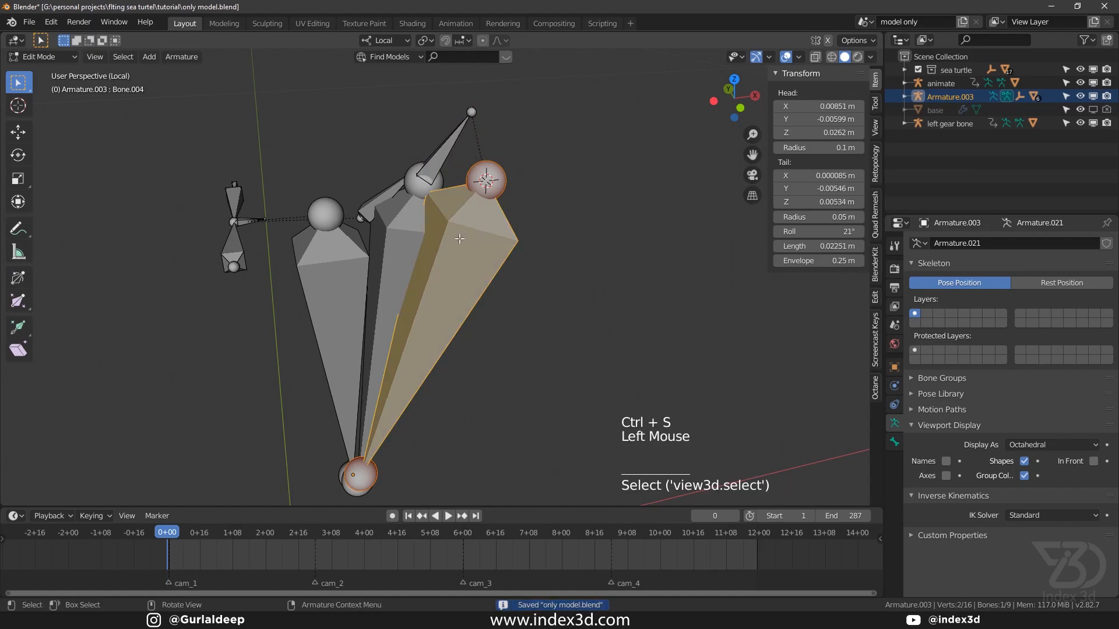
pyautogui.click(894, 442)
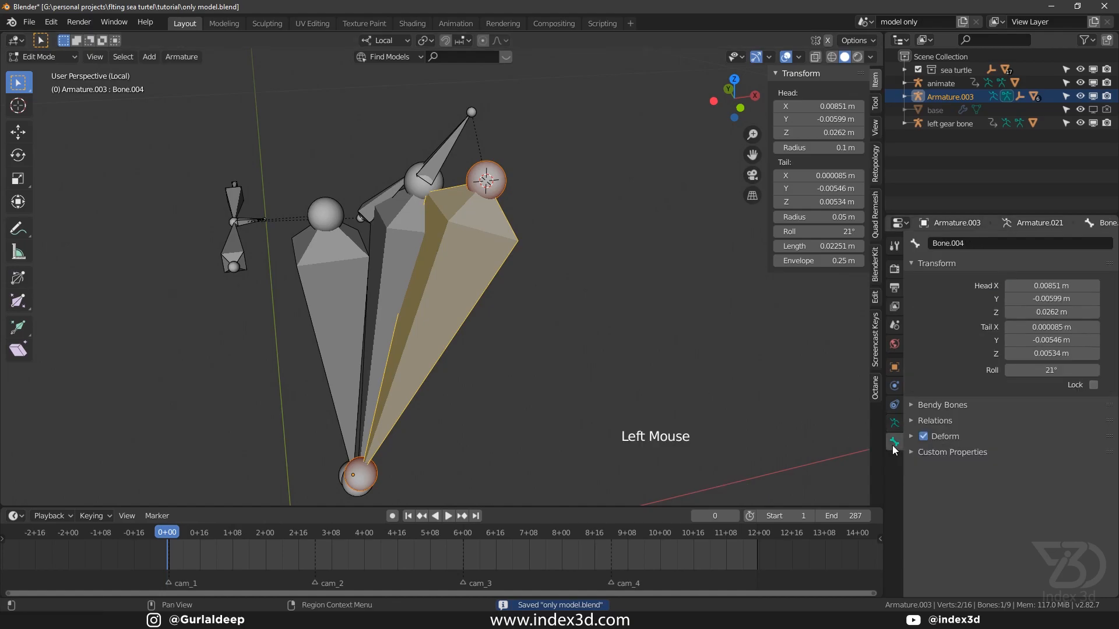
pyautogui.click(60, 59)
pyautogui.click(47, 101)
pyautogui.click(494, 249)
pyautogui.click(895, 460)
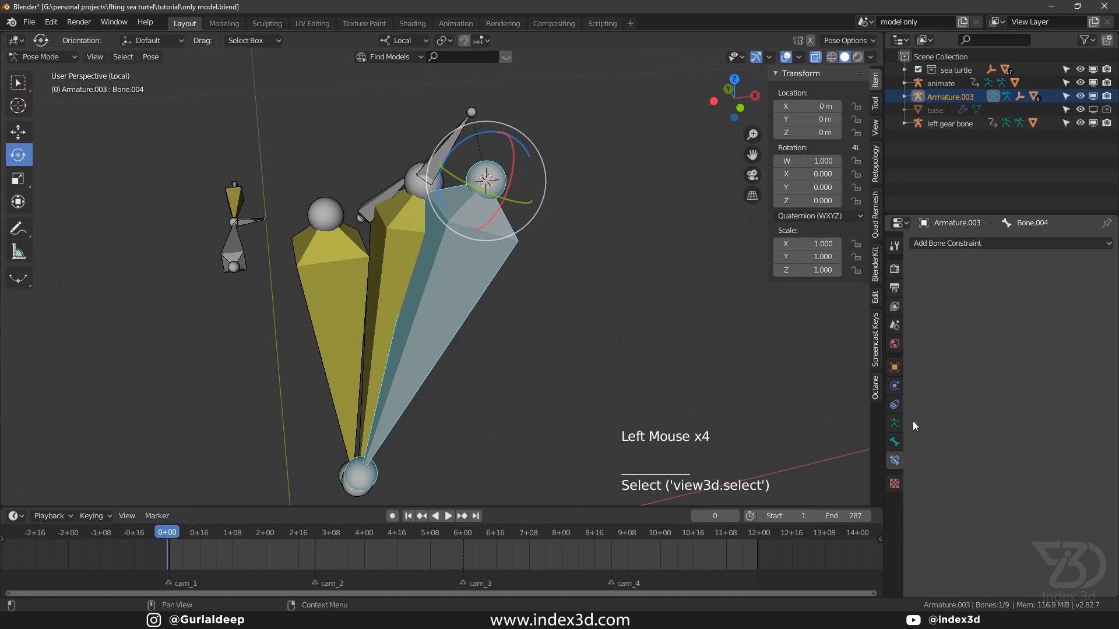
pyautogui.click(983, 243)
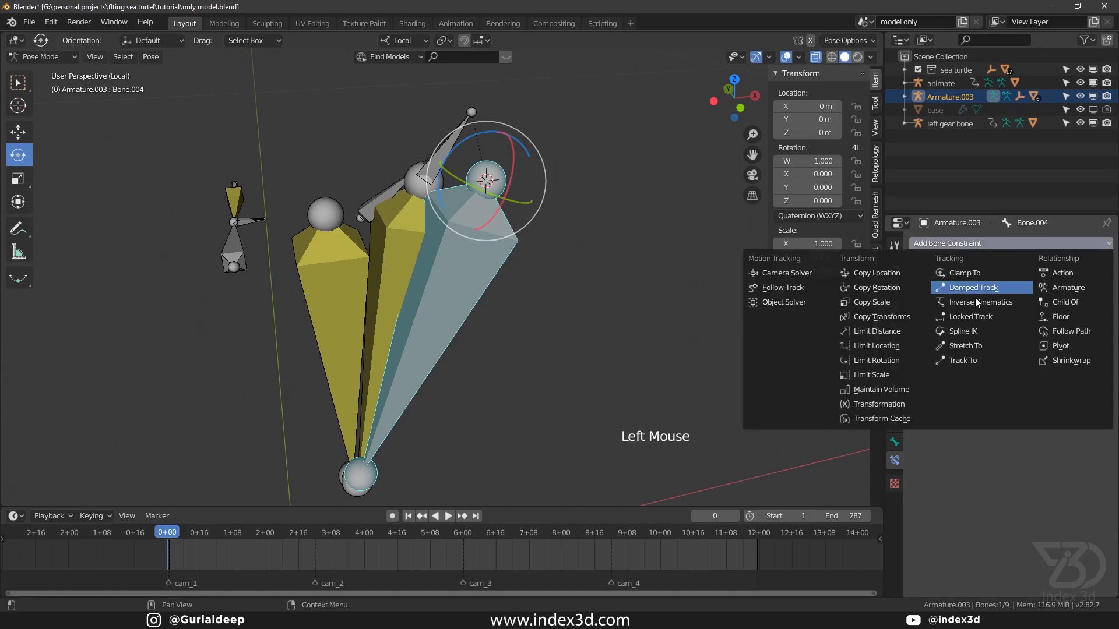
pyautogui.click(975, 301)
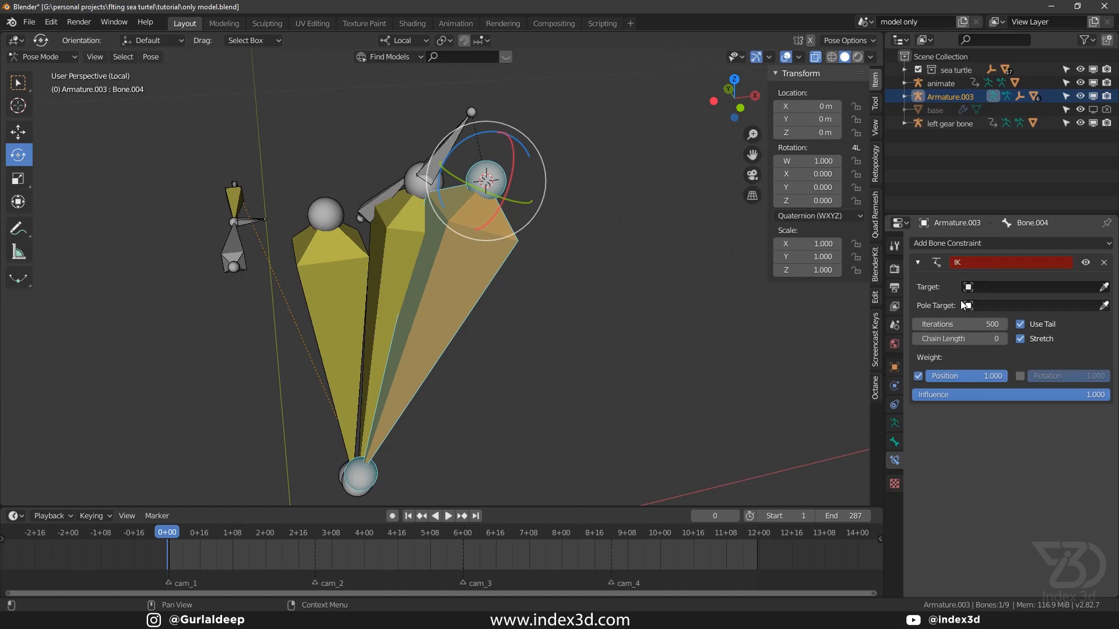
pyautogui.click(1105, 288)
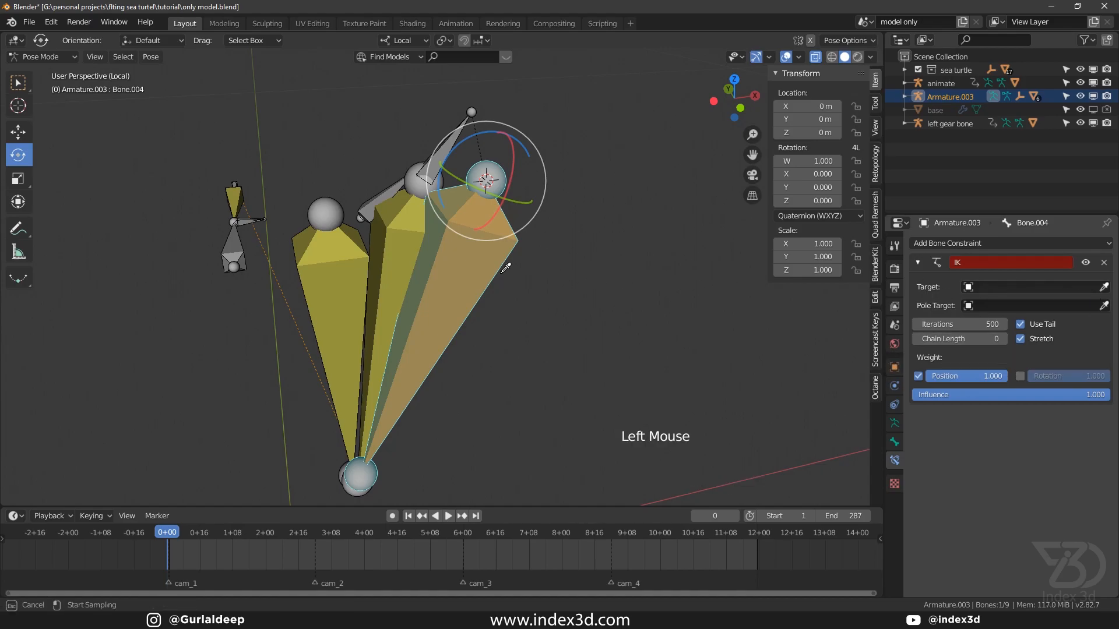
pyautogui.click(416, 266)
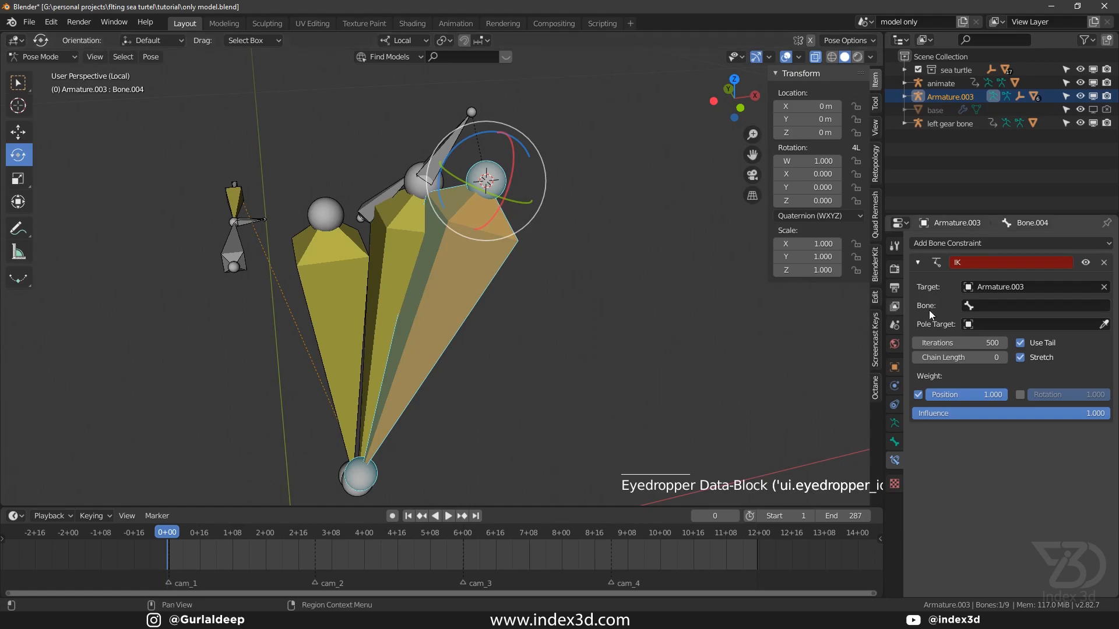
pyautogui.click(989, 307)
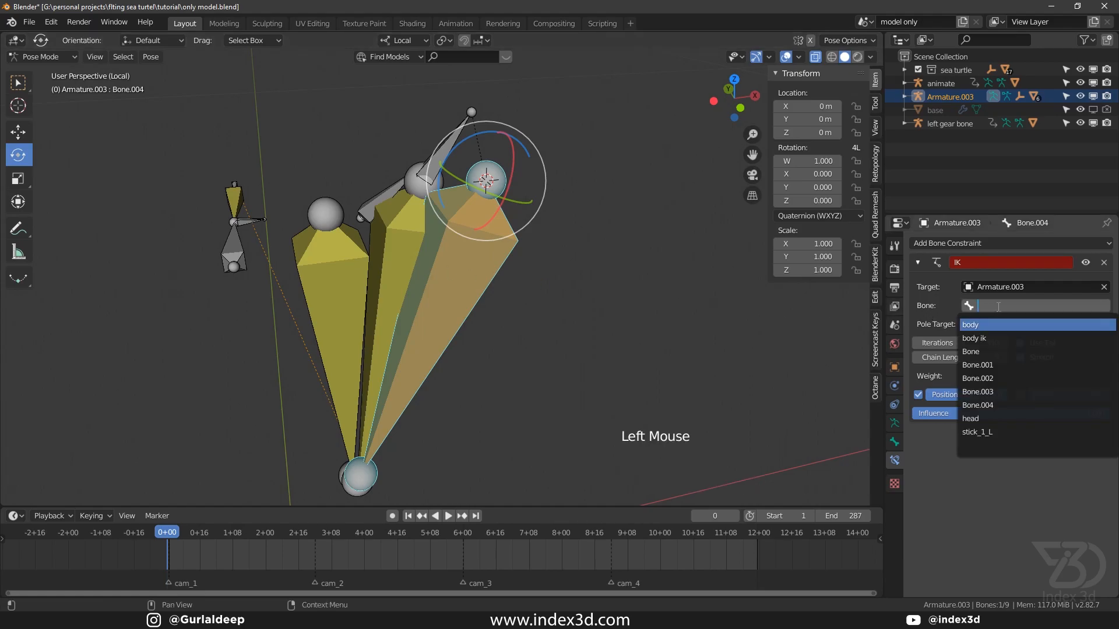
pyautogui.click(1062, 292)
pyautogui.click(1104, 287)
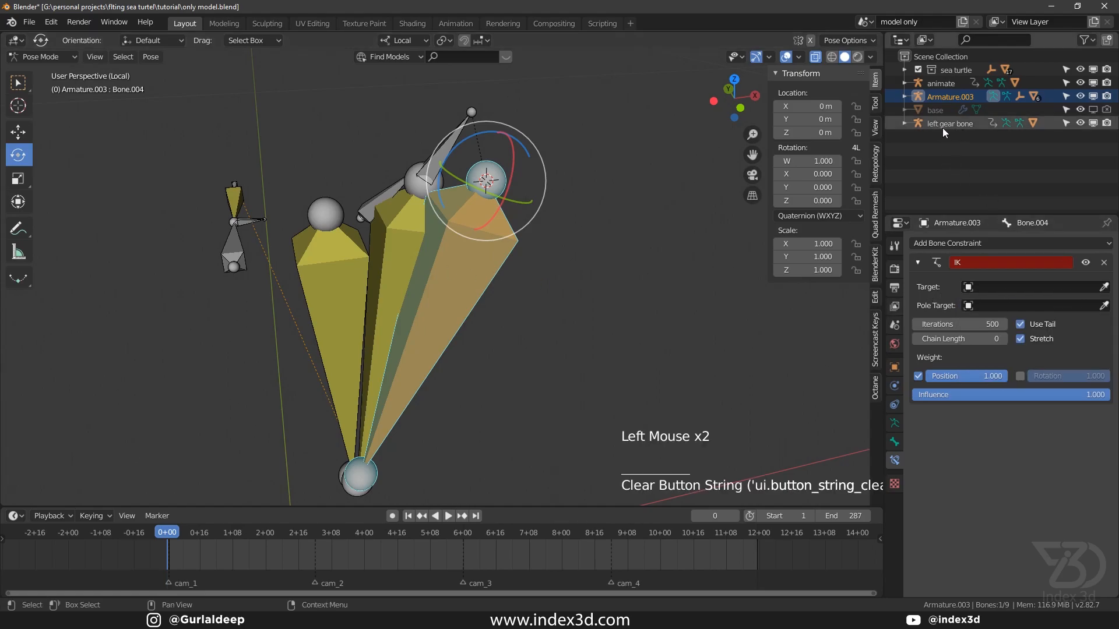
# Exit local view and set Bone.004's IK target to the left gear bone armature with stick 3 target as its bone, and save the file.
pyautogui.press('KP_Divide')
pyautogui.hotkey('ctrl', 's')
pyautogui.keyDown('shift'); pyautogui.moveTo(536, 316); pyautogui.dragTo(173, 232, button='middle'); pyautogui.keyUp('shift')
pyautogui.scroll(2, 172, 231)
pyautogui.scroll(-1, 135, 195)
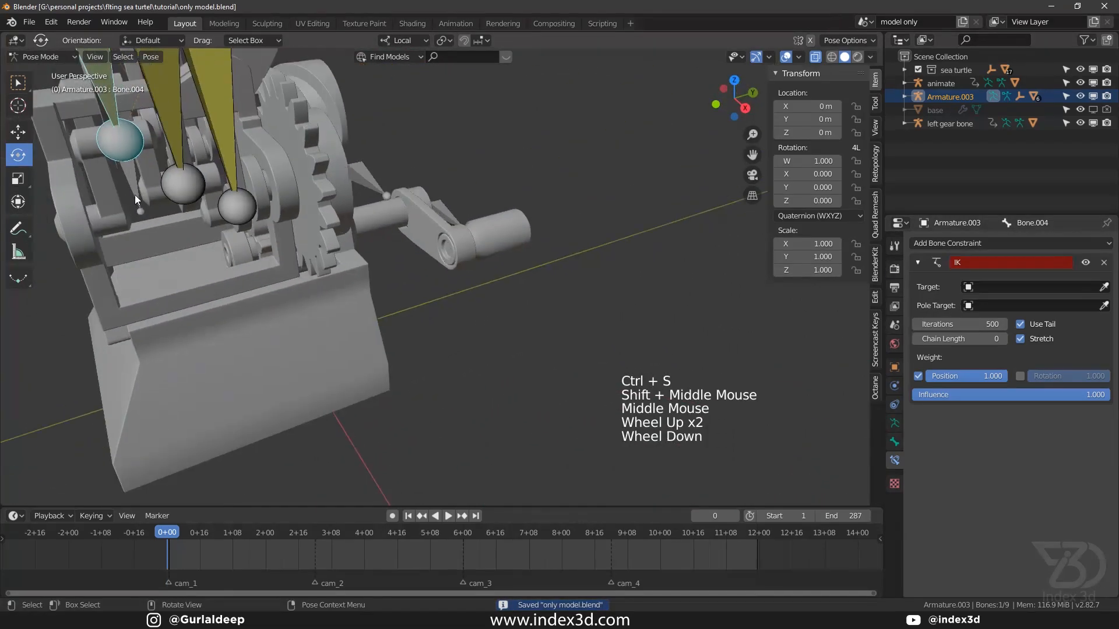
pyautogui.keyDown('shift'); pyautogui.moveTo(241, 217); pyautogui.dragTo(251, 238, button='middle'); pyautogui.keyUp('shift')
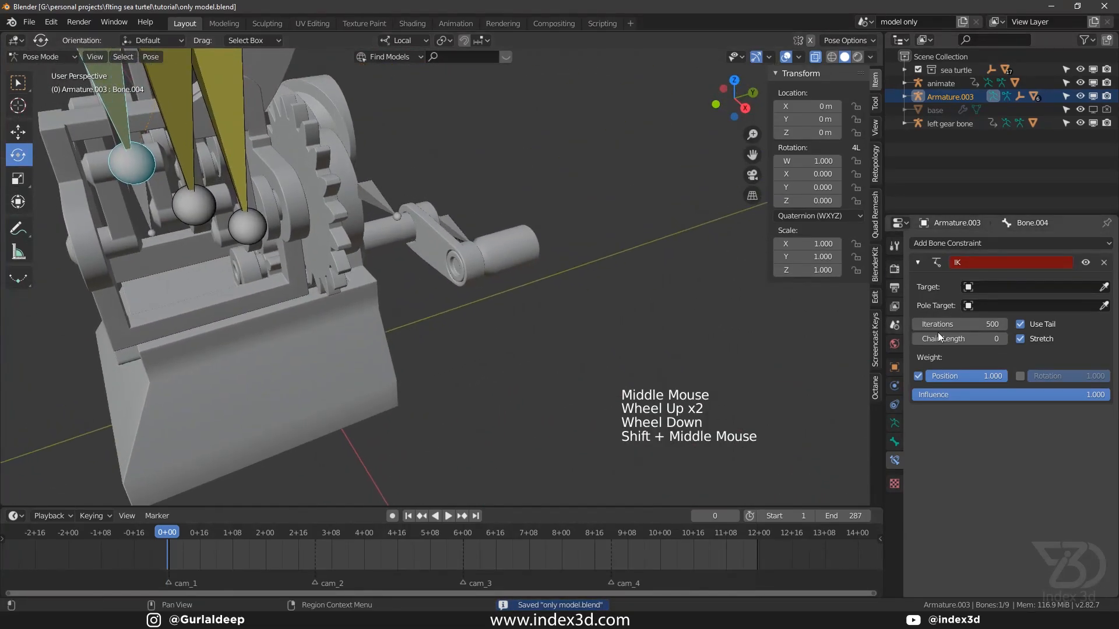
pyautogui.click(988, 287)
pyautogui.write('lef')
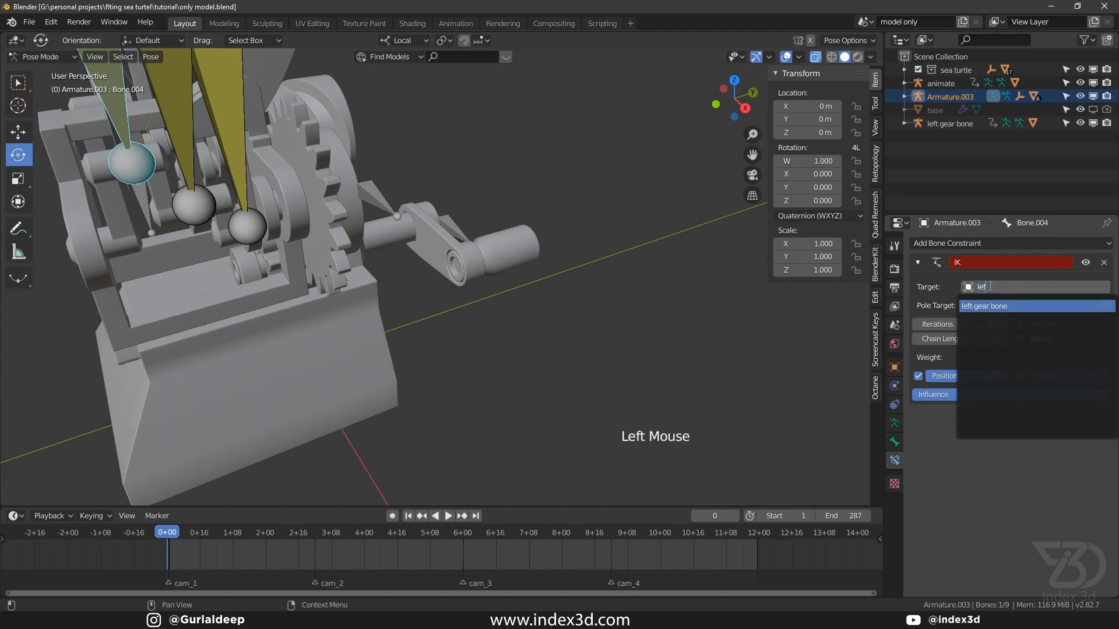
pyautogui.press('Return')
pyautogui.click(991, 305)
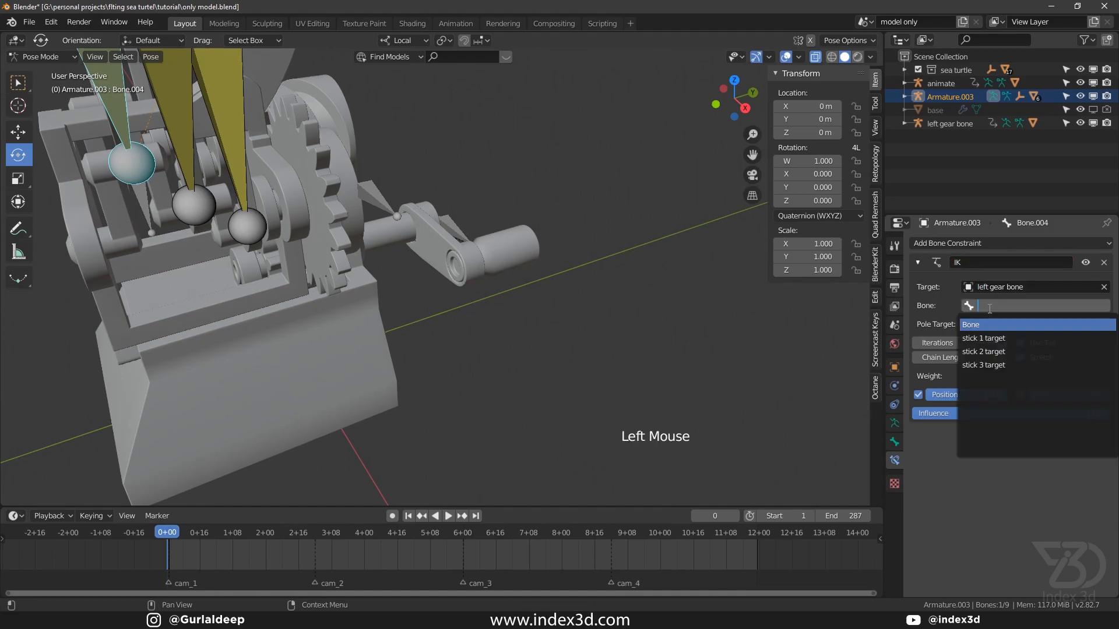
pyautogui.click(996, 365)
pyautogui.hotkey('ctrl', 's')
# Isolate Armature.003 in local view and save the file.
pyautogui.keyDown('shift'); pyautogui.moveTo(155, 187); pyautogui.dragTo(414, 275, button='middle'); pyautogui.keyUp('shift')
pyautogui.hotkey('ctrl', 's')
pyautogui.press('KP_Divide')
pyautogui.hotkey('ctrl', 's')
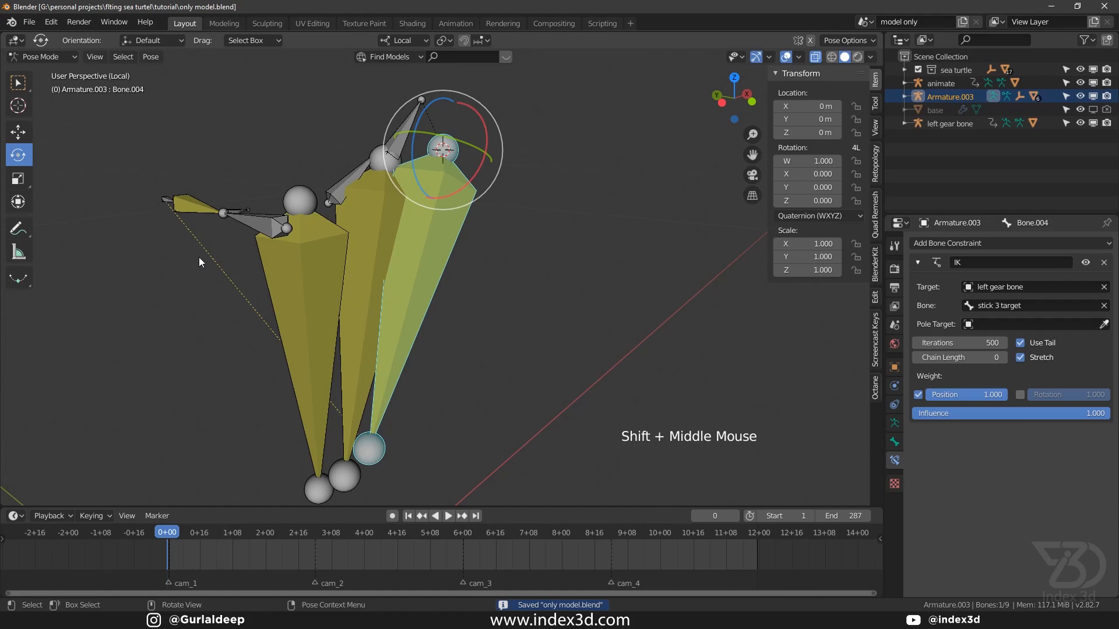
pyautogui.keyDown('shift'); pyautogui.moveTo(250, 254); pyautogui.dragTo(250, 316, button='middle'); pyautogui.keyUp('shift')
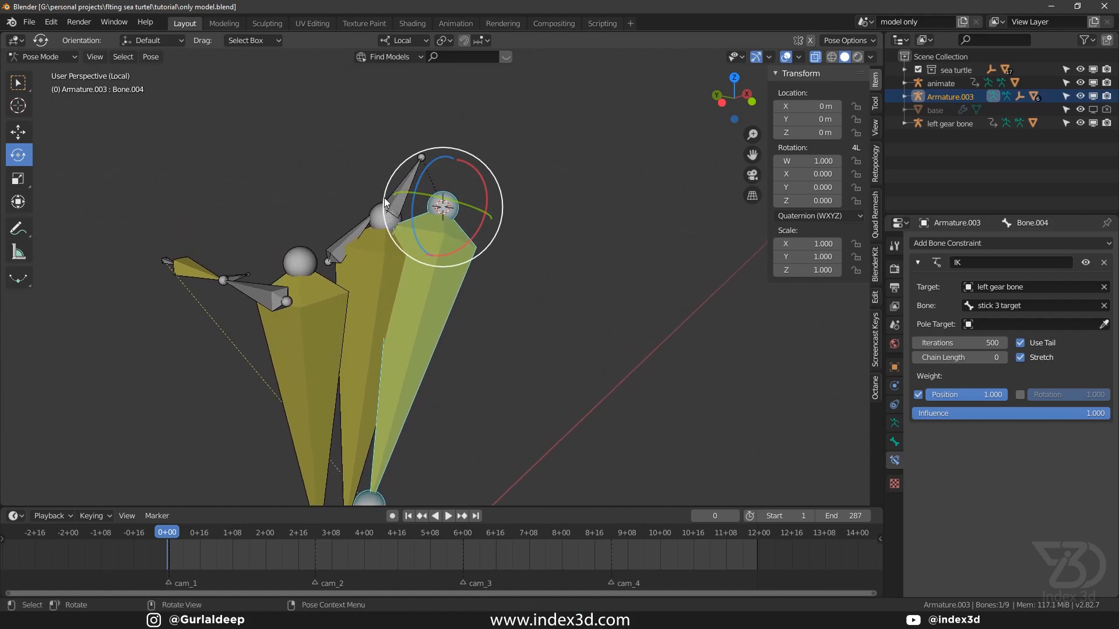
pyautogui.click(18, 227)
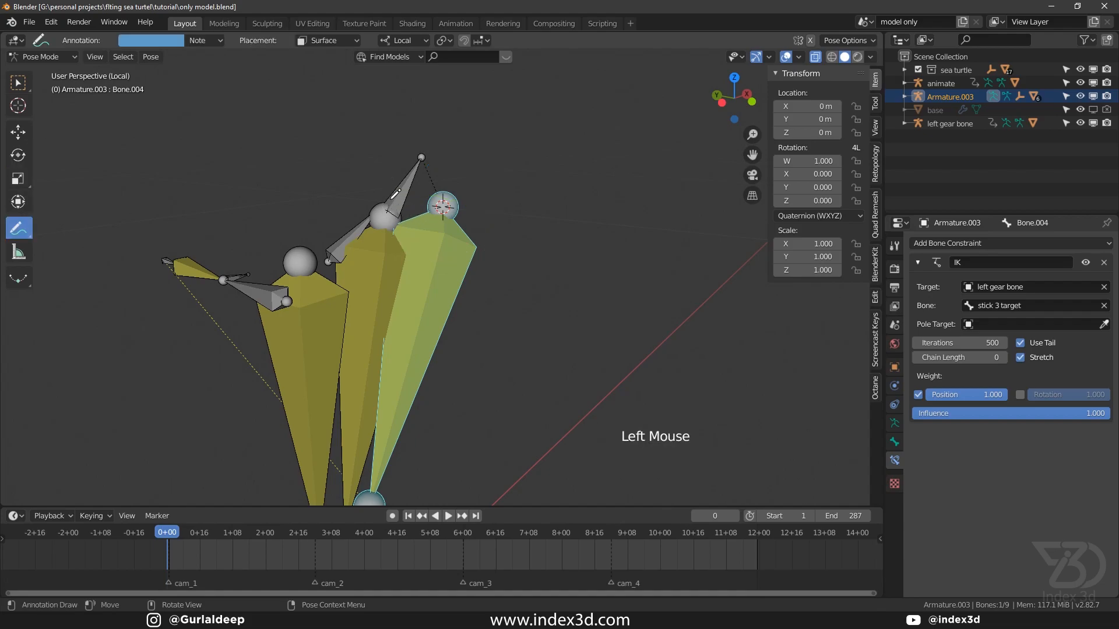
pyautogui.moveTo(460, 221); pyautogui.dragTo(471, 217)
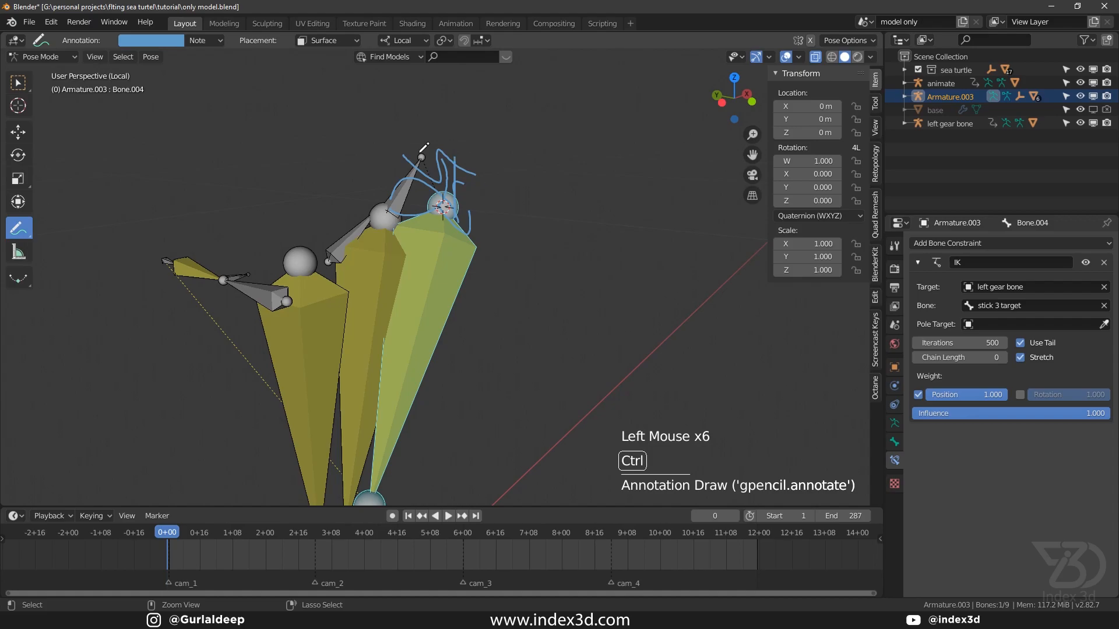
pyautogui.keyDown('ctrl'); pyautogui.click(420, 180); pyautogui.keyUp('ctrl')
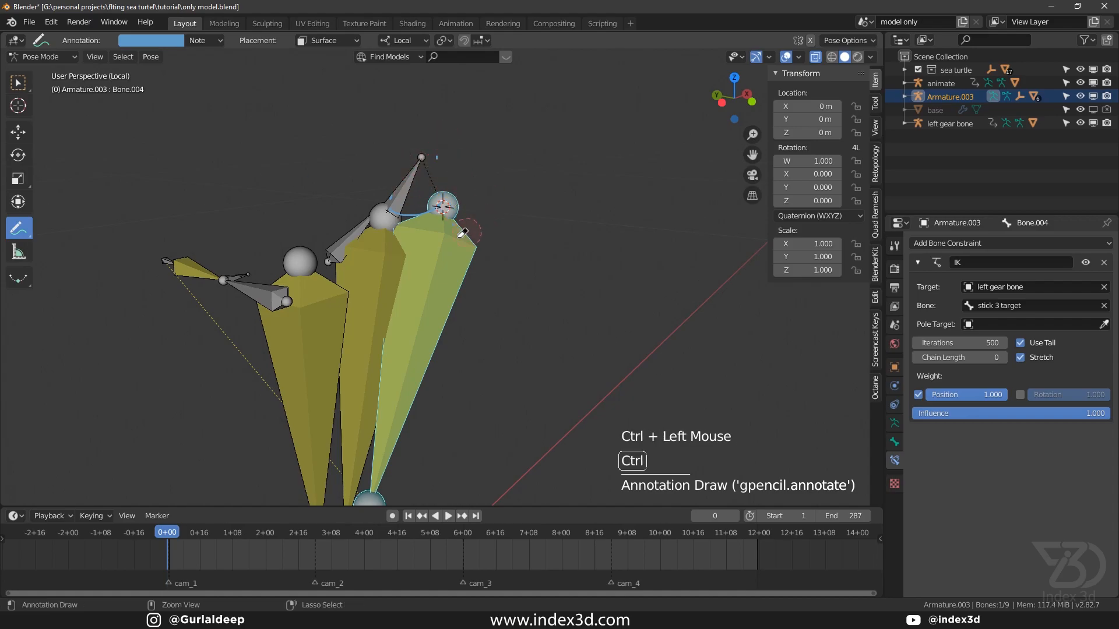
pyautogui.click(19, 83)
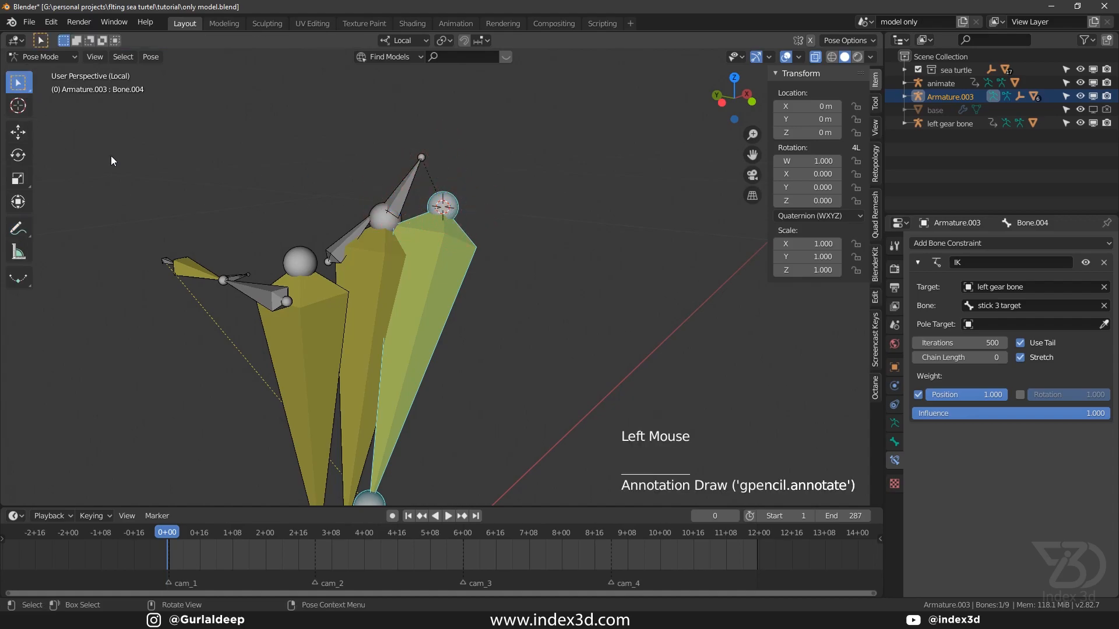
# Hide the other two rod bones and set the chain length of Bone.004's IK constraint to 2.
pyautogui.click(358, 336)
pyautogui.keyDown('shift'); pyautogui.click(373, 297); pyautogui.keyUp('shift')
pyautogui.press('h')
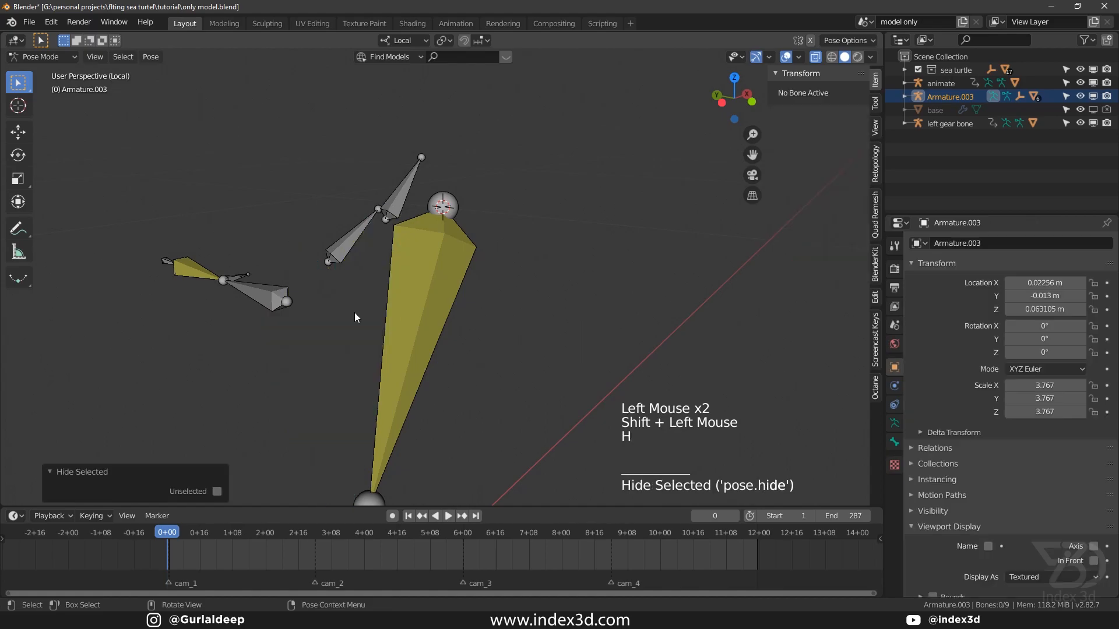
pyautogui.keyDown('shift'); pyautogui.moveTo(307, 320); pyautogui.dragTo(323, 298, button='middle'); pyautogui.keyUp('shift')
pyautogui.click(420, 252)
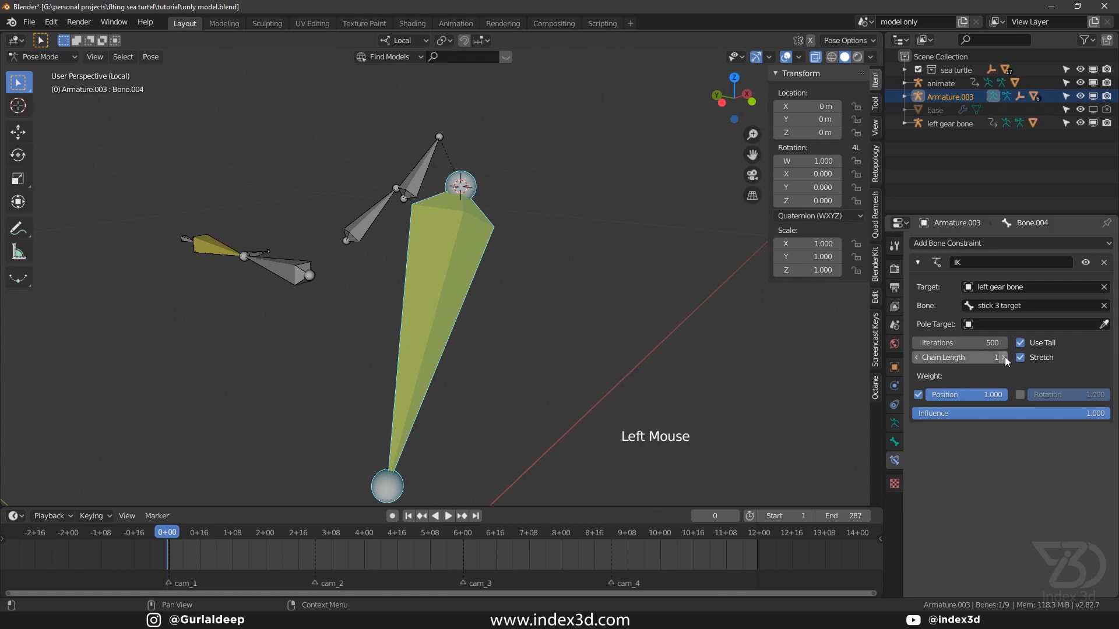
pyautogui.click(1005, 356)
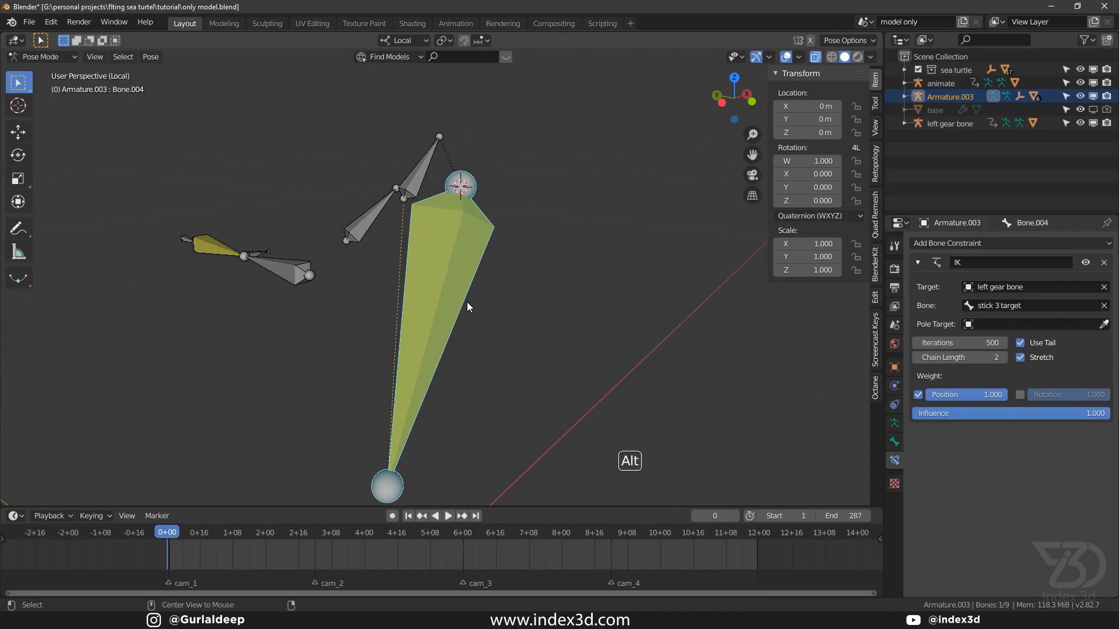
# Reveal the hidden rod bones, return Armature.003 to Object Mode, and save the file.
pyautogui.hotkey('alt', 'h')
pyautogui.hotkey('ctrl', 's')
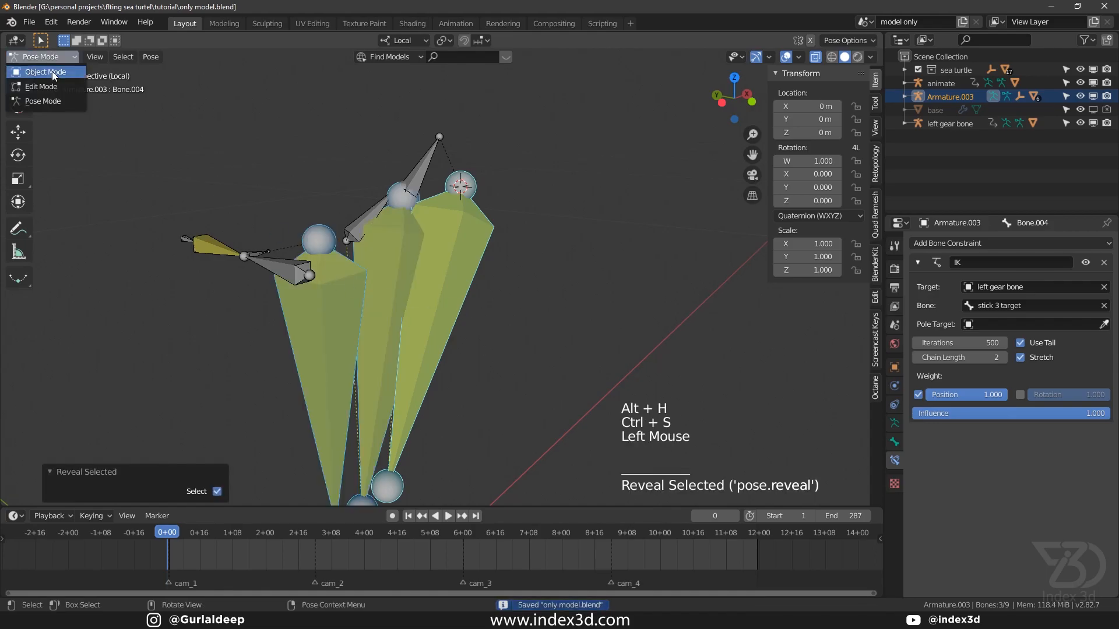
pyautogui.click(52, 71)
pyautogui.hotkey('ctrl', 's')
# Exit local view, save the file, and select the third rod mesh Ft05-2.007 at the left gear.
pyautogui.scroll(-1, 362, 233)
pyautogui.keyDown('shift'); pyautogui.scroll(-1, 367, 245); pyautogui.keyUp('shift')
pyautogui.keyDown('shift'); pyautogui.moveTo(370, 256); pyautogui.dragTo(326, 325, button='middle'); pyautogui.keyUp('shift')
pyautogui.hotkey('ctrl', 's')
pyautogui.press('KP_Divide')
pyautogui.hotkey('ctrl', 's')
pyautogui.keyDown('shift'); pyautogui.scroll(-3, 380, 271); pyautogui.keyUp('shift')
pyautogui.click(333, 335)
# Play the animation to examine the flipper joint's motion, return the playhead to frame 1, and save the file.
pyautogui.scroll(-2, 319, 301)
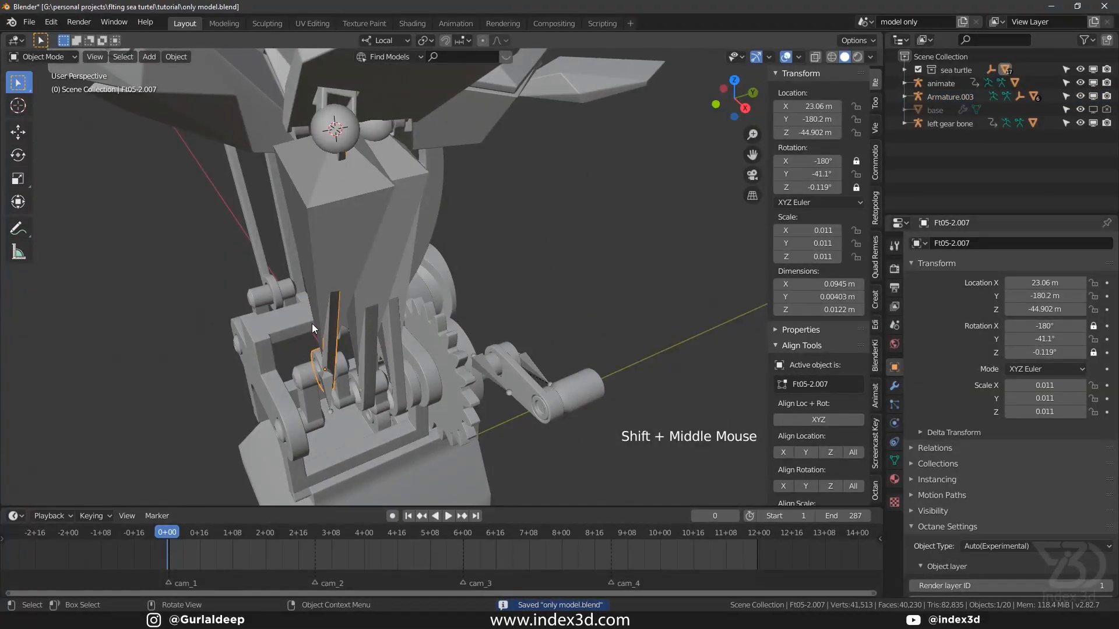
pyautogui.keyDown('shift'); pyautogui.moveTo(331, 171); pyautogui.dragTo(362, 221, button='middle'); pyautogui.keyUp('shift')
pyautogui.moveTo(362, 221); pyautogui.dragTo(377, 280, button='middle')
pyautogui.scroll(1, 414, 310)
pyautogui.scroll(3, 377, 281)
pyautogui.press('space')
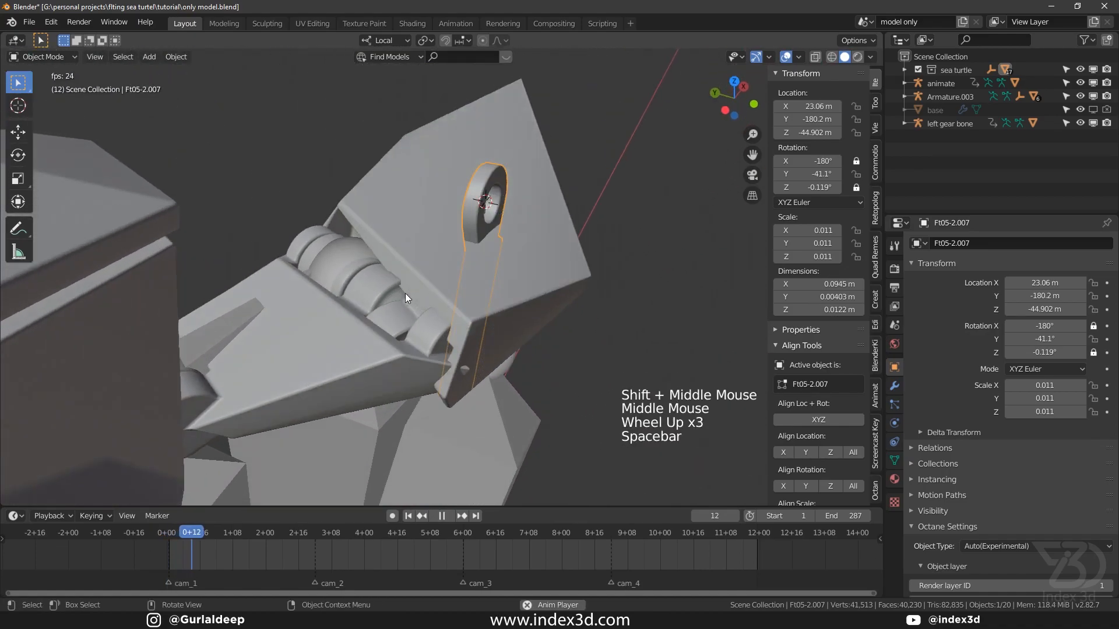
pyautogui.moveTo(446, 318); pyautogui.dragTo(376, 324, button='middle')
pyautogui.scroll(1, 364, 316)
pyautogui.scroll(1, 377, 324)
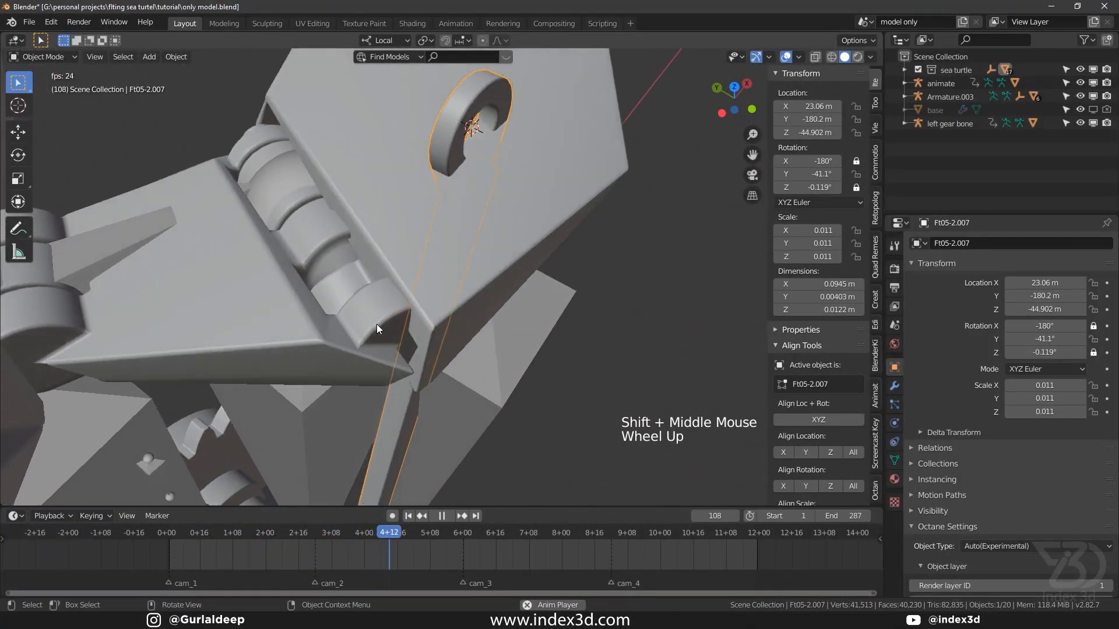
pyautogui.press('space')
pyautogui.moveTo(402, 554); pyautogui.dragTo(169, 552)
pyautogui.hotkey('ctrl', 's')
# Switch Armature.003 to Pose Mode and select the small flipper bone Bone.002.
pyautogui.scroll(-1, 264, 363)
pyautogui.keyDown('shift'); pyautogui.moveTo(211, 312); pyautogui.dragTo(282, 278, button='middle'); pyautogui.keyUp('shift')
pyautogui.scroll(-2, 264, 362)
pyautogui.scroll(-2, 353, 403)
pyautogui.keyDown('shift'); pyautogui.scroll(-1, 350, 362); pyautogui.keyUp('shift')
pyautogui.scroll(1, 350, 363)
pyautogui.keyDown('shift'); pyautogui.moveTo(353, 404); pyautogui.dragTo(366, 358, button='middle'); pyautogui.keyUp('shift')
pyautogui.click(337, 349)
pyautogui.click(42, 56)
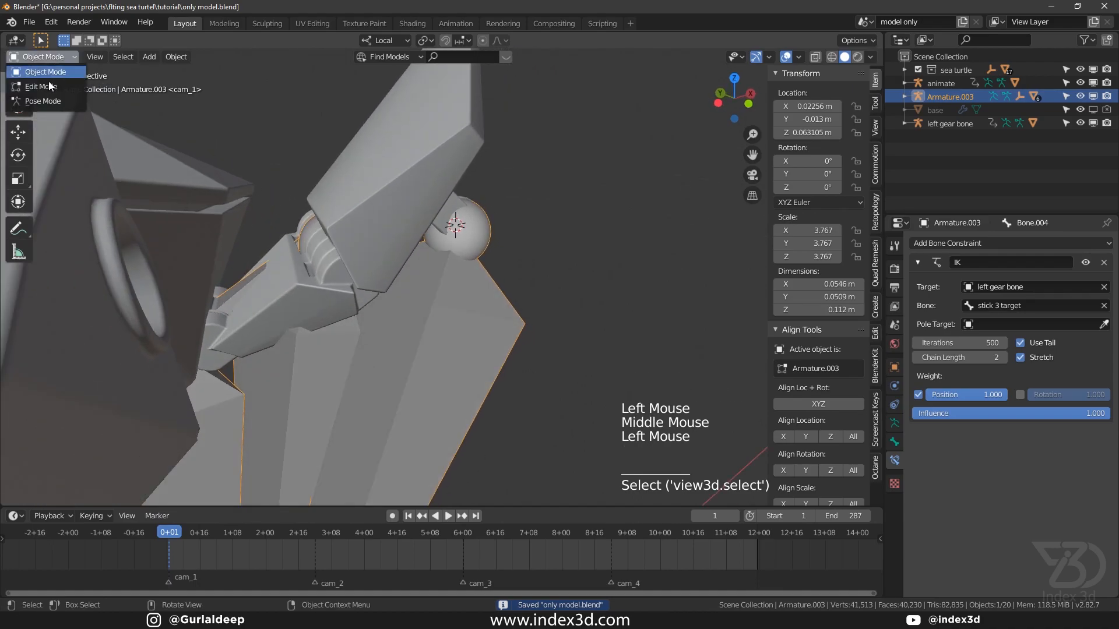
pyautogui.click(61, 101)
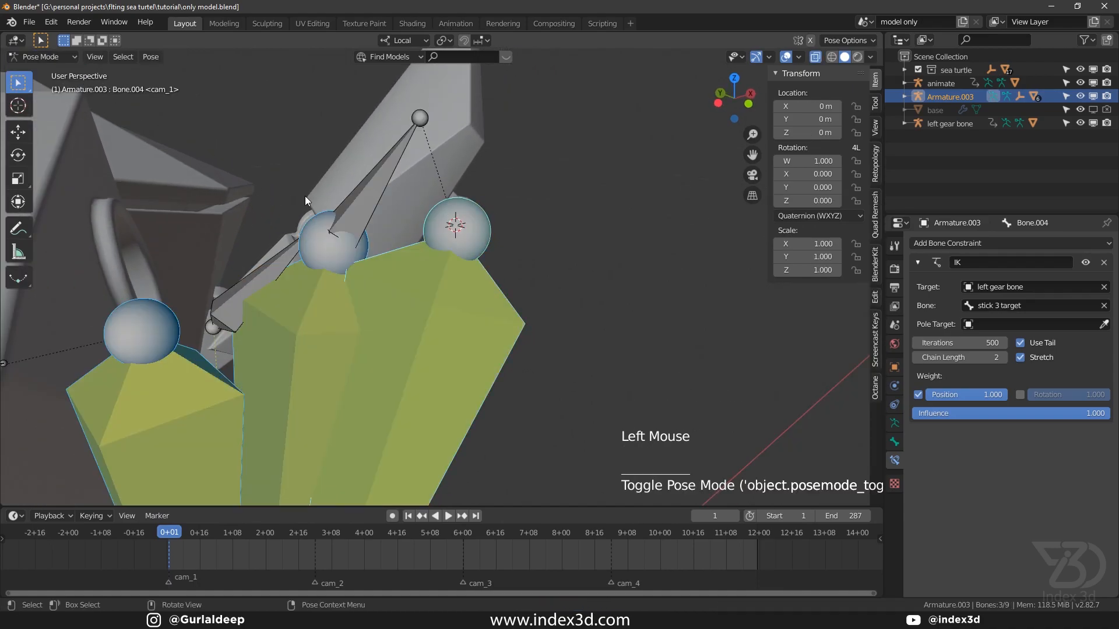
pyautogui.click(373, 179)
pyautogui.keyDown('shift'); pyautogui.moveTo(374, 180); pyautogui.dragTo(379, 268, button='middle'); pyautogui.keyUp('shift')
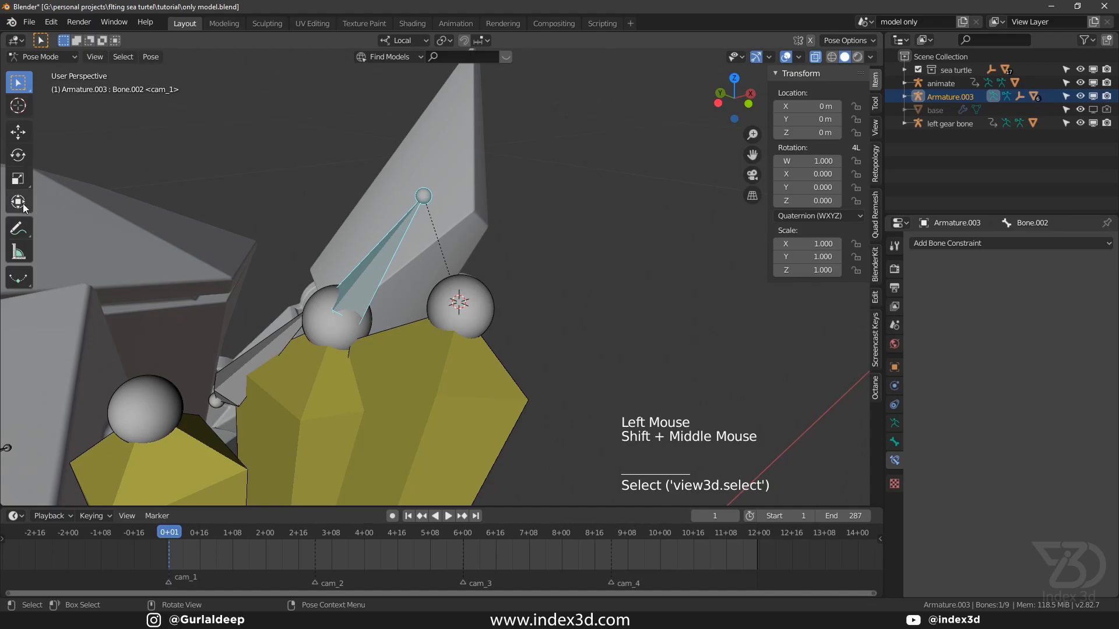
# Lock the X and Y axes in Bone.002's Inverse Kinematics settings.
pyautogui.click(18, 155)
pyautogui.keyDown('shift'); pyautogui.moveTo(274, 216); pyautogui.dragTo(315, 238, button='middle'); pyautogui.keyUp('shift')
pyautogui.moveTo(314, 239); pyautogui.dragTo(303, 259, button='middle')
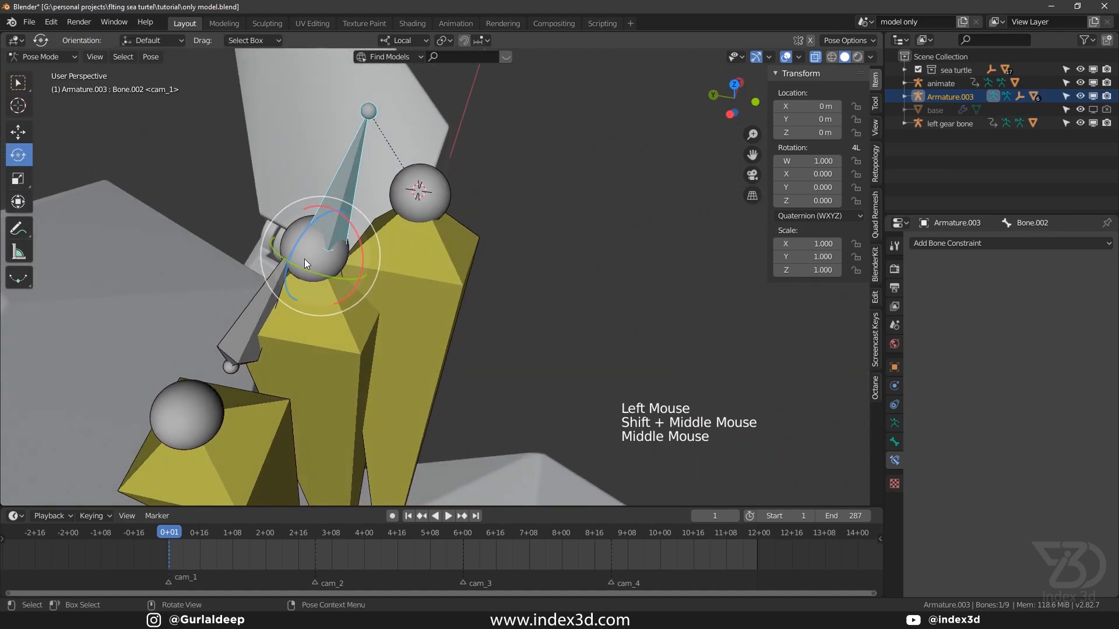
pyautogui.click(894, 442)
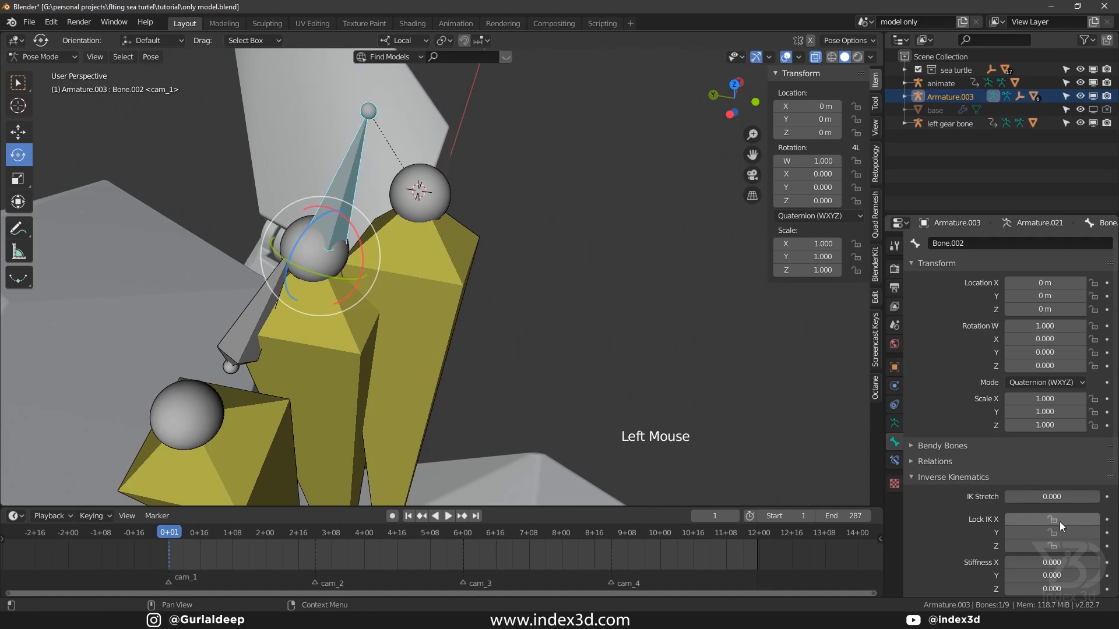
pyautogui.moveTo(1052, 519); pyautogui.dragTo(1055, 532)
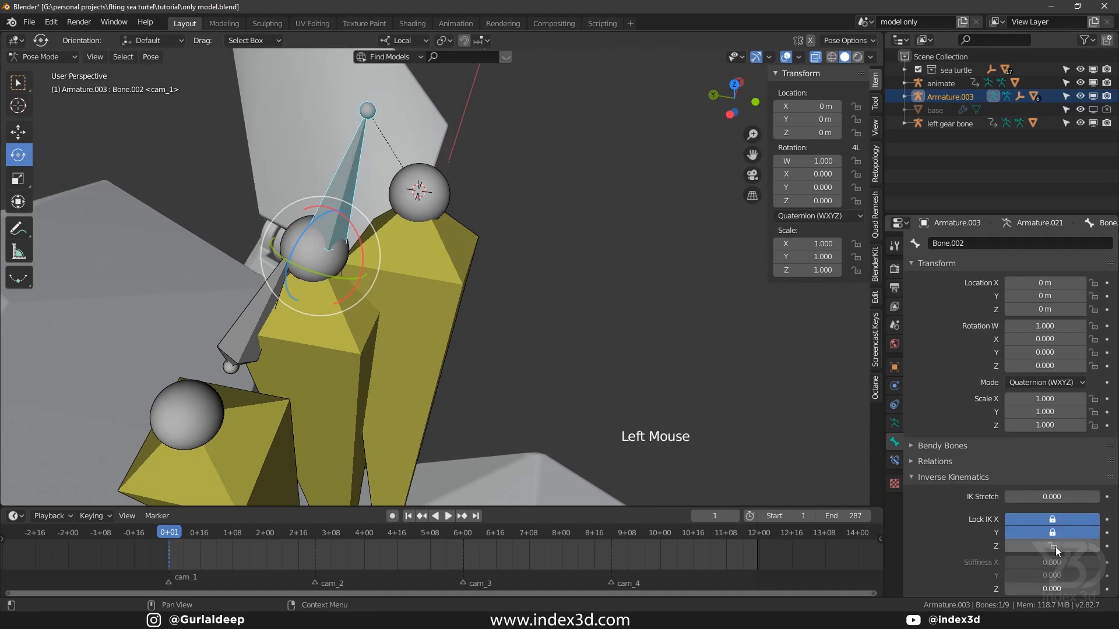
# Return Armature.003 to Object Mode after locking Bone.002's IK axes, and save the file.
pyautogui.click(62, 60)
pyautogui.hotkey('ctrl', 'Tab')
pyautogui.scroll(-3, 537, 292)
pyautogui.keyDown('shift'); pyautogui.moveTo(537, 291); pyautogui.dragTo(442, 278, button='middle'); pyautogui.keyUp('shift')
# Play the animation to check the flipper's movement, return the playhead to frame 0, and save the file.
pyautogui.press('space')
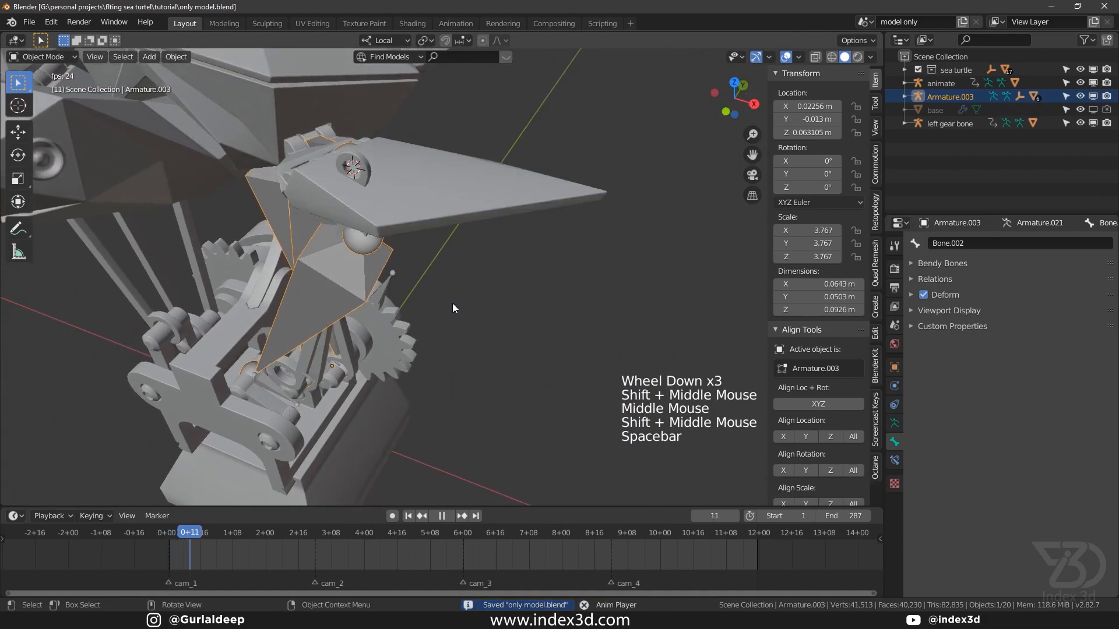
pyautogui.keyDown('shift'); pyautogui.moveTo(300, 188); pyautogui.dragTo(303, 240, button='middle'); pyautogui.keyUp('shift')
pyautogui.scroll(3, 337, 300)
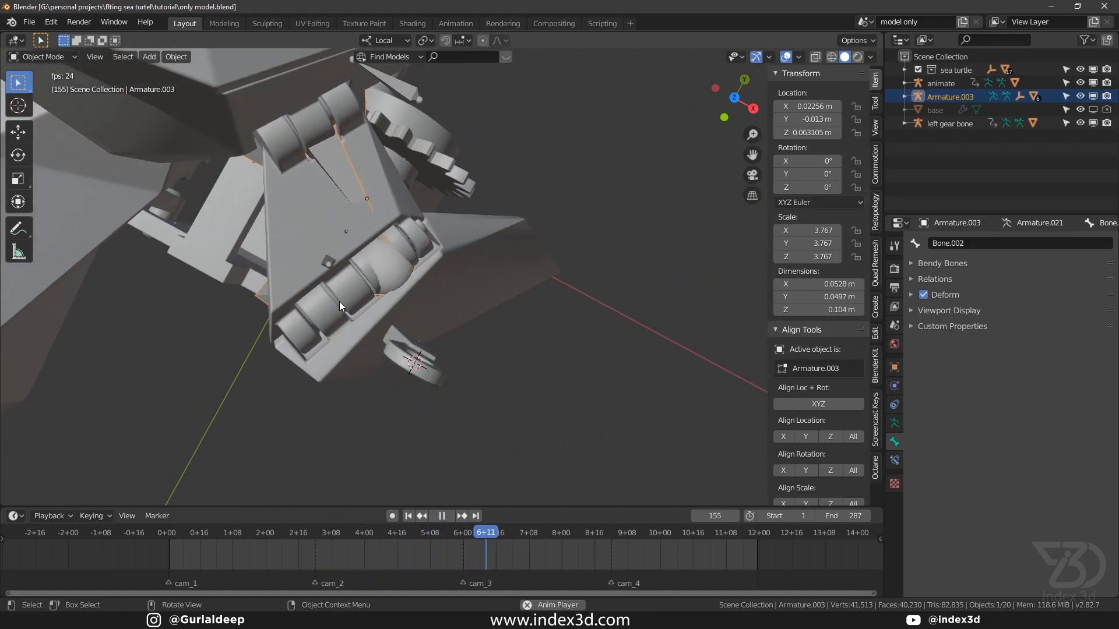
pyautogui.press('space')
pyautogui.moveTo(498, 530); pyautogui.dragTo(166, 536)
pyautogui.hotkey('ctrl', 's')
pyautogui.moveTo(295, 442); pyautogui.dragTo(305, 221, button='middle')
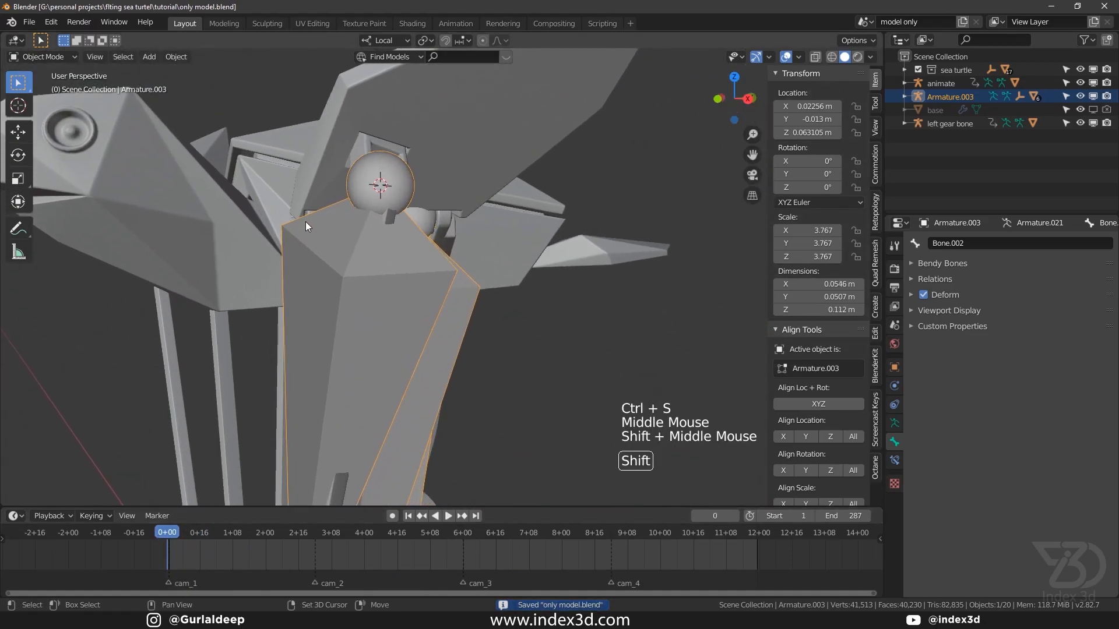
pyautogui.click(375, 231)
pyautogui.keyDown('shift'); pyautogui.click(388, 219); pyautogui.keyUp('shift')
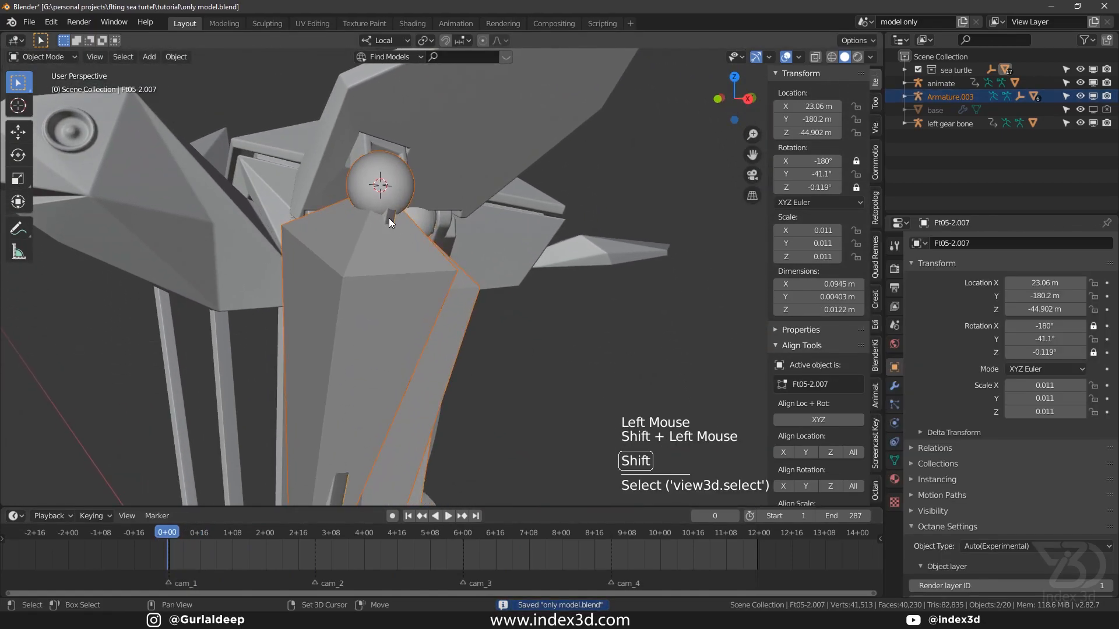
pyautogui.press('Tab')
pyautogui.click(394, 261)
pyautogui.press('Tab')
# Make Bone.004 the active bone of Armature.003 in Edit Mode, and add rod mesh Ft05-2.007 to the selection in Object Mode.
pyautogui.click(373, 299)
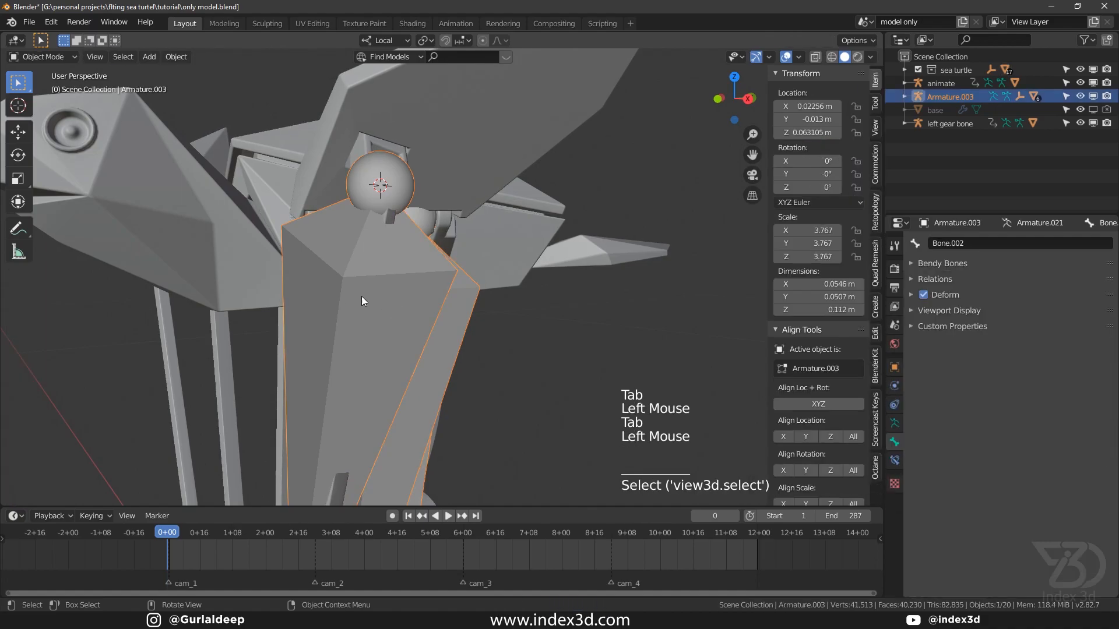
pyautogui.press('Tab')
pyautogui.click(366, 285)
pyautogui.press('Tab')
pyautogui.keyDown('shift'); pyautogui.click(389, 218); pyautogui.keyUp('shift')
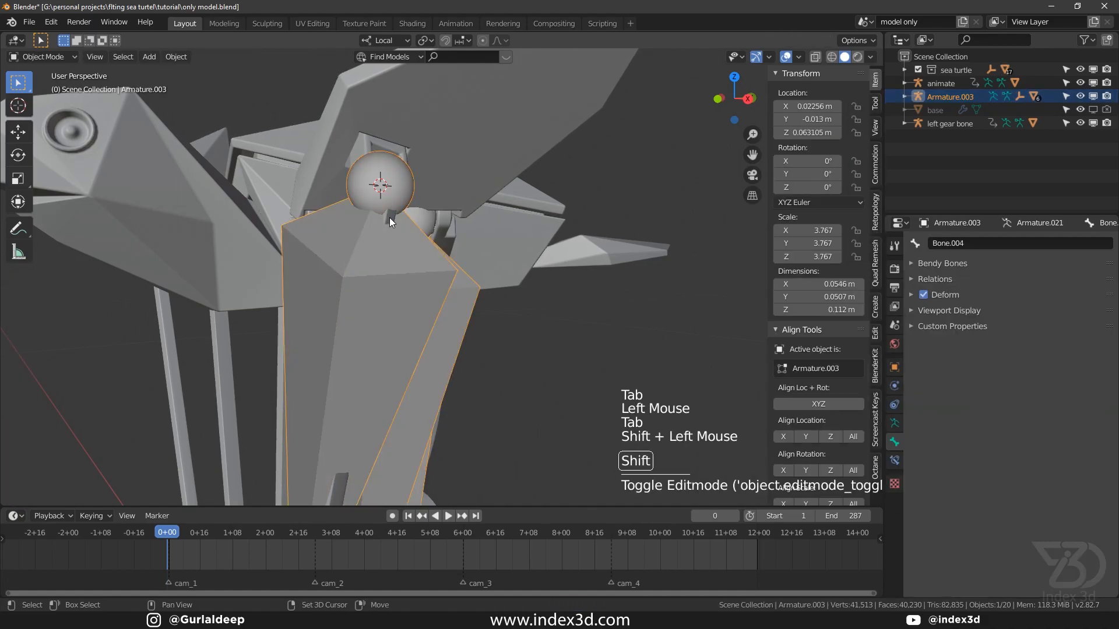
# Parent the selected linkage part to Bone.004 of Armature.003 with the Bone option and save the file.
pyautogui.keyDown('shift'); pyautogui.click(389, 218); pyautogui.keyUp('shift')
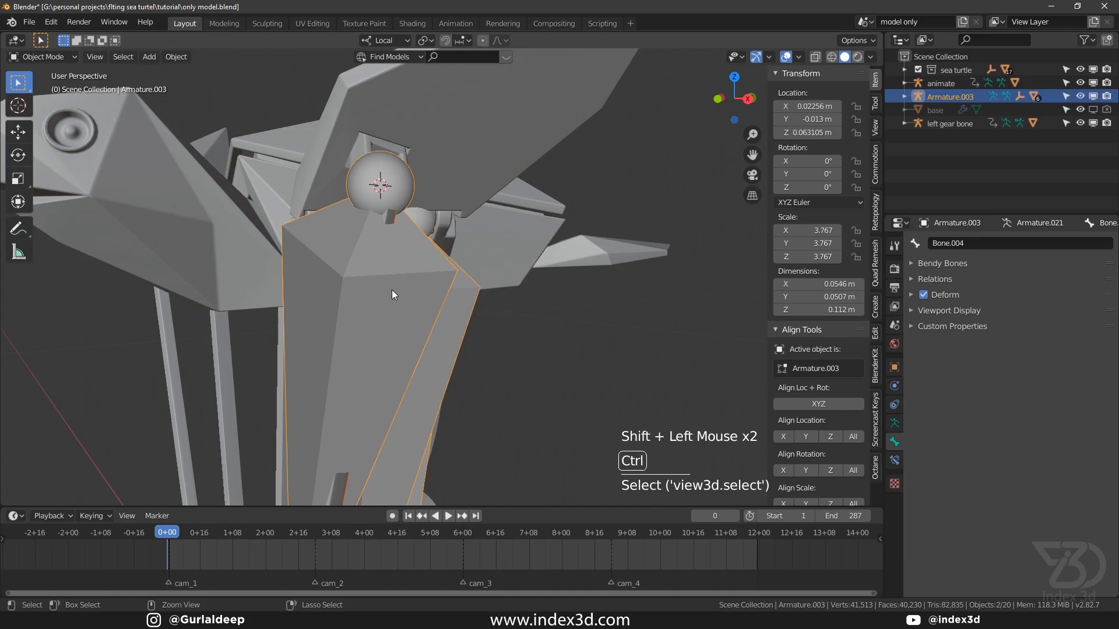
pyautogui.hotkey('ctrl', 'p')
pyautogui.click(307, 290)
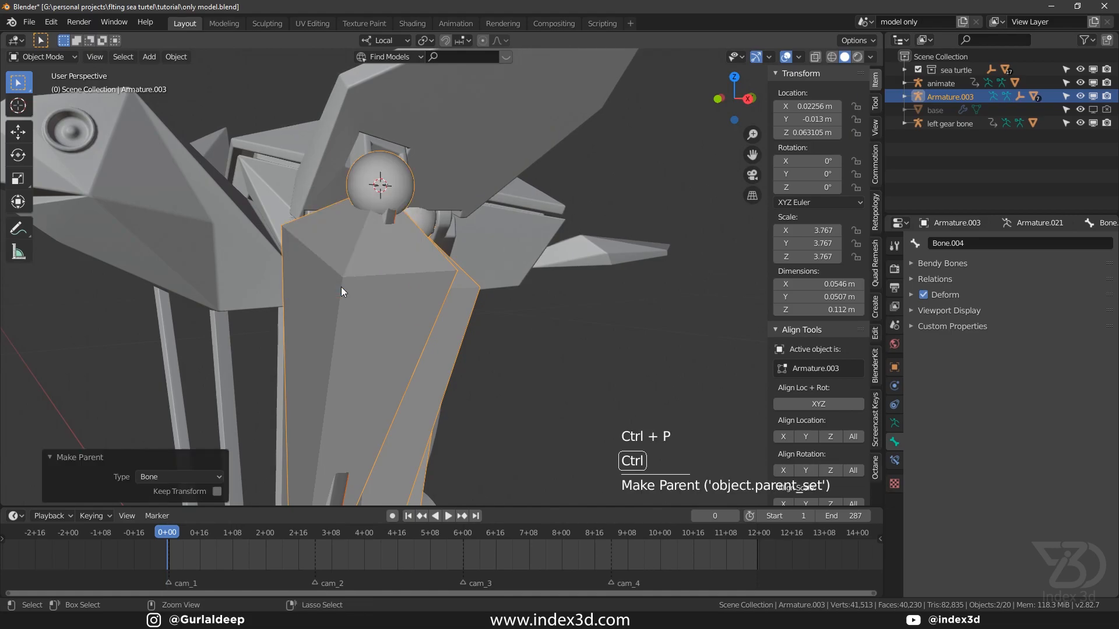
pyautogui.hotkey('ctrl', 's')
# Play the animation with Armature.003 hidden and examine the moving fins, rods and gears from several sides.
pyautogui.scroll(-3, 341, 287)
pyautogui.moveTo(342, 336)
pyautogui.keyDown('shift'); pyautogui.mouseDown(button='middle')
pyautogui.moveTo(326, 299)
pyautogui.moveTo(348, 319)
pyautogui.mouseUp(button='middle'); pyautogui.keyUp('shift')
pyautogui.press('space')
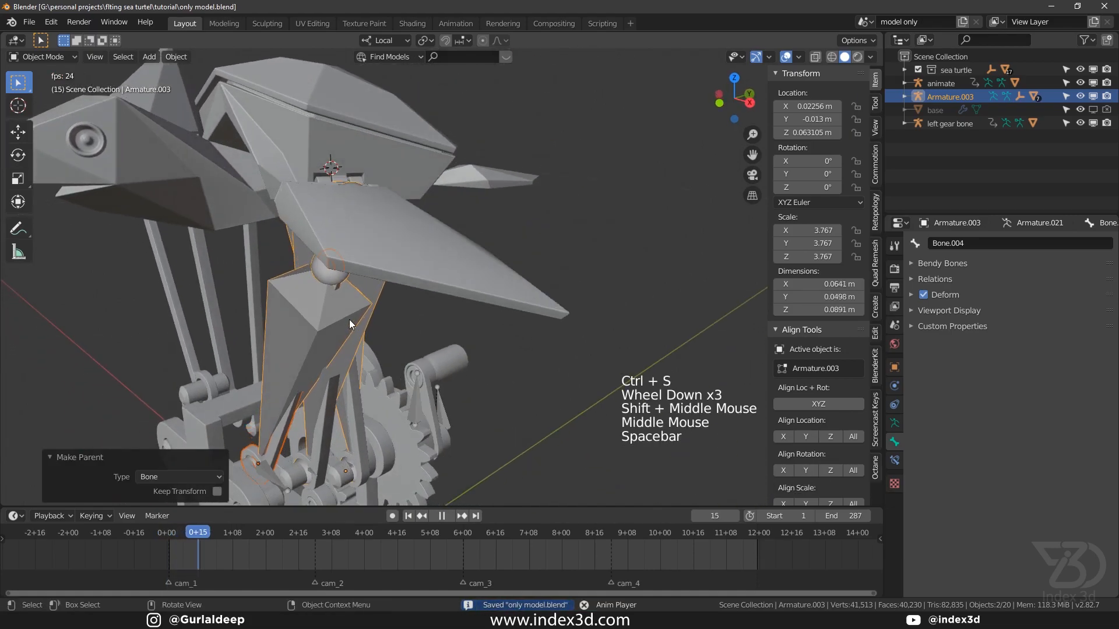
pyautogui.click(1079, 97)
pyautogui.keyDown('shift'); pyautogui.scroll(-2, 408, 262); pyautogui.keyUp('shift')
pyautogui.keyDown('shift'); pyautogui.moveTo(407, 262); pyautogui.dragTo(296, 263, button='middle'); pyautogui.keyUp('shift')
pyautogui.hotkey('ctrl', 's')
pyautogui.keyDown('shift'); pyautogui.moveTo(443, 322); pyautogui.dragTo(367, 268, button='middle'); pyautogui.keyUp('shift')
pyautogui.moveTo(367, 268); pyautogui.dragTo(390, 290, button='middle')
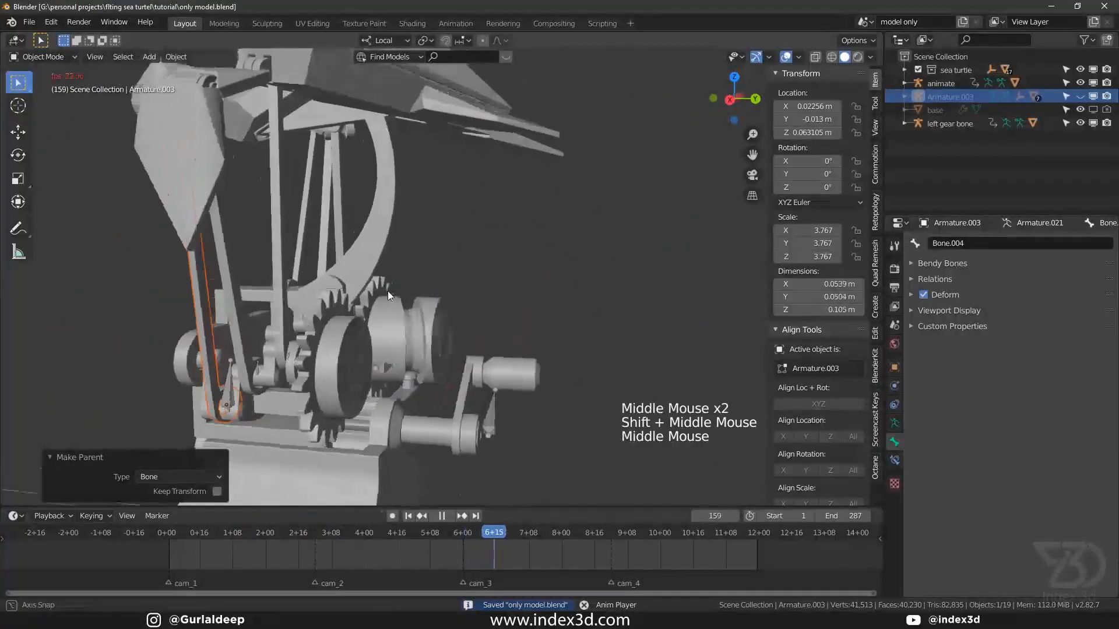
pyautogui.scroll(-1, 350, 273)
pyautogui.keyDown('shift'); pyautogui.scroll(-1, 327, 268); pyautogui.keyUp('shift')
pyautogui.keyDown('shift'); pyautogui.moveTo(328, 268); pyautogui.dragTo(294, 306, button='middle'); pyautogui.keyUp('shift')
pyautogui.hotkey('ctrl', 's')
# Stop the playback, return to frame 0 and save the file.
pyautogui.press('space')
pyautogui.moveTo(595, 552); pyautogui.dragTo(164, 573)
pyautogui.hotkey('ctrl', 's')
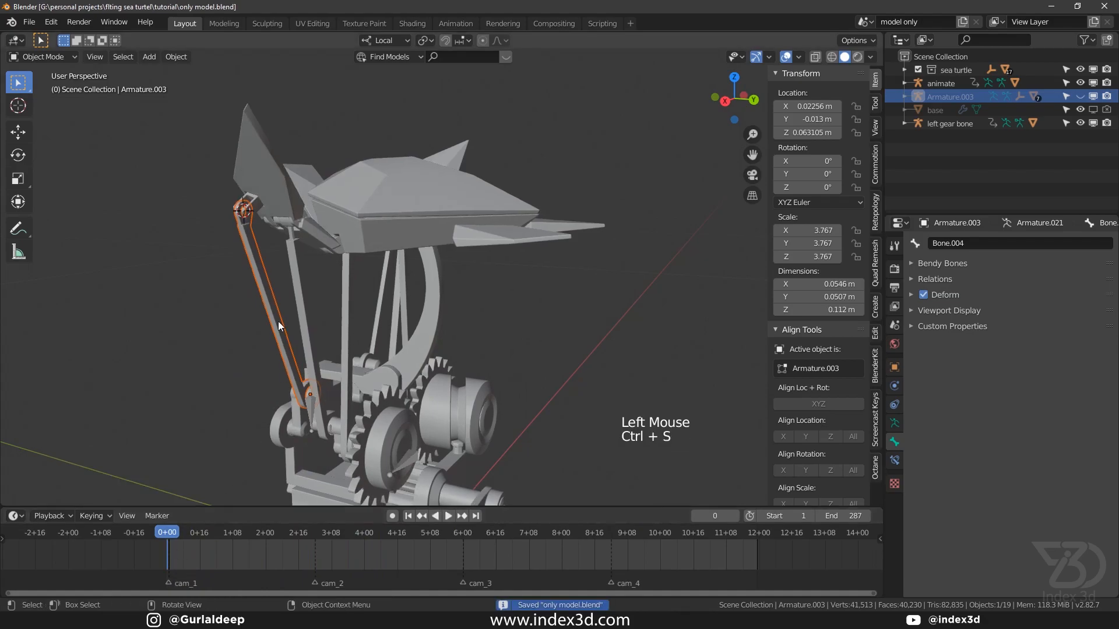
pyautogui.hotkey('ctrl', 's')
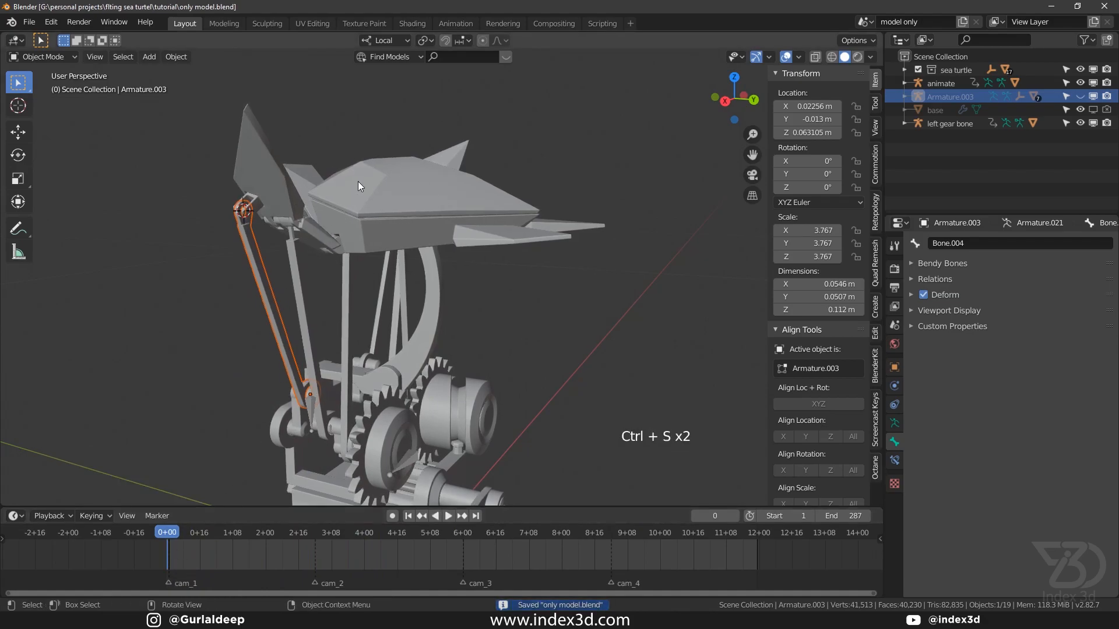
# Unhide Armature.003, isolate it in local view and save the file.
pyautogui.click(1080, 96)
pyautogui.scroll(-1, 328, 253)
pyautogui.click(298, 271)
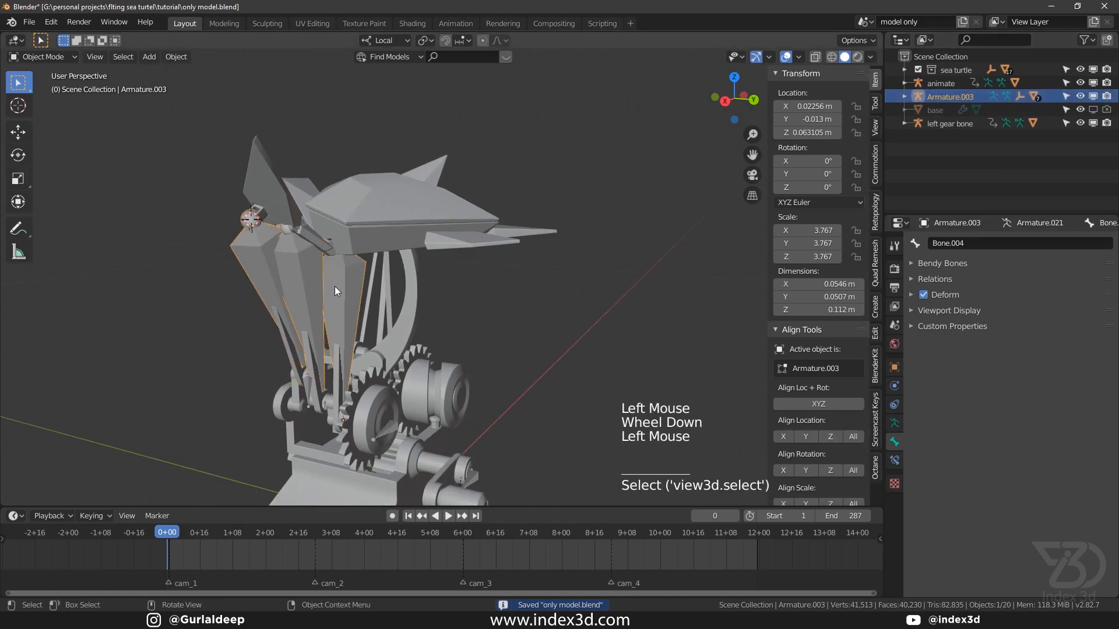
pyautogui.press('KP_Divide')
pyautogui.hotkey('ctrl', 's')
# Snap the 3D cursor to the end joint of the head bone in Armature.003.
pyautogui.moveTo(334, 285); pyautogui.dragTo(355, 267, button='middle')
pyautogui.scroll(5, 385, 233)
pyautogui.scroll(-5, 386, 233)
pyautogui.scroll(3, 352, 319)
pyautogui.moveTo(361, 311); pyautogui.dragTo(330, 179, button='middle')
pyautogui.scroll(-3, 357, 310)
pyautogui.scroll(3, 330, 179)
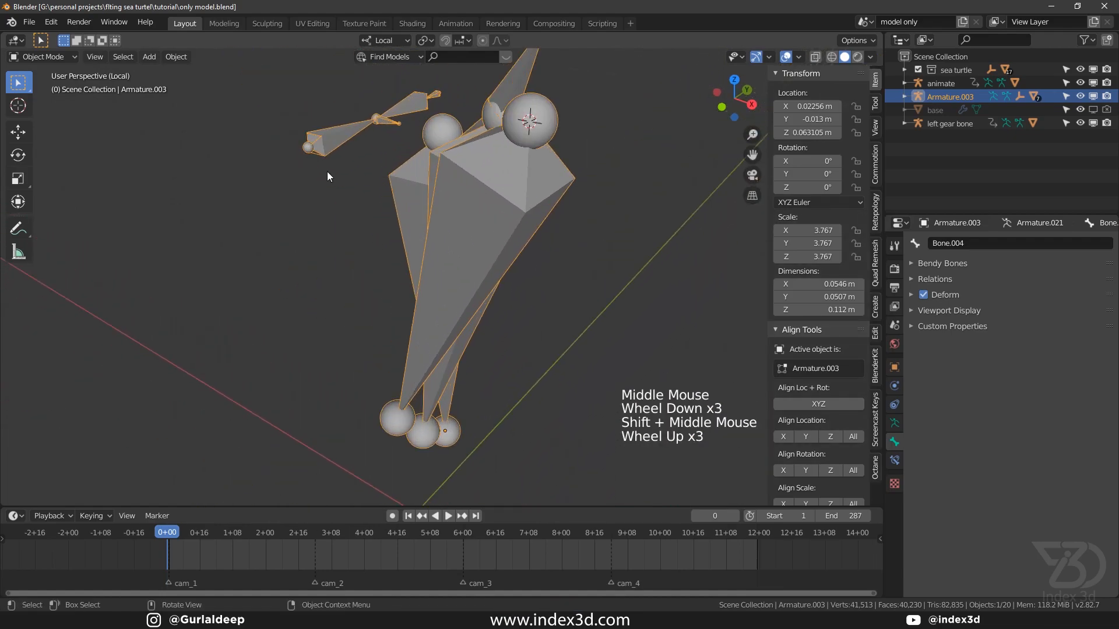
pyautogui.press('Tab')
pyautogui.click(307, 147)
pyautogui.hotkey('shift', 's')
pyautogui.press('Tab')
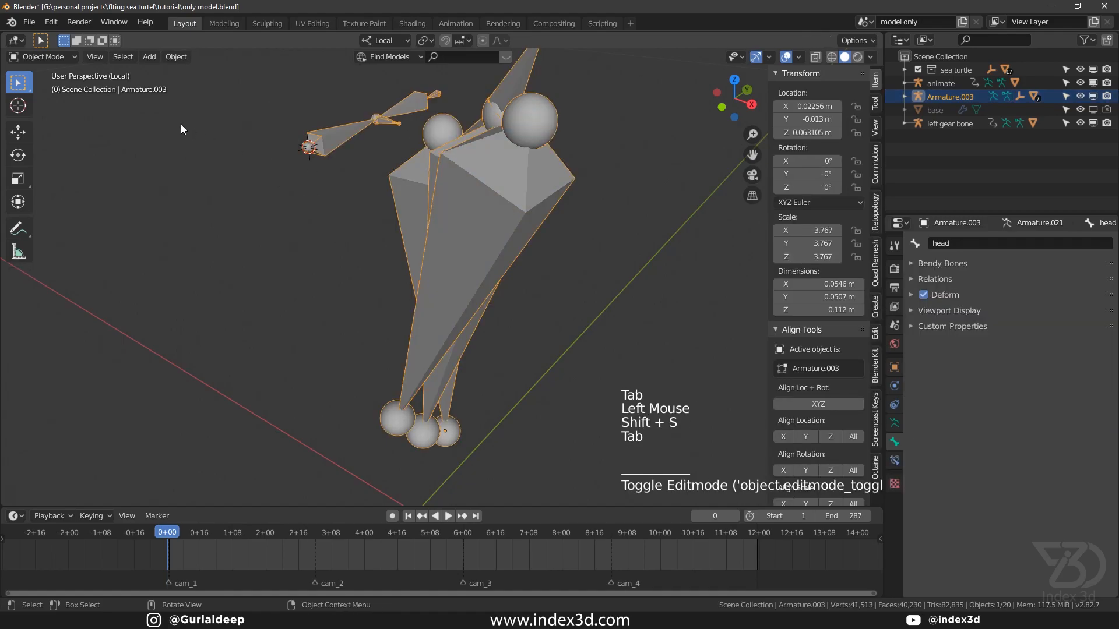
# Set the origin of Armature.003 to the 3D cursor, then play the animation briefly and return to frame 0.
pyautogui.click(168, 58)
pyautogui.moveTo(198, 85)
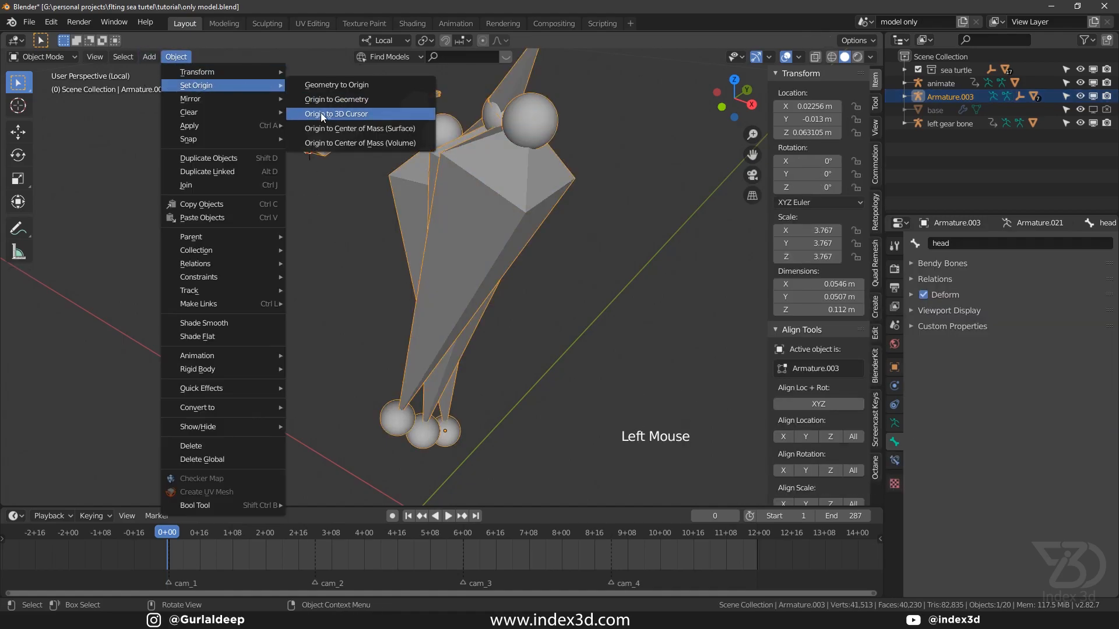
pyautogui.click(321, 113)
pyautogui.scroll(-4, 349, 221)
pyautogui.press('space')
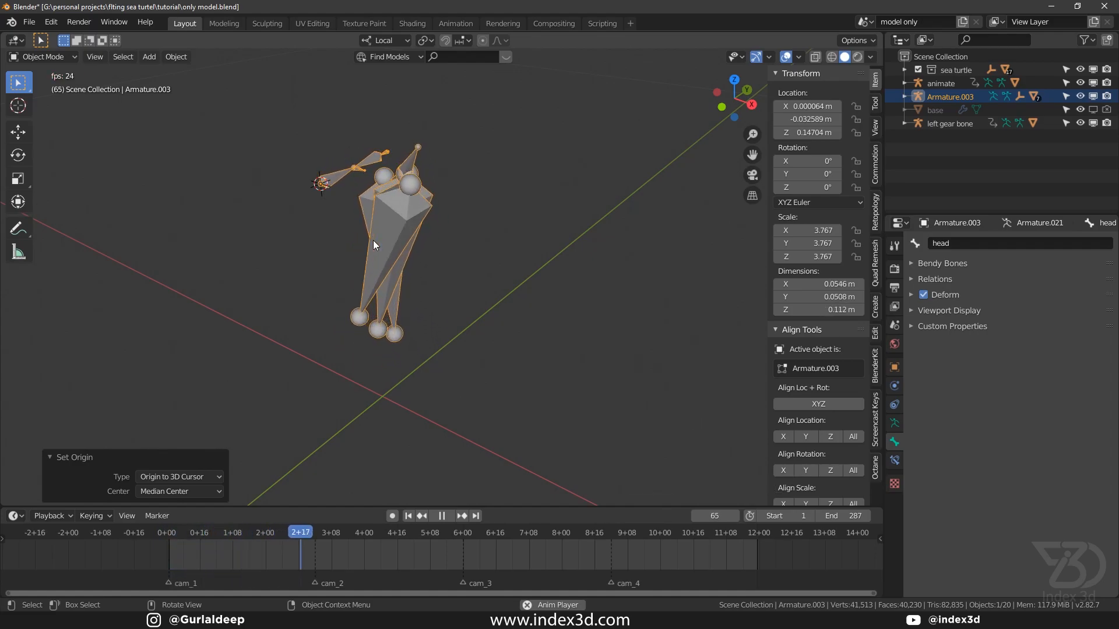
pyautogui.press('space')
pyautogui.click(169, 536)
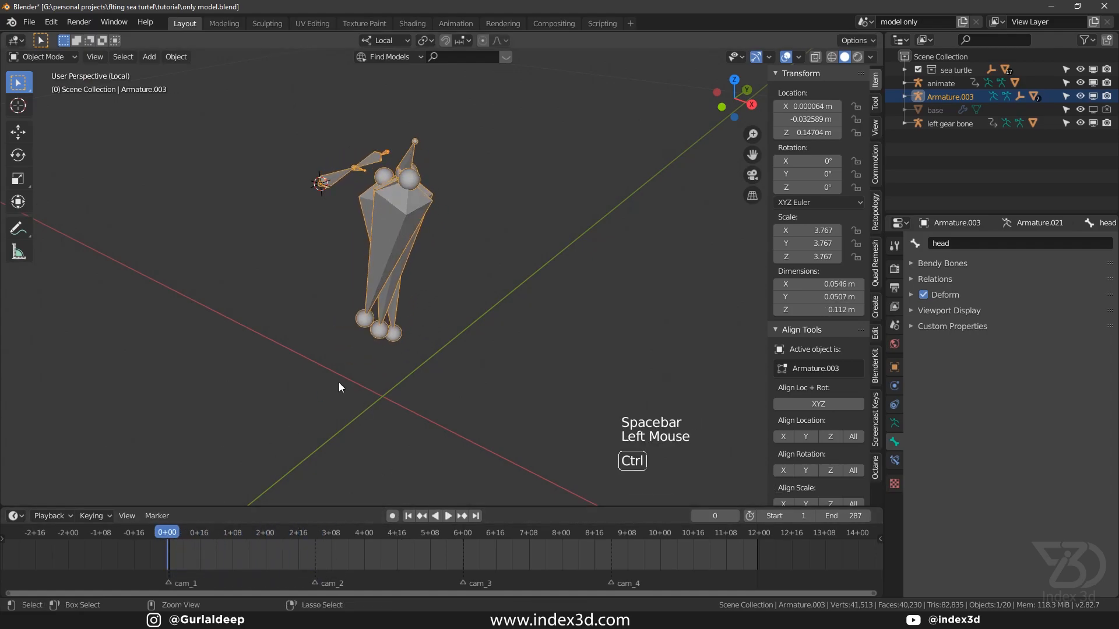
# Save the file, leave local view and examine the placement of BODY.001 and the other turtle parts.
pyautogui.hotkey('ctrl', 's')
pyautogui.press('KP_Divide')
pyautogui.scroll(-2, 323, 371)
pyautogui.keyDown('shift'); pyautogui.moveTo(326, 367); pyautogui.dragTo(422, 373, button='middle'); pyautogui.keyUp('shift')
pyautogui.hotkey('ctrl', 's')
pyautogui.scroll(3, 424, 295)
pyautogui.keyDown('shift'); pyautogui.moveTo(546, 370); pyautogui.dragTo(438, 330, button='middle'); pyautogui.keyUp('shift')
pyautogui.scroll(-3, 425, 296)
pyautogui.scroll(2, 484, 340)
pyautogui.click(471, 330)
pyautogui.scroll(-2, 417, 338)
pyautogui.scroll(2, 391, 285)
pyautogui.scroll(-2, 422, 316)
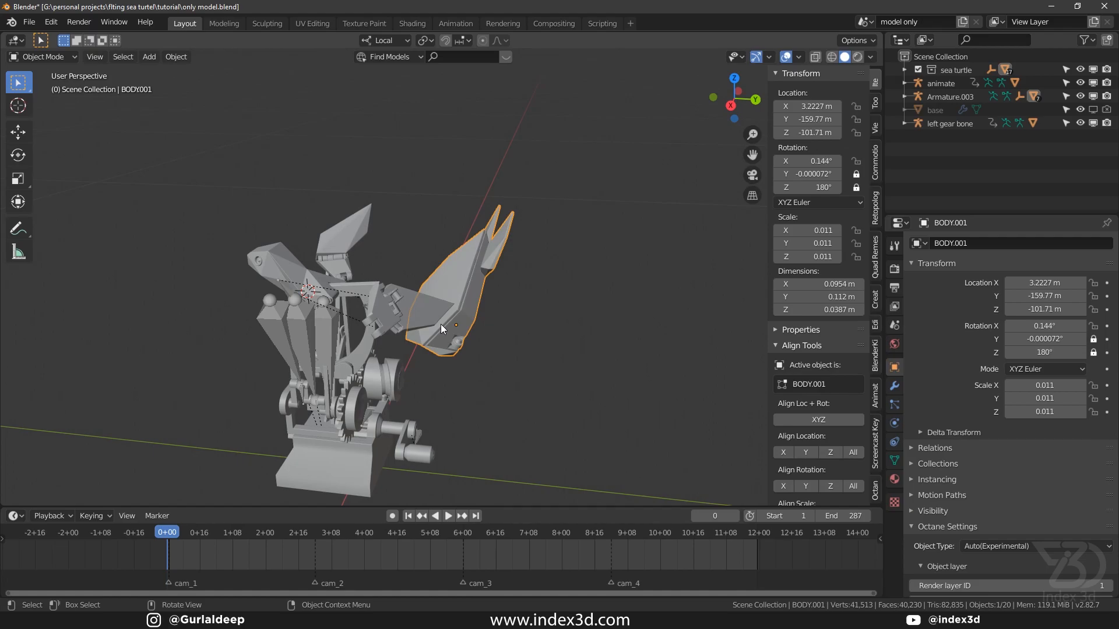
pyautogui.hotkey('ctrl', 's')
pyautogui.moveTo(297, 336); pyautogui.dragTo(338, 359, button='middle')
pyautogui.scroll(3, 338, 359)
pyautogui.keyDown('shift'); pyautogui.moveTo(347, 257); pyautogui.dragTo(357, 252, button='middle'); pyautogui.keyUp('shift')
pyautogui.moveTo(358, 253); pyautogui.dragTo(368, 250, button='middle')
pyautogui.scroll(3, 355, 302)
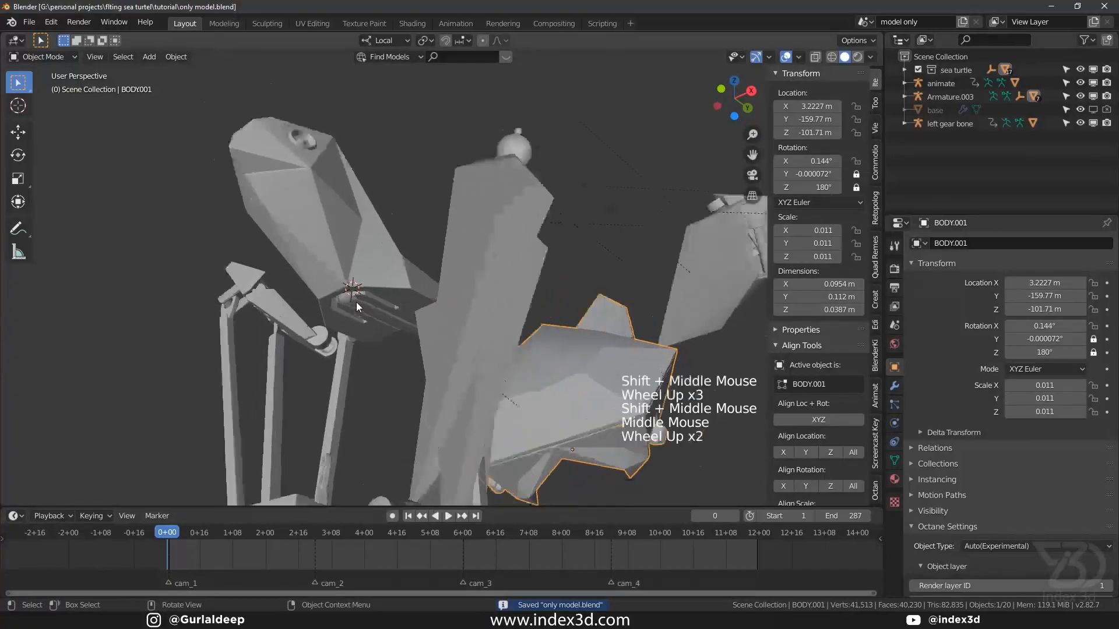
pyautogui.scroll(-4, 361, 295)
pyautogui.hotkey('ctrl', 's')
pyautogui.keyDown('shift'); pyautogui.moveTo(387, 295); pyautogui.dragTo(413, 279, button='middle'); pyautogui.keyUp('shift')
# Hide Armature.003 and clear the parent of BODY.001 and the two displaced parts beside it.
pyautogui.click(383, 288)
pyautogui.keyDown('shift'); pyautogui.click(402, 274); pyautogui.keyUp('shift')
pyautogui.keyDown('shift'); pyautogui.click(450, 247); pyautogui.keyUp('shift')
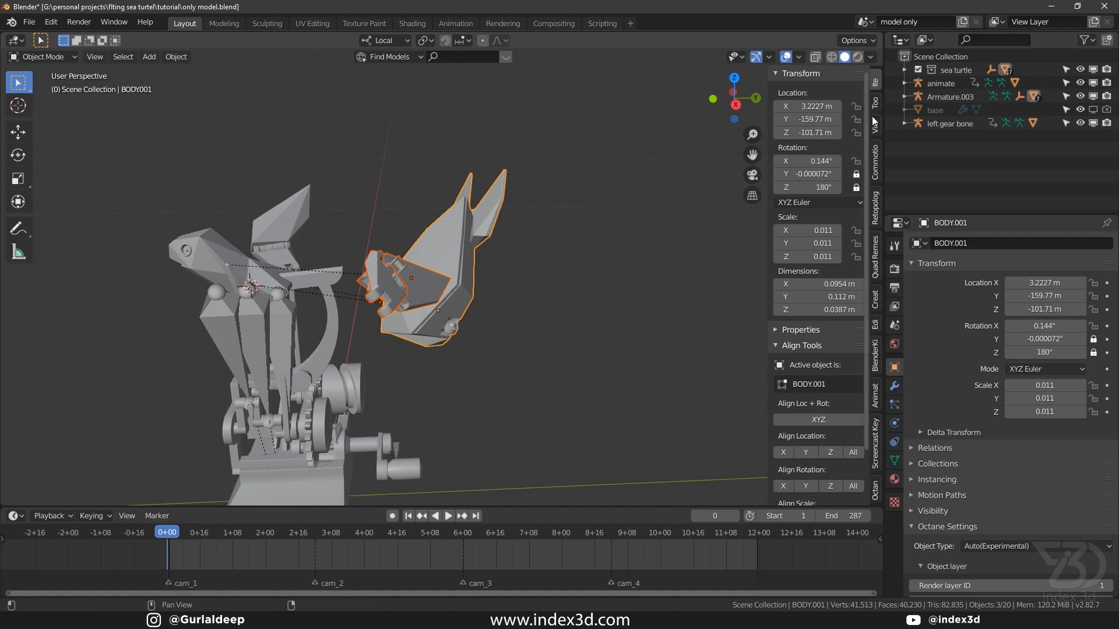
pyautogui.click(1080, 96)
pyautogui.scroll(1, 332, 343)
pyautogui.scroll(1, 309, 332)
pyautogui.scroll(-2, 285, 322)
pyautogui.moveTo(284, 322)
pyautogui.mouseDown(button='middle')
pyautogui.moveTo(394, 300)
pyautogui.moveTo(376, 317)
pyautogui.moveTo(358, 292)
pyautogui.moveTo(302, 333)
pyautogui.mouseUp(button='middle')
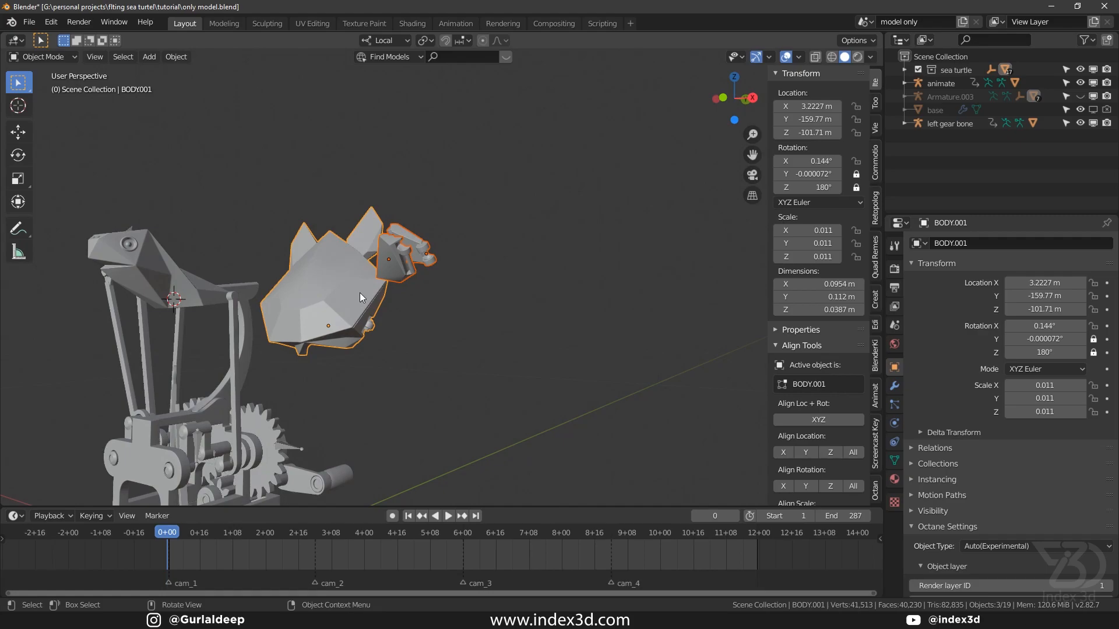
pyautogui.hotkey('alt', 'p')
pyautogui.click(315, 310)
# Clear the parent of the rods Ft05-2.009 and Ft05-2.007, saving the file in between.
pyautogui.keyDown('shift'); pyautogui.moveTo(323, 319); pyautogui.dragTo(286, 273, button='middle'); pyautogui.keyUp('shift')
pyautogui.scroll(1, 300, 257)
pyautogui.click(303, 257)
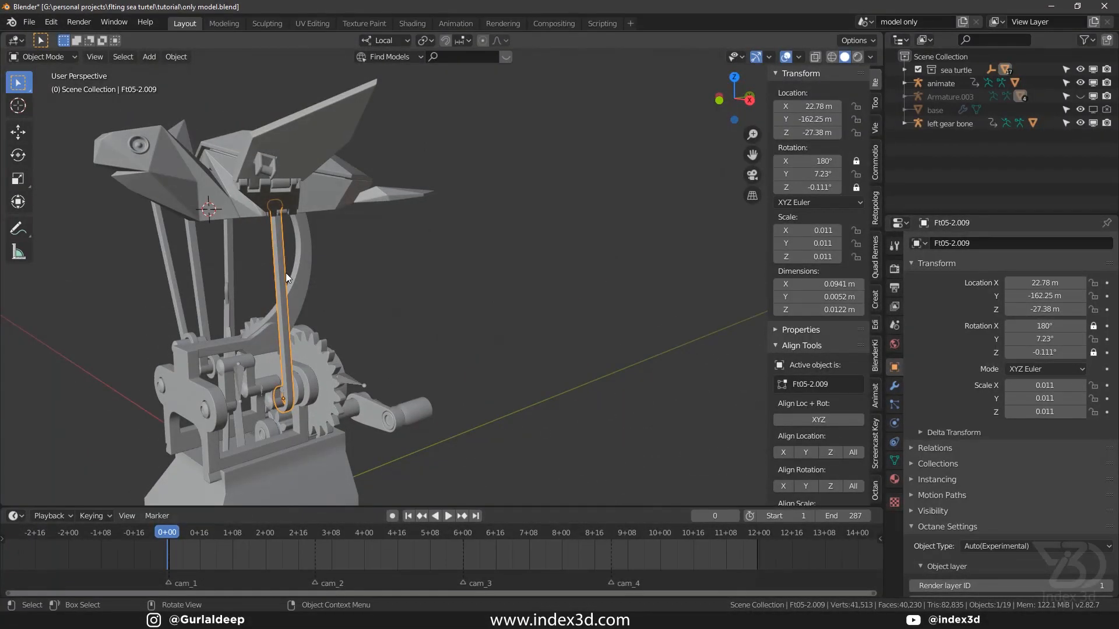
pyautogui.hotkey('alt', 'p')
pyautogui.click(273, 293)
pyautogui.hotkey('ctrl', 's')
pyautogui.click(225, 318)
pyautogui.moveTo(226, 318); pyautogui.dragTo(268, 334, button='middle')
pyautogui.hotkey('alt', 'p')
pyautogui.click(257, 350)
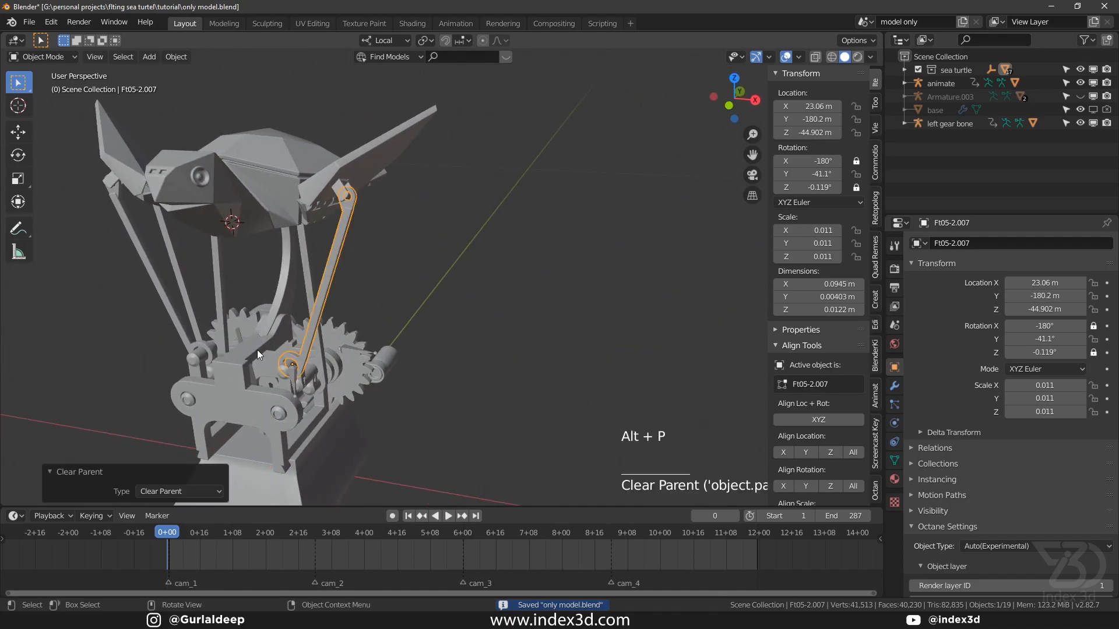
# Clear the parent of the rod Ft05-2.008 and save the file.
pyautogui.scroll(3, 246, 335)
pyautogui.click(233, 334)
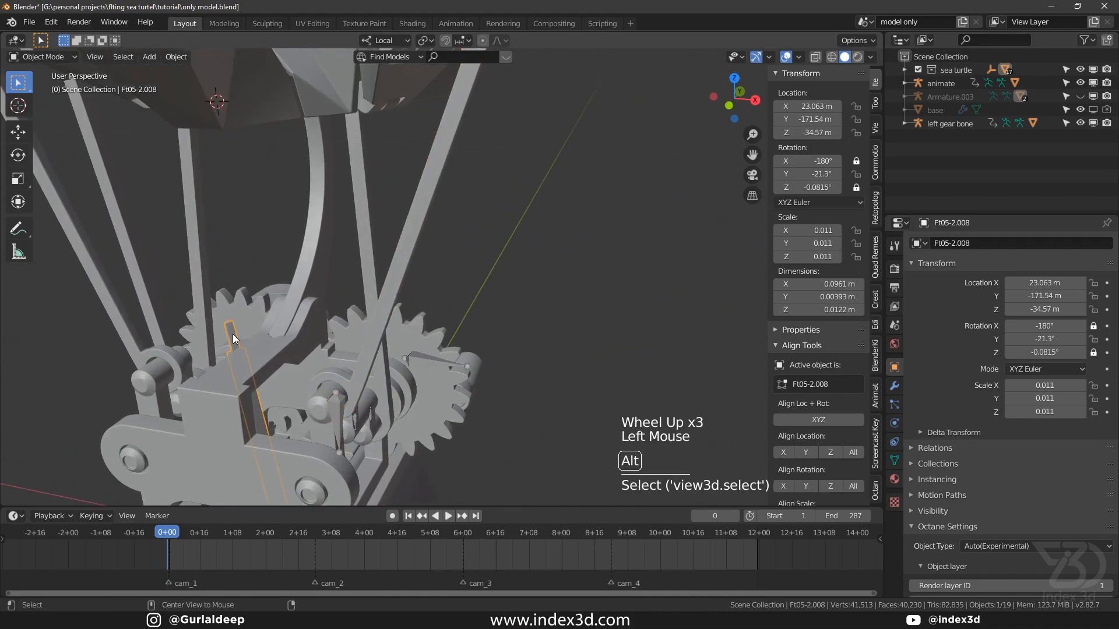
pyautogui.hotkey('alt', 'p')
pyautogui.click(239, 354)
pyautogui.hotkey('ctrl', 's')
pyautogui.scroll(-3, 326, 356)
pyautogui.keyDown('shift'); pyautogui.moveTo(386, 352); pyautogui.dragTo(315, 333, button='middle'); pyautogui.keyUp('shift')
pyautogui.moveTo(315, 332); pyautogui.dragTo(250, 310, button='middle')
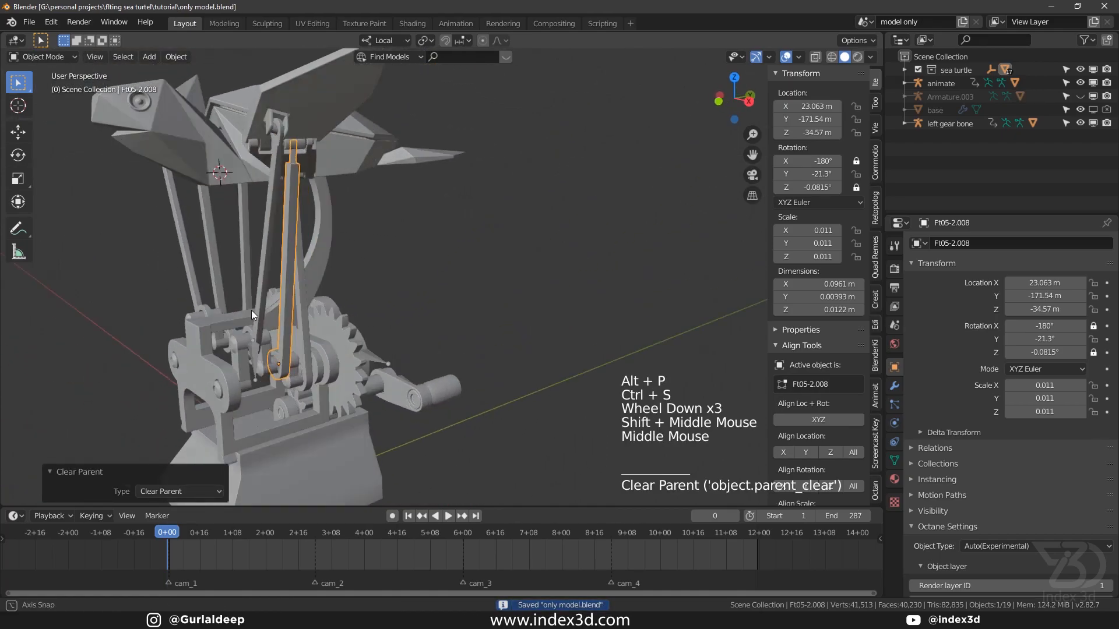
# Make Armature.003 visible again and save the file.
pyautogui.hotkey('ctrl', 's')
pyautogui.keyDown('shift'); pyautogui.moveTo(267, 259); pyautogui.dragTo(337, 249, button='middle'); pyautogui.keyUp('shift')
pyautogui.hotkey('ctrl', 's')
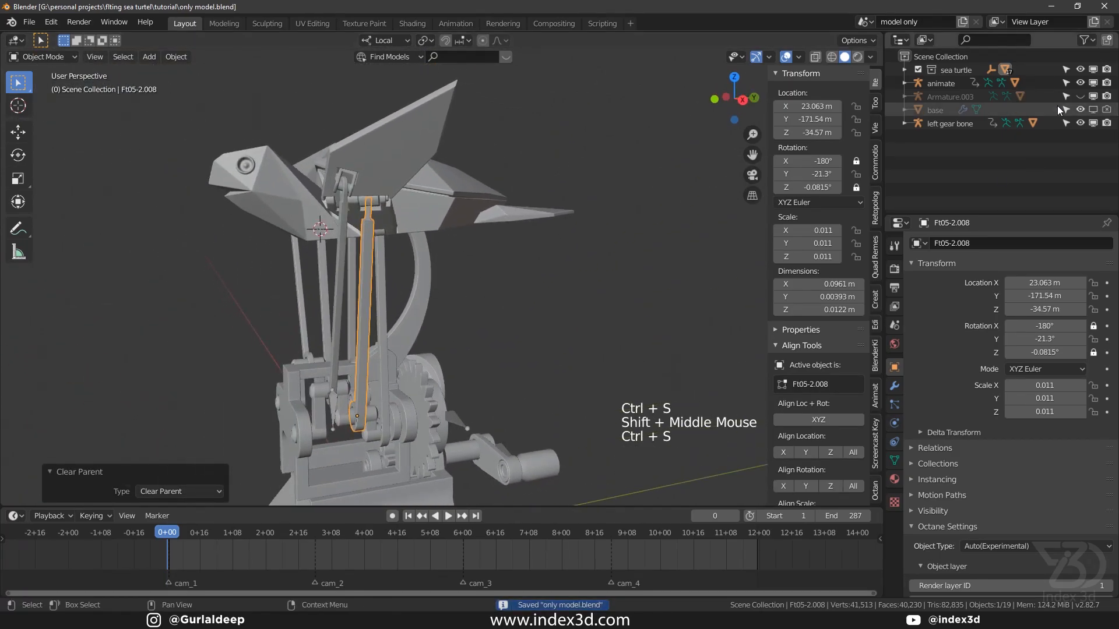
pyautogui.click(1080, 96)
pyautogui.hotkey('ctrl', 's')
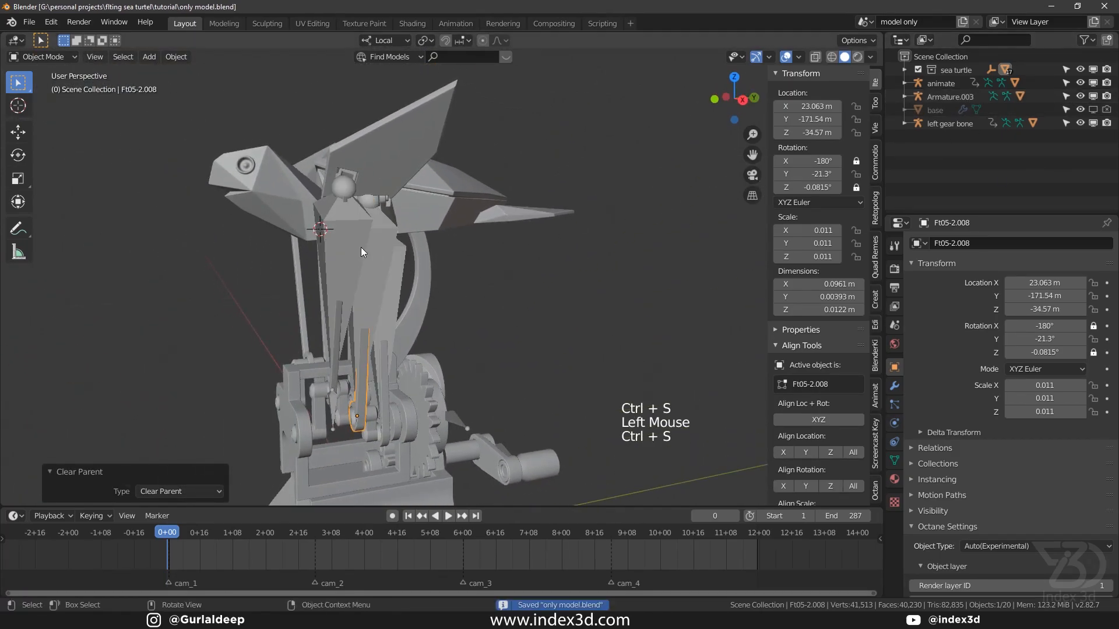
# Select HEAD.001, scrub and play the animation to check the head's movement, then go back to frame 1 and save.
pyautogui.click(279, 205)
pyautogui.moveTo(183, 536); pyautogui.dragTo(304, 536)
pyautogui.moveTo(235, 302); pyautogui.dragTo(369, 271, button='middle')
pyautogui.scroll(2, 370, 272)
pyautogui.press('space')
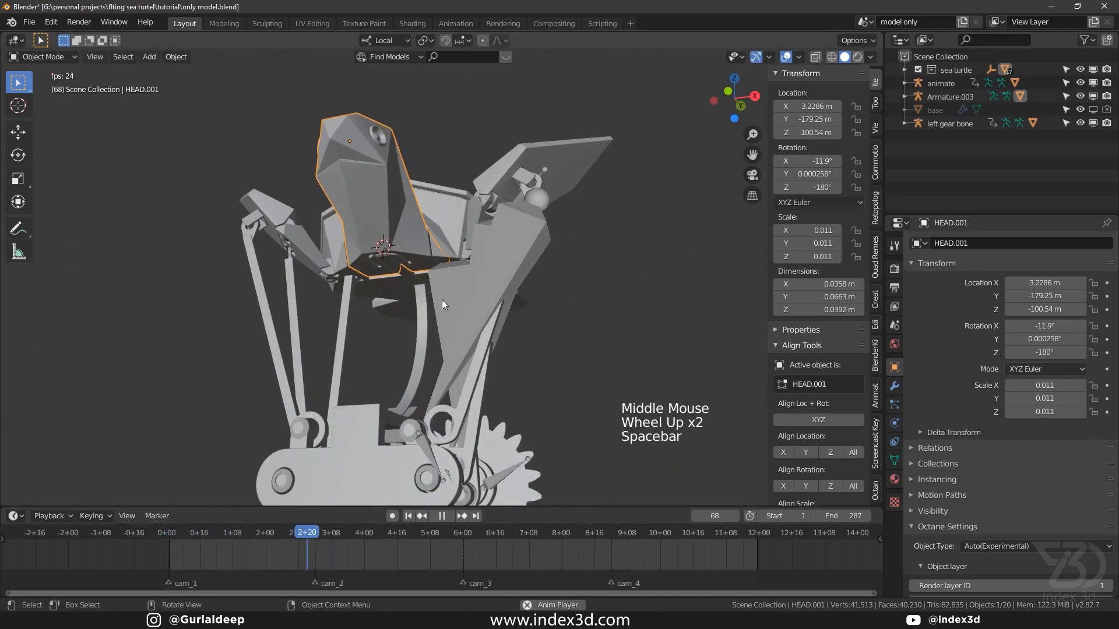
pyautogui.press('space')
pyautogui.click(190, 536)
pyautogui.moveTo(188, 536); pyautogui.dragTo(172, 538)
pyautogui.hotkey('ctrl', 's')
# Enable In Front in the viewport display of Armature.003 and save the file.
pyautogui.keyDown('shift'); pyautogui.moveTo(463, 348); pyautogui.dragTo(408, 296, button='middle'); pyautogui.keyUp('shift')
pyautogui.scroll(5, 407, 296)
pyautogui.scroll(-3, 318, 304)
pyautogui.keyDown('shift'); pyautogui.moveTo(318, 304); pyautogui.dragTo(294, 289, button='middle'); pyautogui.keyUp('shift')
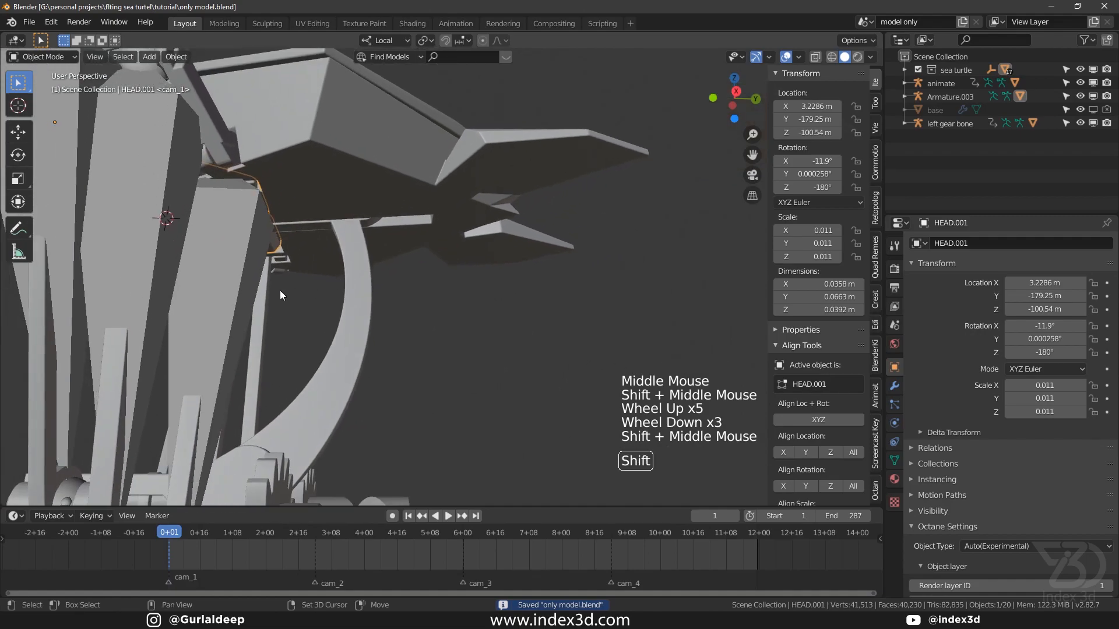
pyautogui.click(227, 261)
pyautogui.scroll(-2, 226, 261)
pyautogui.click(894, 444)
pyautogui.click(895, 444)
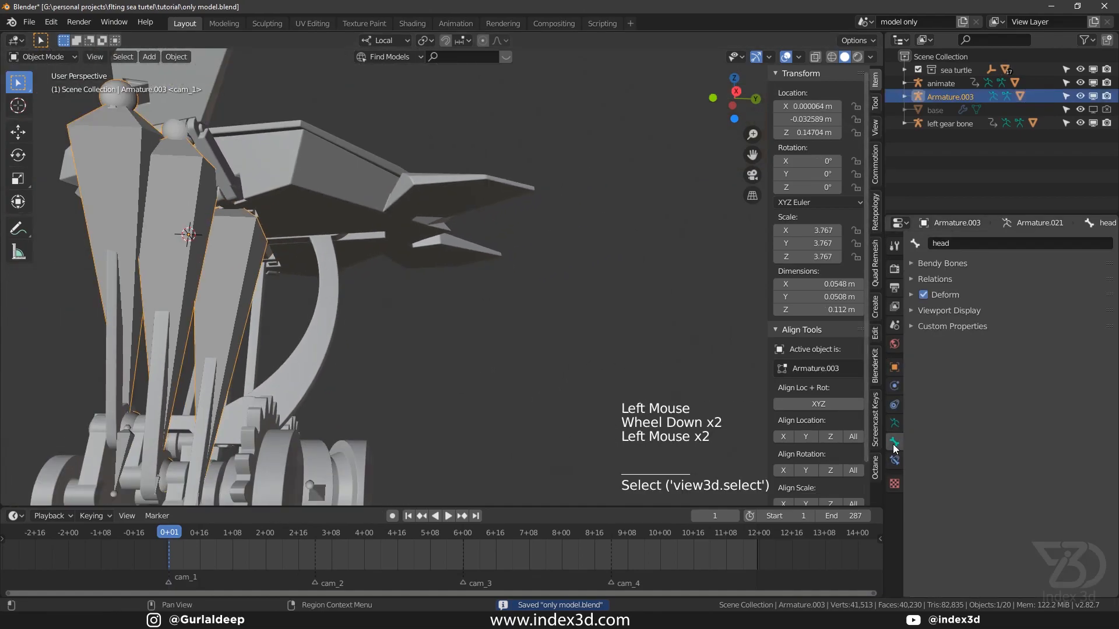
pyautogui.click(895, 424)
pyautogui.click(1093, 461)
pyautogui.hotkey('ctrl', 's')
# Make the bone beneath the turtle's body the active bone of Armature.003.
pyautogui.moveTo(274, 247); pyautogui.dragTo(270, 306, button='middle')
pyautogui.scroll(3, 383, 275)
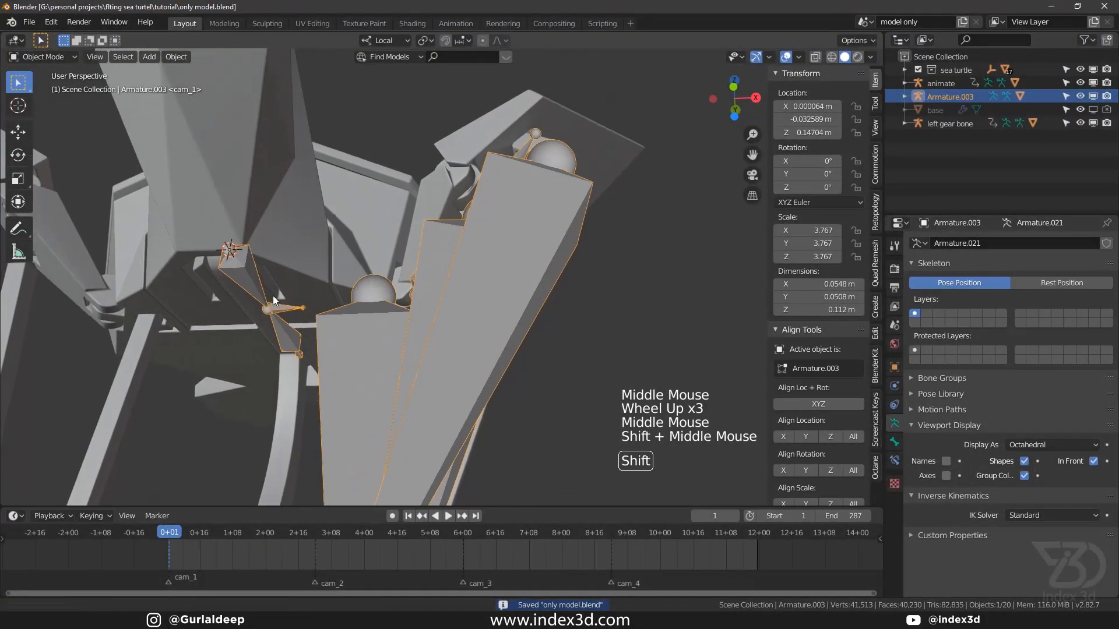
pyautogui.keyDown('shift'); pyautogui.scroll(1, 273, 297); pyautogui.keyUp('shift')
pyautogui.scroll(3, 289, 267)
pyautogui.click(362, 265)
pyautogui.moveTo(362, 265); pyautogui.dragTo(299, 249, button='middle')
pyautogui.press('Tab')
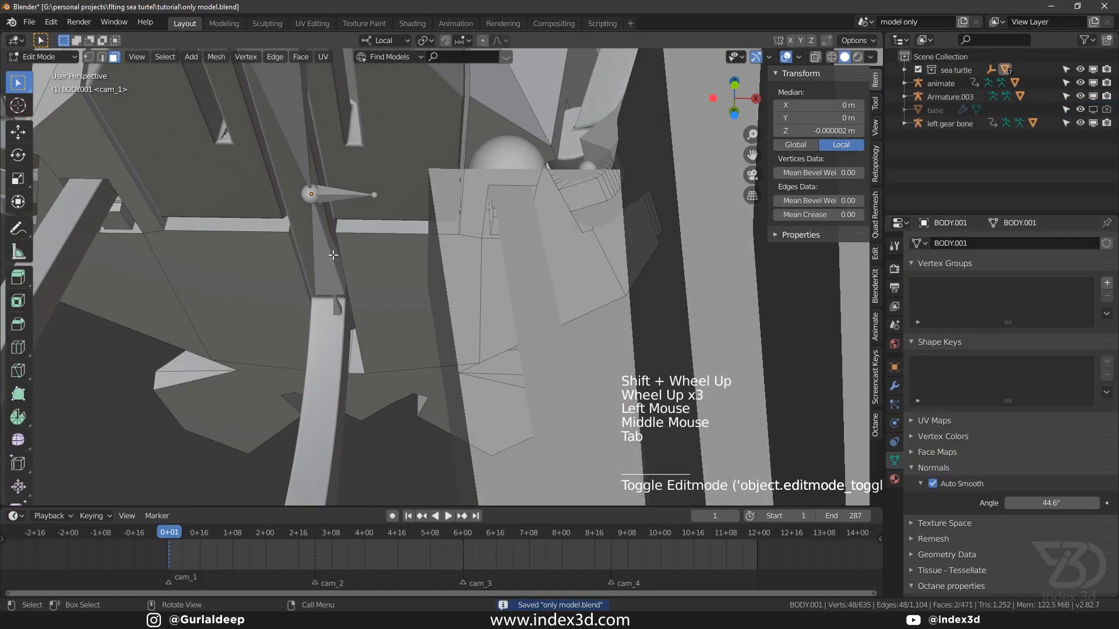
pyautogui.press('Tab')
pyautogui.click(330, 252)
pyautogui.press('Tab')
pyautogui.click(355, 271)
pyautogui.press('Tab')
# Parent BODY.001 to the active bone of Armature.003 with the Bone option and save the file.
pyautogui.click(323, 266)
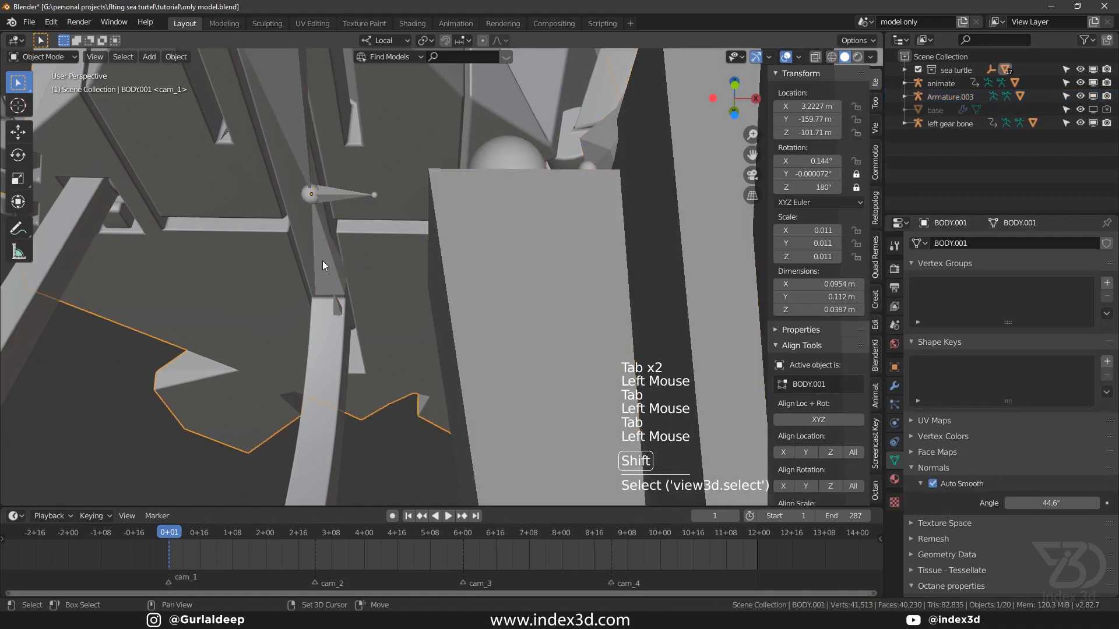
pyautogui.keyDown('shift'); pyautogui.click(350, 292); pyautogui.keyUp('shift')
pyautogui.hotkey('ctrl', 'p')
pyautogui.click(348, 292)
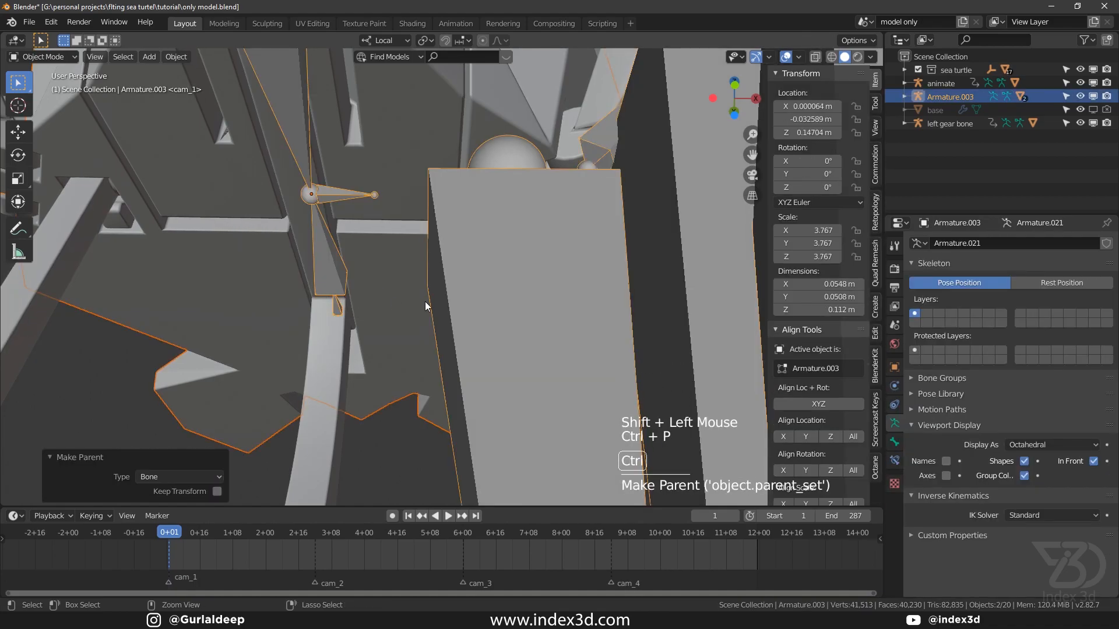
pyautogui.hotkey('ctrl', 's')
# Make the bone along the left upper arm the active bone of Armature.003.
pyautogui.scroll(-4, 440, 300)
pyautogui.keyDown('shift'); pyautogui.moveTo(455, 302); pyautogui.dragTo(407, 309, button='middle'); pyautogui.keyUp('shift')
pyautogui.keyDown('shift'); pyautogui.scroll(-1, 408, 308); pyautogui.keyUp('shift')
pyautogui.moveTo(408, 309); pyautogui.dragTo(310, 297, button='middle')
pyautogui.hotkey('ctrl', 's')
pyautogui.scroll(-3, 417, 299)
pyautogui.scroll(1, 390, 275)
pyautogui.moveTo(390, 275); pyautogui.dragTo(439, 264, button='middle')
pyautogui.keyDown('shift'); pyautogui.scroll(1, 435, 261); pyautogui.keyUp('shift')
pyautogui.scroll(7, 434, 261)
pyautogui.click(417, 253)
pyautogui.click(439, 263)
pyautogui.press('Tab')
pyautogui.click(427, 282)
pyautogui.press('Tab')
# Parent UPPERARM_L.001 to the upper-arm bone of Armature.003 with the Bone option and save the file.
pyautogui.click(423, 251)
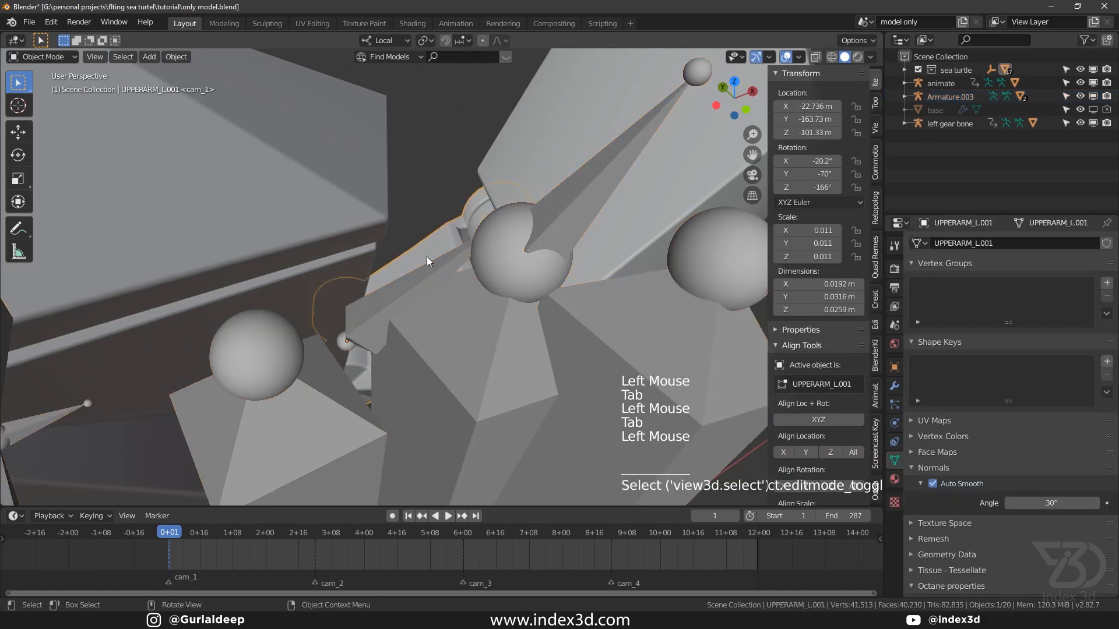
pyautogui.keyDown('shift'); pyautogui.click(445, 273); pyautogui.keyUp('shift')
pyautogui.hotkey('ctrl', 'p')
pyautogui.click(445, 271)
pyautogui.hotkey('ctrl', 's')
# Make the bone along the left forearm the active bone of Armature.003.
pyautogui.keyDown('shift'); pyautogui.moveTo(523, 235); pyautogui.dragTo(486, 235, button='middle'); pyautogui.keyUp('shift')
pyautogui.click(564, 200)
pyautogui.press('Tab')
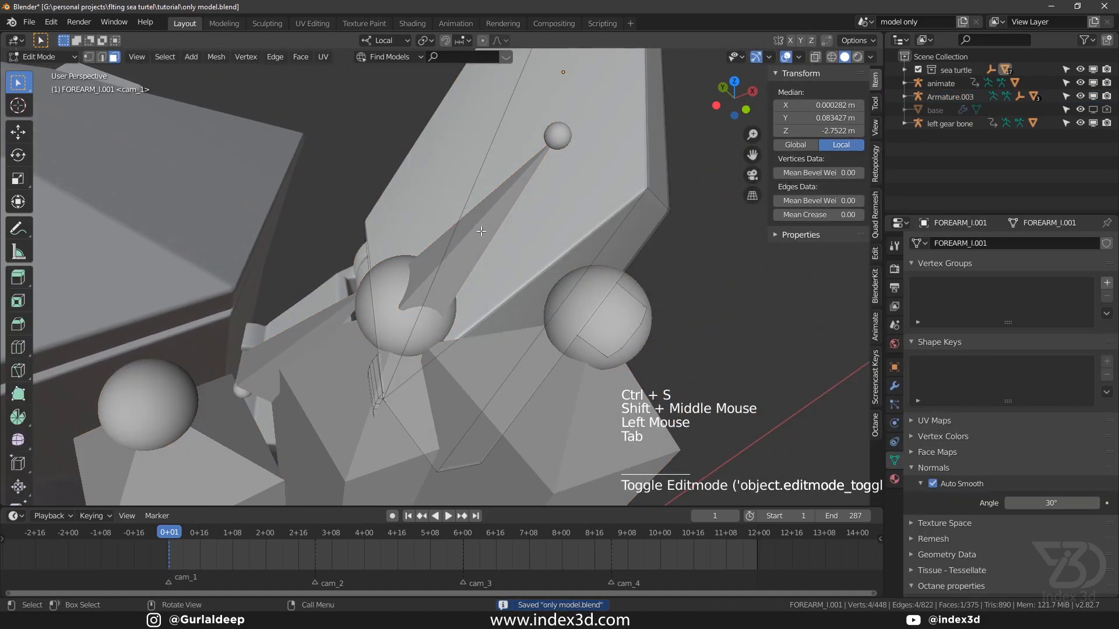
pyautogui.press('Tab')
pyautogui.click(491, 219)
pyautogui.press('Tab')
pyautogui.click(484, 215)
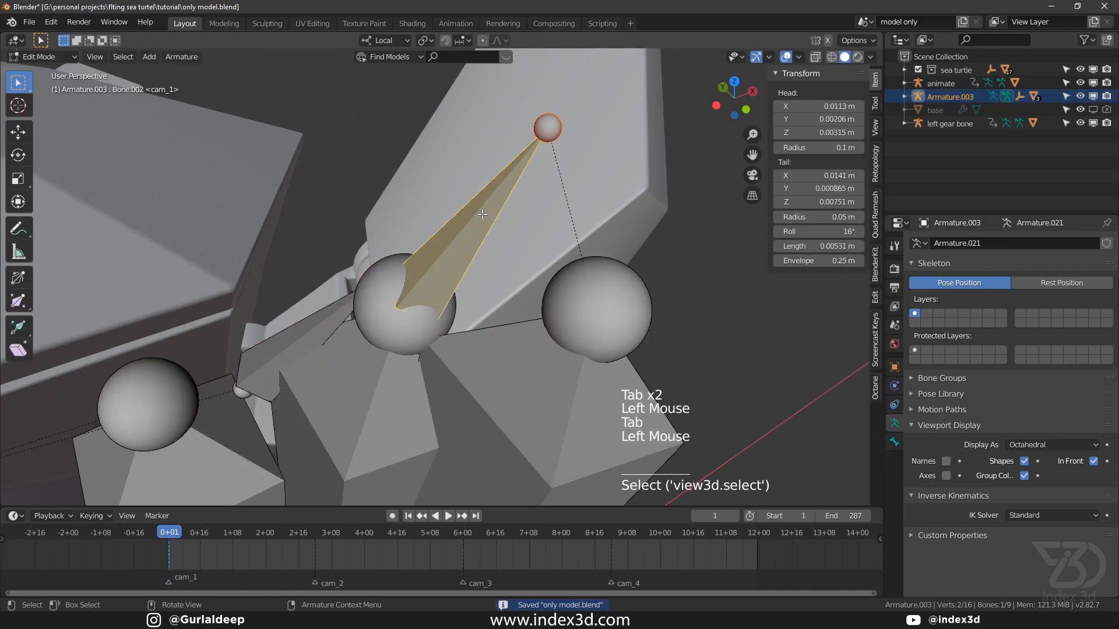
# Parent FOREARM_L.001 to the forearm bone of Armature.003 with the Bone option and save the file.
pyautogui.press('Tab')
pyautogui.keyDown('shift'); pyautogui.click(530, 210); pyautogui.keyUp('shift')
pyautogui.hotkey('ctrl', 'p')
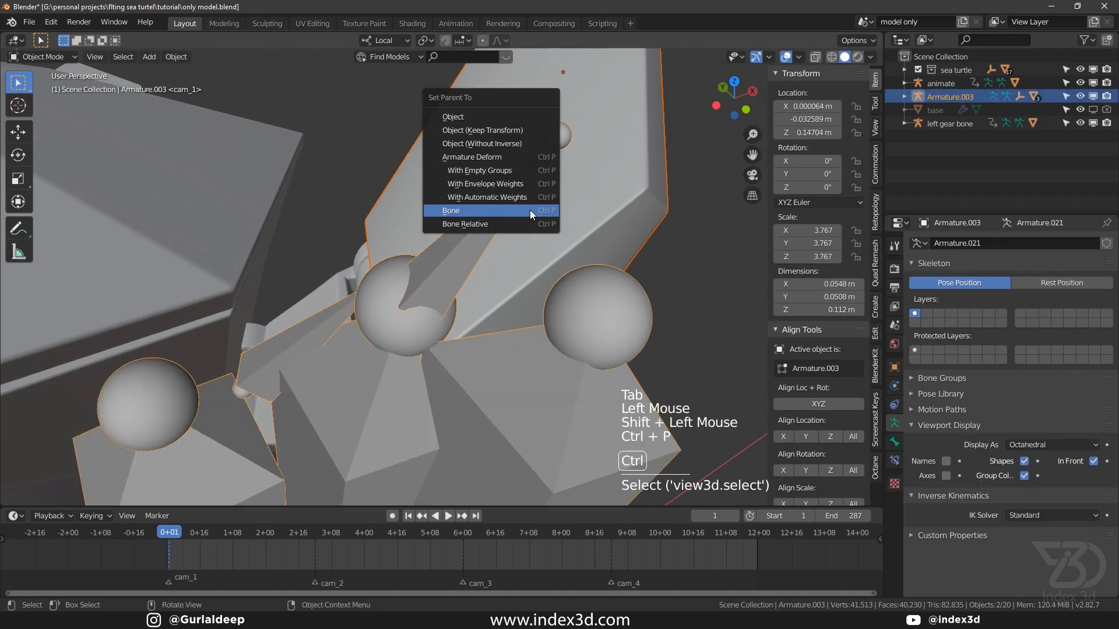
pyautogui.click(530, 210)
pyautogui.hotkey('ctrl', 's')
# Make the bone along the left linkage rod nearest the gears the active bone of Armature.003.
pyautogui.scroll(-4, 530, 210)
pyautogui.moveTo(547, 331); pyautogui.dragTo(366, 292, button='middle')
pyautogui.hotkey('ctrl', 's')
pyautogui.scroll(-1, 635, 382)
pyautogui.scroll(-2, 299, 215)
pyautogui.scroll(4, 397, 337)
pyautogui.click(396, 337)
pyautogui.press('Tab')
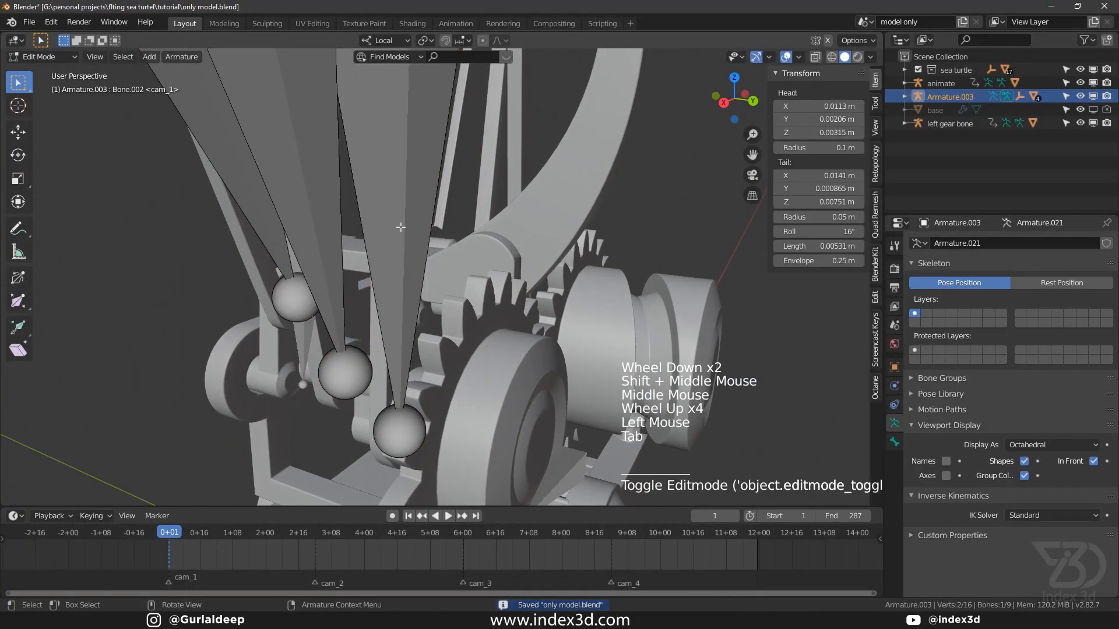
pyautogui.click(401, 205)
pyautogui.press('Tab')
# Parent rod Ft05-2.009 to the active bone of Armature.003 with the Bone option and save the file.
pyautogui.click(377, 385)
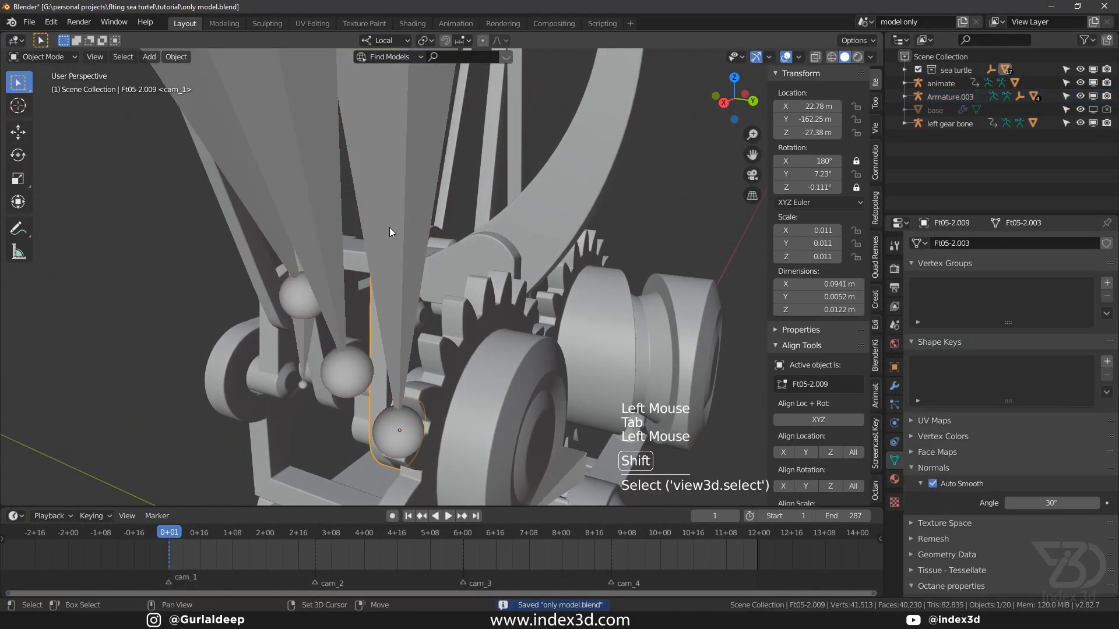
pyautogui.keyDown('shift'); pyautogui.click(400, 207); pyautogui.keyUp('shift')
pyautogui.hotkey('ctrl', 'p')
pyautogui.click(400, 208)
pyautogui.hotkey('ctrl', 's')
# Make the bone along the middle left linkage rod the active bone of Armature.003.
pyautogui.keyDown('shift'); pyautogui.moveTo(391, 242); pyautogui.dragTo(451, 341, button='middle'); pyautogui.keyUp('shift')
pyautogui.click(401, 327)
pyautogui.click(400, 302)
pyautogui.press('Tab')
pyautogui.click(399, 257)
pyautogui.press('Tab')
# Parent rod Ft05-2.008 to the middle rod bone of Armature.003 with the Bone option and save the file.
pyautogui.click(395, 353)
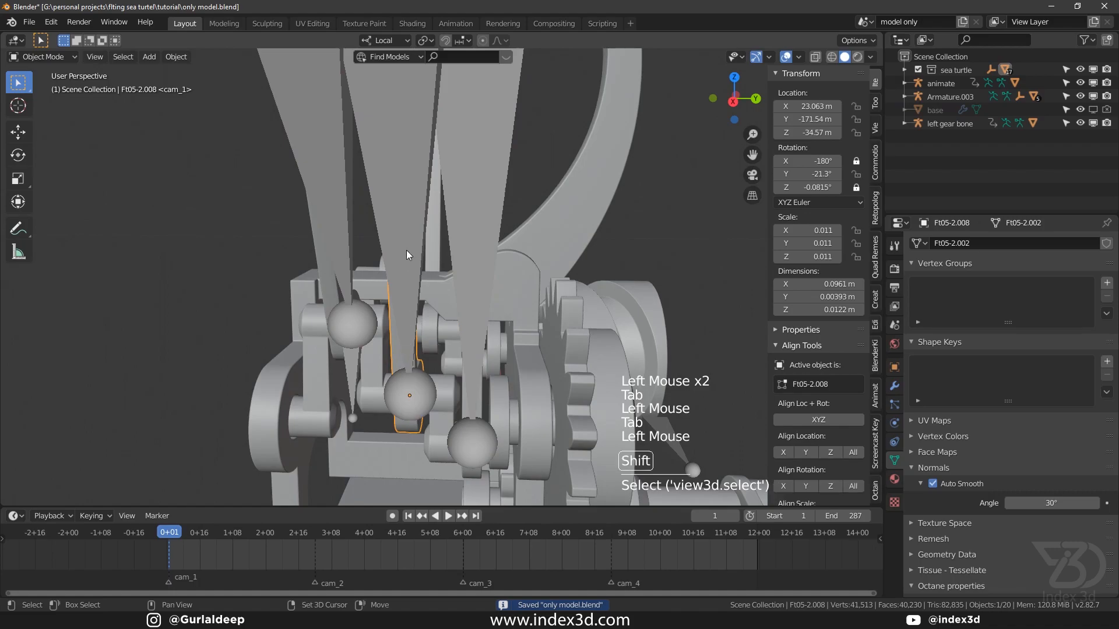
pyautogui.keyDown('shift'); pyautogui.click(407, 250); pyautogui.keyUp('shift')
pyautogui.hotkey('ctrl', 'p')
pyautogui.click(406, 250)
pyautogui.hotkey('ctrl', 's')
# Make the bone along the left linkage rod farthest from the gears the active bone of Armature.003.
pyautogui.keyDown('shift'); pyautogui.moveTo(382, 303); pyautogui.dragTo(372, 282, button='middle'); pyautogui.keyUp('shift')
pyautogui.click(373, 282)
pyautogui.press('Tab')
pyautogui.click(364, 302)
pyautogui.press('Tab')
# Parent the left linkage rod farthest from the gears to its Armature.003 bone with the Bone option and save the file.
pyautogui.click(367, 283)
pyautogui.keyDown('shift'); pyautogui.click(369, 236); pyautogui.keyUp('shift')
pyautogui.hotkey('ctrl', 'p')
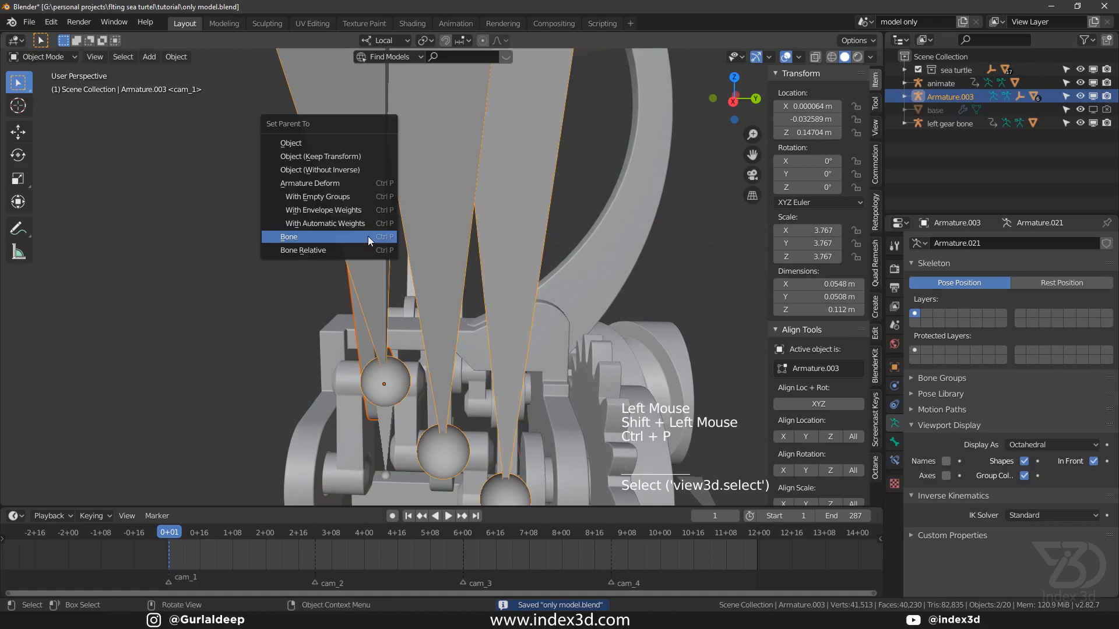
pyautogui.click(368, 236)
pyautogui.hotkey('ctrl', 's')
# Hide Armature.003, play the animation to check the left wing linkage, and return the timeline to frame 0.
pyautogui.scroll(-5, 344, 261)
pyautogui.keyDown('shift'); pyautogui.moveTo(343, 261); pyautogui.dragTo(361, 251, button='middle'); pyautogui.keyUp('shift')
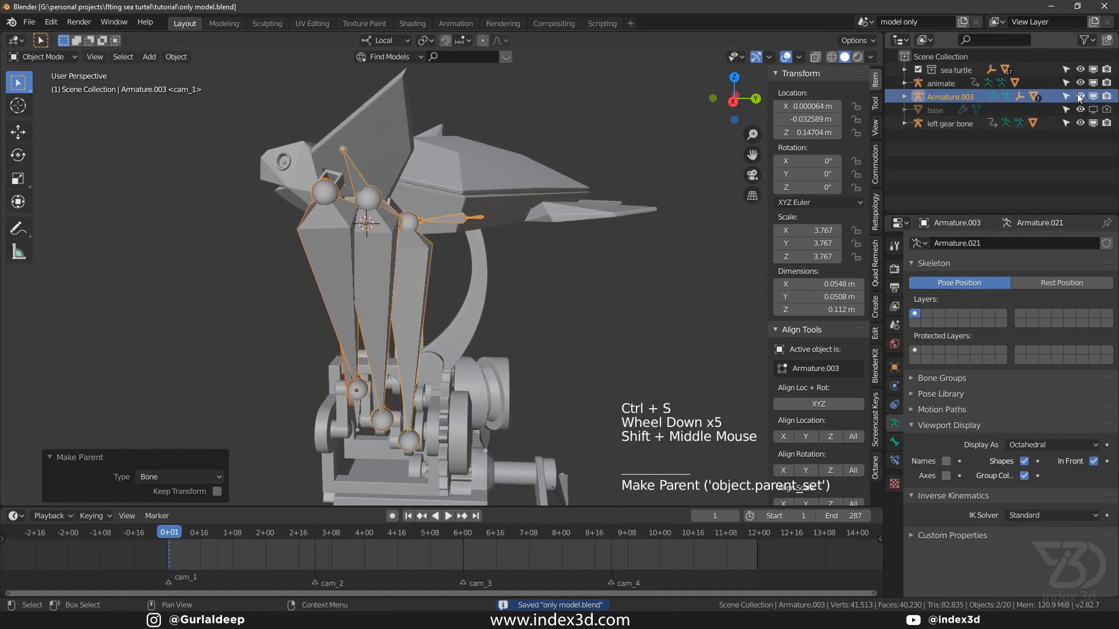
pyautogui.click(1079, 96)
pyautogui.scroll(-1, 554, 259)
pyautogui.press('space')
pyautogui.moveTo(554, 259); pyautogui.dragTo(393, 307, button='middle')
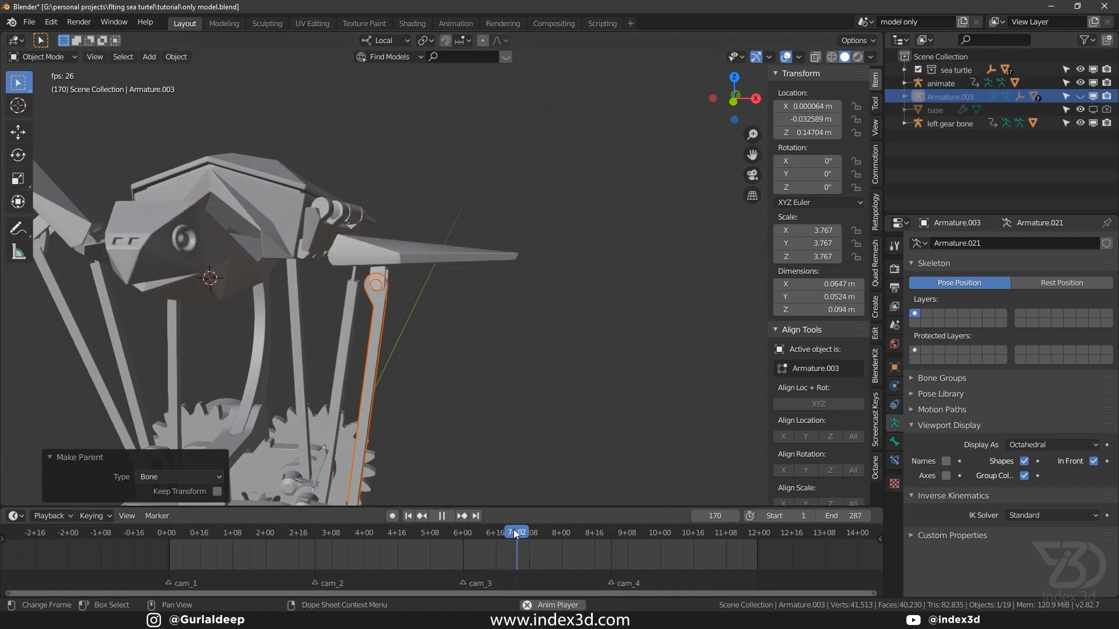
pyautogui.press('space')
pyautogui.click(373, 533)
pyautogui.moveTo(348, 534); pyautogui.dragTo(161, 535)
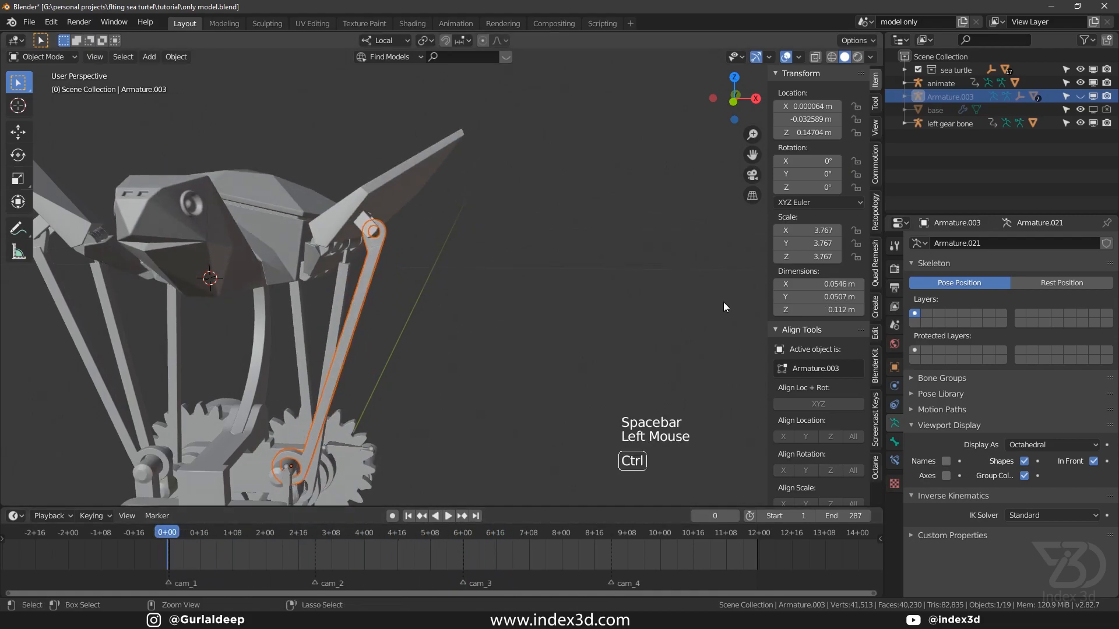
pyautogui.hotkey('ctrl', 's')
# Show Armature.003 again and make the left upper-arm bone its active bone.
pyautogui.click(1080, 97)
pyautogui.scroll(2, 294, 257)
pyautogui.moveTo(295, 257); pyautogui.dragTo(340, 257, button='middle')
pyautogui.scroll(2, 341, 257)
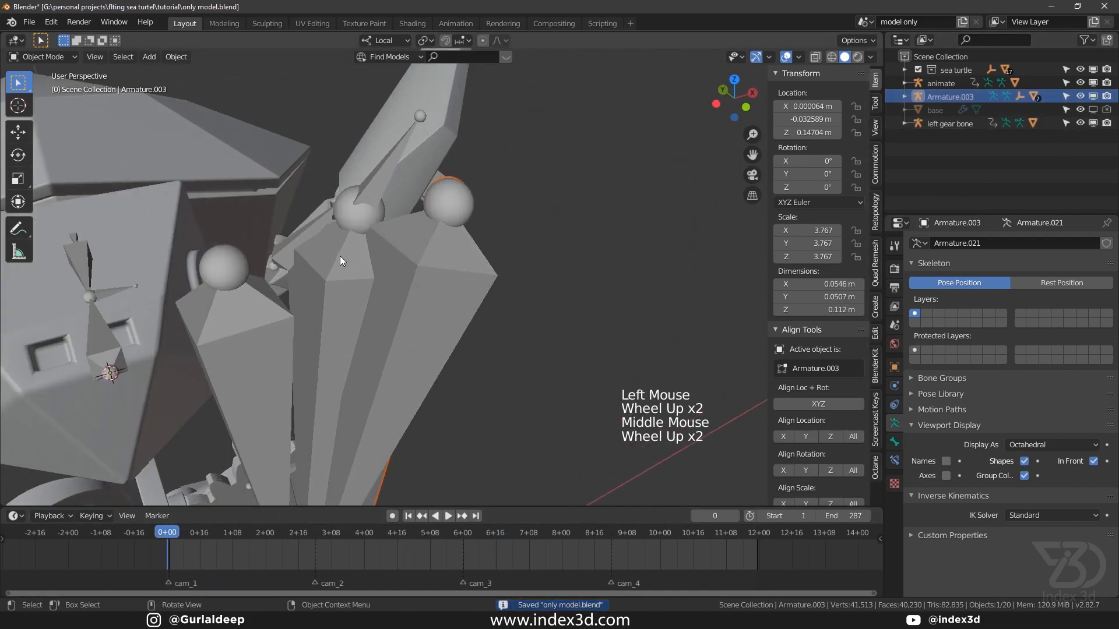
pyautogui.click(320, 210)
pyautogui.moveTo(319, 211); pyautogui.dragTo(319, 214, button='middle')
pyautogui.scroll(3, 319, 215)
pyautogui.press('Tab')
pyautogui.click(313, 213)
pyautogui.press('Tab')
pyautogui.click(302, 217)
pyautogui.press('Tab')
pyautogui.click(302, 217)
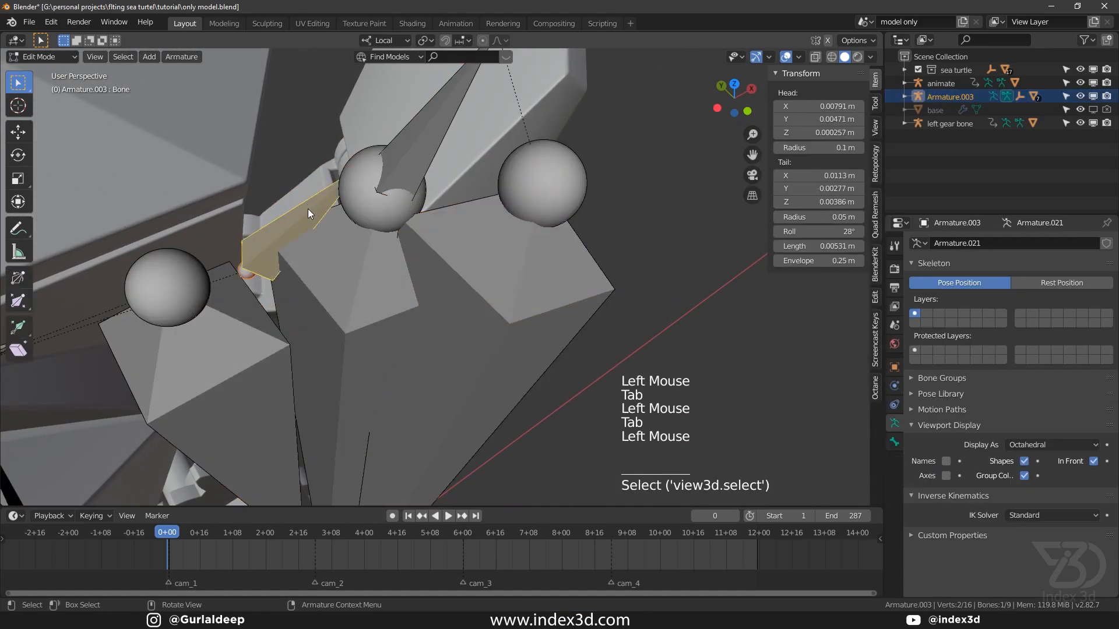
# Parent the left upper-arm mesh again to the upper-arm bone of Armature.003 with the Bone option.
pyautogui.press('Tab')
pyautogui.click(309, 191)
pyautogui.keyDown('shift'); pyautogui.click(313, 207); pyautogui.keyUp('shift')
pyautogui.hotkey('ctrl', 'p')
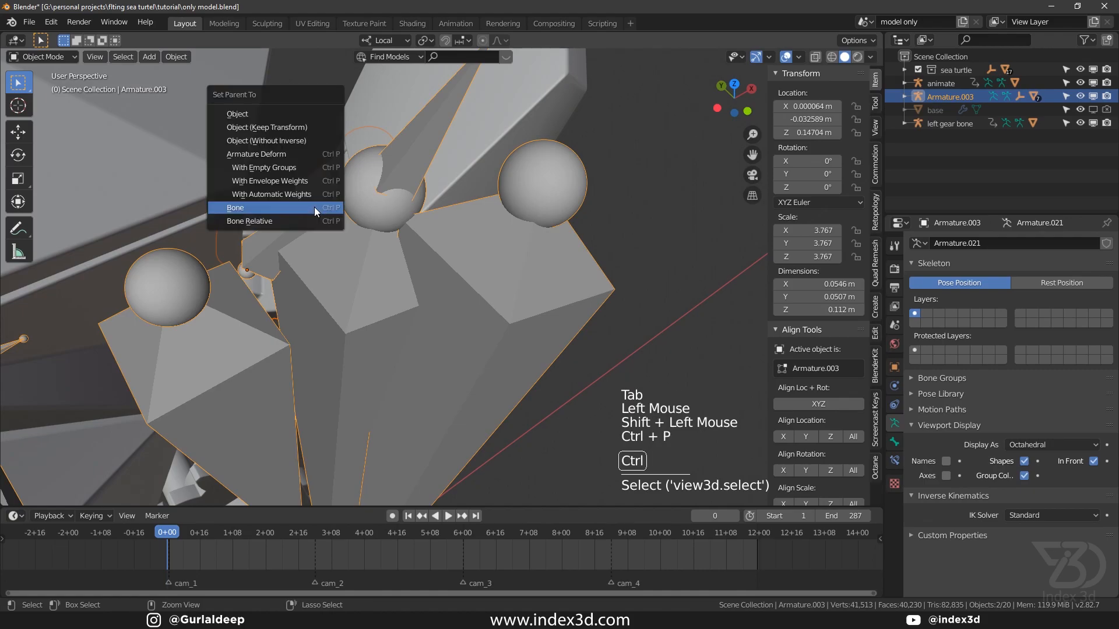
pyautogui.click(313, 208)
# Play the animation with Armature.003 hidden to check the left arm's motion, return to frame 1 and save.
pyautogui.press('space')
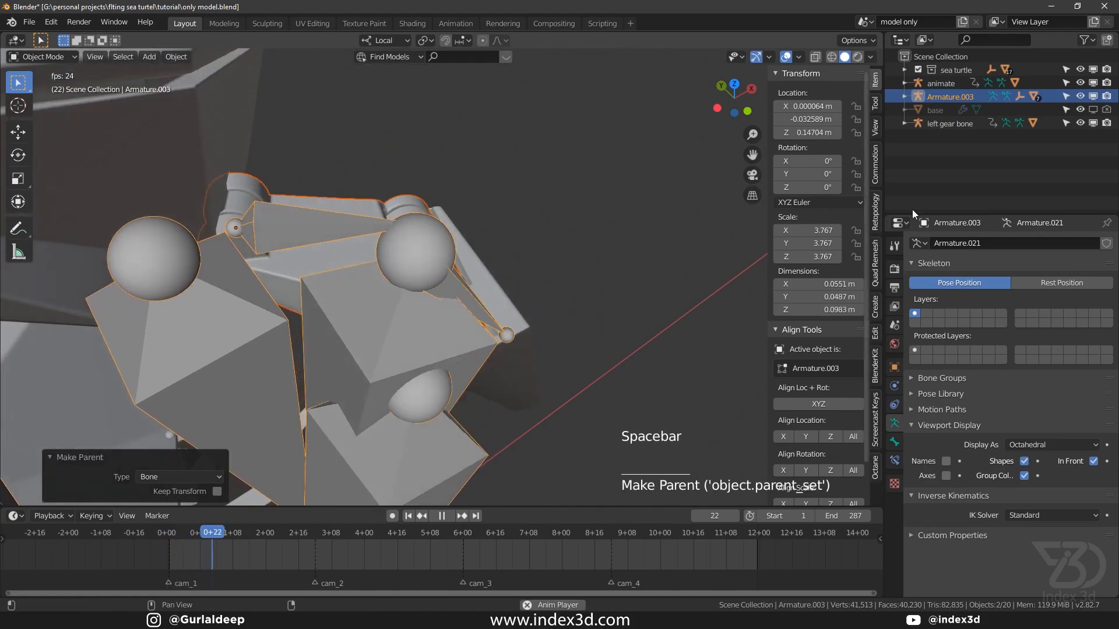
pyautogui.click(1079, 96)
pyautogui.scroll(-3, 537, 235)
pyautogui.keyDown('shift'); pyautogui.moveTo(537, 235); pyautogui.dragTo(443, 224, button='middle'); pyautogui.keyUp('shift')
pyautogui.moveTo(443, 224); pyautogui.dragTo(301, 120, button='middle')
pyautogui.scroll(1, 335, 226)
pyautogui.hotkey('ctrl', 's')
pyautogui.scroll(-3, 340, 228)
pyautogui.press('space')
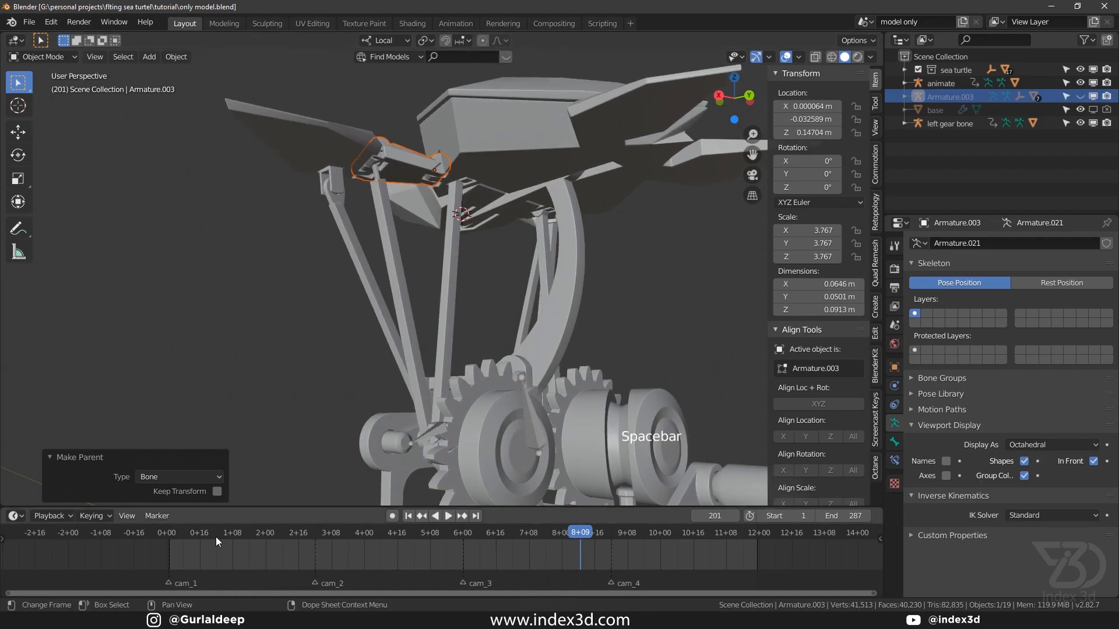
pyautogui.click(170, 534)
pyautogui.hotkey('ctrl', 's')
# Show Armature.003 again, rename it main and save the file.
pyautogui.click(1079, 96)
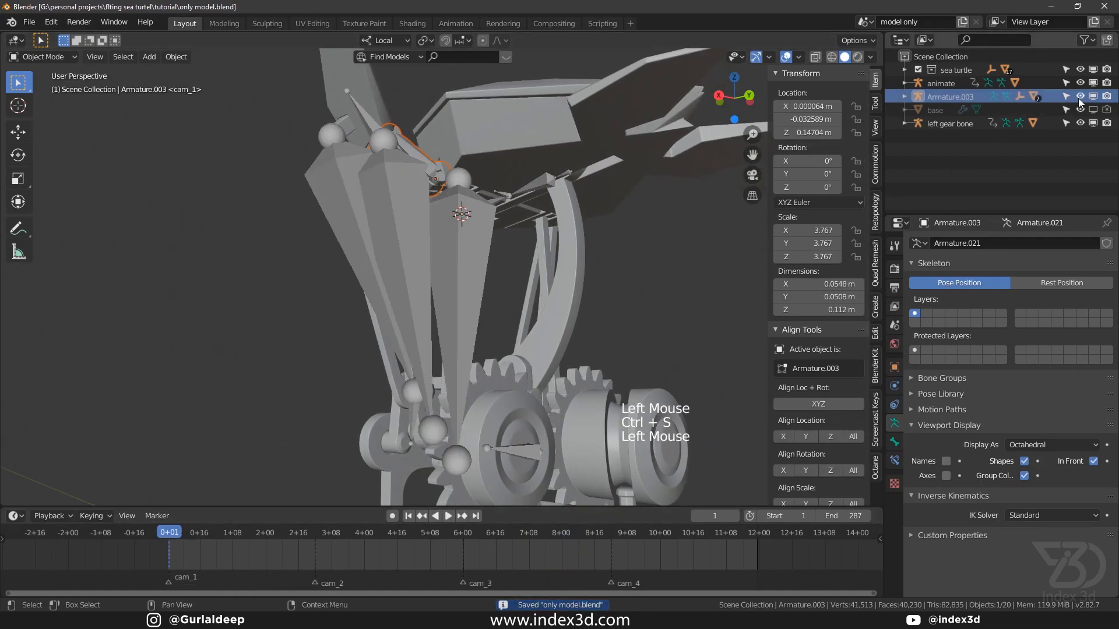
pyautogui.doubleClick(954, 95)
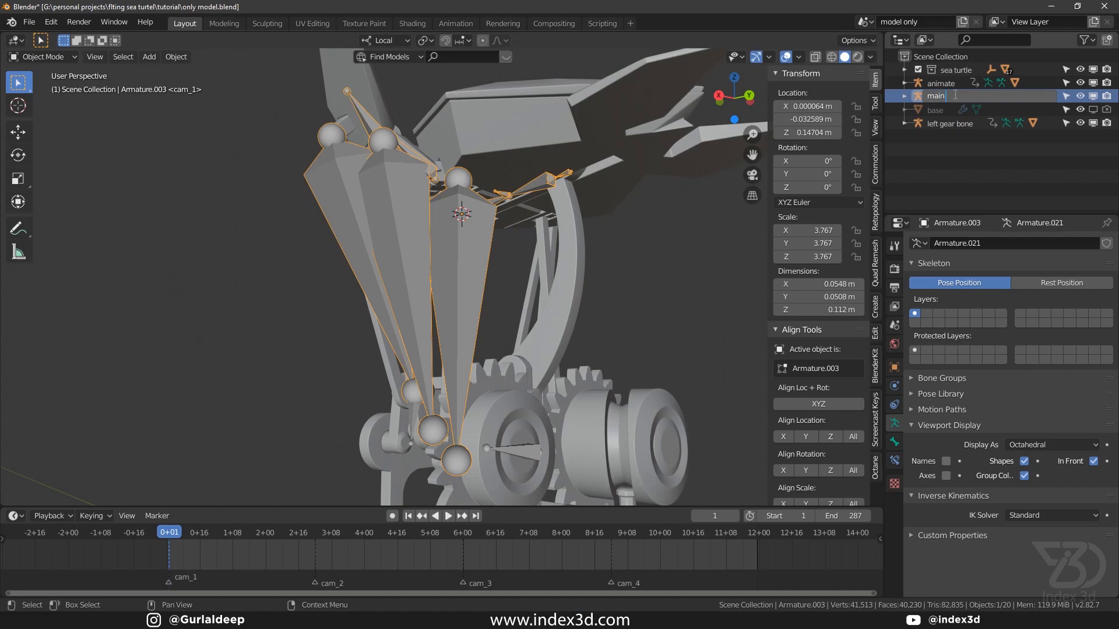
pyautogui.press('Return')
pyautogui.hotkey('ctrl', 's')
pyautogui.scroll(-2, 503, 215)
pyautogui.hotkey('ctrl', 's')
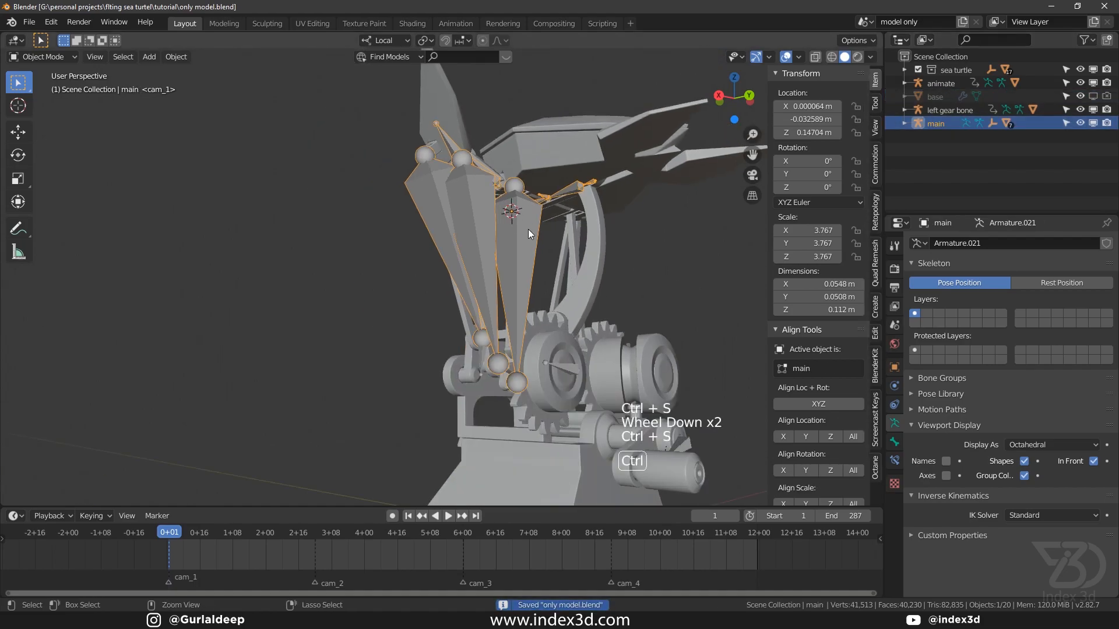
# Isolate the main armature in local view and check the name of its stick bone nearest the body bone.
pyautogui.press('KP_Divide')
pyautogui.hotkey('ctrl', 's')
pyautogui.moveTo(491, 219); pyautogui.dragTo(452, 277, button='middle')
pyautogui.scroll(1, 459, 266)
pyautogui.click(452, 277)
pyautogui.press('Tab')
pyautogui.click(452, 290)
pyautogui.press('F2')
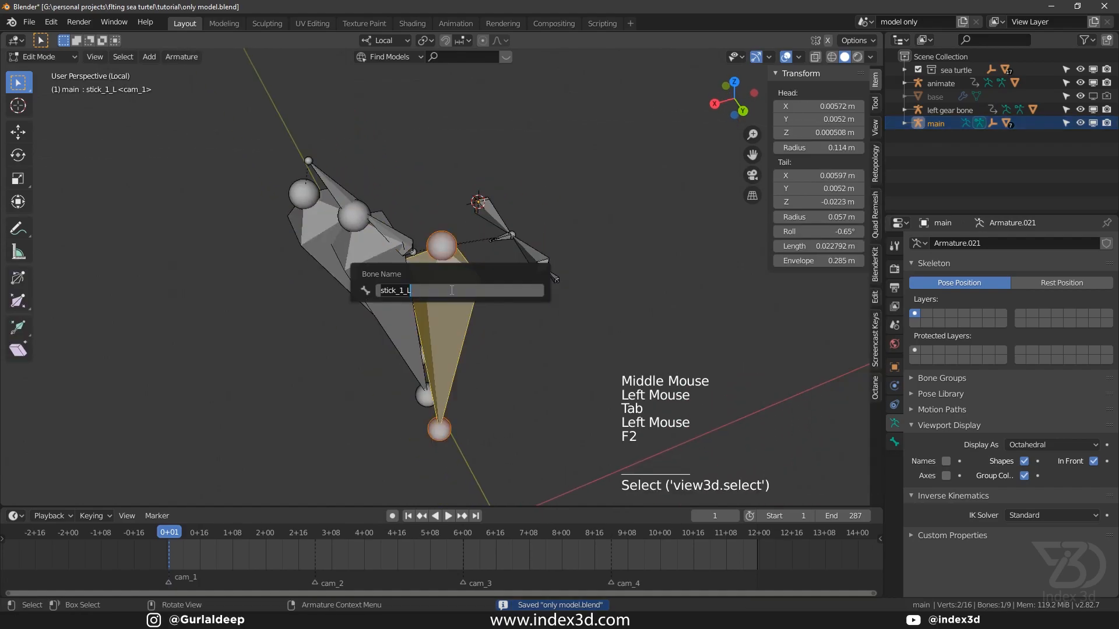
pyautogui.click(408, 290)
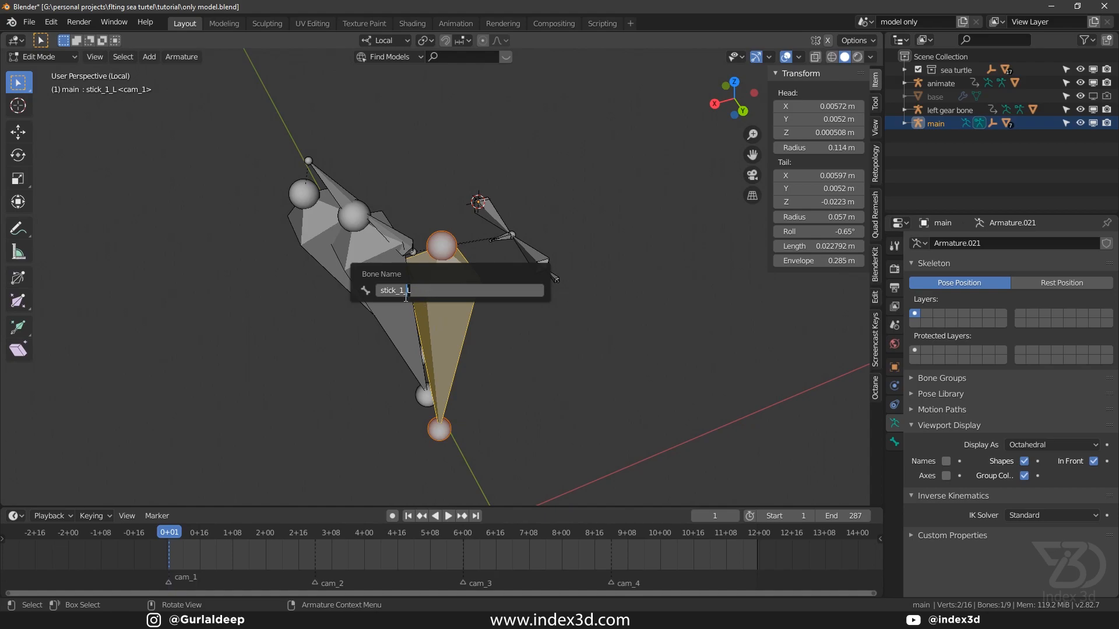
pyautogui.press('Return')
# Check the name of the body bone in the main armature and save the file.
pyautogui.doubleClick(529, 256)
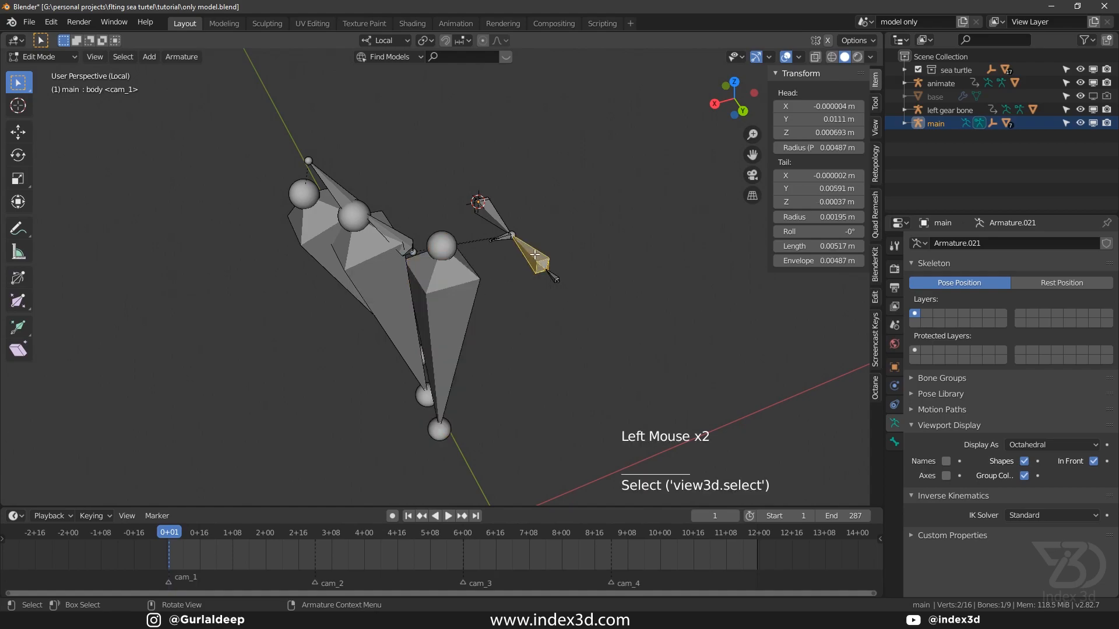
pyautogui.press('Tab')
pyautogui.press('Tab')
pyautogui.click(530, 251)
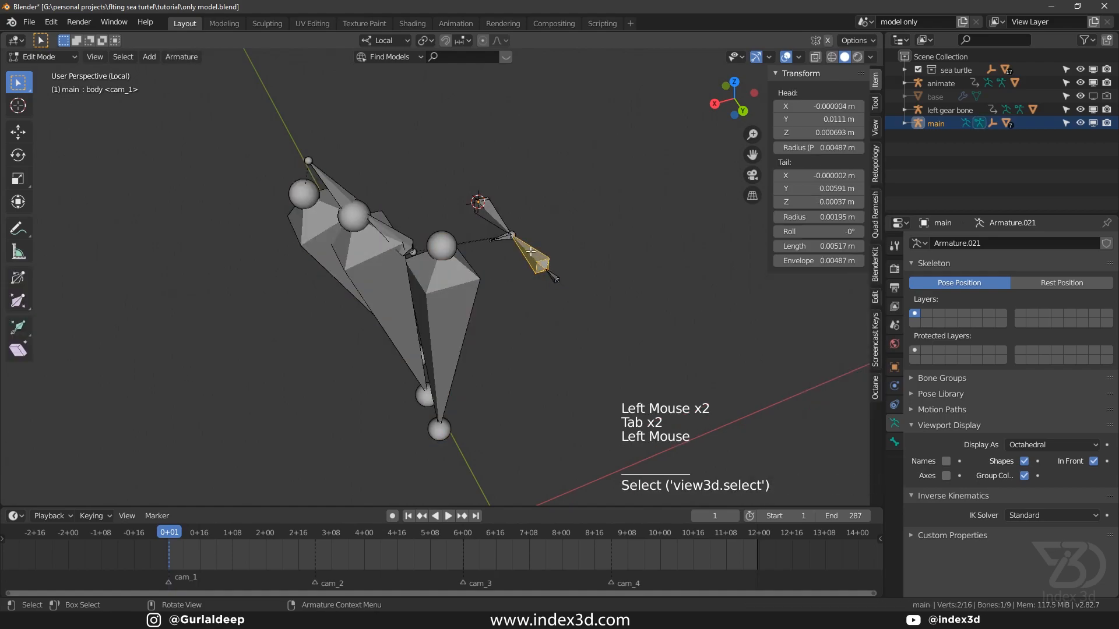
pyautogui.press('F2')
pyautogui.press('Return')
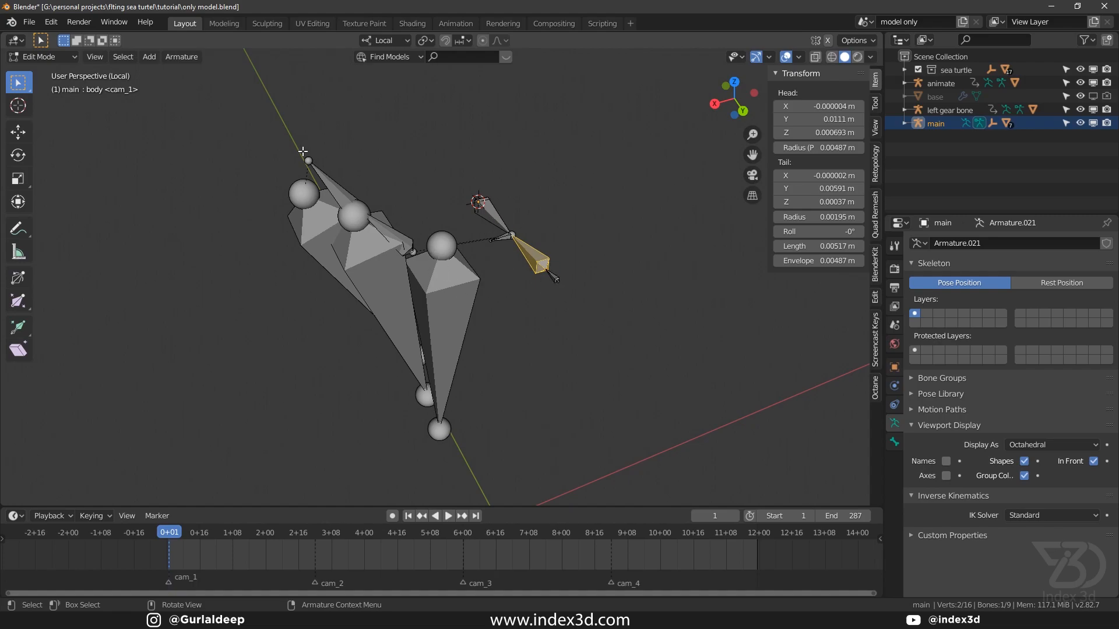
pyautogui.moveTo(306, 153); pyautogui.dragTo(437, 344)
pyautogui.doubleClick(316, 247)
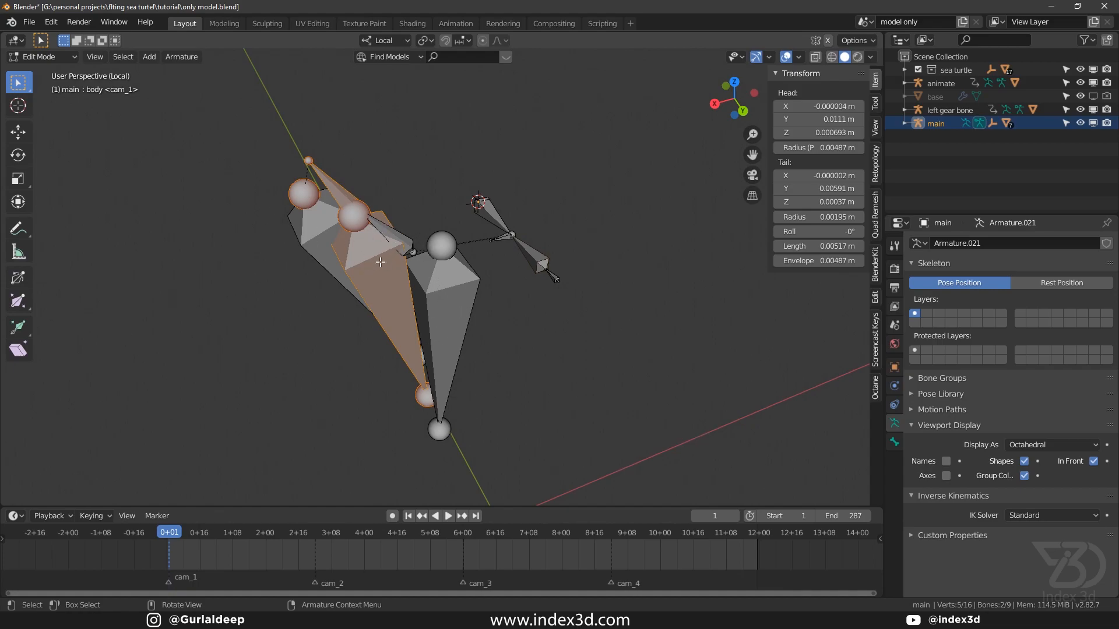
pyautogui.hotkey('ctrl', 's')
# Rename the left upper-arm bone of the main armature as small_arm_L.
pyautogui.click(408, 248)
pyautogui.keyDown('shift'); pyautogui.moveTo(408, 248); pyautogui.dragTo(421, 270, button='middle'); pyautogui.keyUp('shift')
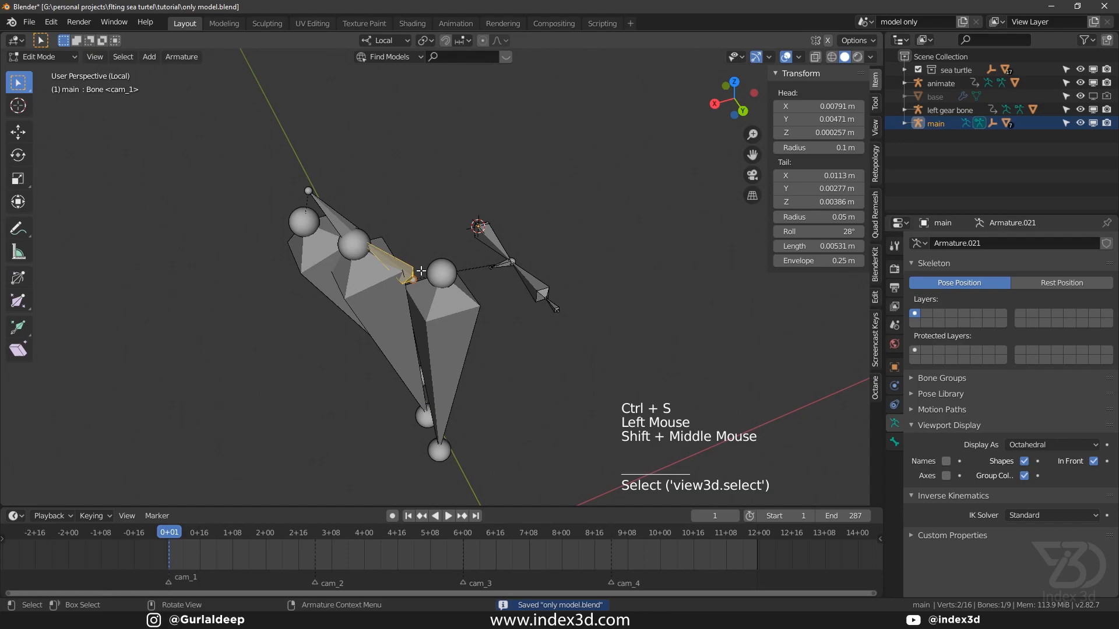
pyautogui.press('F2')
pyautogui.write('wi')
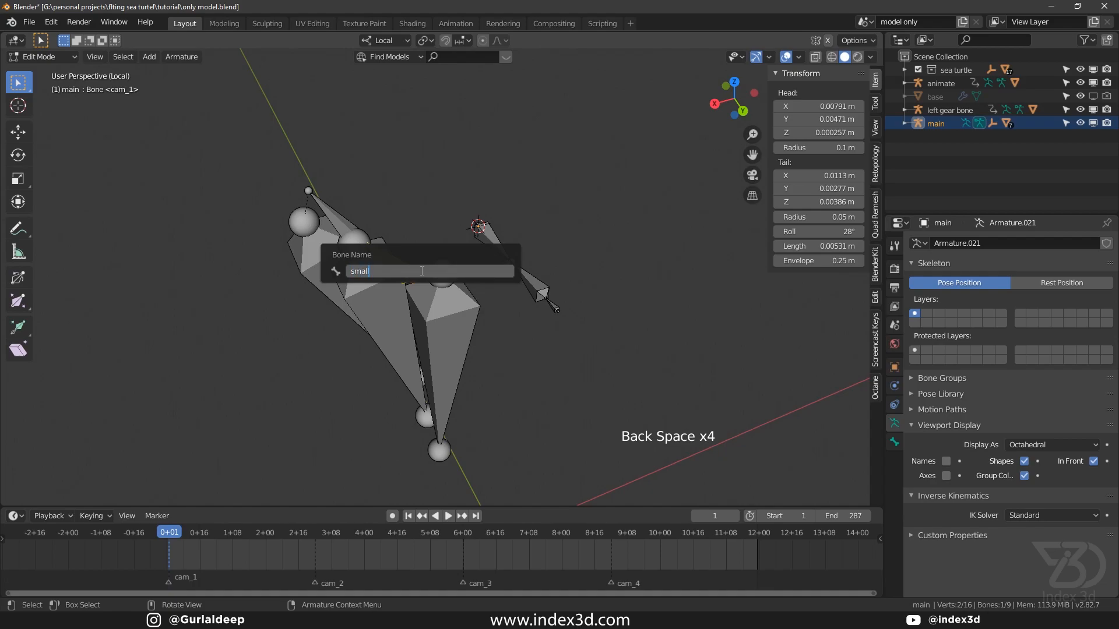
pyautogui.write('small_arm')
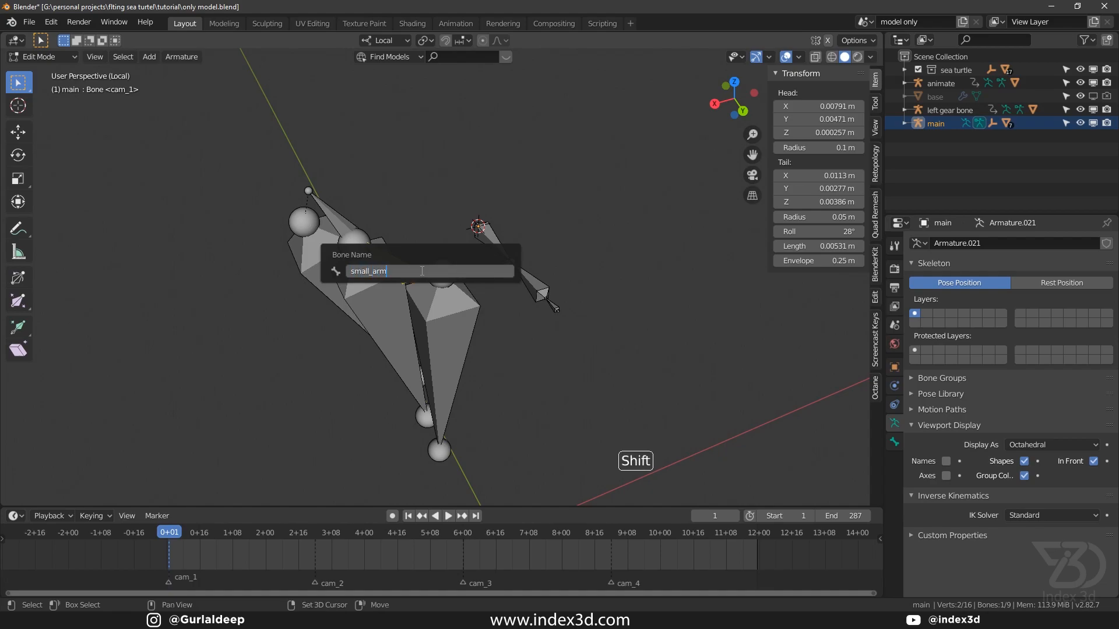
pyautogui.press('Return')
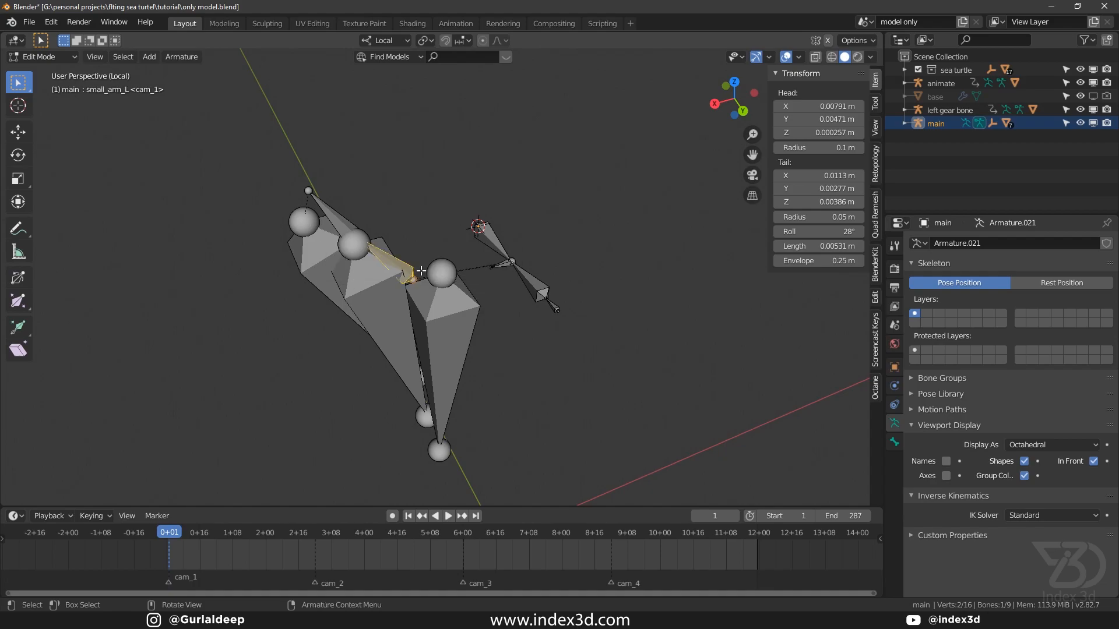
# Rename the left forearm bone of the main armature as big_arm_L and save the file.
pyautogui.click(342, 224)
pyautogui.press('F2')
pyautogui.write('big')
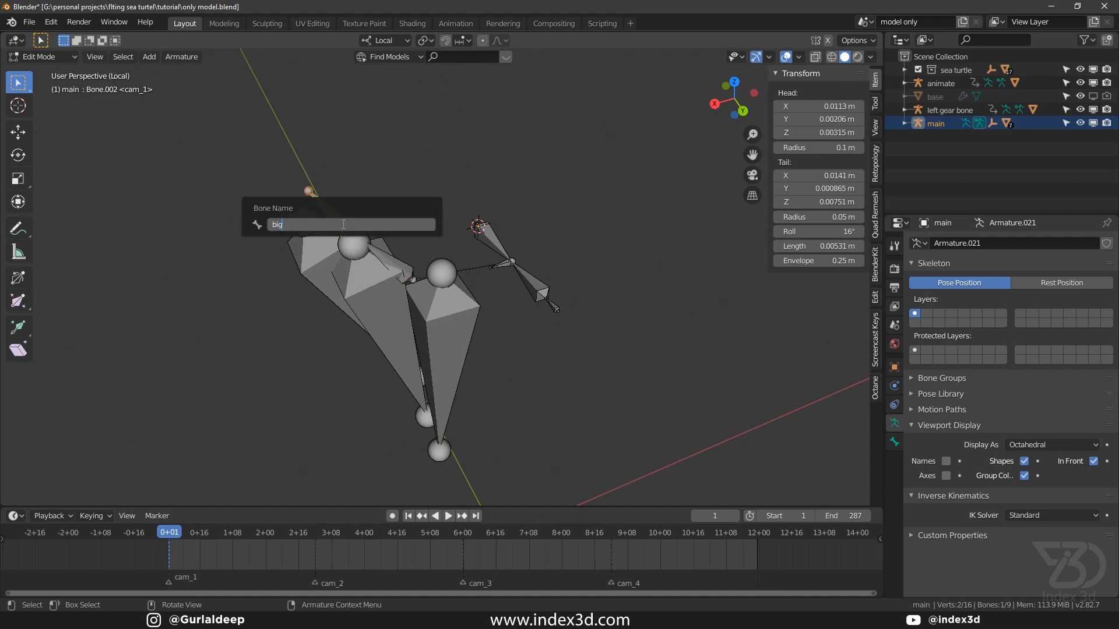
pyautogui.write('_arm_')
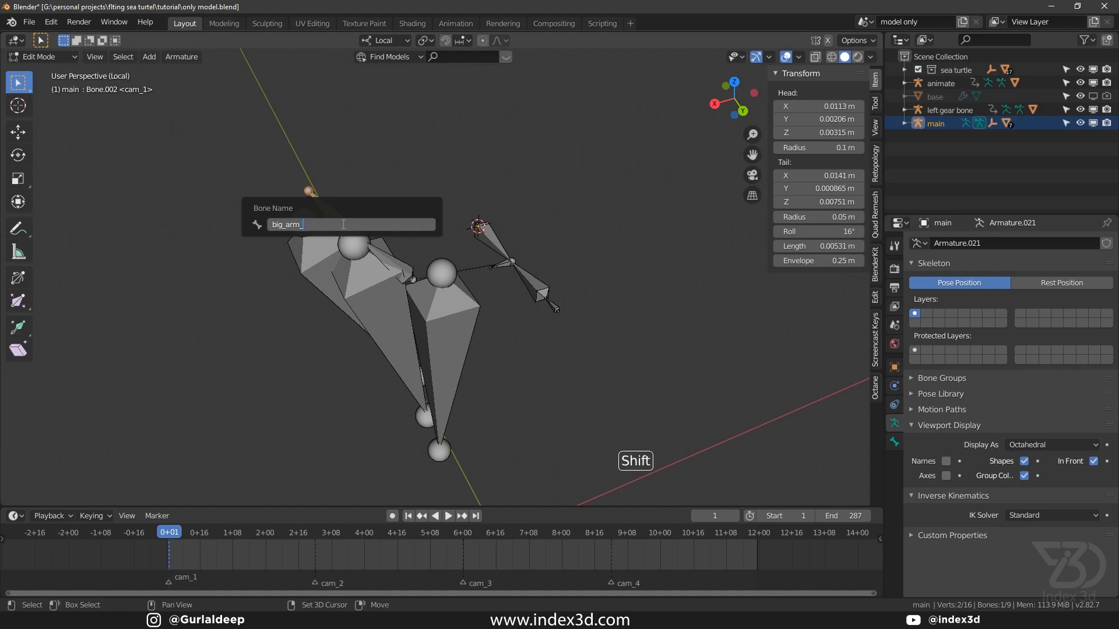
pyautogui.write('L')
pyautogui.press('Return')
pyautogui.hotkey('ctrl', 's')
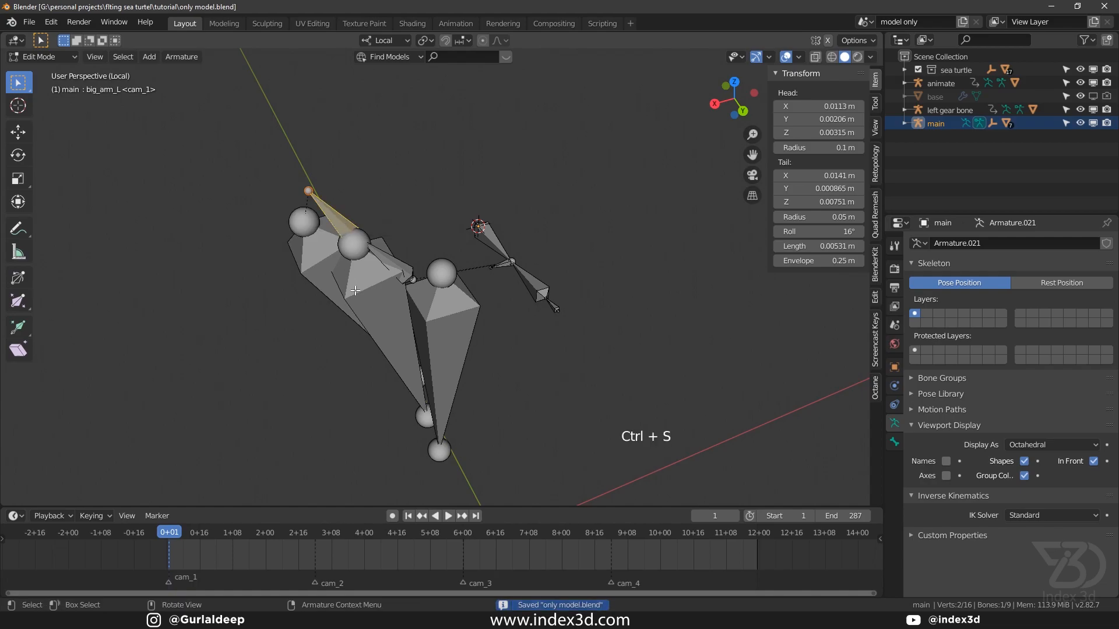
# Copy the name of bone stick_1_L and use it to rename the middle stick bone as stick_2_L.
pyautogui.click(404, 314)
pyautogui.click(456, 341)
pyautogui.press('F2')
pyautogui.hotkey('ctrl', 'c')
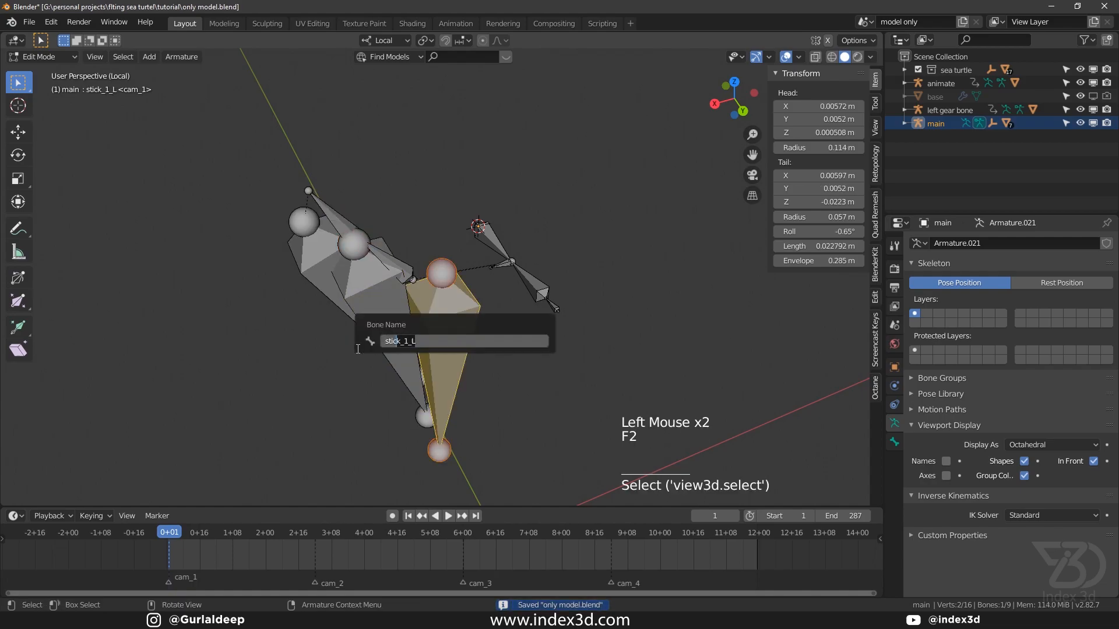
pyautogui.click(368, 296)
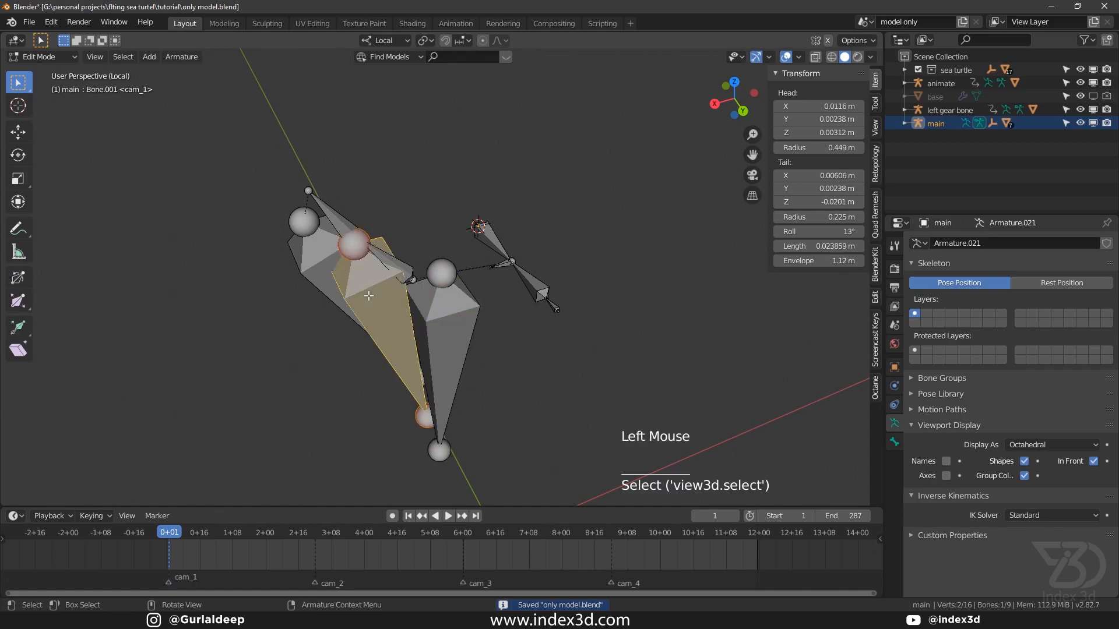
pyautogui.press('F2')
pyautogui.hotkey('ctrl', 'v')
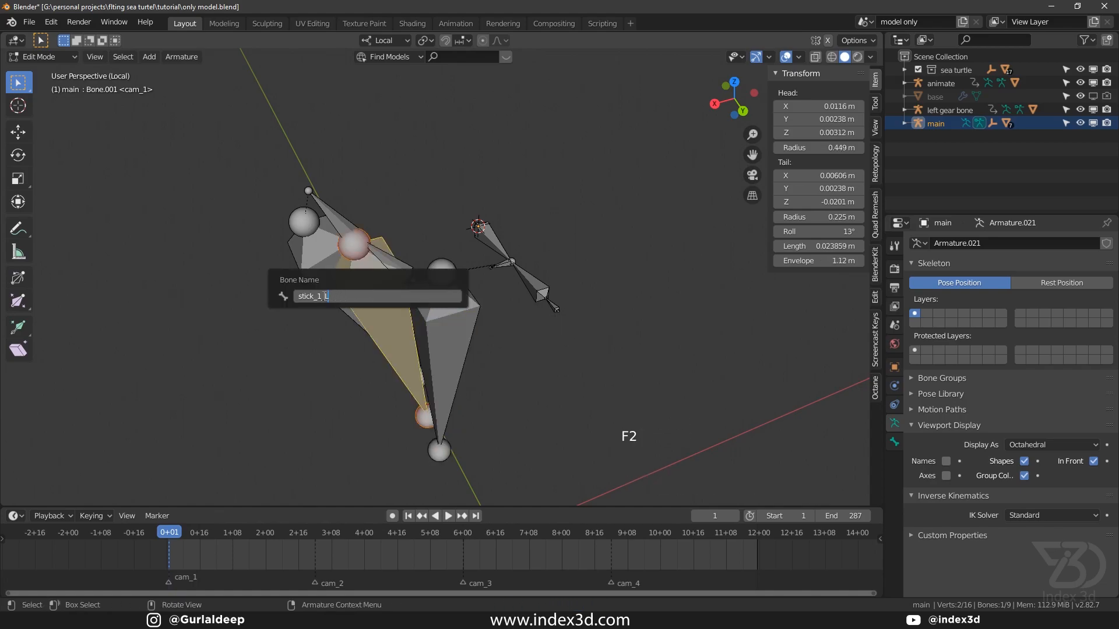
pyautogui.write('2')
pyautogui.press('Return')
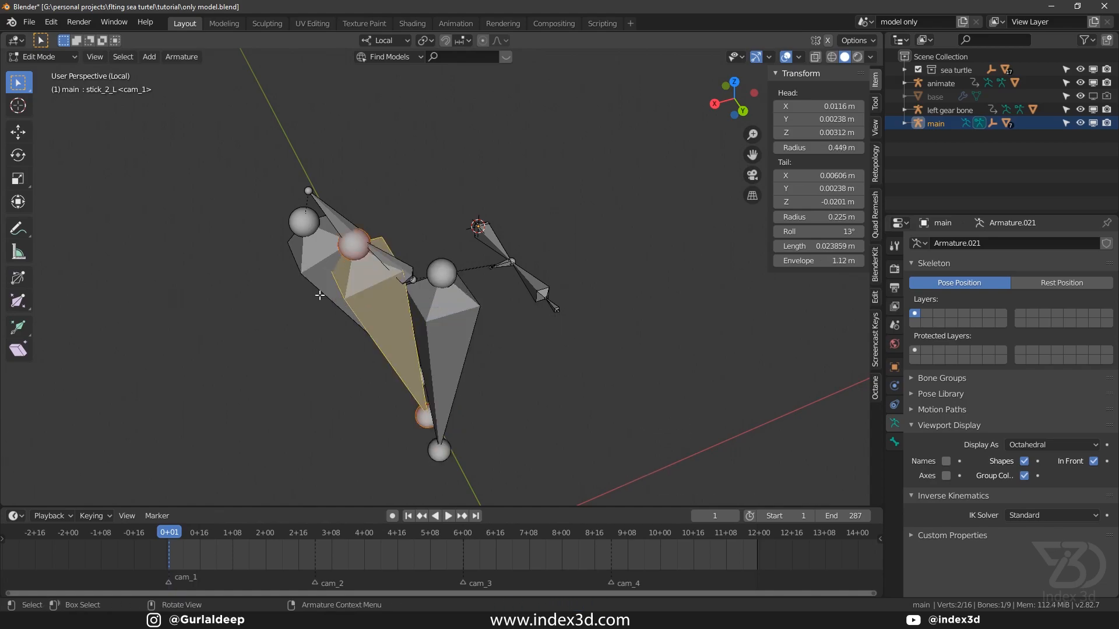
# Rename the remaining stick bone, Bone.004, as stick_3_L and save the file.
pyautogui.click(316, 252)
pyautogui.press('F2')
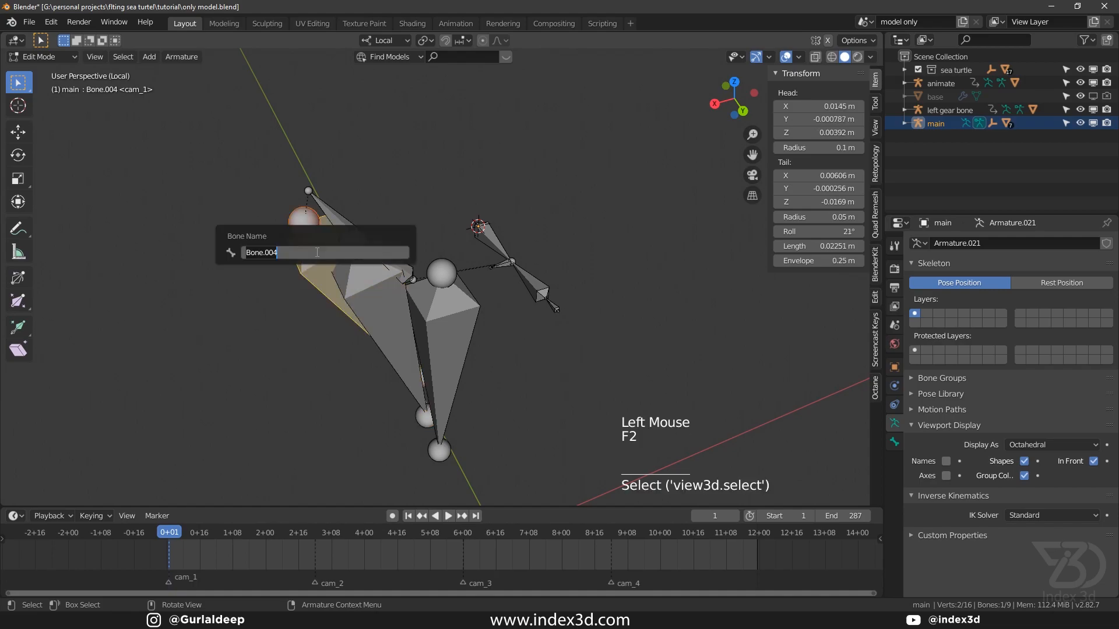
pyautogui.hotkey('ctrl', 'v')
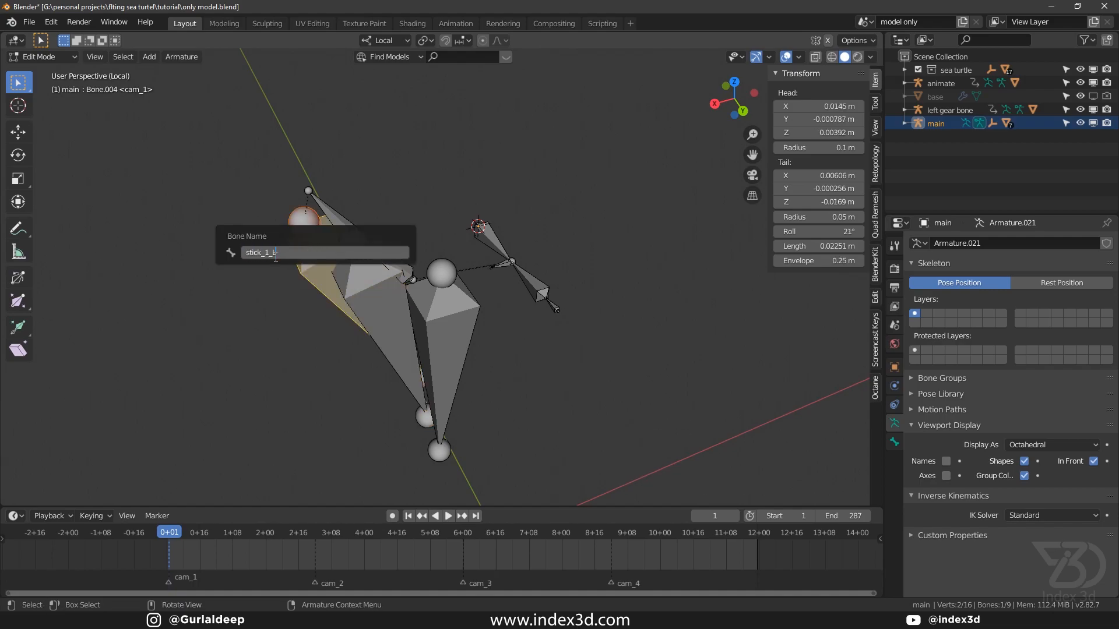
pyautogui.write('3')
pyautogui.press('Return')
pyautogui.hotkey('ctrl', 's')
# Select the five left-side arm and stick bones of the main armature and symmetrize them to the other side.
pyautogui.scroll(-5, 367, 325)
pyautogui.scroll(1, 367, 325)
pyautogui.middleClick(368, 325)
pyautogui.hotkey('ctrl', 's')
pyautogui.moveTo(382, 308); pyautogui.dragTo(263, 336)
pyautogui.keyDown('shift'); pyautogui.click(326, 262); pyautogui.keyUp('shift')
pyautogui.keyDown('shift'); pyautogui.click(329, 262); pyautogui.keyUp('shift')
pyautogui.keyDown('shift'); pyautogui.click(329, 262); pyautogui.keyUp('shift')
pyautogui.hotkey('ctrl', 's')
pyautogui.scroll(4, 350, 280)
pyautogui.moveTo(350, 280)
pyautogui.mouseDown(button='middle')
pyautogui.moveTo(375, 299)
pyautogui.moveTo(350, 297)
pyautogui.mouseUp(button='middle')
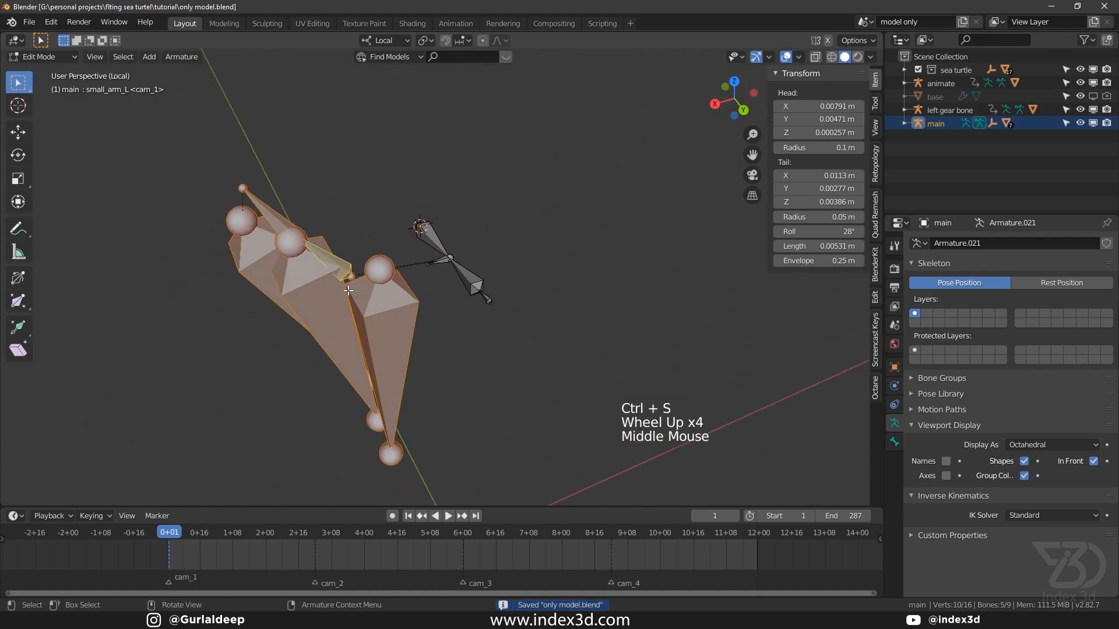
pyautogui.keyDown('shift'); pyautogui.middleClick(312, 296); pyautogui.keyUp('shift')
pyautogui.rightClick(313, 295)
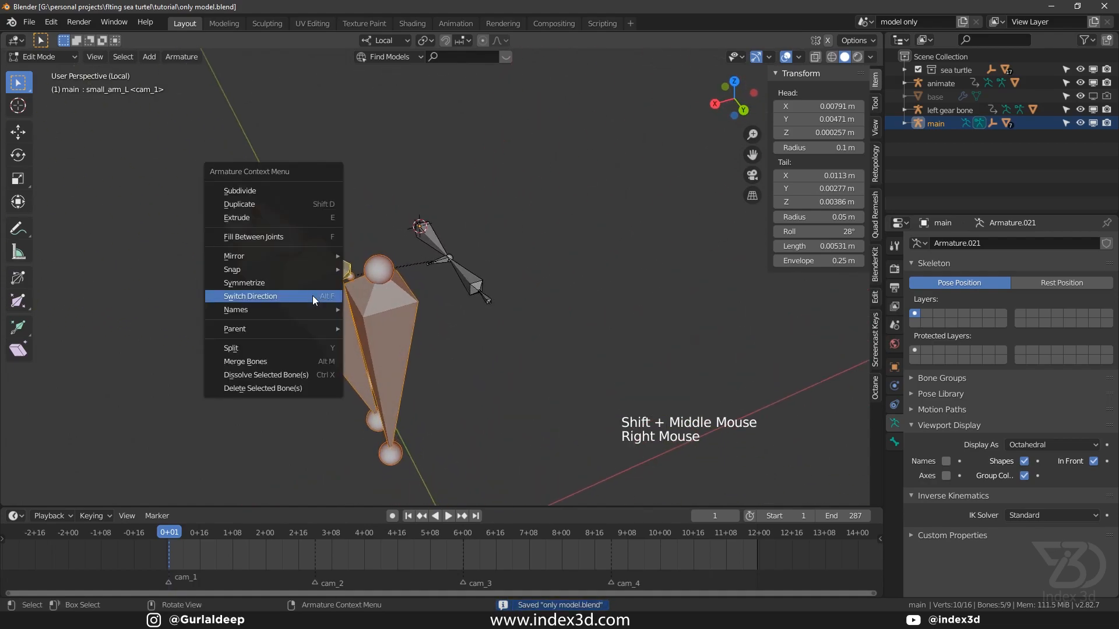
pyautogui.click(286, 283)
pyautogui.moveTo(391, 300); pyautogui.dragTo(361, 292, button='middle')
# Return the main armature to Object Mode, save the file and leave the isolated local view.
pyautogui.click(60, 61)
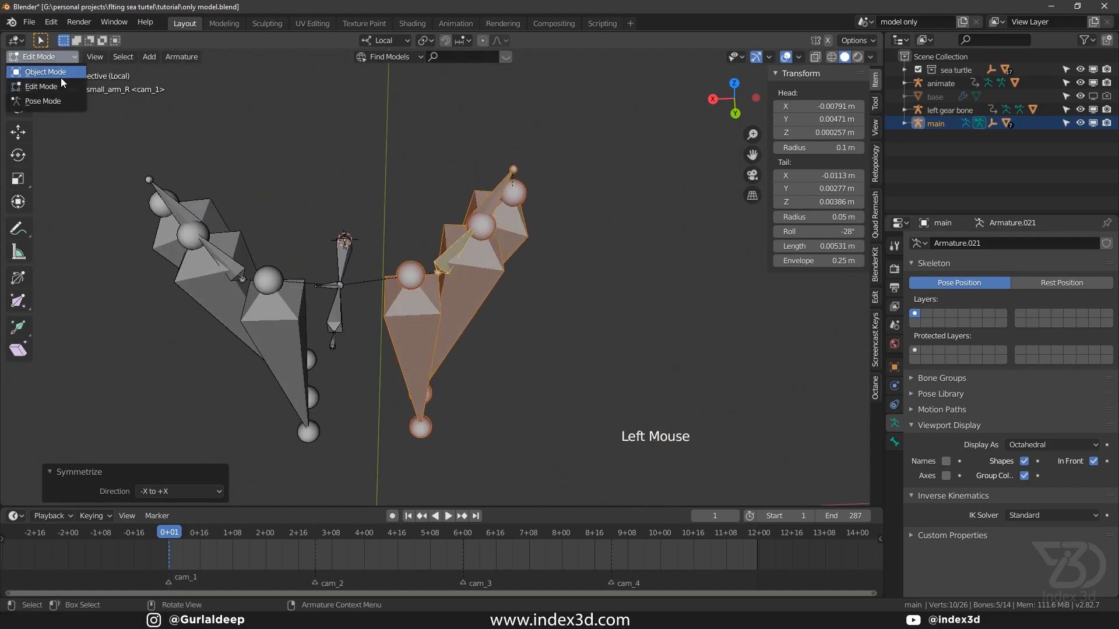
pyautogui.click(60, 78)
pyautogui.hotkey('ctrl', 's')
pyautogui.scroll(-2, 319, 236)
pyautogui.moveTo(319, 237)
pyautogui.keyDown('shift'); pyautogui.mouseDown(button='middle')
pyautogui.moveTo(322, 278)
pyautogui.moveTo(305, 299)
pyautogui.moveTo(338, 247)
pyautogui.mouseUp(button='middle'); pyautogui.keyUp('shift')
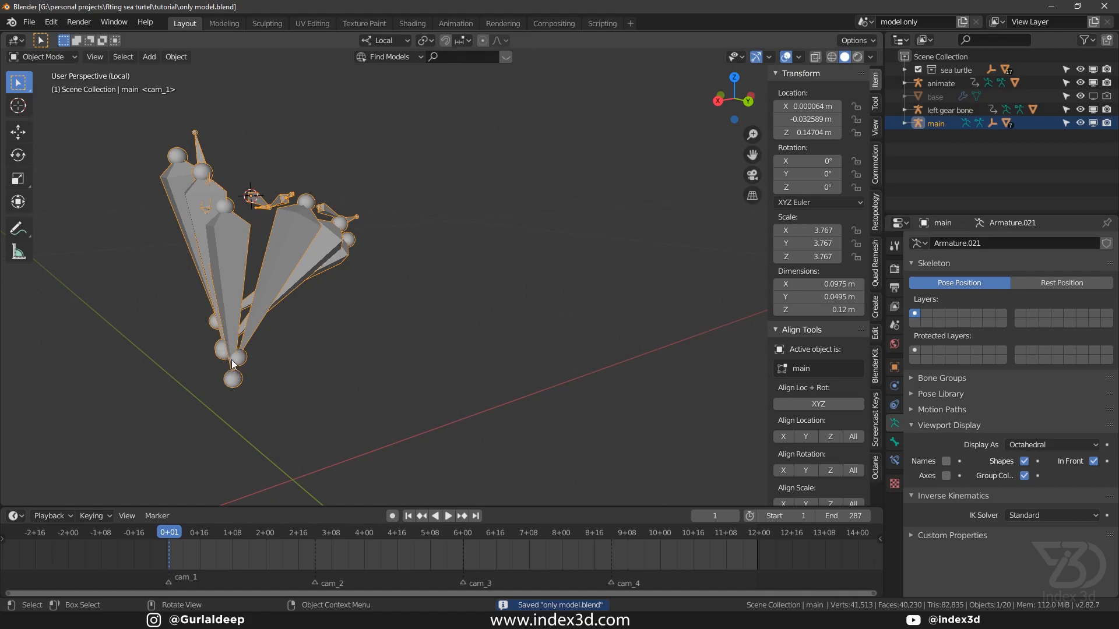
pyautogui.press('KP_Divide')
# Examine how the mirrored arm and stick bones sit against the gear mechanism.
pyautogui.scroll(-4, 231, 359)
pyautogui.keyDown('shift'); pyautogui.moveTo(320, 332); pyautogui.dragTo(361, 349, button='middle'); pyautogui.keyUp('shift')
pyautogui.moveTo(361, 350); pyautogui.dragTo(459, 366, button='middle')
pyautogui.scroll(2, 459, 366)
pyautogui.keyDown('shift'); pyautogui.moveTo(245, 309); pyautogui.dragTo(366, 321, button='middle'); pyautogui.keyUp('shift')
pyautogui.keyDown('shift'); pyautogui.moveTo(483, 401); pyautogui.dragTo(372, 325, button='middle'); pyautogui.keyUp('shift')
pyautogui.scroll(4, 372, 325)
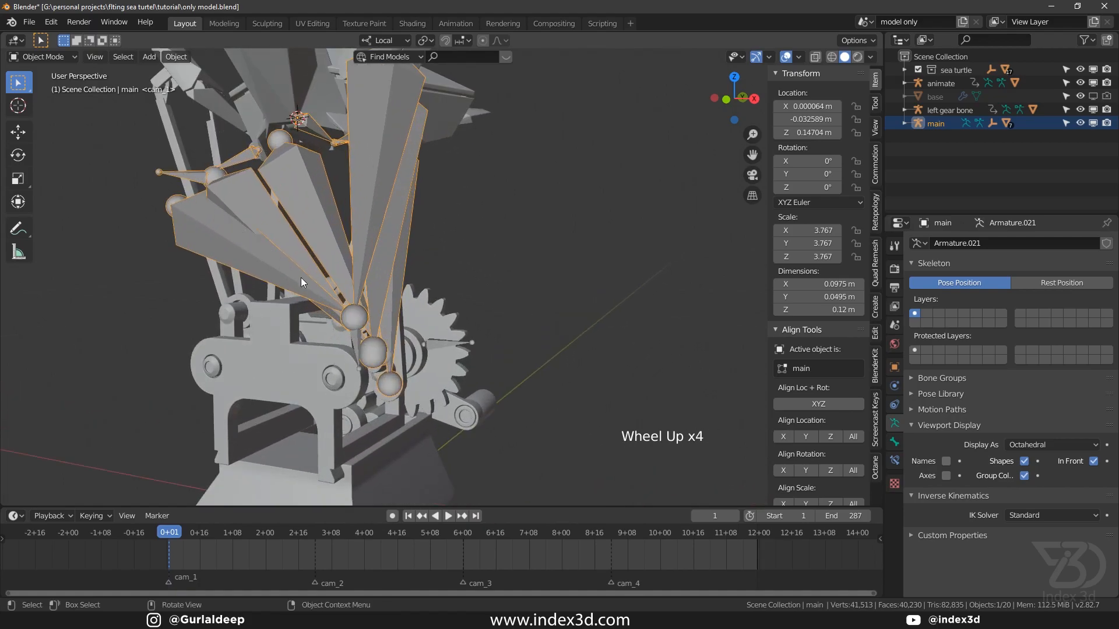
pyautogui.keyDown('shift'); pyautogui.moveTo(353, 319); pyautogui.dragTo(271, 316, button='middle'); pyautogui.keyUp('shift')
pyautogui.scroll(3, 330, 332)
pyautogui.scroll(-3, 310, 304)
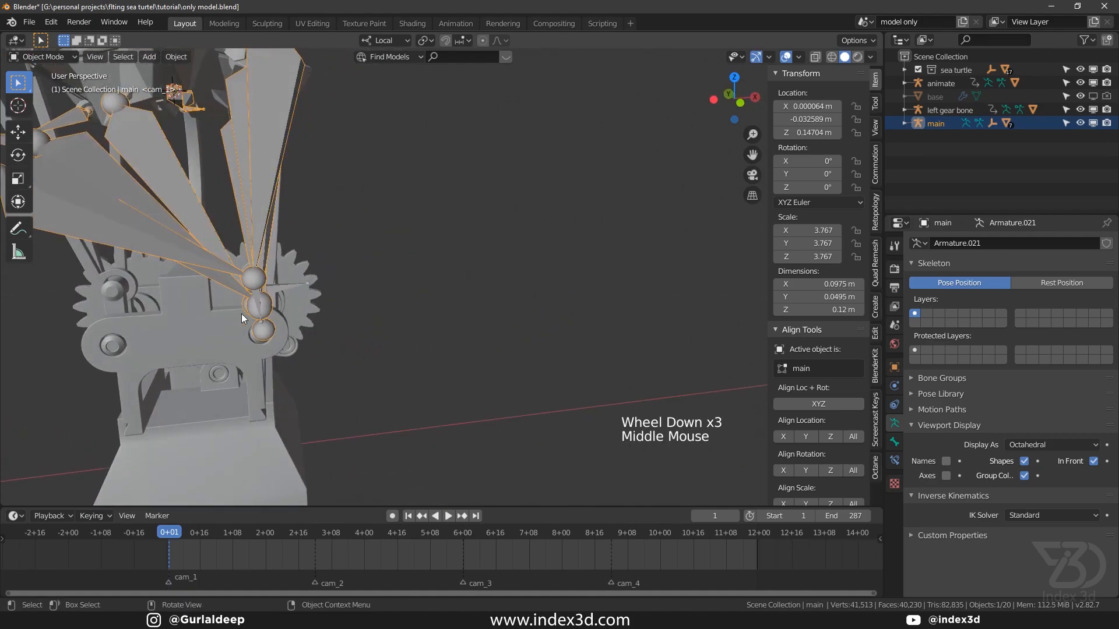
pyautogui.hotkey('ctrl', 's')
pyautogui.keyDown('shift'); pyautogui.moveTo(183, 309); pyautogui.dragTo(239, 343, button='middle'); pyautogui.keyUp('shift')
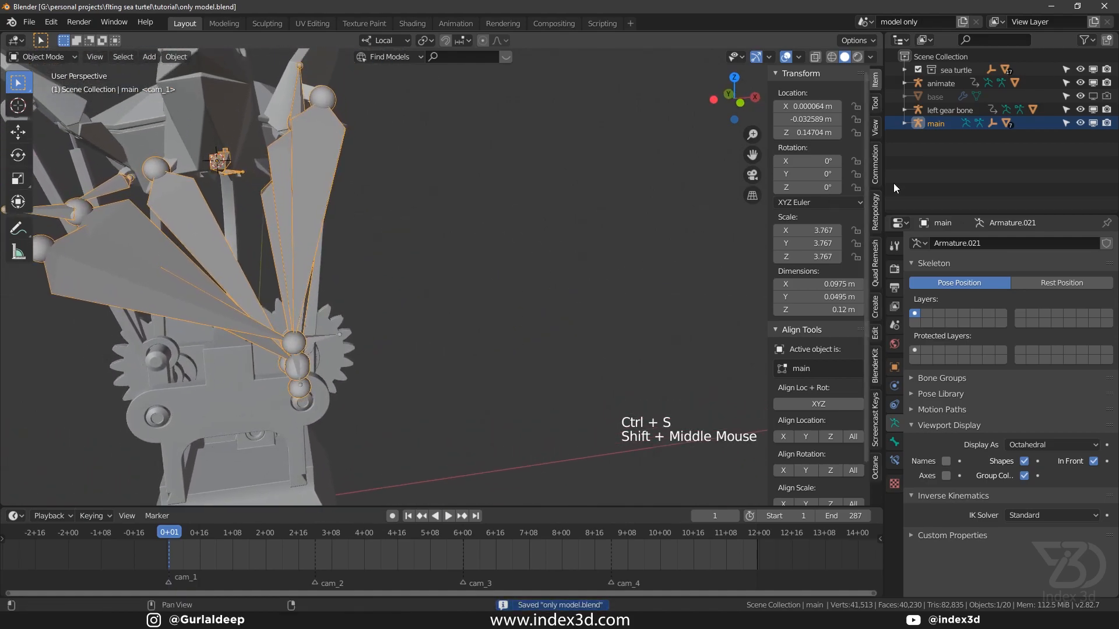
# Hide the main armature and duplicate the left gear armature about -0.048 m along its local X onto the right gear.
pyautogui.click(1079, 123)
pyautogui.hotkey('ctrl', 's')
pyautogui.moveTo(363, 298); pyautogui.dragTo(152, 286, button='middle')
pyautogui.click(161, 258)
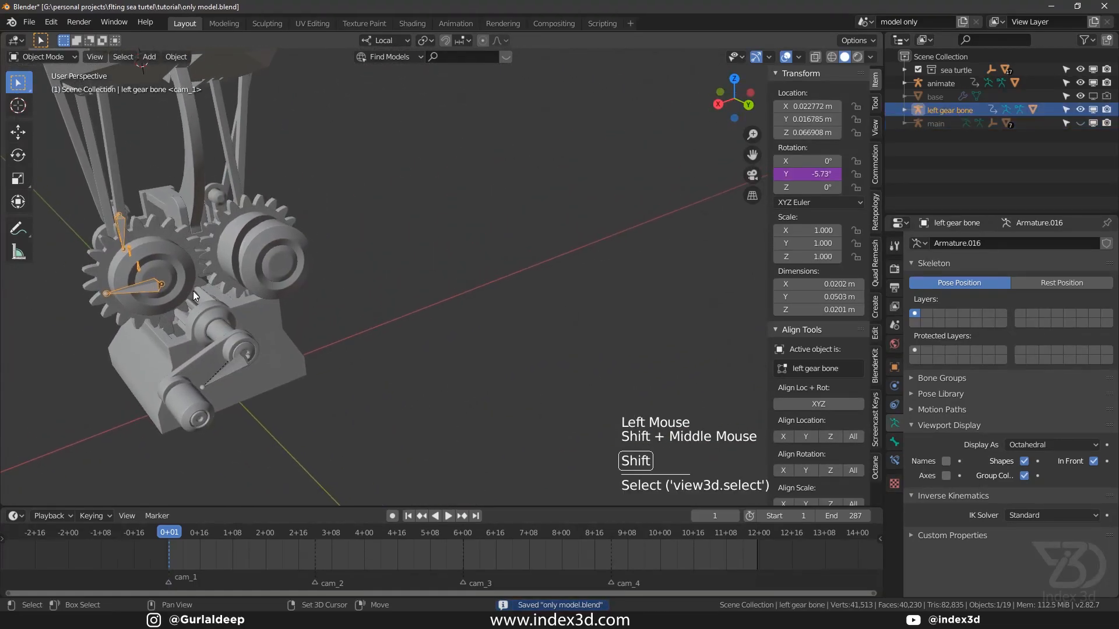
pyautogui.hotkey('shift', 'd')
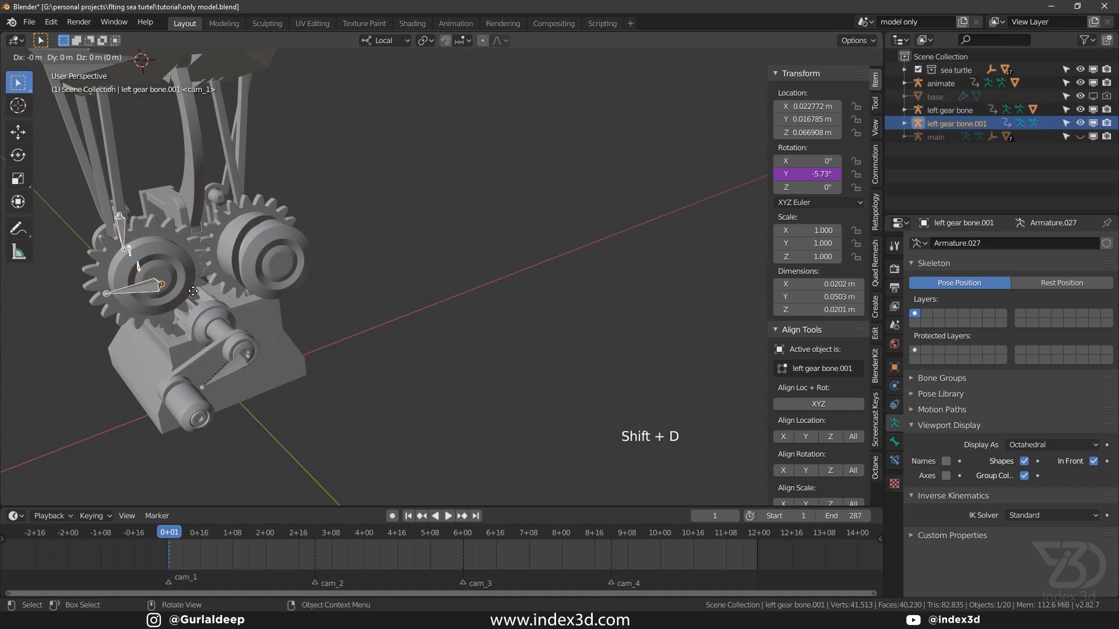
pyautogui.press('x')
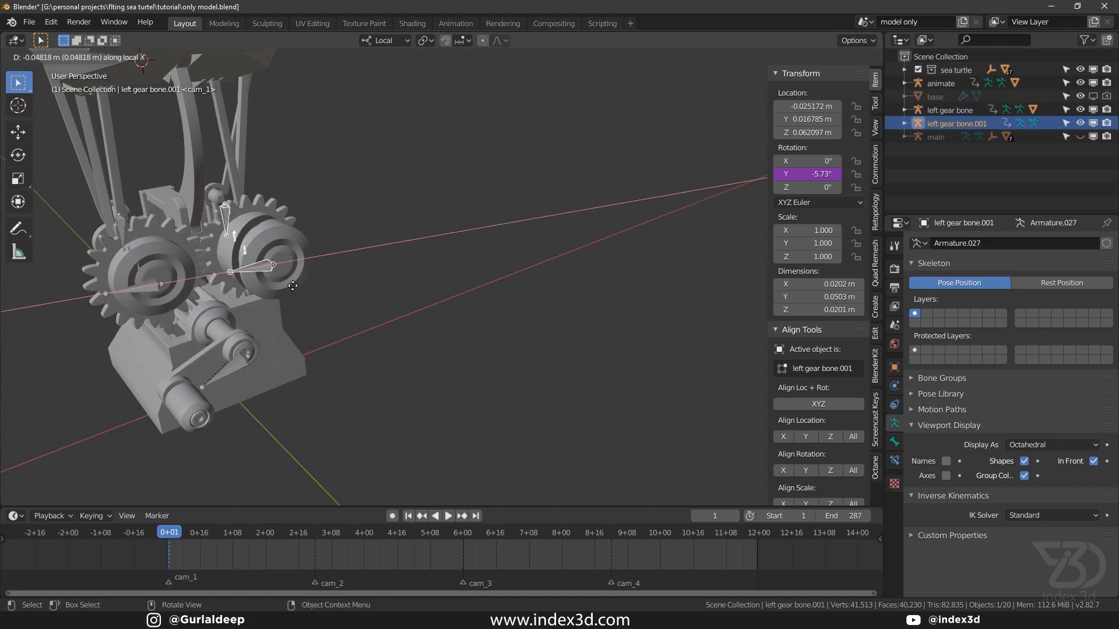
pyautogui.click(294, 290)
pyautogui.hotkey('ctrl', 's')
pyautogui.keyDown('shift'); pyautogui.moveTo(309, 261); pyautogui.dragTo(210, 275, button='middle'); pyautogui.keyUp('shift')
pyautogui.hotkey('ctrl', 's')
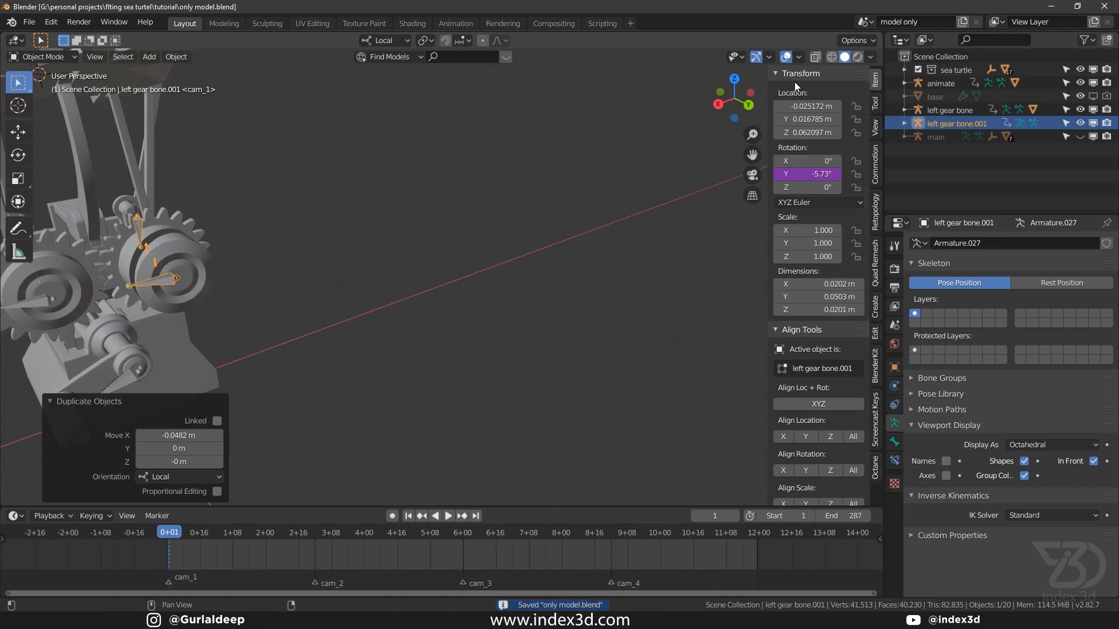
# Align the X location of the duplicated gear armature with gear_r and save the file.
pyautogui.click(780, 74)
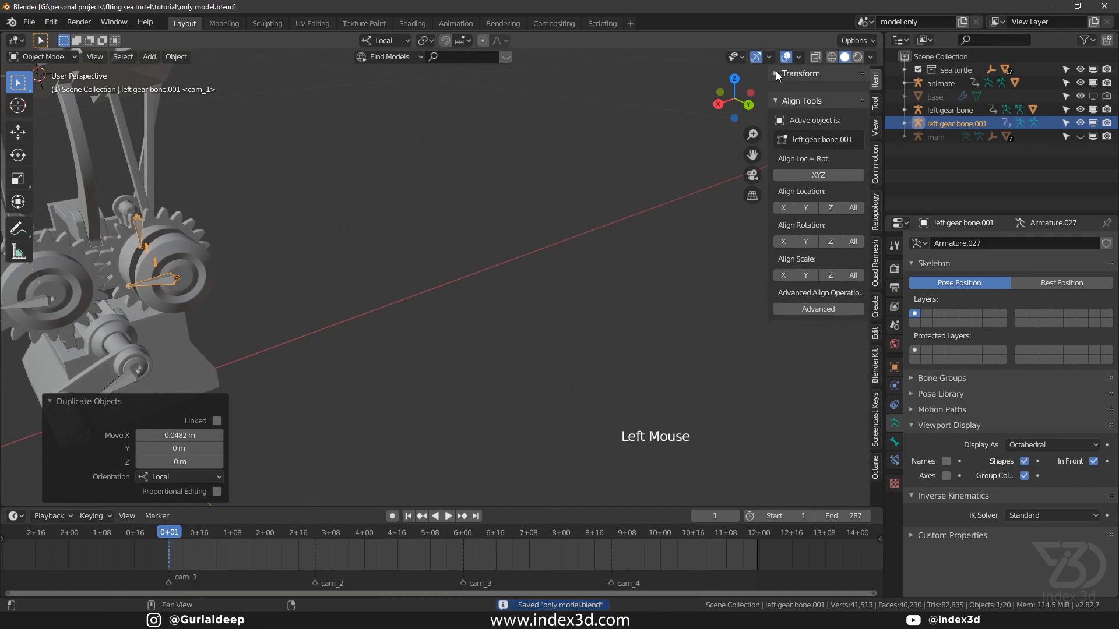
pyautogui.click(162, 287)
pyautogui.keyDown('shift'); pyautogui.click(201, 266); pyautogui.keyUp('shift')
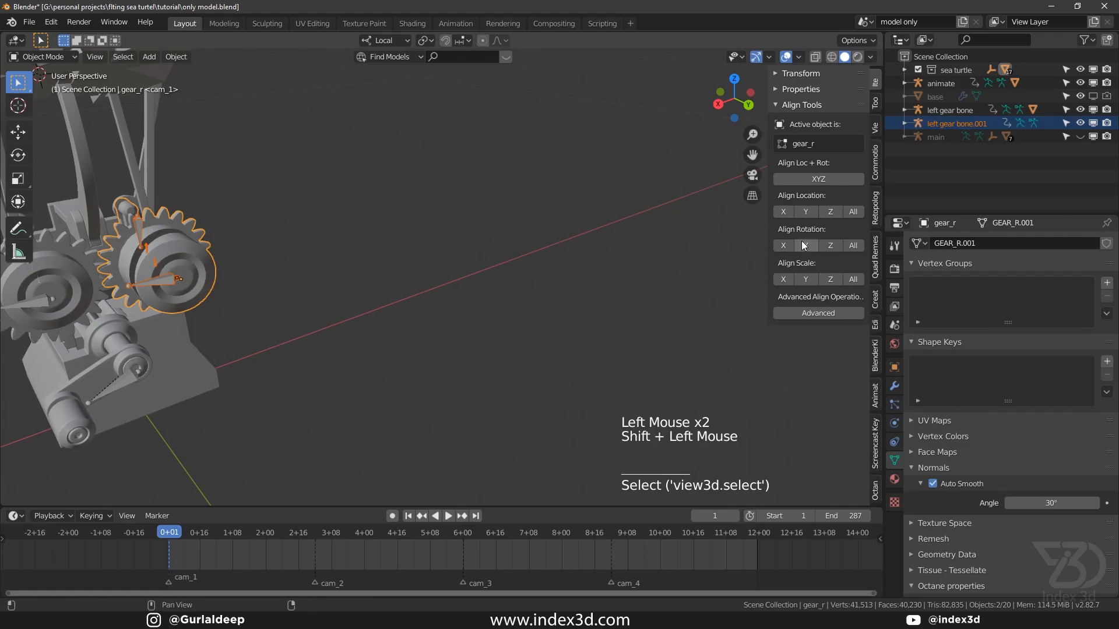
pyautogui.click(785, 211)
pyautogui.moveTo(408, 251); pyautogui.dragTo(78, 262, button='middle')
pyautogui.hotkey('ctrl', 's')
# Compare the duplicated armature's position with the right gear in side and front views.
pyautogui.scroll(5, 351, 223)
pyautogui.moveTo(352, 222); pyautogui.dragTo(179, 201, button='middle')
pyautogui.press('KP_3')
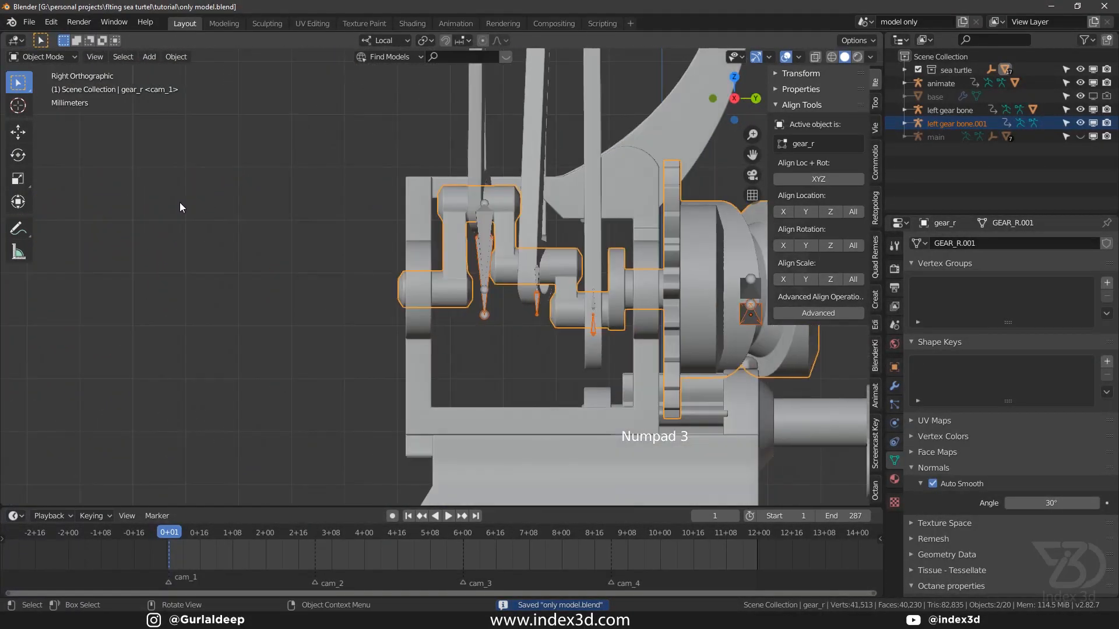
pyautogui.press('KP_1')
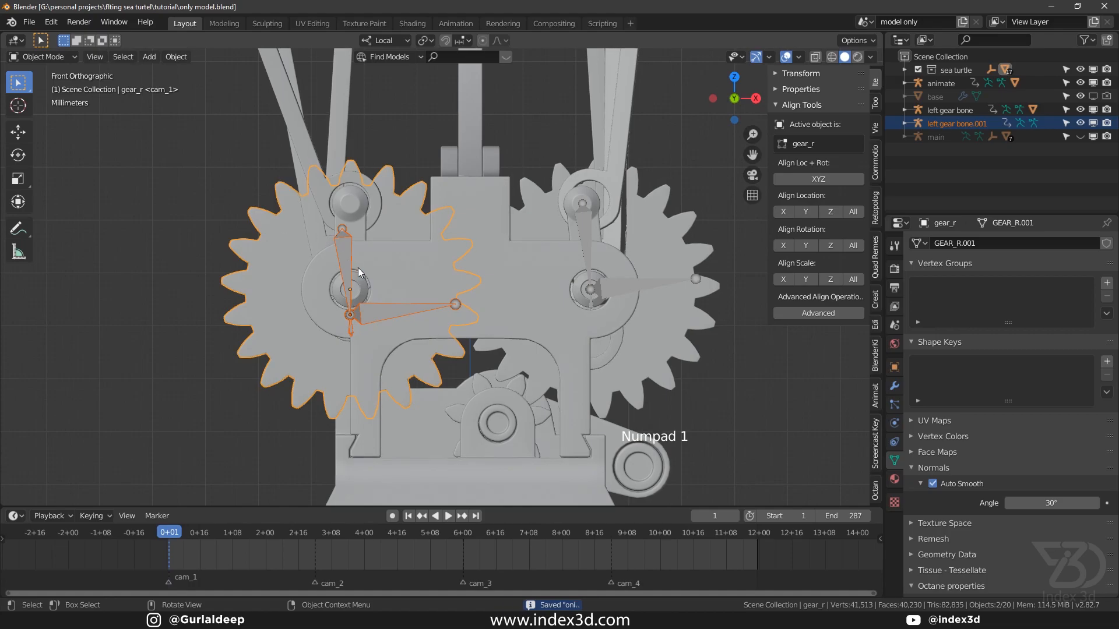
pyautogui.scroll(3, 375, 299)
pyautogui.hotkey('ctrl', 's')
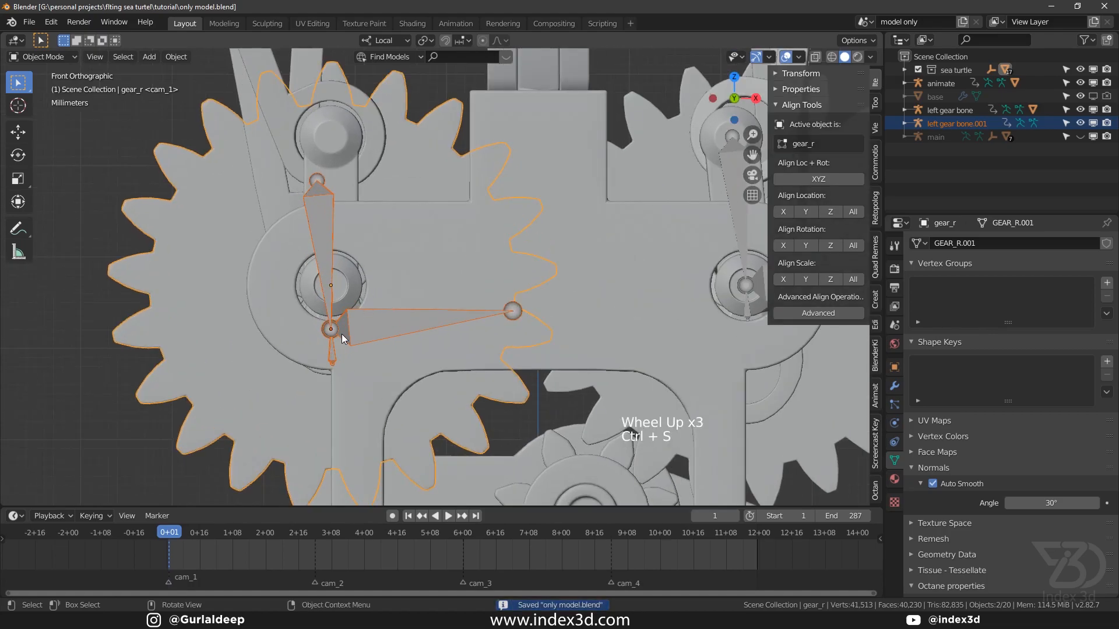
pyautogui.hotkey('ctrl', 's')
pyautogui.scroll(-1, 341, 334)
pyautogui.moveTo(341, 334)
pyautogui.keyDown('shift'); pyautogui.mouseDown(button='middle')
pyautogui.moveTo(380, 342)
pyautogui.moveTo(341, 345)
pyautogui.mouseUp(button='middle'); pyautogui.keyUp('shift')
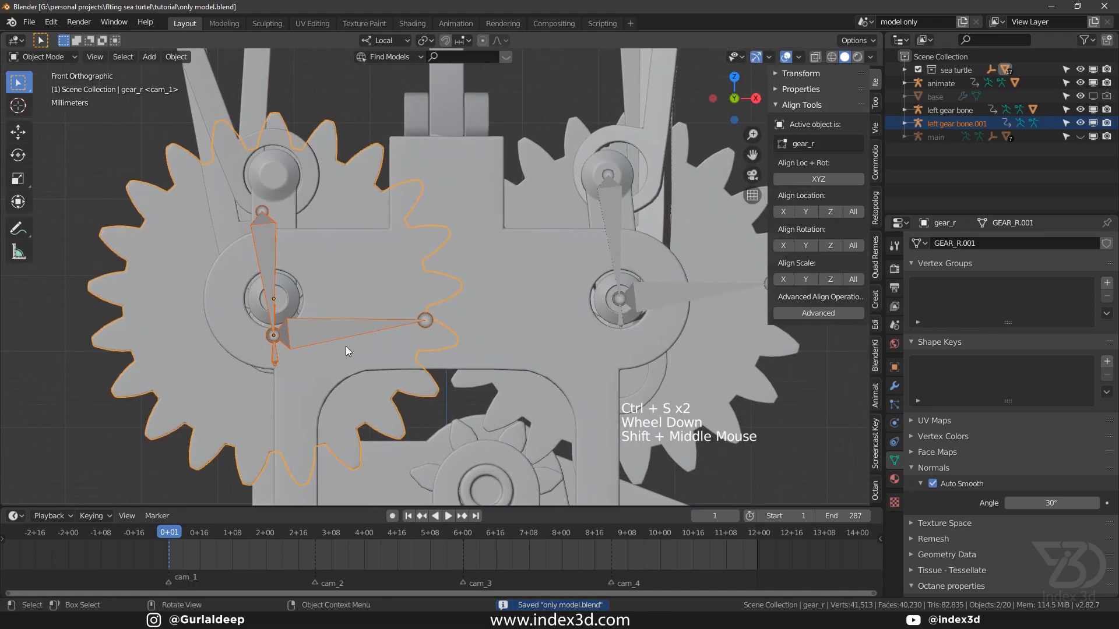
pyautogui.hotkey('ctrl', 's')
pyautogui.hotkey('ctrl', 's')
# Set the timeline to frame 0, select the duplicated gear armature and save the file.
pyautogui.click(625, 279)
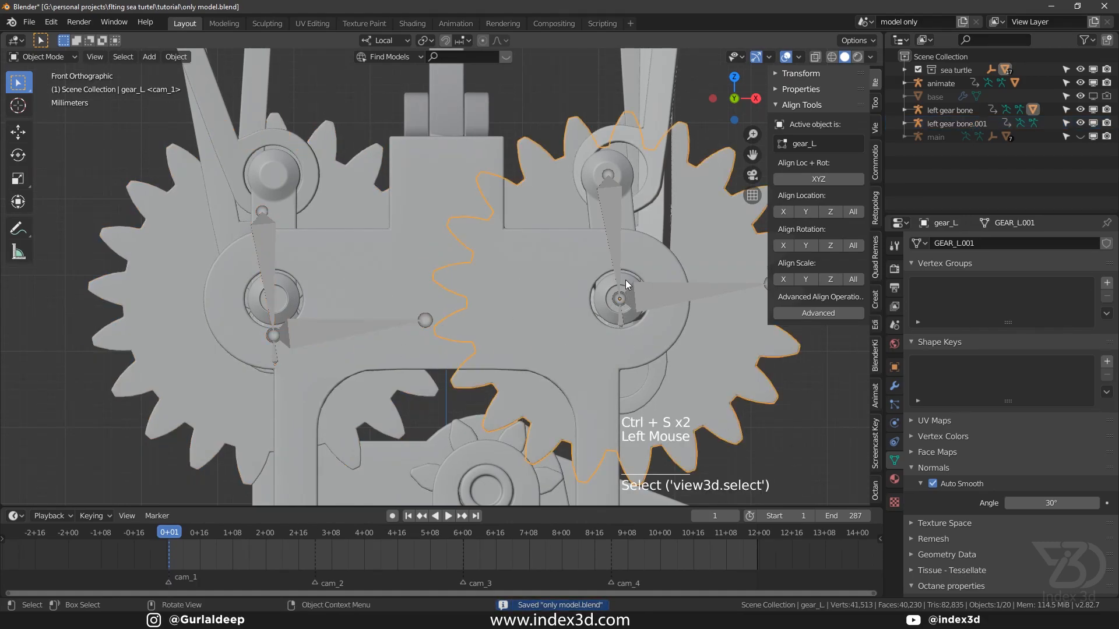
pyautogui.moveTo(168, 532); pyautogui.dragTo(167, 532)
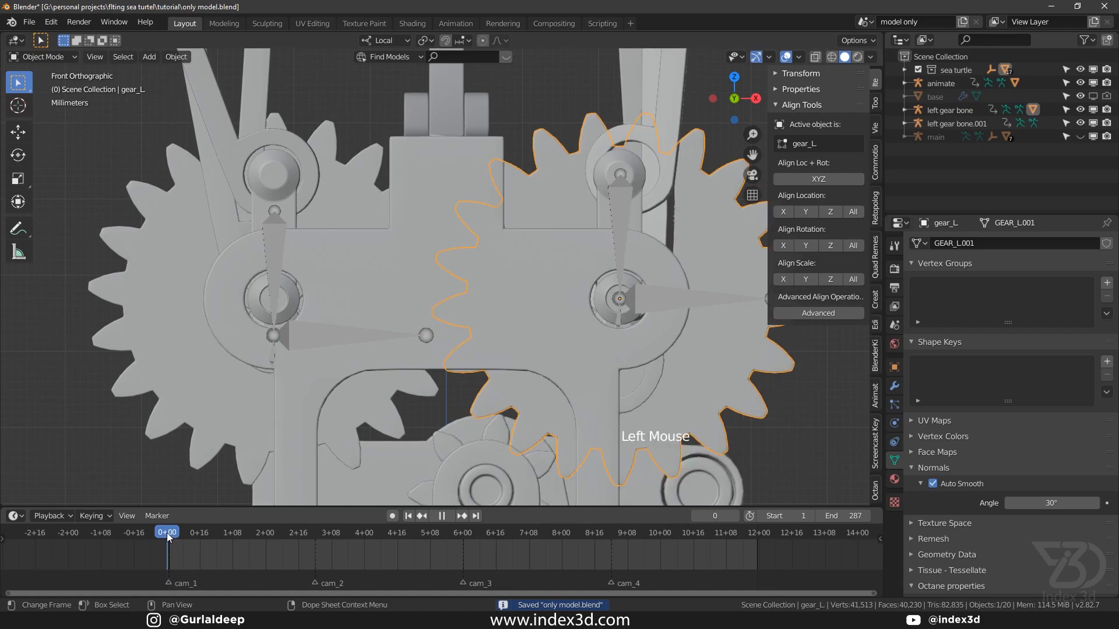
pyautogui.hotkey('ctrl', 's')
pyautogui.click(268, 251)
pyautogui.hotkey('ctrl', 's')
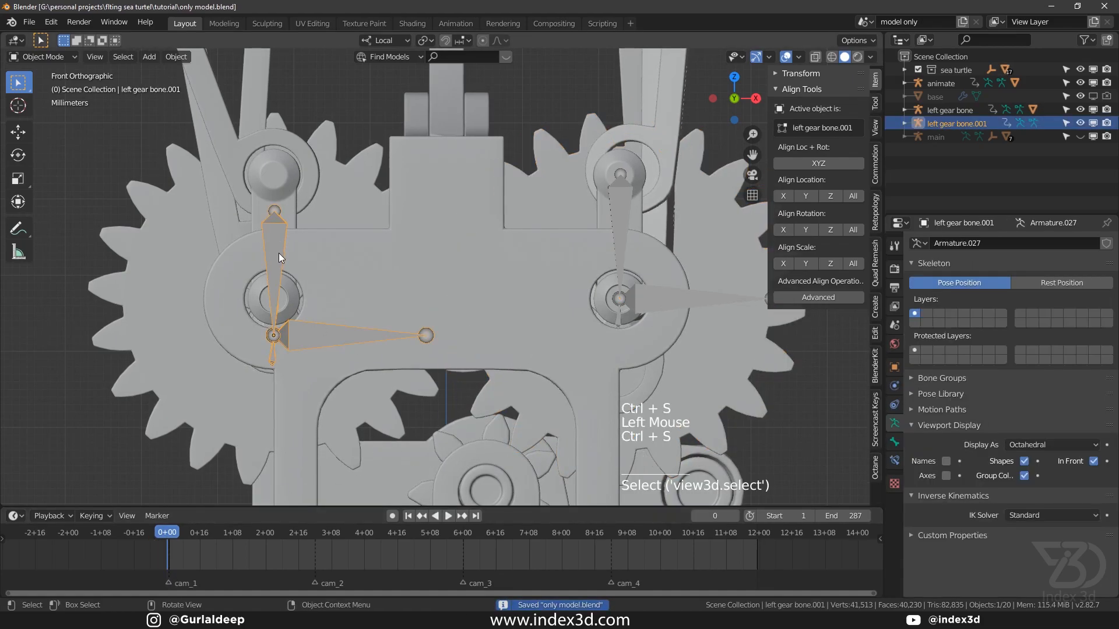
pyautogui.hotkey('ctrl', 's')
# Move the duplicated armature's gear bone along local Y to the front of the right gear's drum in Edit Mode.
pyautogui.moveTo(281, 217); pyautogui.dragTo(344, 356, button='middle')
pyautogui.hotkey('ctrl', 's')
pyautogui.scroll(-2, 403, 293)
pyautogui.click(327, 355)
pyautogui.press('Tab')
pyautogui.click(348, 355)
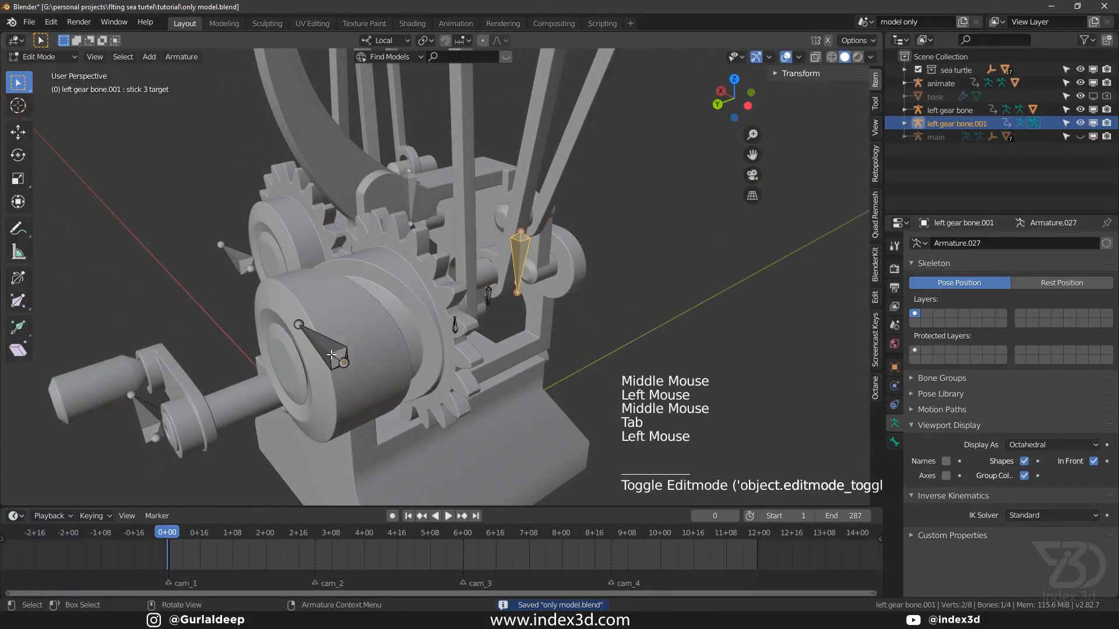
pyautogui.press('g')
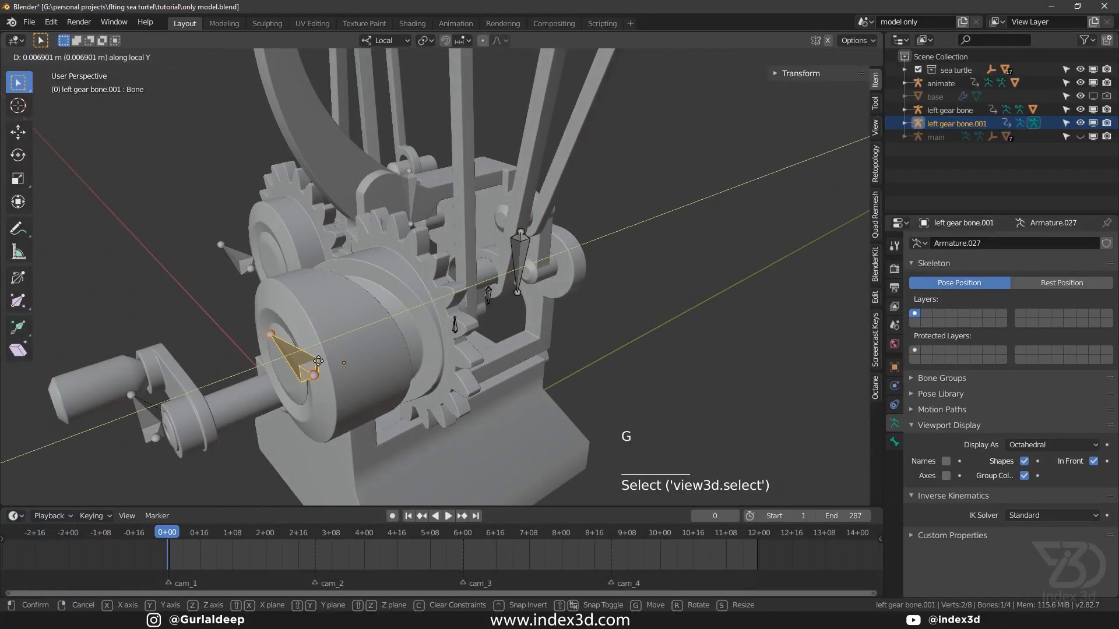
pyautogui.click(286, 371)
pyautogui.hotkey('ctrl', 's')
pyautogui.moveTo(286, 371); pyautogui.dragTo(315, 388, button='middle')
pyautogui.hotkey('ctrl', 's')
pyautogui.press('Tab')
# Parent gear_r to the duplicated armature using the Bone option.
pyautogui.click(347, 336)
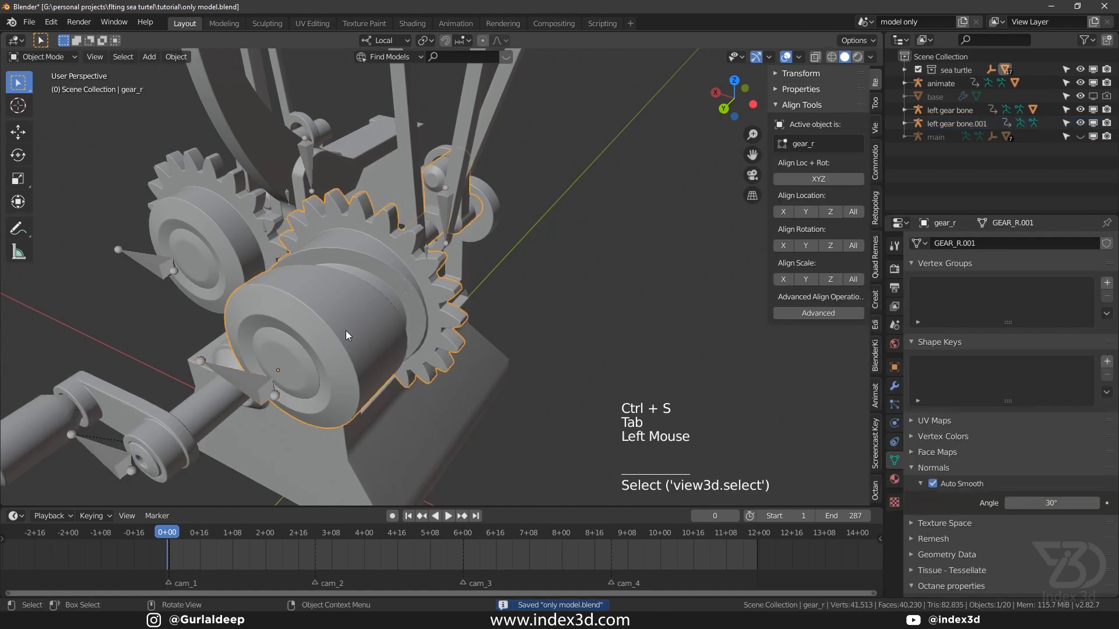
pyautogui.keyDown('shift'); pyautogui.click(255, 394); pyautogui.keyUp('shift')
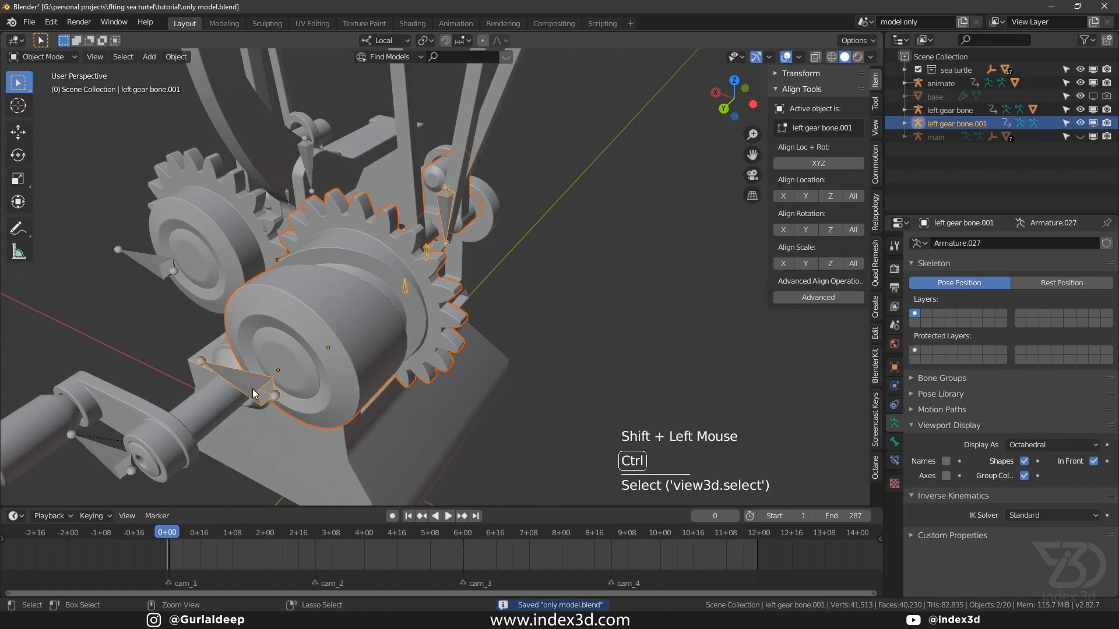
pyautogui.hotkey('ctrl', 'p')
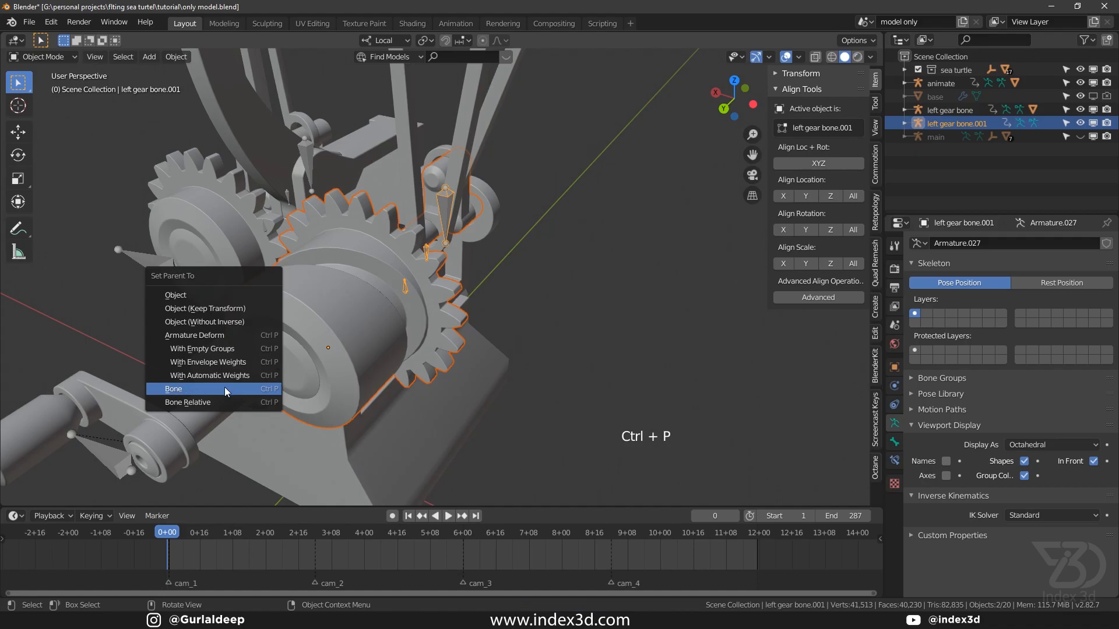
pyautogui.click(192, 389)
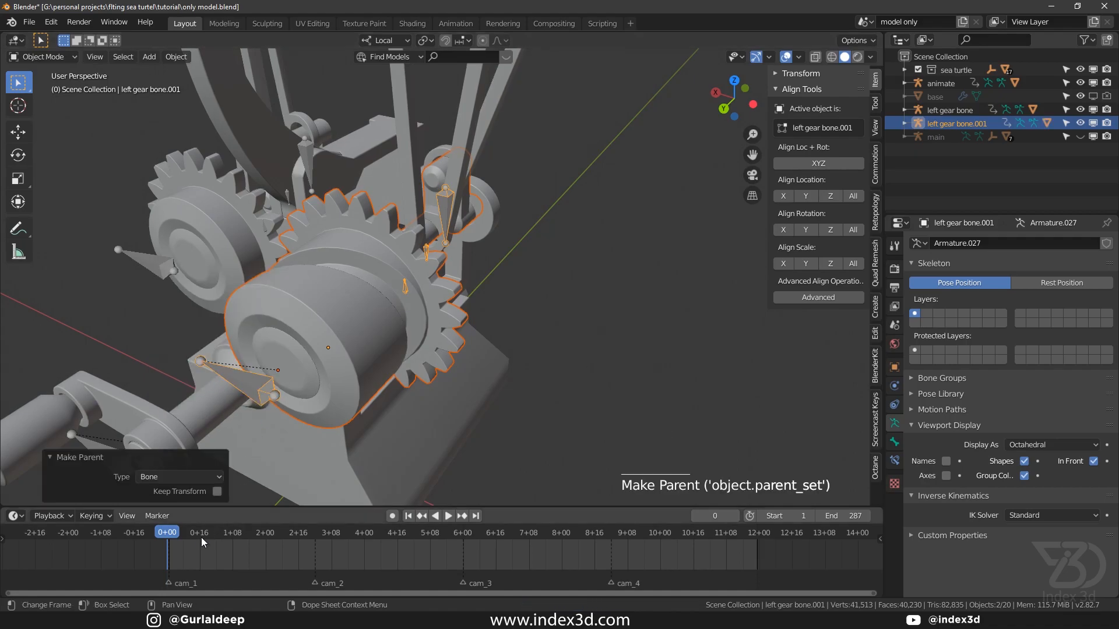
# Scrub the timeline away from frame 0 and back to check how the right gear turns with its bone.
pyautogui.moveTo(165, 535); pyautogui.dragTo(309, 544)
pyautogui.scroll(-3, 309, 345)
pyautogui.keyDown('shift'); pyautogui.moveTo(309, 345); pyautogui.dragTo(175, 314, button='middle'); pyautogui.keyUp('shift')
pyautogui.moveTo(309, 540); pyautogui.dragTo(166, 533)
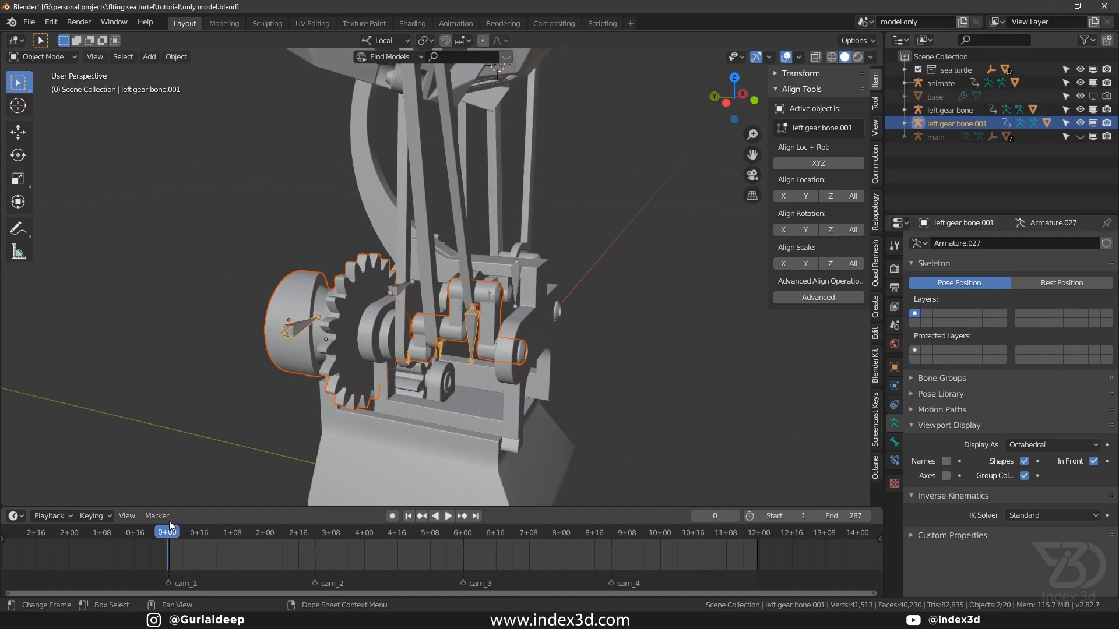
pyautogui.moveTo(301, 352); pyautogui.dragTo(470, 352, button='middle')
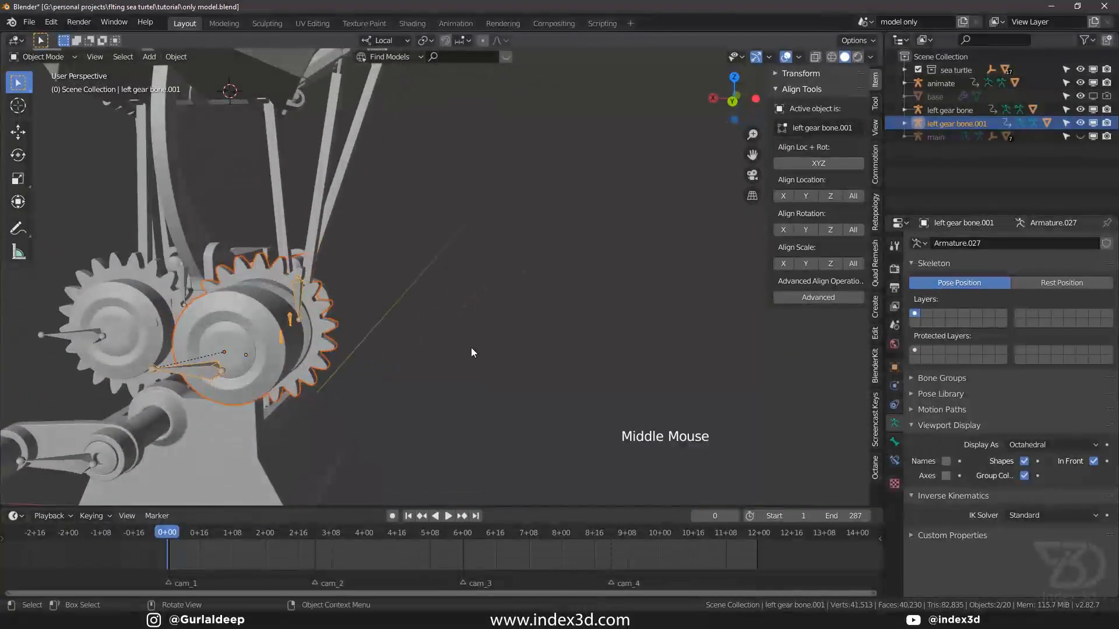
# Undo the parenting of gear_r and the gear bone's move, then return to Object Mode and save the file.
pyautogui.hotkey('ctrl', 'z')
pyautogui.hotkey('ctrl', 'z')
pyautogui.hotkey('ctrl', 'z')
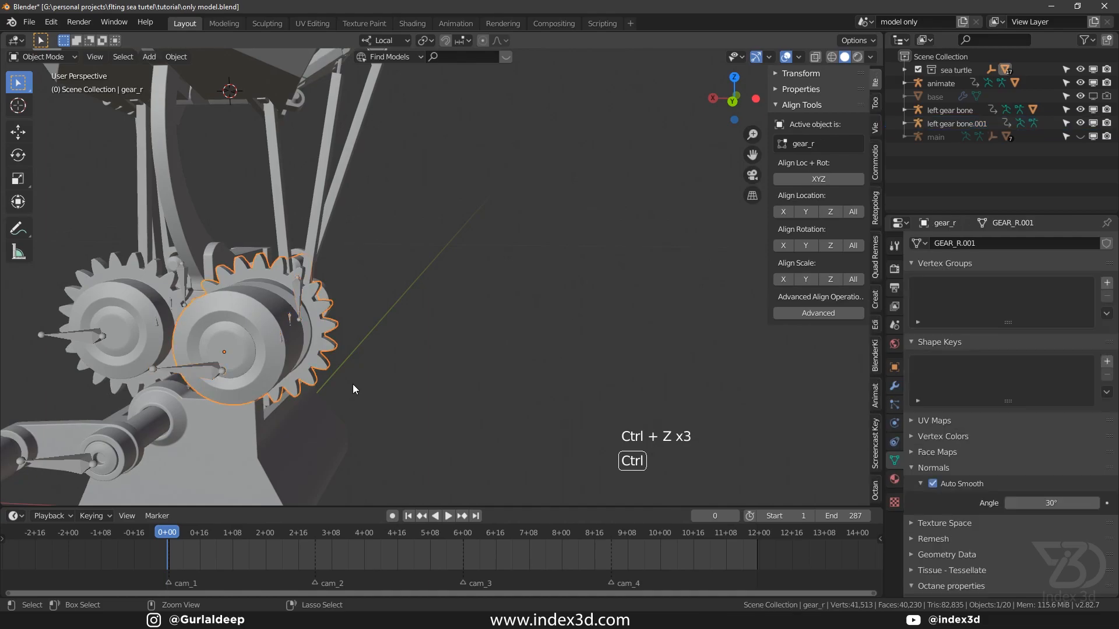
pyautogui.hotkey('ctrl', 'z')
pyautogui.hotkey('ctrl', 'z')
pyautogui.hotkey('ctrl', 's')
pyautogui.moveTo(352, 385); pyautogui.dragTo(283, 362, button='middle')
pyautogui.hotkey('ctrl', 'z')
pyautogui.press('Tab')
pyautogui.hotkey('ctrl', 's')
# Compare the duplicated armature with gear_r in front, right and back views, selecting gear_r to check its origin.
pyautogui.press('KP_3')
pyautogui.press('KP_1')
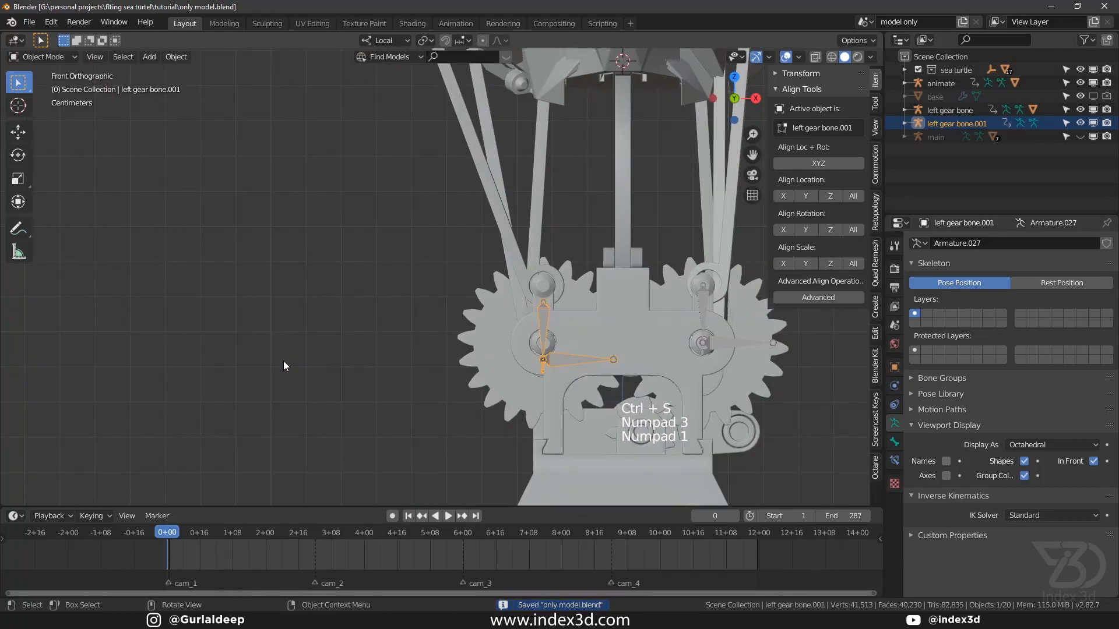
pyautogui.press('KP_3')
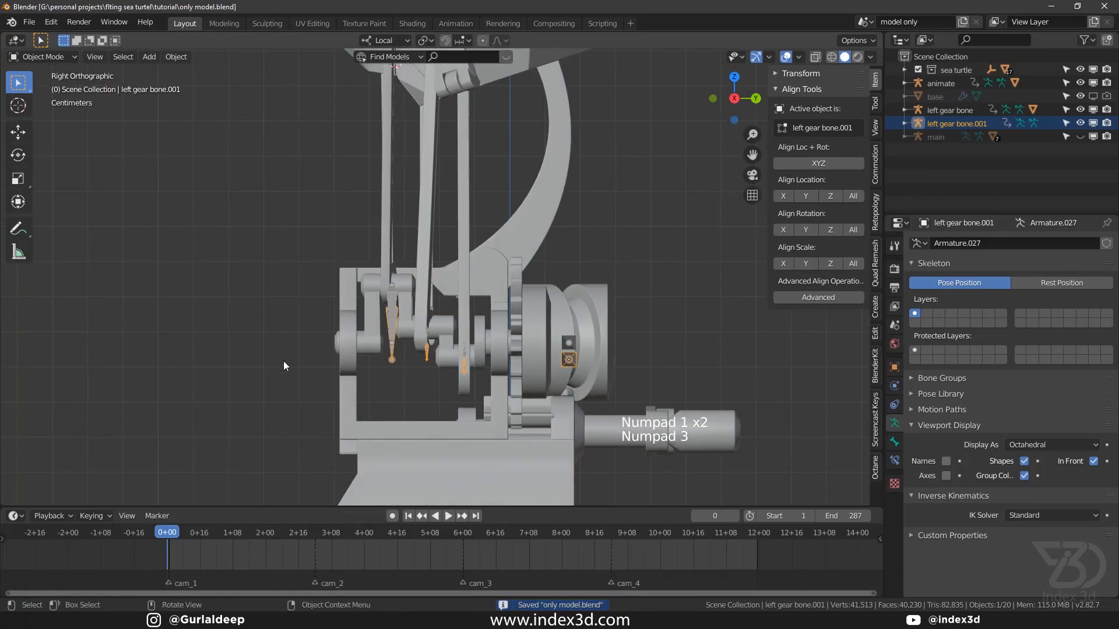
pyautogui.press('ctrl+KP_1')
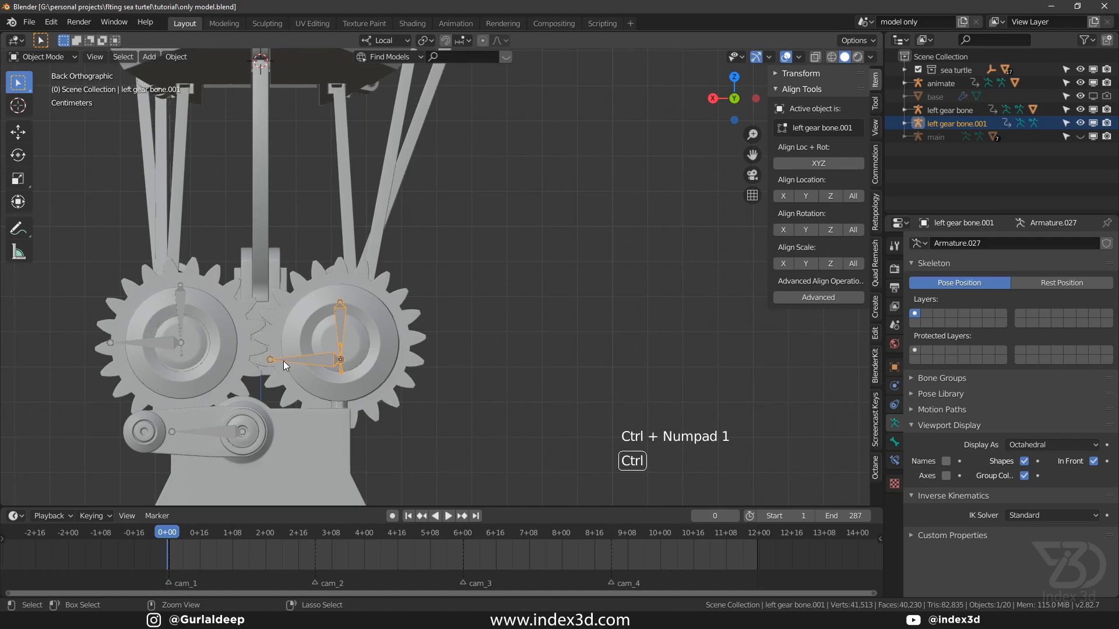
pyautogui.hotkey('ctrl', 's')
pyautogui.click(381, 361)
pyautogui.hotkey('ctrl', 's')
pyautogui.scroll(3, 344, 358)
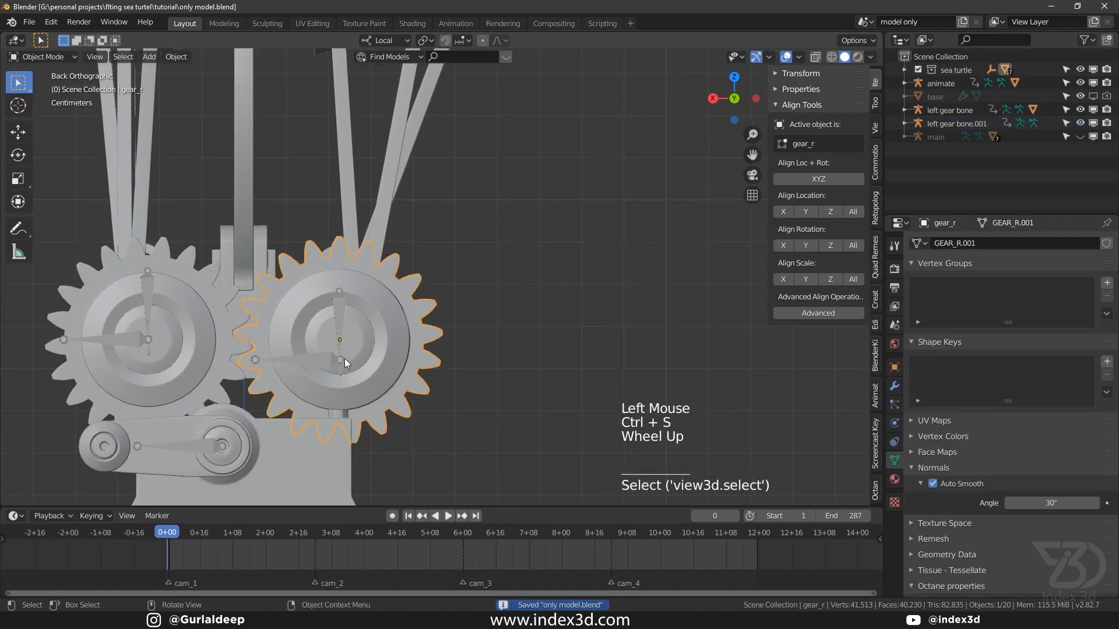
# Select the duplicated gear armature and examine its alignment with gear_r's centre from behind and at an angle, saving the file.
pyautogui.scroll(-1, 326, 362)
pyautogui.keyDown('shift'); pyautogui.scroll(-1, 314, 365); pyautogui.keyUp('shift')
pyautogui.keyDown('shift'); pyautogui.moveTo(313, 365); pyautogui.dragTo(333, 369, button='middle'); pyautogui.keyUp('shift')
pyautogui.click(323, 365)
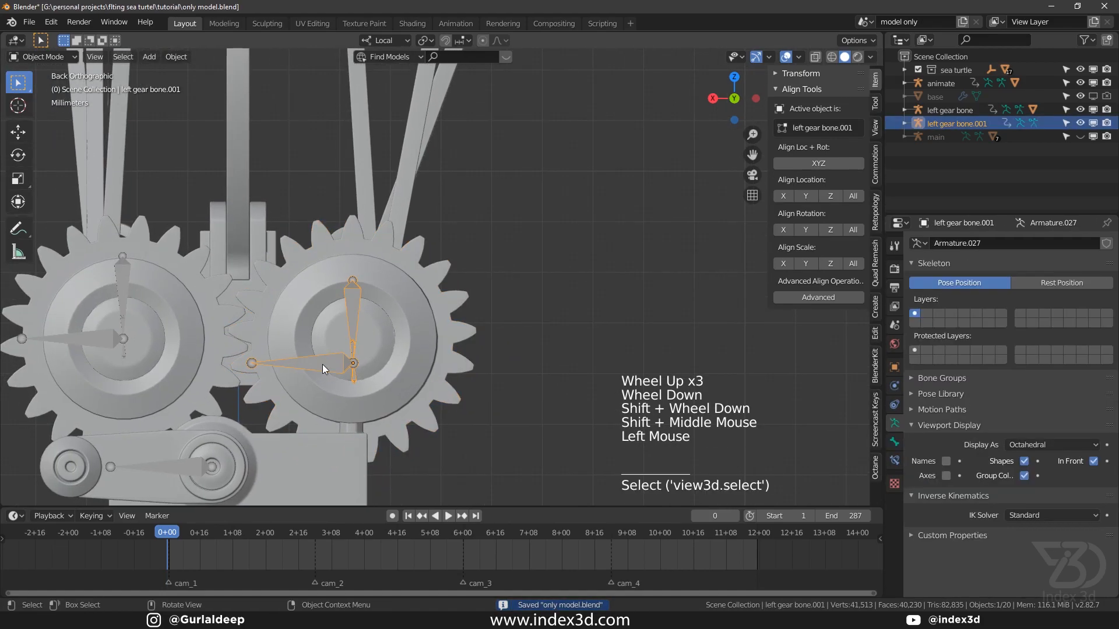
pyautogui.hotkey('ctrl', 's')
pyautogui.click(326, 365)
pyautogui.click(334, 365)
pyautogui.hotkey('ctrl', 's')
pyautogui.scroll(4, 358, 351)
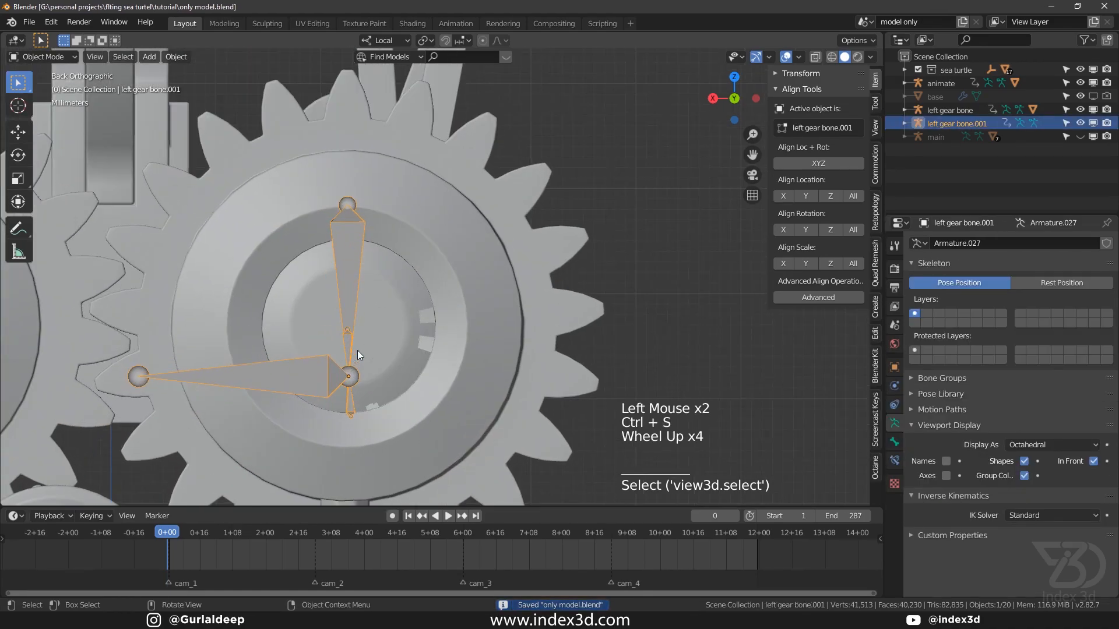
pyautogui.scroll(-4, 327, 369)
pyautogui.keyDown('shift'); pyautogui.moveTo(326, 370); pyautogui.dragTo(337, 372, button='middle'); pyautogui.keyUp('shift')
pyautogui.scroll(4, 138, 346)
pyautogui.hotkey('ctrl', 's')
pyautogui.keyDown('shift'); pyautogui.moveTo(544, 420); pyautogui.dragTo(386, 385, button='middle'); pyautogui.keyUp('shift')
pyautogui.moveTo(486, 389); pyautogui.dragTo(306, 378, button='middle')
pyautogui.scroll(2, 525, 354)
pyautogui.scroll(1, 524, 355)
pyautogui.moveTo(525, 355); pyautogui.dragTo(561, 341, button='middle')
pyautogui.scroll(-6, 361, 338)
pyautogui.keyDown('shift'); pyautogui.moveTo(315, 333); pyautogui.dragTo(417, 338, button='middle'); pyautogui.keyUp('shift')
pyautogui.scroll(-2, 65, 220)
pyautogui.moveTo(65, 220); pyautogui.dragTo(229, 327, button='middle')
pyautogui.hotkey('ctrl', 's')
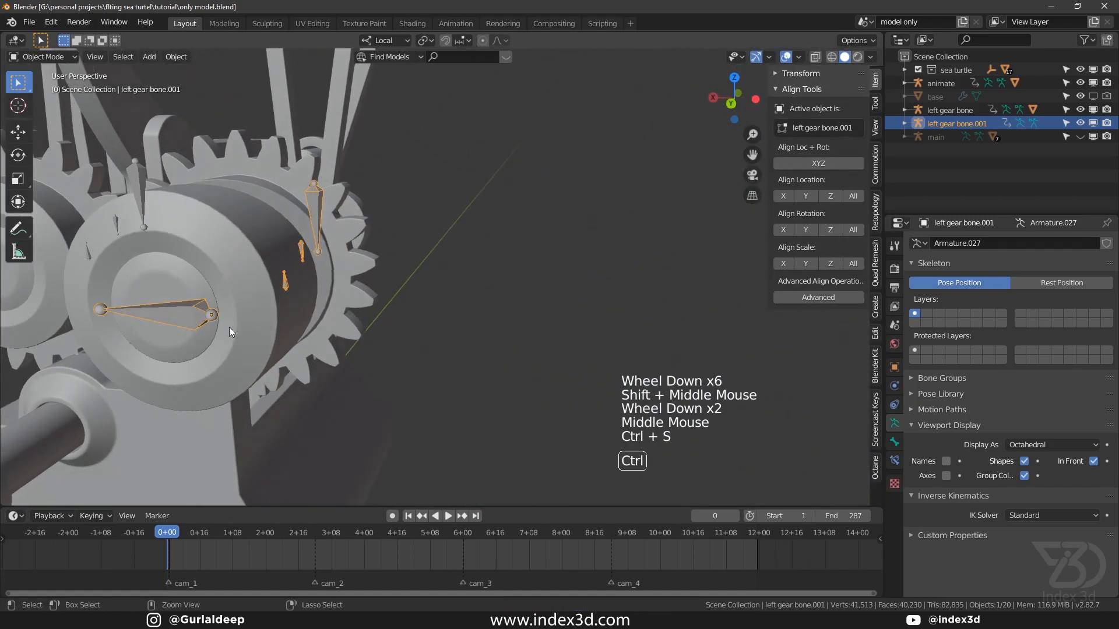
# Compare the duplicated armature's height with the left gear bone's in front and side views, saving the file.
pyautogui.press('KP_1')
pyautogui.press('KP_3')
pyautogui.press('KP_1')
pyautogui.hotkey('ctrl', 's')
pyautogui.scroll(-4, 208, 326)
pyautogui.keyDown('shift'); pyautogui.moveTo(208, 326); pyautogui.dragTo(350, 380, button='middle'); pyautogui.keyUp('shift')
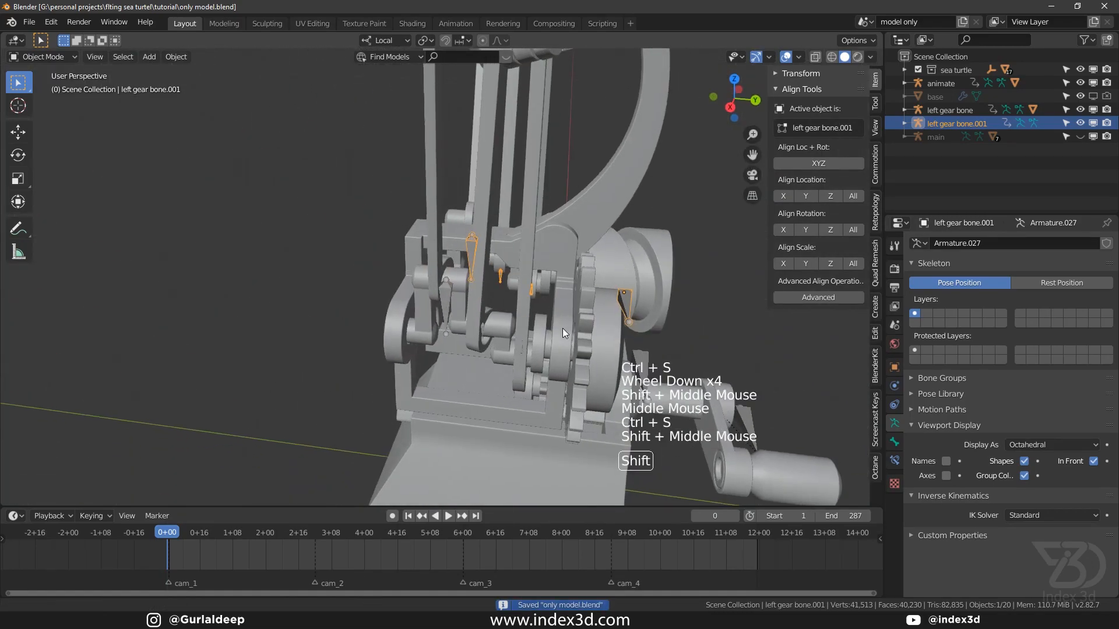
pyautogui.keyDown('shift'); pyautogui.moveTo(565, 327); pyautogui.dragTo(446, 334, button='middle'); pyautogui.keyUp('shift')
pyautogui.scroll(4, 317, 293)
pyautogui.moveTo(317, 293); pyautogui.dragTo(508, 312, button='middle')
pyautogui.scroll(2, 386, 358)
pyautogui.press('KP_3')
pyautogui.press('KP_1')
pyautogui.hotkey('ctrl', 's')
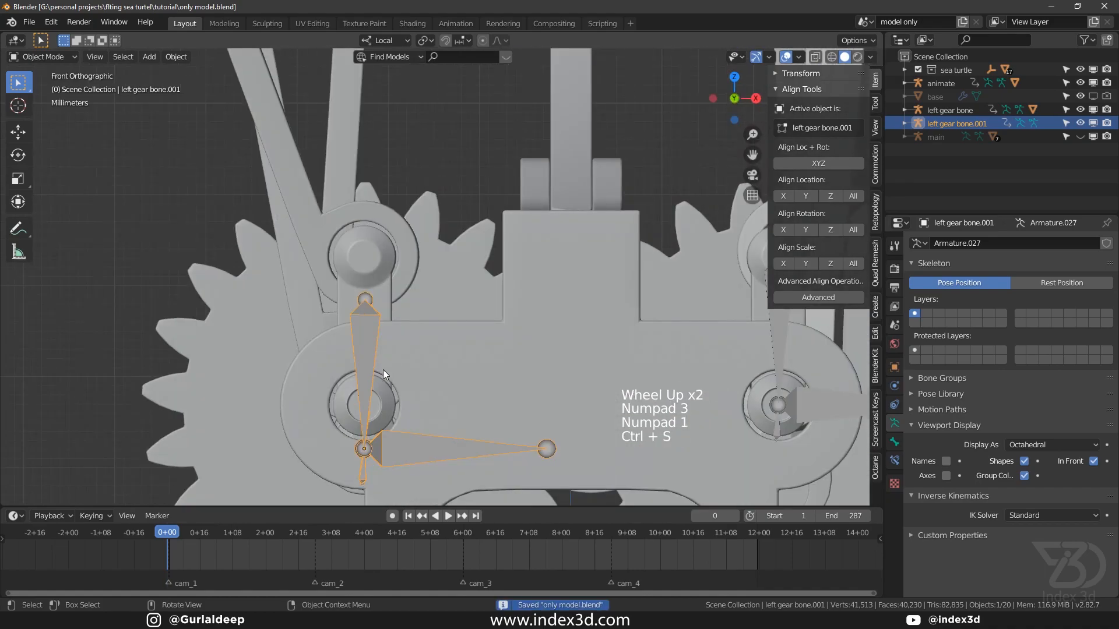
pyautogui.keyDown('shift'); pyautogui.moveTo(385, 362); pyautogui.dragTo(402, 384, button='middle'); pyautogui.keyUp('shift')
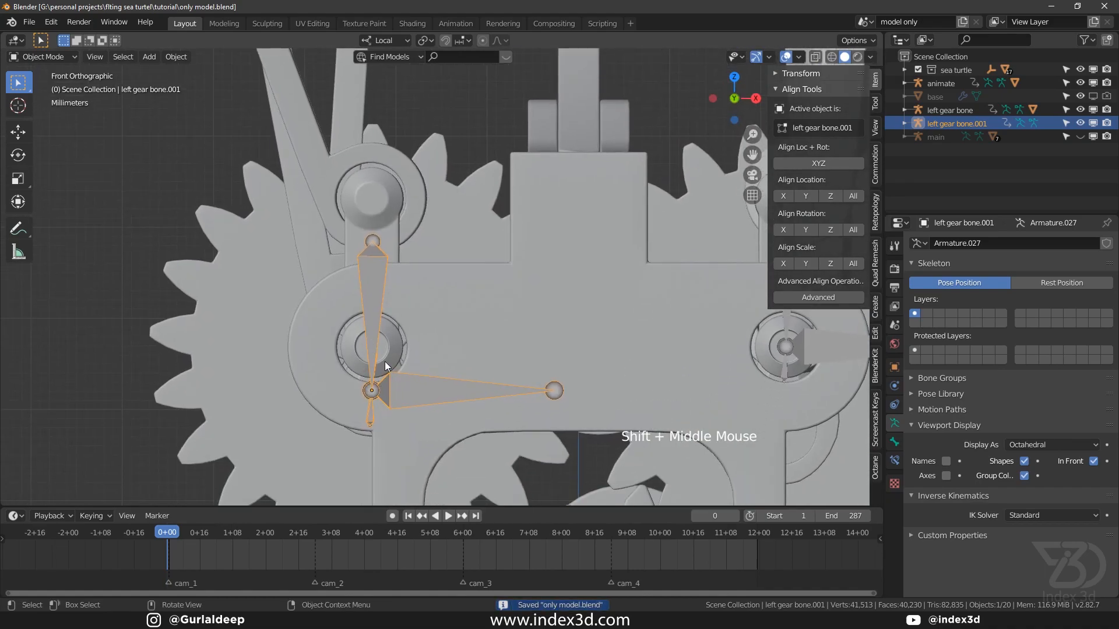
pyautogui.scroll(-2, 377, 277)
pyautogui.keyDown('shift'); pyautogui.moveTo(390, 311); pyautogui.dragTo(369, 312, button='middle'); pyautogui.keyUp('shift')
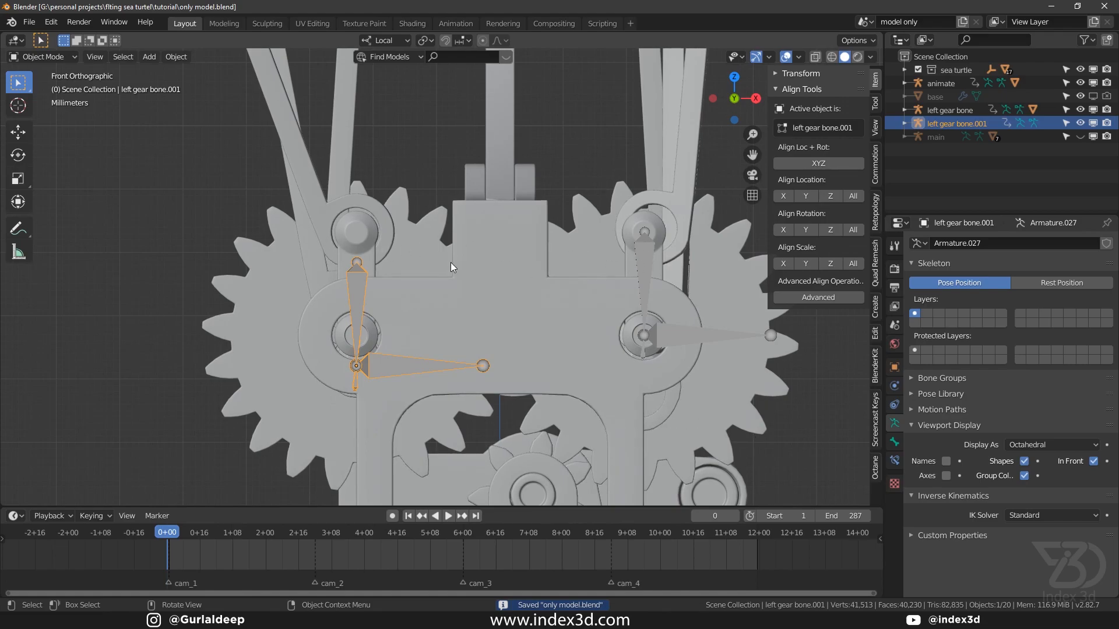
pyautogui.scroll(-2, 467, 303)
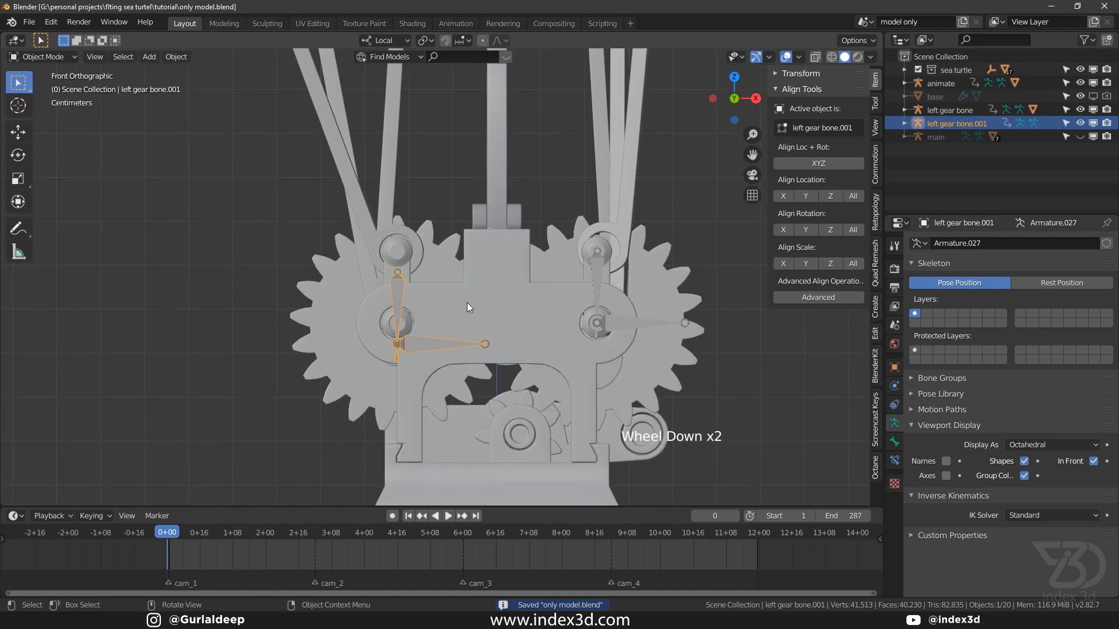
# Set the transform orientation to Global, align the duplicated armature's location to gear_r, and save the file.
pyautogui.click(385, 40)
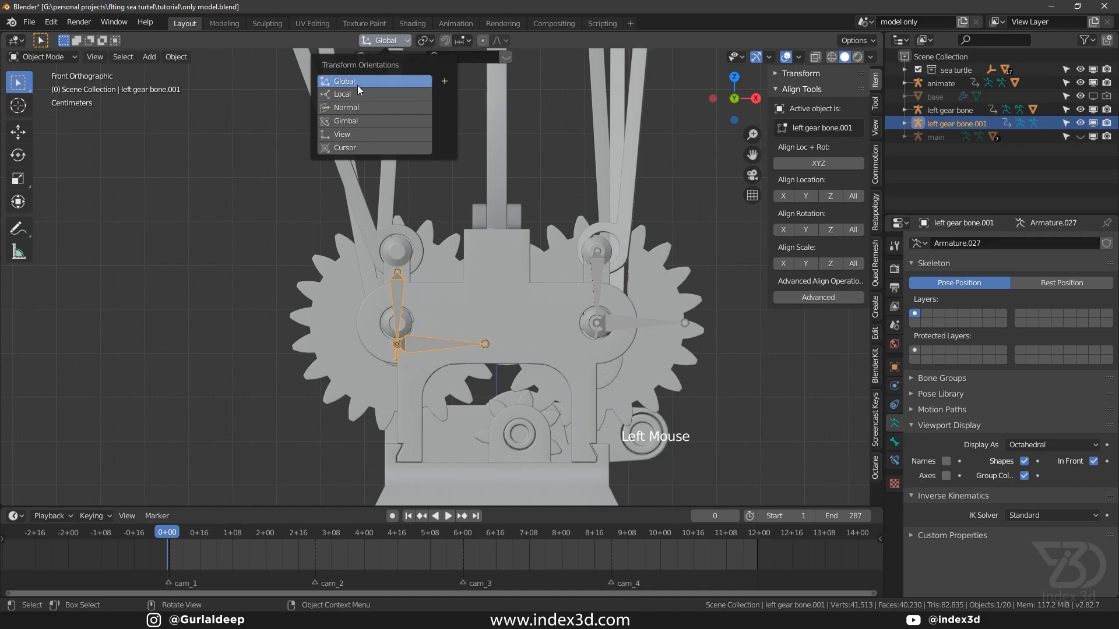
pyautogui.keyDown('shift'); pyautogui.click(394, 306); pyautogui.keyUp('shift')
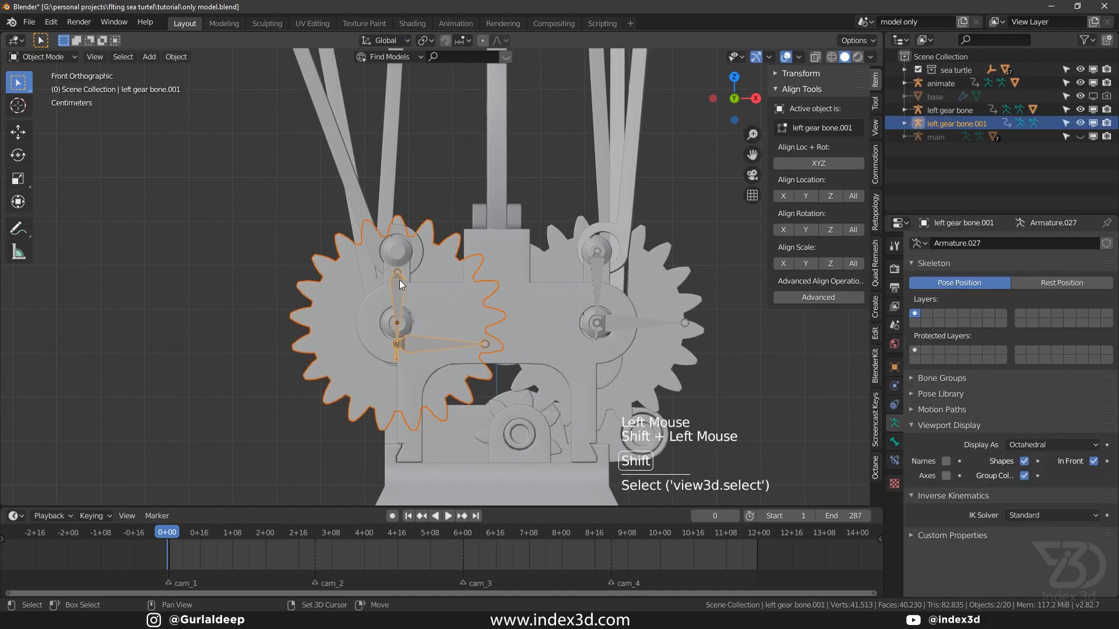
pyautogui.keyDown('shift'); pyautogui.click(398, 283); pyautogui.keyUp('shift')
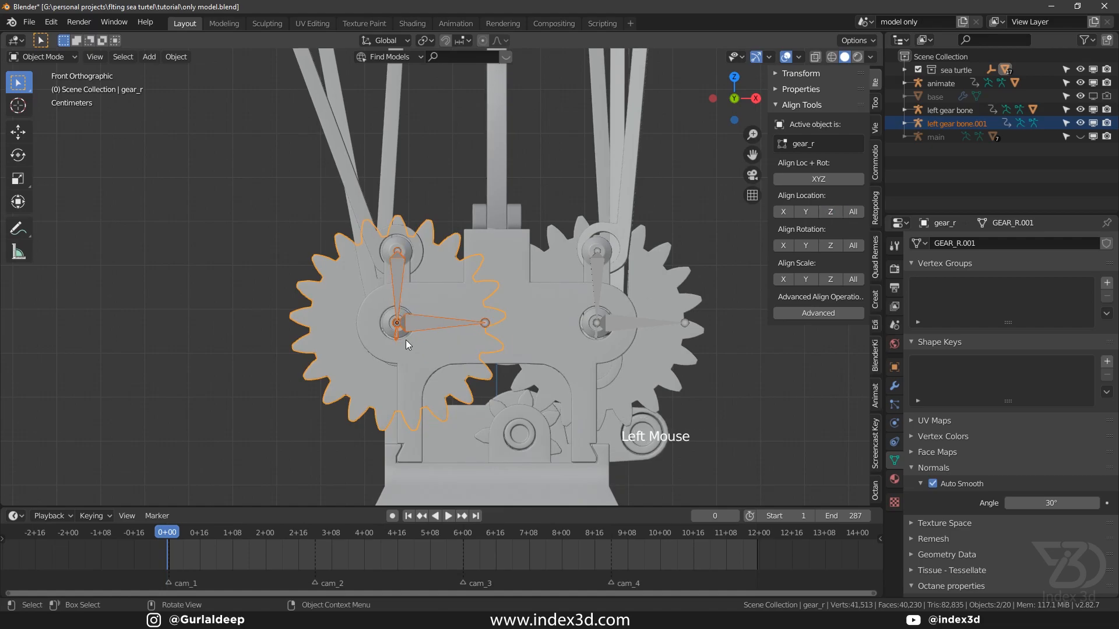
pyautogui.hotkey('ctrl', 's')
# Parent gear_r to the duplicated gear armature using the Bone option.
pyautogui.scroll(-2, 418, 319)
pyautogui.moveTo(418, 319); pyautogui.dragTo(347, 386, button='middle')
pyautogui.click(242, 379)
pyautogui.click(416, 315)
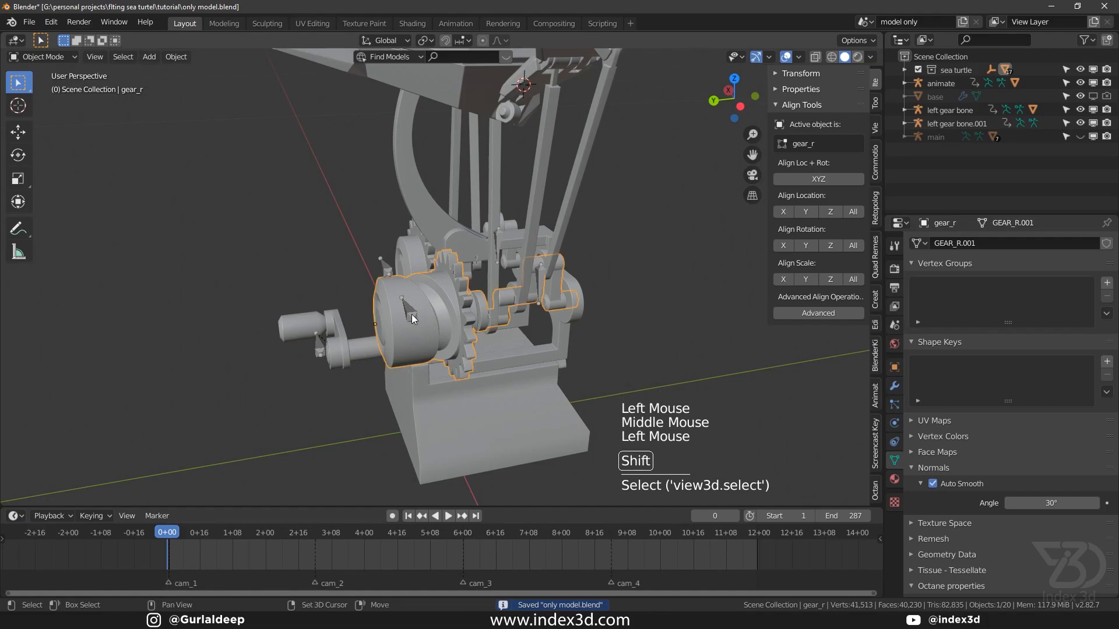
pyautogui.keyDown('shift'); pyautogui.click(411, 313); pyautogui.keyUp('shift')
pyautogui.press('Tab')
pyautogui.click(415, 321)
pyautogui.press('Tab')
pyautogui.click(422, 321)
pyautogui.keyDown('shift'); pyautogui.click(415, 323); pyautogui.keyUp('shift')
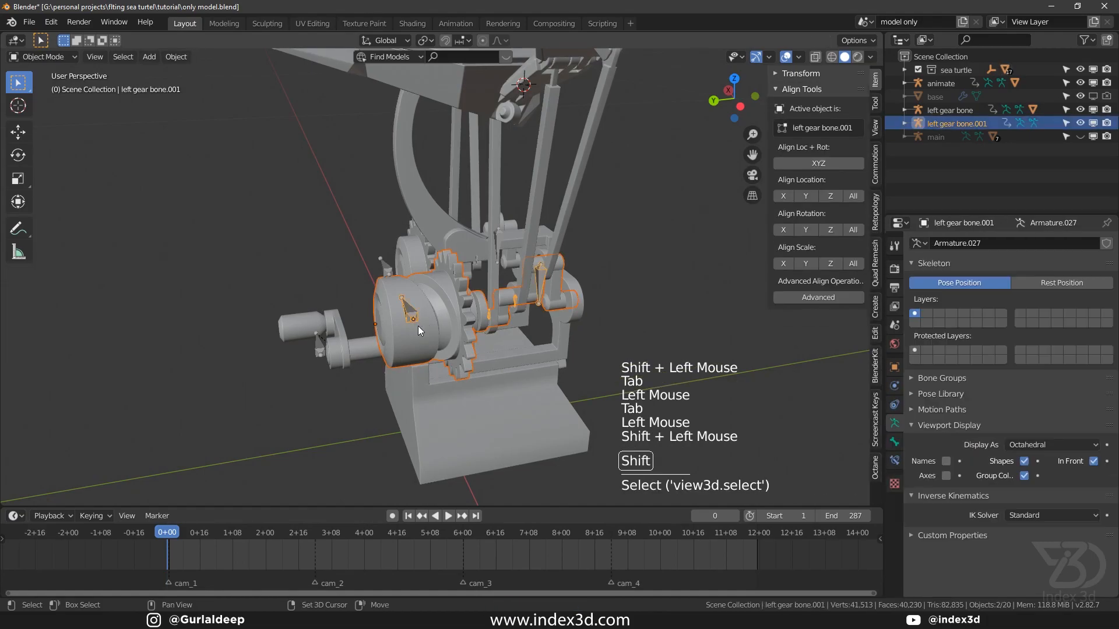
pyautogui.hotkey('ctrl', 'p')
pyautogui.click(414, 329)
# Play the animation to check the right gear's rotation, return to frame 0 and save the file.
pyautogui.press('space')
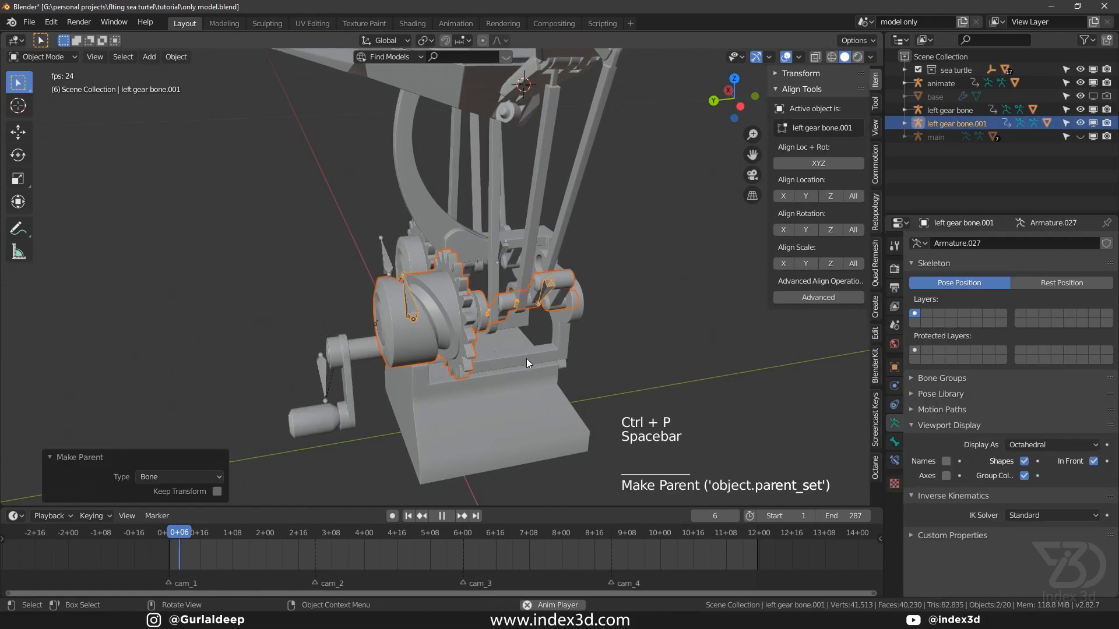
pyautogui.press('space')
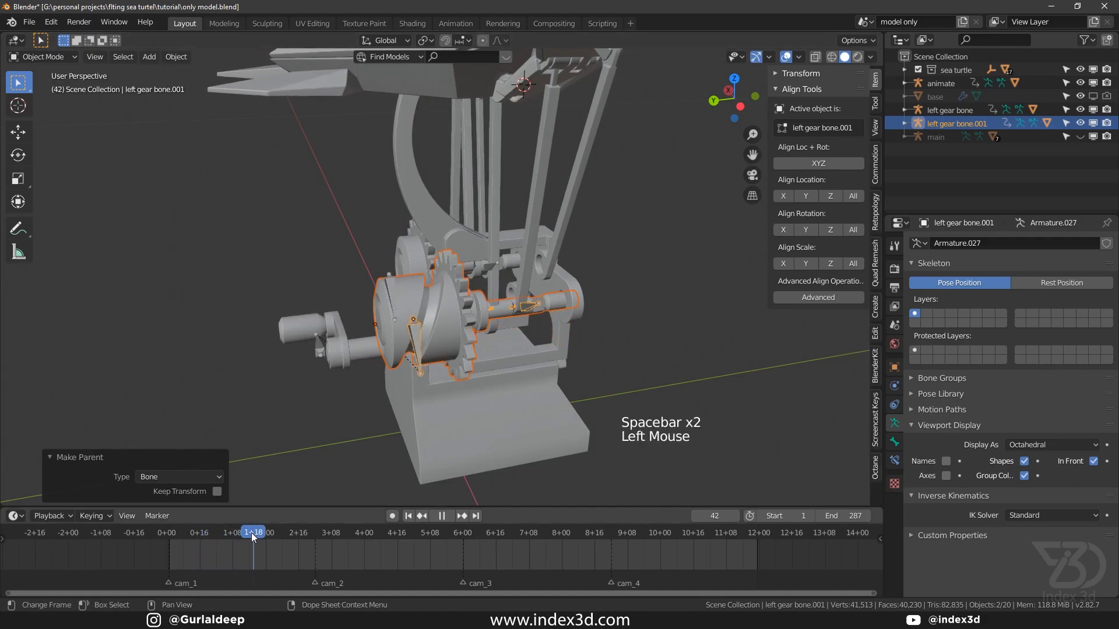
pyautogui.click(166, 542)
pyautogui.hotkey('ctrl', 's')
# Rename the duplicated gear armature as "right gear bone" and save the file.
pyautogui.scroll(3, 367, 341)
pyautogui.keyDown('shift'); pyautogui.moveTo(350, 332); pyautogui.dragTo(370, 346, button='middle'); pyautogui.keyUp('shift')
pyautogui.click(364, 344)
pyautogui.press('F2')
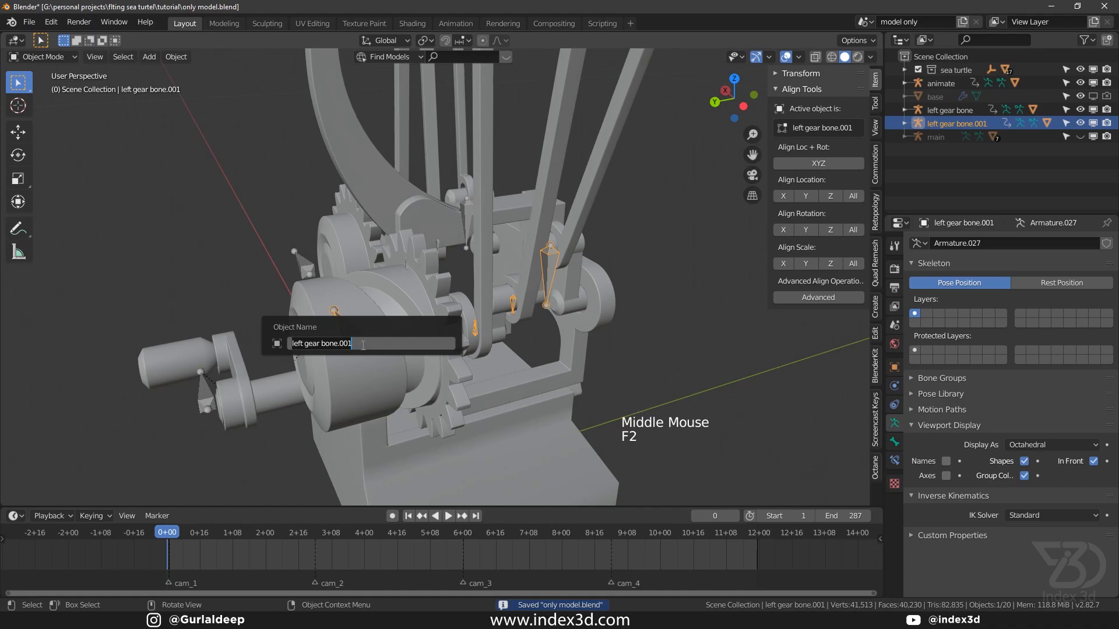
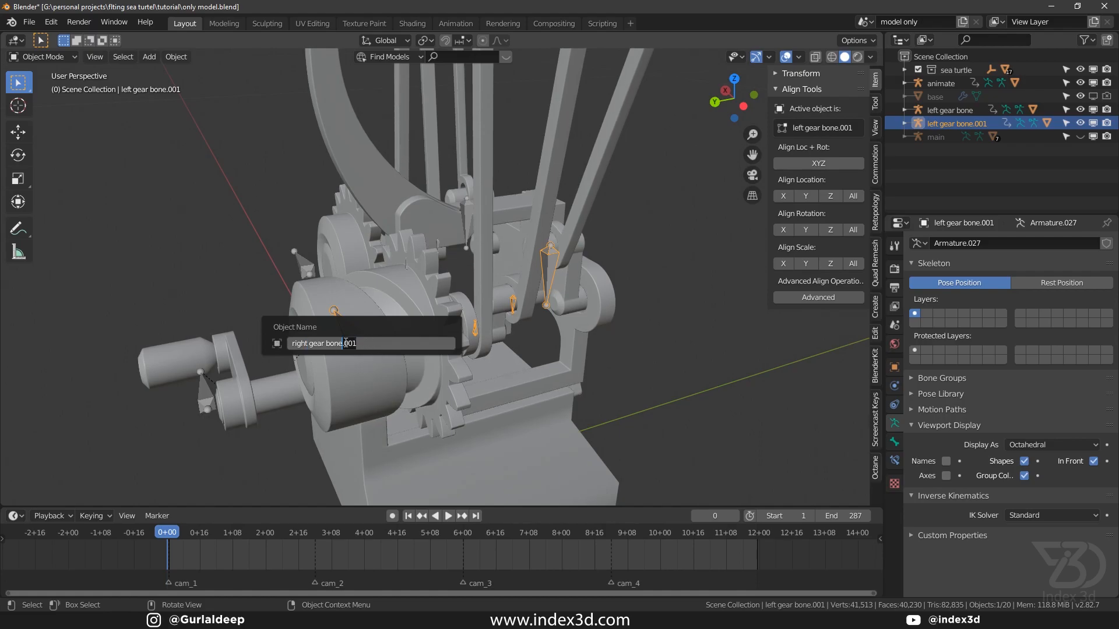
pyautogui.press('Return')
pyautogui.hotkey('ctrl', 's')
# Check the name of the small stick target bone in the right gear armature's Edit Mode, returning to Object Mode and saving.
pyautogui.press('Tab')
pyautogui.press('Tab')
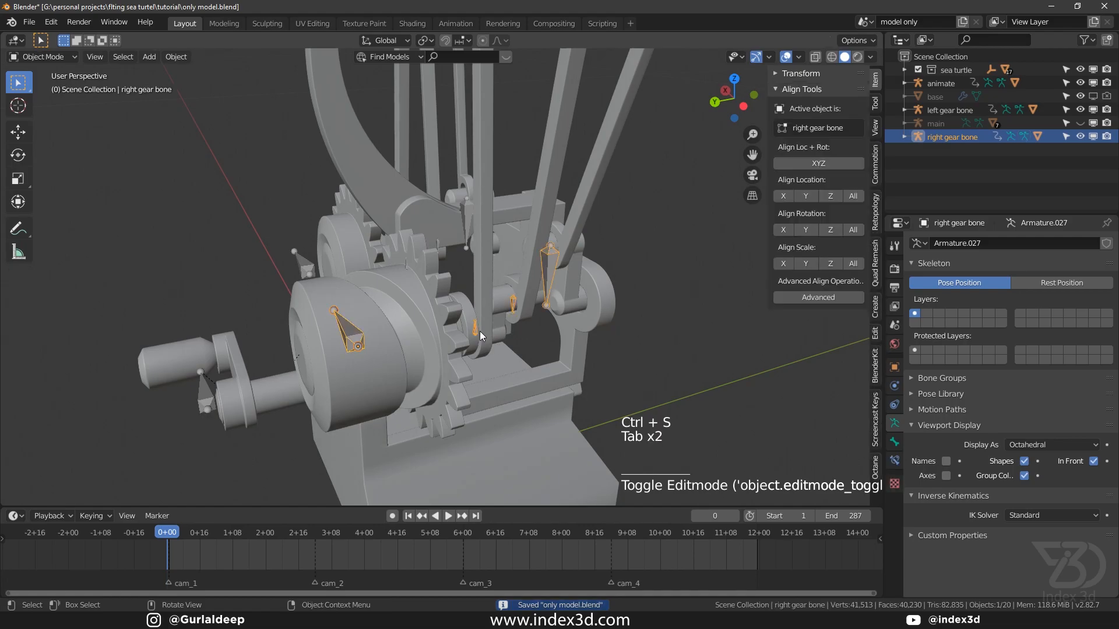
pyautogui.click(481, 332)
pyautogui.press('Tab')
pyautogui.click(479, 332)
pyautogui.press('Tab')
pyautogui.click(477, 330)
pyautogui.press('Tab')
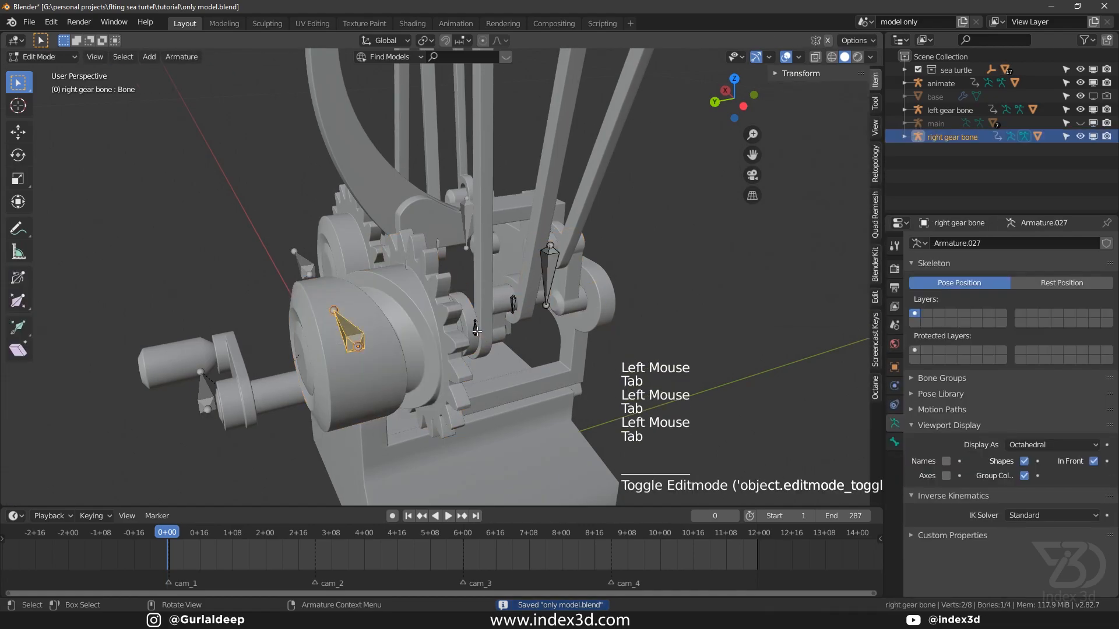
pyautogui.click(477, 331)
pyautogui.press('F2')
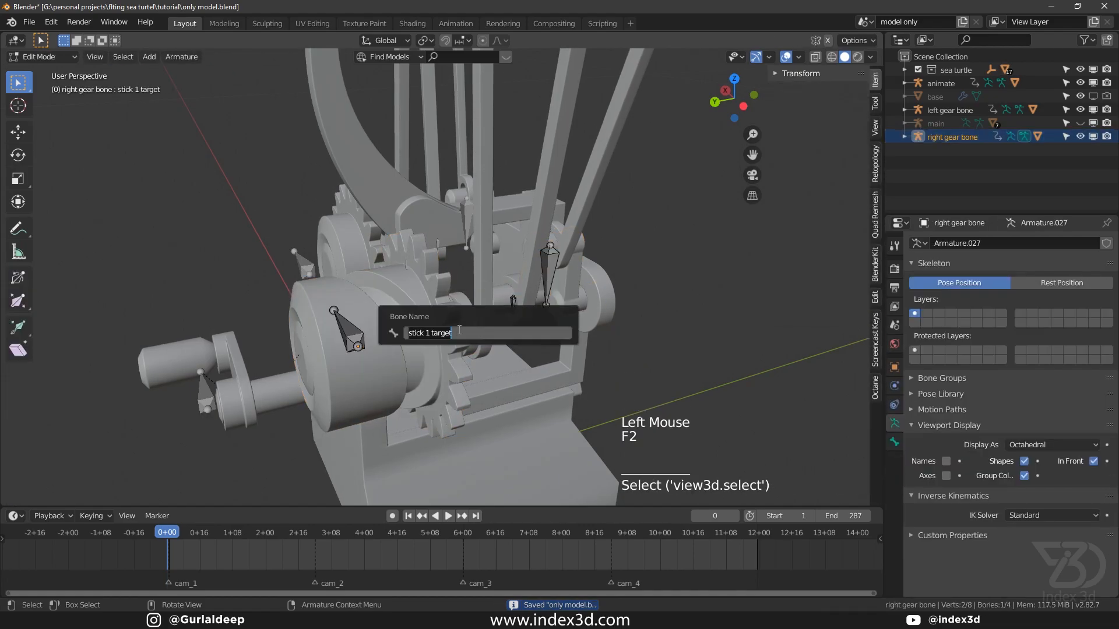
pyautogui.hotkey('ctrl', 's')
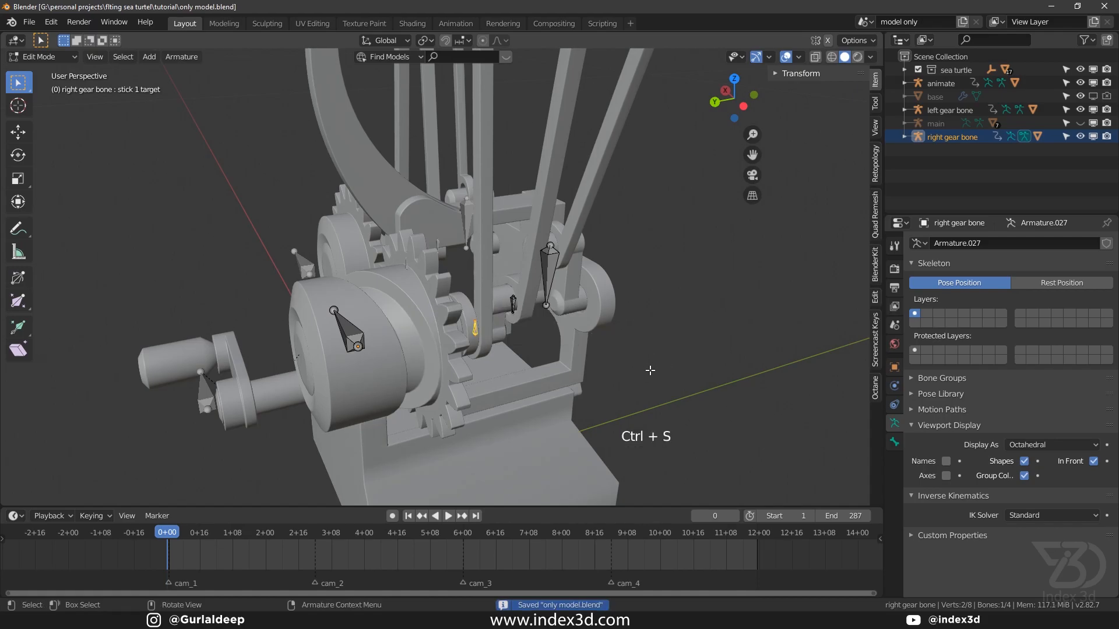
pyautogui.press('Tab')
pyautogui.hotkey('ctrl', 's')
# Select the hidden main armature, unhide it in the viewport, and save the file.
pyautogui.scroll(-3, 487, 271)
pyautogui.keyDown('shift'); pyautogui.moveTo(487, 271); pyautogui.dragTo(641, 279, button='middle'); pyautogui.keyUp('shift')
pyautogui.hotkey('ctrl', 's')
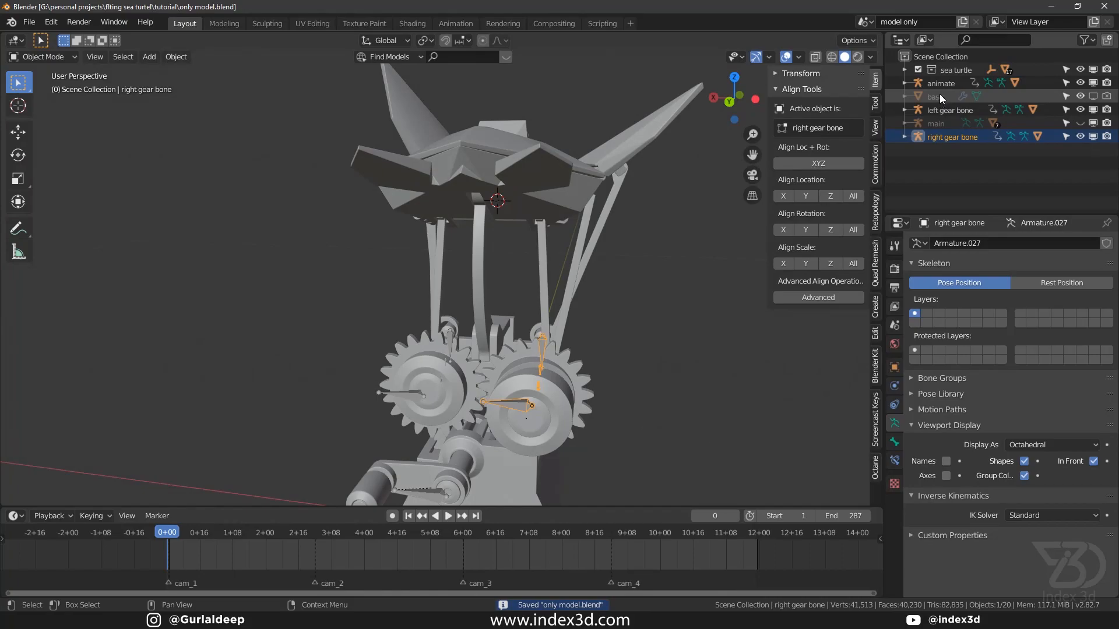
pyautogui.click(935, 123)
pyautogui.click(1081, 123)
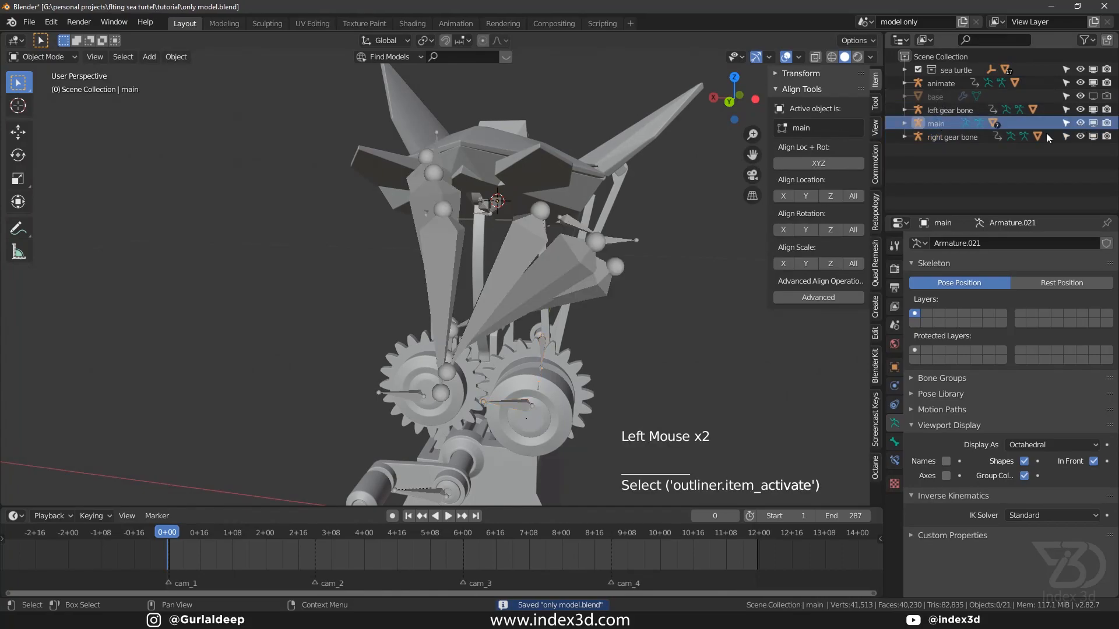
pyautogui.hotkey('ctrl', 's')
# Put the main armature into Pose Mode, save the file, and turn off its In Front display.
pyautogui.keyDown('shift'); pyautogui.moveTo(539, 274); pyautogui.dragTo(466, 250, button='middle'); pyautogui.keyUp('shift')
pyautogui.moveTo(466, 251); pyautogui.dragTo(387, 221, button='middle')
pyautogui.hotkey('ctrl', 's')
pyautogui.keyDown('shift'); pyautogui.moveTo(508, 254); pyautogui.dragTo(409, 245, button='middle'); pyautogui.keyUp('shift')
pyautogui.click(366, 239)
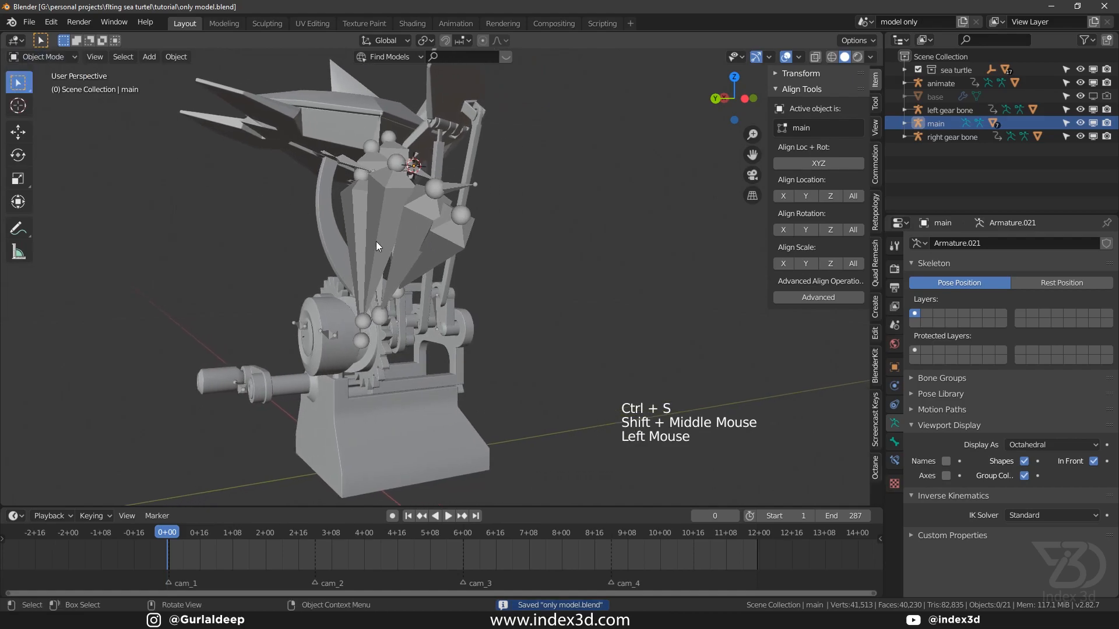
pyautogui.click(408, 233)
pyautogui.click(43, 102)
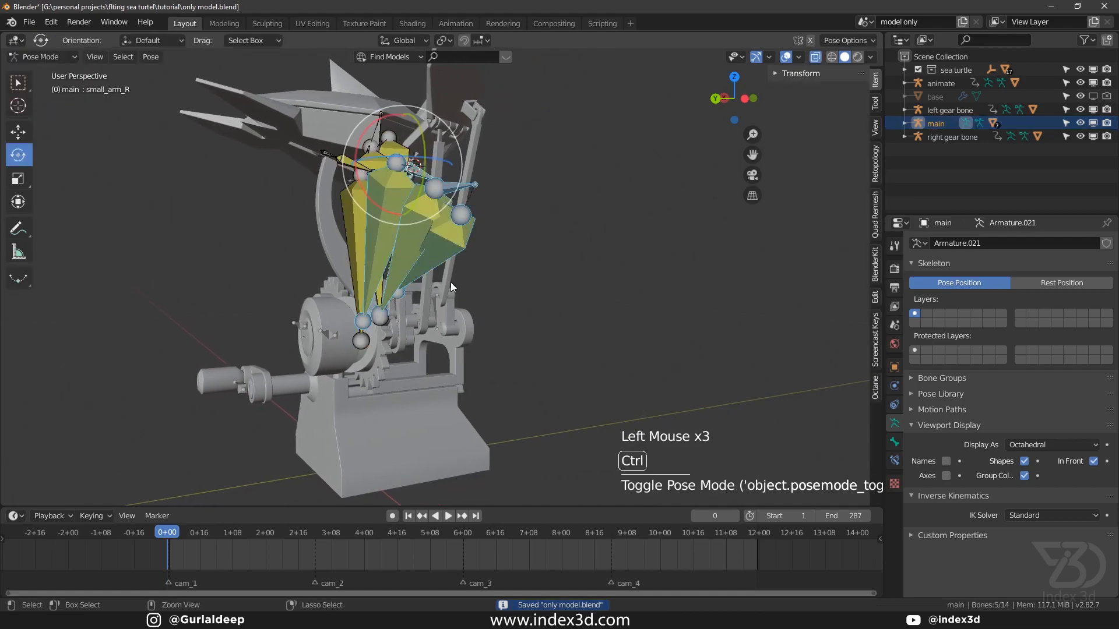
pyautogui.hotkey('ctrl', 's')
pyautogui.click(447, 239)
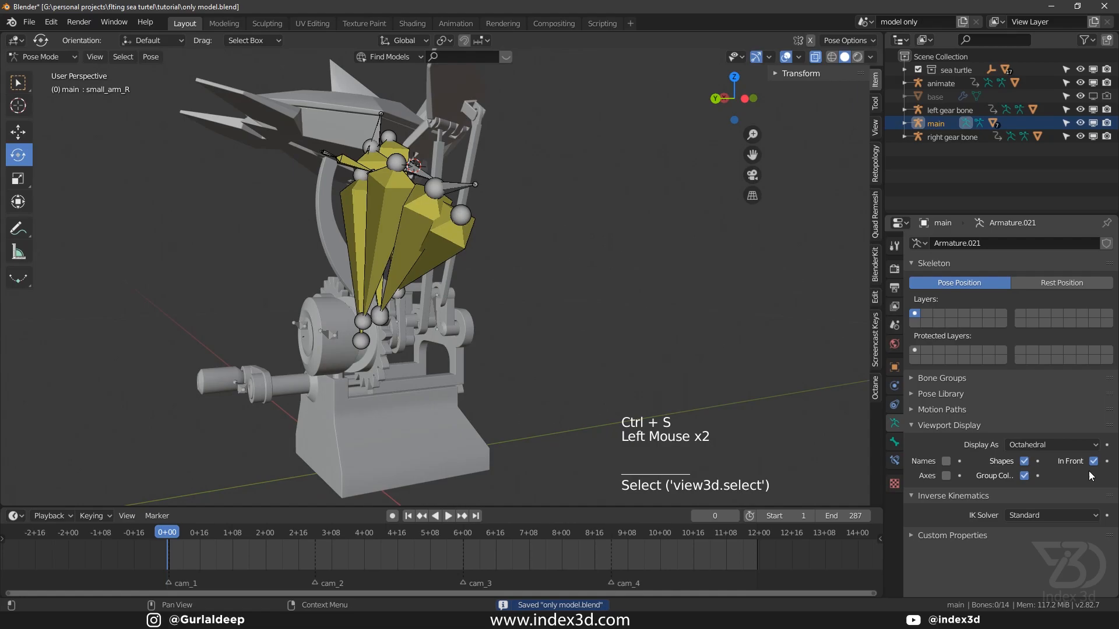
# Set the IK constraint target of bone stick_3_R to right gear bone and save the file.
pyautogui.click(452, 236)
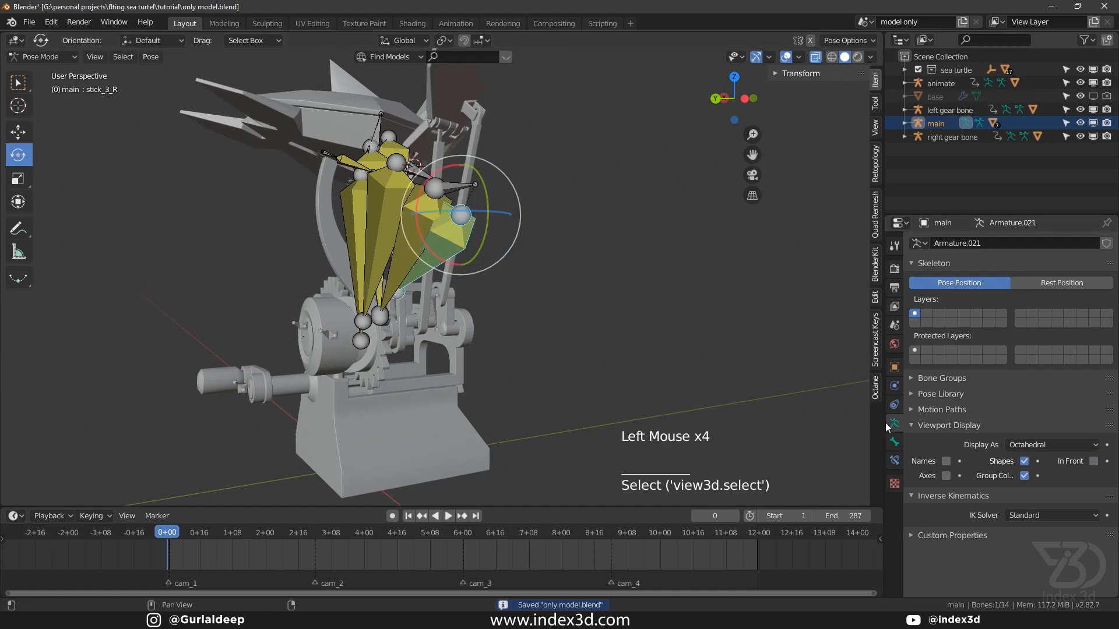
pyautogui.click(895, 461)
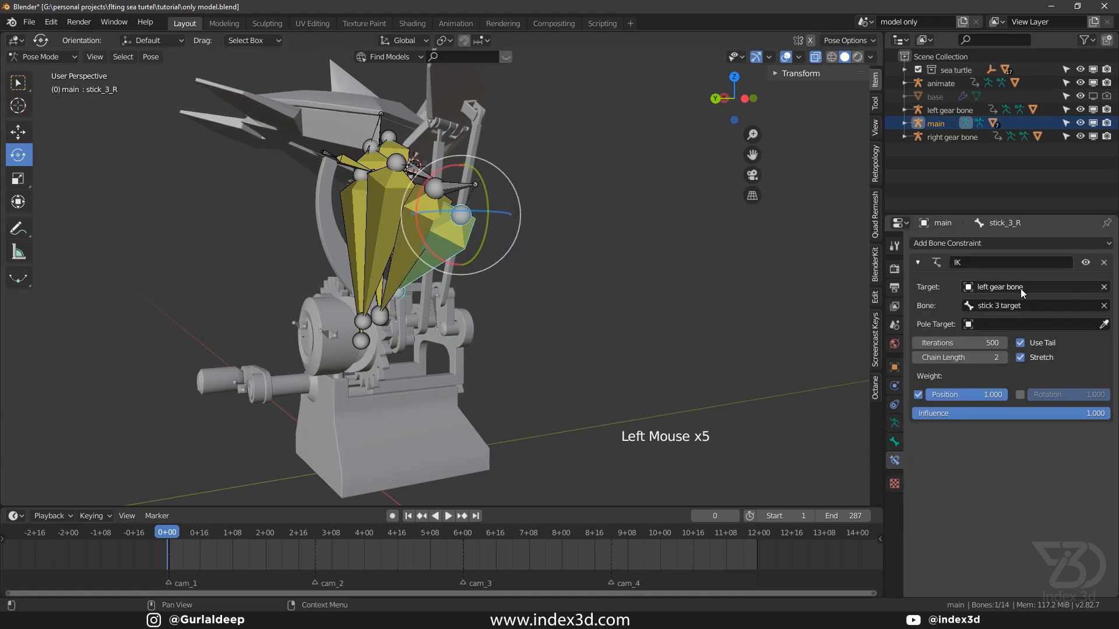
pyautogui.click(1022, 288)
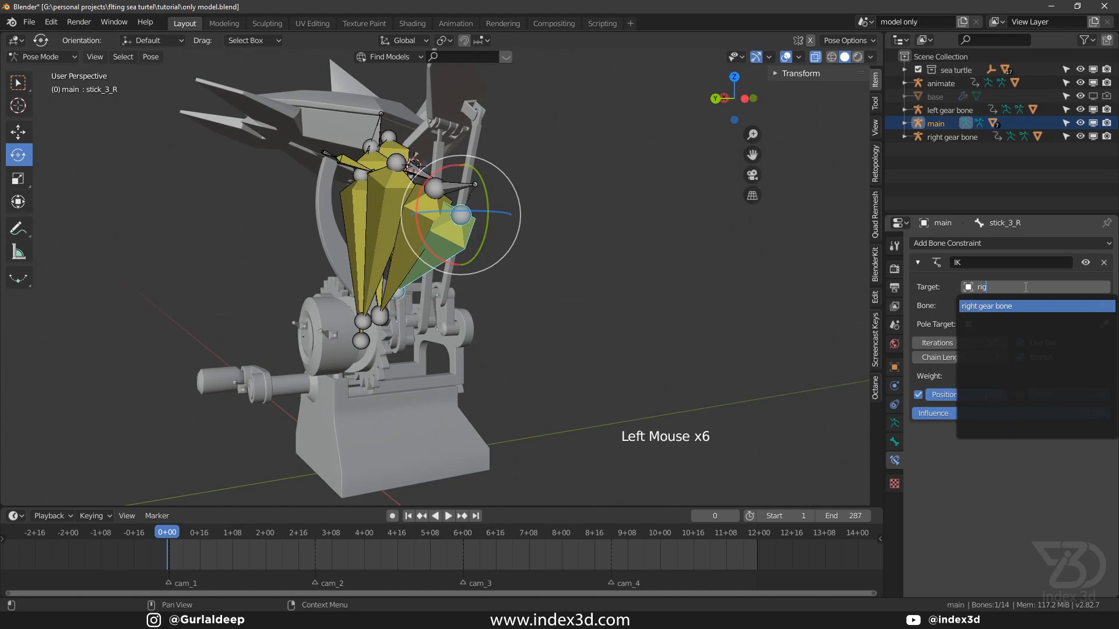
pyautogui.press('Return')
pyautogui.hotkey('ctrl', 's')
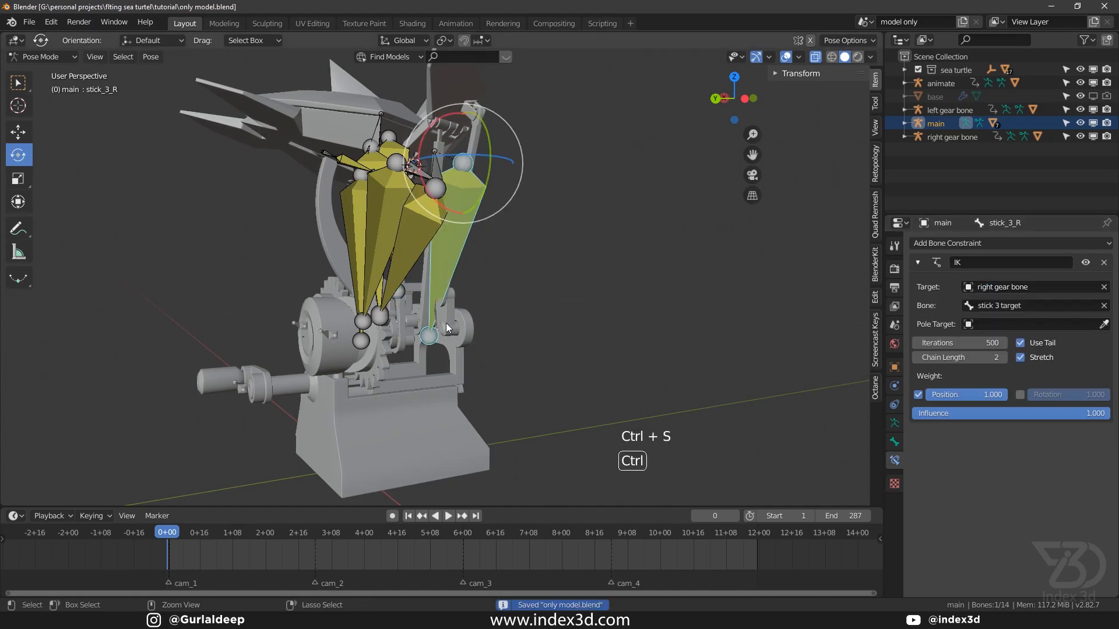
# Set the IK constraint target of bone stick_2_R to right gear bone.
pyautogui.click(449, 262)
pyautogui.click(987, 285)
pyautogui.write('r')
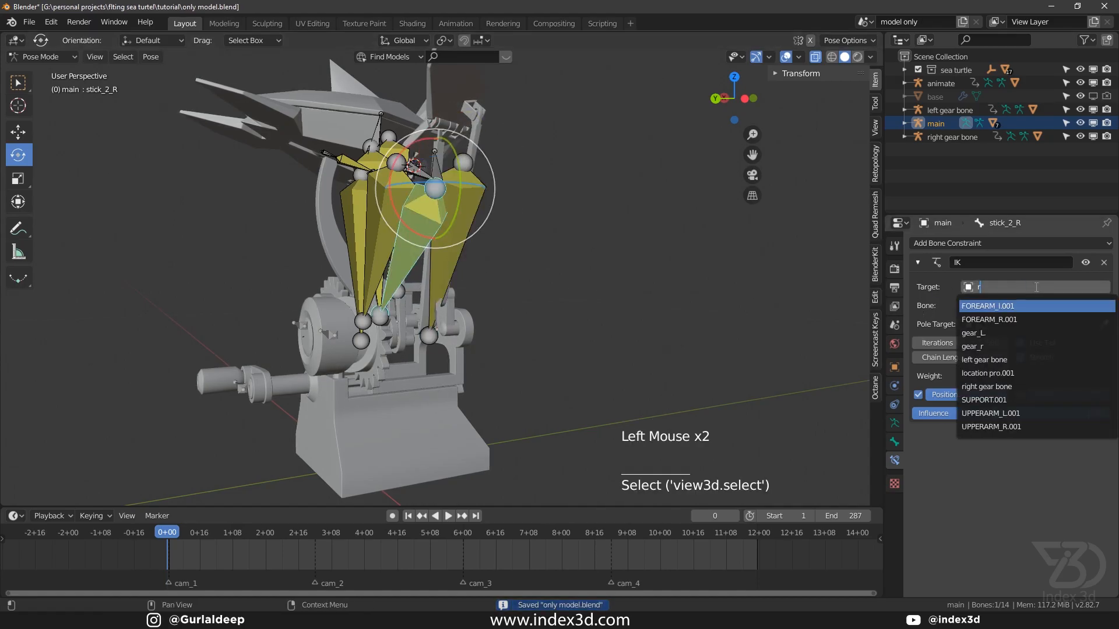
pyautogui.write('igh')
pyautogui.press('Return')
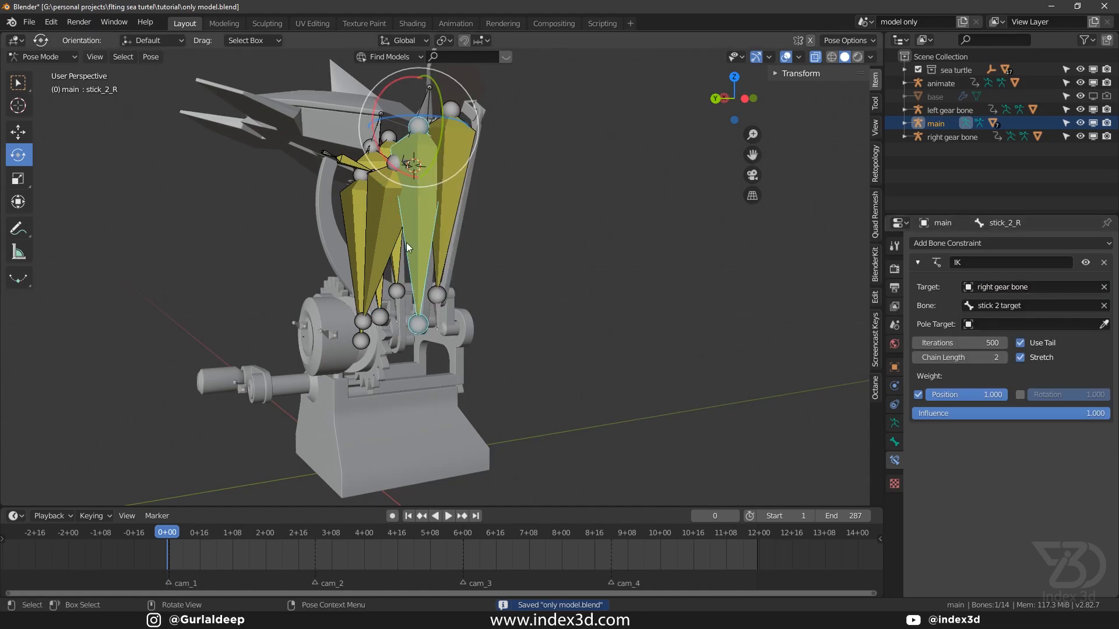
# Set the IK constraint target of bone stick_1_R to right gear bone and save the file.
pyautogui.click(378, 245)
pyautogui.doubleClick(1019, 292)
pyautogui.write('r')
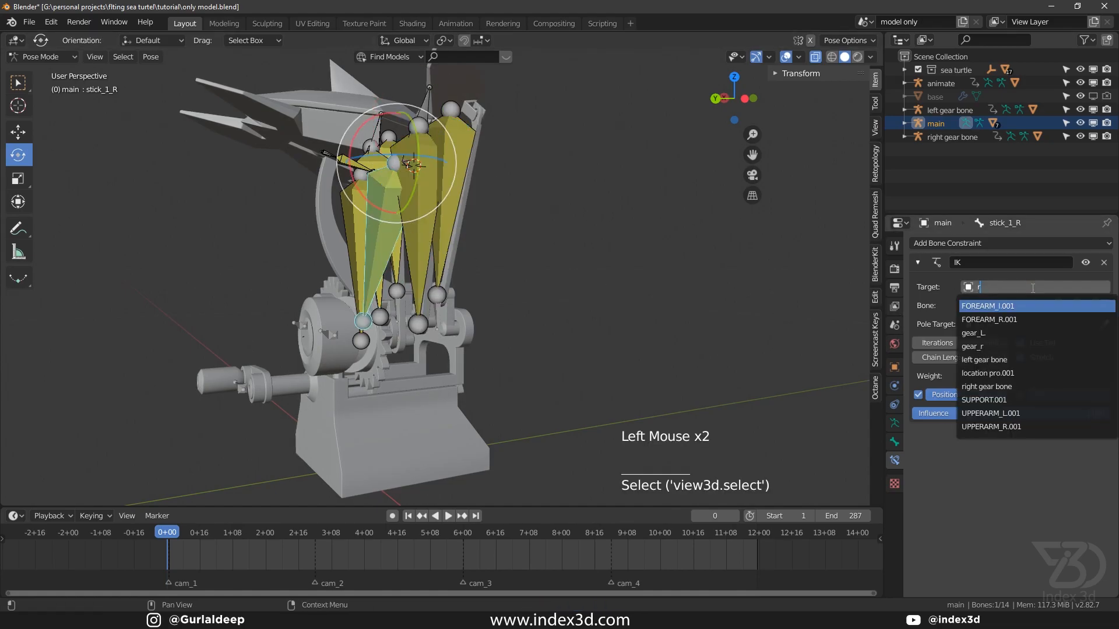
pyautogui.write('igh')
pyautogui.press('Return')
pyautogui.hotkey('ctrl', 's')
# Return the main armature to Object Mode, save the file, and play the animation to check the right-side sticks.
pyautogui.scroll(-2, 699, 233)
pyautogui.moveTo(670, 228); pyautogui.dragTo(264, 218, button='middle')
pyautogui.hotkey('ctrl', 's')
pyautogui.click(46, 58)
pyautogui.hotkey('ctrl', 's')
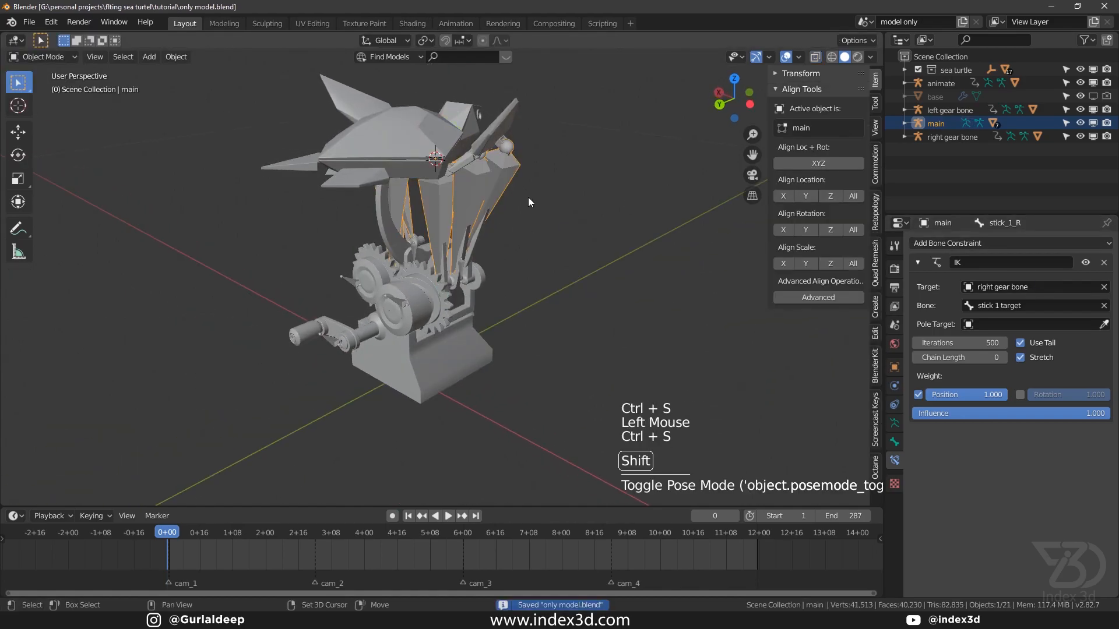
pyautogui.keyDown('shift'); pyautogui.moveTo(537, 194); pyautogui.dragTo(393, 350, button='middle'); pyautogui.keyUp('shift')
pyautogui.press('space')
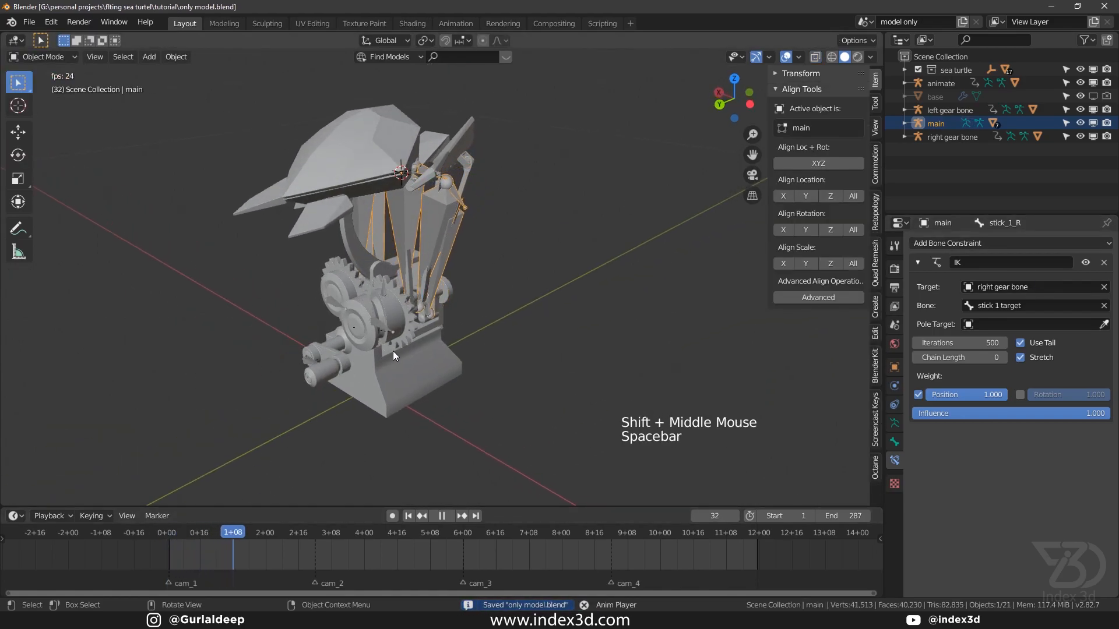
# Stop the playback, return to frame 0 and save the file.
pyautogui.press('space')
pyautogui.click(162, 543)
pyautogui.hotkey('ctrl', 's')
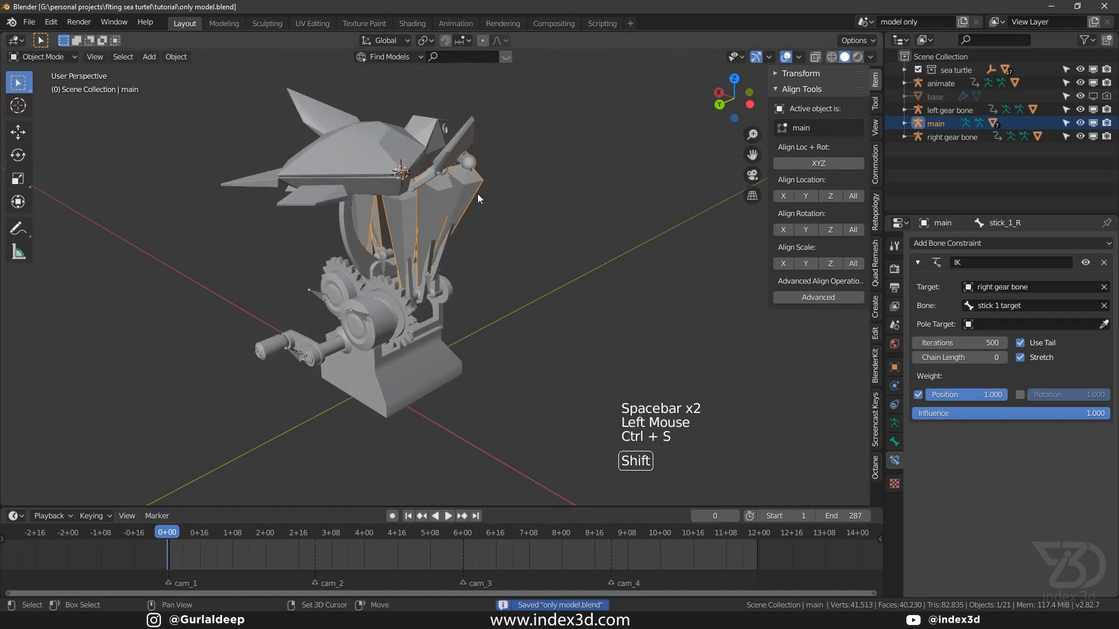
# Play the animation from the turtle's front to check the stick bones on both sides, then return to frame 0 and save.
pyautogui.keyDown('shift'); pyautogui.moveTo(476, 199); pyautogui.dragTo(408, 245, button='middle'); pyautogui.keyUp('shift')
pyautogui.scroll(5, 381, 240)
pyautogui.click(381, 239)
pyautogui.click(433, 317)
pyautogui.moveTo(433, 317); pyautogui.dragTo(320, 287, button='middle')
pyautogui.hotkey('ctrl', 's')
pyautogui.keyDown('shift'); pyautogui.moveTo(560, 288); pyautogui.dragTo(314, 234, button='middle'); pyautogui.keyUp('shift')
pyautogui.moveTo(562, 254); pyautogui.dragTo(505, 256, button='middle')
pyautogui.press('space')
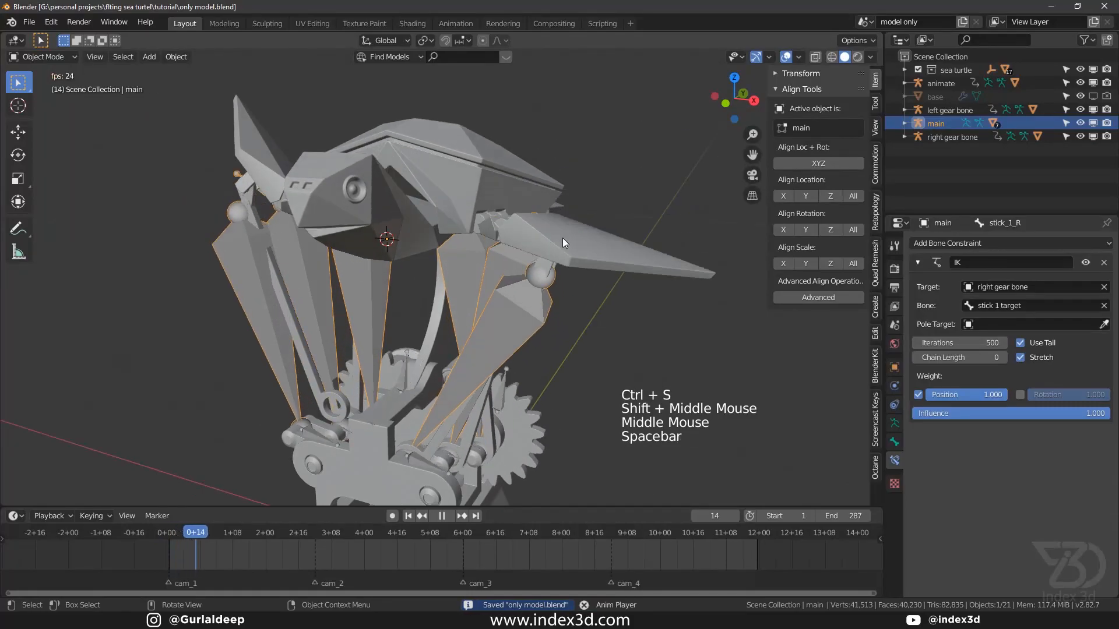
pyautogui.press('space')
pyautogui.press('space')
pyautogui.press('space')
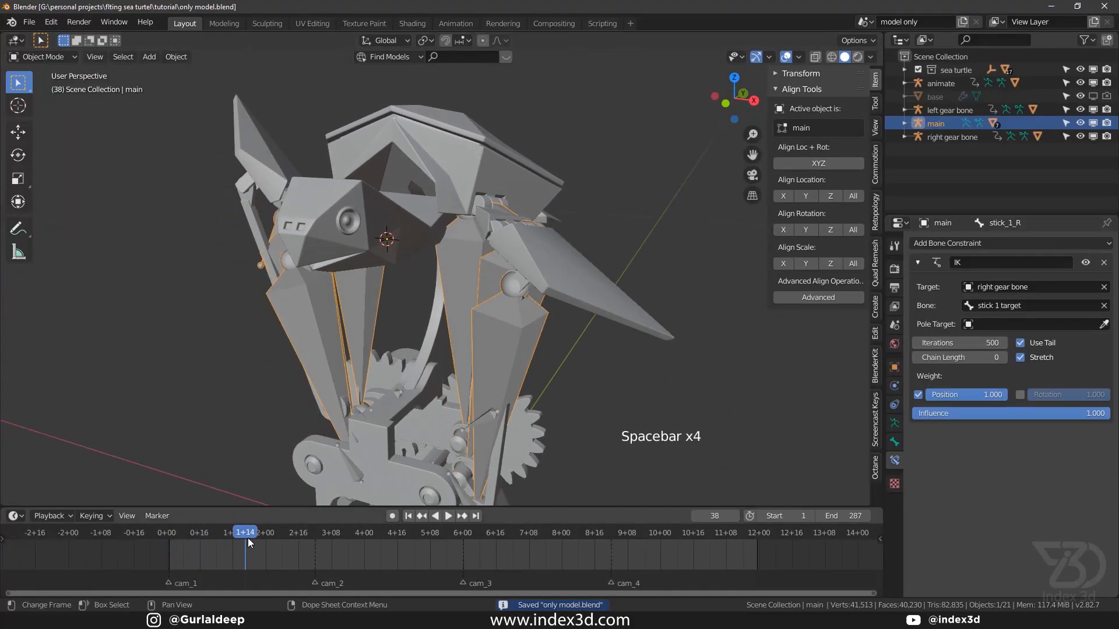
pyautogui.click(166, 544)
pyautogui.hotkey('ctrl', 's')
# Make small_arm_R the active bone of the main armature at frame 0 and return to Object Mode.
pyautogui.keyDown('shift'); pyautogui.moveTo(252, 194); pyautogui.dragTo(303, 238, button='middle'); pyautogui.keyUp('shift')
pyautogui.moveTo(303, 239); pyautogui.dragTo(348, 282, button='middle')
pyautogui.hotkey('ctrl', 's')
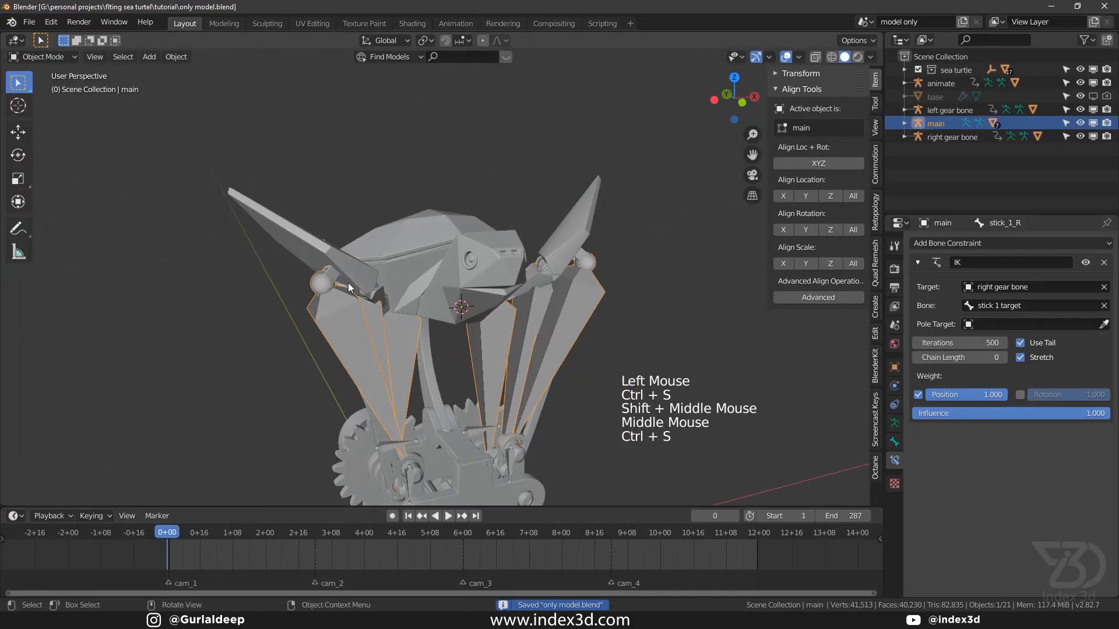
pyautogui.scroll(5, 329, 266)
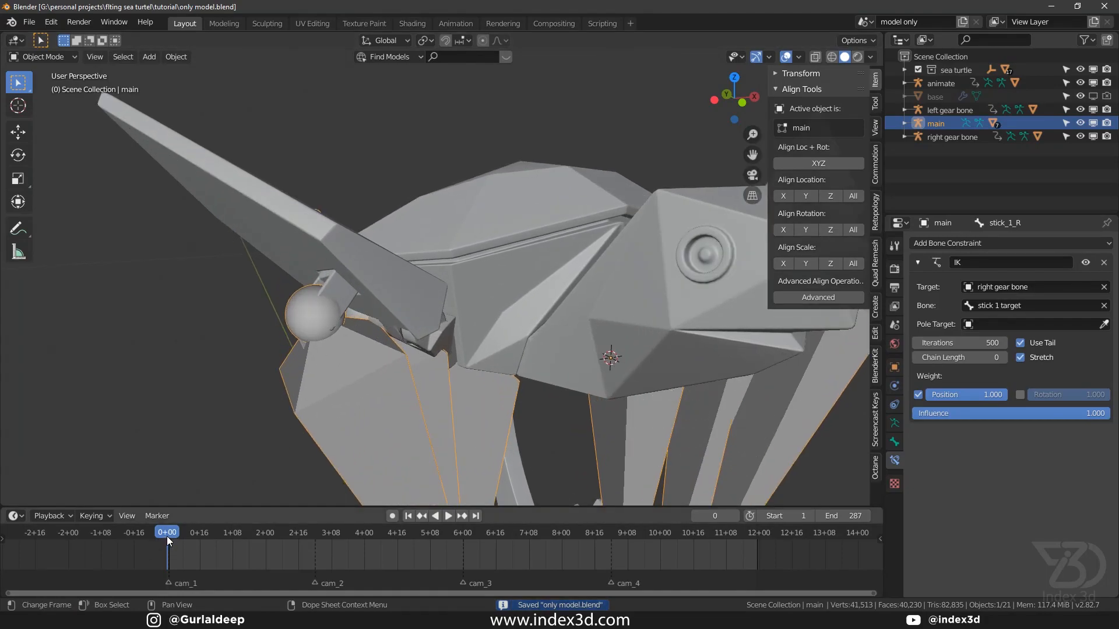
pyautogui.hotkey('ctrl', 's')
pyautogui.moveTo(172, 533); pyautogui.dragTo(95, 527)
pyautogui.keyDown('shift'); pyautogui.moveTo(337, 257); pyautogui.dragTo(320, 277, button='middle'); pyautogui.keyUp('shift')
pyautogui.moveTo(321, 277); pyautogui.dragTo(309, 291, button='middle')
pyautogui.moveTo(309, 291); pyautogui.dragTo(298, 304, button='middle')
pyautogui.scroll(3, 375, 247)
pyautogui.keyDown('shift'); pyautogui.moveTo(376, 247); pyautogui.dragTo(345, 324, button='middle'); pyautogui.keyUp('shift')
pyautogui.scroll(1, 410, 277)
pyautogui.click(399, 297)
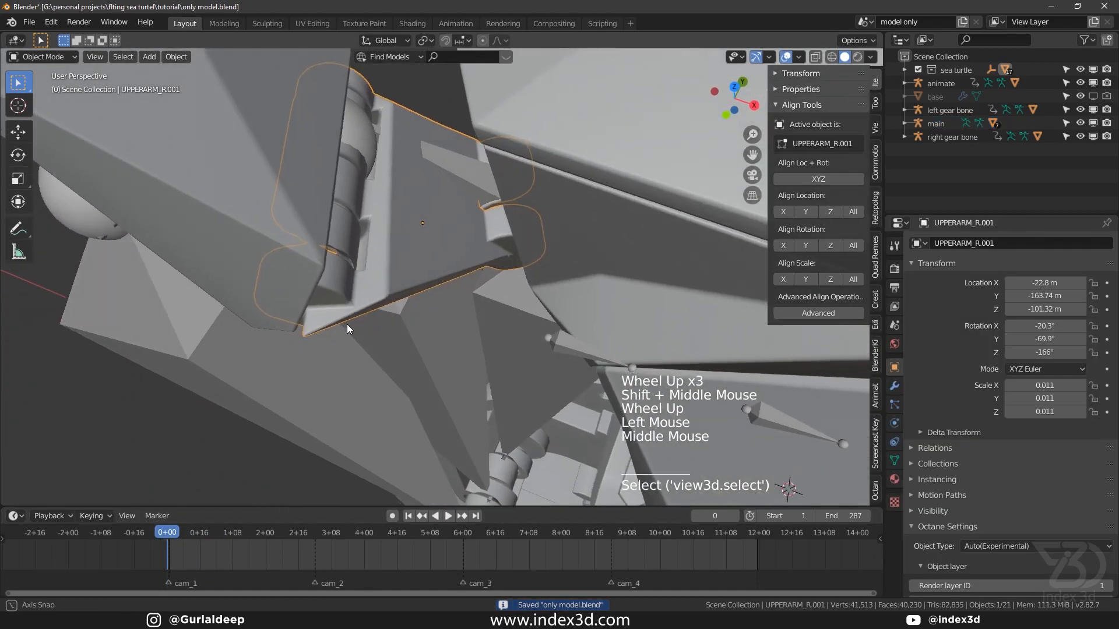
pyautogui.scroll(1, 403, 271)
pyautogui.scroll(2, 408, 273)
pyautogui.press('Tab')
pyautogui.press('Tab')
pyautogui.press('Tab')
pyautogui.click(466, 216)
pyautogui.press('Tab')
pyautogui.click(454, 214)
pyautogui.press('Tab')
# Parent the right upper arm mesh UPPERARM_R.001 to the small_arm_R bone of the main armature and save the file.
pyautogui.click(428, 278)
pyautogui.keyDown('shift'); pyautogui.click(455, 255); pyautogui.keyUp('shift')
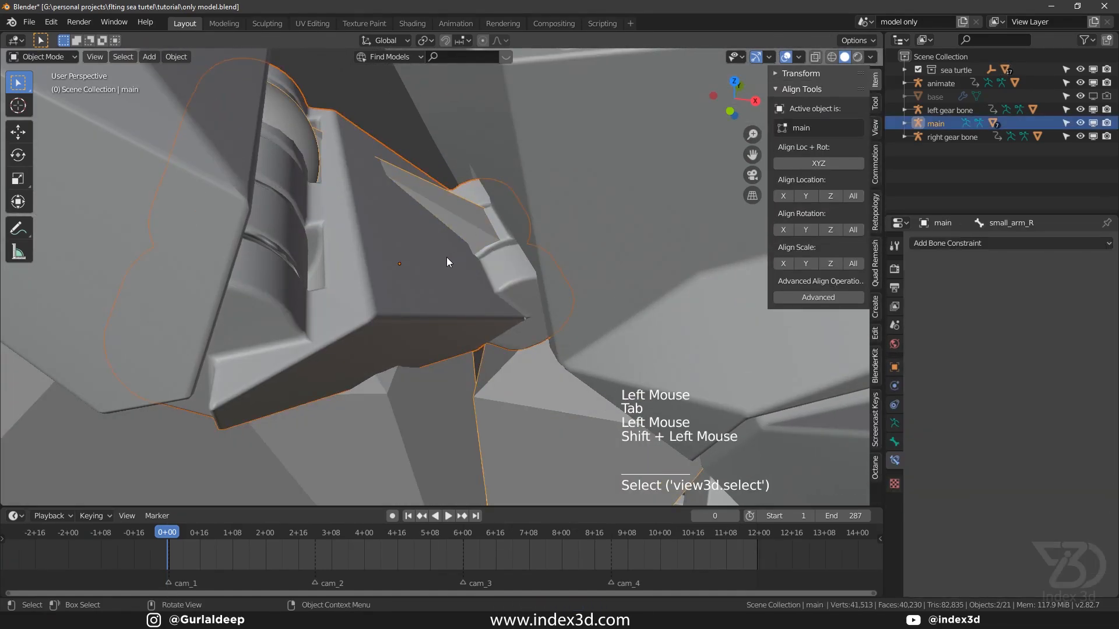
pyautogui.hotkey('ctrl', 'p')
pyautogui.click(449, 256)
pyautogui.hotkey('ctrl', 's')
pyautogui.scroll(-4, 287, 244)
pyautogui.keyDown('shift'); pyautogui.moveTo(287, 244); pyautogui.dragTo(629, 215, button='middle'); pyautogui.keyUp('shift')
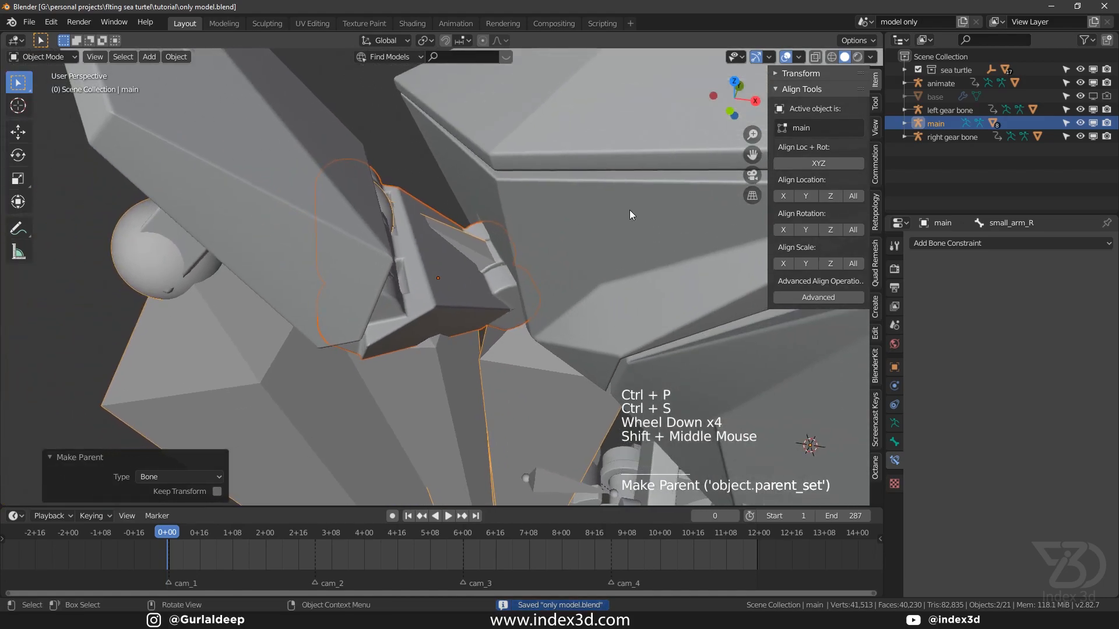
# Enable the In Front viewport display for the main armature.
pyautogui.click(894, 442)
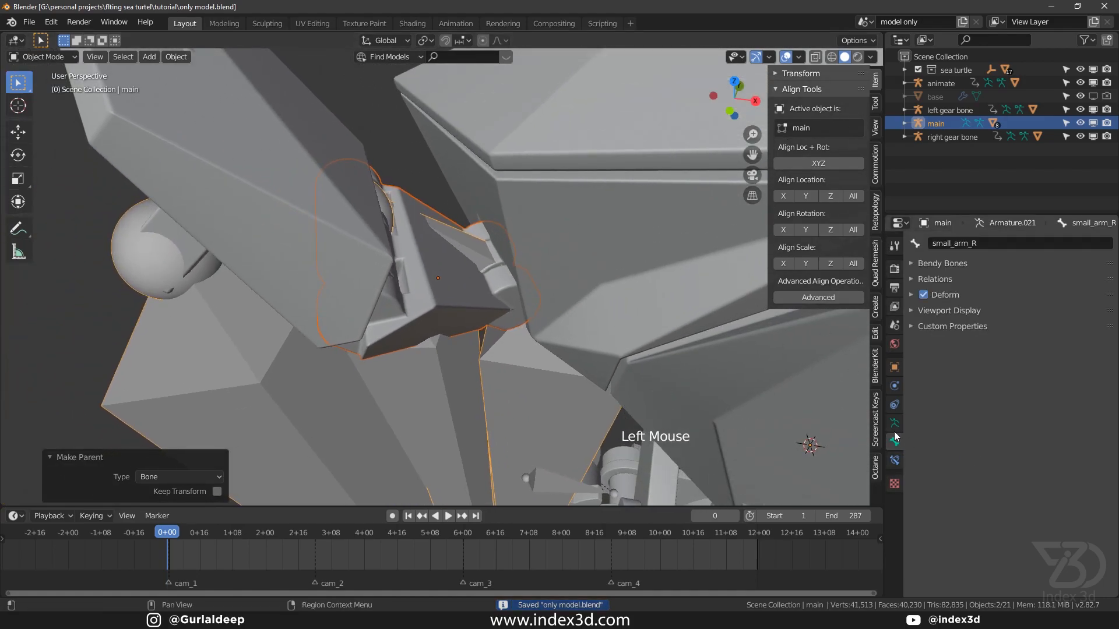
pyautogui.click(893, 423)
pyautogui.click(1093, 461)
pyautogui.keyDown('shift'); pyautogui.scroll(-2, 406, 269); pyautogui.keyUp('shift')
pyautogui.keyDown('shift'); pyautogui.moveTo(407, 269); pyautogui.dragTo(393, 226, button='middle'); pyautogui.keyUp('shift')
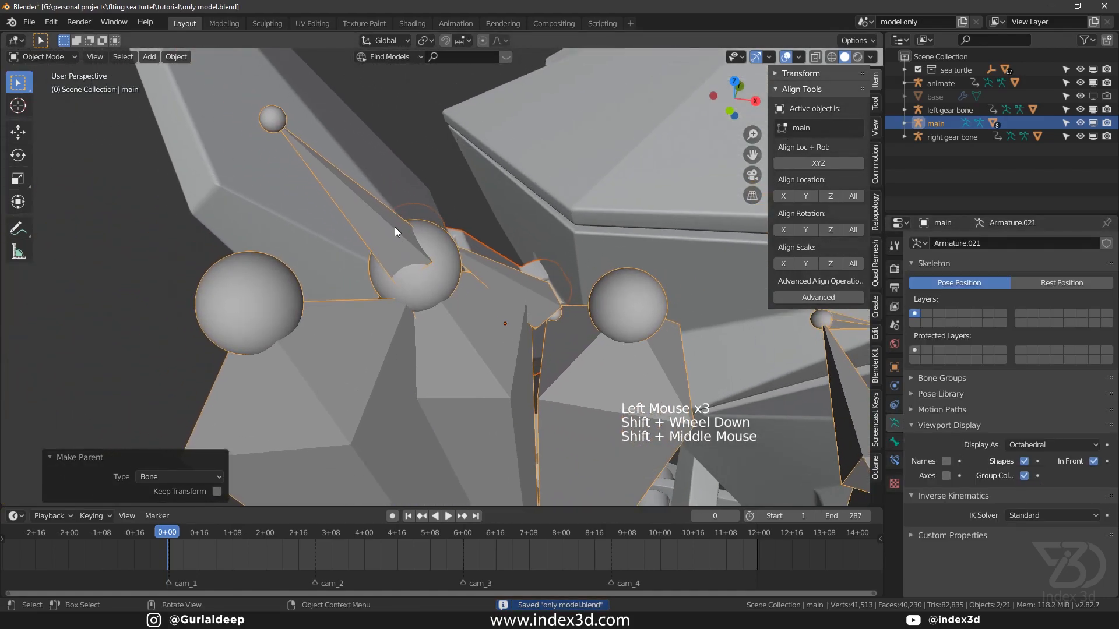
# Parent the right flipper mesh to the bone running along that flipper in the main armature and save the file.
pyautogui.press('Tab')
pyautogui.click(394, 226)
pyautogui.press('Tab')
pyautogui.click(372, 169)
pyautogui.keyDown('shift'); pyautogui.click(364, 201); pyautogui.keyUp('shift')
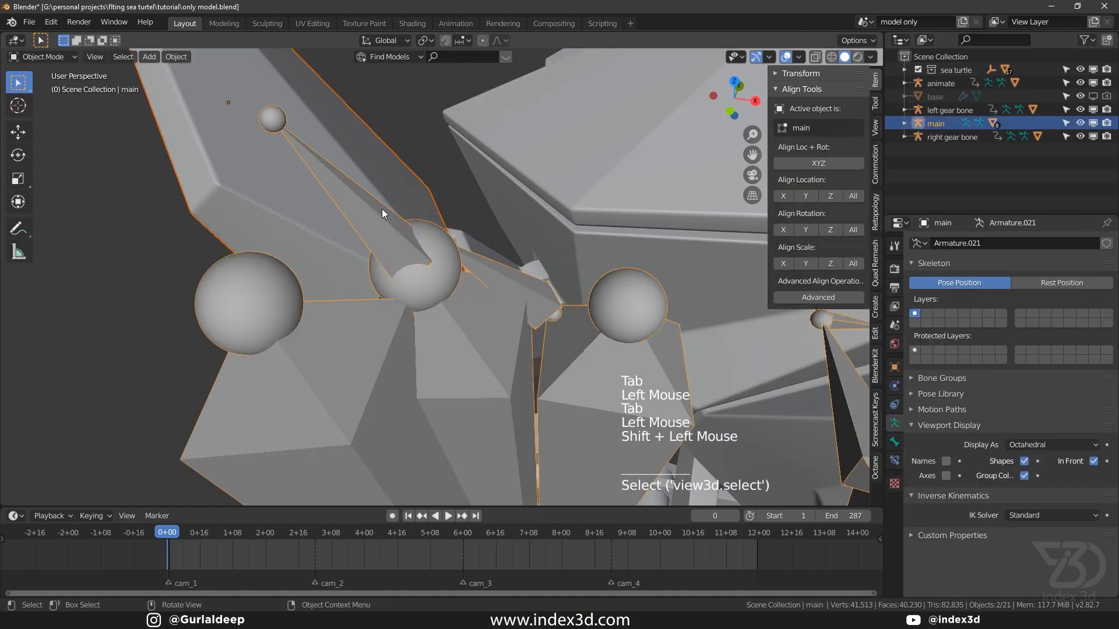
pyautogui.hotkey('ctrl', 'p')
pyautogui.click(383, 208)
pyautogui.hotkey('ctrl', 's')
pyautogui.scroll(-3, 382, 208)
pyautogui.keyDown('shift'); pyautogui.moveTo(376, 270); pyautogui.dragTo(364, 312, button='middle'); pyautogui.keyUp('shift')
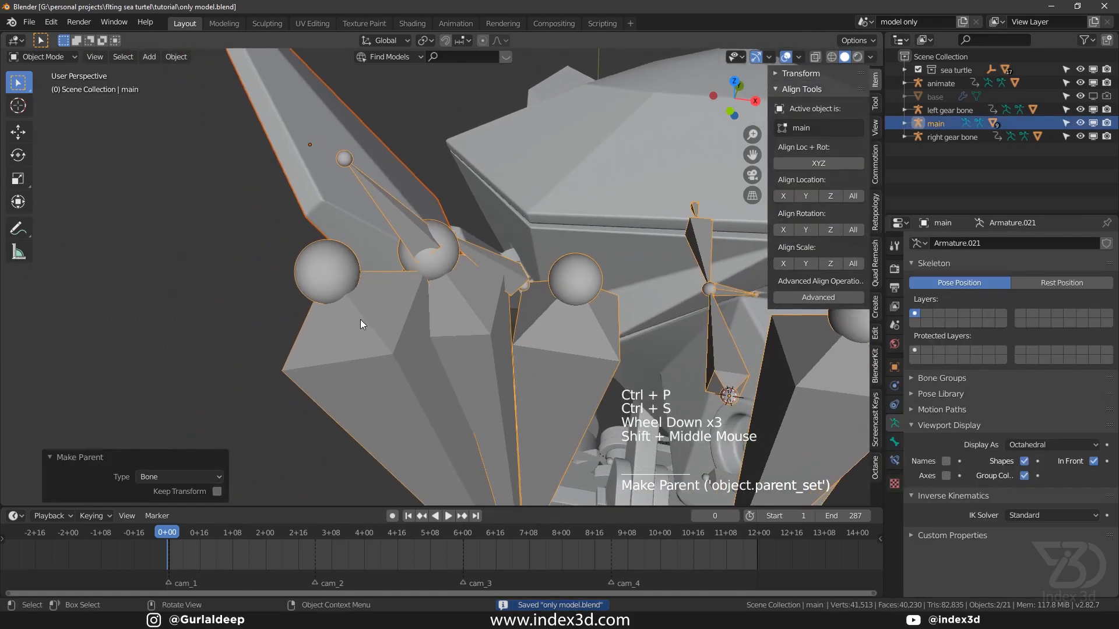
# Play the animation to check the right flipper's motion, then return to frame 0 and save.
pyautogui.press('space')
pyautogui.press('space')
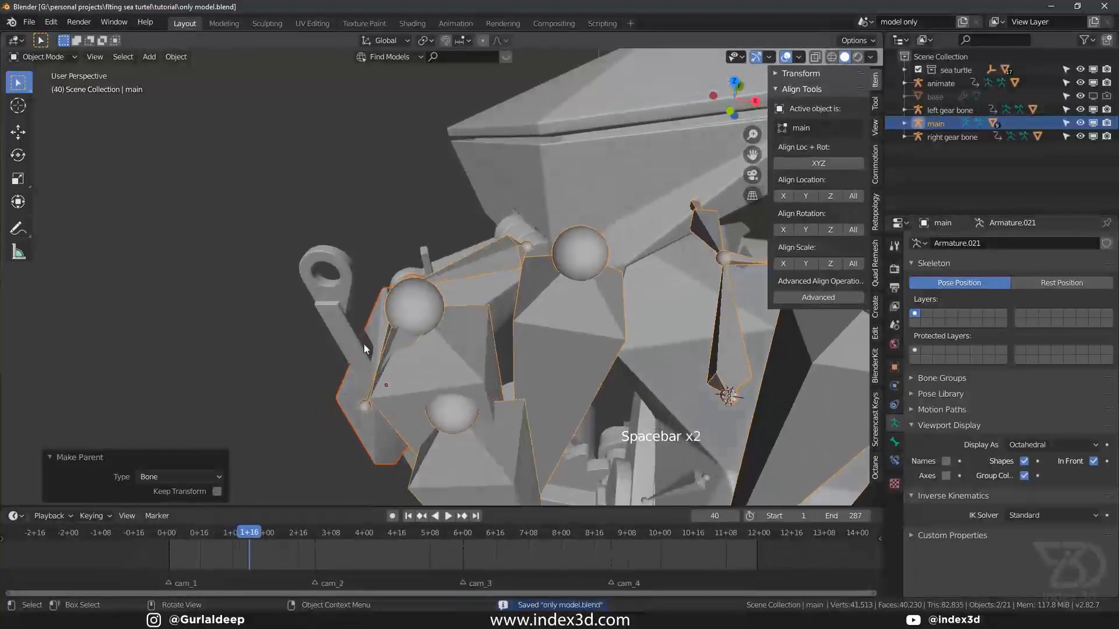
pyautogui.click(128, 531)
pyautogui.hotkey('ctrl', 's')
# Make stick_3_R the active bone of the main armature and return to Object Mode, saving the file on the way.
pyautogui.scroll(-3, 305, 341)
pyautogui.keyDown('shift'); pyautogui.moveTo(305, 341); pyautogui.dragTo(338, 327, button='middle'); pyautogui.keyUp('shift')
pyautogui.moveTo(338, 326); pyautogui.dragTo(345, 362, button='middle')
pyautogui.hotkey('ctrl', 's')
pyautogui.moveTo(345, 363)
pyautogui.mouseDown(button='middle')
pyautogui.moveTo(350, 347)
pyautogui.moveTo(302, 380)
pyautogui.moveTo(296, 365)
pyautogui.moveTo(337, 351)
pyautogui.mouseUp(button='middle')
pyautogui.hotkey('ctrl', 's')
pyautogui.scroll(2, 233, 358)
pyautogui.keyDown('shift'); pyautogui.scroll(-1, 199, 353); pyautogui.keyUp('shift')
pyautogui.keyDown('shift'); pyautogui.moveTo(200, 353); pyautogui.dragTo(274, 347, button='middle'); pyautogui.keyUp('shift')
pyautogui.click(309, 392)
pyautogui.scroll(-1, 311, 387)
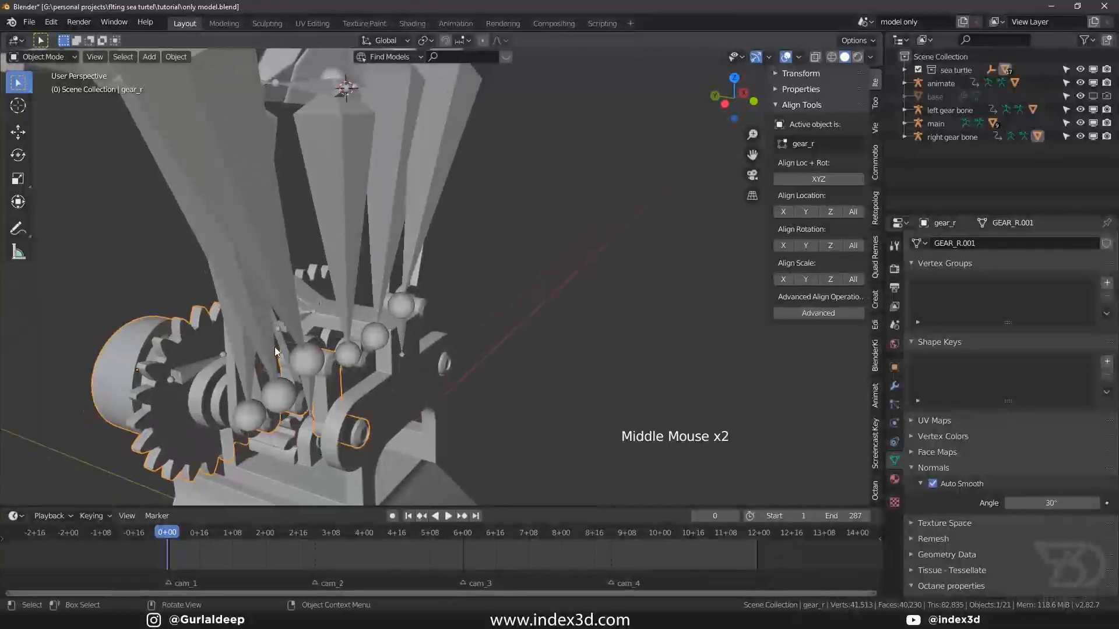
pyautogui.click(286, 344)
pyautogui.scroll(-3, 281, 301)
pyautogui.keyDown('shift'); pyautogui.moveTo(280, 302); pyautogui.dragTo(359, 266, button='middle'); pyautogui.keyUp('shift')
pyautogui.press('Tab')
pyautogui.click(342, 206)
pyautogui.press('Tab')
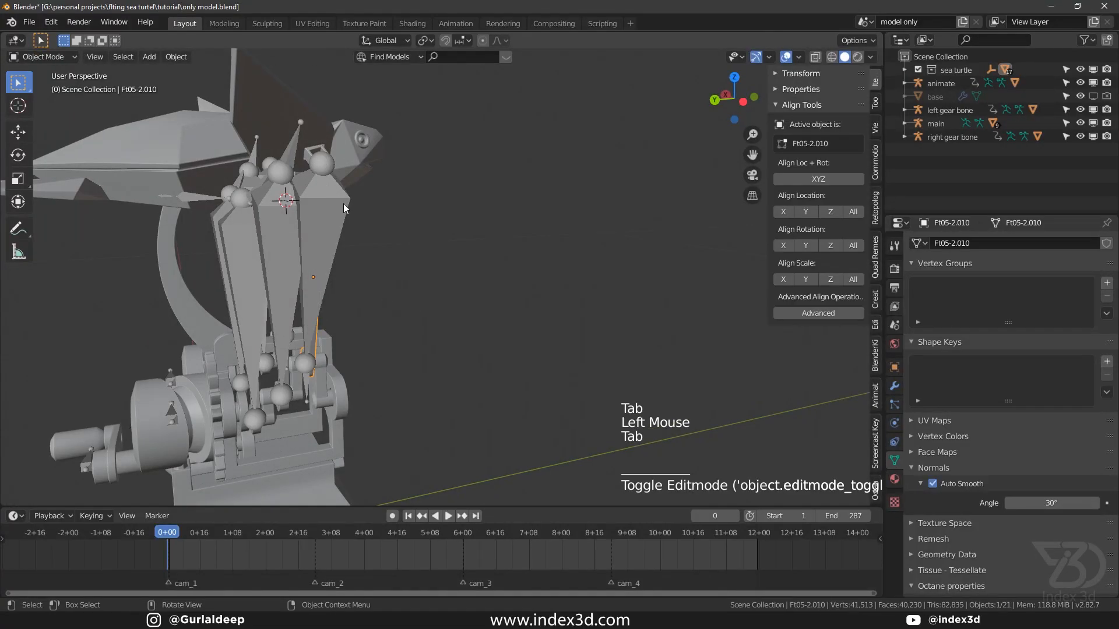
pyautogui.click(340, 201)
pyautogui.press('Tab')
pyautogui.click(338, 195)
pyautogui.press('Tab')
# Parent the stick mesh Ft05-2.010 to the stick_3_R bone of the main armature and save the file.
pyautogui.scroll(1, 327, 356)
pyautogui.scroll(2, 314, 343)
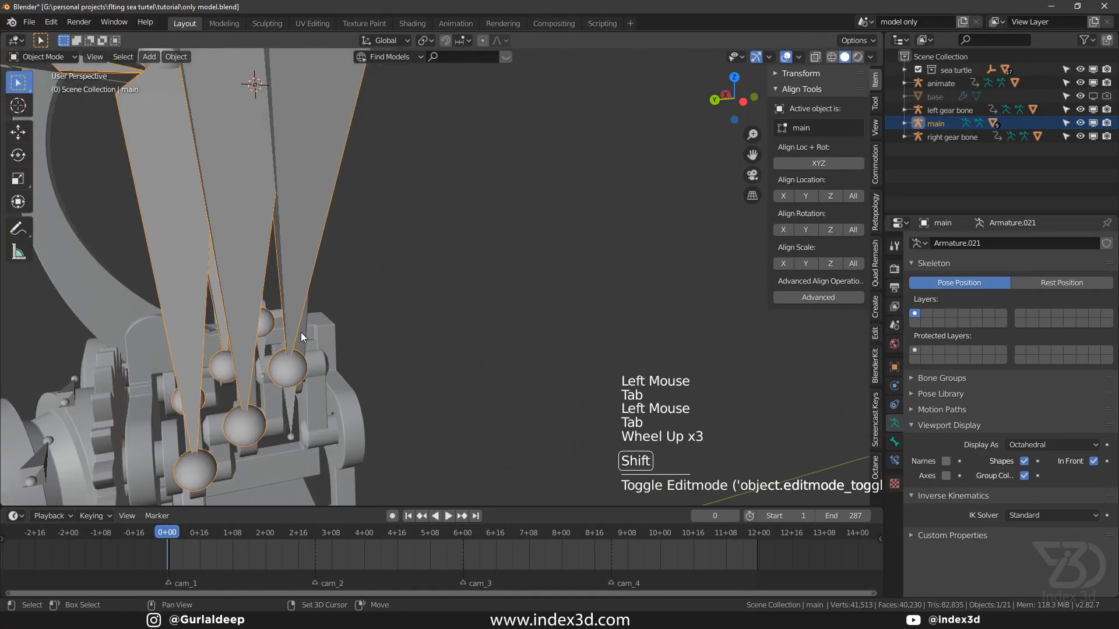
pyautogui.keyDown('shift'); pyautogui.click(303, 295); pyautogui.keyUp('shift')
pyautogui.click(305, 309)
pyautogui.click(303, 319)
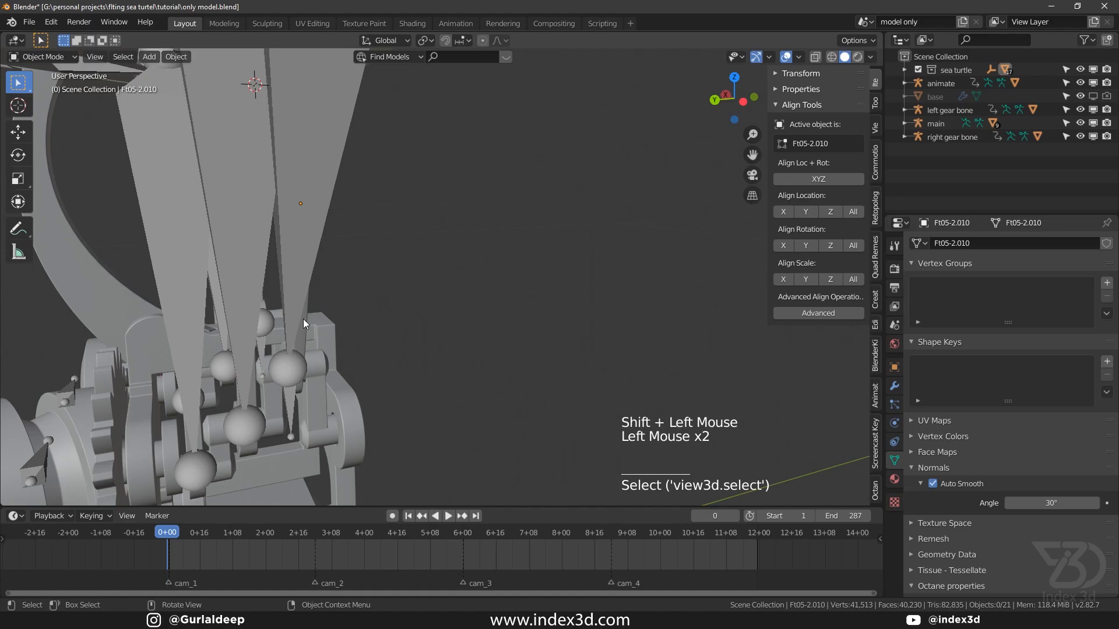
pyautogui.click(303, 319)
pyautogui.keyDown('shift'); pyautogui.click(327, 268); pyautogui.keyUp('shift')
pyautogui.click(301, 321)
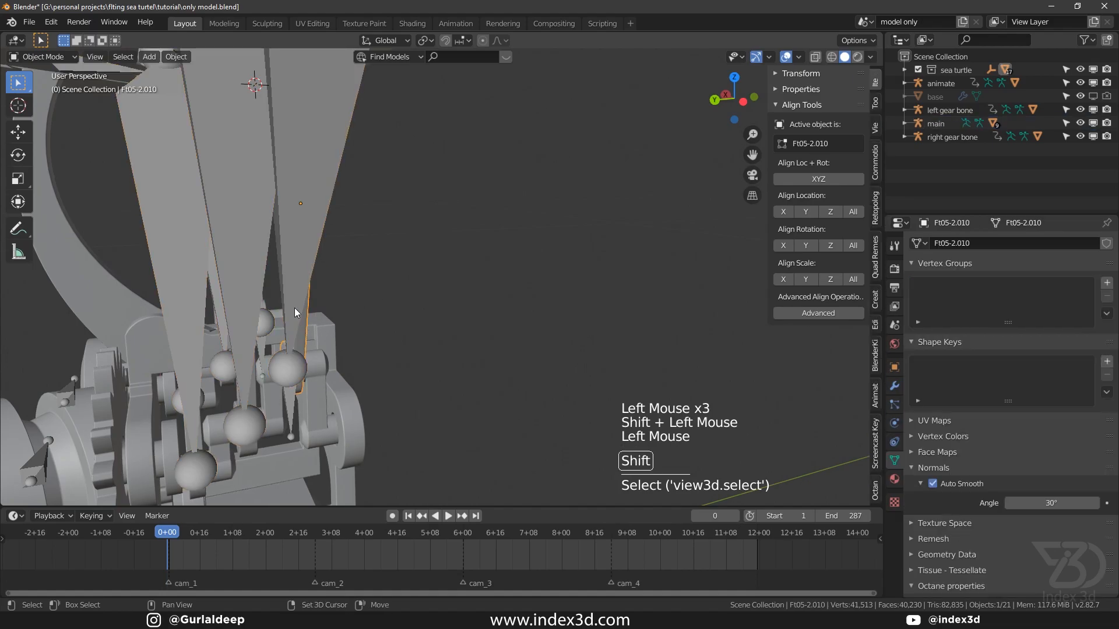
pyautogui.keyDown('shift'); pyautogui.click(291, 270); pyautogui.keyUp('shift')
pyautogui.hotkey('ctrl', 'p')
pyautogui.click(292, 270)
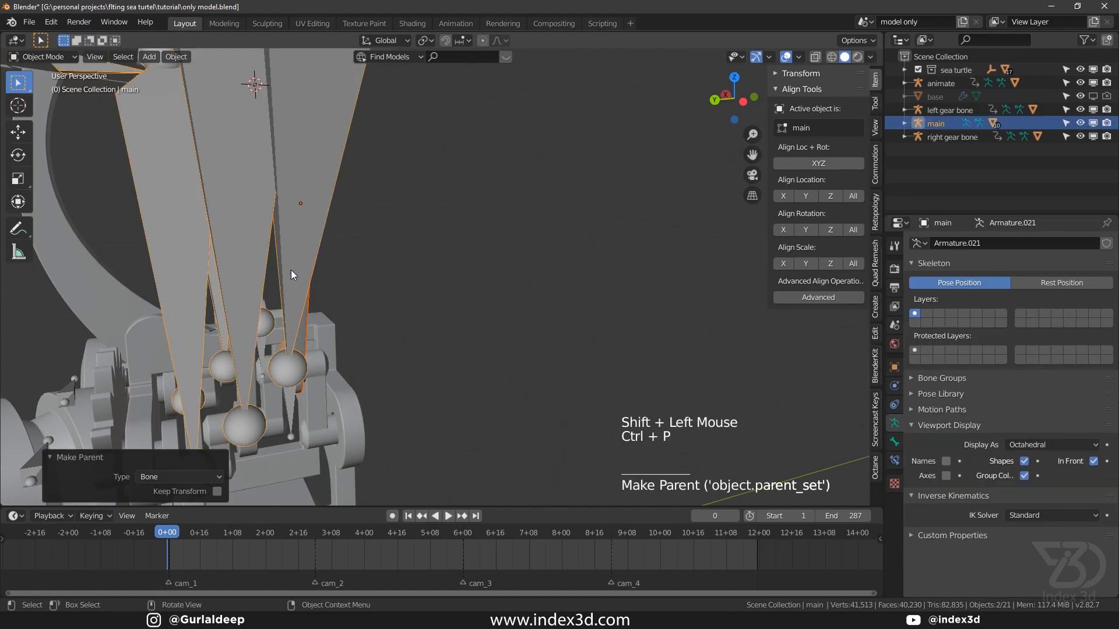
pyautogui.hotkey('ctrl', 's')
# Parent the stick mesh Ft05-2.011 to the middle right-side stick bone of the main armature and save the file.
pyautogui.click(253, 397)
pyautogui.moveTo(253, 397); pyautogui.dragTo(247, 382, button='middle')
pyautogui.click(247, 375)
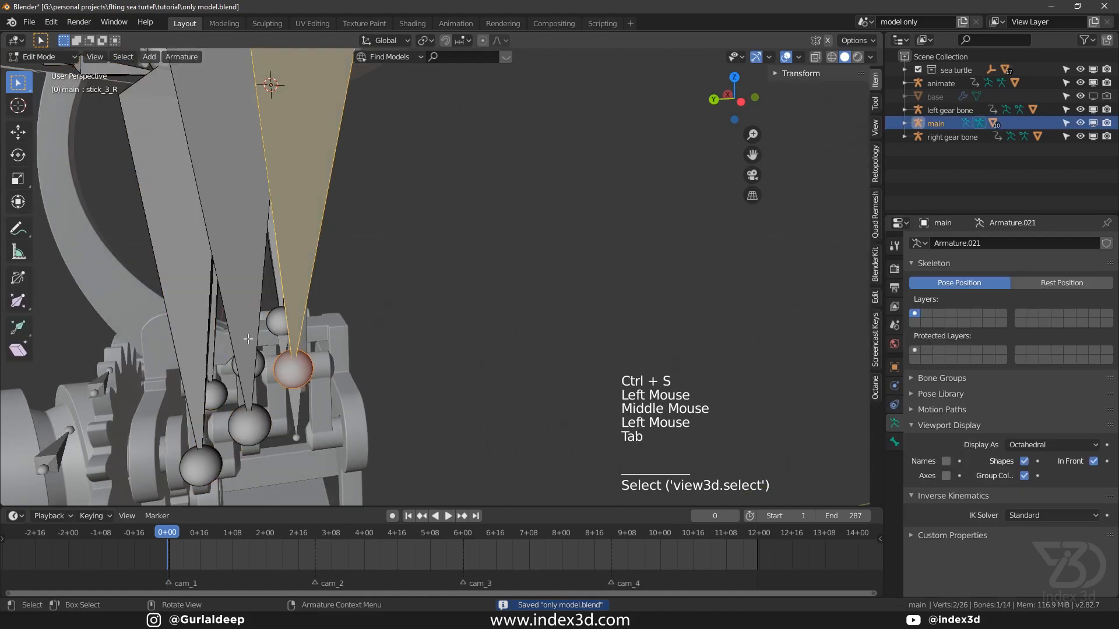
pyautogui.press('Tab')
pyautogui.click(250, 332)
pyautogui.press('Tab')
pyautogui.click(256, 398)
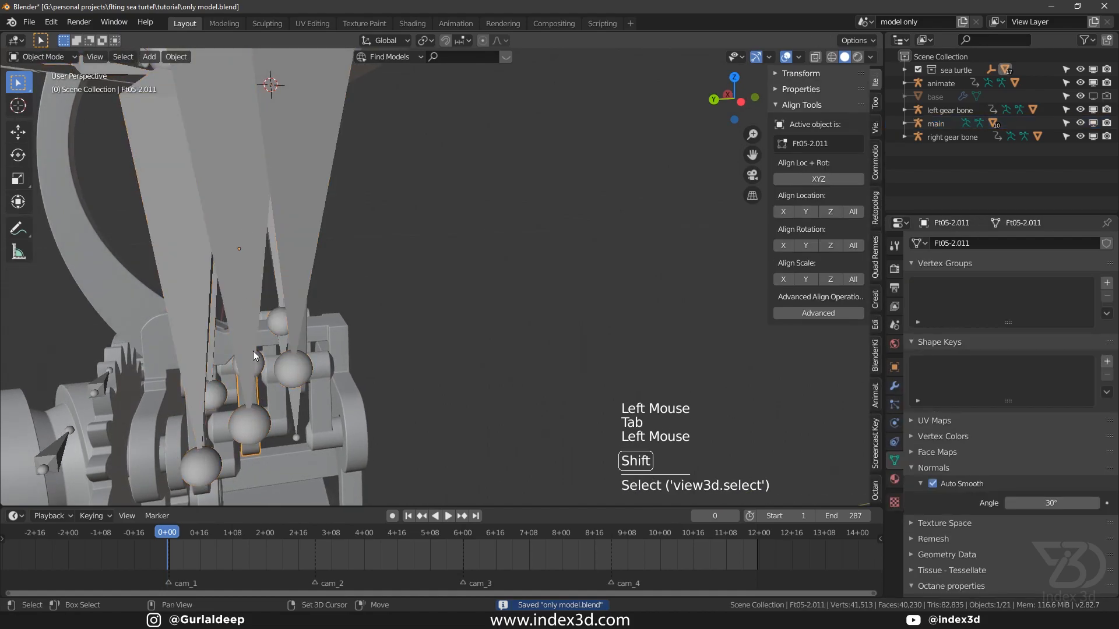
pyautogui.keyDown('shift'); pyautogui.click(258, 340); pyautogui.keyUp('shift')
pyautogui.hotkey('ctrl', 'p')
pyautogui.click(258, 339)
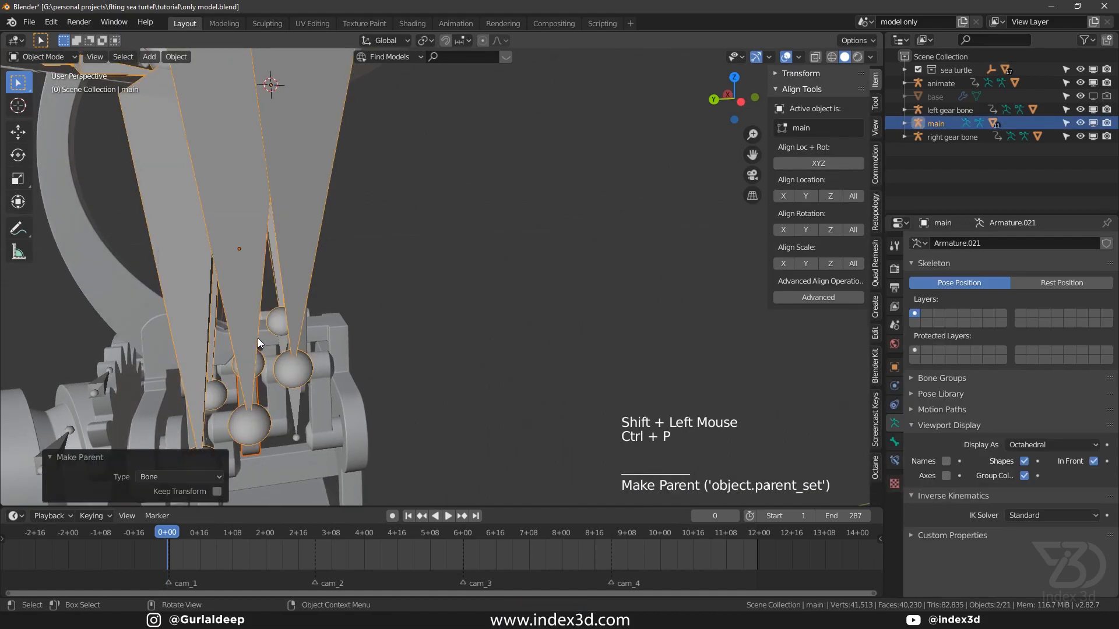
pyautogui.hotkey('ctrl', 's')
# Parent the stick mesh Ft05-2.012 to the right-side stick bone nearest the gear in the main armature.
pyautogui.keyDown('shift'); pyautogui.moveTo(233, 386); pyautogui.dragTo(319, 352, button='middle'); pyautogui.keyUp('shift')
pyautogui.click(312, 352)
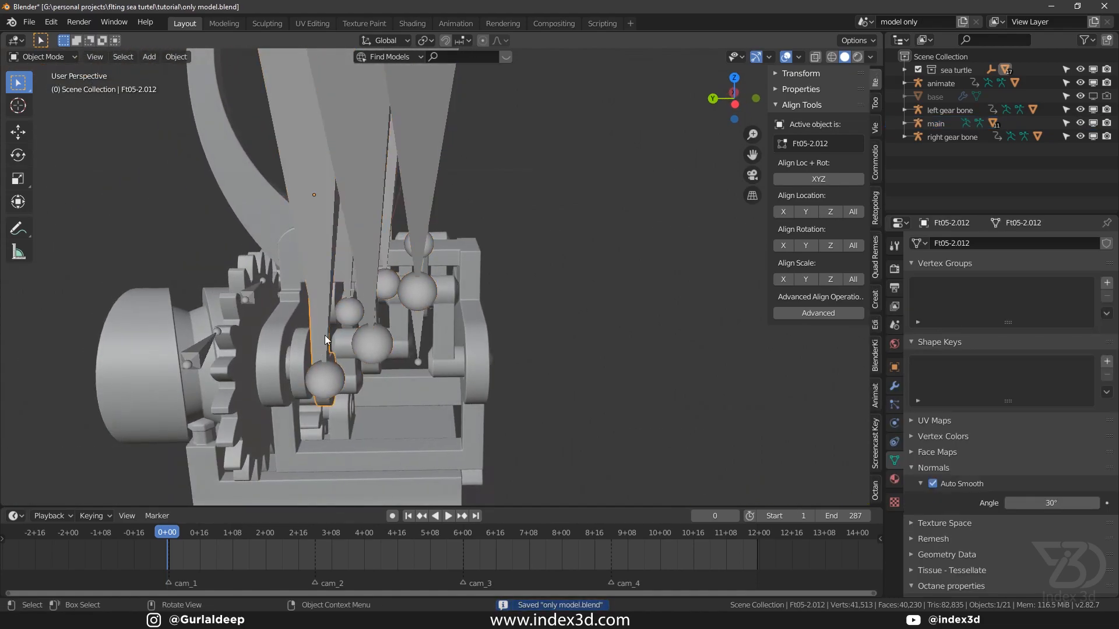
pyautogui.press('Tab')
pyautogui.press('Tab')
pyautogui.keyDown('shift'); pyautogui.click(332, 225); pyautogui.keyUp('shift')
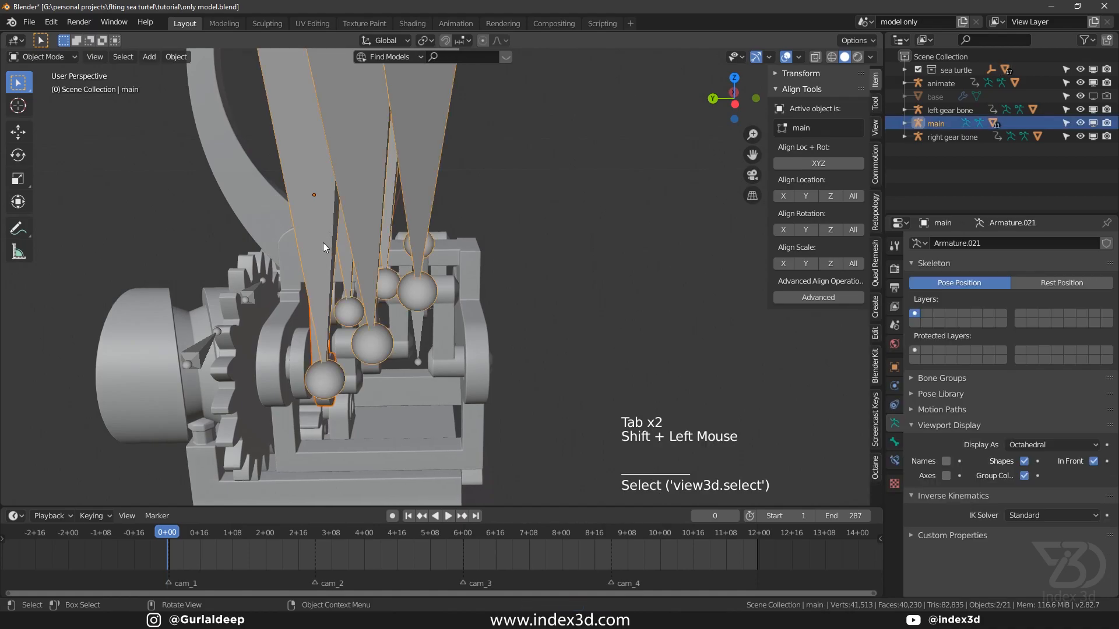
pyautogui.press('Tab')
pyautogui.click(325, 234)
pyautogui.click(326, 233)
pyautogui.press('Tab')
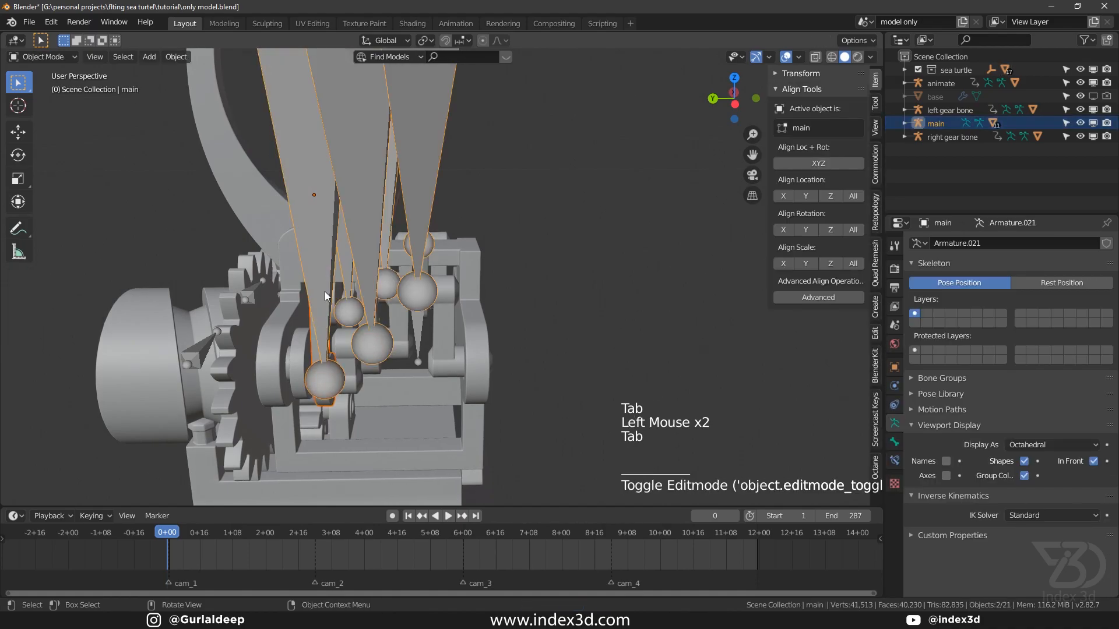
pyautogui.hotkey('ctrl', 'p')
pyautogui.click(323, 279)
# Hide the main armature while playing the animation to check the whole model, then return to frame 0 and save.
pyautogui.press('space')
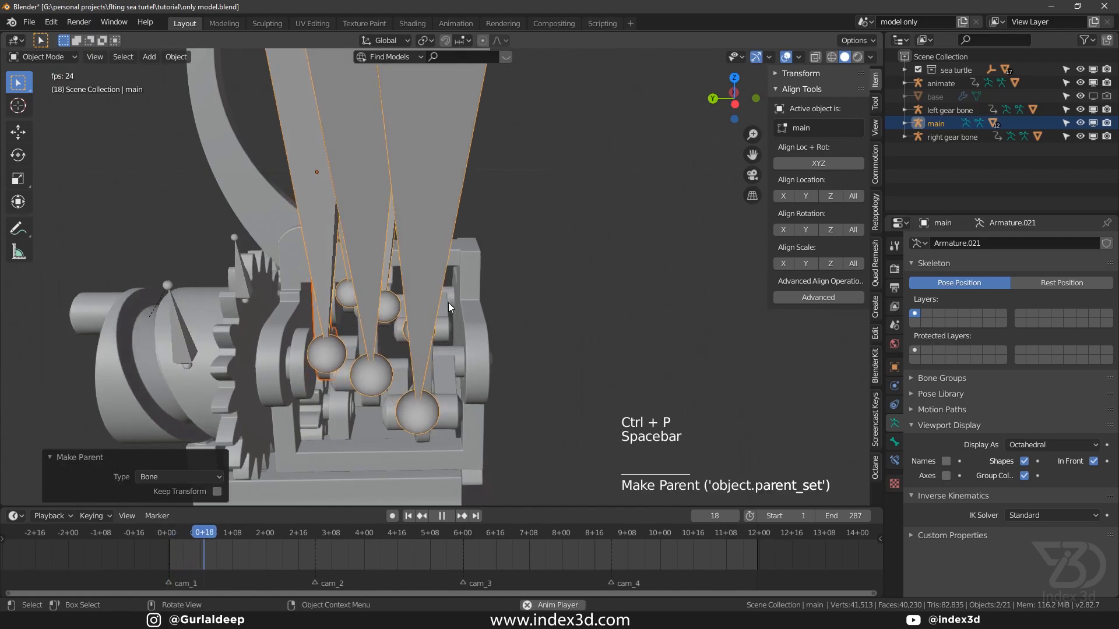
pyautogui.click(1079, 123)
pyautogui.scroll(-6, 427, 312)
pyautogui.keyDown('shift'); pyautogui.moveTo(431, 314); pyautogui.dragTo(510, 271, button='middle'); pyautogui.keyUp('shift')
pyautogui.scroll(-4, 379, 278)
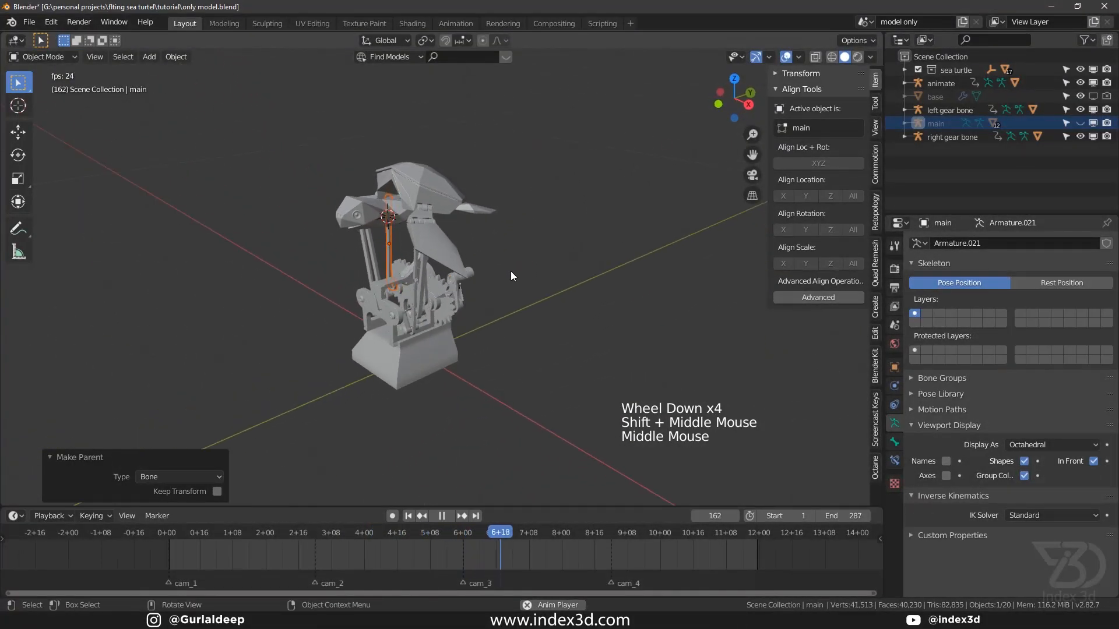
pyautogui.press('space')
pyautogui.moveTo(287, 554); pyautogui.dragTo(169, 571)
pyautogui.hotkey('ctrl', 's')
# Play the animation close up on the crank and grooved gear drum, then return to frame 0 and save.
pyautogui.moveTo(285, 292); pyautogui.dragTo(374, 248, button='middle')
pyautogui.scroll(8, 407, 275)
pyautogui.scroll(2, 374, 248)
pyautogui.press('space')
pyautogui.press('space')
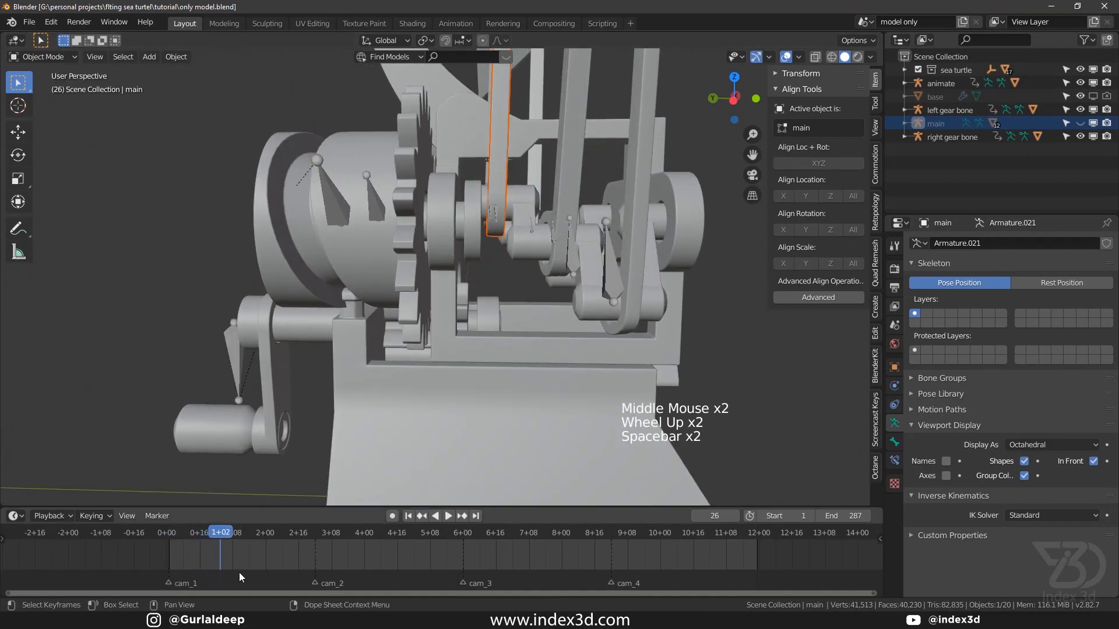
pyautogui.moveTo(213, 540); pyautogui.dragTo(197, 533)
pyautogui.hotkey('ctrl', 's')
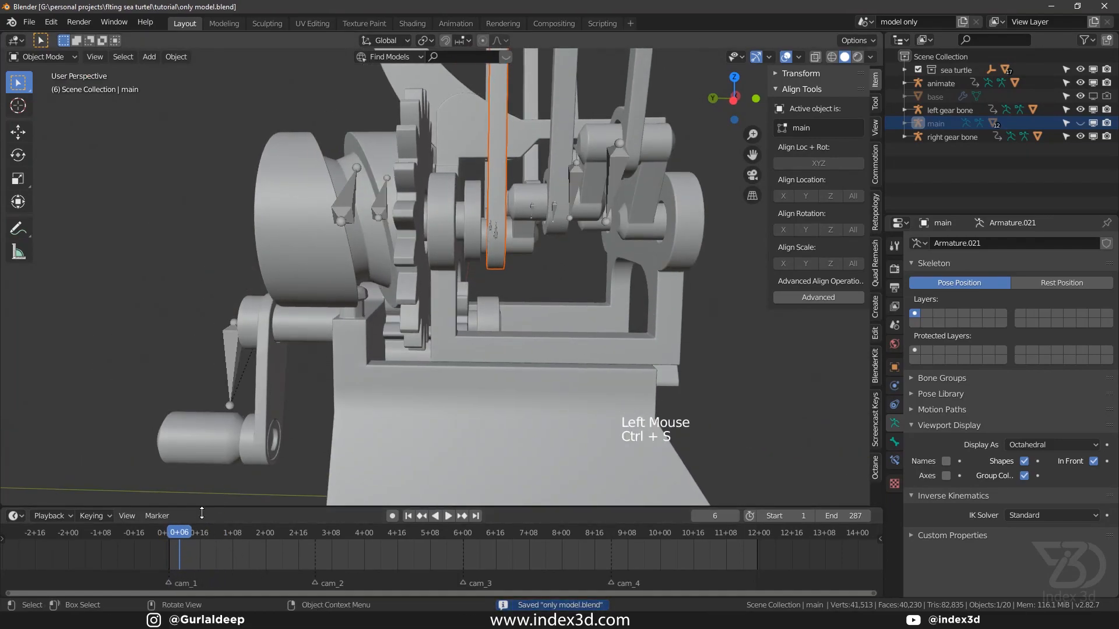
pyautogui.click(168, 537)
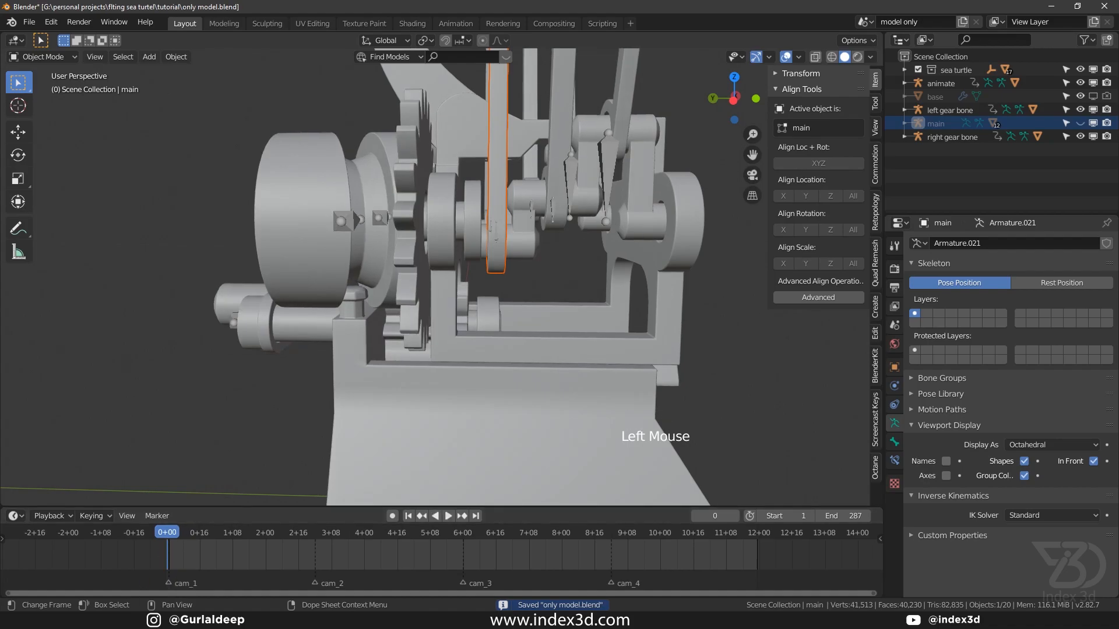
# Switch to the browser, reopen the recently closed YouTube video "Blender Quick Tip - Using Drivers to Create Perfect Satisfying Animations" and view its description.
pyautogui.rightClick(140, 619)
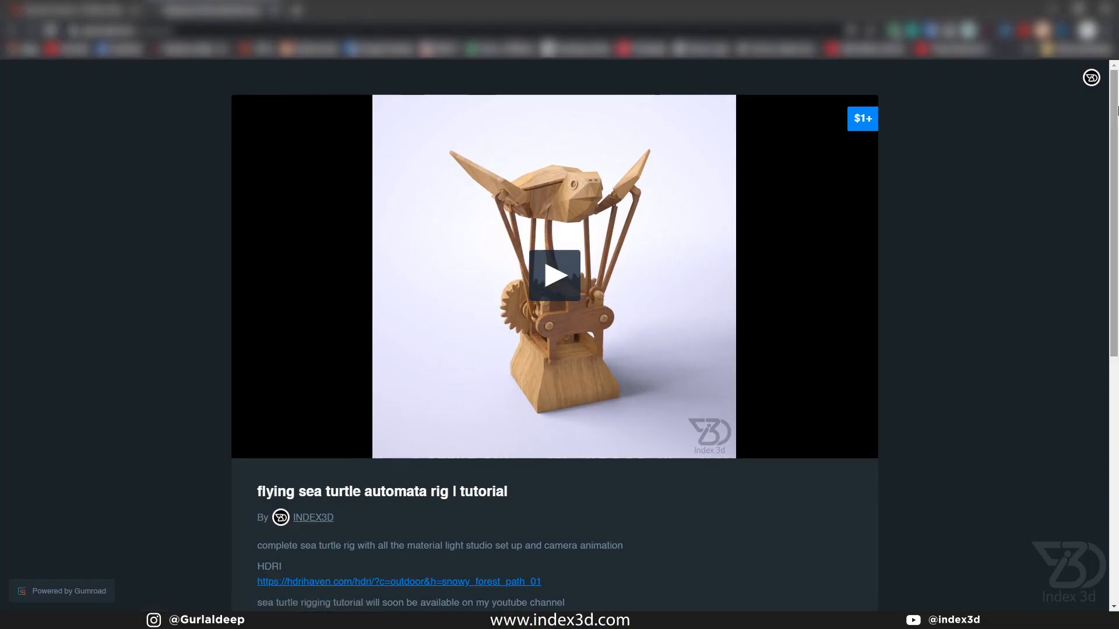
pyautogui.click(1108, 32)
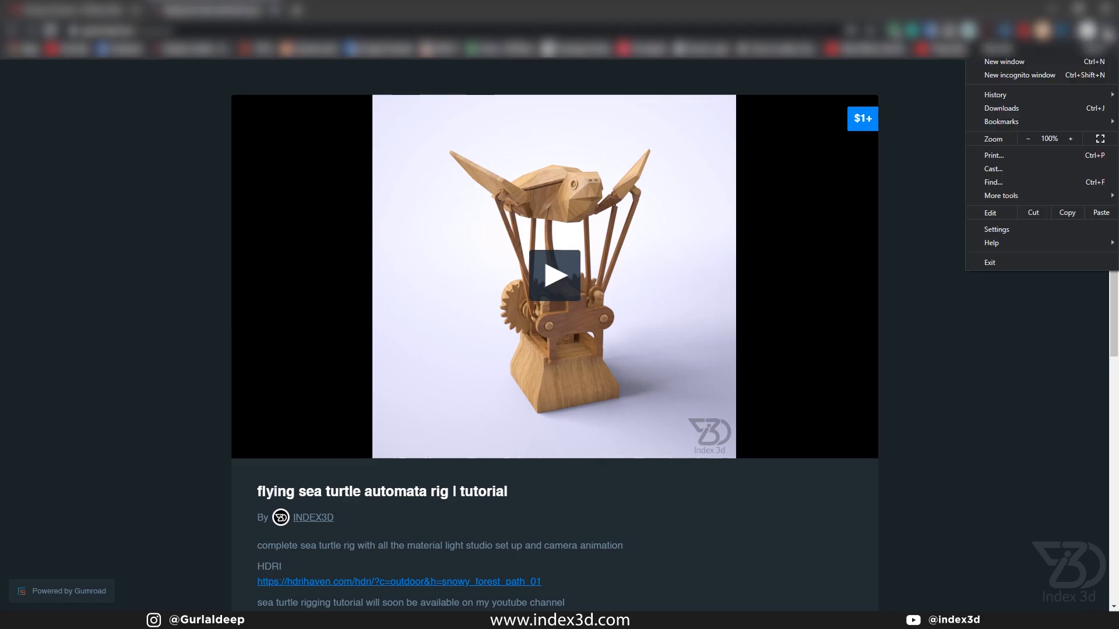
pyautogui.moveTo(1039, 95)
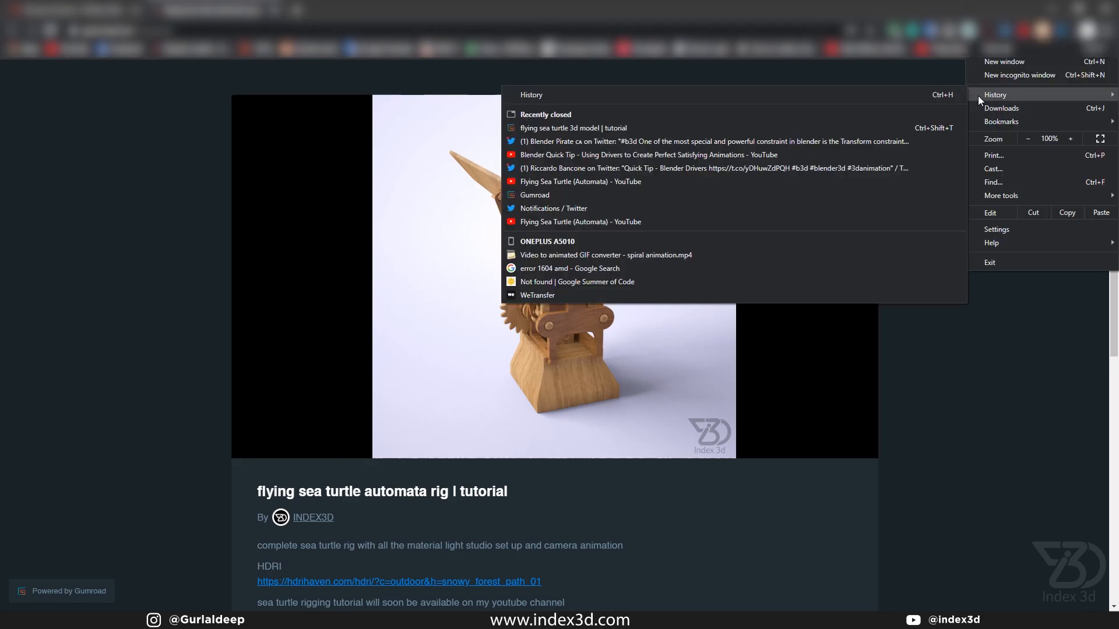
pyautogui.click(607, 154)
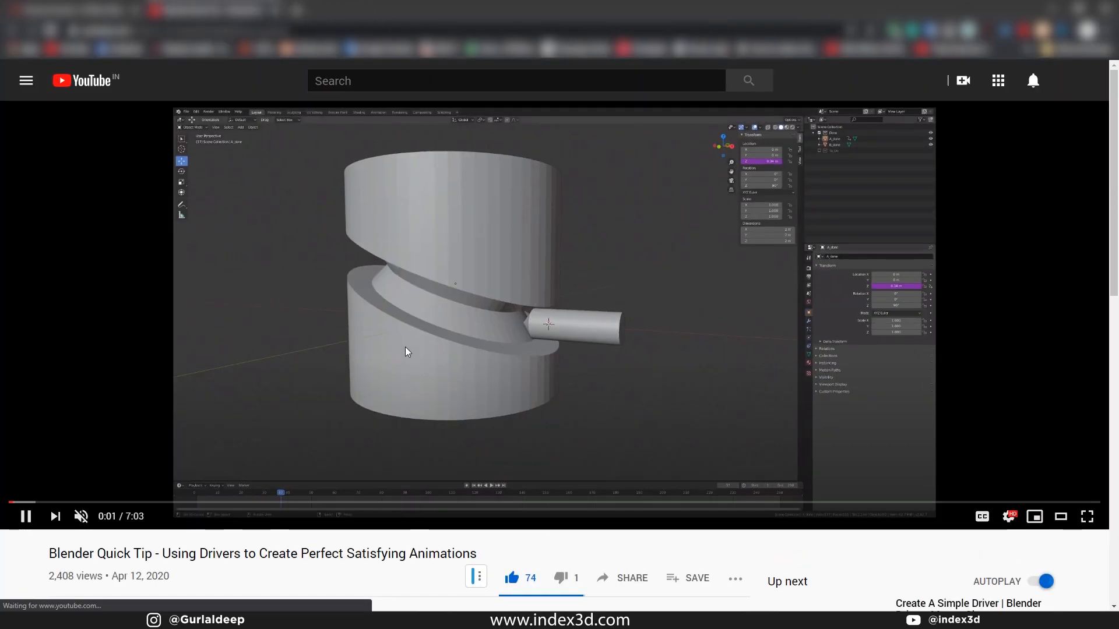
pyautogui.scroll(-5, 405, 347)
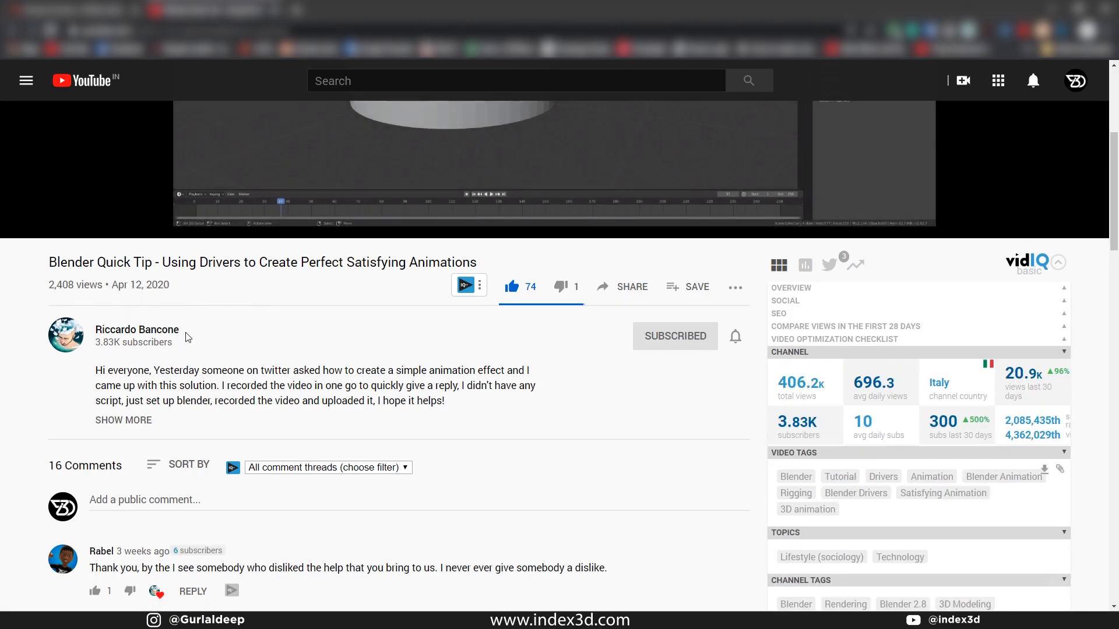
# Examine the grooved drum and pin shown in the YouTube driver tutorial, and switch back to Blender.
pyautogui.scroll(1, 298, 354)
pyautogui.scroll(5, 298, 353)
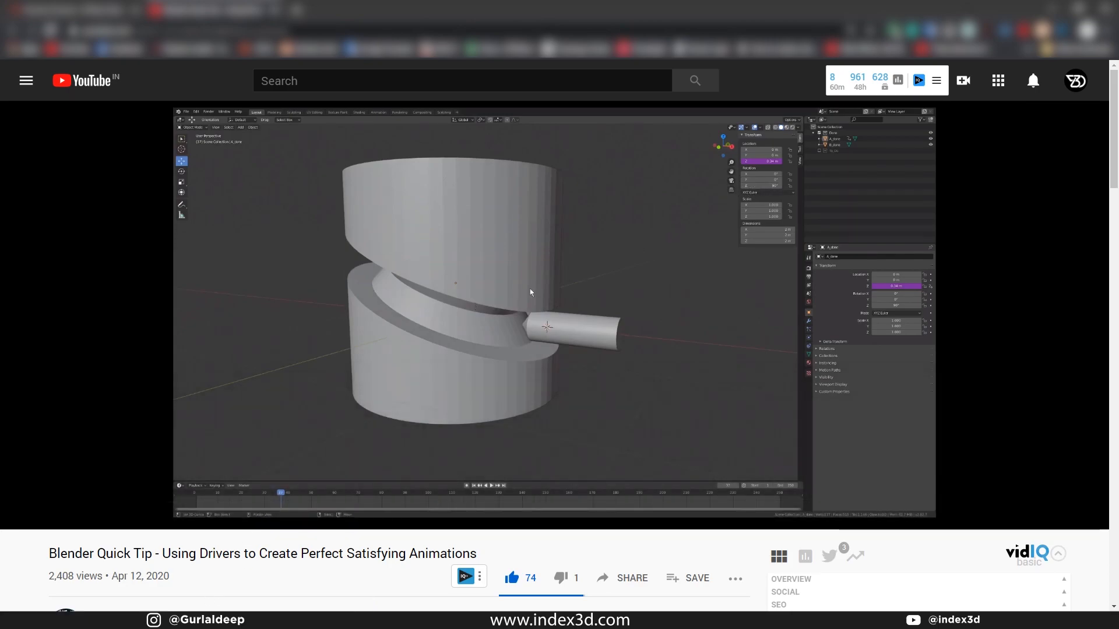
pyautogui.click(412, 314)
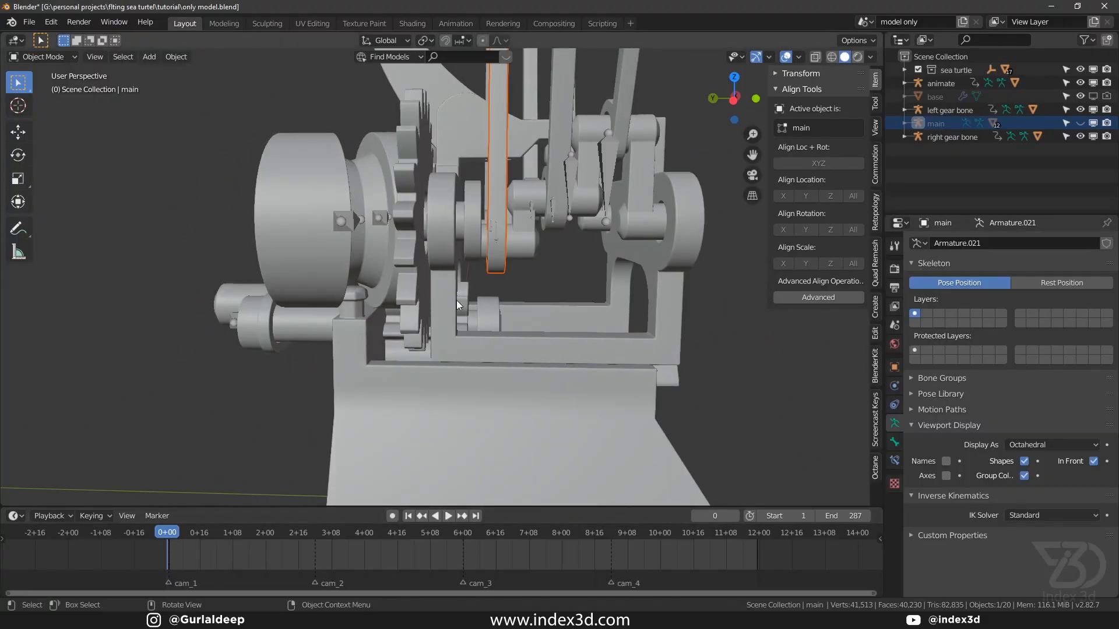
# Play the animation close up on the crank and grooved gear drum, return to frame 1 and save the file.
pyautogui.moveTo(456, 299); pyautogui.dragTo(386, 263, button='middle')
pyautogui.press('space')
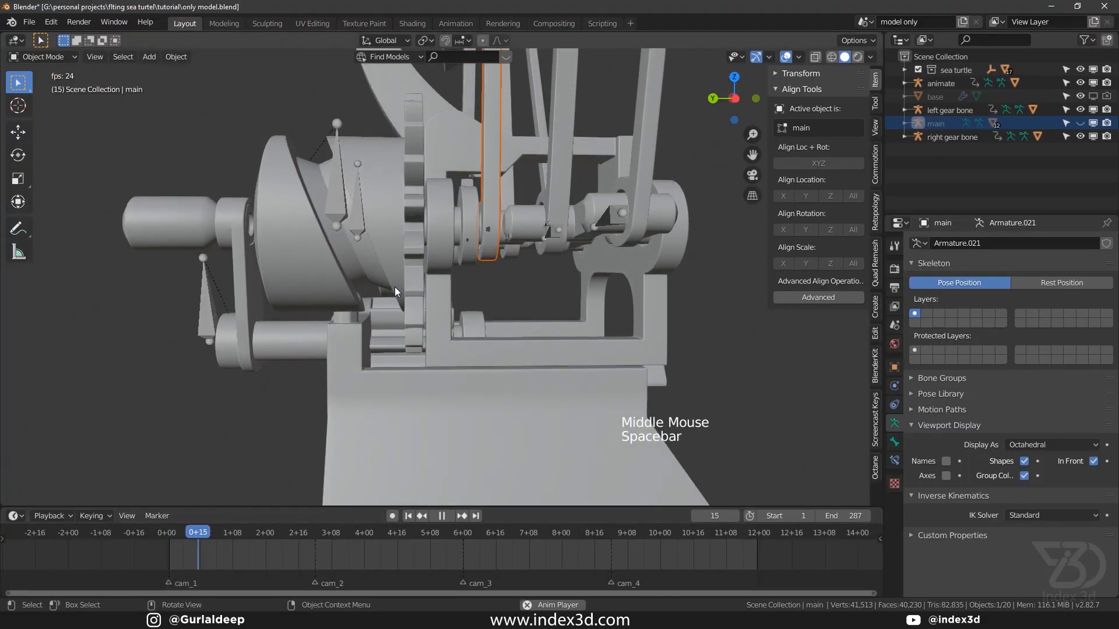
pyautogui.press('space')
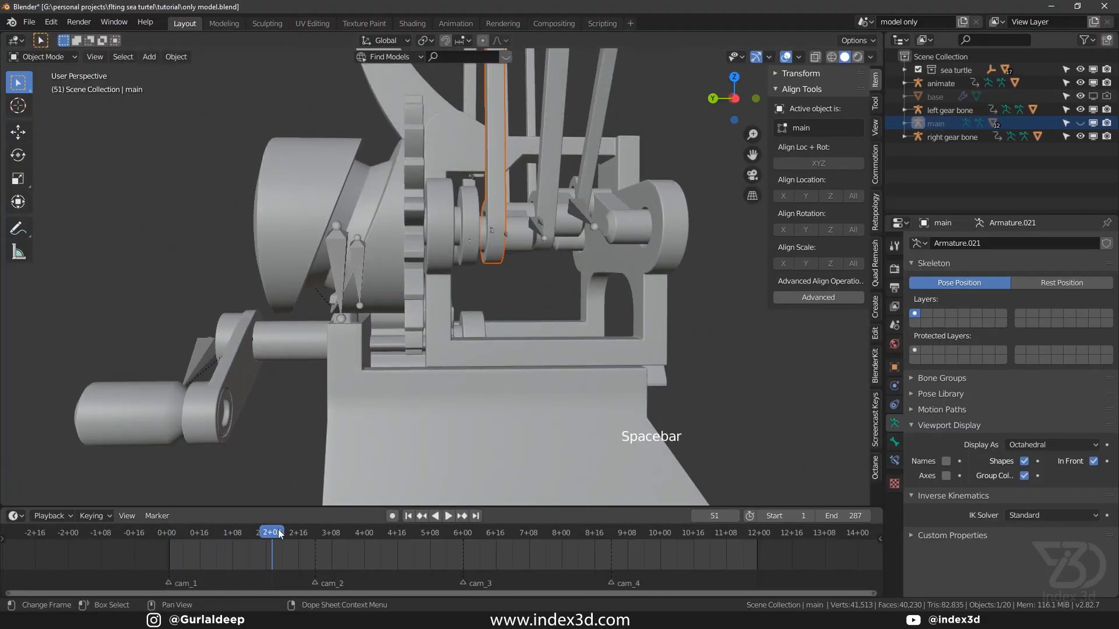
pyautogui.click(169, 541)
pyautogui.hotkey('ctrl', 's')
pyautogui.scroll(-3, 331, 254)
pyautogui.moveTo(331, 254); pyautogui.dragTo(367, 244, button='middle')
pyautogui.hotkey('ctrl', 's')
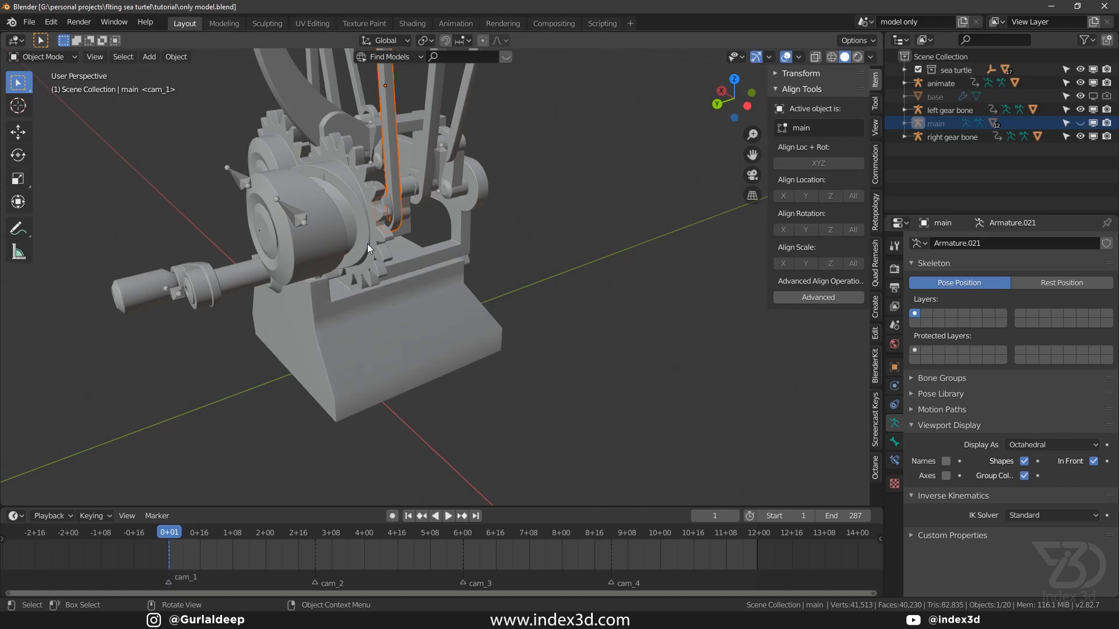
# Open the recent file "sea turtle final rig.blend" and save it.
pyautogui.click(33, 23)
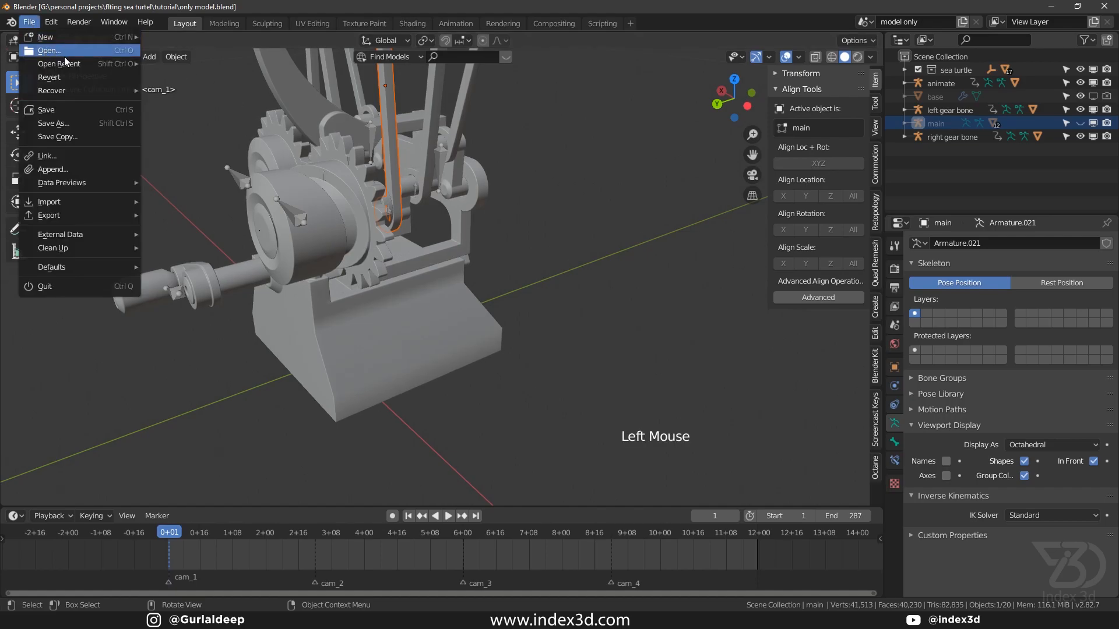
pyautogui.moveTo(79, 64)
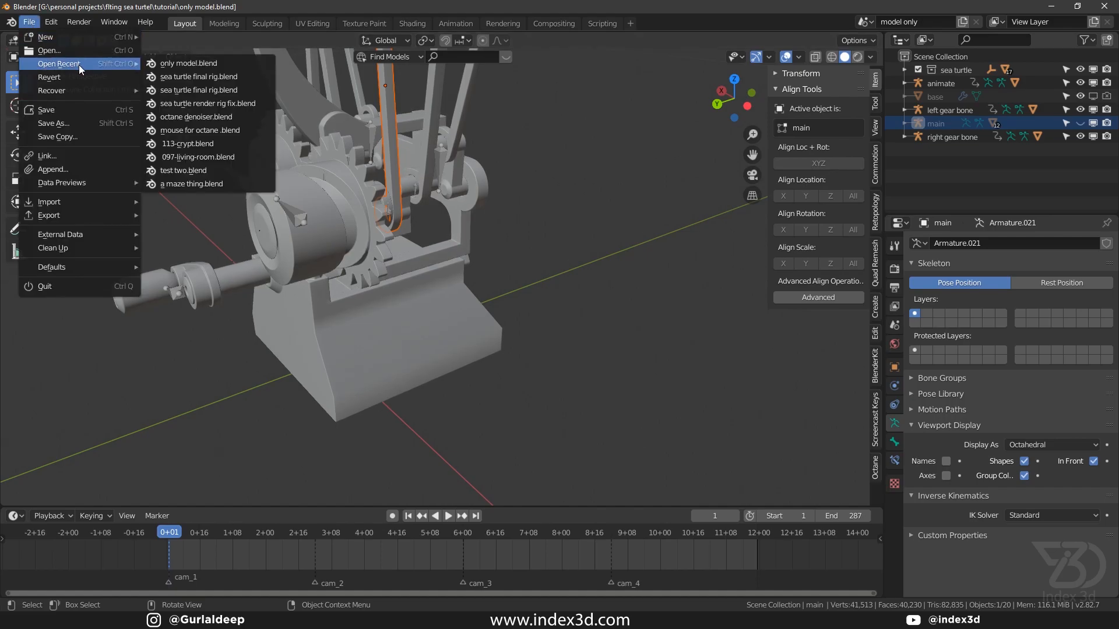
pyautogui.click(227, 89)
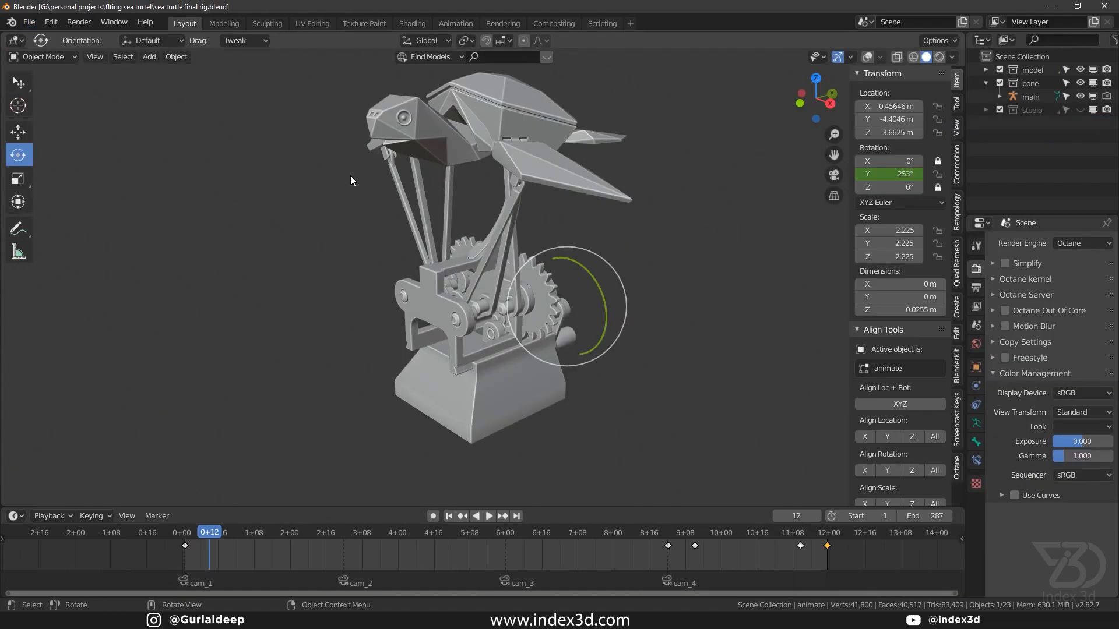
pyautogui.hotkey('ctrl', 's')
pyautogui.keyDown('shift'); pyautogui.moveTo(752, 181); pyautogui.dragTo(723, 185, button='middle'); pyautogui.keyUp('shift')
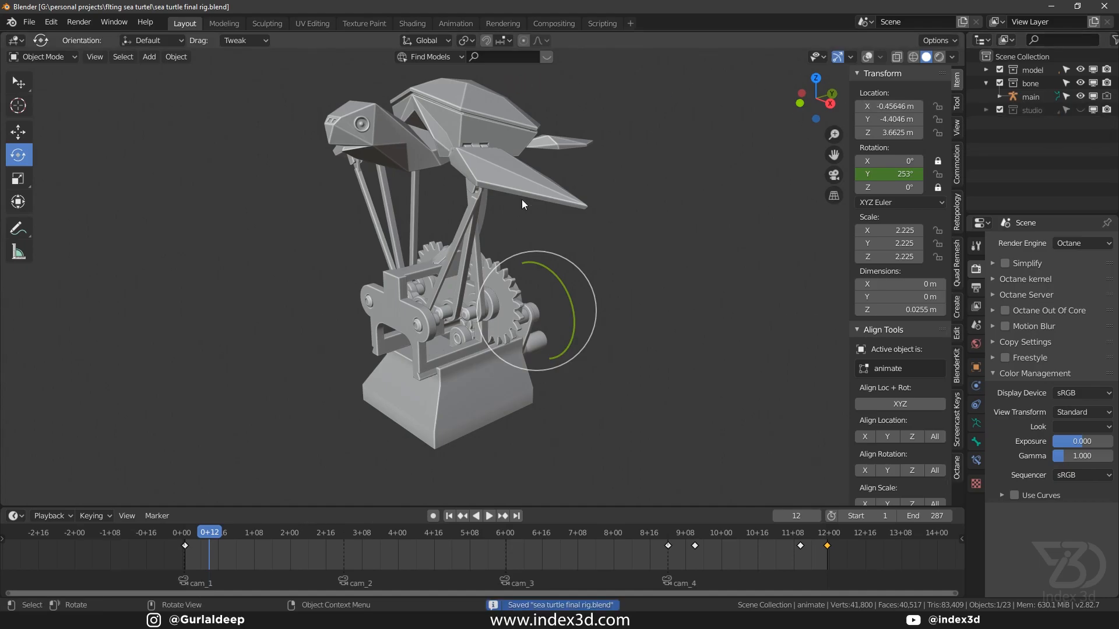
pyautogui.scroll(-2, 510, 190)
# Check the model in X-ray display and set the color management display device to None.
pyautogui.click(897, 57)
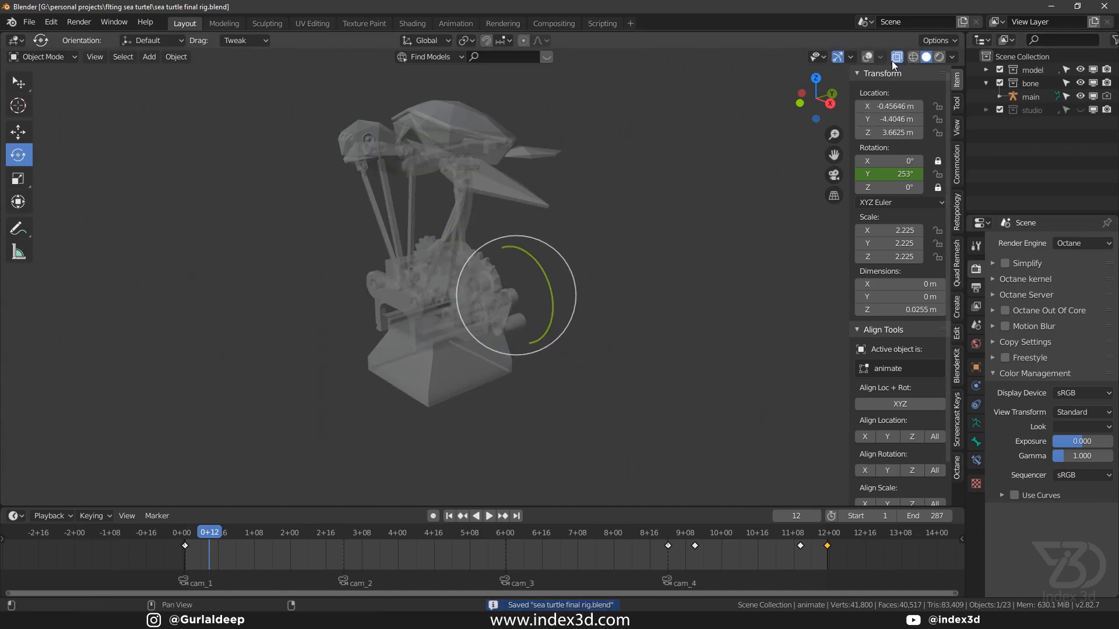
pyautogui.click(898, 58)
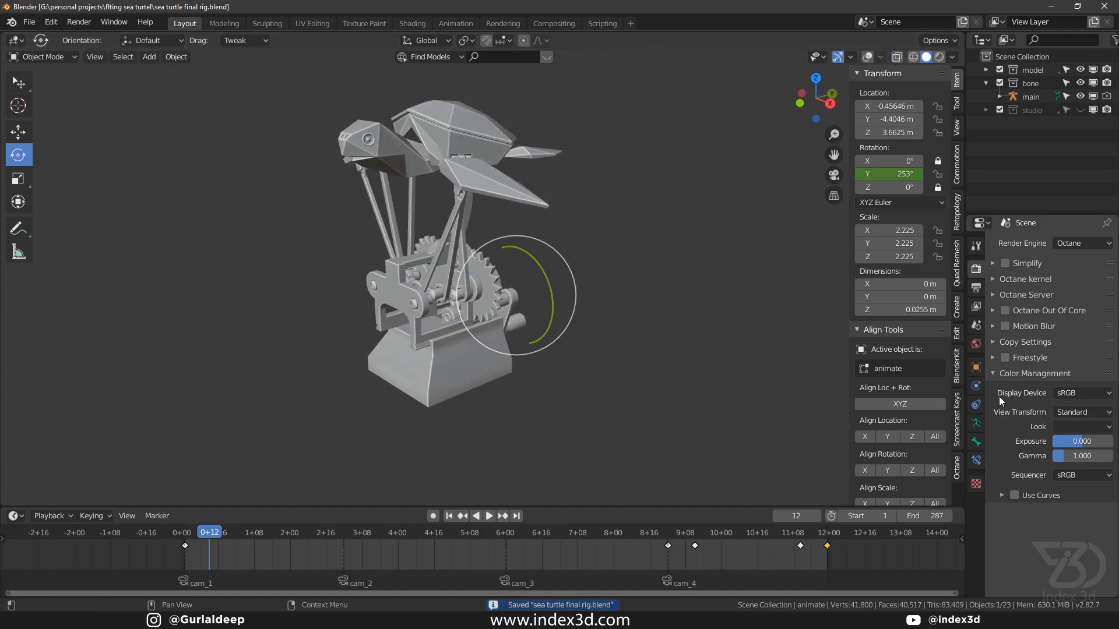
pyautogui.click(1083, 392)
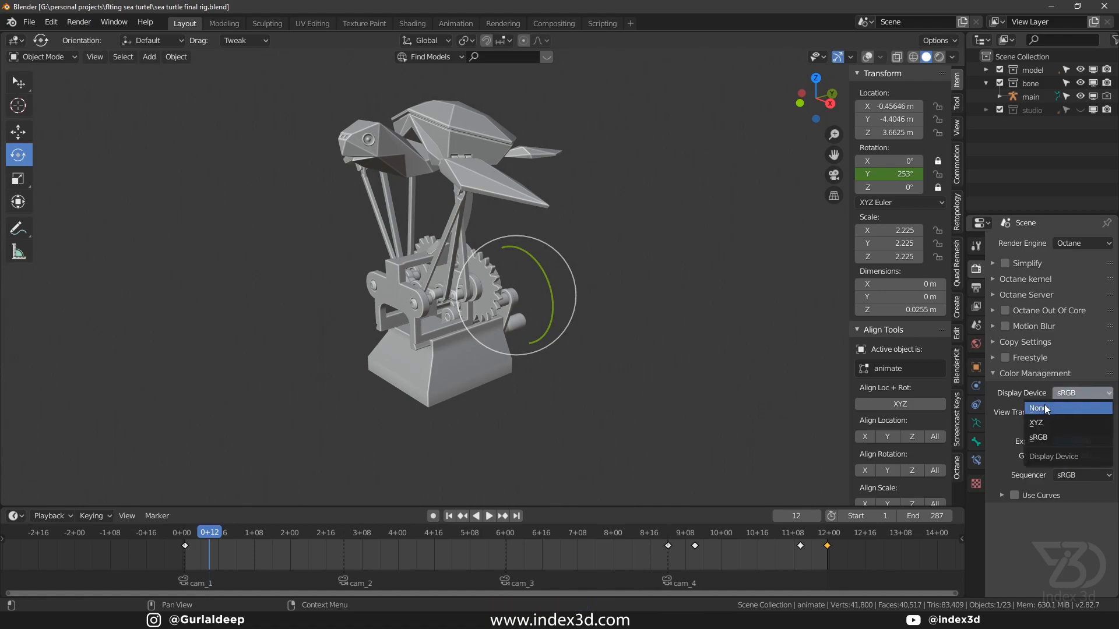
pyautogui.click(1044, 408)
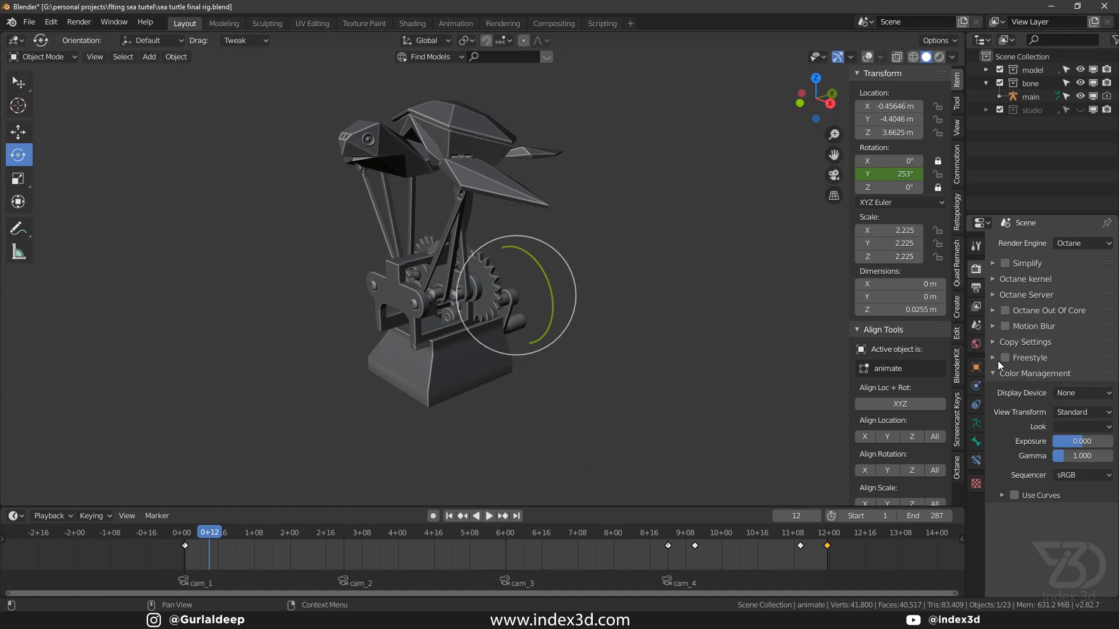
# Show the studio collection with its backdrop, turn on the viewport overlays and save the file.
pyautogui.click(987, 110)
pyautogui.click(1080, 109)
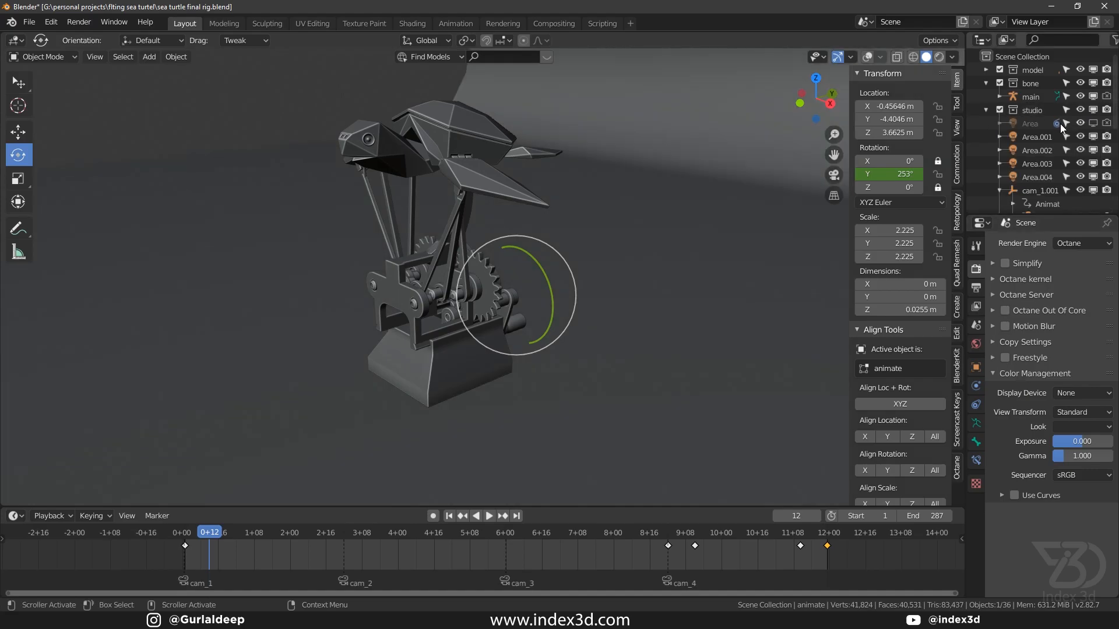
pyautogui.scroll(-10, 624, 207)
pyautogui.moveTo(658, 251); pyautogui.dragTo(711, 284, button='middle')
pyautogui.click(692, 176)
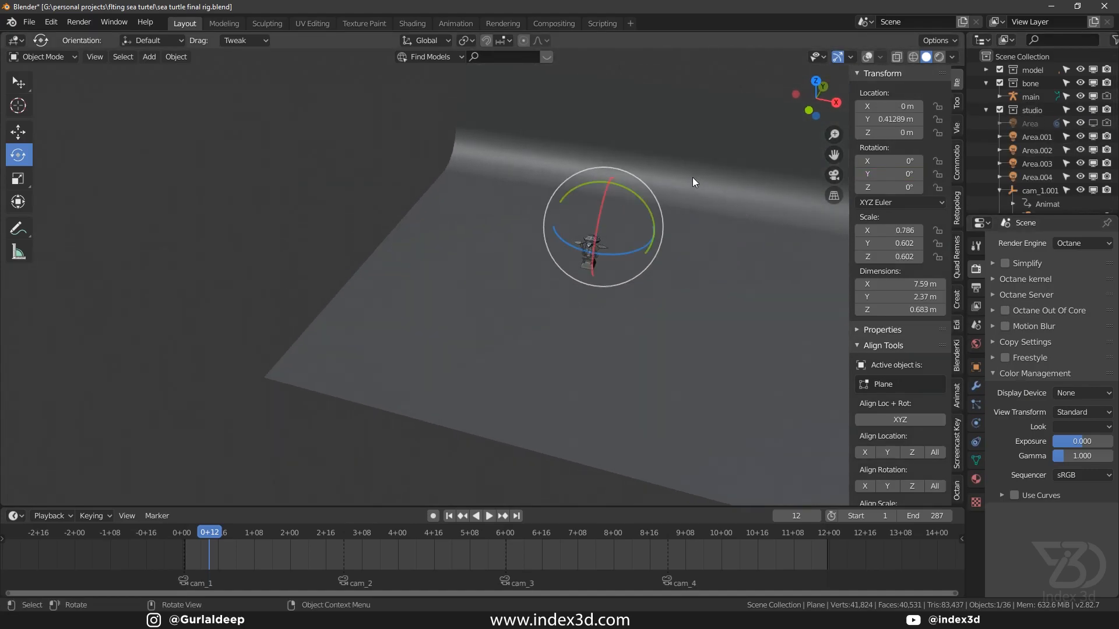
pyautogui.click(869, 57)
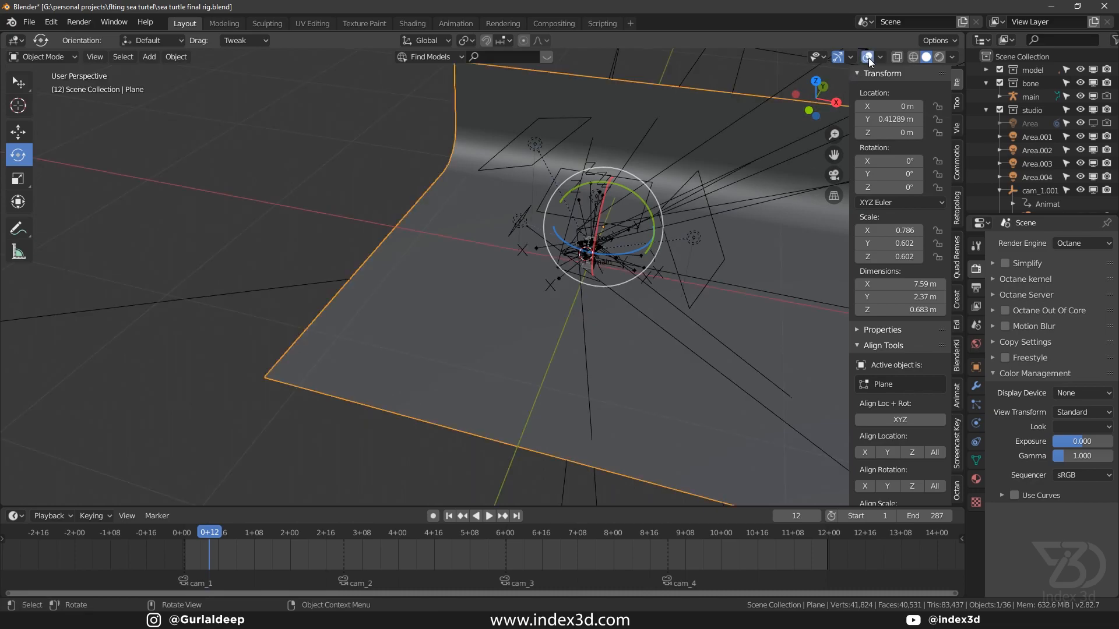
pyautogui.hotkey('ctrl', 's')
pyautogui.click(868, 58)
pyautogui.keyDown('shift'); pyautogui.moveTo(707, 192); pyautogui.dragTo(648, 192, button='middle'); pyautogui.keyUp('shift')
pyautogui.click(867, 58)
pyautogui.keyDown('shift'); pyautogui.moveTo(578, 289); pyautogui.dragTo(546, 281, button='middle'); pyautogui.keyUp('shift')
pyautogui.scroll(3, 437, 250)
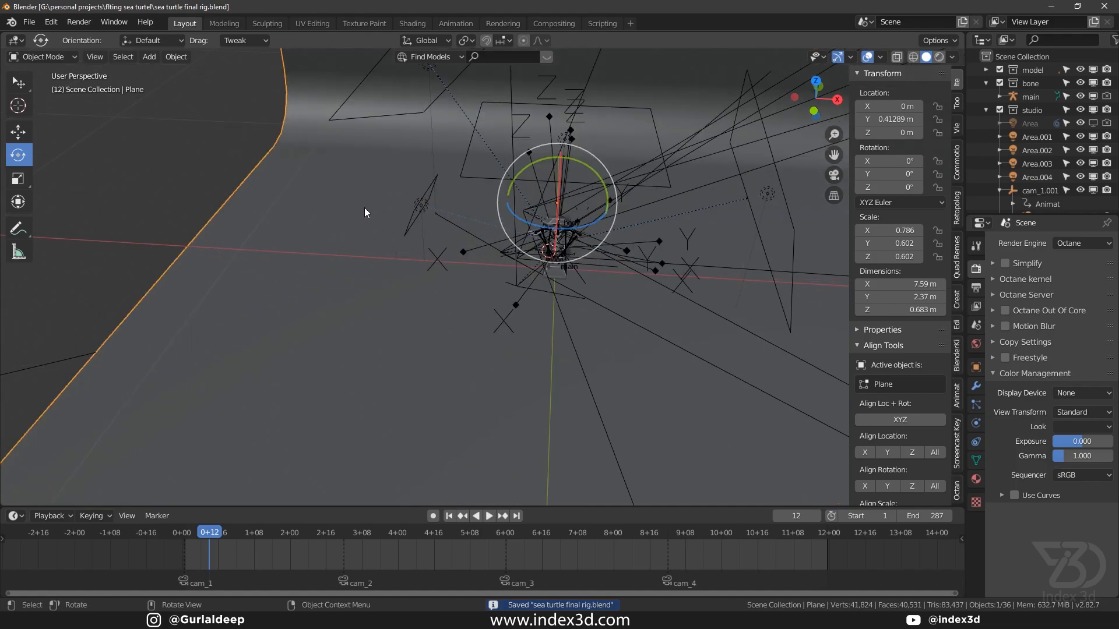
# Select the camera cam_4 and choose Linear/Off as its Octane camera imager response.
pyautogui.click(16, 83)
pyautogui.moveTo(442, 233); pyautogui.dragTo(575, 163, button='middle')
pyautogui.scroll(3, 509, 240)
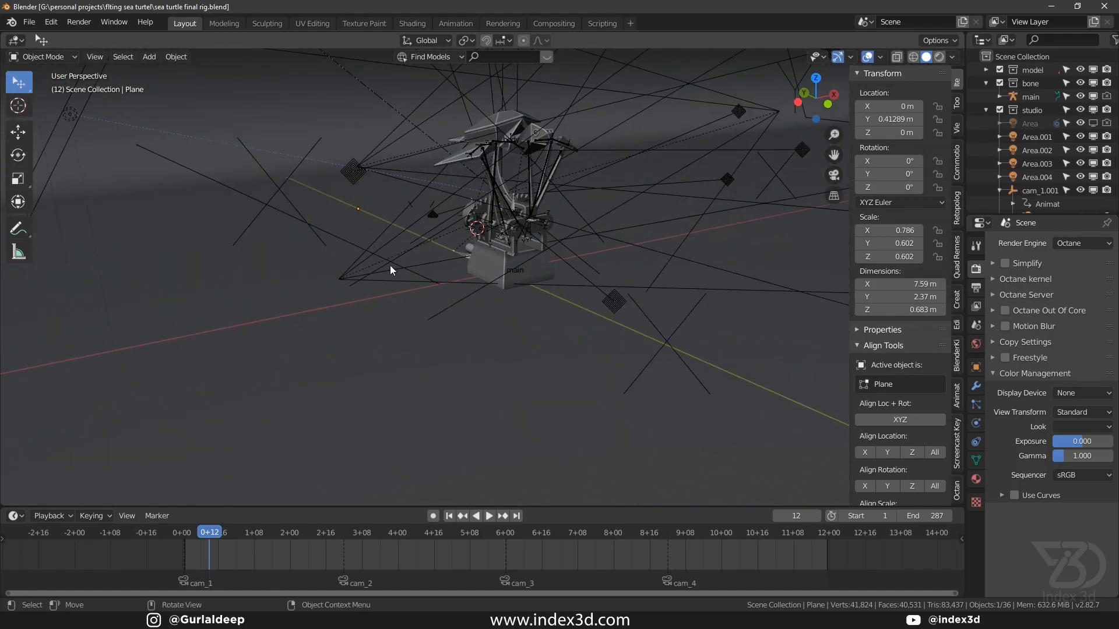
pyautogui.click(350, 277)
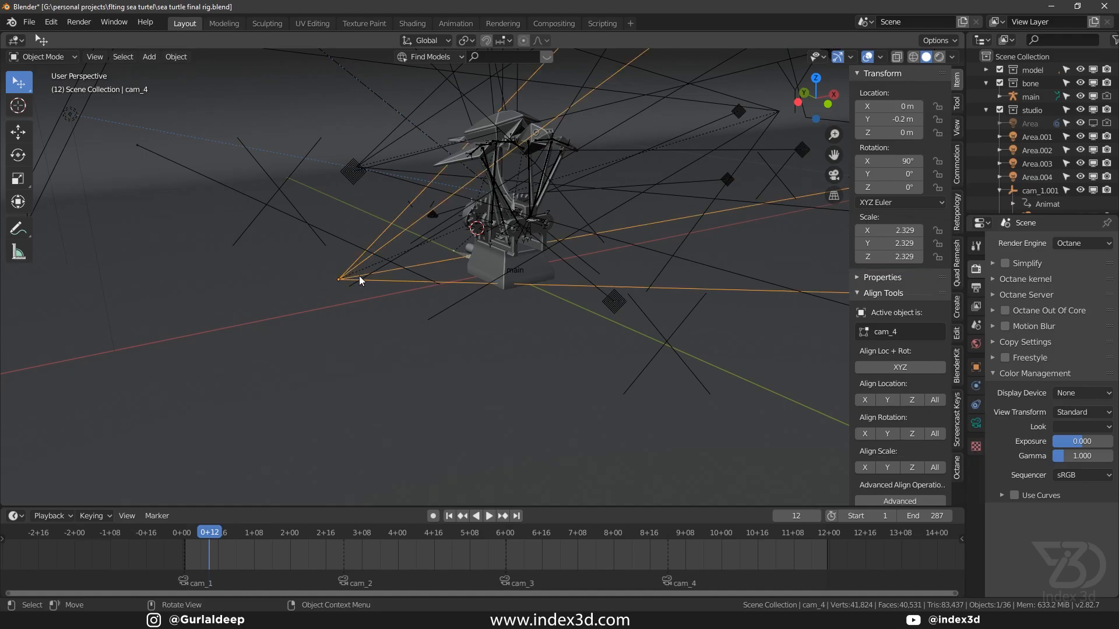
pyautogui.click(975, 424)
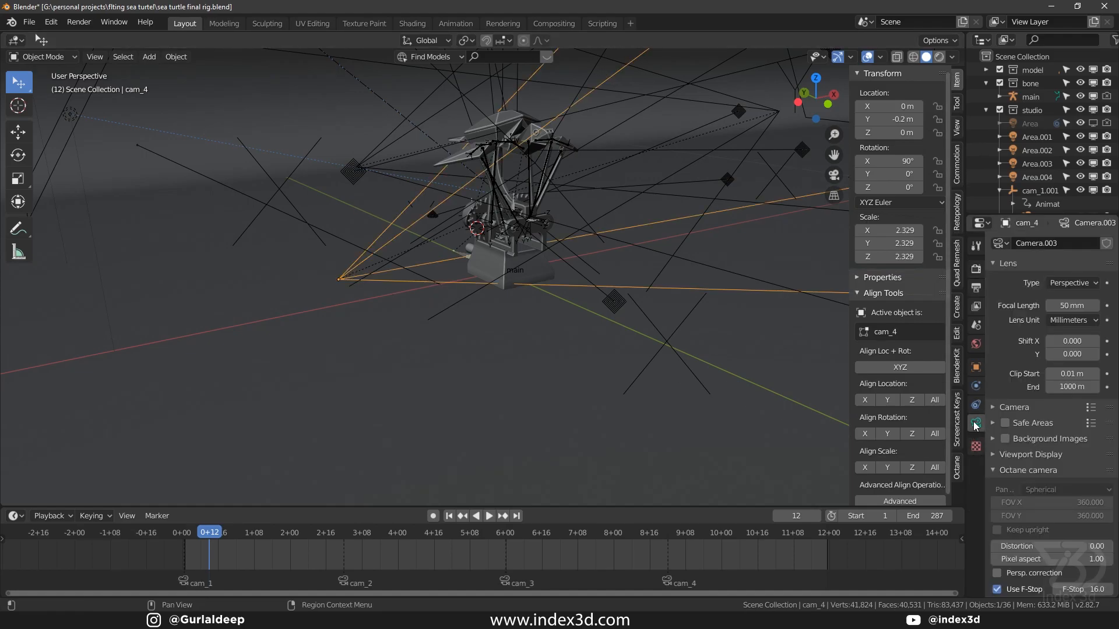
pyautogui.click(995, 471)
pyautogui.scroll(-3, 1035, 459)
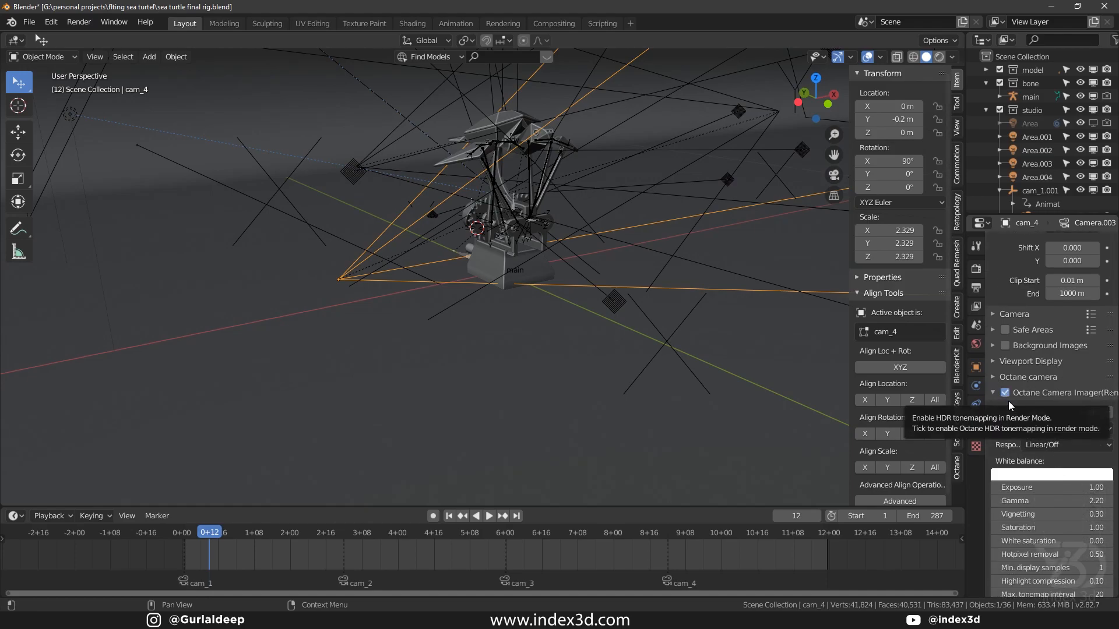
pyautogui.click(1057, 444)
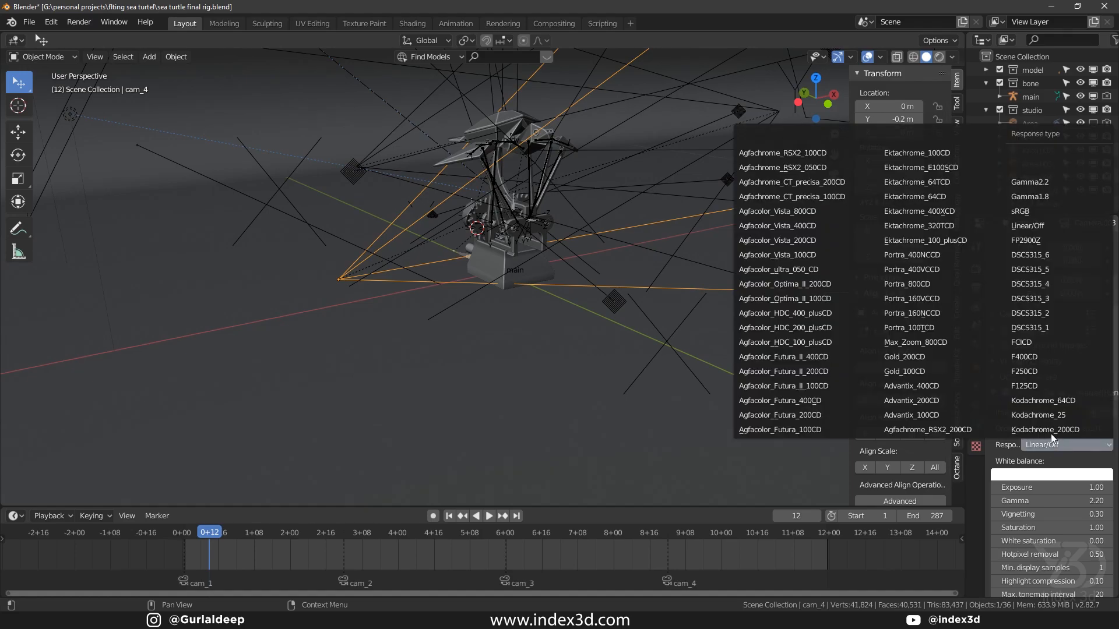
pyautogui.click(1022, 229)
# Review the Octane camera imager settings of cam_4, from the tonemapping values down to the Spectral AI Denoiser options.
pyautogui.scroll(-4, 1069, 488)
pyautogui.scroll(4, 1066, 488)
pyautogui.scroll(2, 1067, 491)
pyautogui.click(994, 440)
pyautogui.click(977, 270)
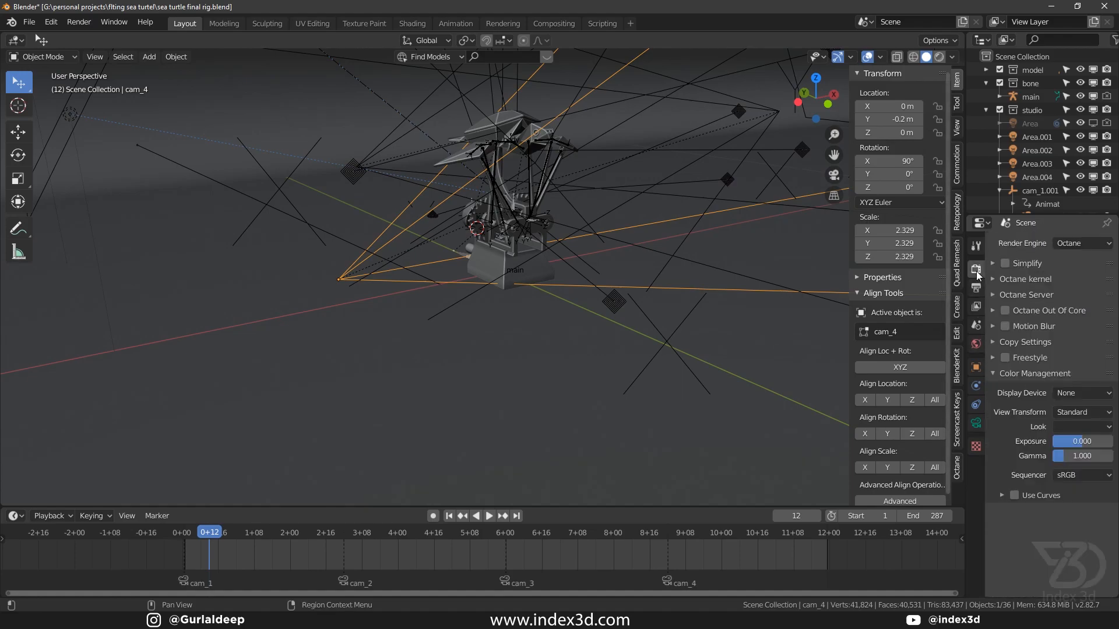
pyautogui.click(978, 424)
pyautogui.scroll(-2, 1008, 496)
pyautogui.click(994, 457)
pyautogui.click(994, 470)
pyautogui.scroll(-10, 1002, 466)
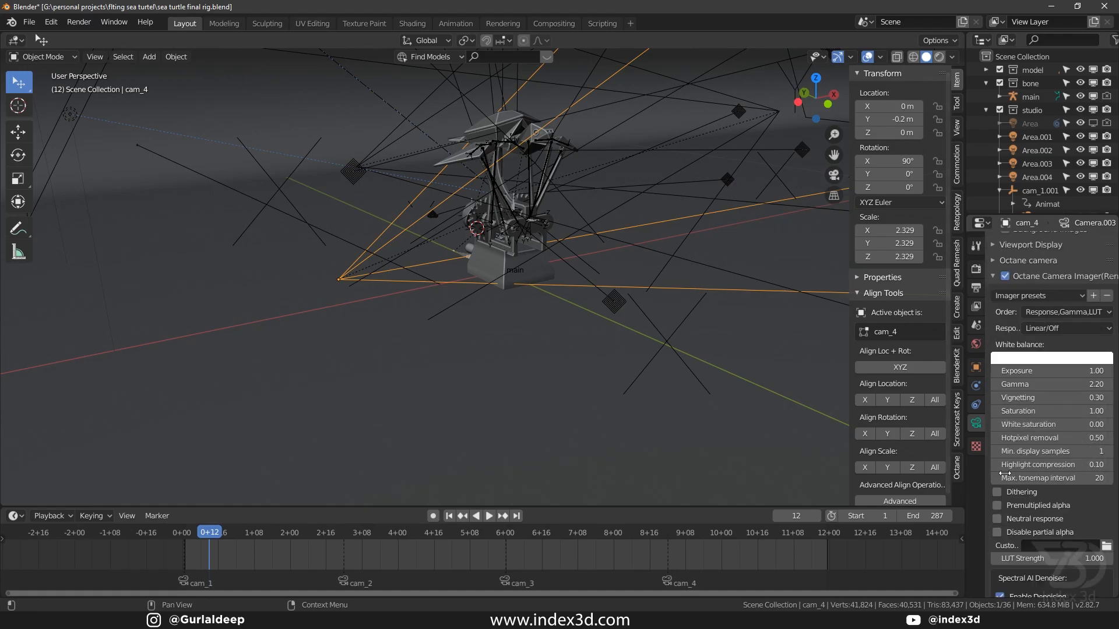
pyautogui.scroll(12, 1006, 462)
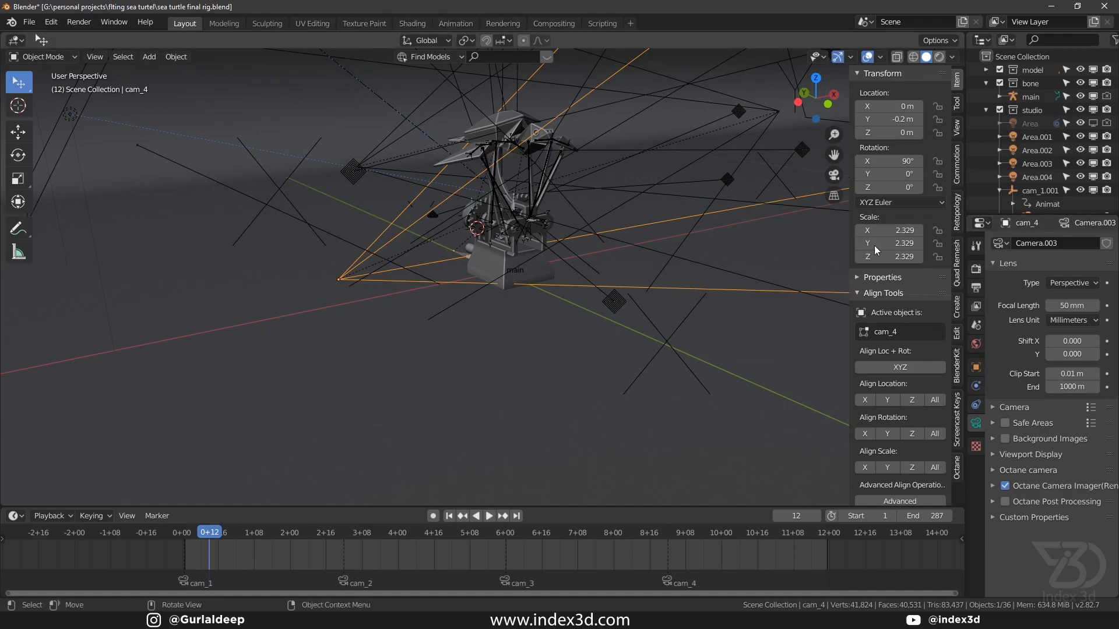
# Check the denoiser passes of the view layer and the OctDenoiserBeauty link to the Composite node.
pyautogui.click(975, 307)
pyautogui.click(996, 367)
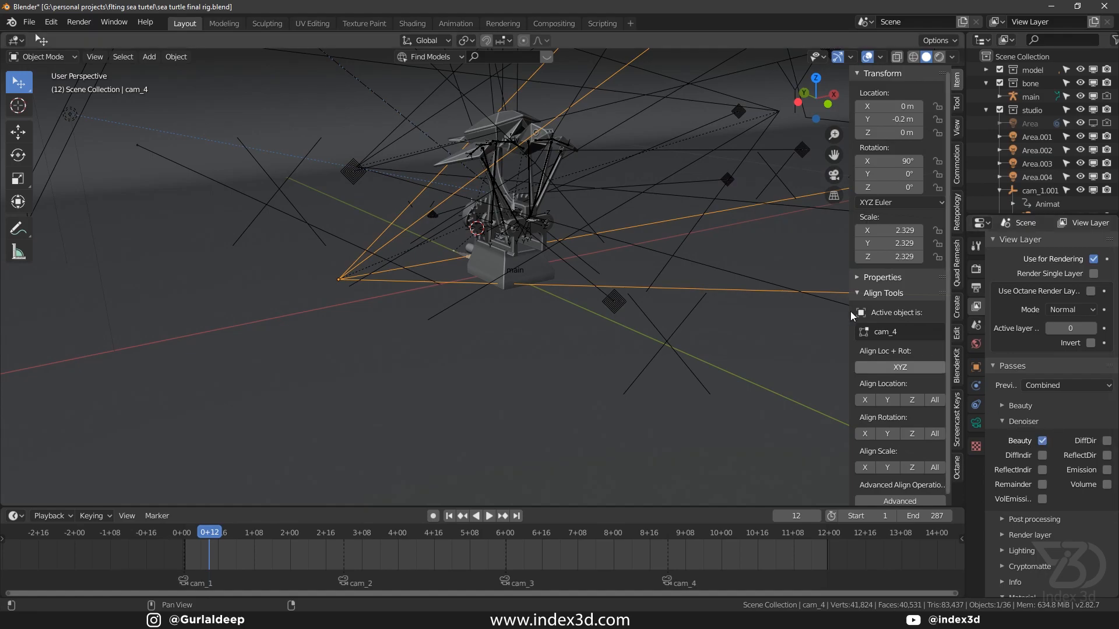
pyautogui.click(554, 23)
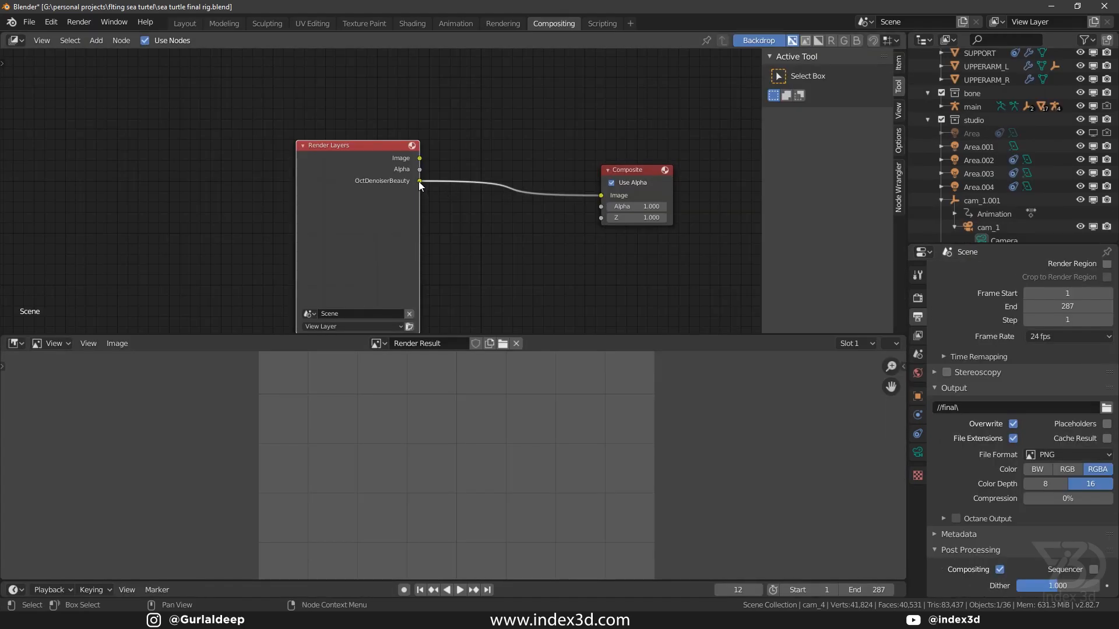
pyautogui.click(187, 24)
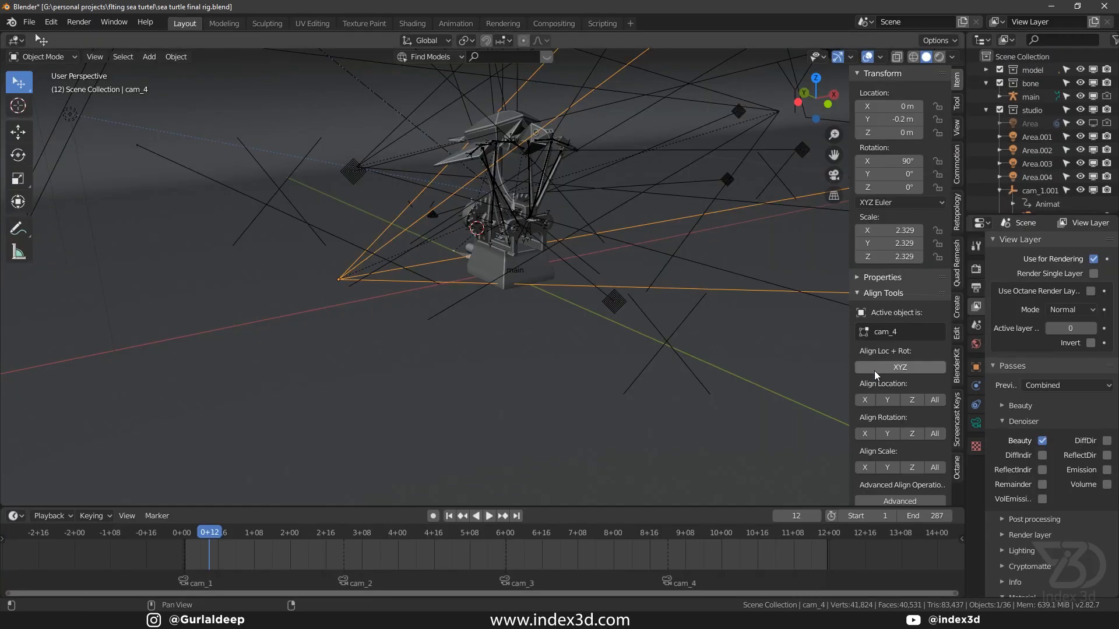
# View the scene through the camera and confirm the output height of 1080 px.
pyautogui.click(976, 285)
pyautogui.click(975, 269)
pyautogui.click(976, 288)
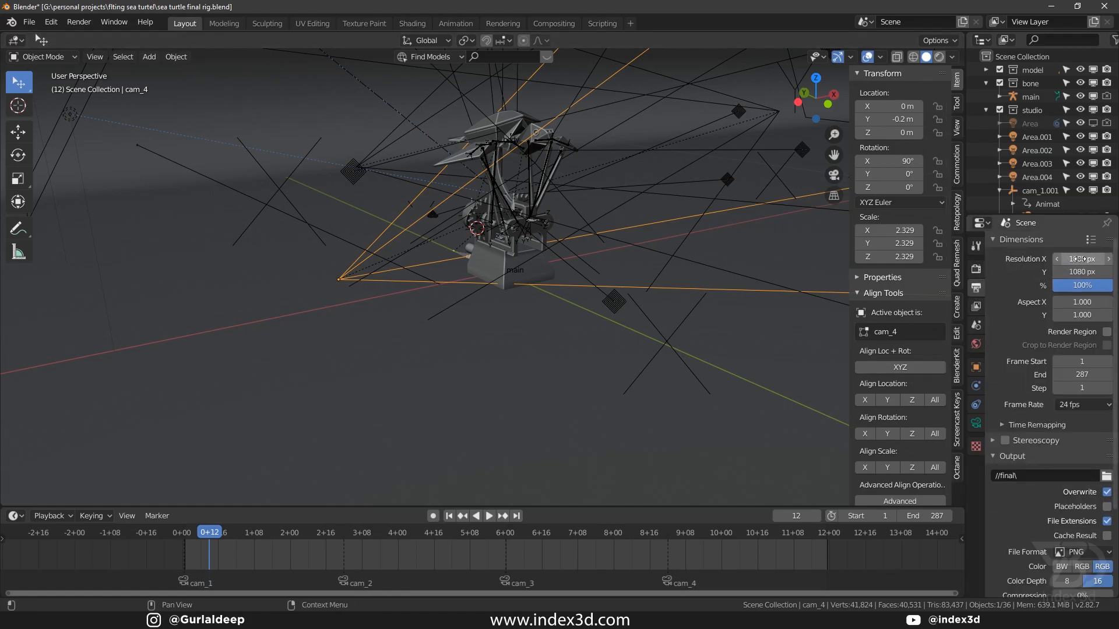
pyautogui.press('KP_0')
pyautogui.scroll(-2, 470, 224)
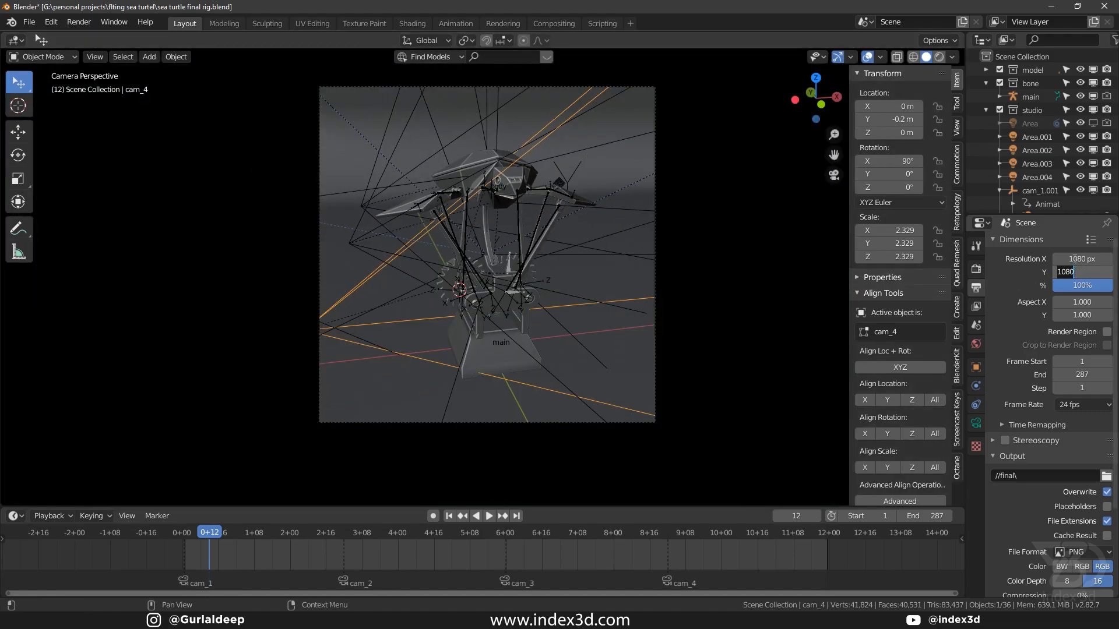
pyautogui.press('Return')
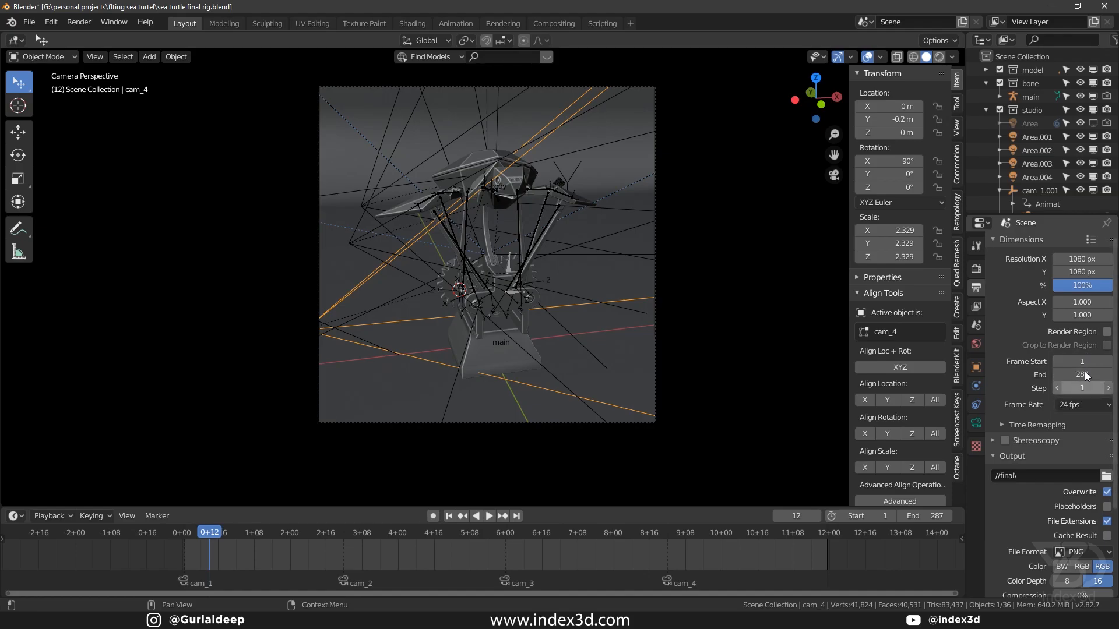
# Preview the animation from frame 0 through the camera and expand the Octane kernel settings.
pyautogui.moveTo(225, 544); pyautogui.dragTo(183, 557)
pyautogui.press('space')
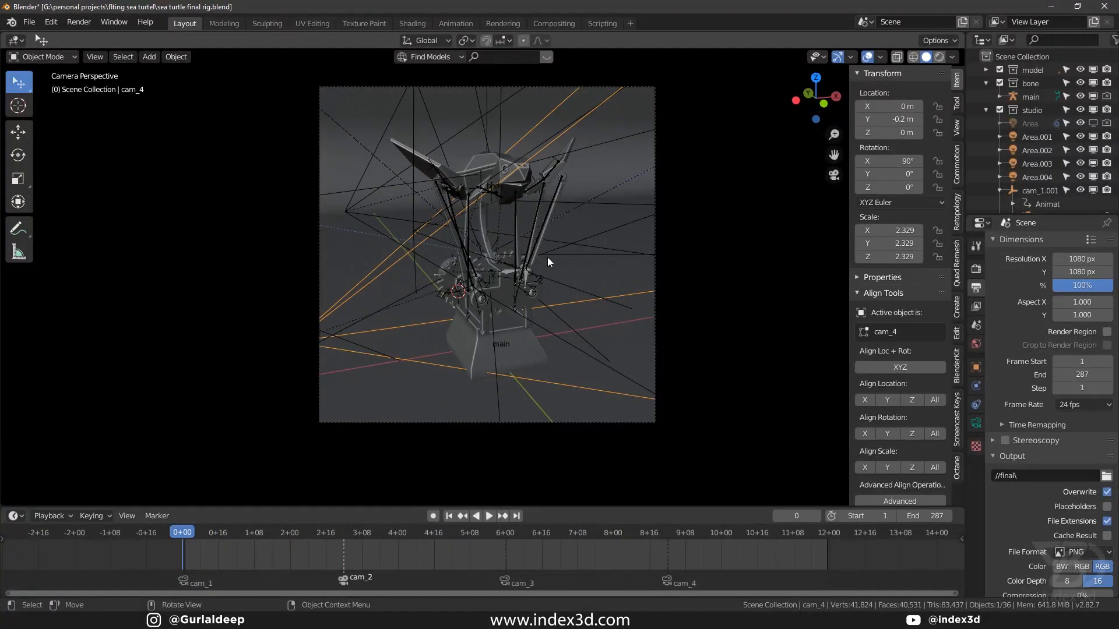
pyautogui.click(978, 368)
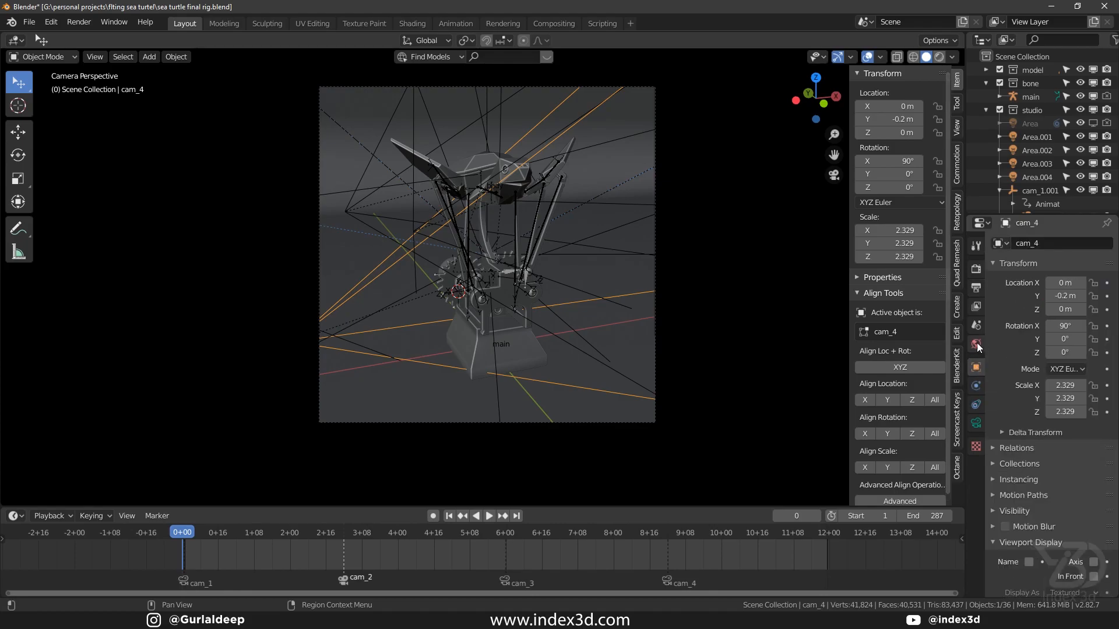
pyautogui.click(976, 288)
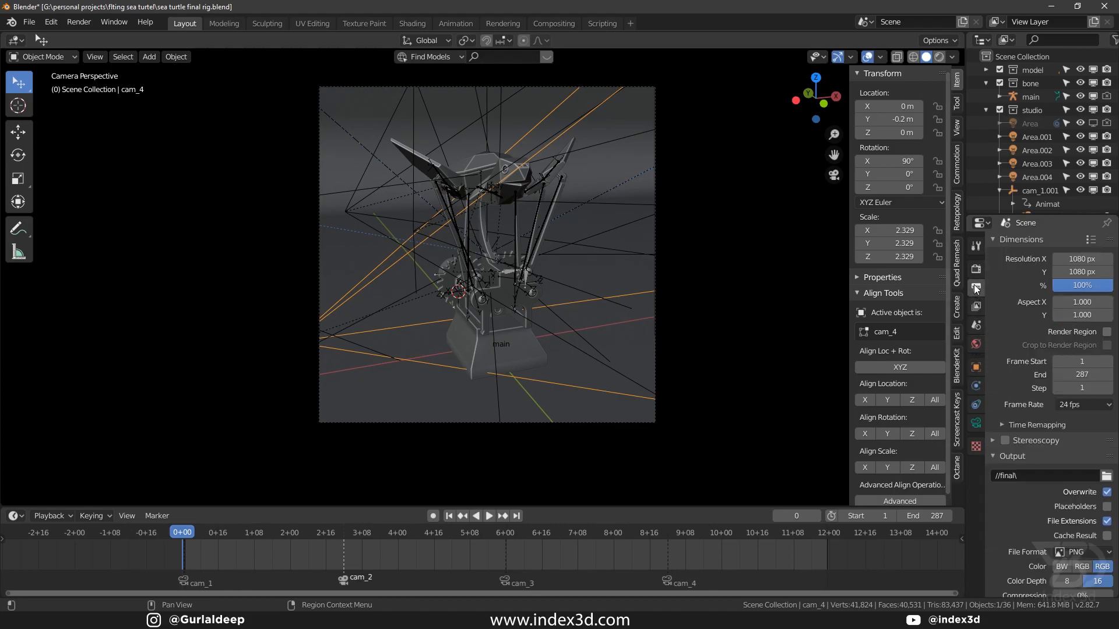
pyautogui.click(977, 271)
pyautogui.click(994, 280)
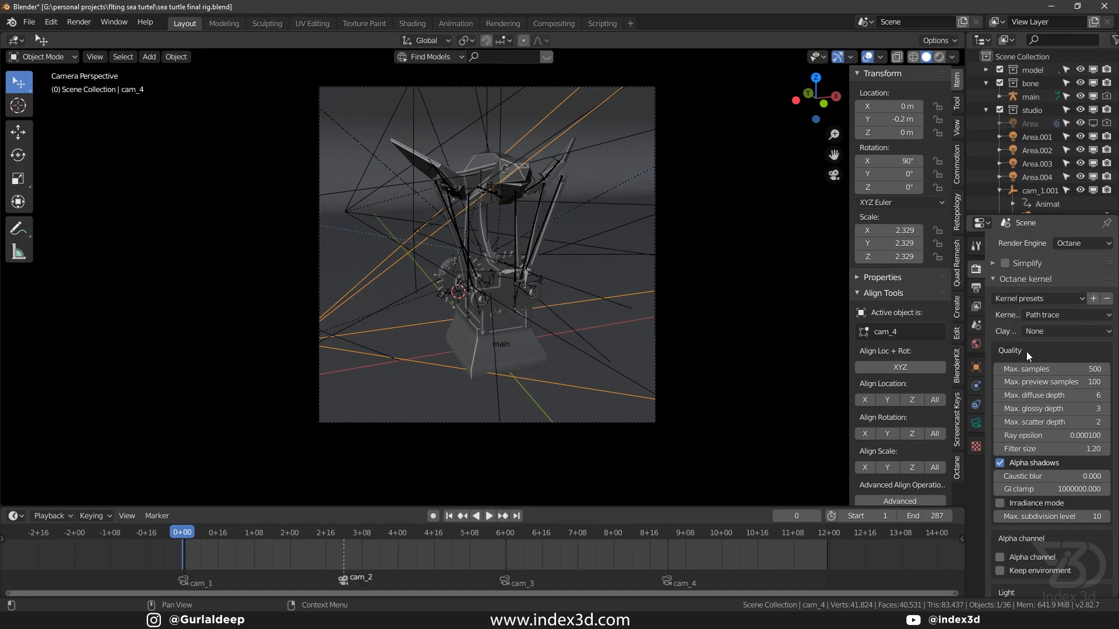
# Review the Octane kernel settings from the quality and light values down through sampling, adaptive sampling and deep image options.
pyautogui.scroll(-3, 1020, 344)
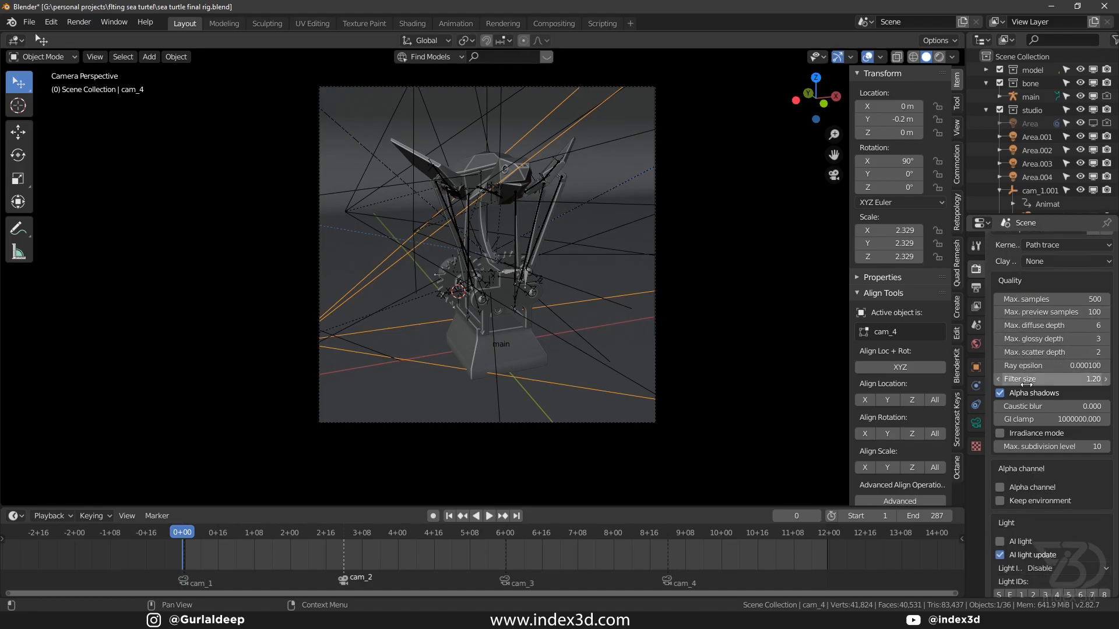
pyautogui.scroll(-12, 1043, 378)
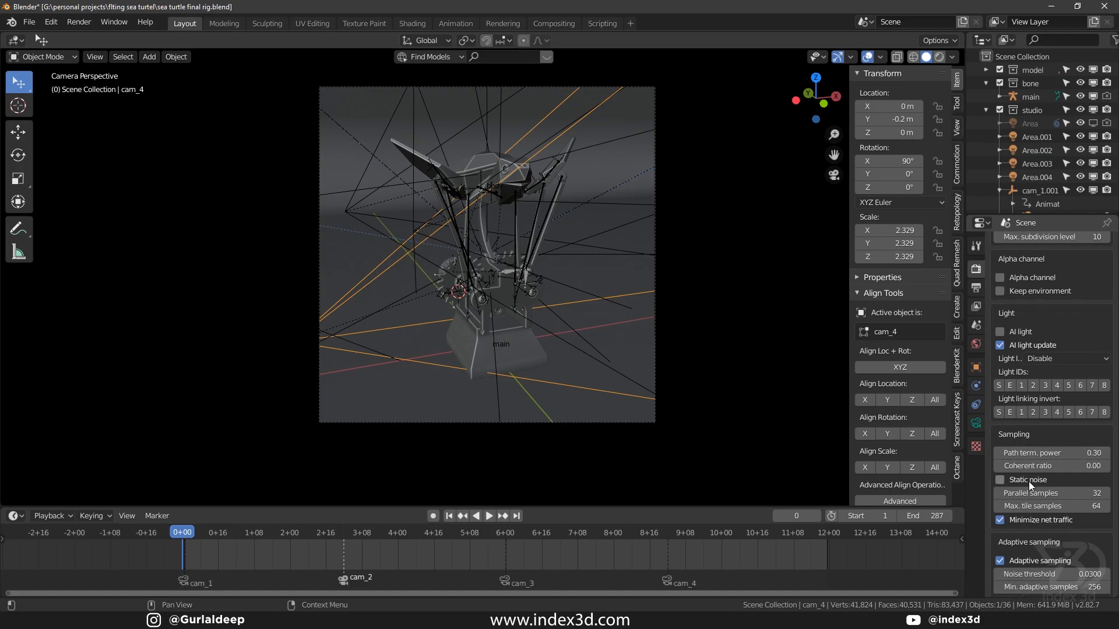
pyautogui.scroll(-11, 1020, 478)
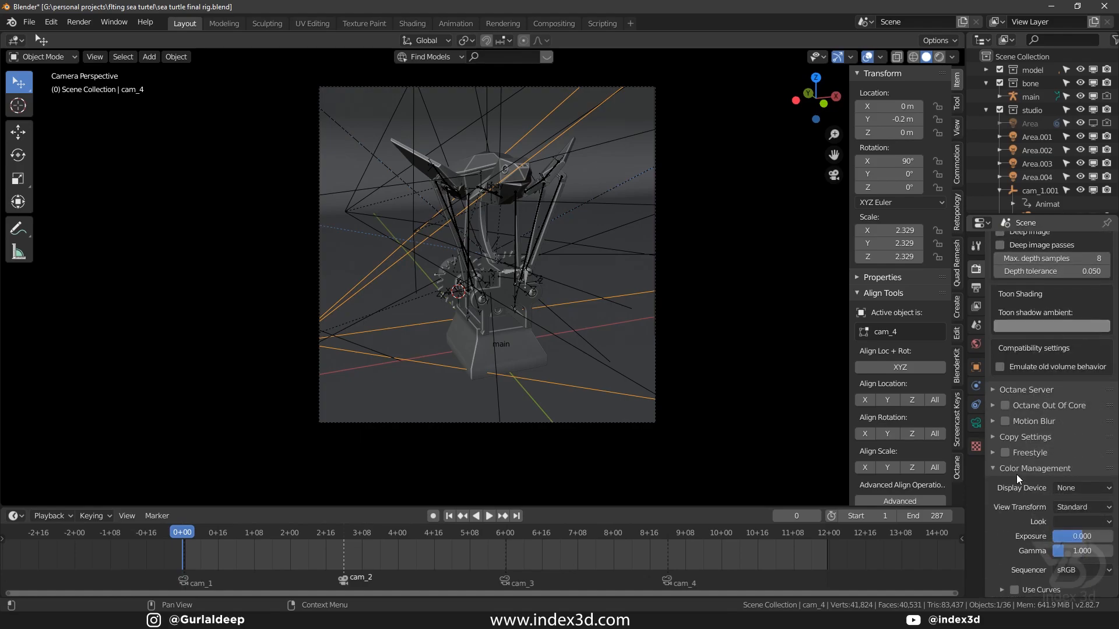
pyautogui.scroll(4, 1008, 474)
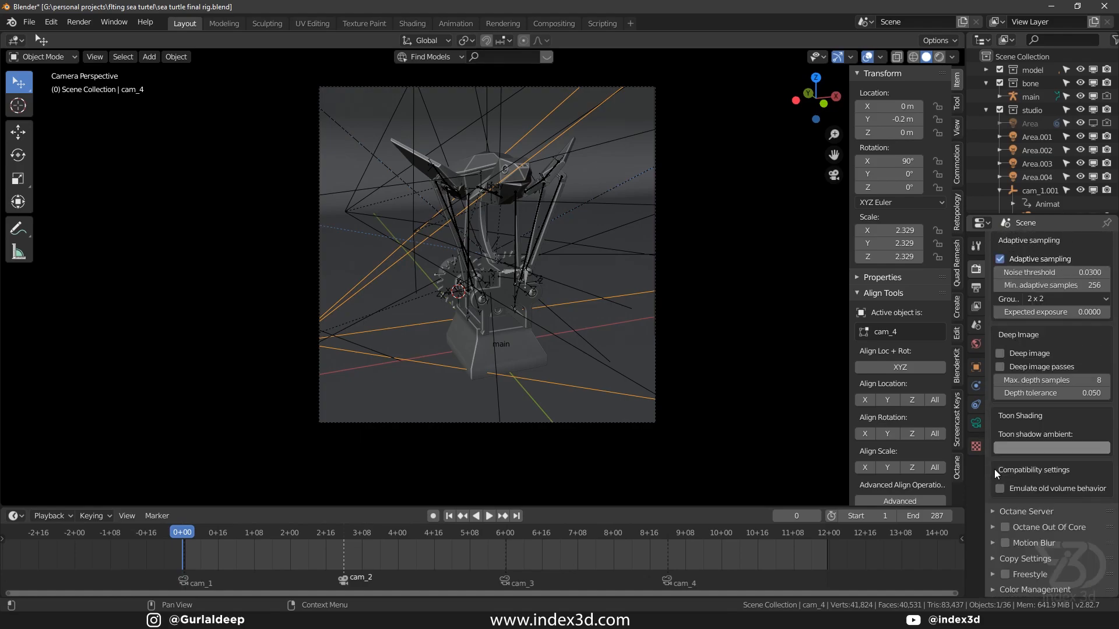
# Expand the Octane Server settings and check the resource cache type and dirty resource detection strategy.
pyautogui.click(991, 512)
pyautogui.scroll(-4, 1005, 519)
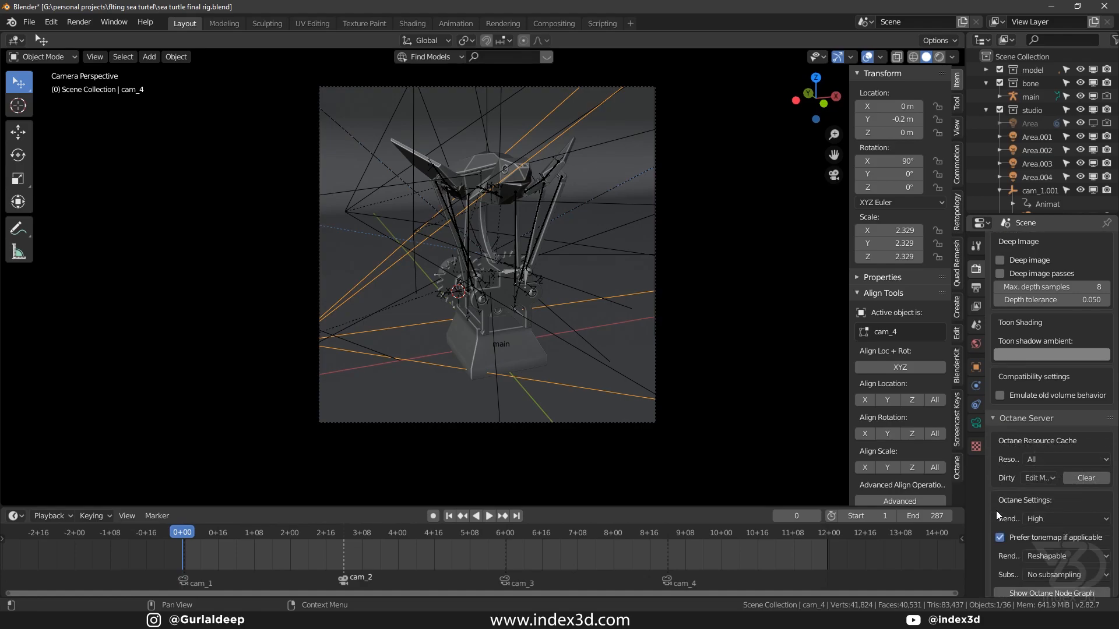
pyautogui.click(1039, 464)
pyautogui.click(1050, 460)
pyautogui.click(1039, 477)
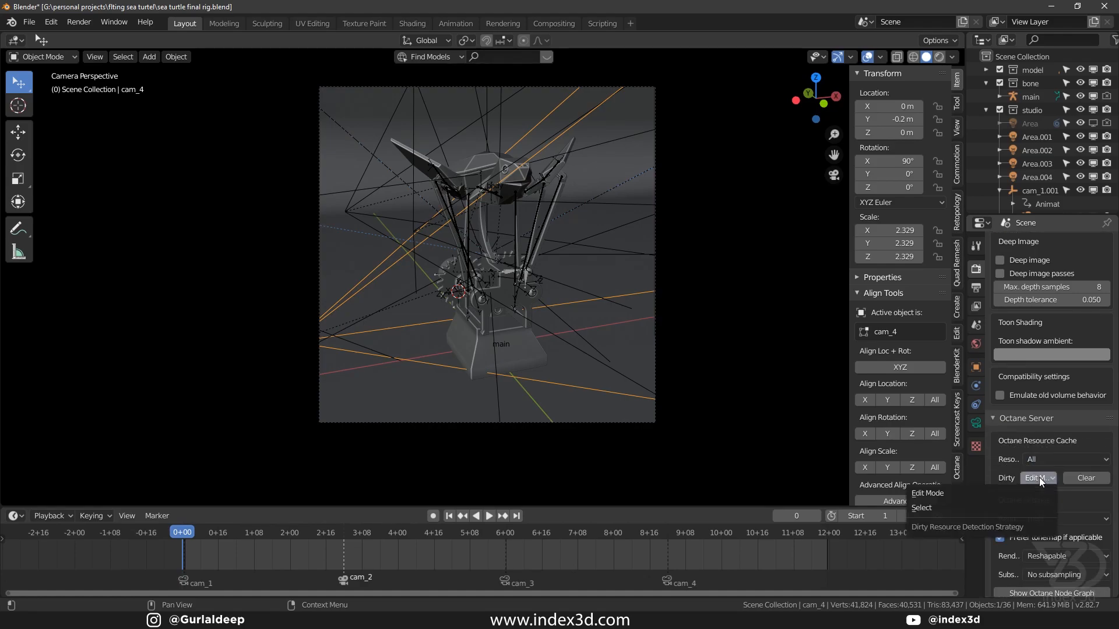
pyautogui.click(1020, 476)
pyautogui.scroll(-4, 1020, 507)
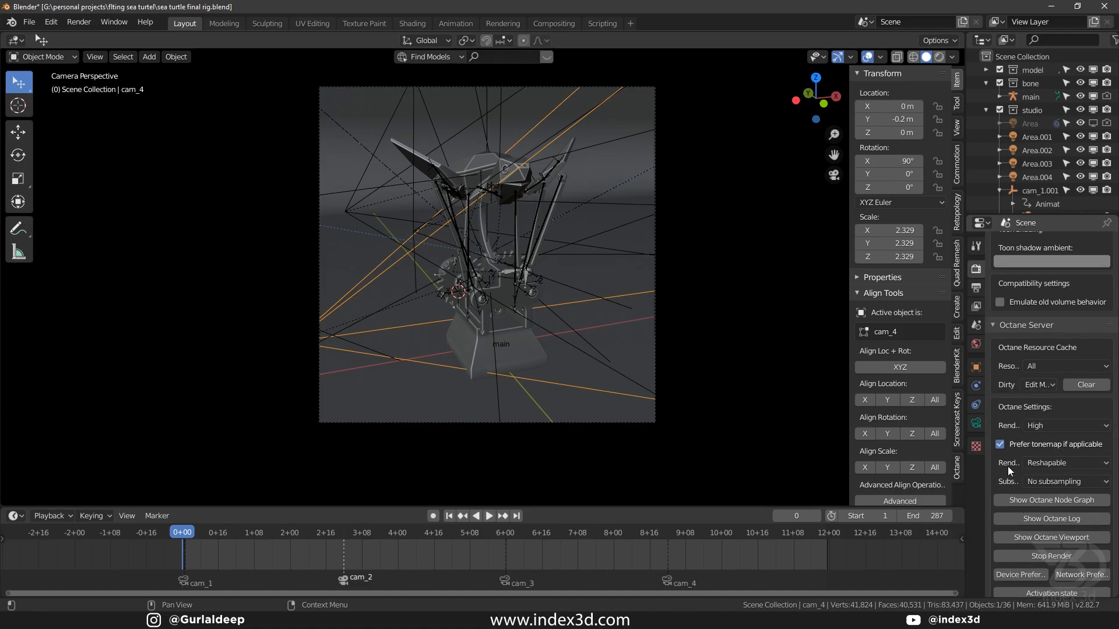
# Scrub the animation to frame 40 and choose Reshapable as the way Octane renders all meshes.
pyautogui.click(1061, 463)
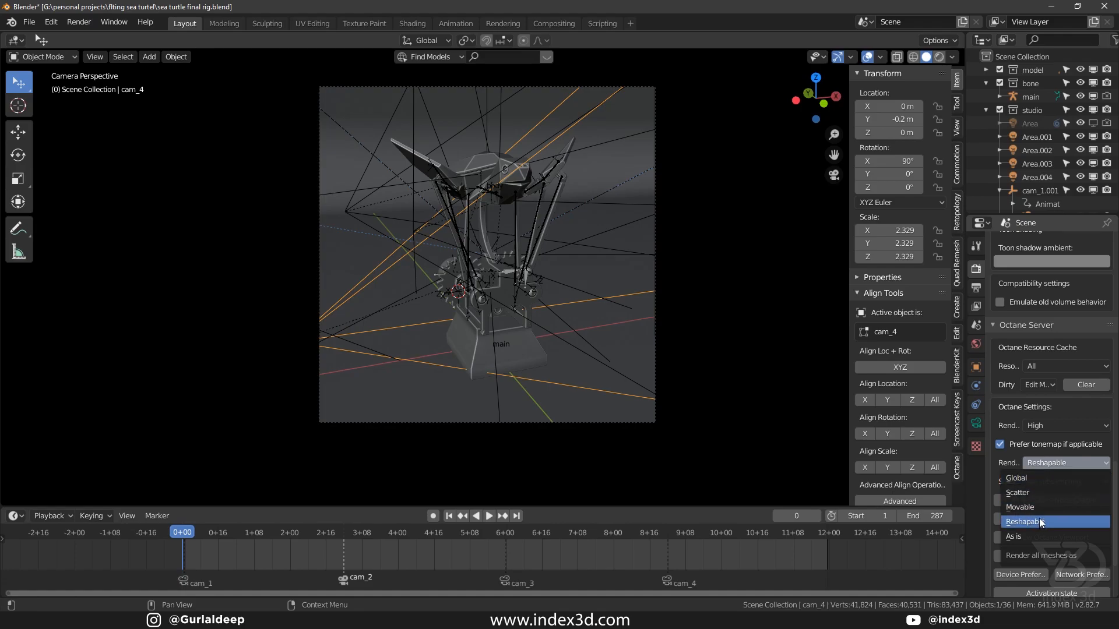
pyautogui.click(1041, 462)
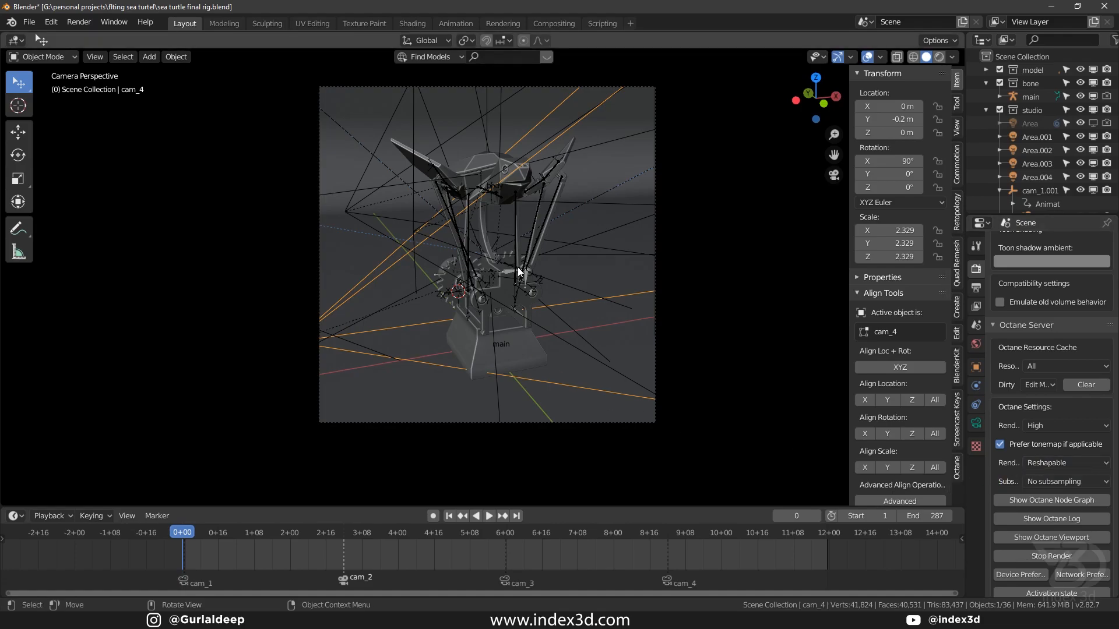
pyautogui.moveTo(187, 537); pyautogui.dragTo(271, 541)
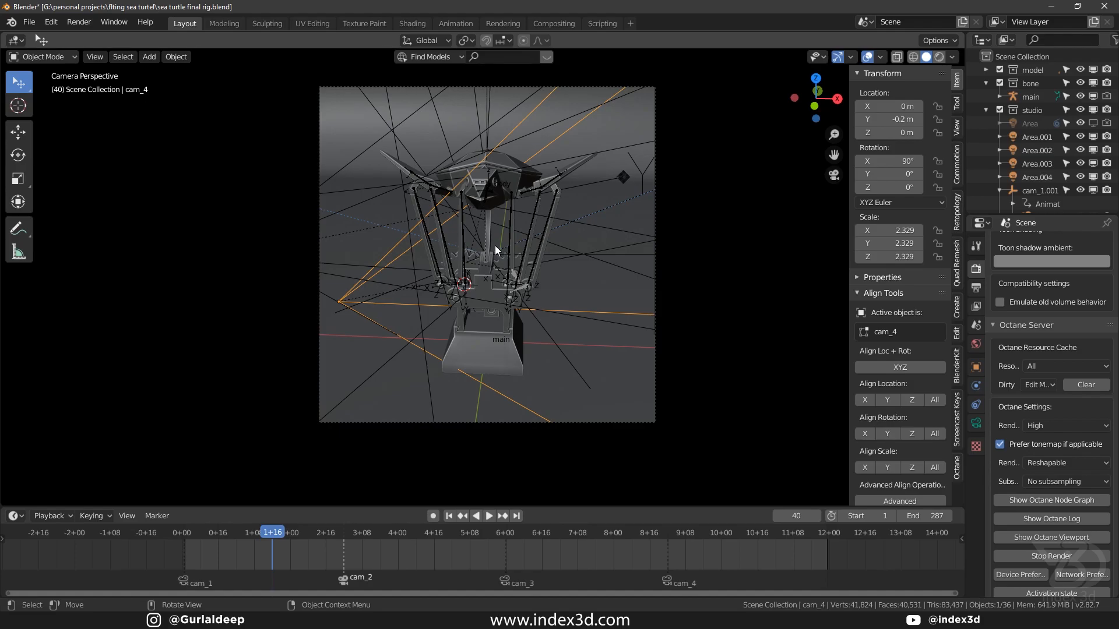
pyautogui.click(1058, 466)
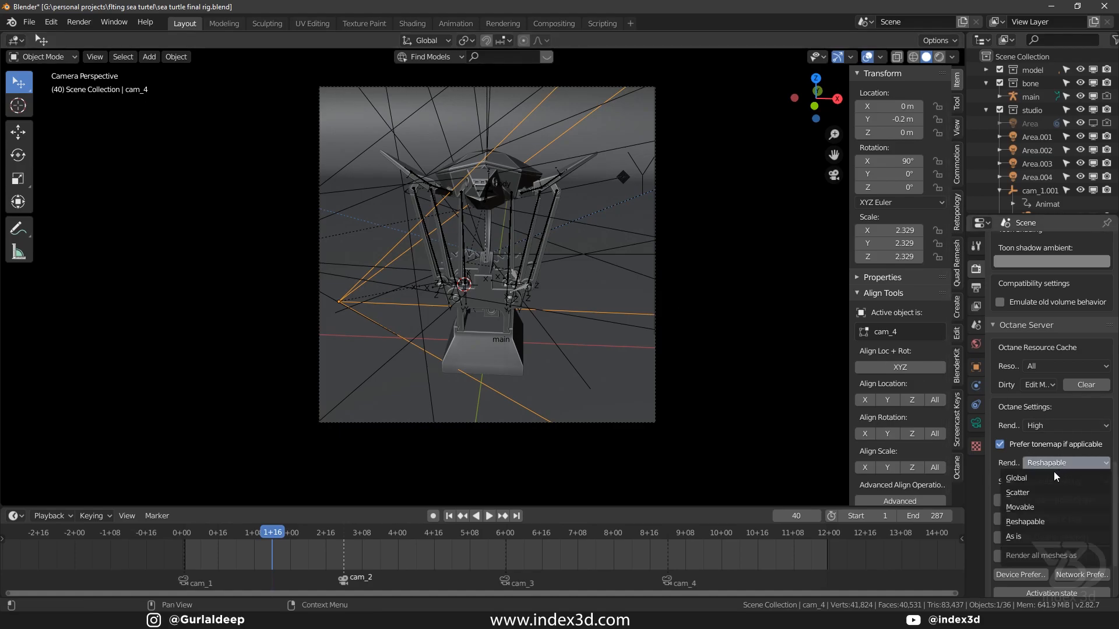
pyautogui.click(1032, 524)
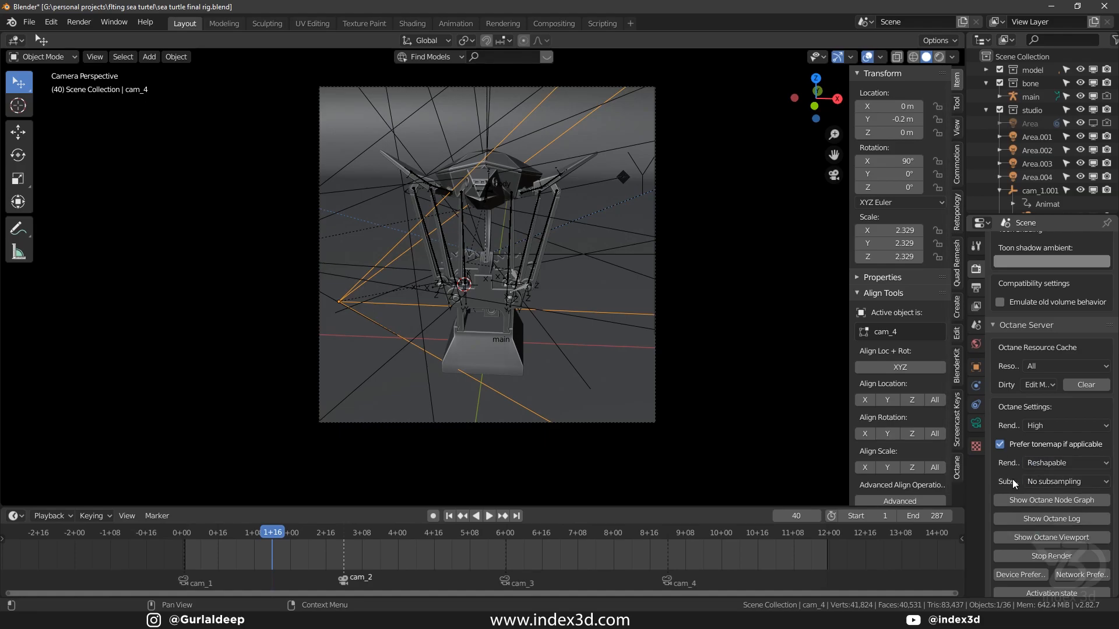
# Collapse the Octane Server settings and save the file.
pyautogui.click(994, 324)
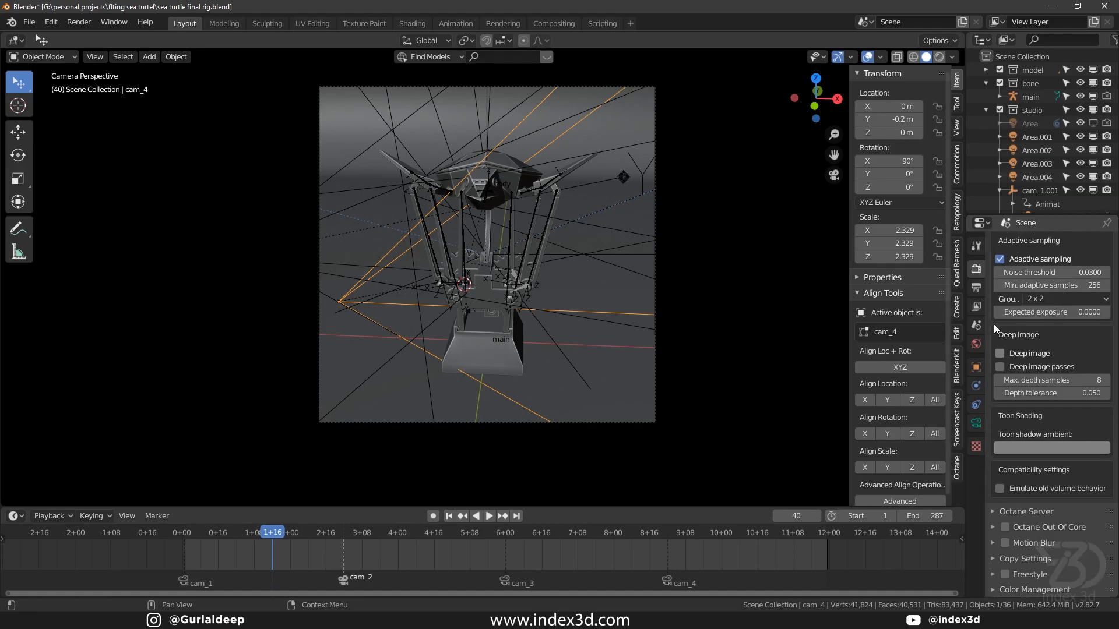
pyautogui.scroll(1, 1020, 494)
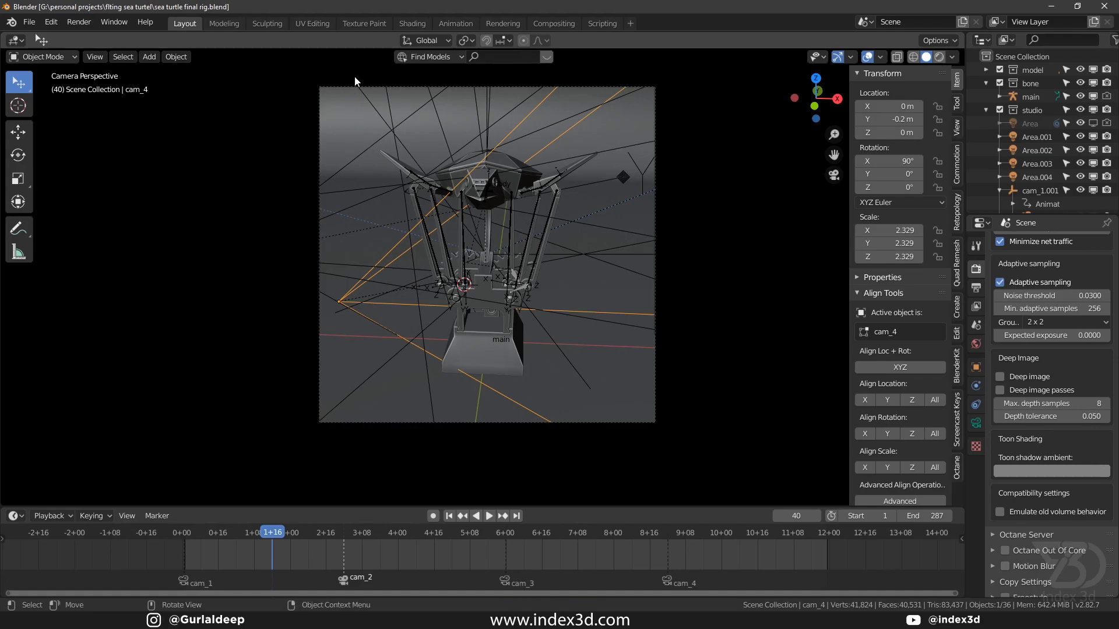
pyautogui.hotkey('ctrl', 's')
# Switch to the Shading workspace and set the outliner to display the view layer's collections.
pyautogui.click(410, 23)
pyautogui.scroll(-11, 512, 197)
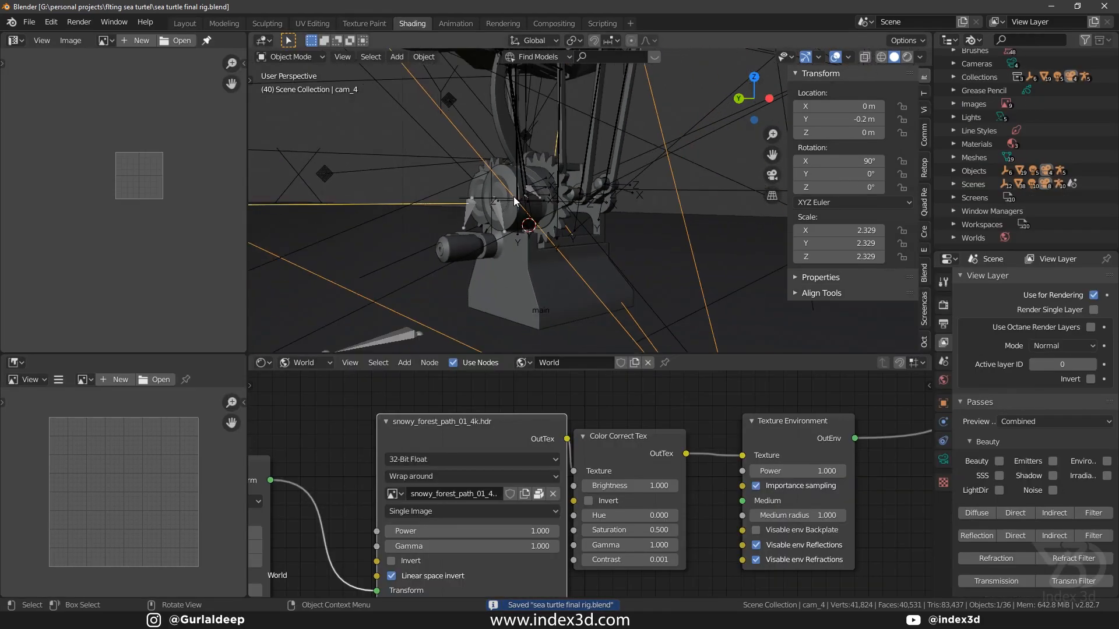
pyautogui.moveTo(528, 187); pyautogui.dragTo(550, 240, button='middle')
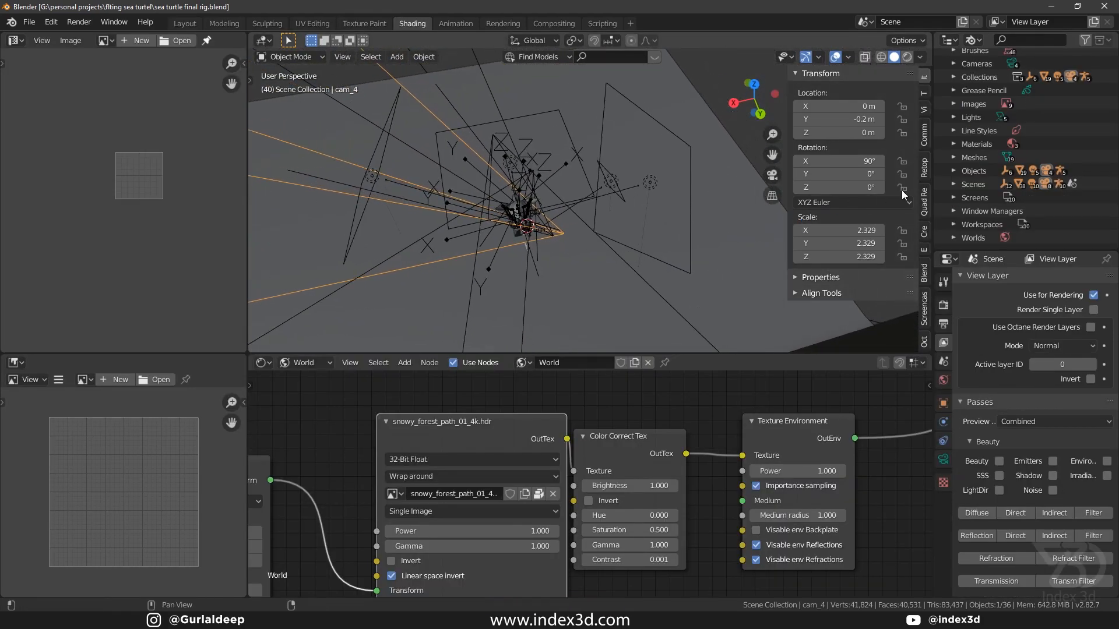
pyautogui.scroll(3, 991, 146)
pyautogui.click(972, 40)
pyautogui.click(999, 71)
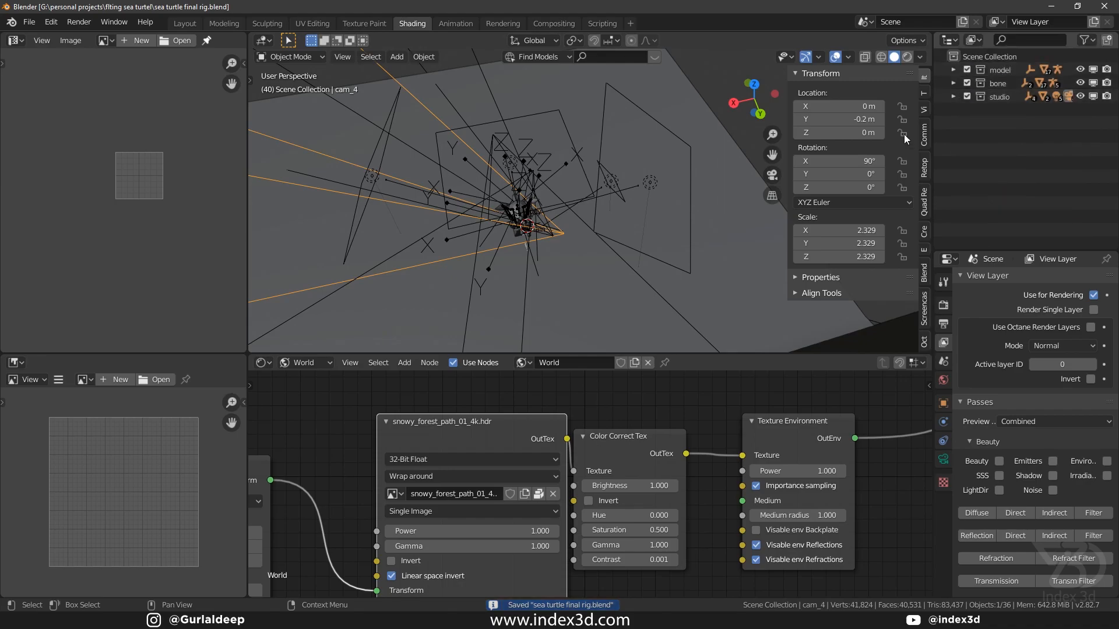
# Show a close front view of the turtle in rendered shading with the overlays hidden, and save the file.
pyautogui.moveTo(594, 204); pyautogui.dragTo(435, 177, button='middle')
pyautogui.moveTo(551, 191); pyautogui.dragTo(488, 200, button='middle')
pyautogui.scroll(3, 488, 201)
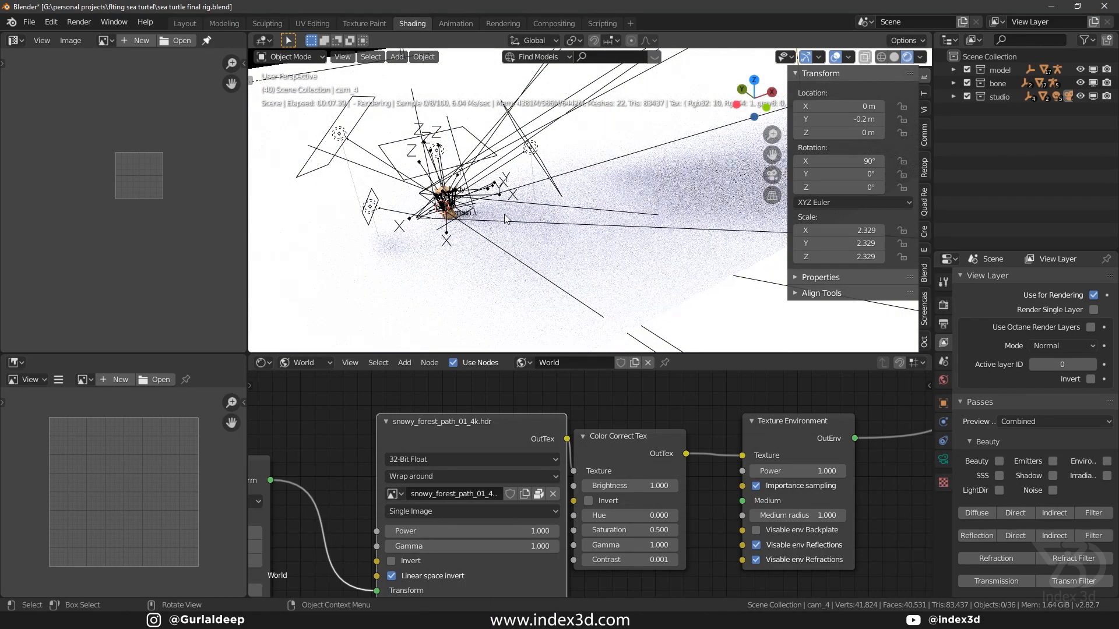
pyautogui.scroll(6, 490, 219)
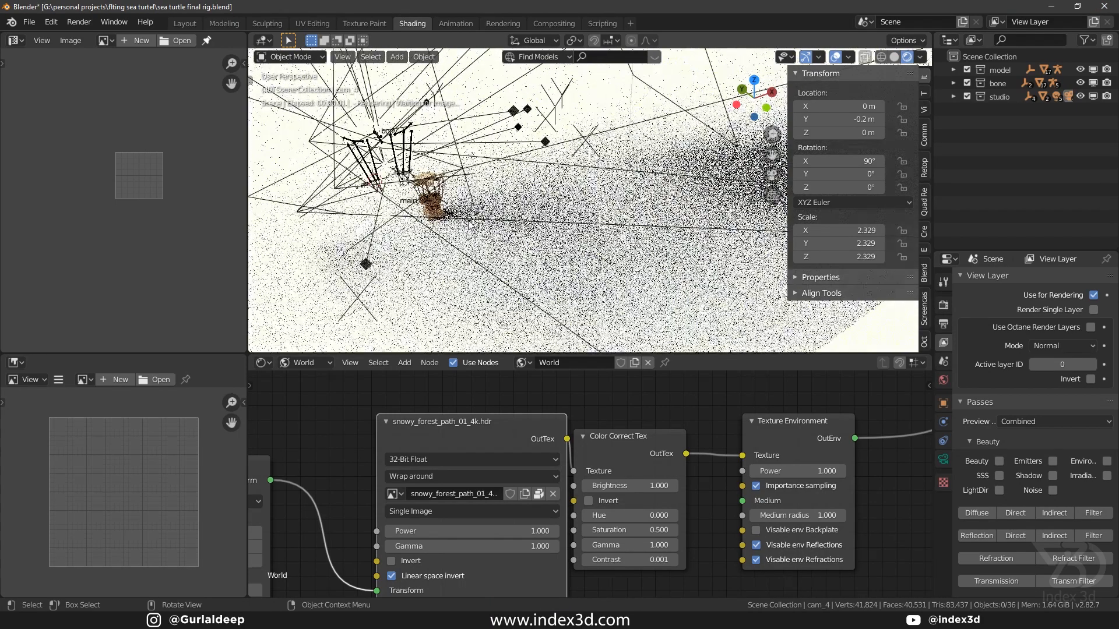
pyautogui.scroll(3, 469, 225)
pyautogui.hotkey('ctrl', 's')
pyautogui.click(835, 57)
pyautogui.keyDown('shift'); pyautogui.moveTo(512, 162); pyautogui.dragTo(626, 96, button='middle'); pyautogui.keyUp('shift')
pyautogui.scroll(5, 616, 199)
pyautogui.moveTo(617, 192); pyautogui.dragTo(572, 204, button='middle')
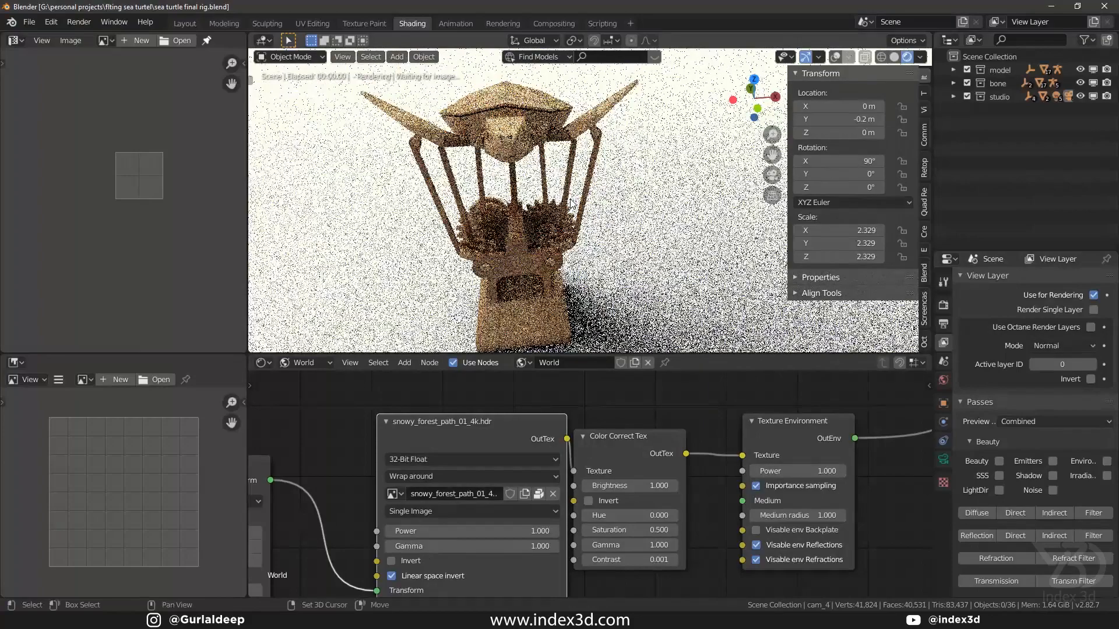
# Enlarge the node editor, switch it from World to Object shading and select the turtle's body to show its wood026 material.
pyautogui.moveTo(584, 353); pyautogui.dragTo(581, 335)
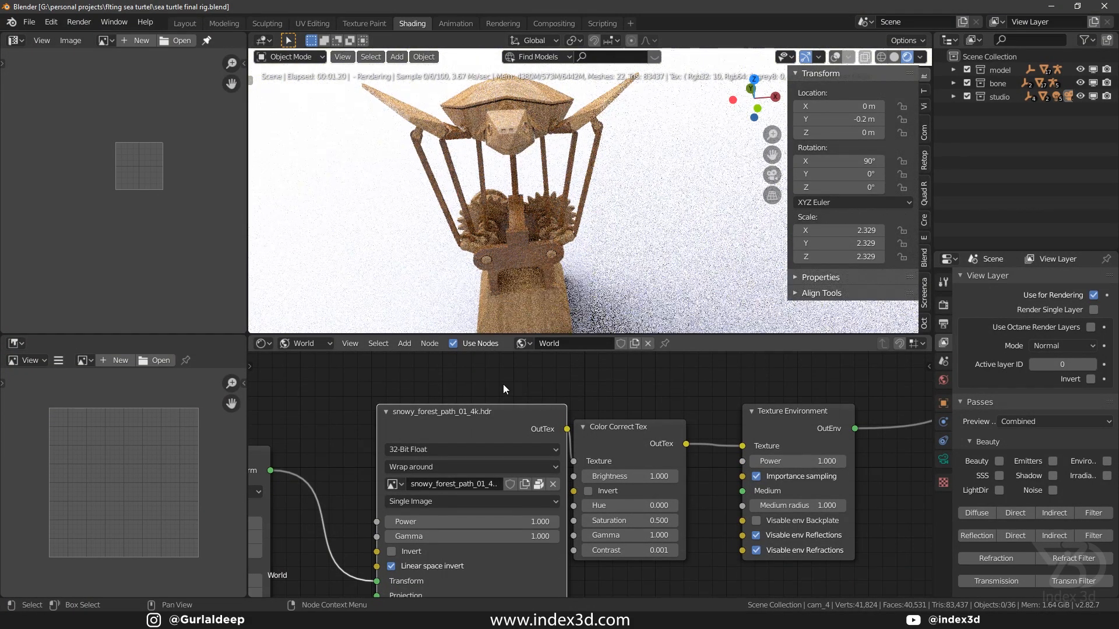
pyautogui.click(322, 345)
pyautogui.click(314, 357)
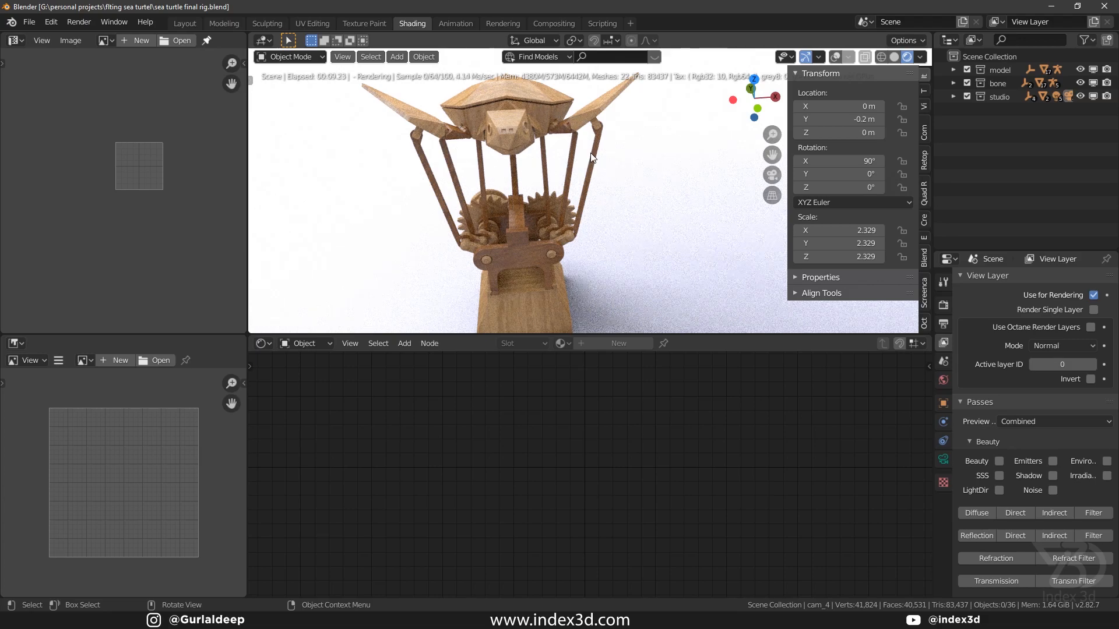
pyautogui.click(547, 100)
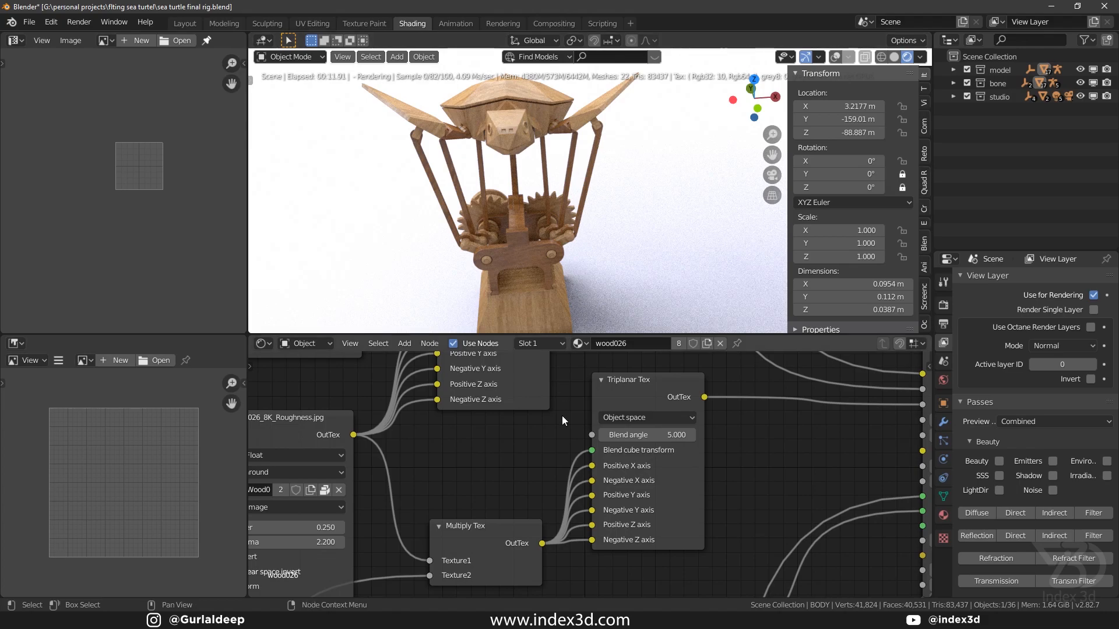
# Examine the wood026 node tree from the image textures through the Triplanar Tex nodes to the Glossy Material.
pyautogui.scroll(-4, 583, 415)
pyautogui.scroll(3, 585, 438)
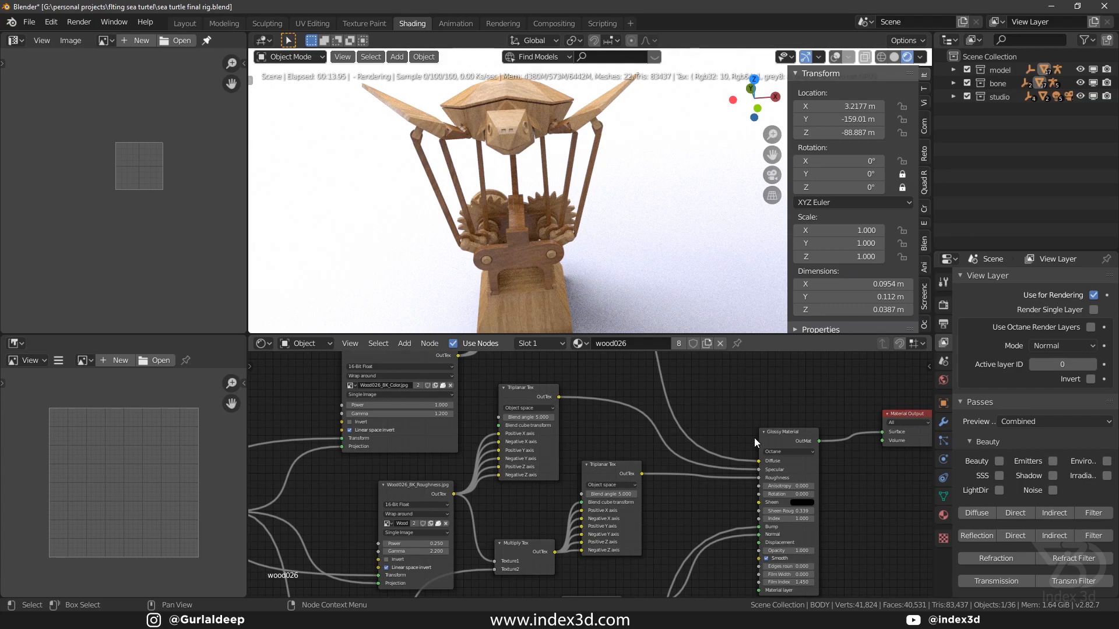
pyautogui.scroll(-5, 752, 437)
pyautogui.moveTo(733, 463)
pyautogui.mouseDown(button='middle')
pyautogui.moveTo(699, 433)
pyautogui.moveTo(743, 452)
pyautogui.mouseUp(button='middle')
pyautogui.scroll(4, 659, 420)
pyautogui.scroll(-6, 659, 422)
pyautogui.moveTo(655, 424); pyautogui.dragTo(645, 414, button='middle')
pyautogui.scroll(2, 702, 418)
pyautogui.moveTo(741, 483); pyautogui.dragTo(708, 457, button='middle')
pyautogui.scroll(-2, 720, 436)
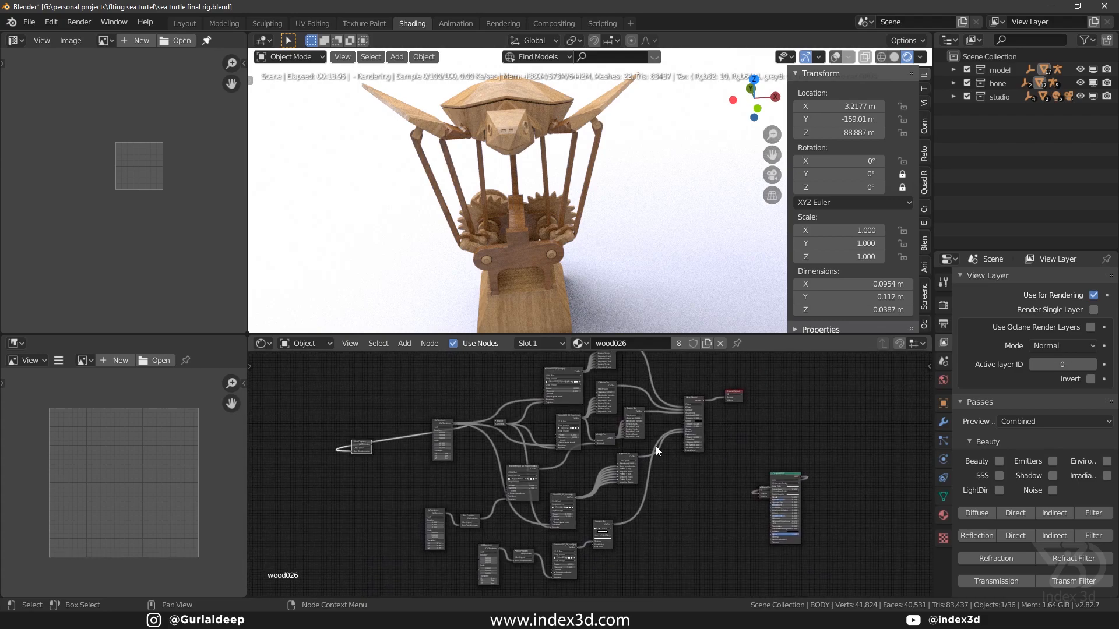
pyautogui.scroll(1, 658, 449)
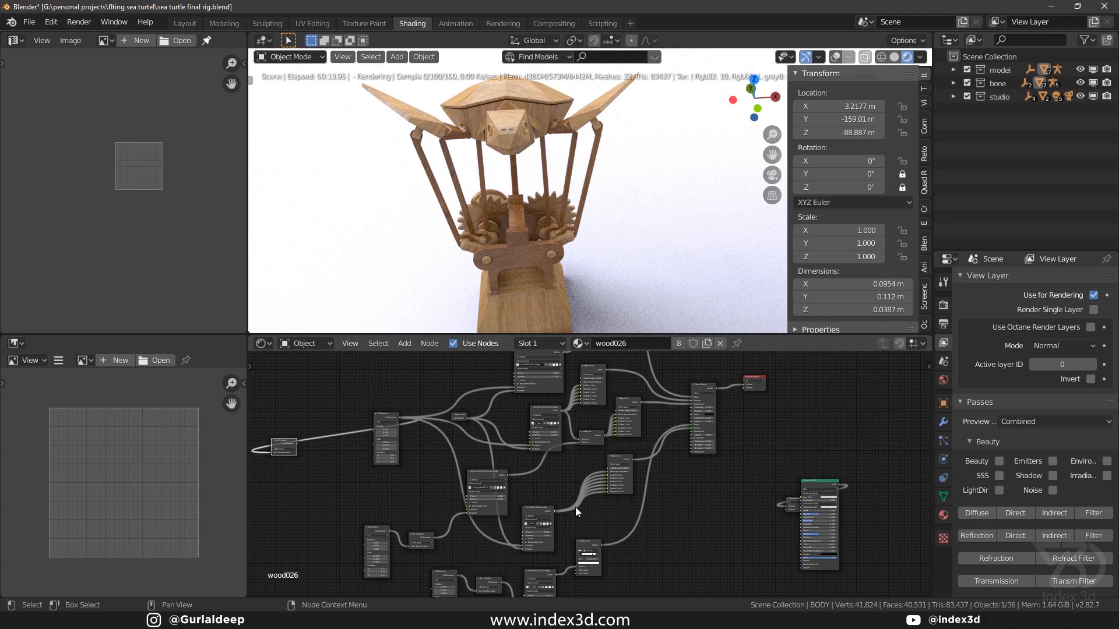
# Inspect the wood026 image texture nodes and their links up close.
pyautogui.scroll(2, 527, 507)
pyautogui.scroll(-4, 600, 453)
pyautogui.moveTo(602, 452); pyautogui.dragTo(556, 536, button='middle')
pyautogui.scroll(5, 590, 410)
pyautogui.moveTo(553, 416); pyautogui.dragTo(443, 432, button='middle')
pyautogui.scroll(2, 536, 501)
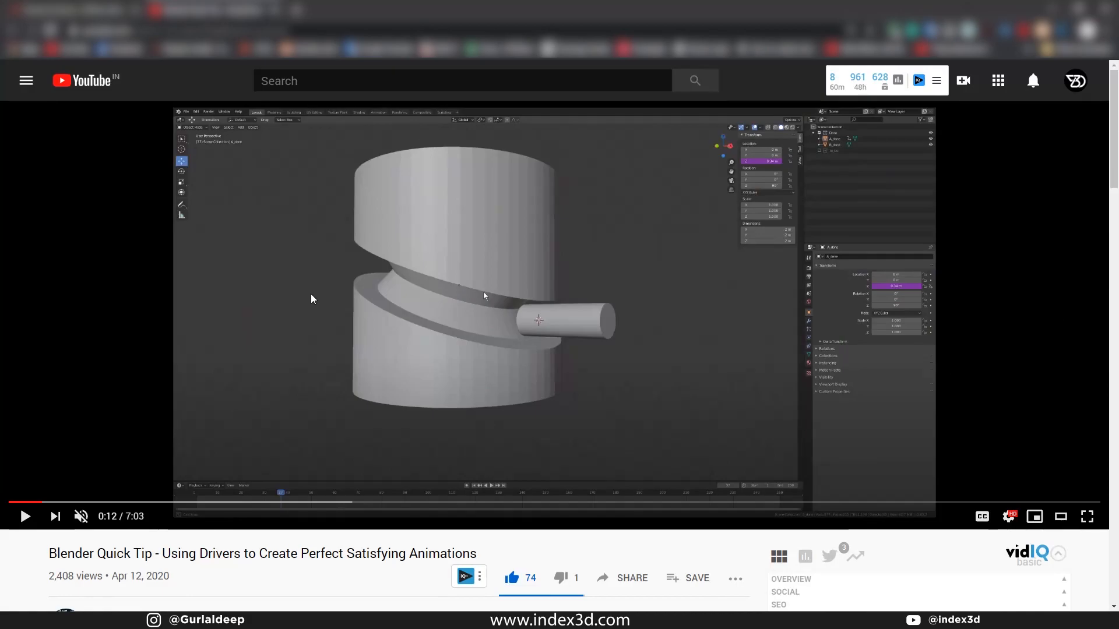
# Switch to the web browser, open the CC0 Textures site and close the extra tab.
pyautogui.hotkey('ctrl', 'l')
pyautogui.write('cc0')
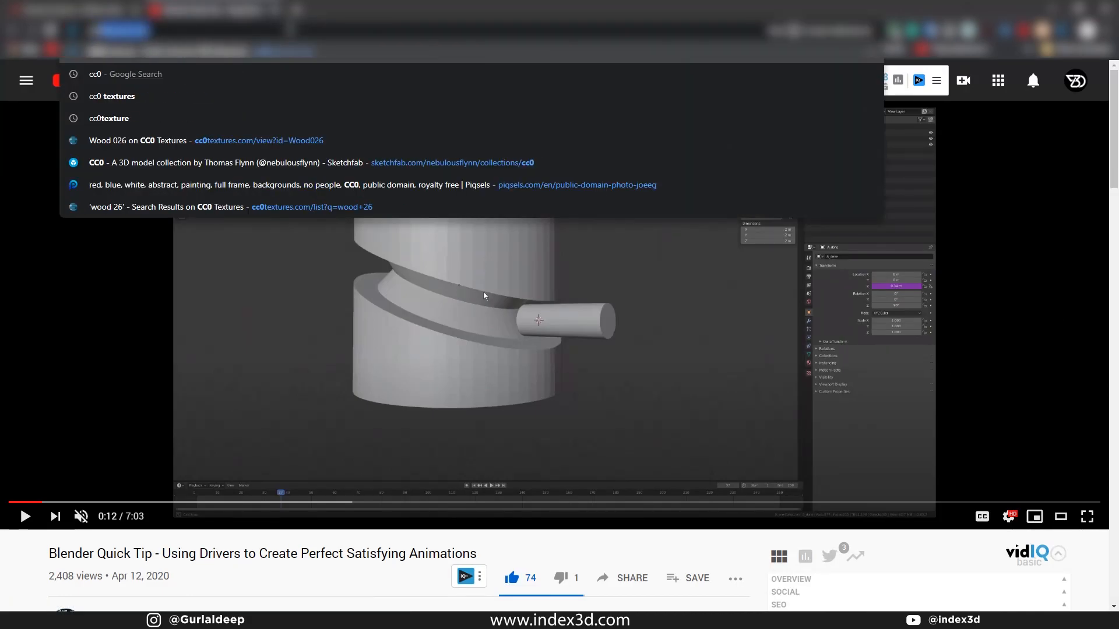
pyautogui.press('Return')
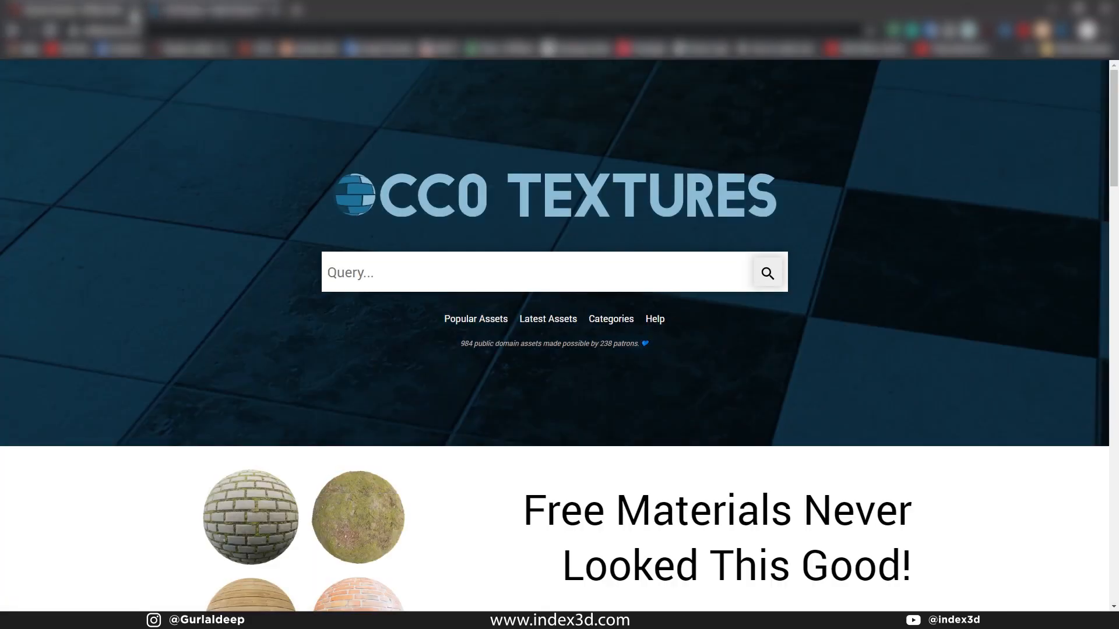
pyautogui.click(136, 11)
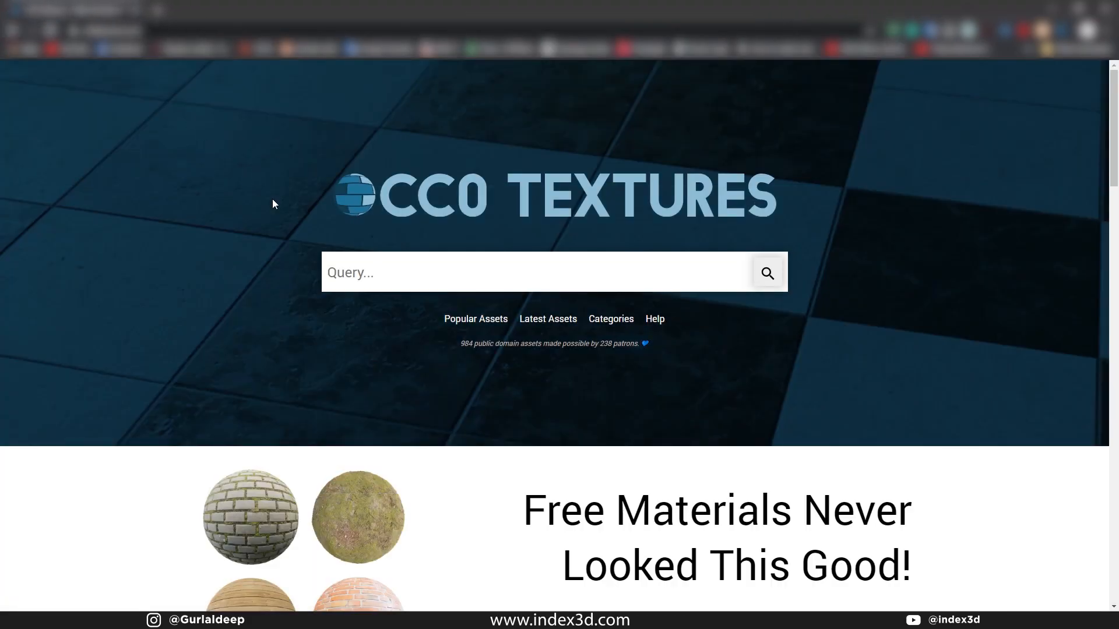
# Search CC0 Textures for "wood 26" and open the Wood 026 material page.
pyautogui.click(388, 266)
pyautogui.write('wood')
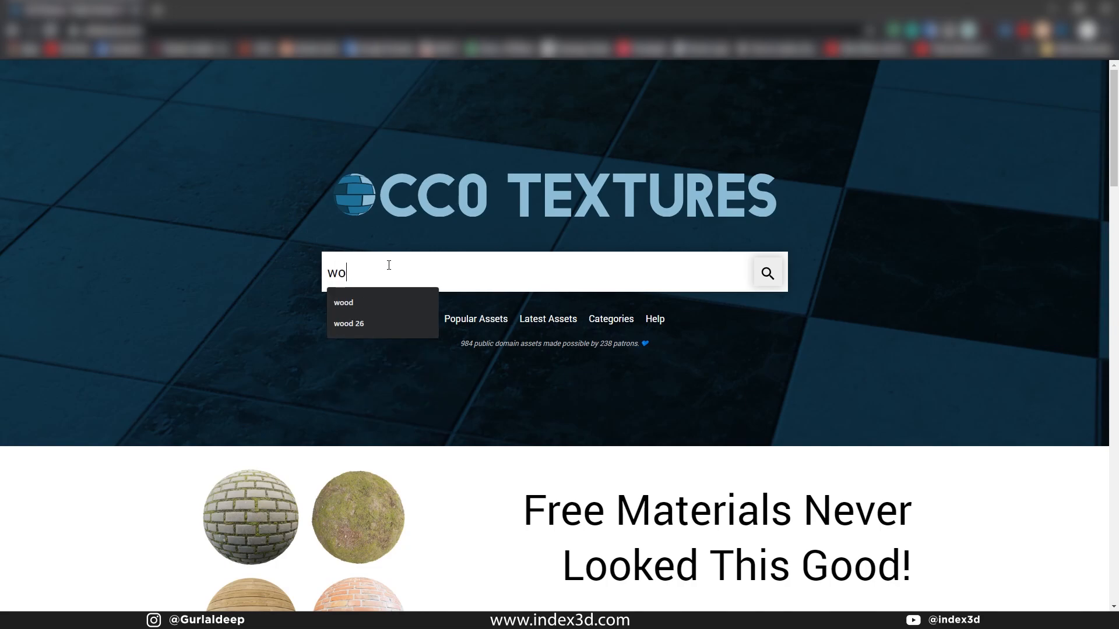
pyautogui.click(363, 323)
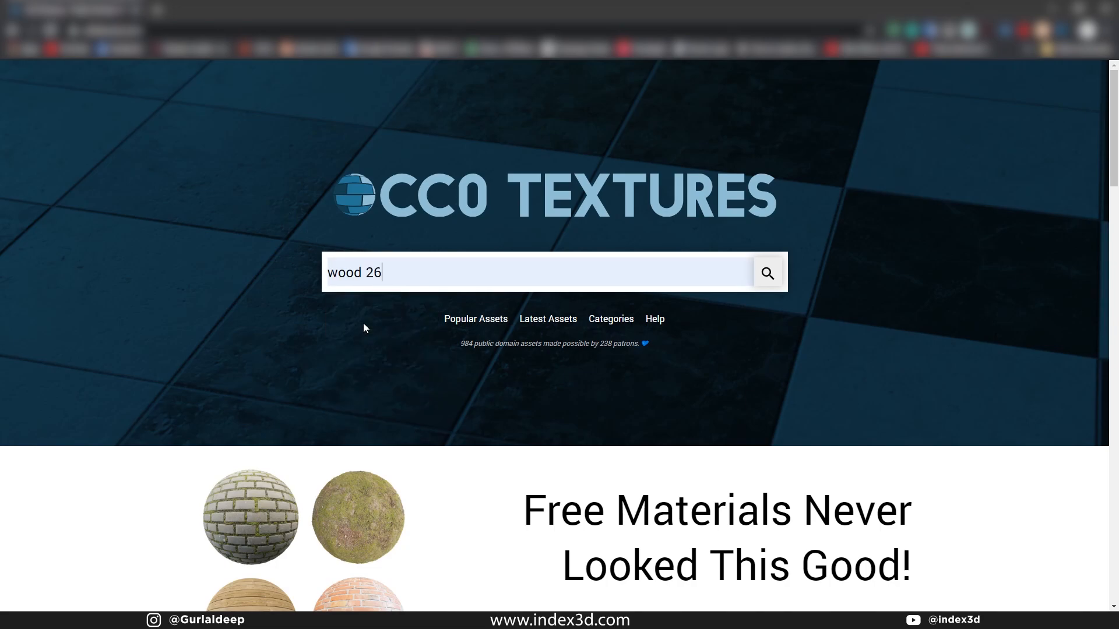
pyautogui.press('Return')
pyautogui.click(492, 208)
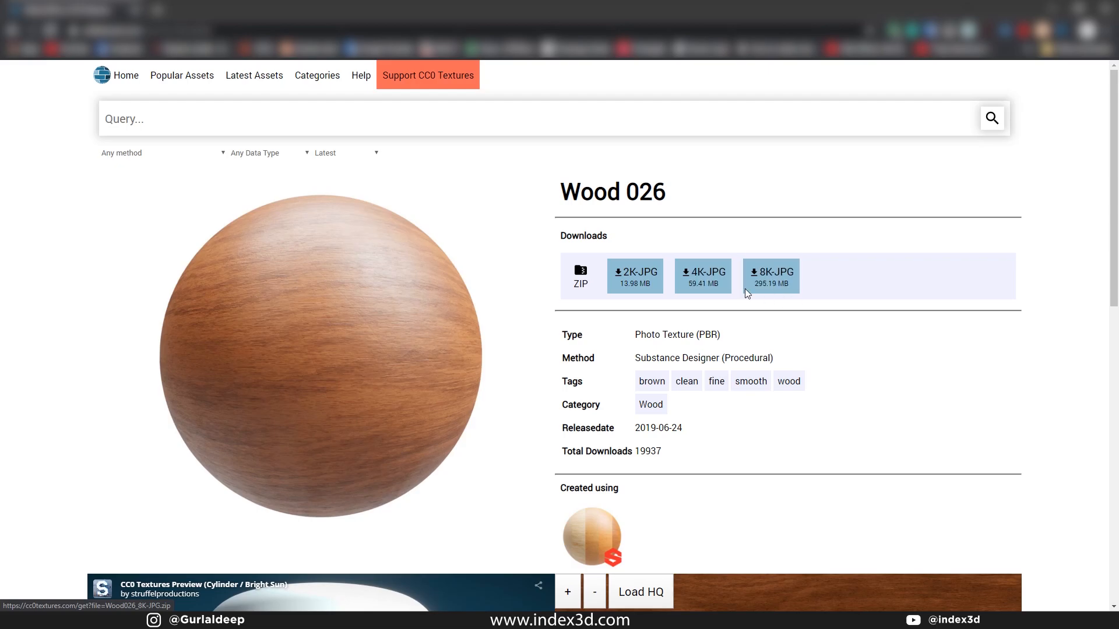
# Look over the Wood 026 page's download sizes, material details and texture previews.
pyautogui.scroll(-4, 891, 394)
pyautogui.scroll(-3, 775, 383)
pyautogui.scroll(7, 793, 366)
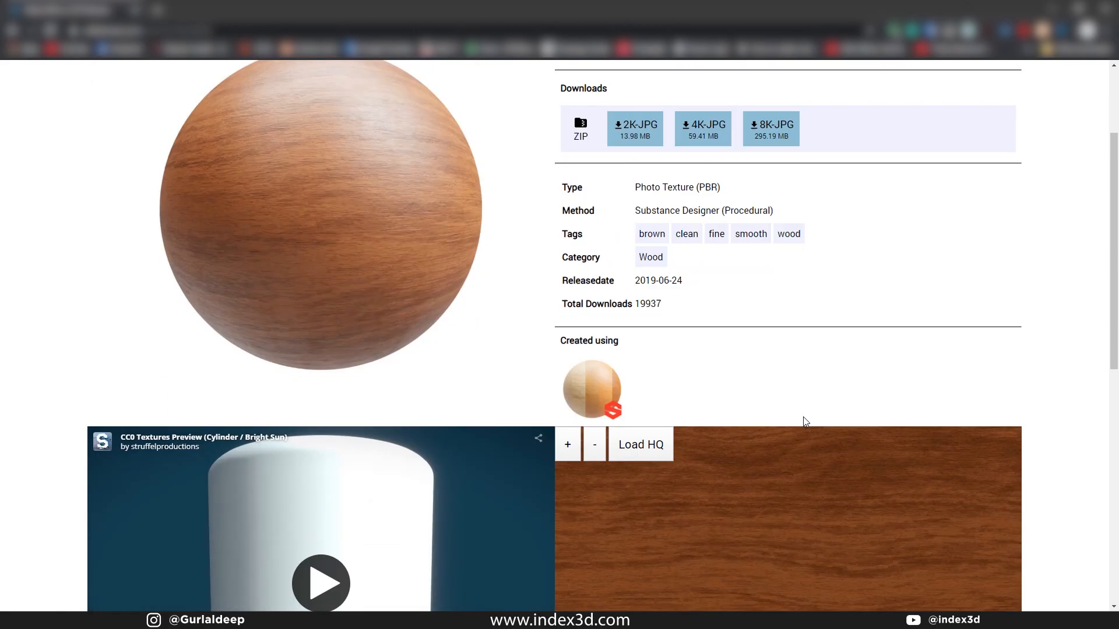
pyautogui.scroll(-5, 804, 422)
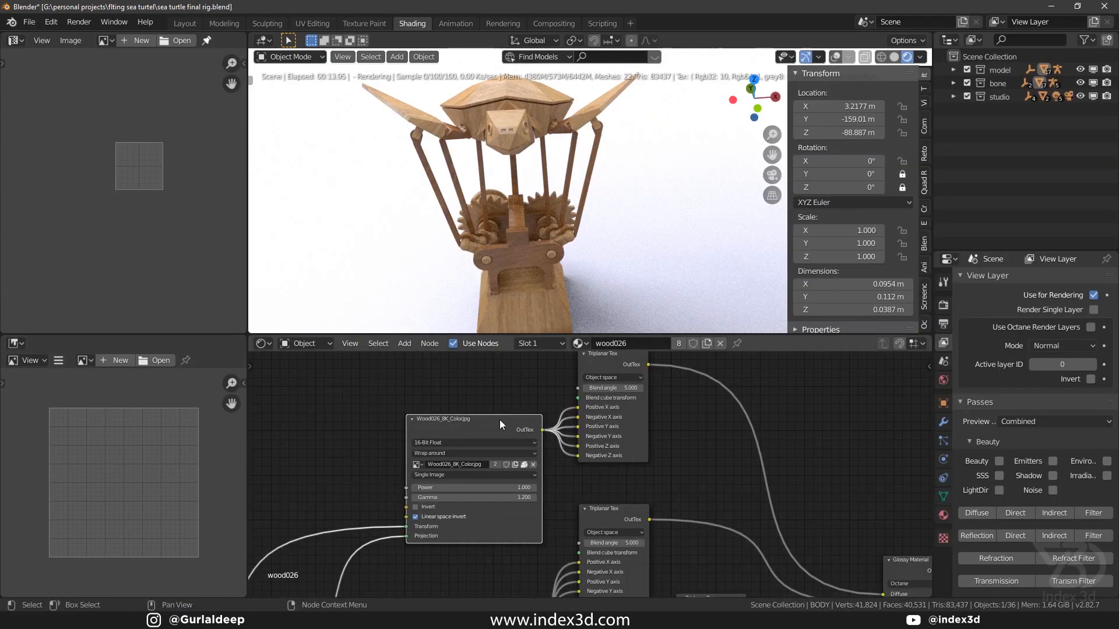
# Trace the Wood026_8K_Roughness.jpg links through the Triplanar Tex and Multiply Tex nodes to the Glossy Material's Specular and Roughness inputs.
pyautogui.scroll(-3, 500, 421)
pyautogui.moveTo(663, 454); pyautogui.dragTo(547, 392, button='middle')
pyautogui.scroll(1, 676, 492)
pyautogui.scroll(-1, 674, 493)
pyautogui.moveTo(538, 489); pyautogui.dragTo(431, 475, button='middle')
pyautogui.scroll(2, 474, 484)
pyautogui.scroll(-1, 482, 474)
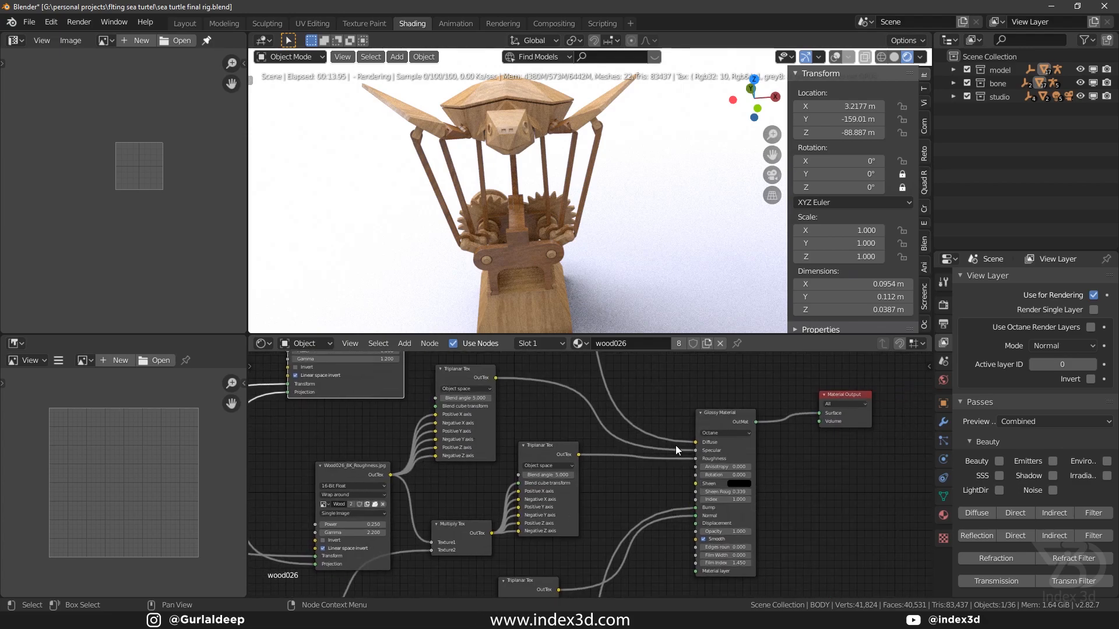
pyautogui.scroll(2, 714, 462)
pyautogui.scroll(-2, 478, 461)
pyautogui.moveTo(367, 488); pyautogui.dragTo(421, 468, button='middle')
pyautogui.scroll(2, 413, 468)
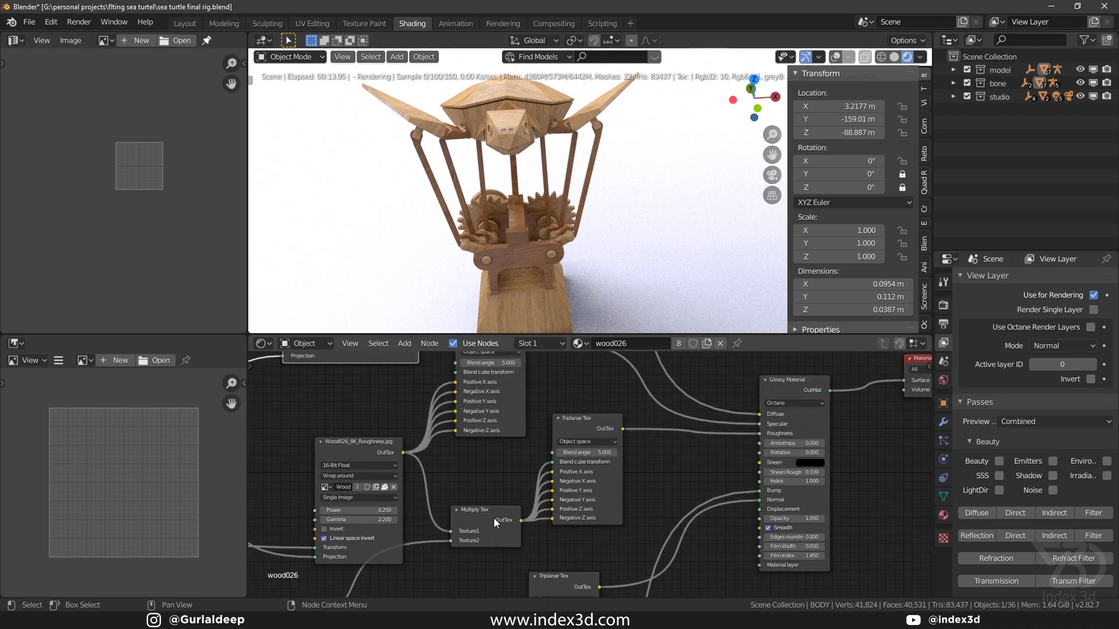
# Look over the lower branches of the wood026 node tree and return to the roughness nodes and the Glossy Material.
pyautogui.scroll(-4, 536, 485)
pyautogui.scroll(-5, 596, 519)
pyautogui.moveTo(635, 514); pyautogui.dragTo(651, 441, button='middle')
pyautogui.moveTo(671, 430); pyautogui.dragTo(699, 419, button='middle')
pyautogui.scroll(1, 624, 491)
pyautogui.moveTo(624, 491); pyautogui.dragTo(663, 426, button='middle')
pyautogui.moveTo(548, 434); pyautogui.dragTo(592, 432, button='middle')
pyautogui.scroll(2, 579, 492)
pyautogui.moveTo(579, 491); pyautogui.dragTo(708, 466, button='middle')
pyautogui.scroll(2, 589, 479)
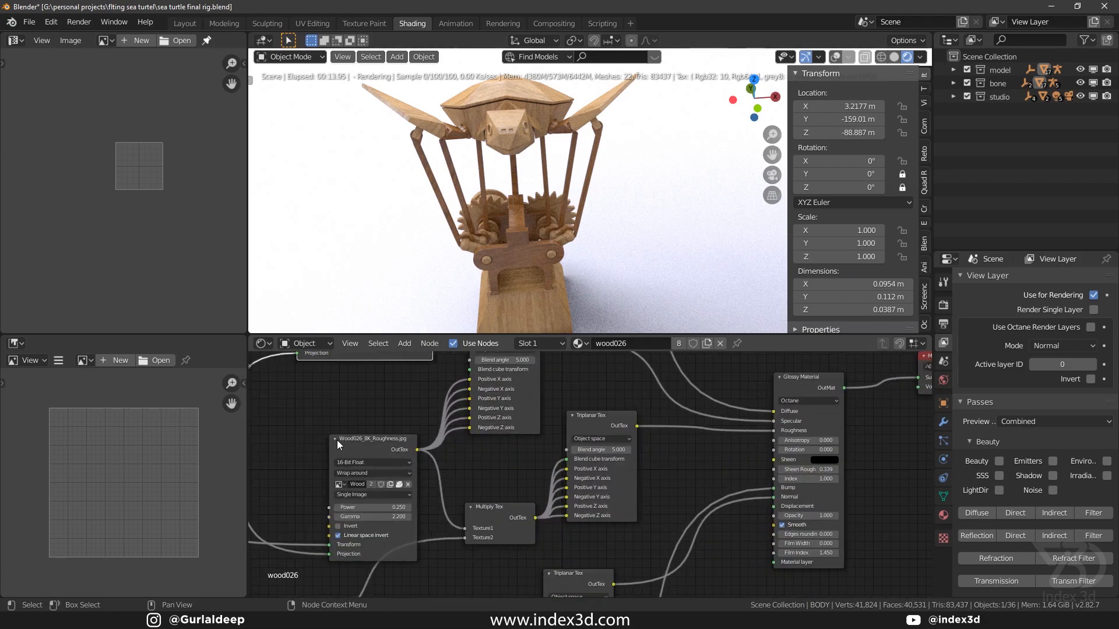
pyautogui.moveTo(482, 457); pyautogui.dragTo(482, 500, button='middle')
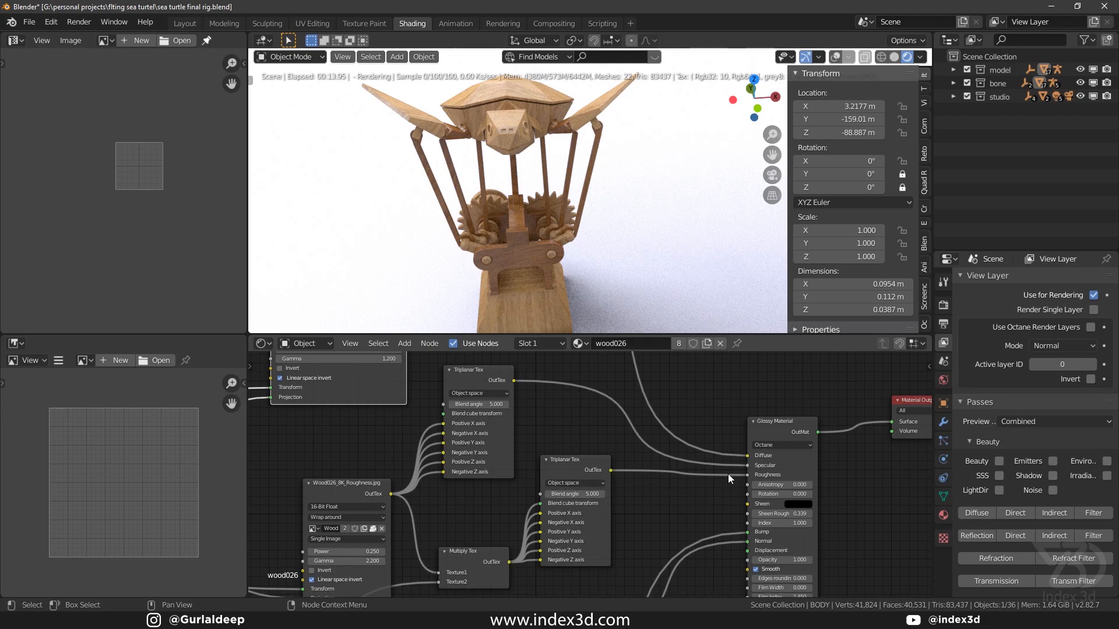
pyautogui.scroll(-3, 681, 483)
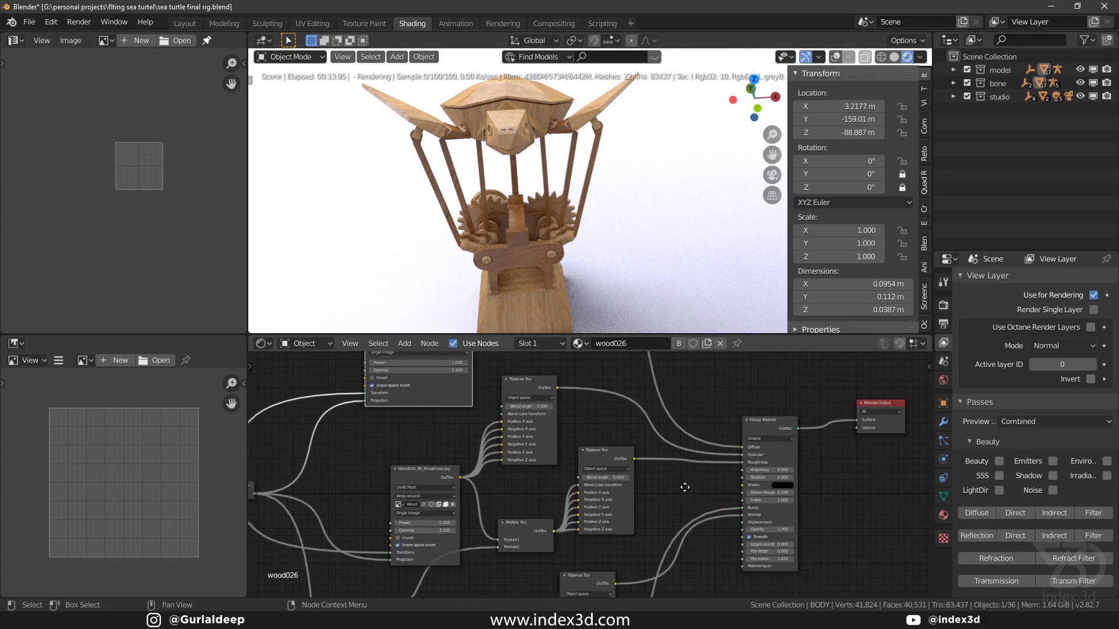
# Locate the Fingerprints003_4K_Roughness.jpg image node feeding the Multiply Tex node and shift it slightly.
pyautogui.moveTo(679, 497); pyautogui.dragTo(696, 467, button='middle')
pyautogui.scroll(1, 547, 528)
pyautogui.moveTo(479, 539); pyautogui.dragTo(524, 494, button='middle')
pyautogui.moveTo(505, 537); pyautogui.dragTo(367, 492, button='middle')
pyautogui.scroll(1, 367, 486)
pyautogui.moveTo(367, 482); pyautogui.dragTo(385, 451)
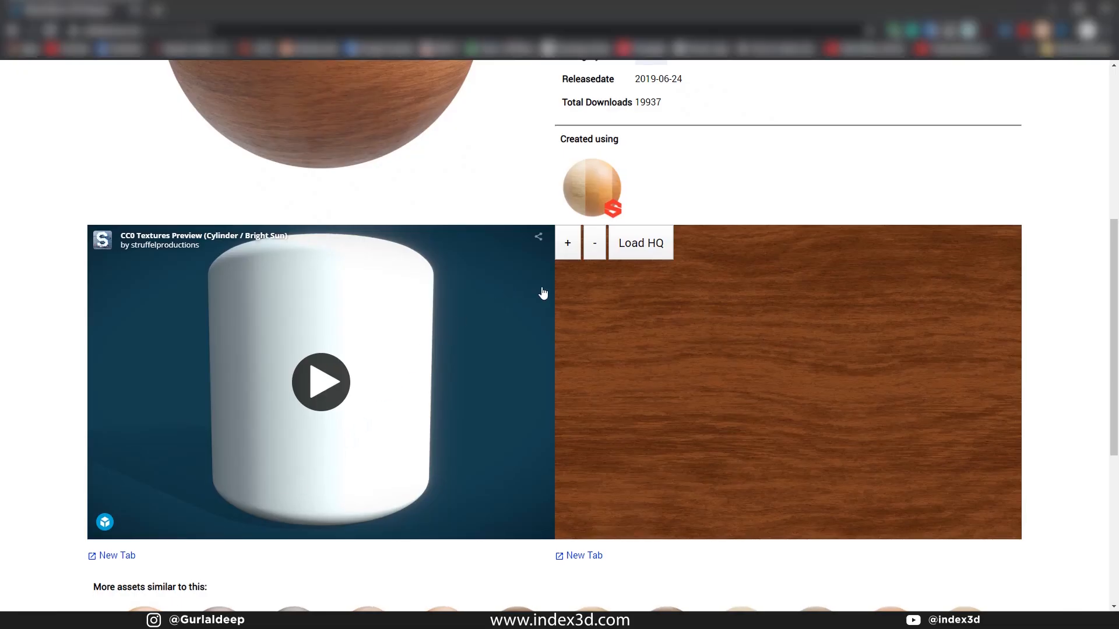
# Switch to the web browser and return to the top of the Wood 026 page to view its source and download options.
pyautogui.scroll(6, 543, 293)
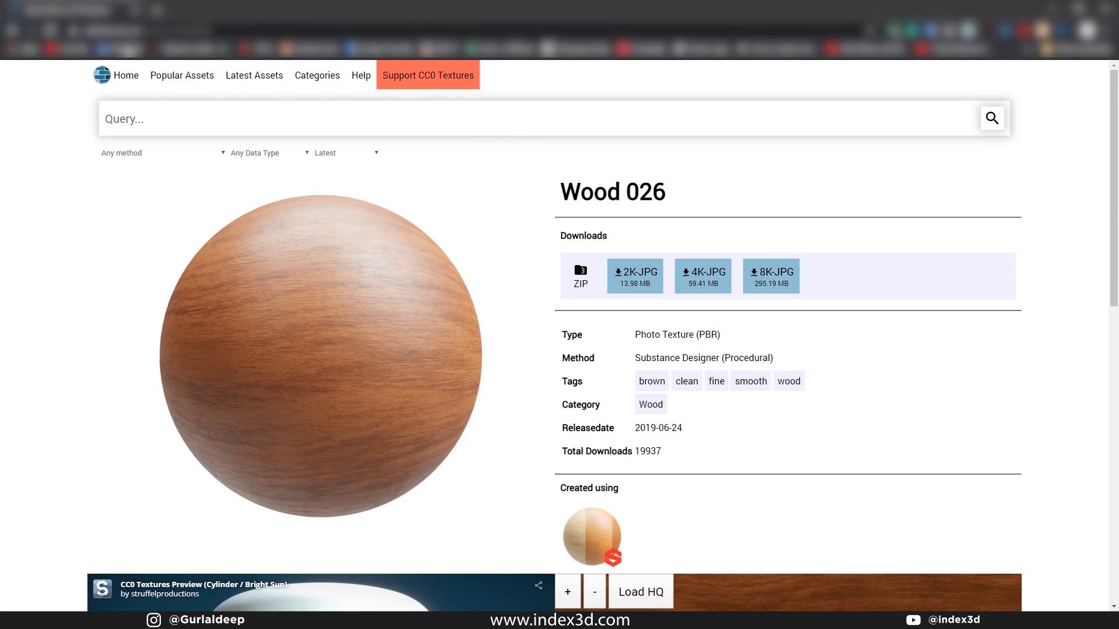
pyautogui.moveTo(108, 31); pyautogui.dragTo(143, 30)
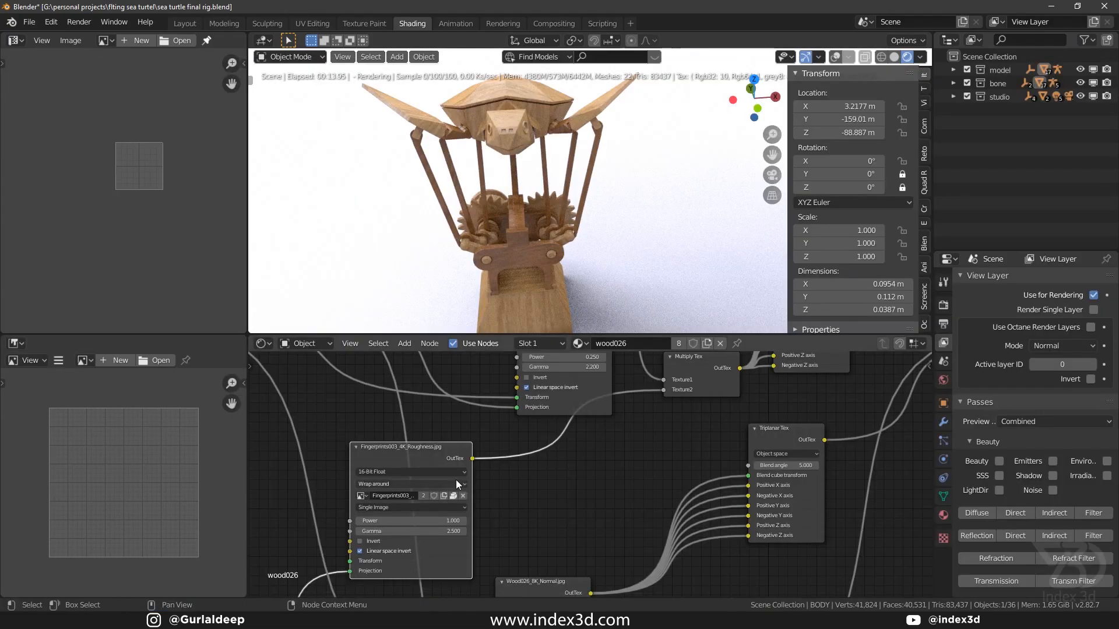
# Back in Blender, move the Fingerprints003_4K_Roughness.jpg node closer to the Multiply Tex node, below the Wood026 roughness image node.
pyautogui.moveTo(408, 483); pyautogui.dragTo(527, 475, button='middle')
pyautogui.scroll(2, 528, 475)
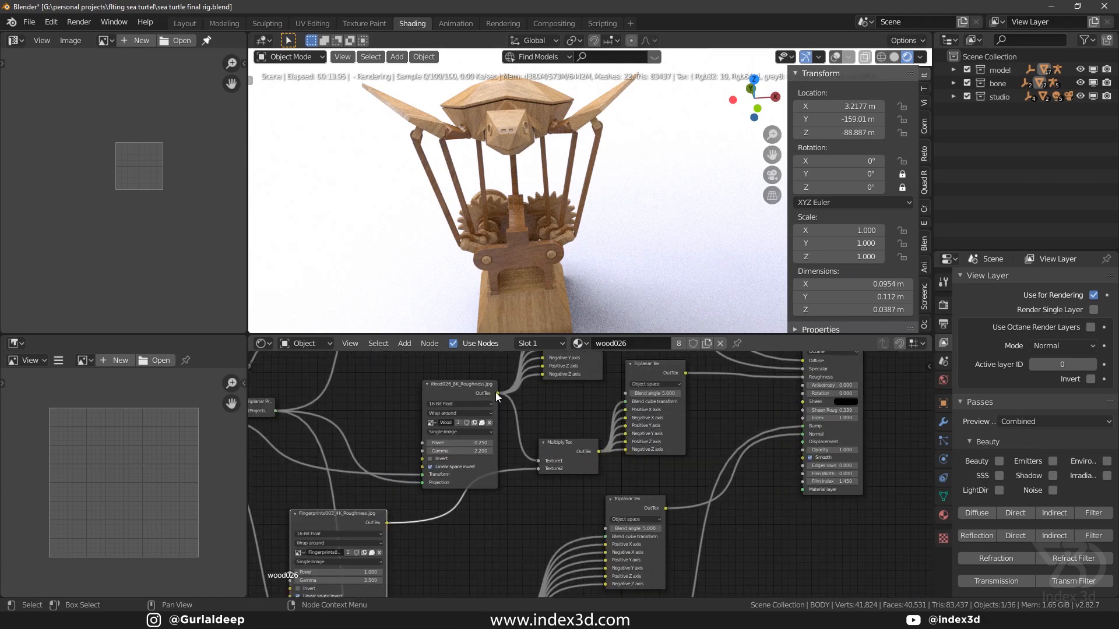
pyautogui.moveTo(363, 530); pyautogui.dragTo(448, 535)
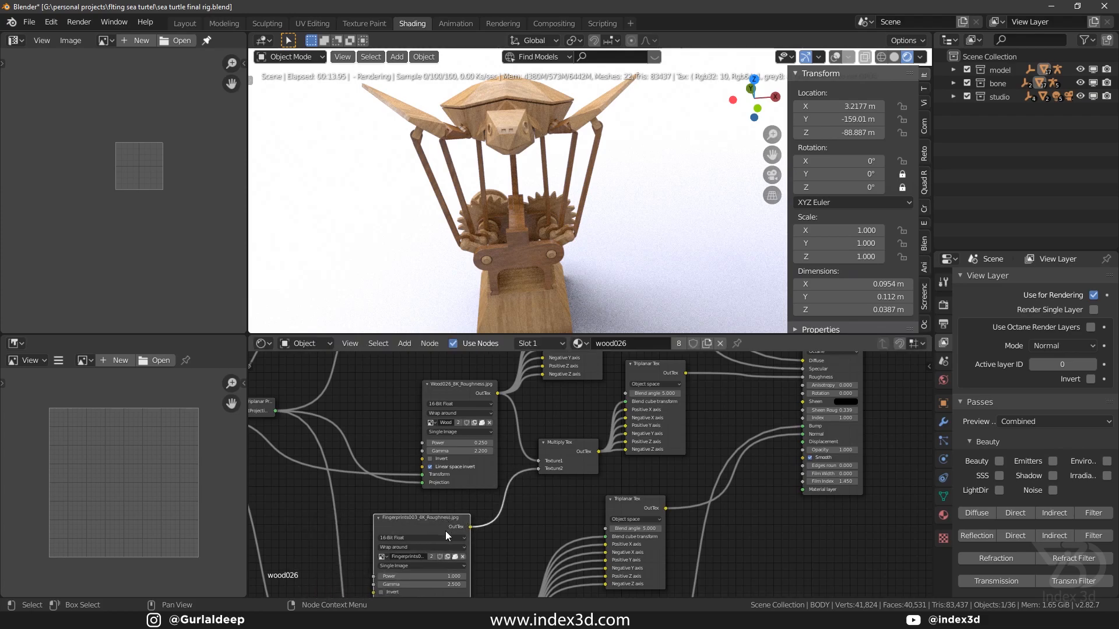
pyautogui.moveTo(777, 378); pyautogui.dragTo(716, 417, button='middle')
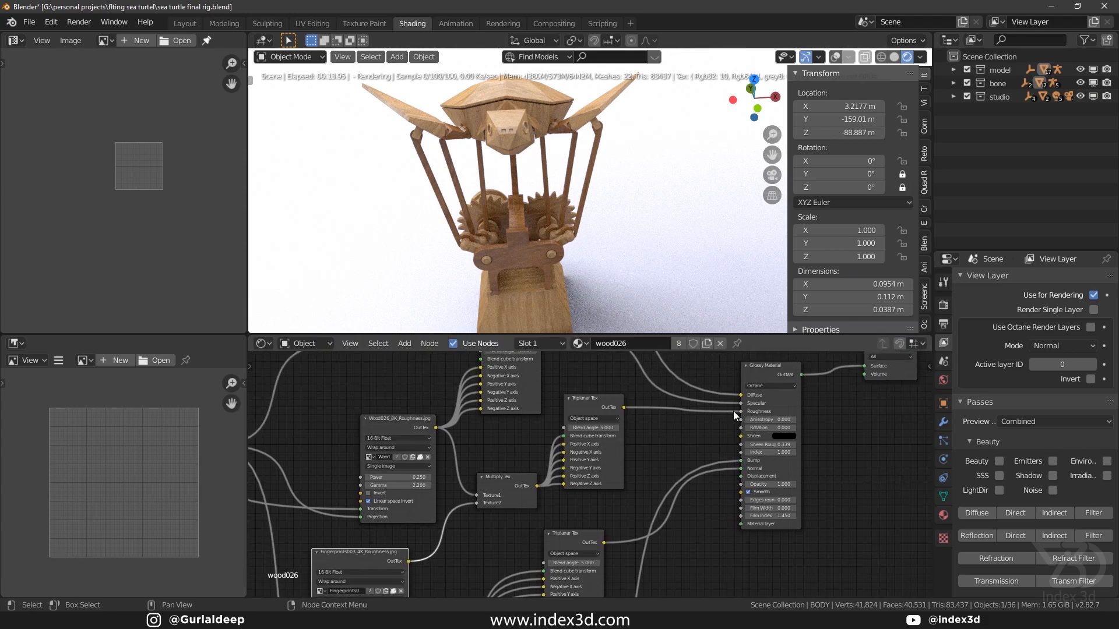
# Select the Wood026_8K_Normal.jpg node to show its links and move its Triplanar Tex node closer to the Glossy Material.
pyautogui.scroll(-3, 495, 520)
pyautogui.moveTo(495, 520); pyautogui.dragTo(478, 394, button='middle')
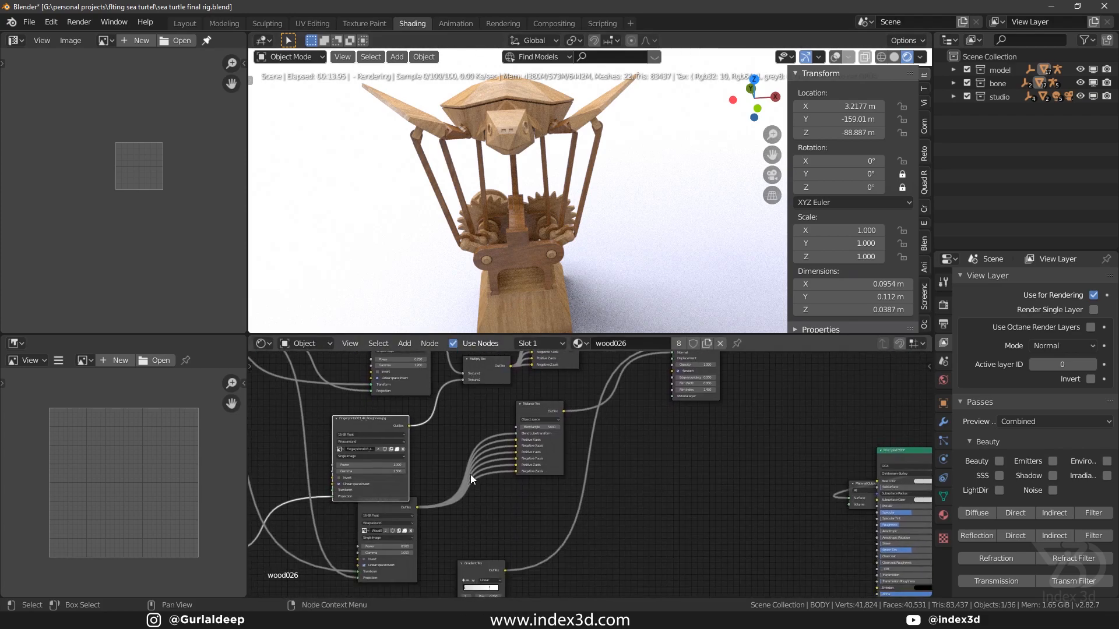
pyautogui.moveTo(471, 479); pyautogui.dragTo(501, 483, button='middle')
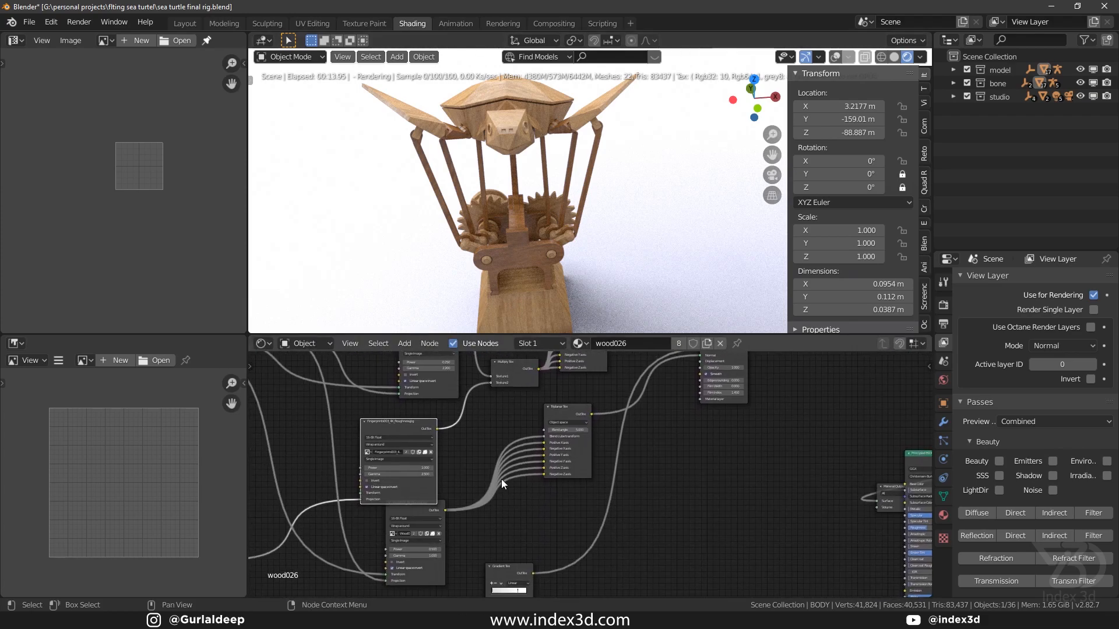
pyautogui.click(442, 511)
pyautogui.scroll(3, 431, 513)
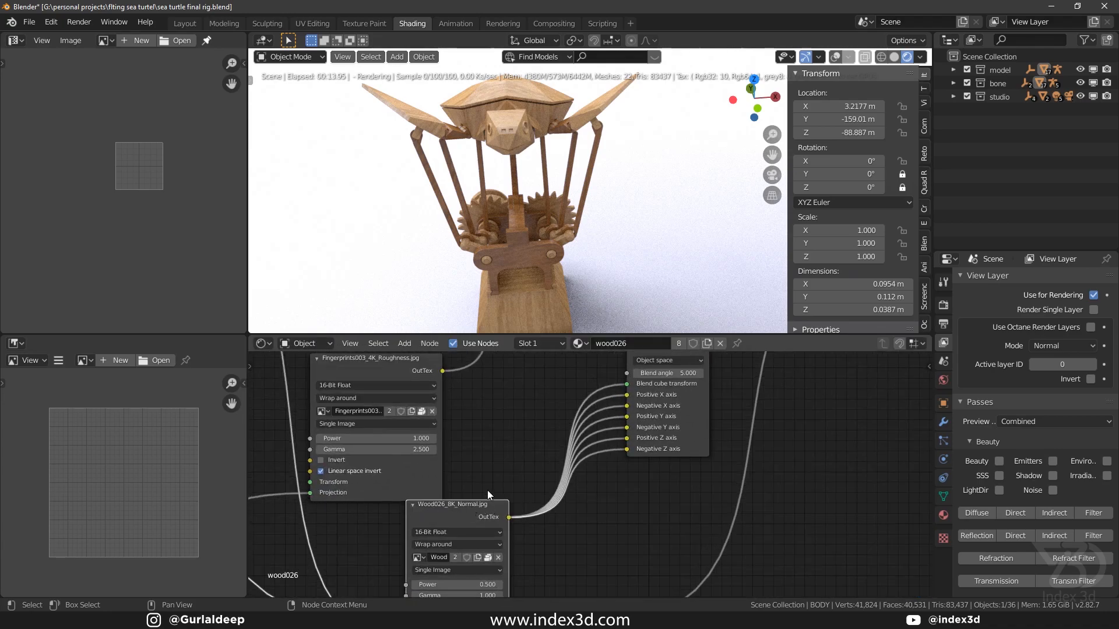
pyautogui.scroll(-2, 423, 515)
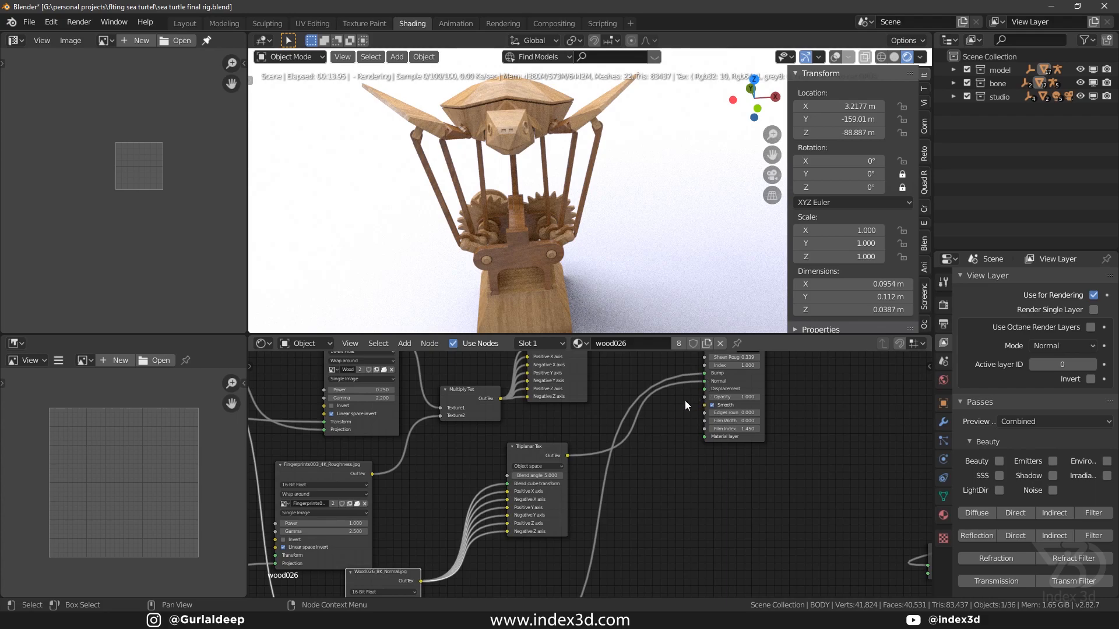
pyautogui.scroll(-2, 638, 480)
pyautogui.scroll(2, 664, 425)
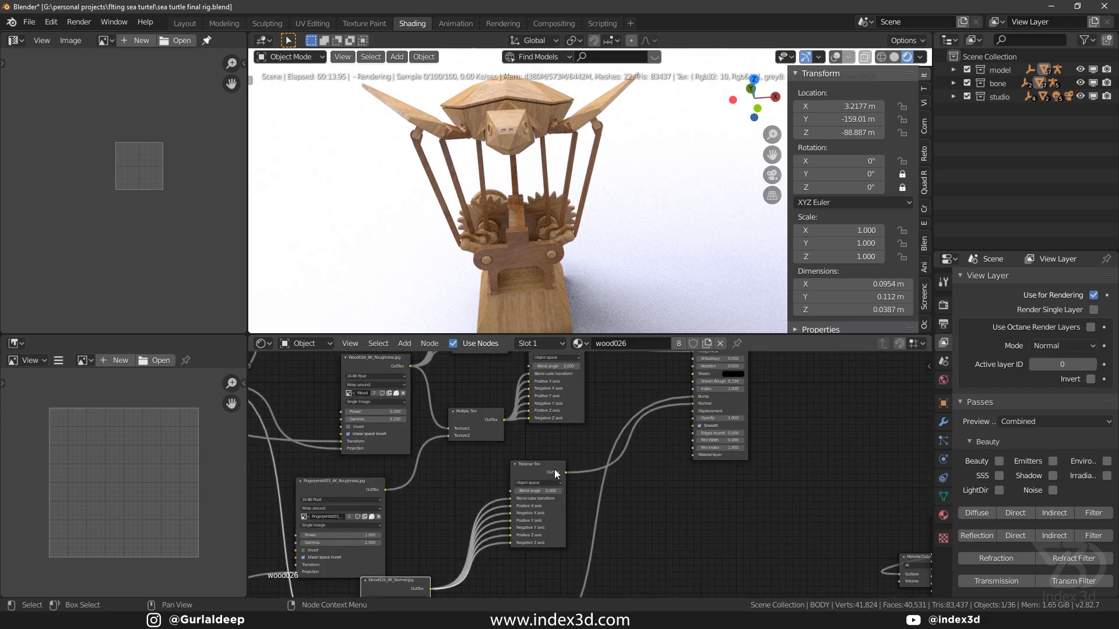
pyautogui.moveTo(557, 473); pyautogui.dragTo(624, 484)
pyautogui.scroll(-2, 519, 494)
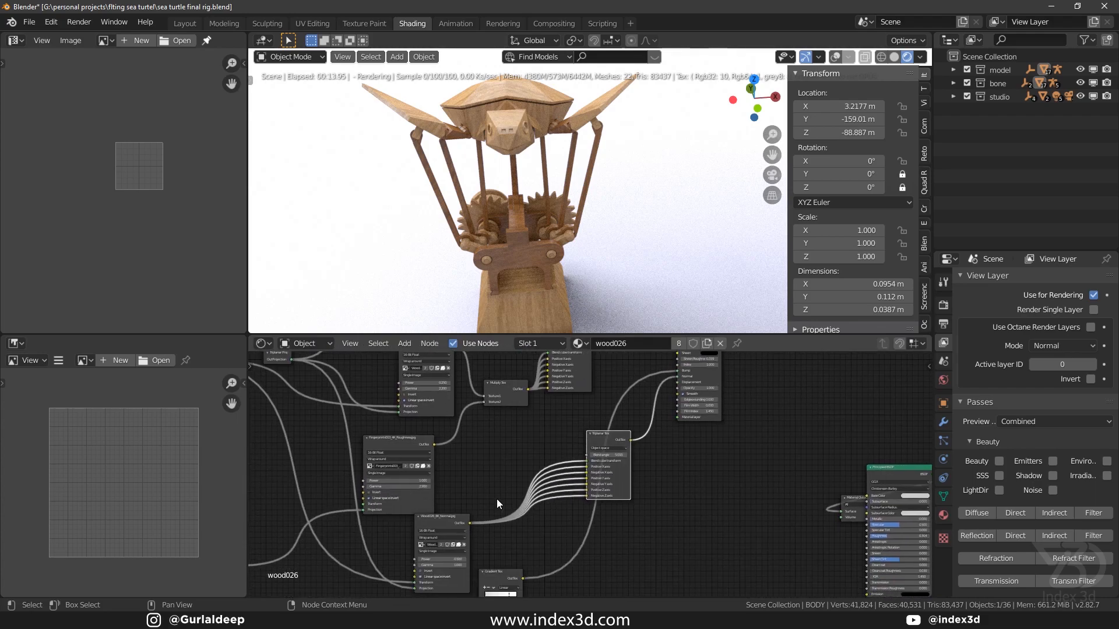
# Move the Gradient Tex node slightly away from the normal map node and select the Scratches003_4K_var2.jpg node connected to it.
pyautogui.scroll(-3, 628, 492)
pyautogui.moveTo(629, 505); pyautogui.dragTo(590, 426, button='middle')
pyautogui.scroll(5, 500, 471)
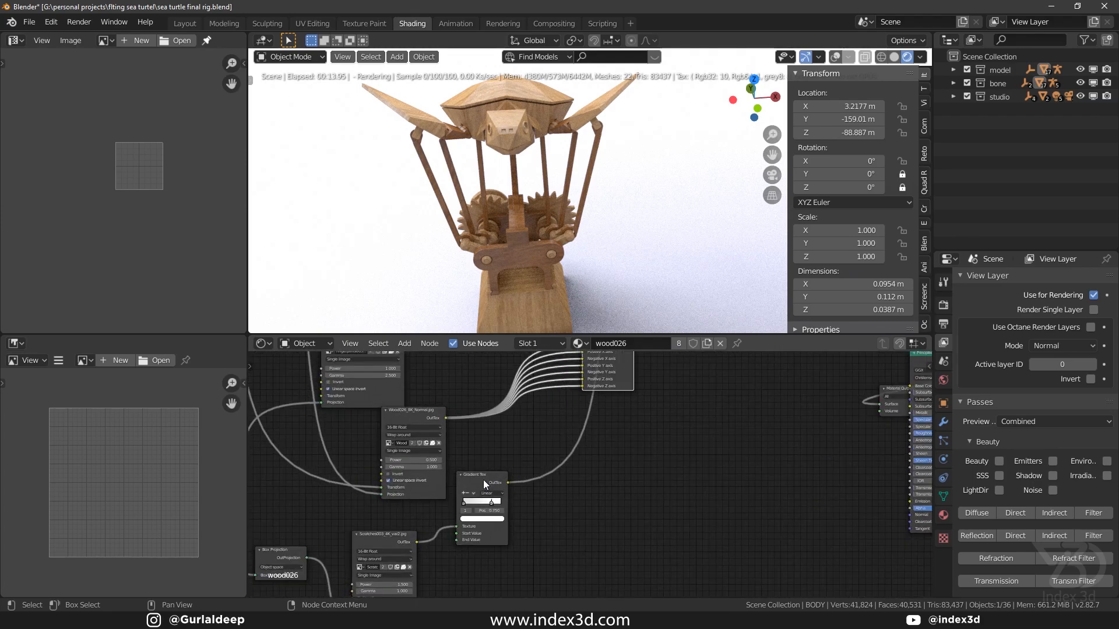
pyautogui.moveTo(484, 480); pyautogui.dragTo(505, 491)
pyautogui.scroll(2, 407, 541)
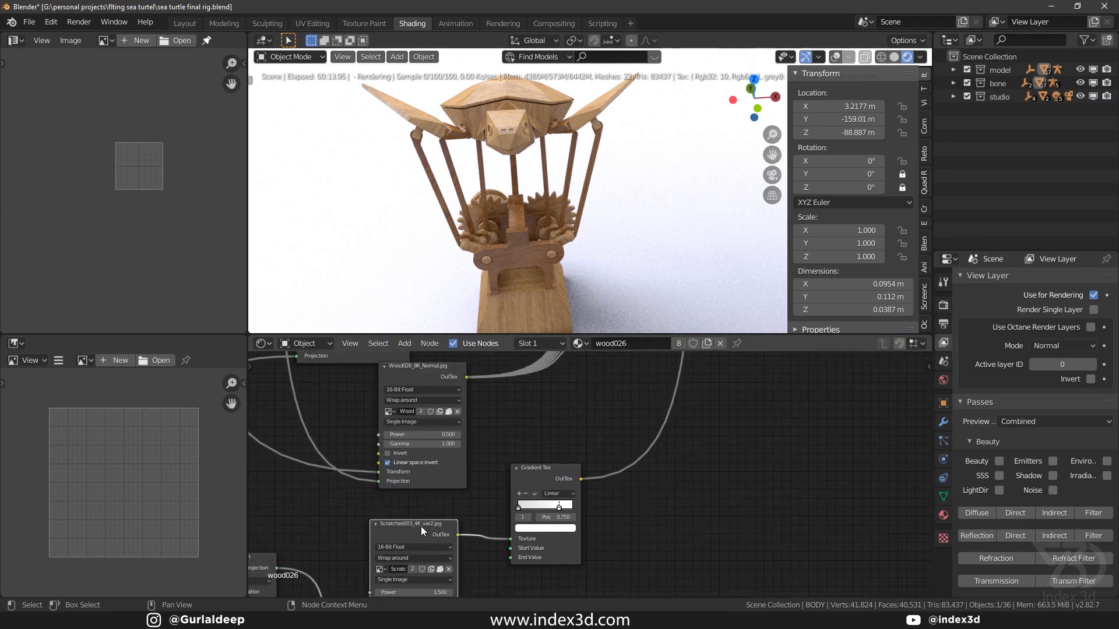
pyautogui.scroll(-1, 419, 531)
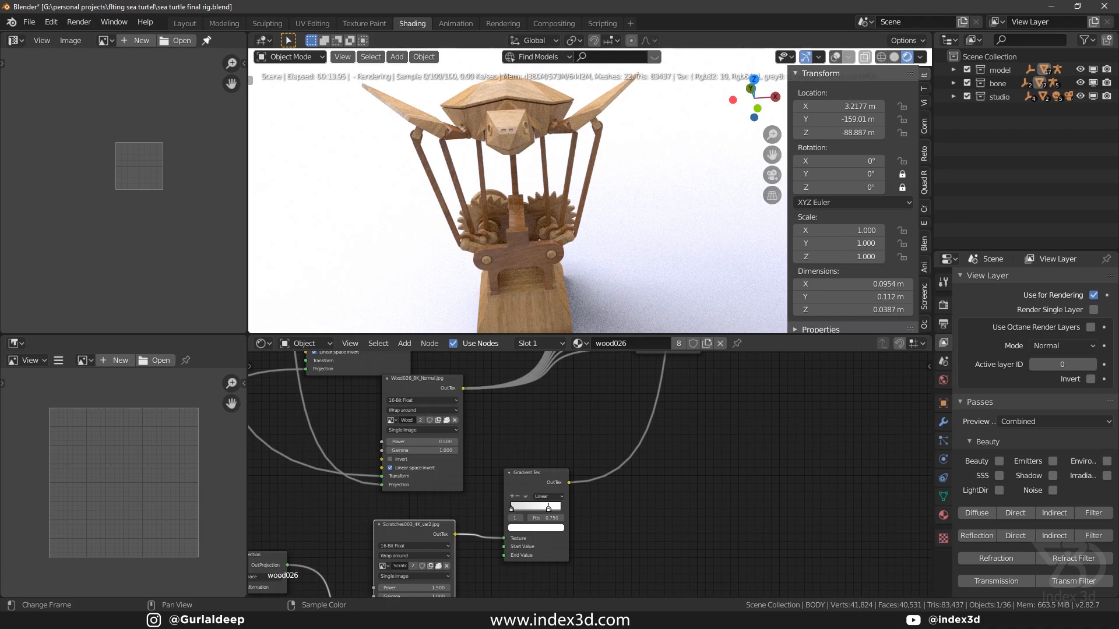
# Examine the Full Transform and Box Projection nodes that drive the scratches texture.
pyautogui.scroll(-2, 496, 512)
pyautogui.moveTo(496, 513); pyautogui.dragTo(591, 412, button='middle')
pyautogui.scroll(4, 386, 451)
pyautogui.scroll(-4, 479, 448)
pyautogui.moveTo(447, 472); pyautogui.dragTo(442, 496, button='middle')
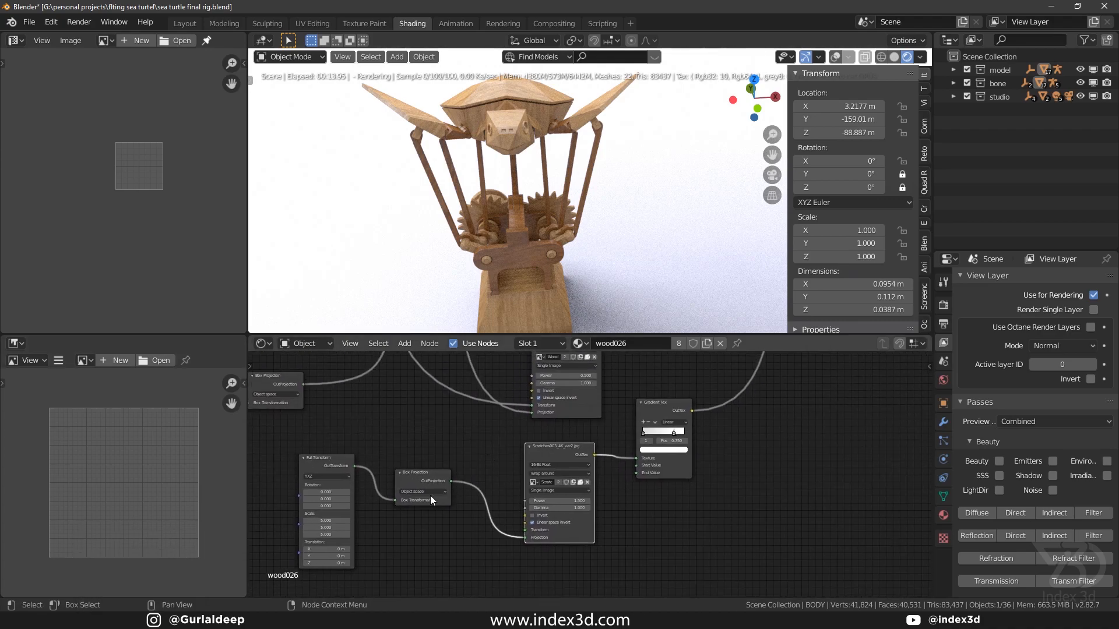
pyautogui.moveTo(472, 445); pyautogui.dragTo(365, 586, button='middle')
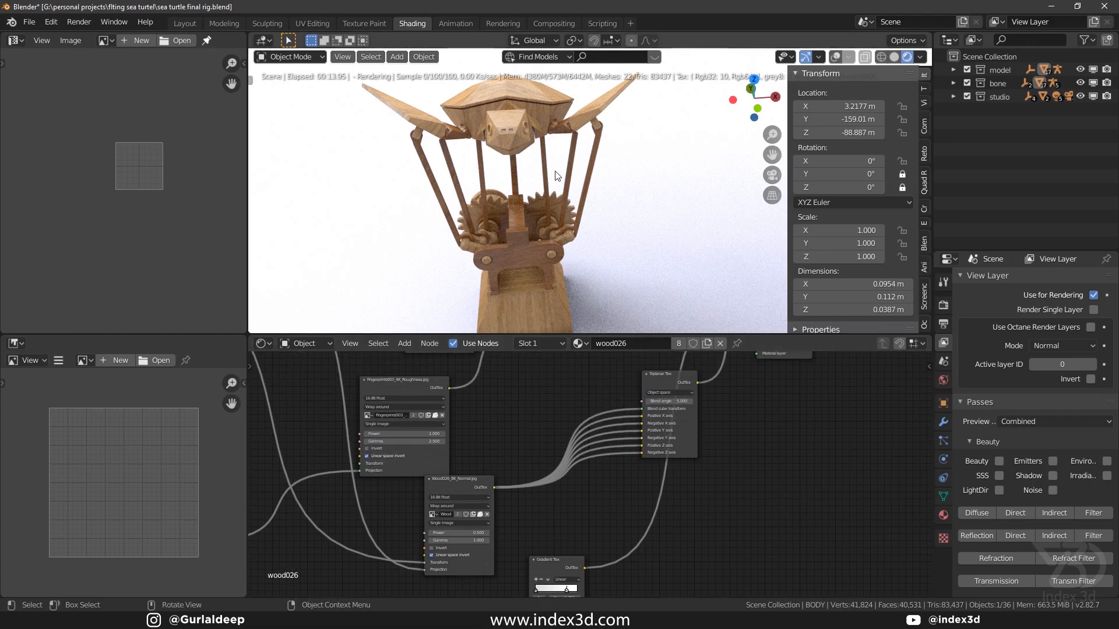
# Inspect the turtle's shell close up in the rendered viewport to check the wood grain and scratches.
pyautogui.scroll(8, 542, 99)
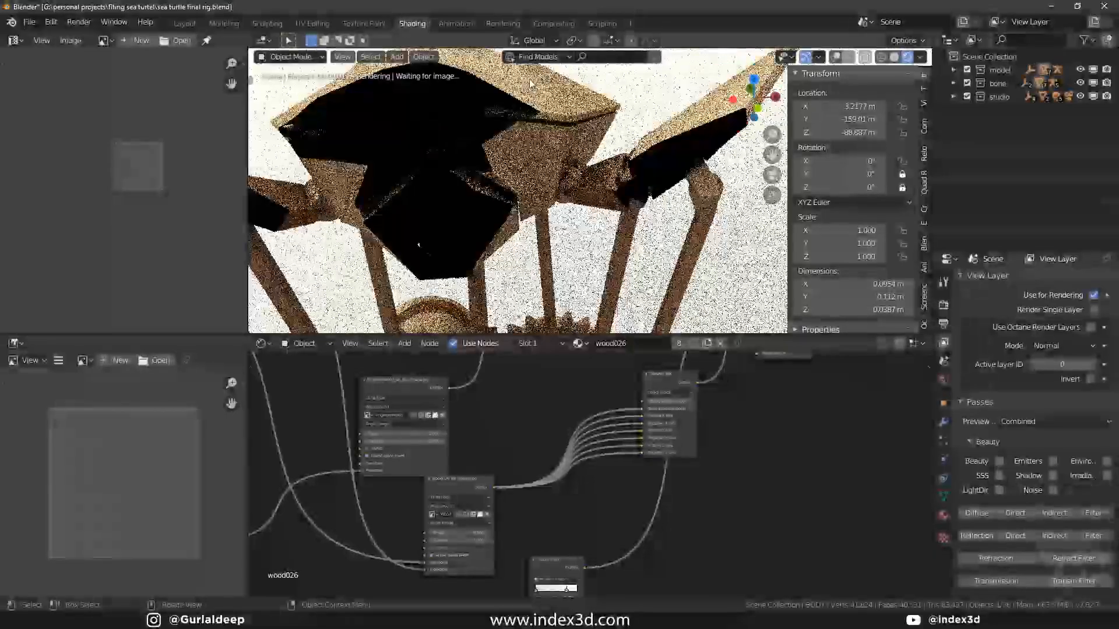
pyautogui.scroll(-8, 527, 87)
pyautogui.moveTo(526, 86); pyautogui.dragTo(509, 171, button='middle')
pyautogui.scroll(5, 509, 171)
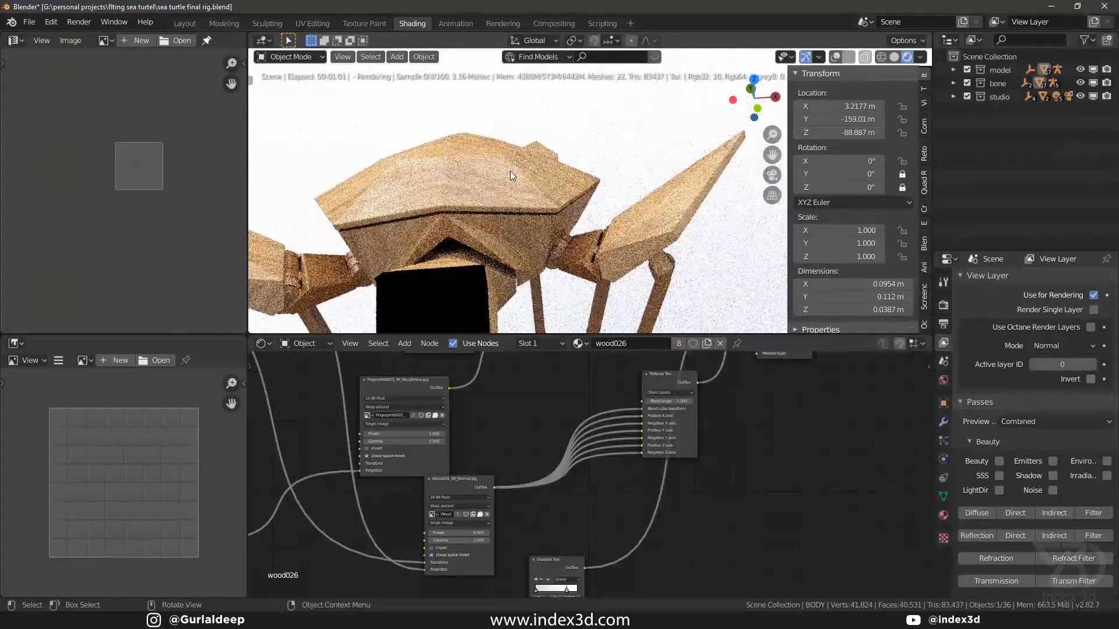
pyautogui.moveTo(508, 183); pyautogui.dragTo(512, 169, button='middle')
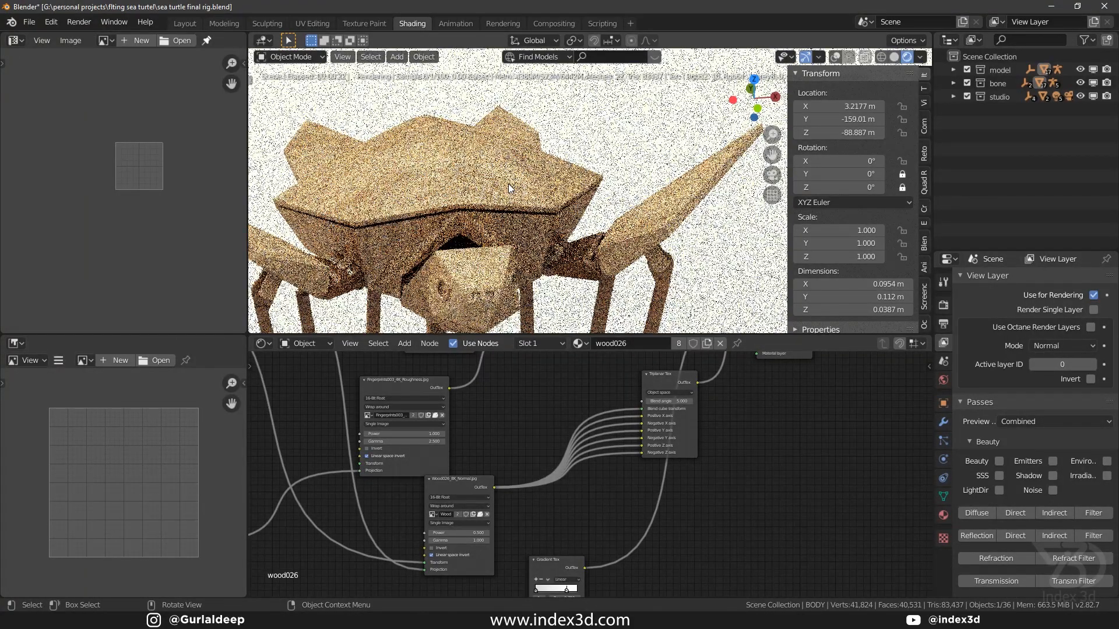
pyautogui.scroll(5, 512, 169)
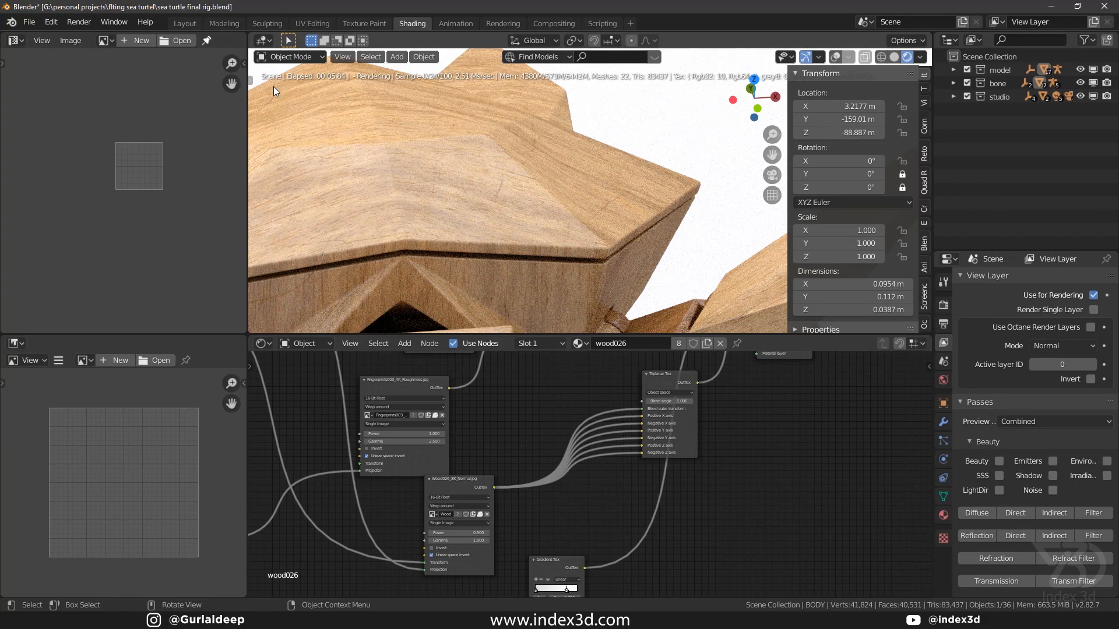
# Follow the normal map and scratches gradient links to the Glossy Material's Bump and Normal inputs.
pyautogui.scroll(2, 464, 476)
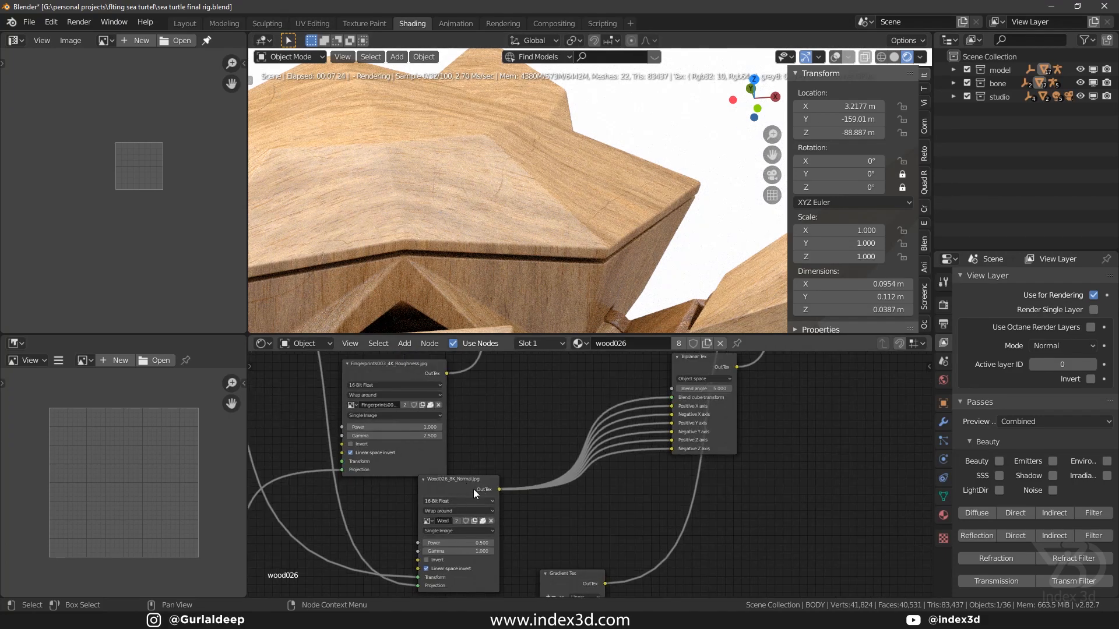
pyautogui.scroll(-3, 501, 492)
pyautogui.moveTo(513, 495); pyautogui.dragTo(434, 498, button='middle')
pyautogui.scroll(-1, 486, 524)
pyautogui.moveTo(490, 526); pyautogui.dragTo(452, 460, button='middle')
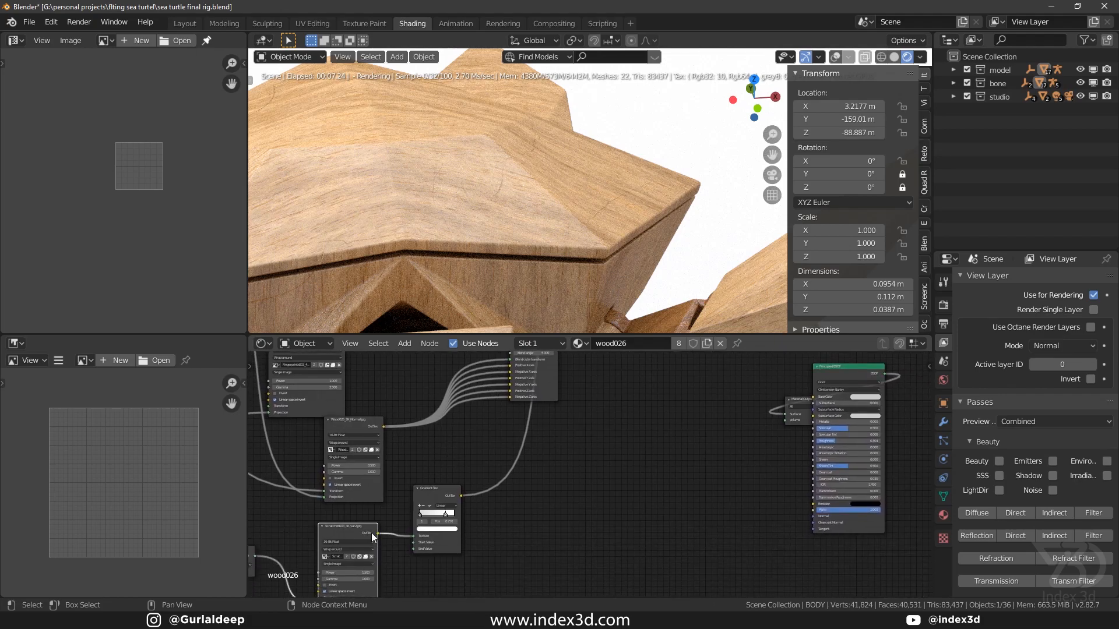
pyautogui.moveTo(537, 457); pyautogui.dragTo(456, 578, button='middle')
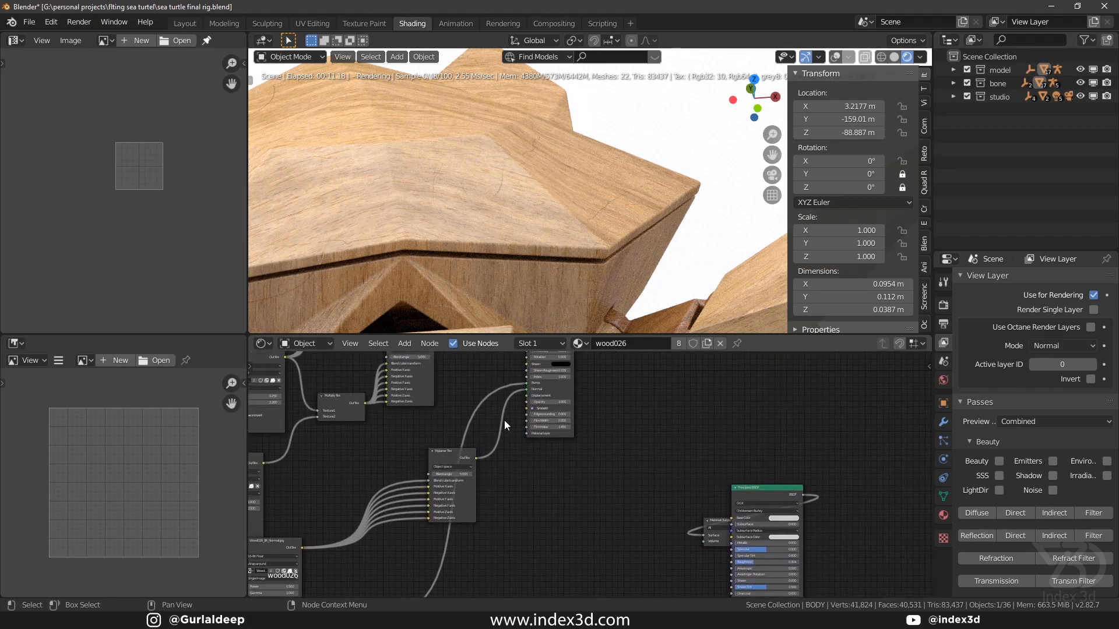
pyautogui.scroll(-4, 551, 401)
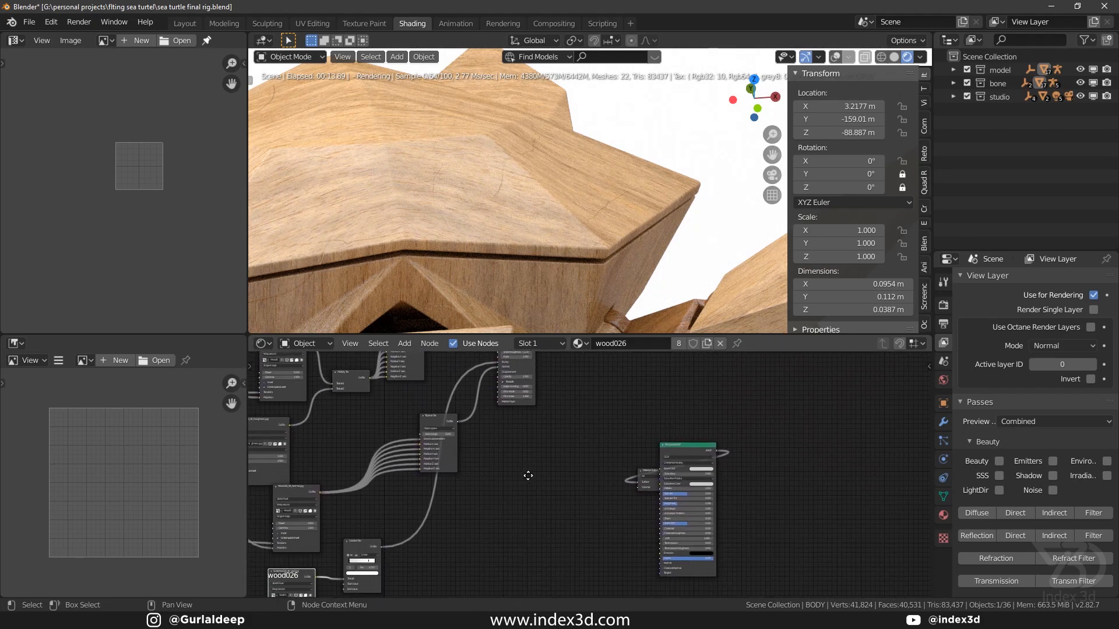
# Select one of the dark supporting rods and examine the colour and roughness textures of its wood026 dark material.
pyautogui.moveTo(481, 249)
pyautogui.mouseDown(button='middle')
pyautogui.moveTo(446, 202)
pyautogui.moveTo(468, 266)
pyautogui.mouseUp(button='middle')
pyautogui.scroll(-7, 458, 224)
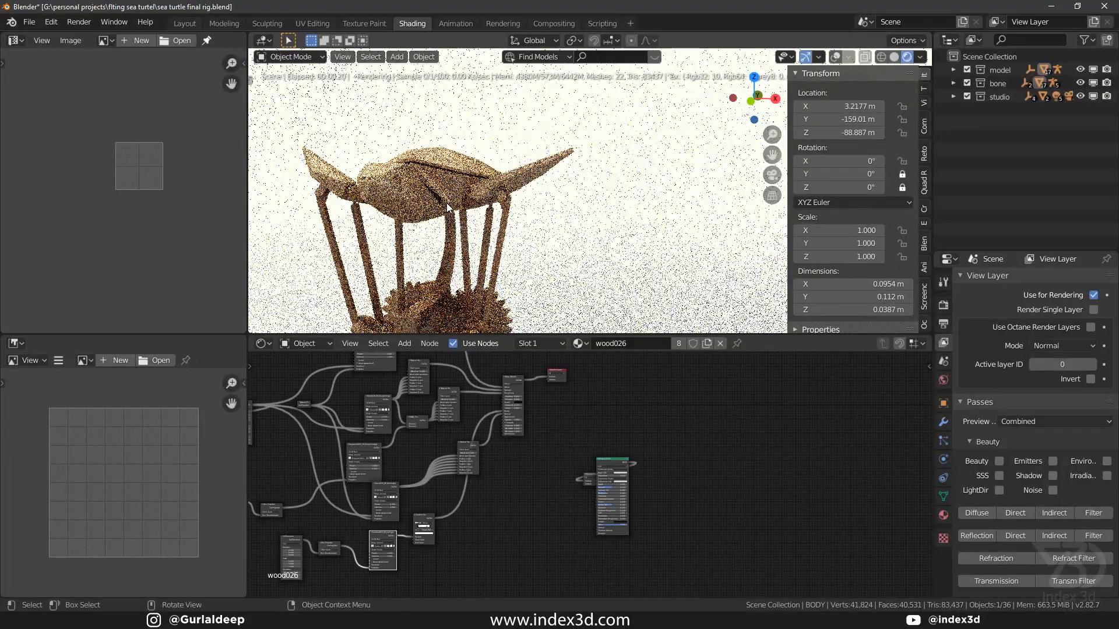
pyautogui.click(467, 266)
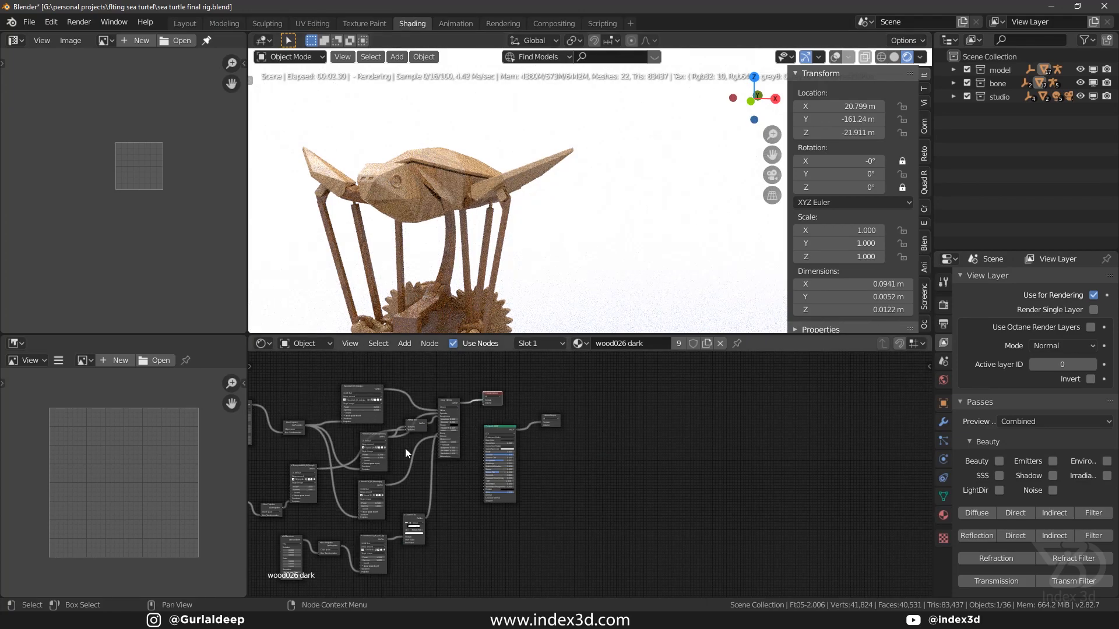
pyautogui.scroll(3, 442, 437)
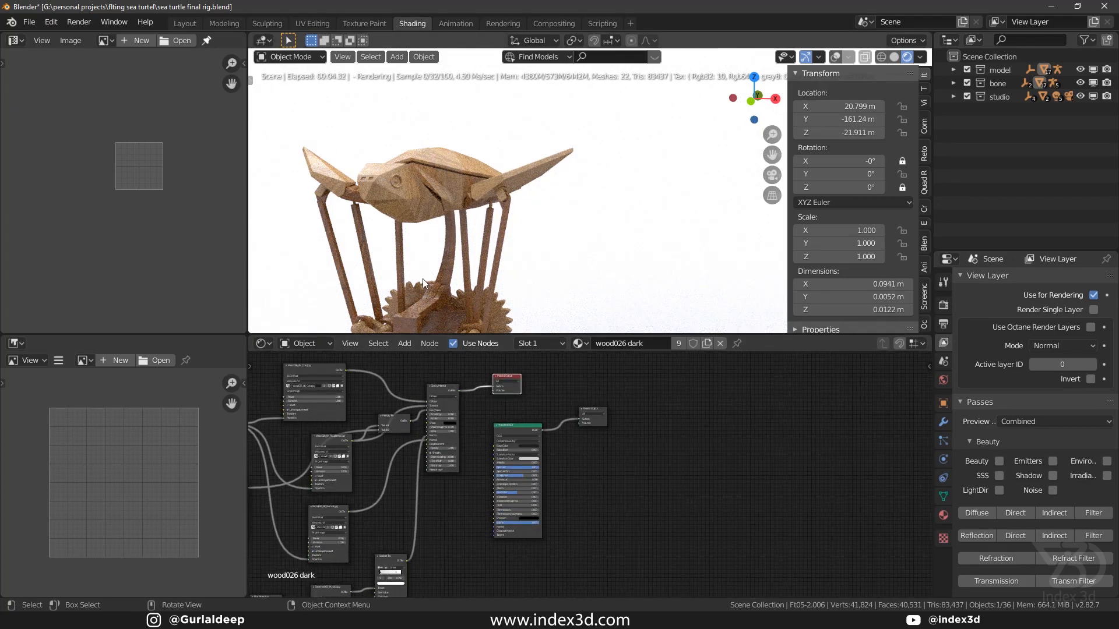
pyautogui.scroll(8, 328, 401)
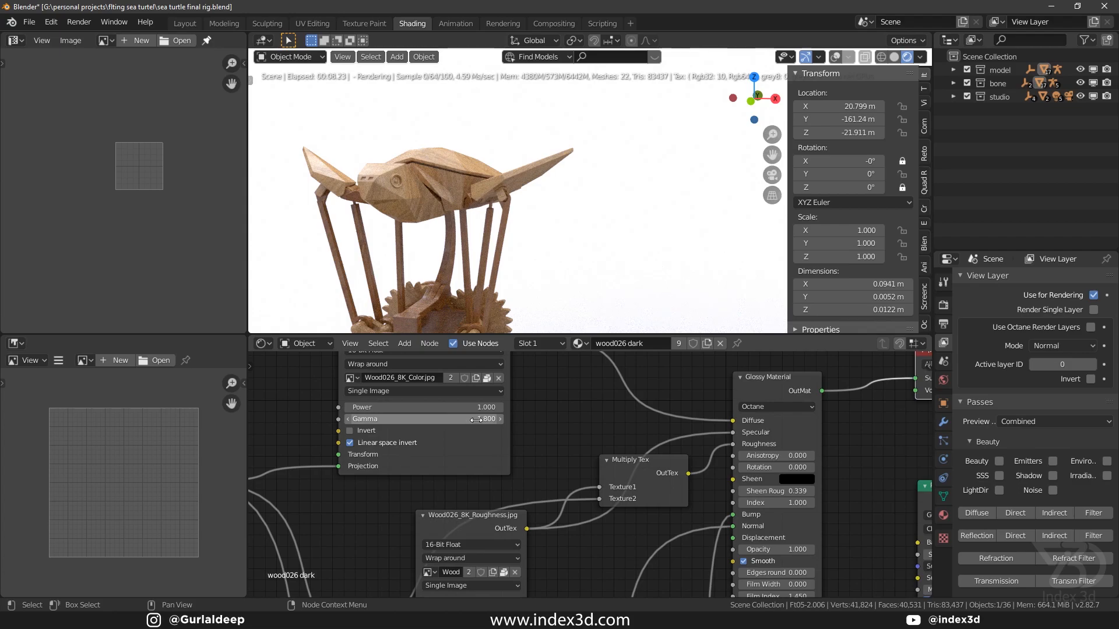
# Preview the Wood026_8K_Color.jpg node with Gamma set to 1, and restore the Gamma to 1.8.
pyautogui.click(476, 419)
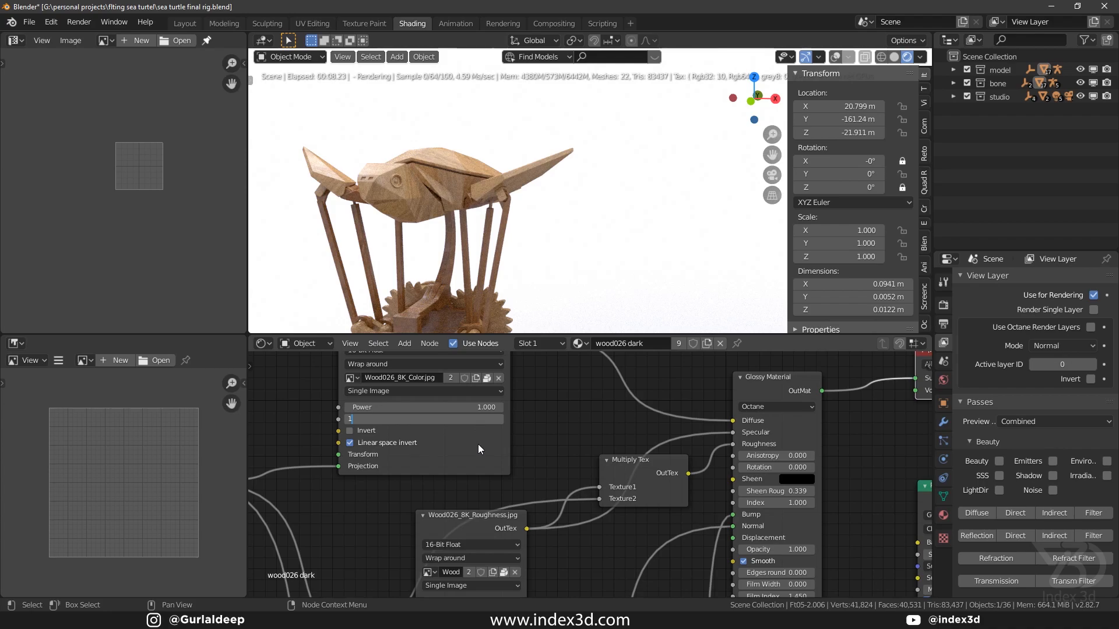
pyautogui.press('Return')
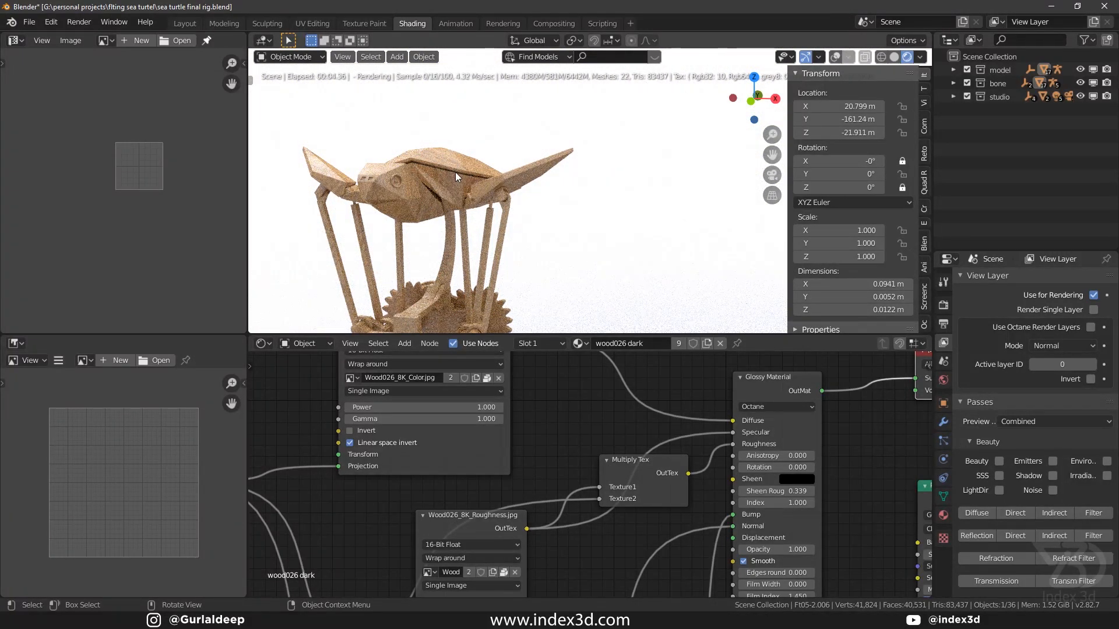
pyautogui.click(478, 419)
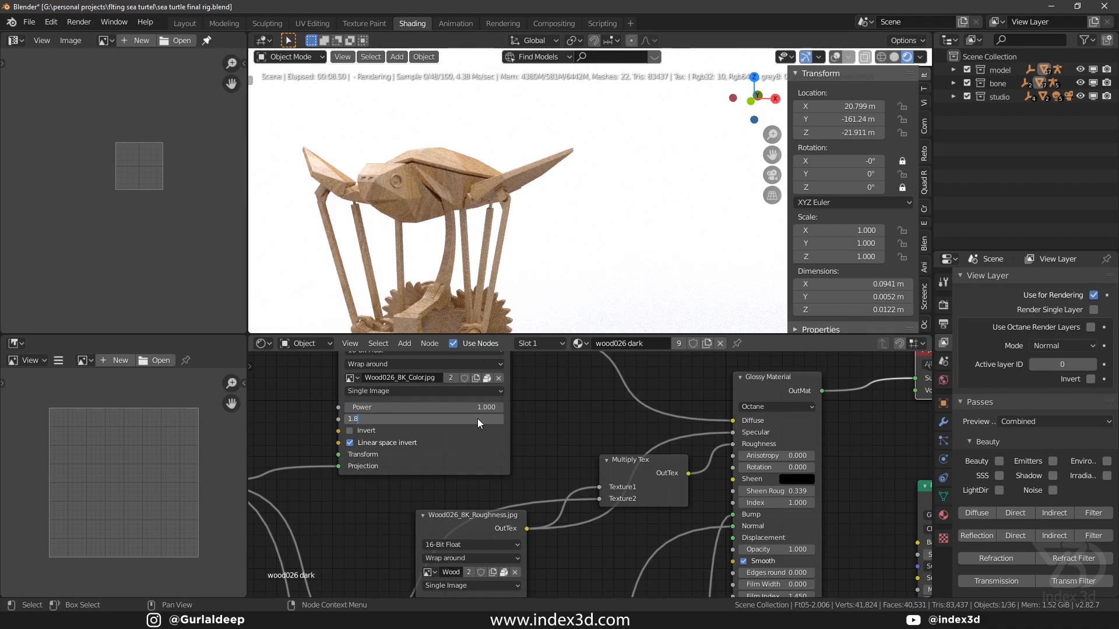
pyautogui.press('Return')
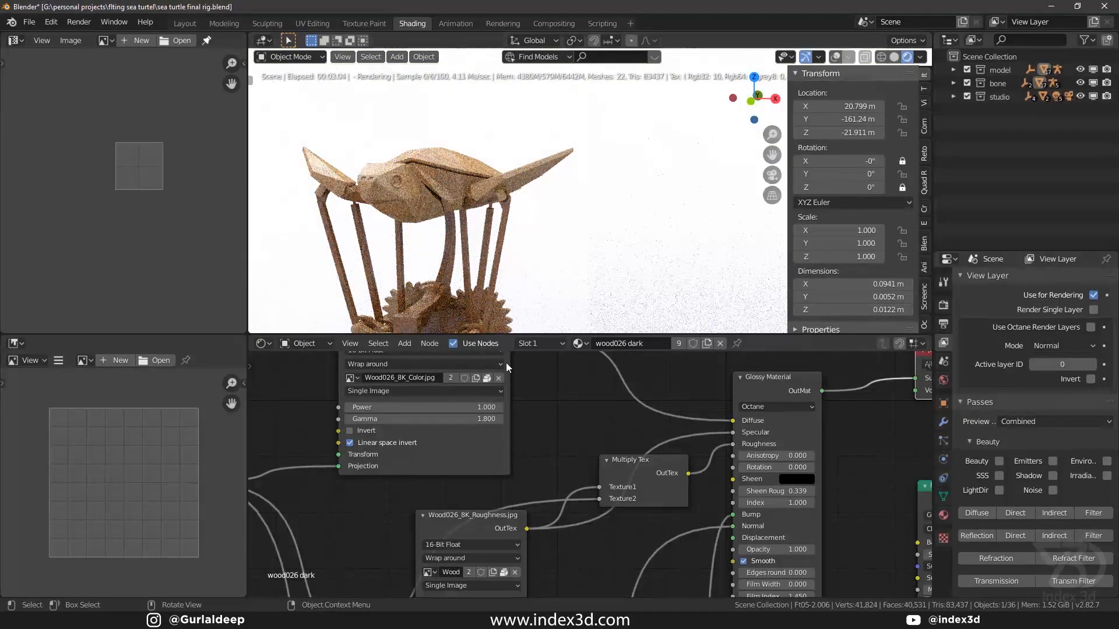
# Show the World node tree and shift the HDRI, Color Correct Tex and both Texture Environment nodes slightly to the left.
pyautogui.click(310, 344)
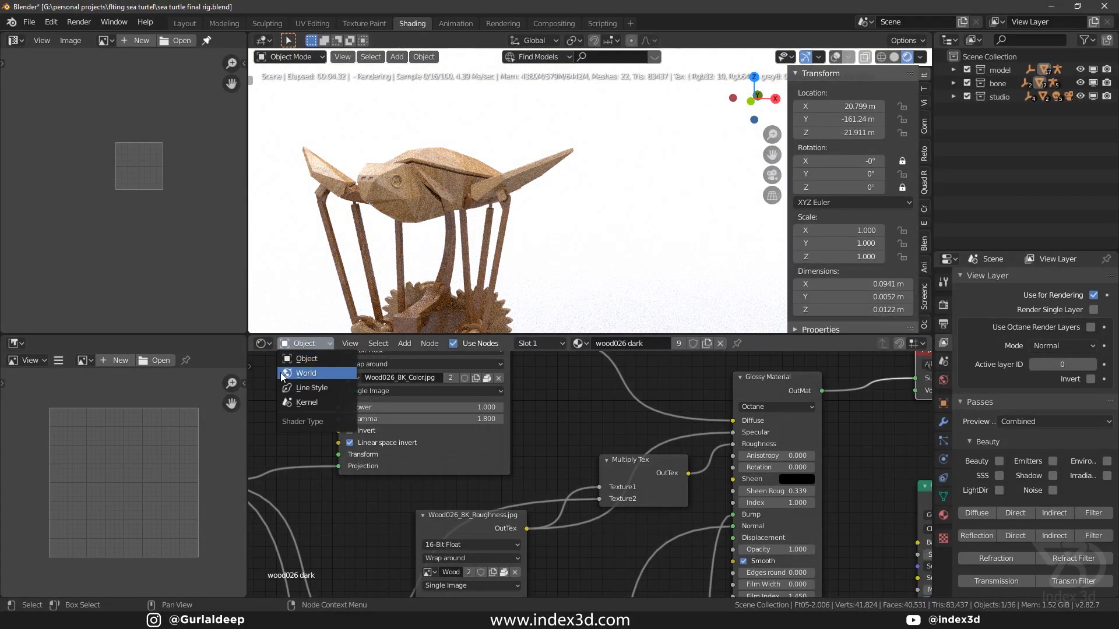
pyautogui.click(281, 372)
pyautogui.press('Home')
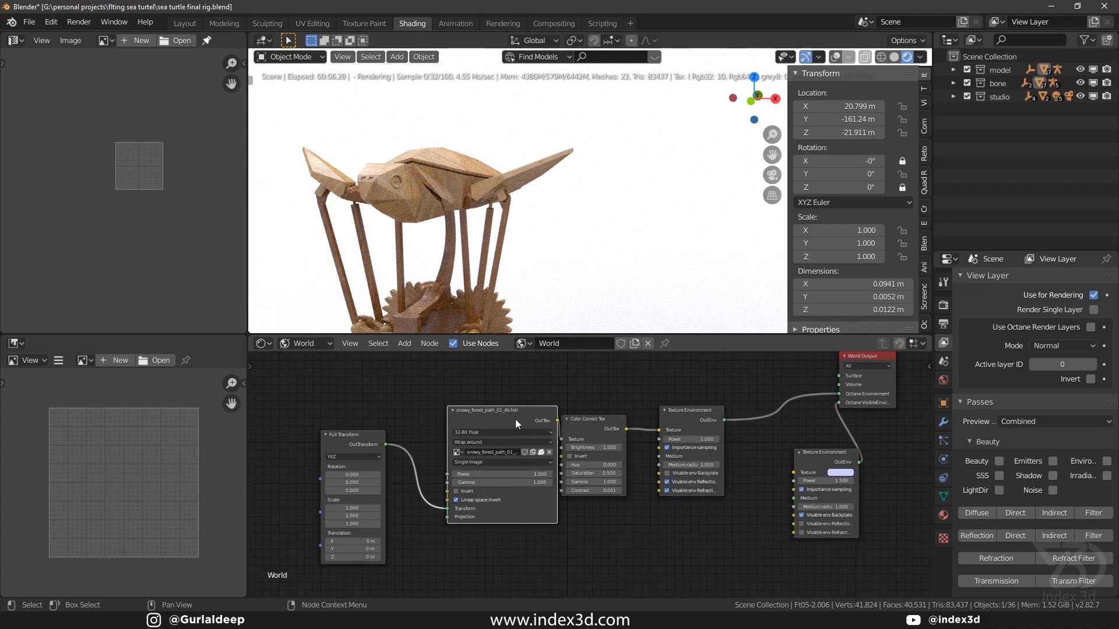
pyautogui.moveTo(508, 414); pyautogui.dragTo(482, 417)
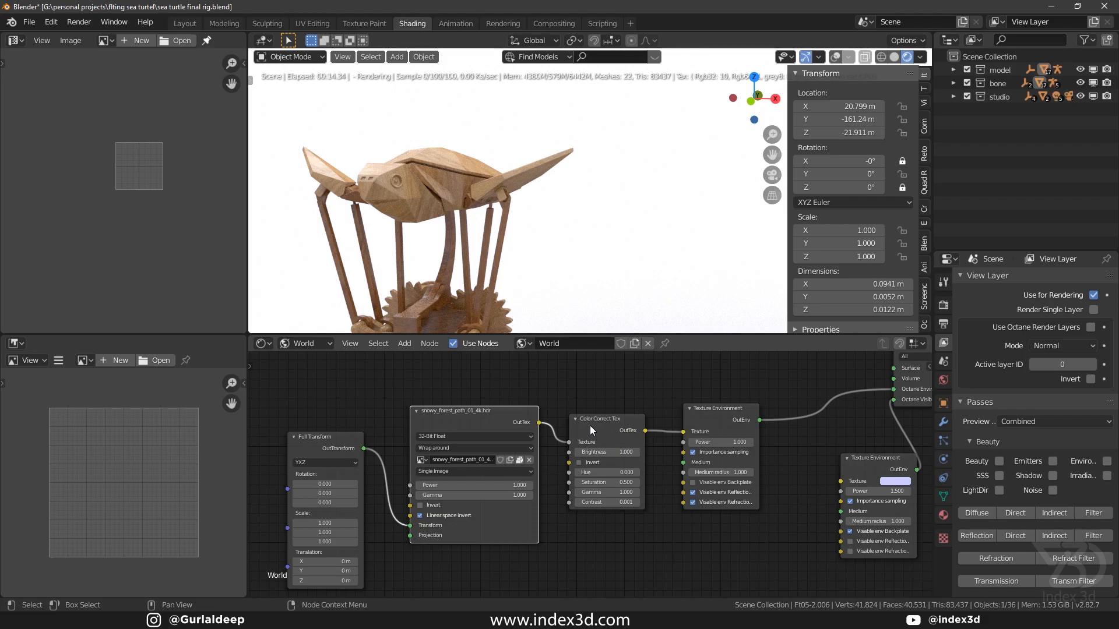
pyautogui.moveTo(580, 423); pyautogui.dragTo(568, 418)
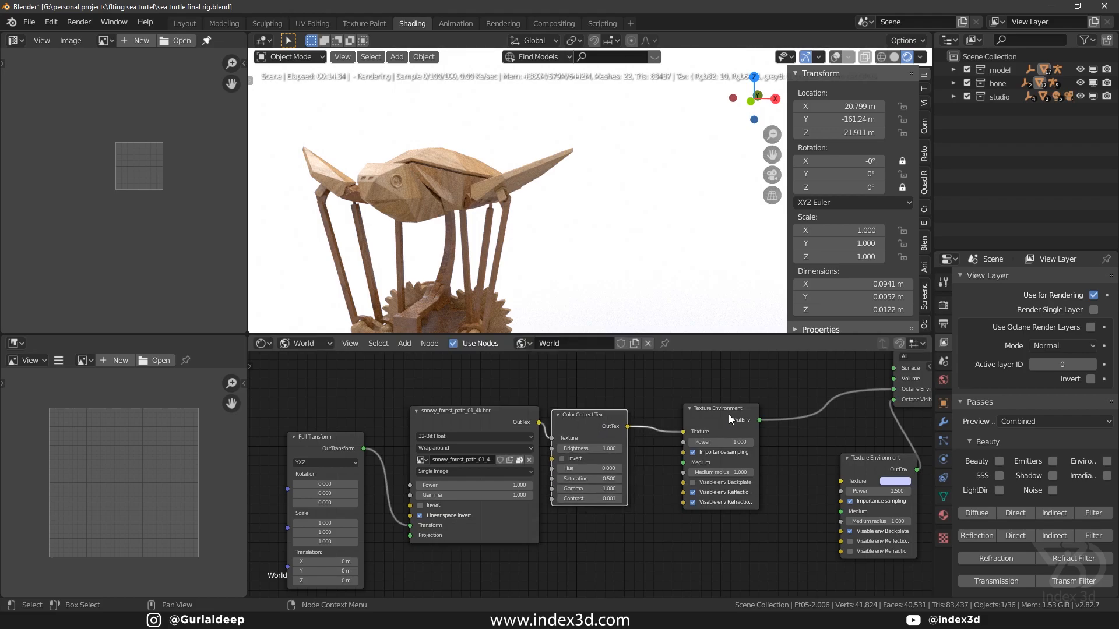
pyautogui.moveTo(728, 415); pyautogui.dragTo(702, 418)
pyautogui.moveTo(908, 391); pyautogui.dragTo(783, 404, button='middle')
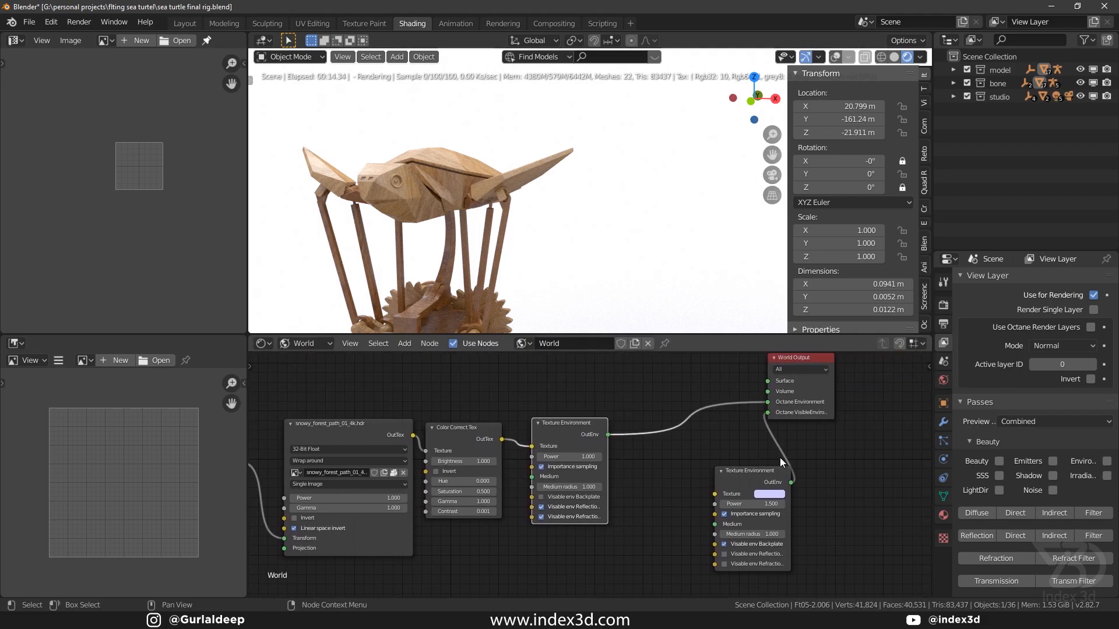
pyautogui.moveTo(754, 474); pyautogui.dragTo(727, 469)
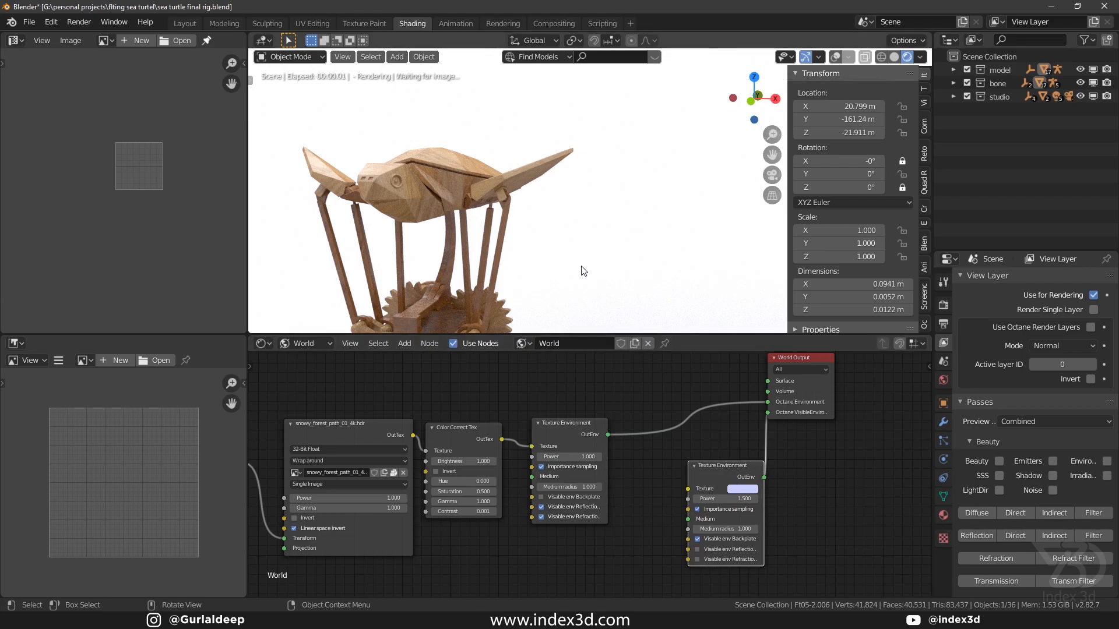
# Select the studio backplate plane, display its object material nodes and move the Diffuse Material node slightly to the right.
pyautogui.scroll(-8, 580, 267)
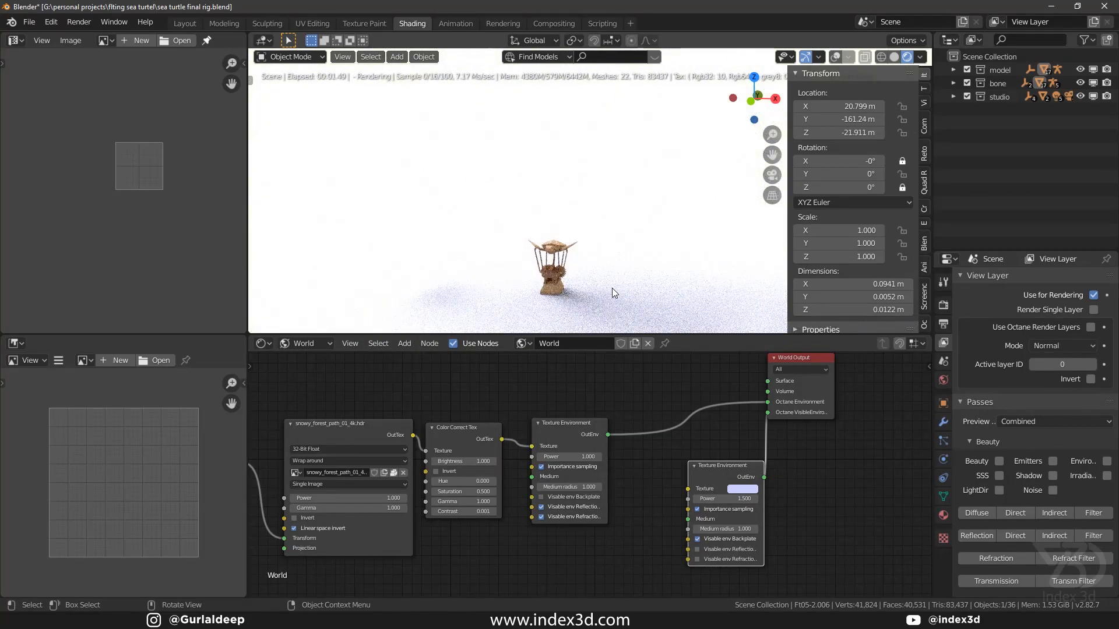
pyautogui.scroll(8, 614, 288)
pyautogui.moveTo(631, 419); pyautogui.dragTo(644, 421, button='middle')
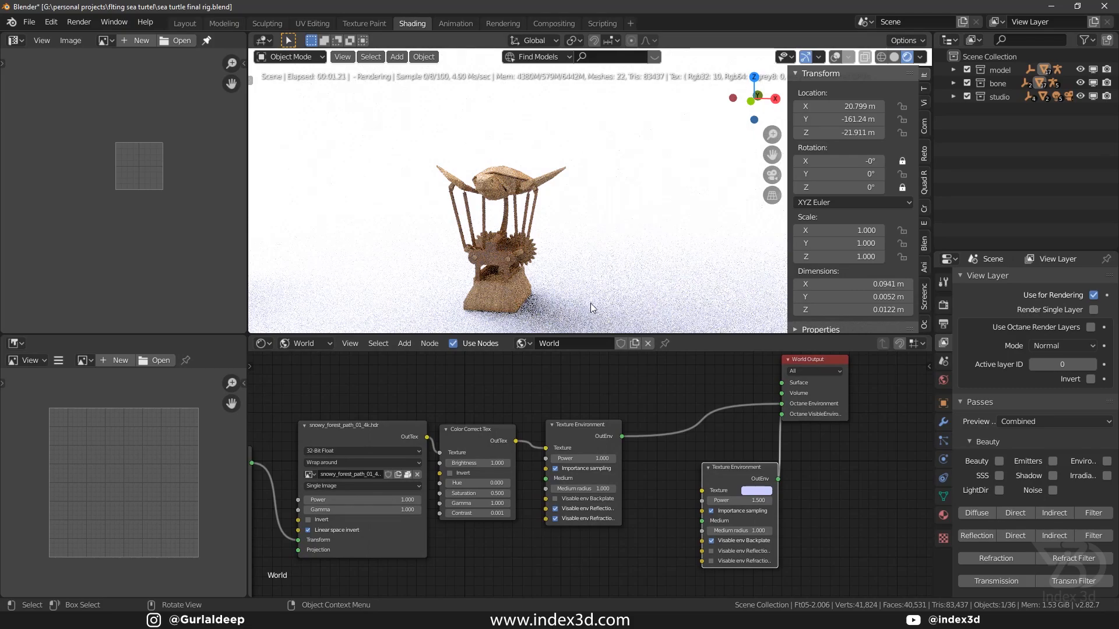
pyautogui.click(564, 301)
pyautogui.click(303, 343)
pyautogui.click(308, 358)
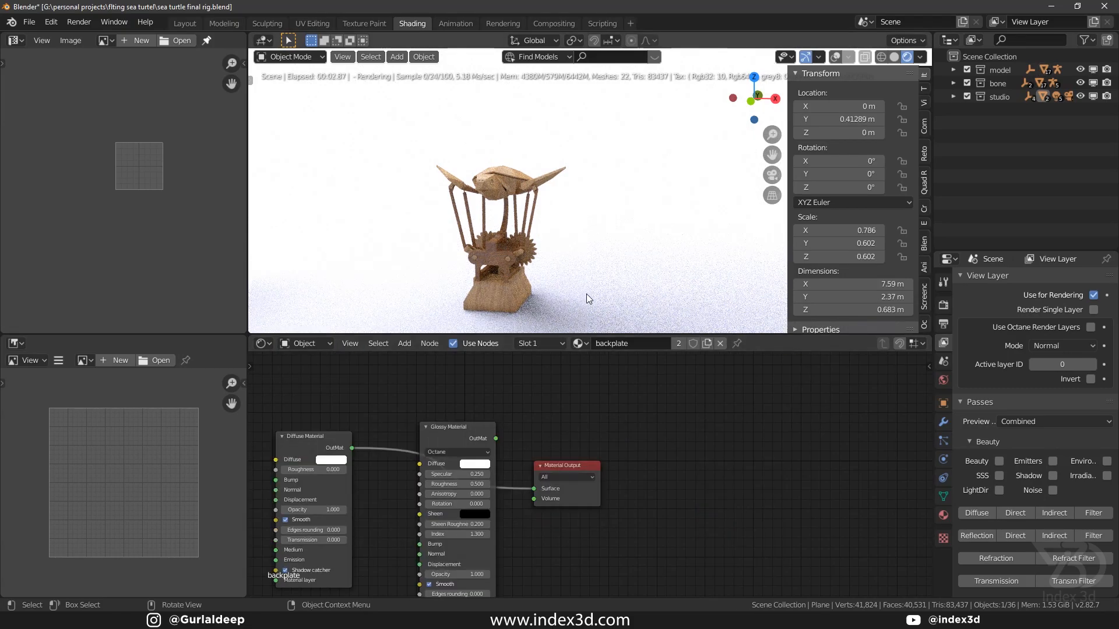
pyautogui.moveTo(537, 452); pyautogui.dragTo(590, 382, button='middle')
pyautogui.moveTo(384, 505); pyautogui.dragTo(419, 537, button='middle')
pyautogui.moveTo(413, 403); pyautogui.dragTo(429, 407)
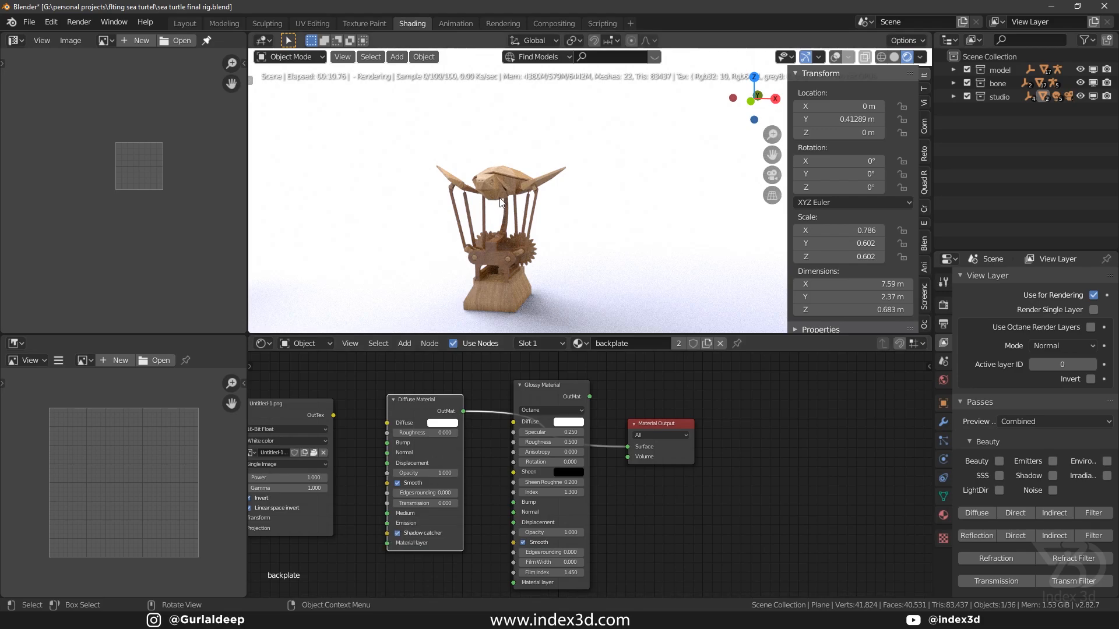
# Select the studio collection and turn on the viewport overlays to show the whole lighting setup.
pyautogui.click(998, 97)
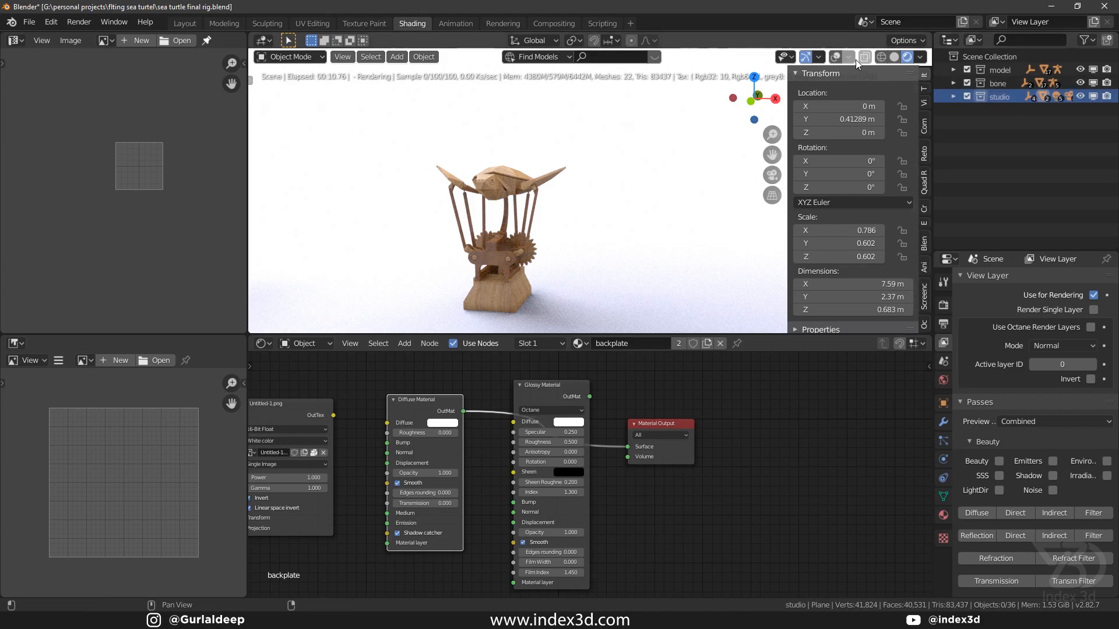
pyautogui.click(836, 57)
pyautogui.scroll(-4, 559, 159)
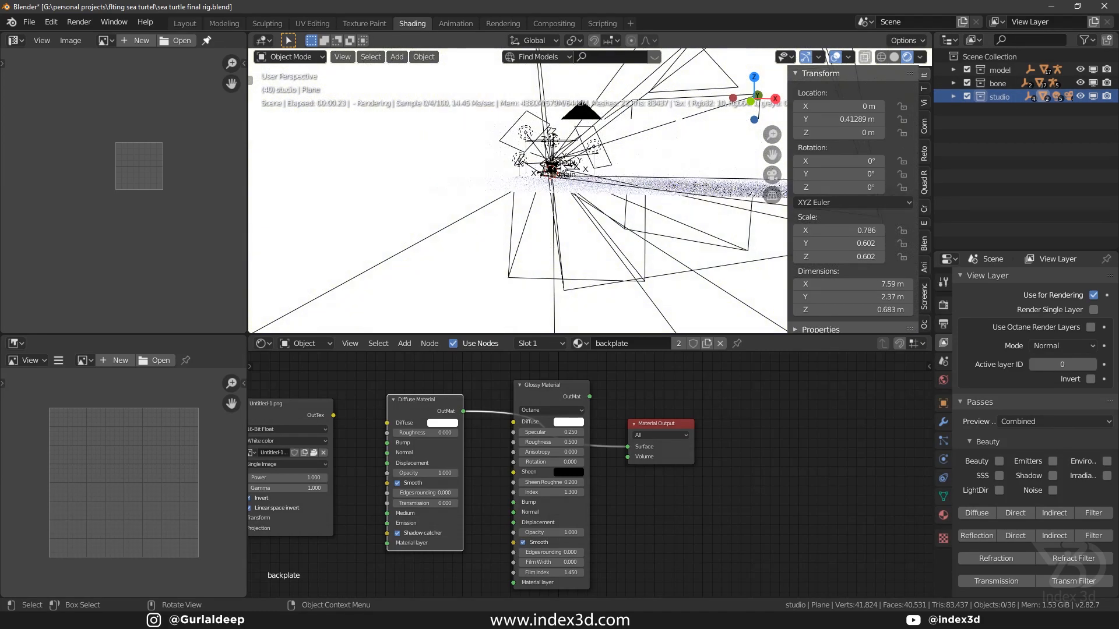
pyautogui.scroll(-2, 558, 156)
# Expand the studio collection, collapse cam_1.001 and hide the empties cam_1.001 through cam_4.001 in the viewport.
pyautogui.click(953, 96)
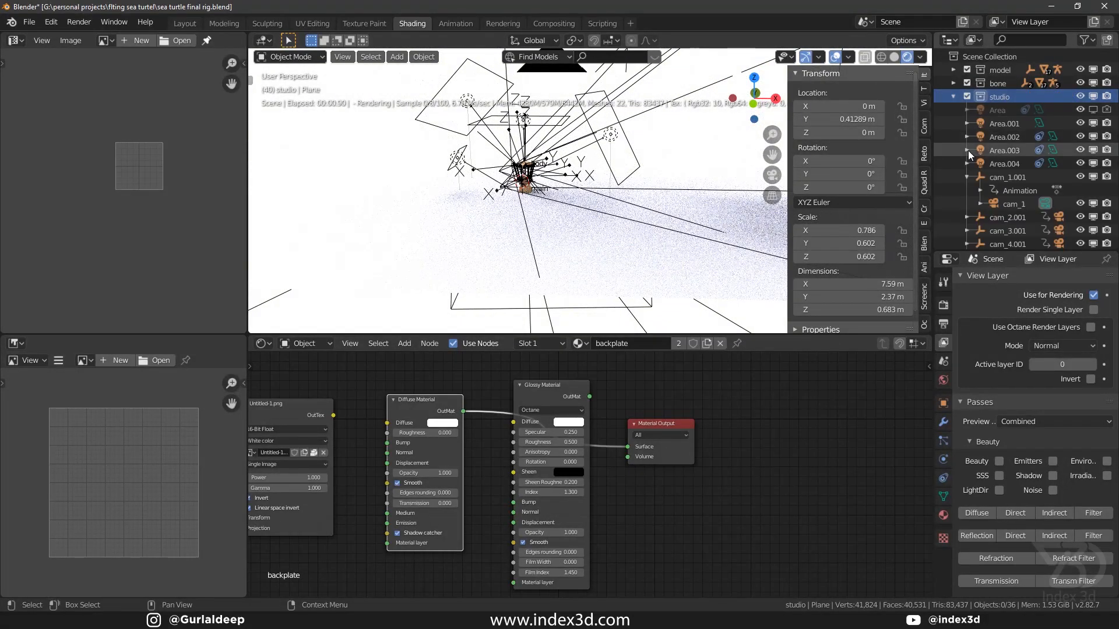
pyautogui.click(967, 179)
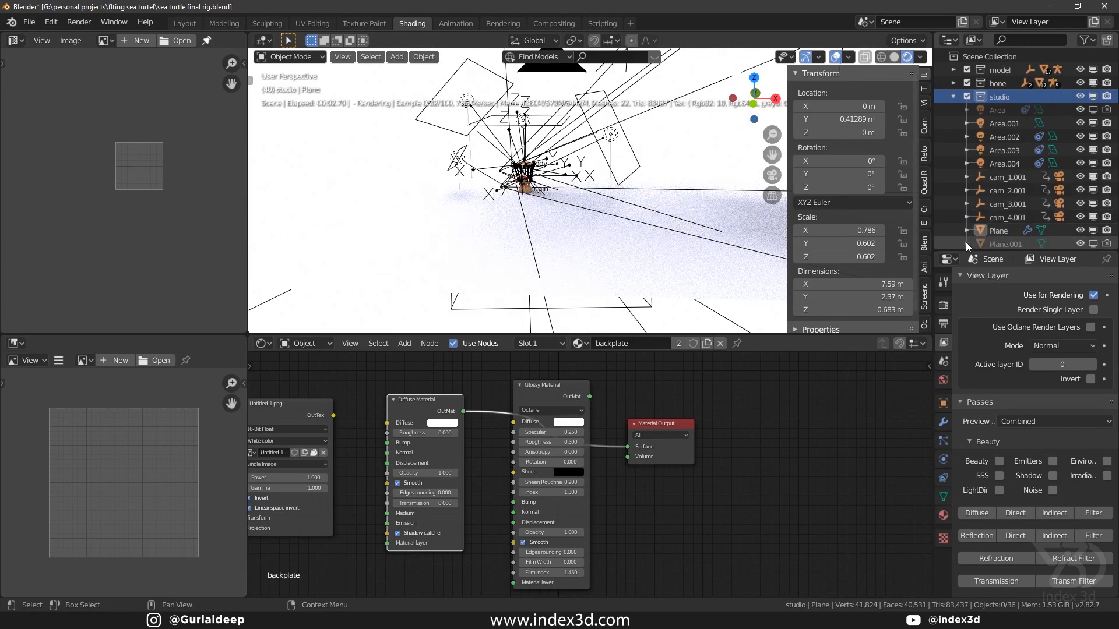
pyautogui.moveTo(1081, 177); pyautogui.dragTo(1082, 214)
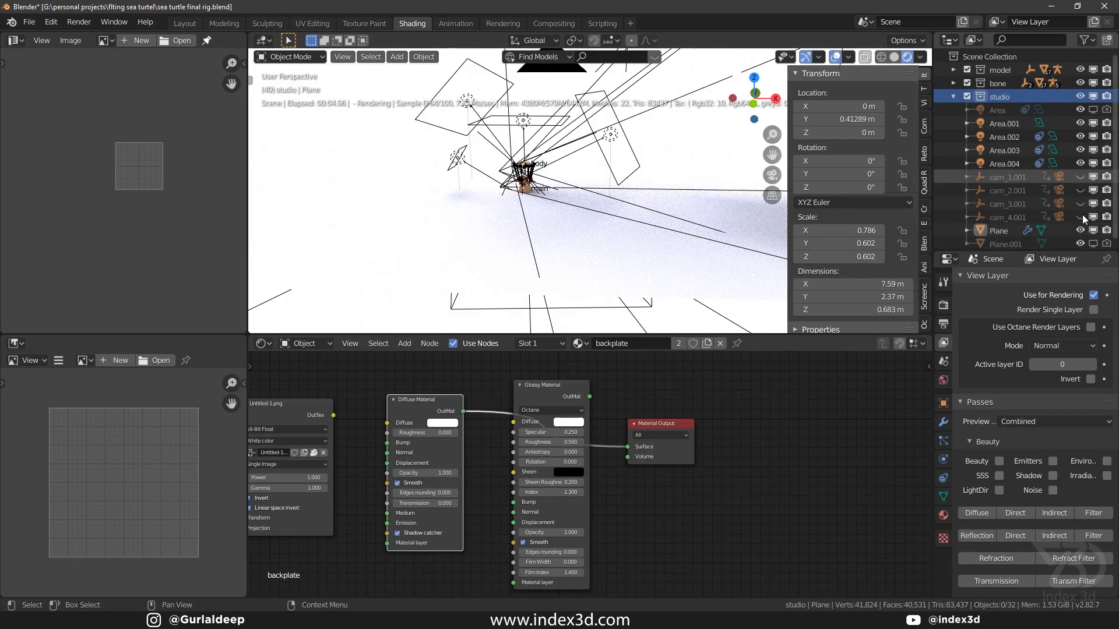
# Turn off viewport visibility for the Camera object type and collapse the studio collection.
pyautogui.click(819, 57)
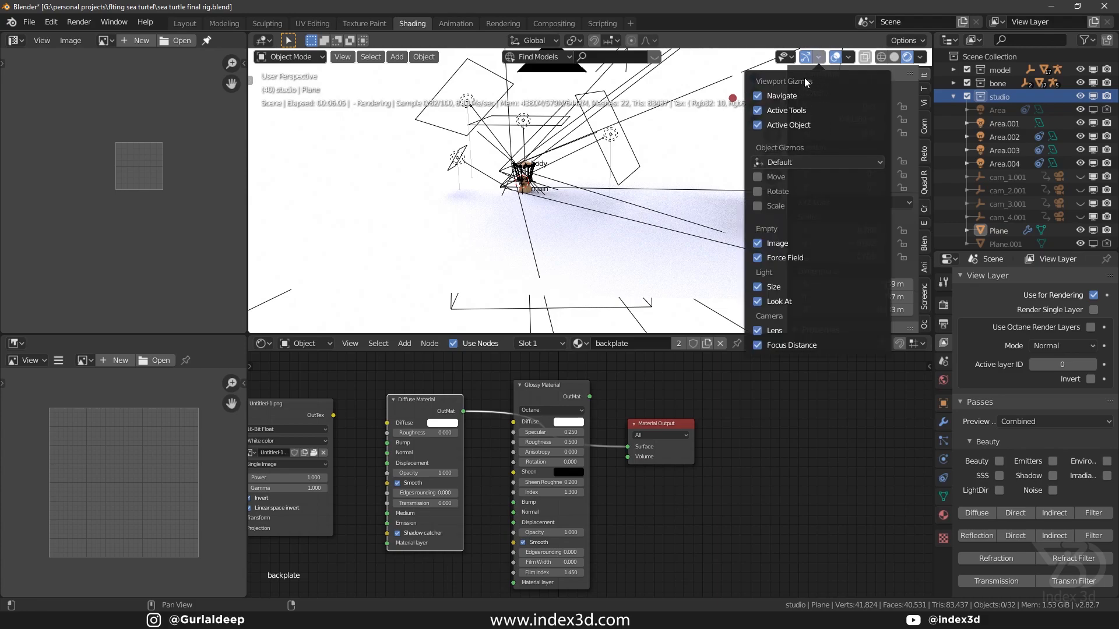
pyautogui.click(789, 58)
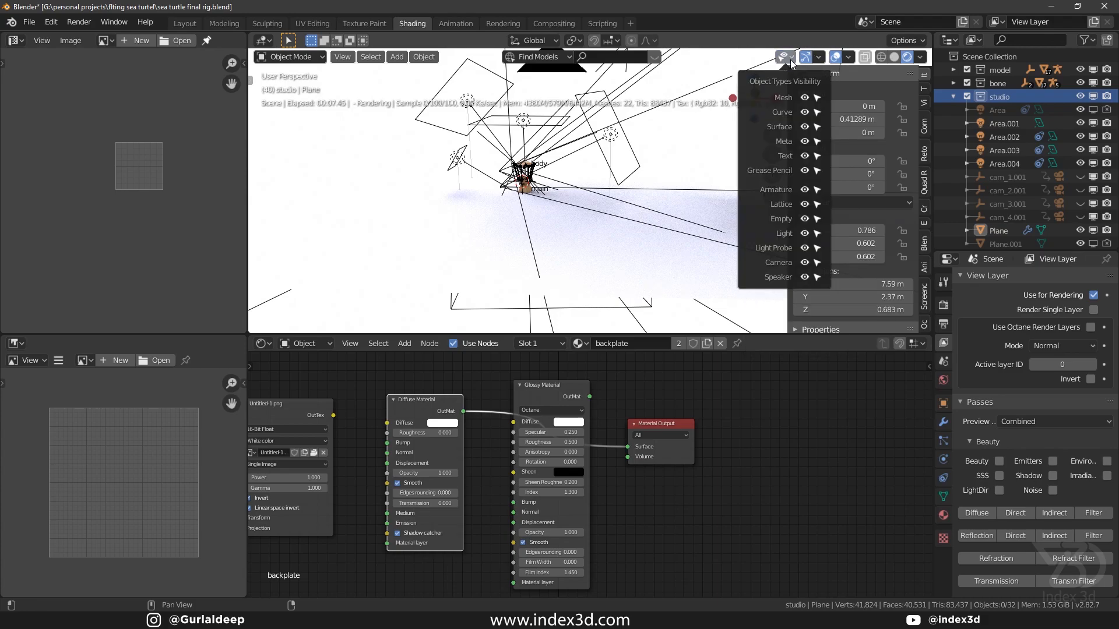
pyautogui.click(804, 263)
pyautogui.scroll(5, 537, 169)
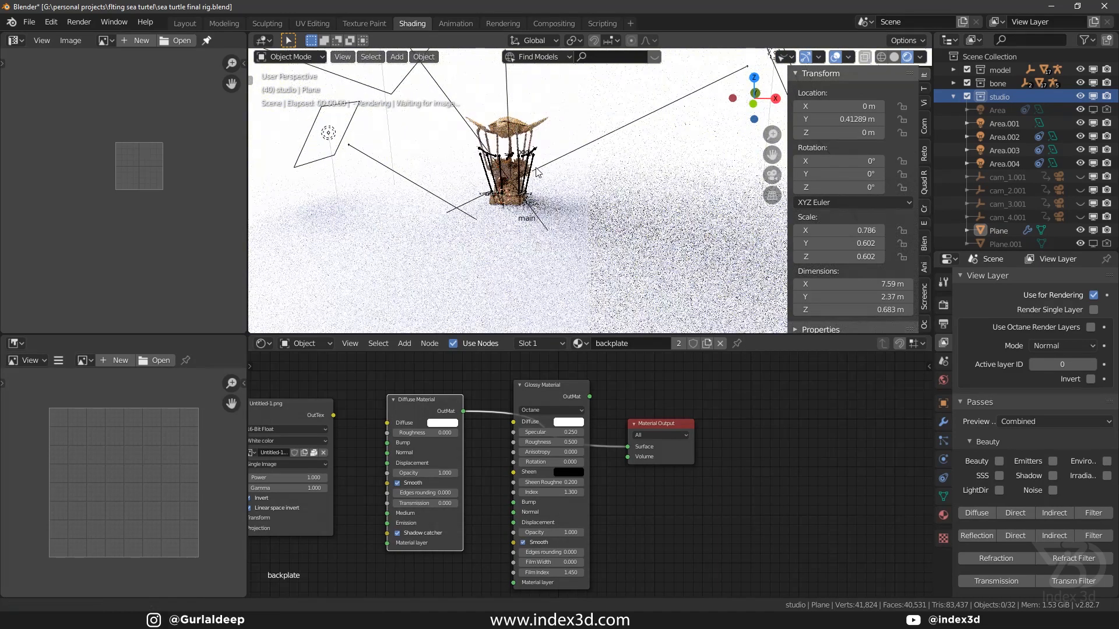
pyautogui.keyDown('shift'); pyautogui.moveTo(538, 170); pyautogui.dragTo(537, 213, button='middle'); pyautogui.keyUp('shift')
pyautogui.click(953, 96)
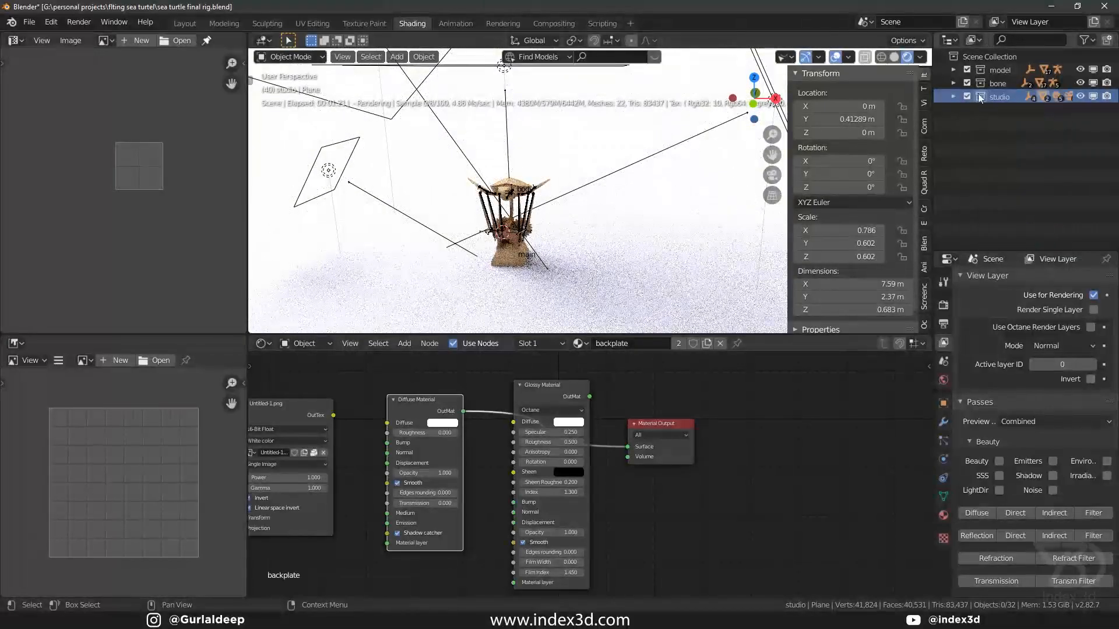
# Hide the bone collection in the viewport and save the file.
pyautogui.click(1080, 82)
pyautogui.keyDown('shift'); pyautogui.moveTo(614, 177); pyautogui.dragTo(551, 214, button='middle'); pyautogui.keyUp('shift')
pyautogui.scroll(-5, 522, 206)
pyautogui.hotkey('ctrl', 's')
# Select each of the four studio area lights in turn, finishing on Area.002.
pyautogui.click(439, 151)
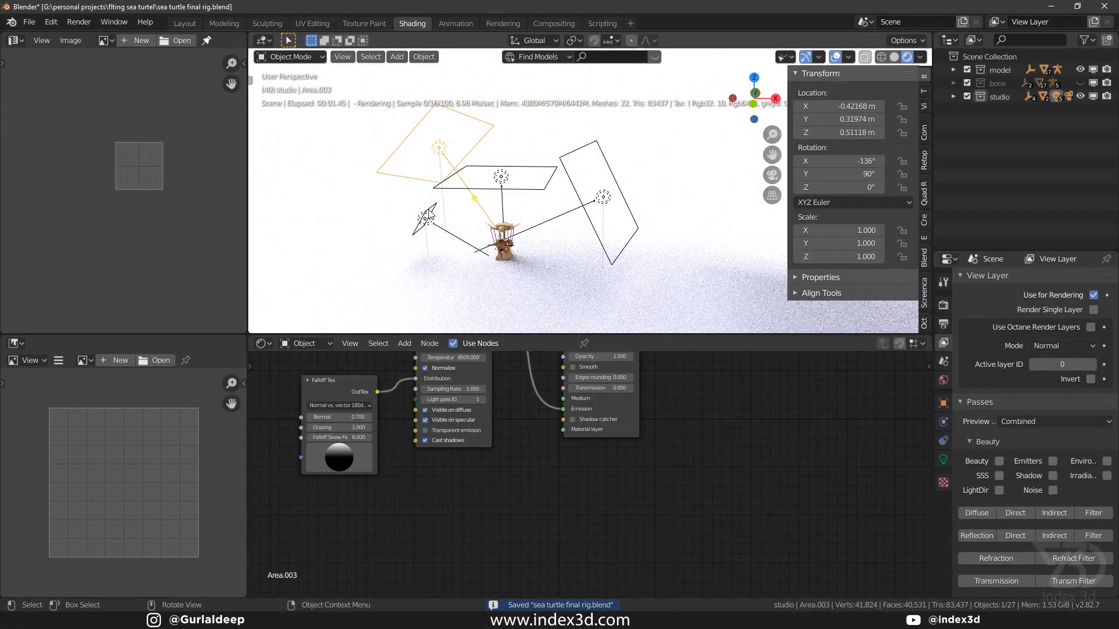
pyautogui.click(425, 219)
pyautogui.click(501, 176)
pyautogui.click(603, 198)
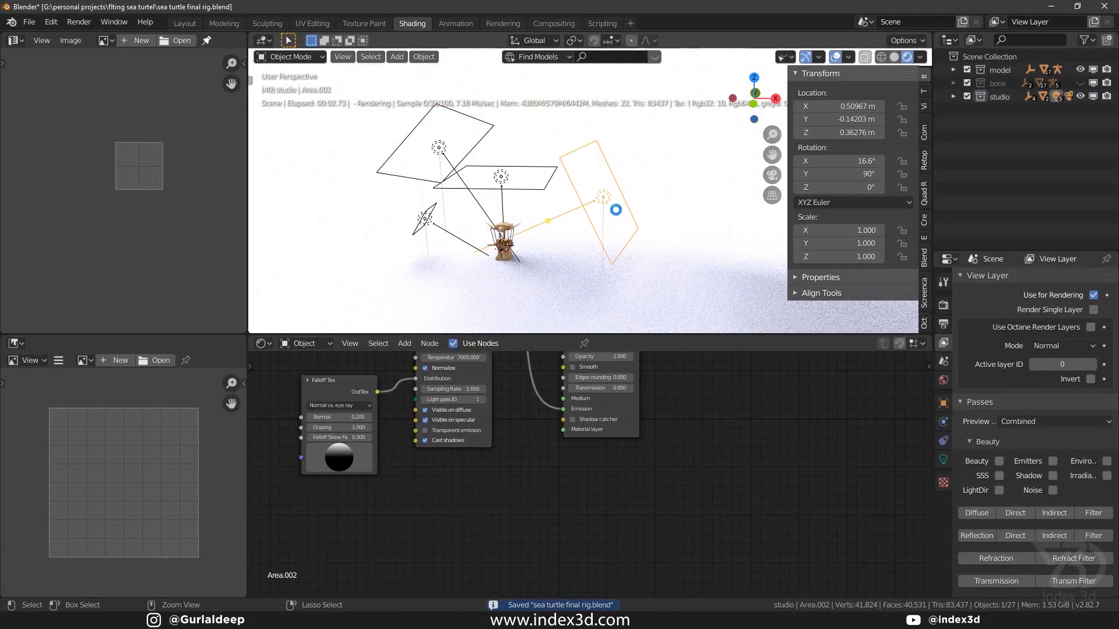
# Nudge Area.002's Diffuse Material node upward and examine the light's Black Body Emission and Falloff Tex settings.
pyautogui.scroll(-4, 460, 392)
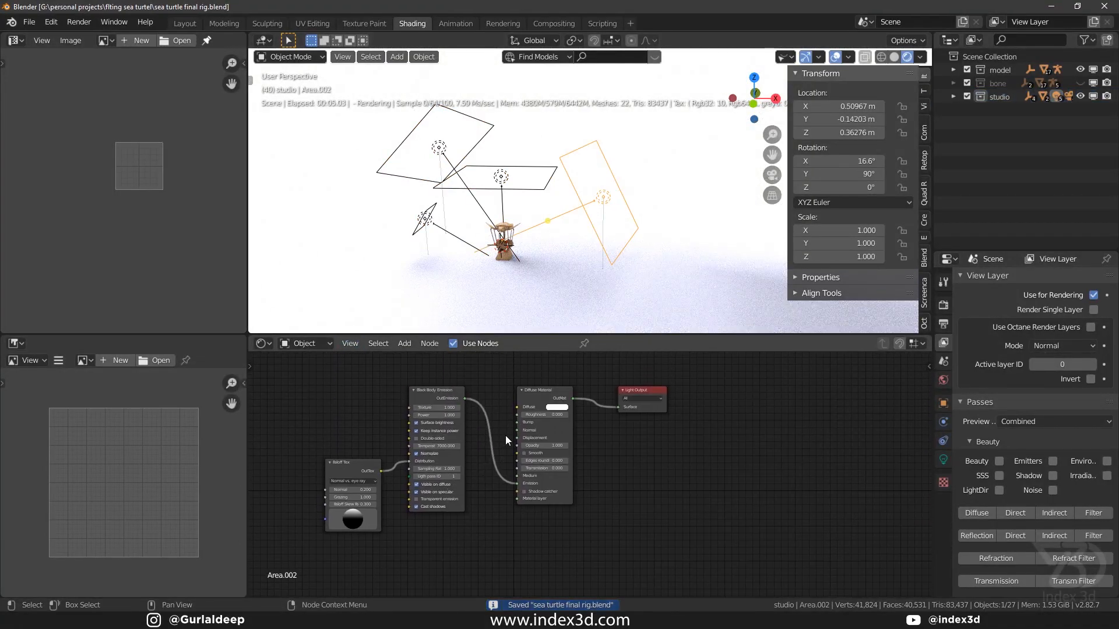
pyautogui.moveTo(542, 401); pyautogui.dragTo(548, 386)
pyautogui.scroll(5, 458, 412)
pyautogui.moveTo(507, 451); pyautogui.dragTo(585, 455, button='middle')
pyautogui.scroll(1, 567, 471)
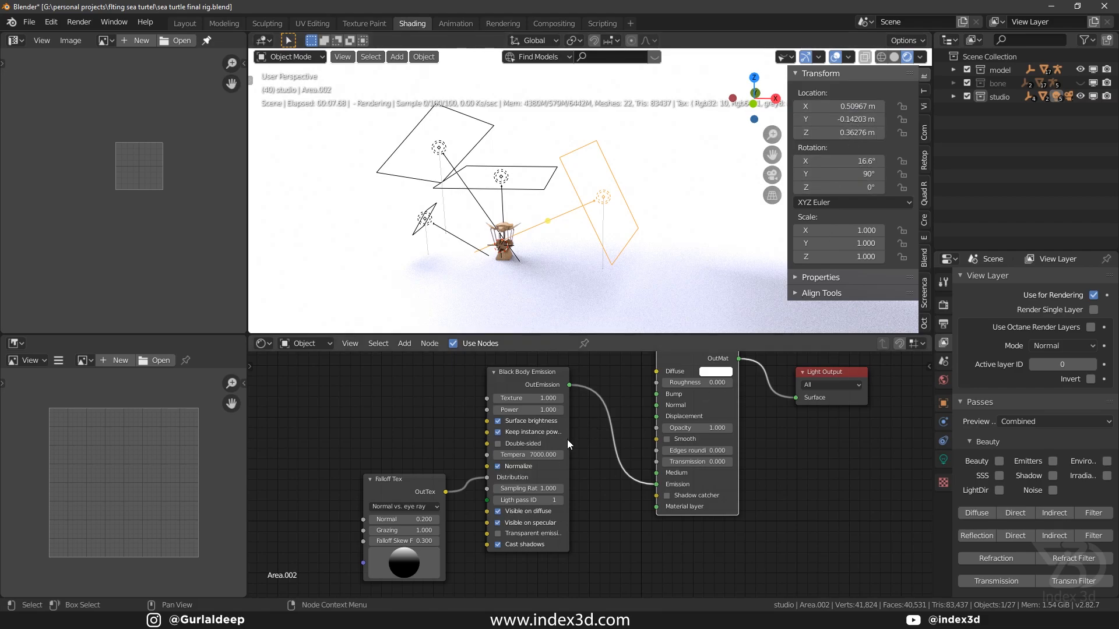
pyautogui.scroll(1, 569, 438)
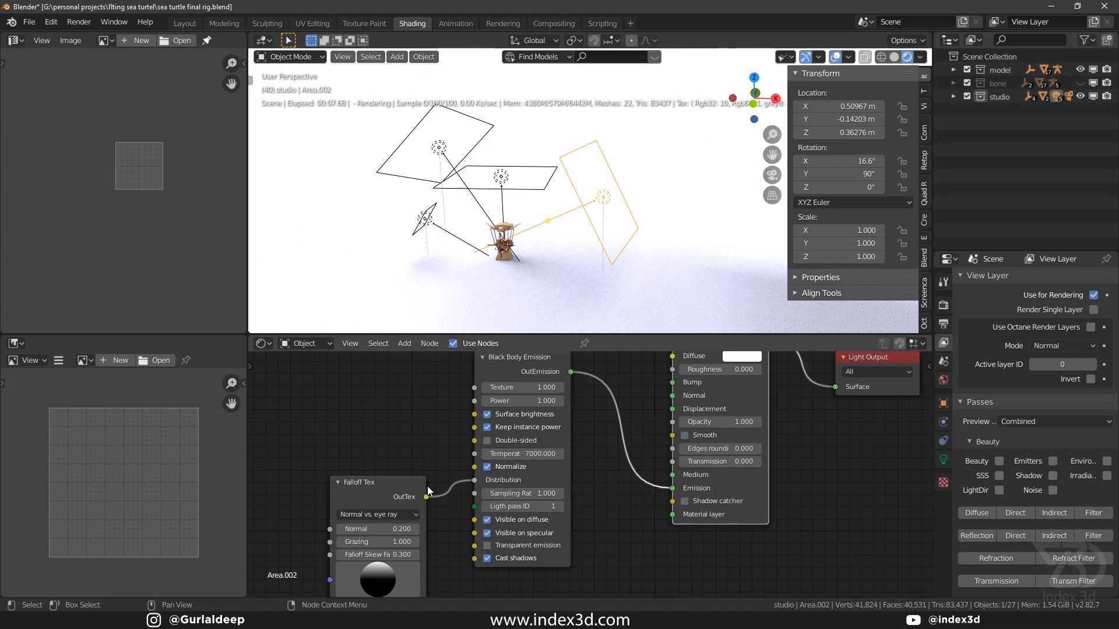
pyautogui.scroll(-2, 378, 492)
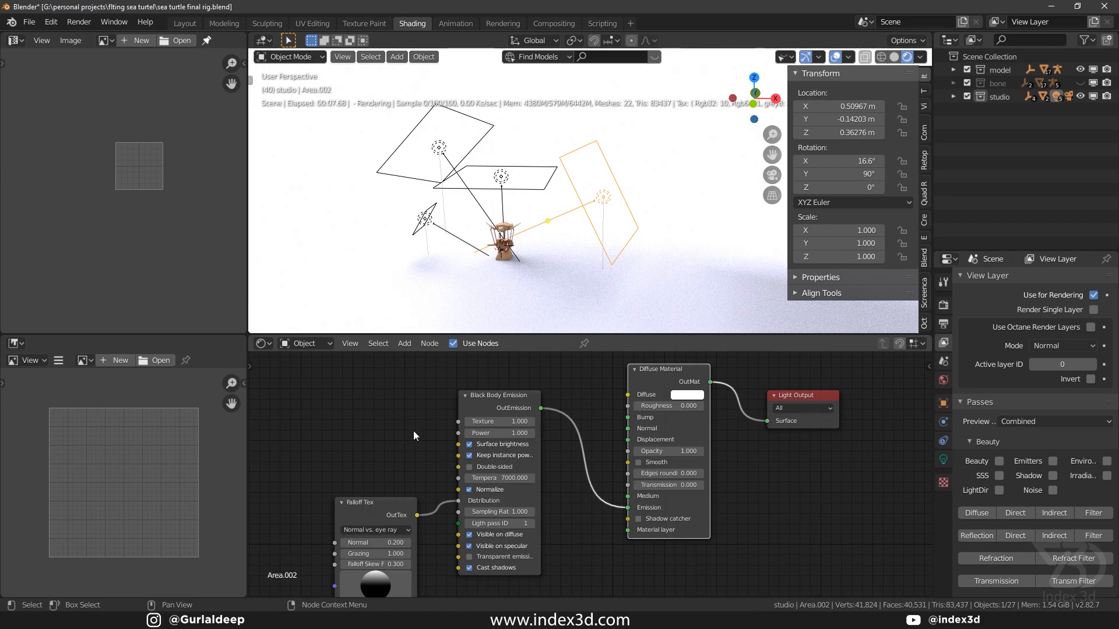
# Examine the emission and falloff node settings of the Area.001, Area.003 and Area.004 lights in turn.
pyautogui.click(505, 186)
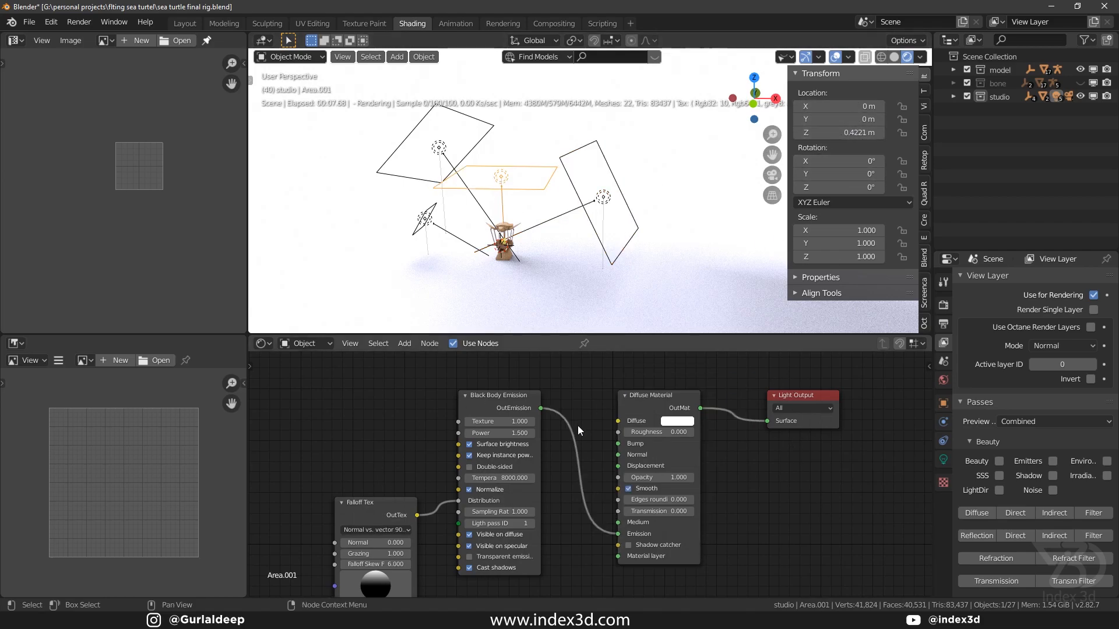
pyautogui.click(441, 151)
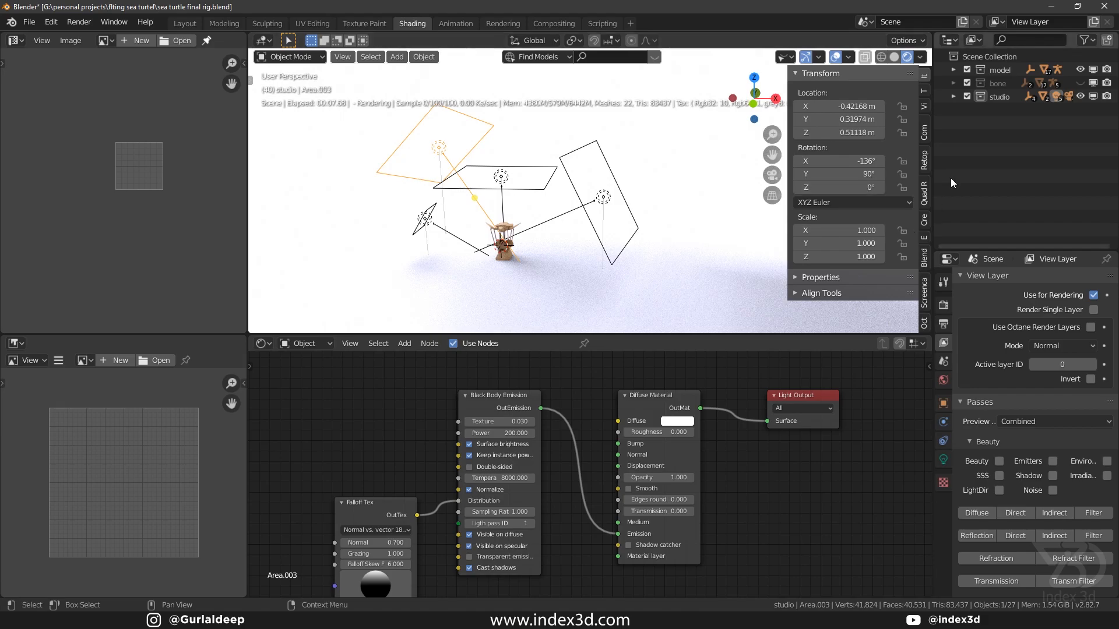
pyautogui.moveTo(393, 515); pyautogui.dragTo(400, 476)
pyautogui.click(424, 220)
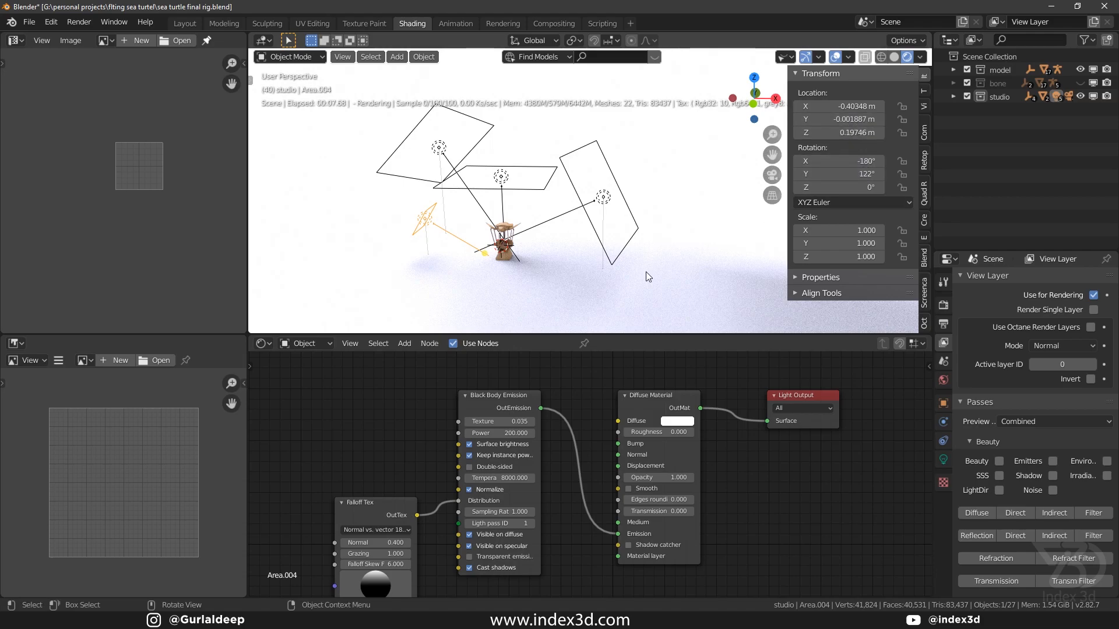
pyautogui.scroll(-1, 419, 502)
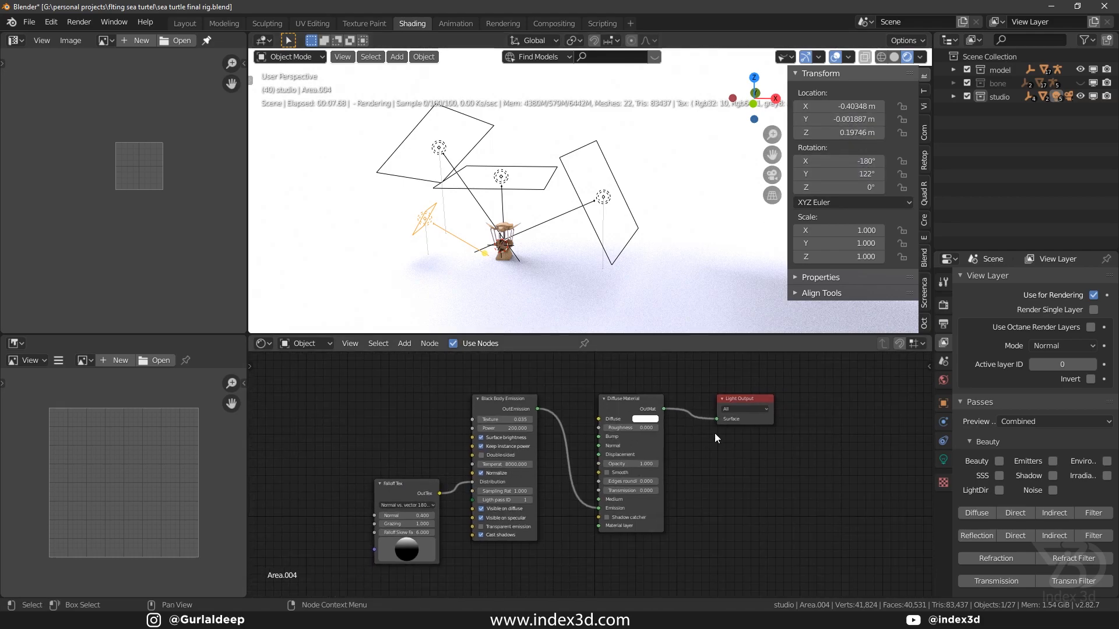